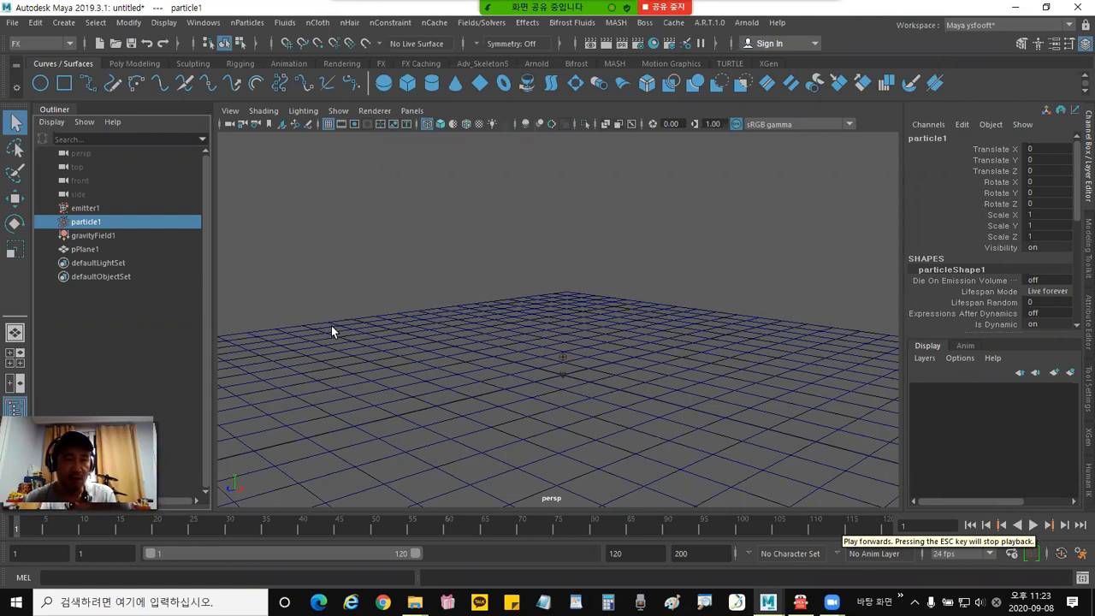
Go through the emitter1, particle1 and gravityField1 nodes of the scene, ending on particle1.
left_click(85, 209)
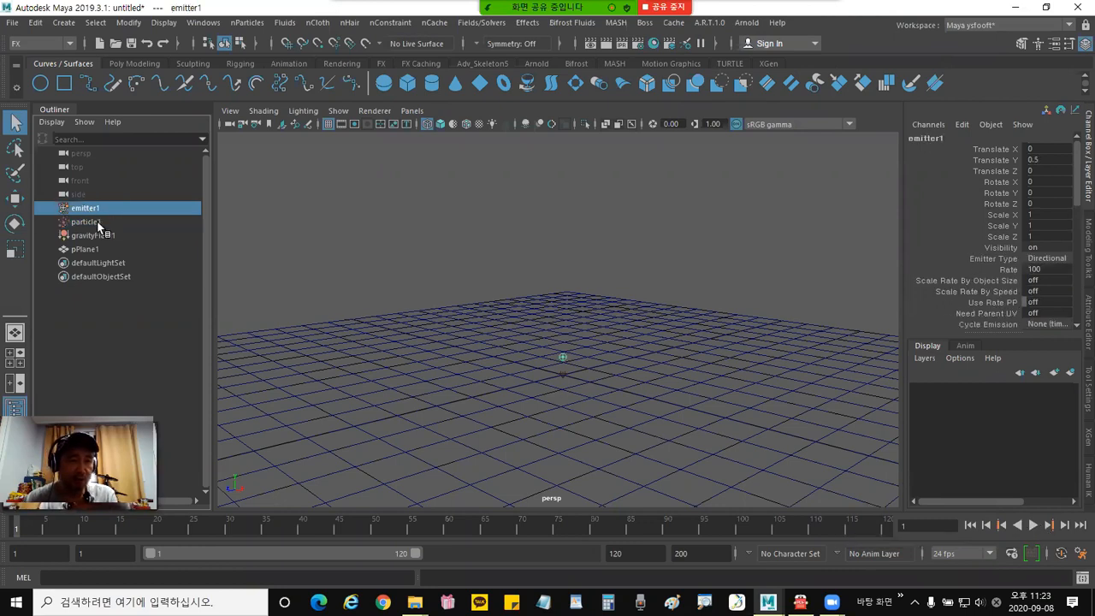
left_click(100, 226)
left_click(110, 234)
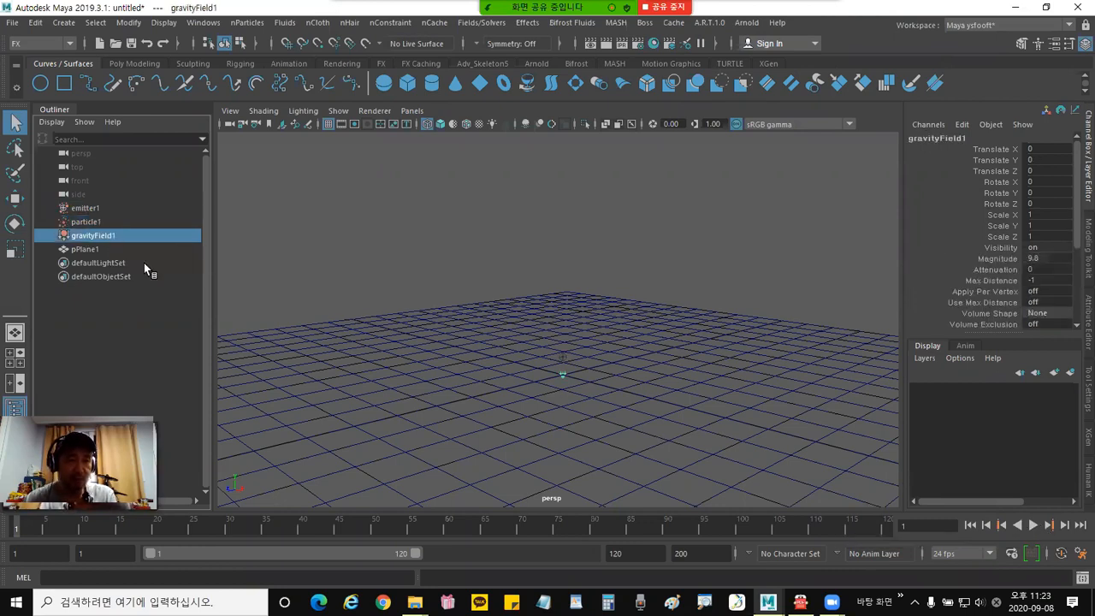
left_click(109, 220)
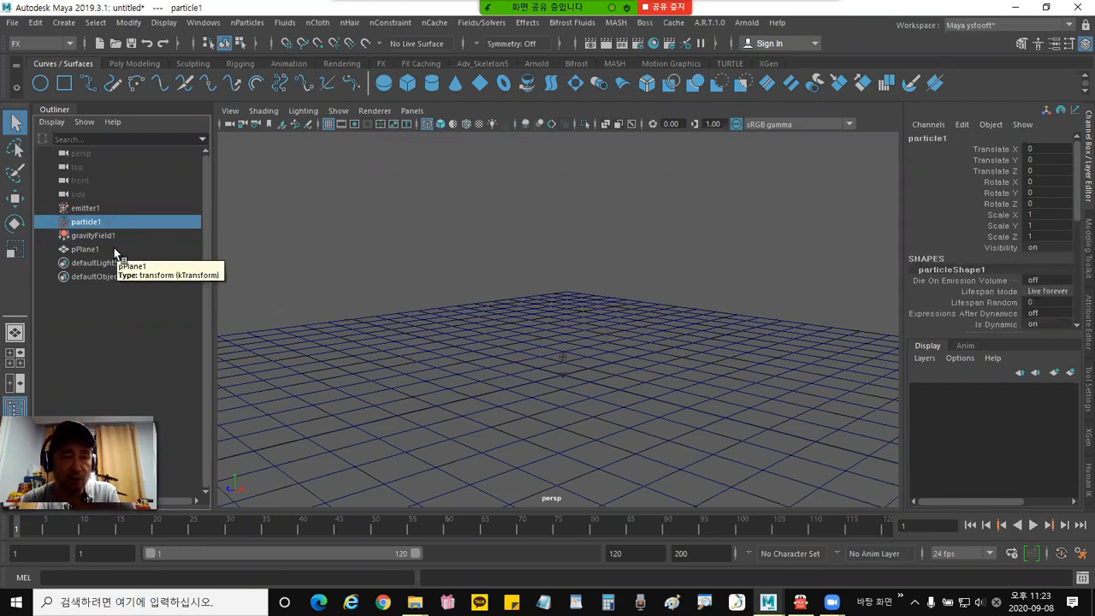
Rename the pPlane1 object to ground.
left_click(114, 248)
double_click(114, 248)
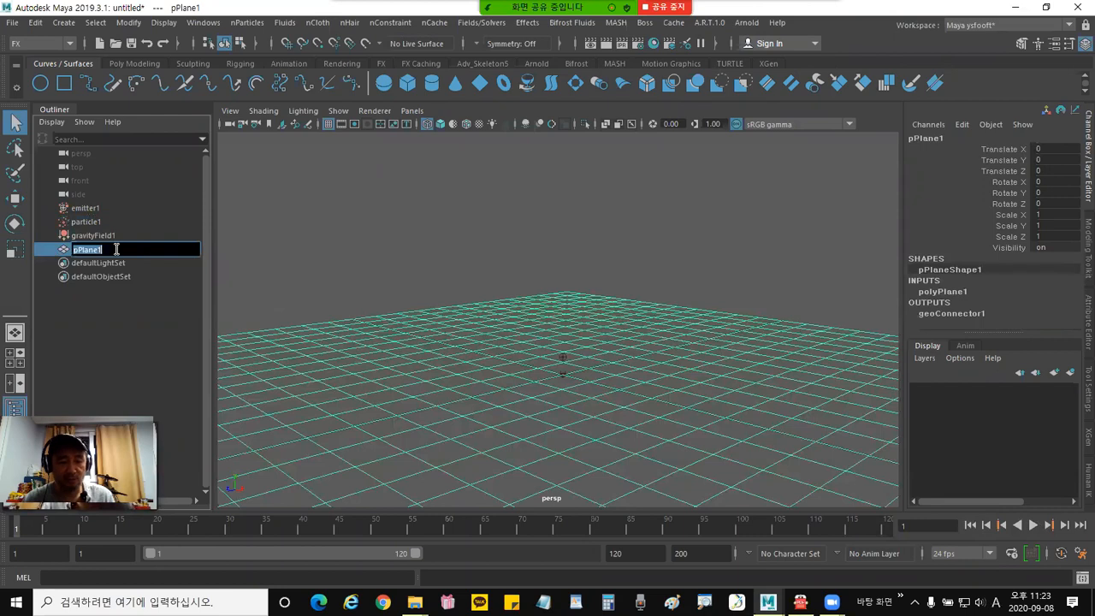
type("ground")
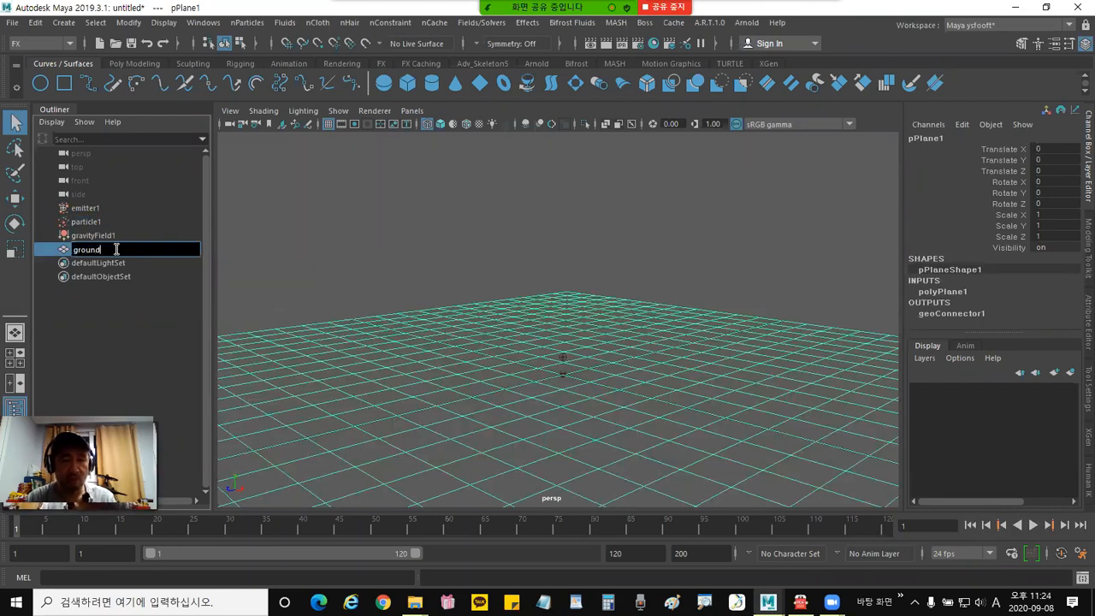
key("Return")
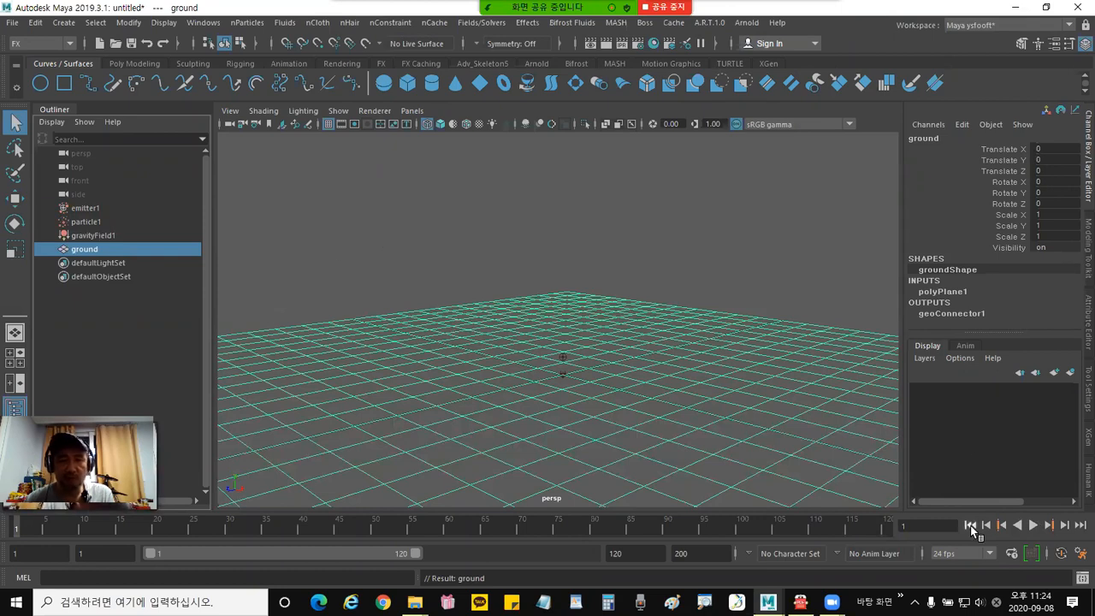
Examine the geoConnector1 collision attributes through both the ground plane and particle1.
left_click(924, 313)
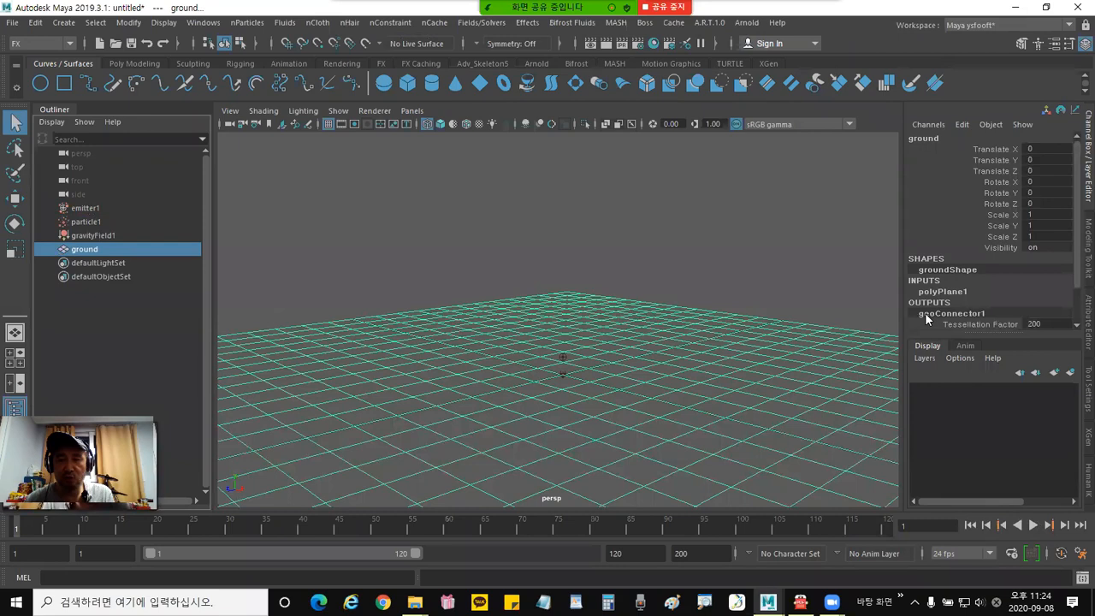
scroll(1075, 308, "down", 1)
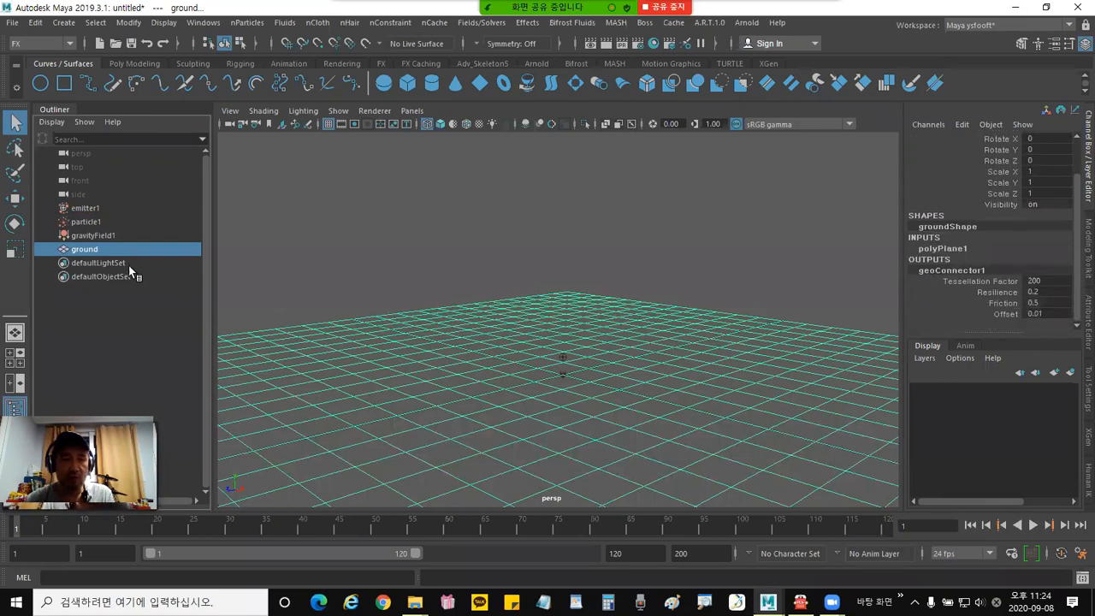
left_click(99, 224)
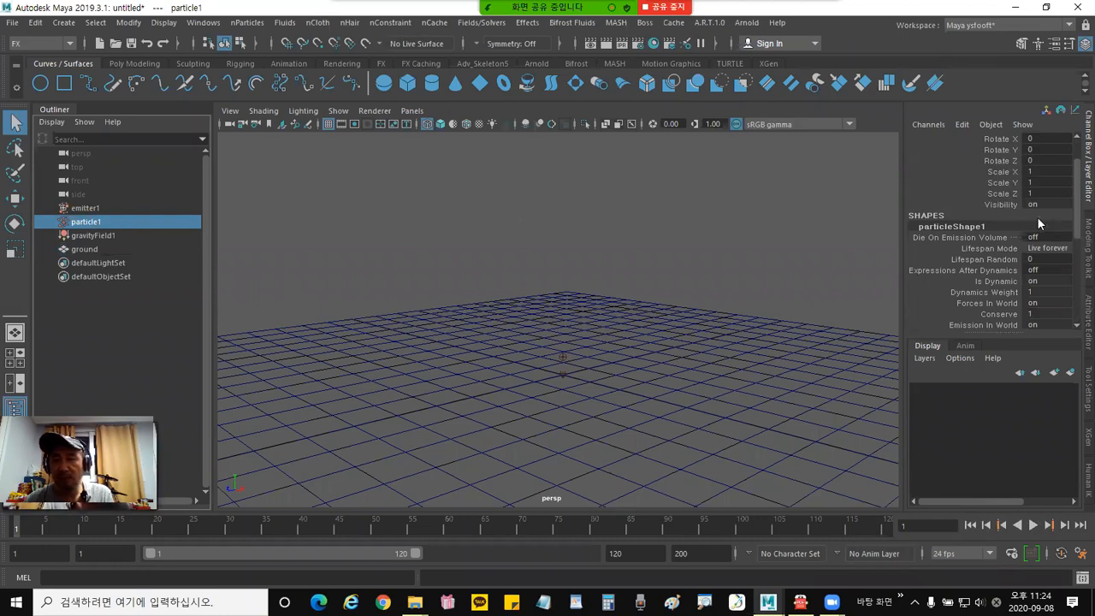
left_click_drag(1075, 229, 1075, 318)
left_click(922, 314)
left_click(1086, 321)
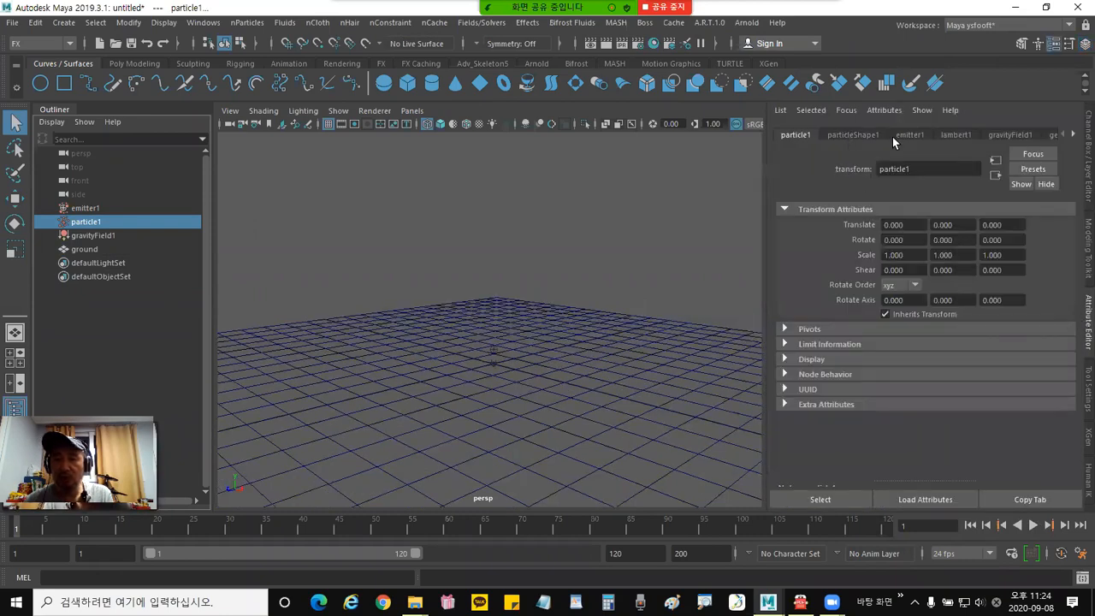
left_click(1073, 134)
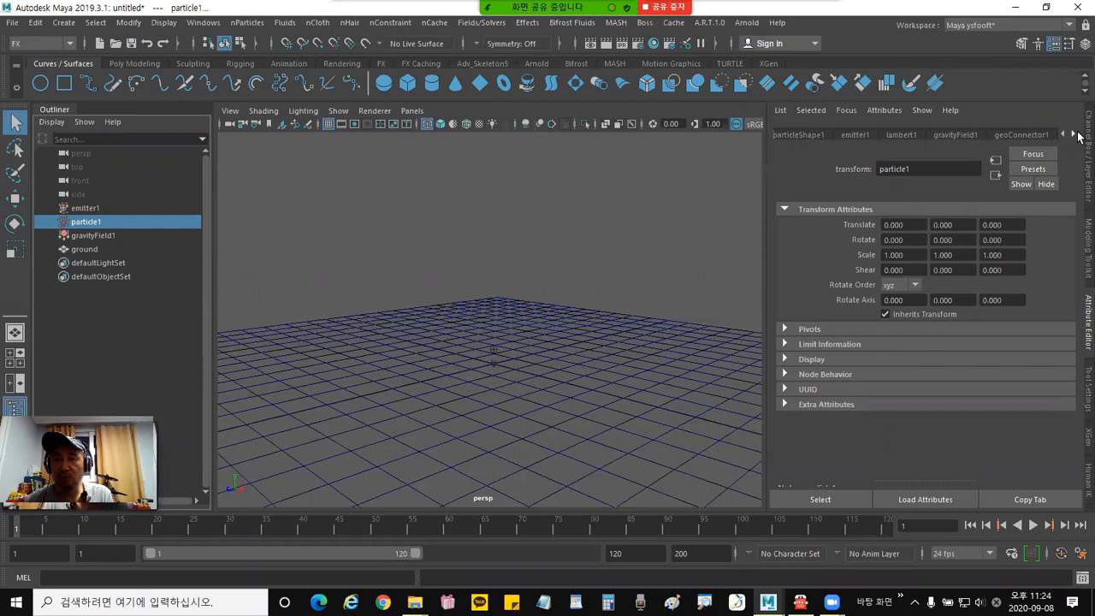
left_click(1020, 134)
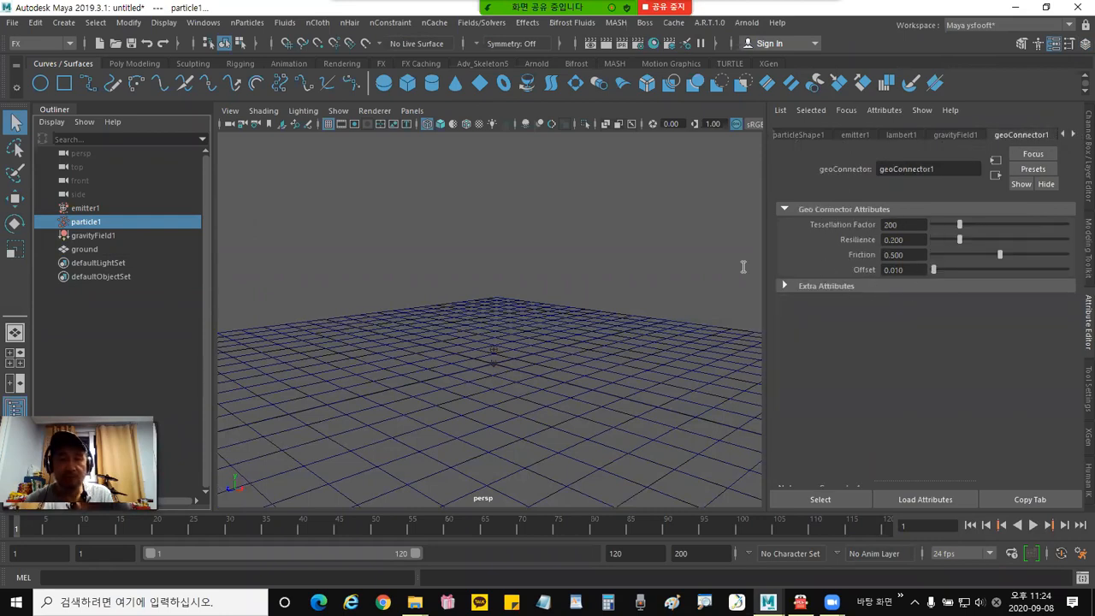
left_click(105, 249)
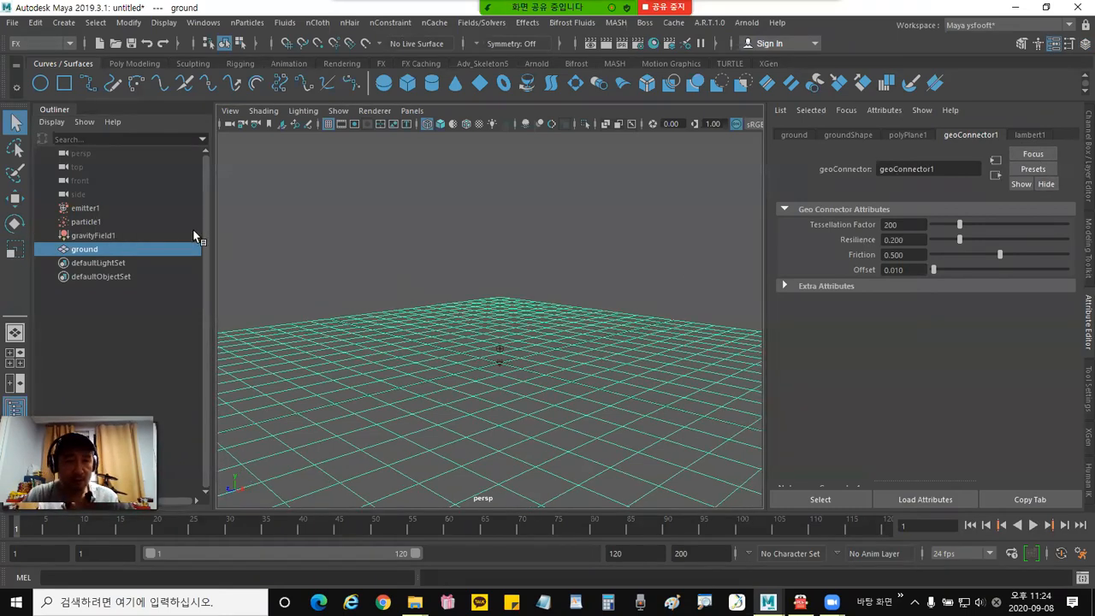
Select particle1, play the simulation through its range, and inspect how the particles bounce on the ground.
left_click(133, 223)
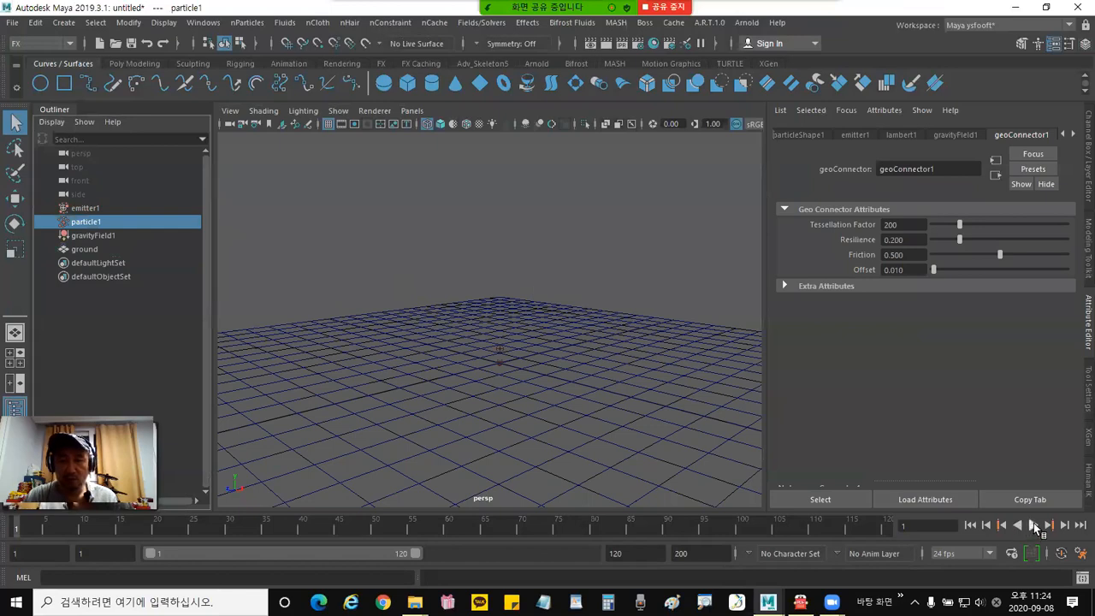
left_click(1033, 525)
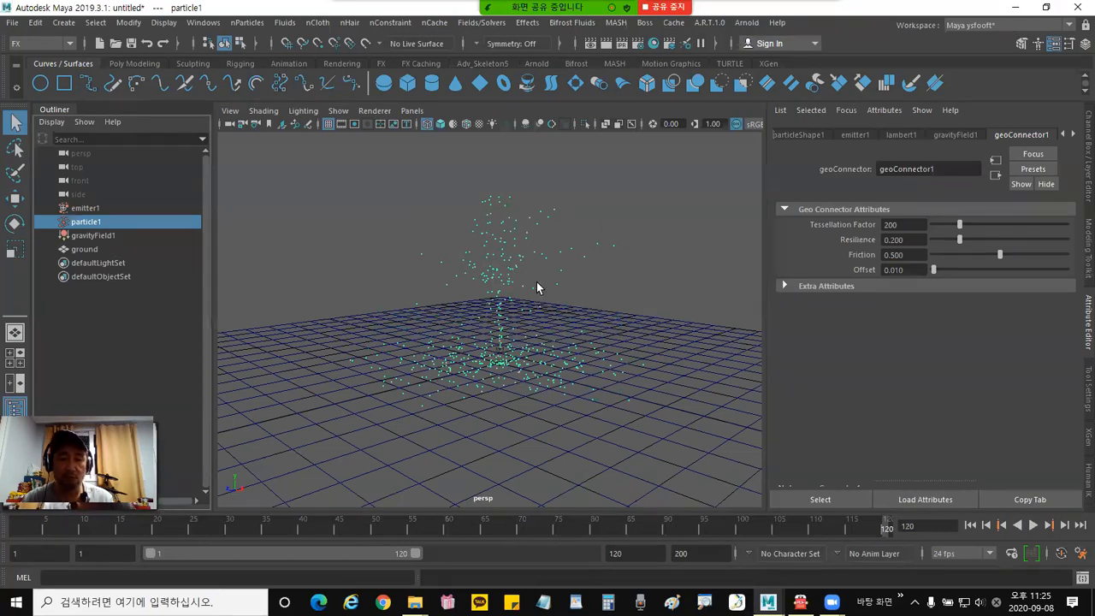
mouse_move(564, 305)
left_mouse_down("alt")
mouse_move(573, 300)
mouse_move(560, 300)
mouse_move(567, 317)
left_mouse_up("alt")
right_click_drag(568, 317, 578, 315, "alt")
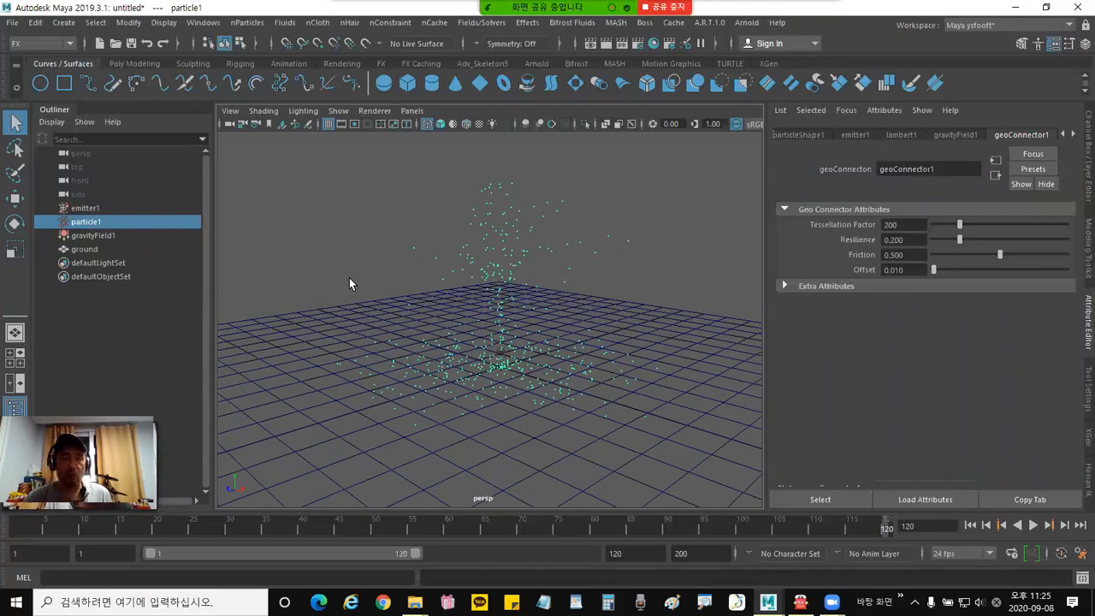
Check emitter1's settings, reselect particle1, and replay the simulation from the first frame.
left_click(121, 208)
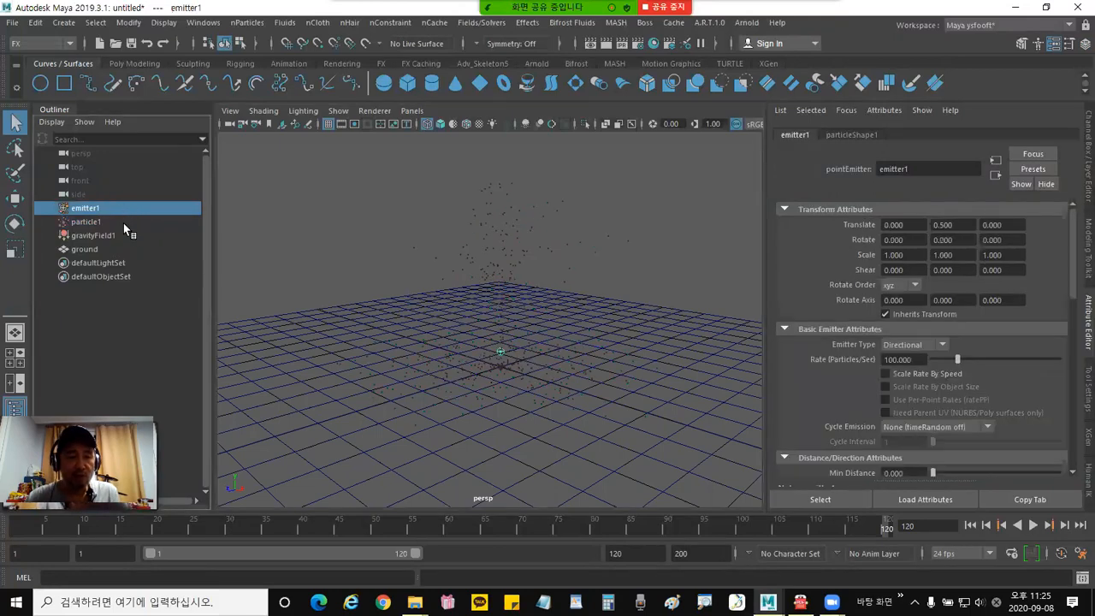
left_click(124, 222)
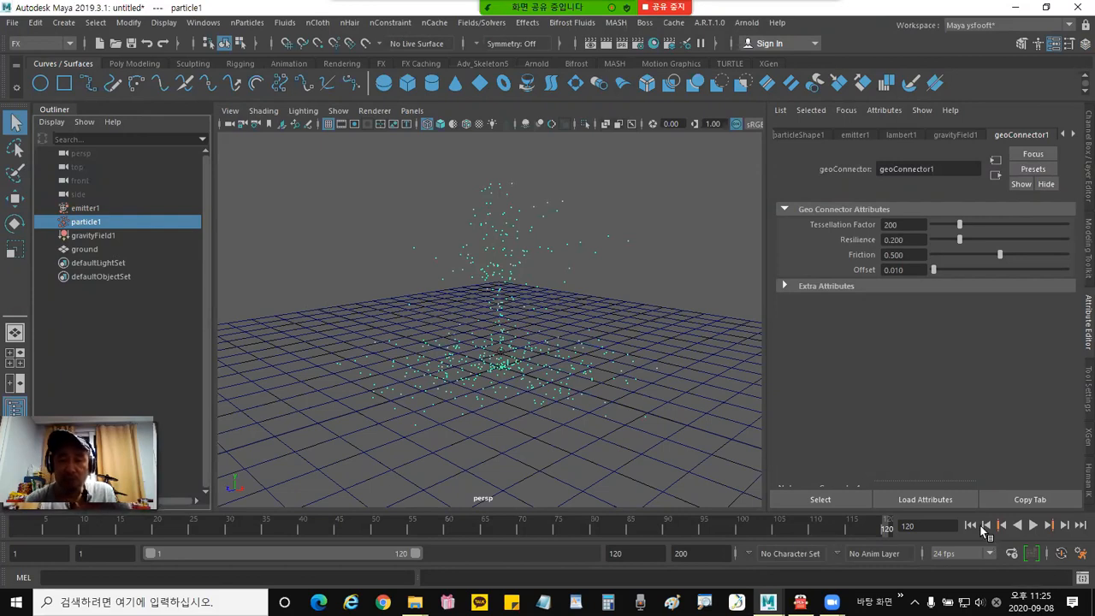
left_click(971, 525)
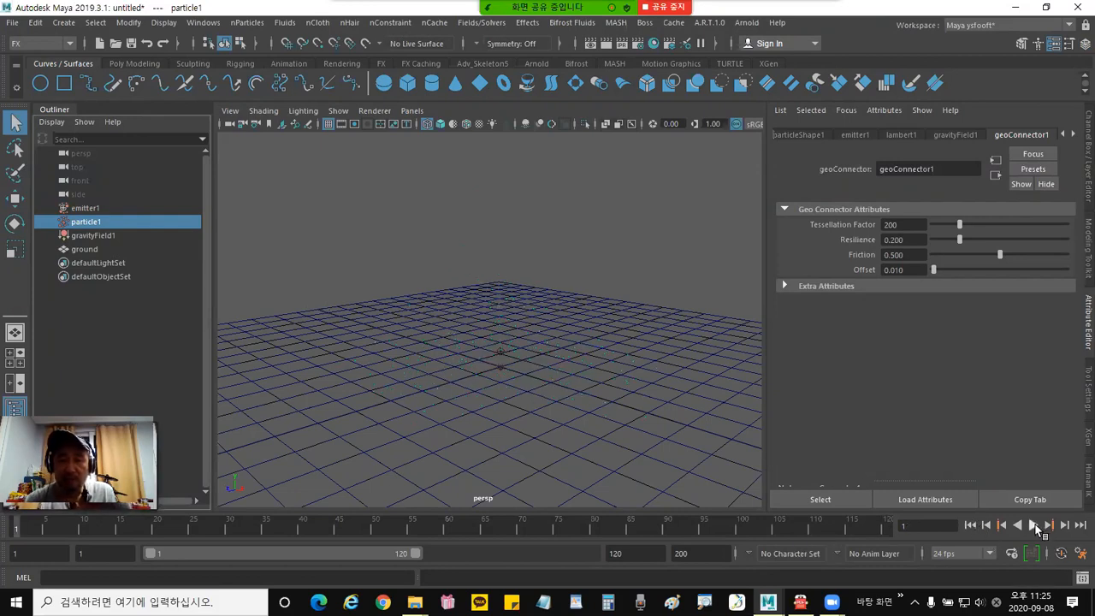
left_click(1033, 525)
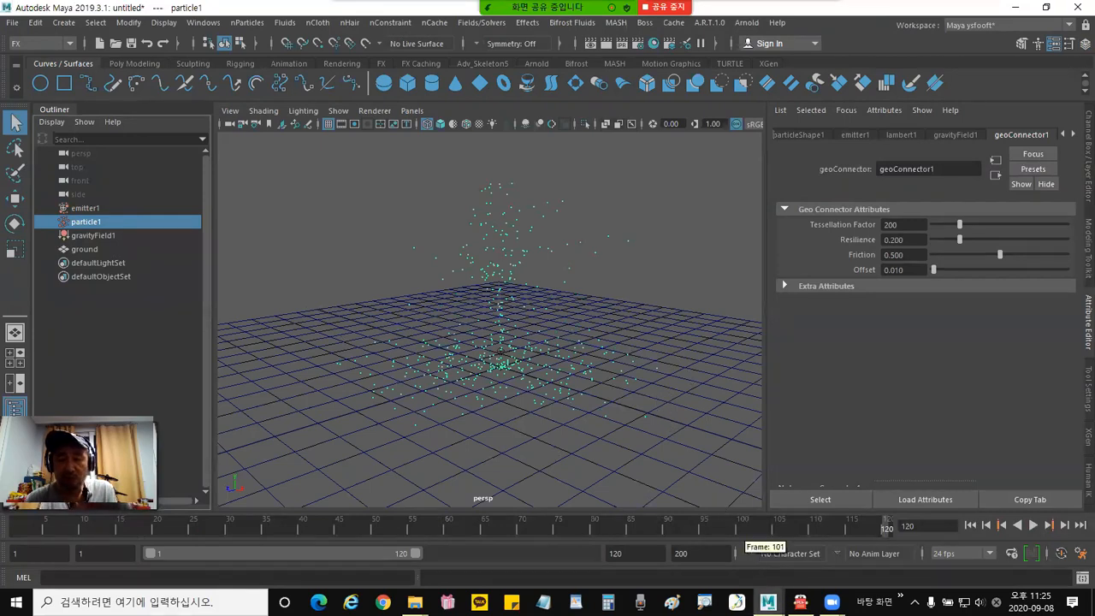
Switch to the lecture handout in the PDF reader and circle Lifespan and Render Attribute in section 5.0.
left_click(800, 601)
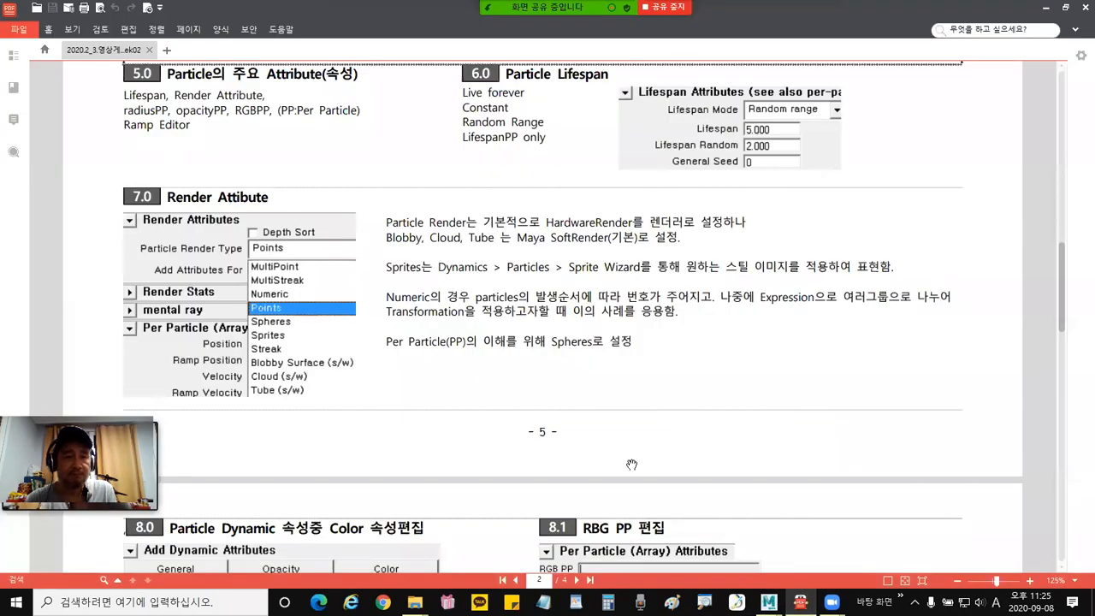
scroll(523, 374, "up", 1)
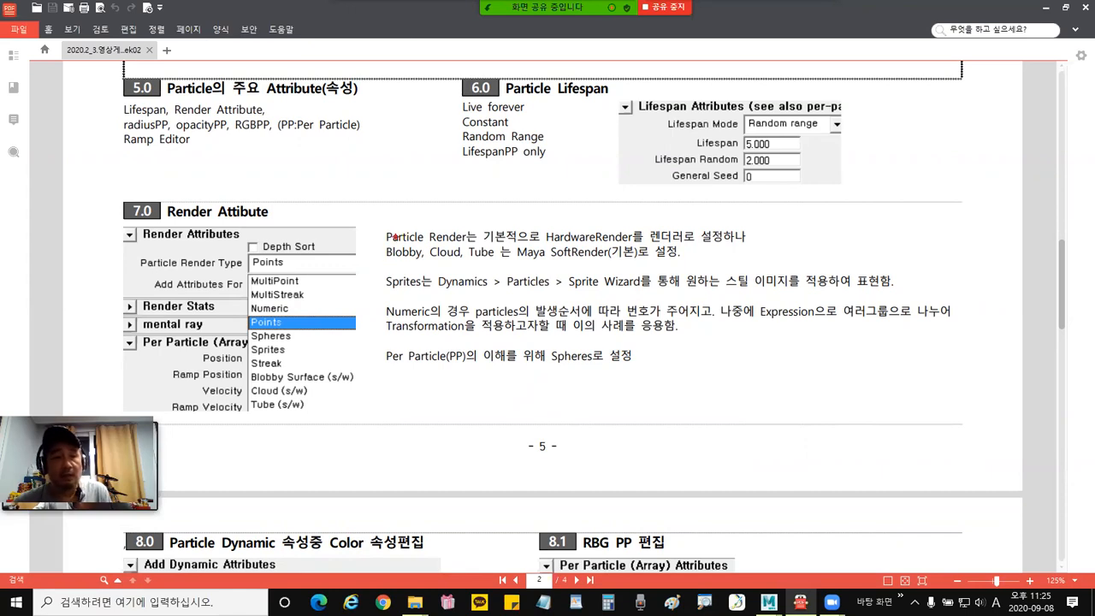
mouse_move(159, 118)
left_mouse_down()
mouse_move(130, 118)
mouse_move(119, 103)
mouse_move(160, 97)
mouse_move(157, 120)
left_mouse_up()
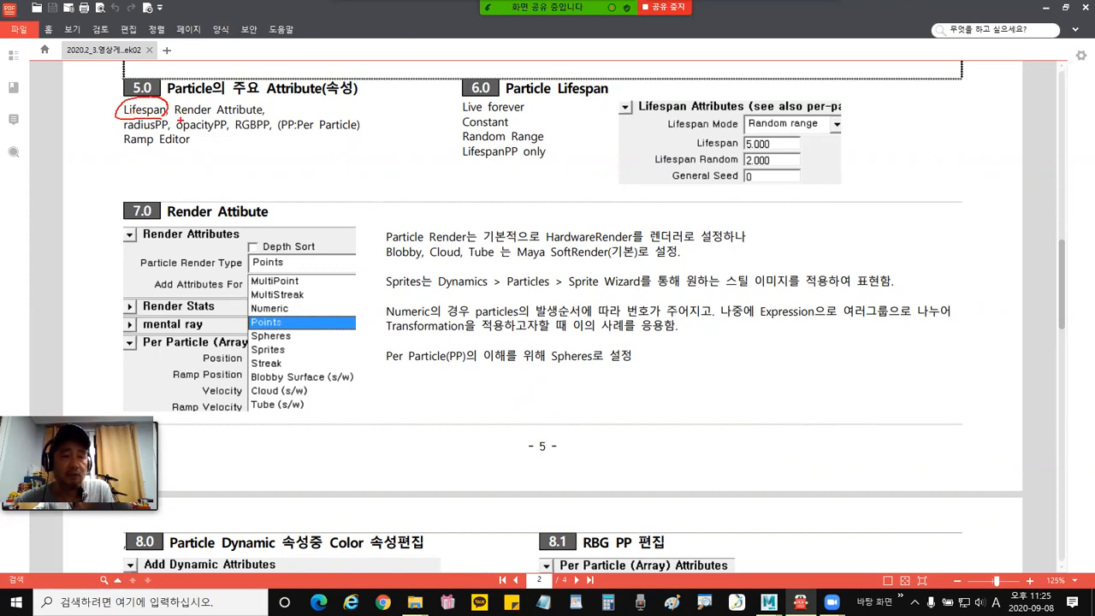
mouse_move(263, 115)
left_mouse_down()
mouse_move(186, 120)
mouse_move(173, 103)
mouse_move(223, 94)
mouse_move(263, 108)
left_mouse_up()
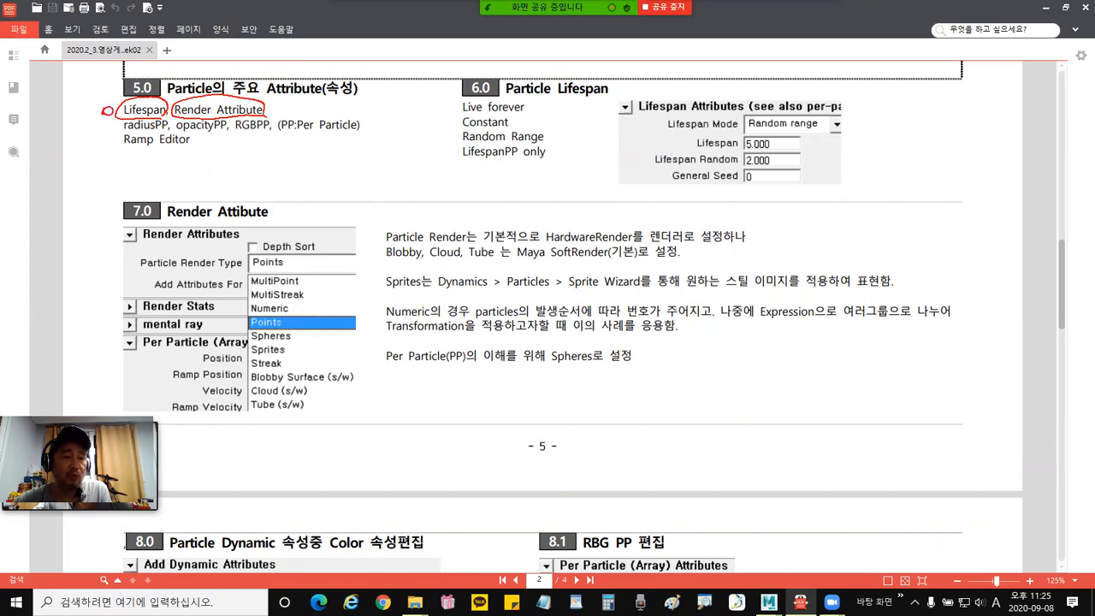
Underline radiusPP, opacityPP and RGBPP in section 5.0, circle each PP, draw a small circle labelled R, and link the line to Ramp Editor.
left_click_drag(171, 106, 174, 110)
left_click_drag(111, 132, 279, 135)
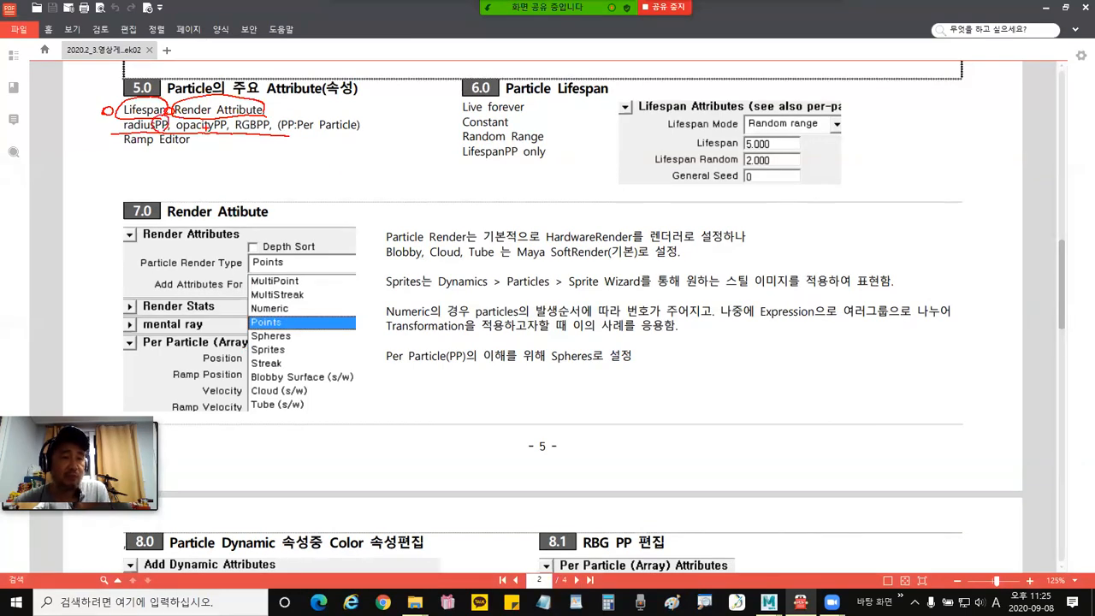
mouse_move(220, 121)
left_mouse_down()
mouse_move(217, 130)
mouse_move(271, 132)
mouse_move(245, 134)
left_mouse_up()
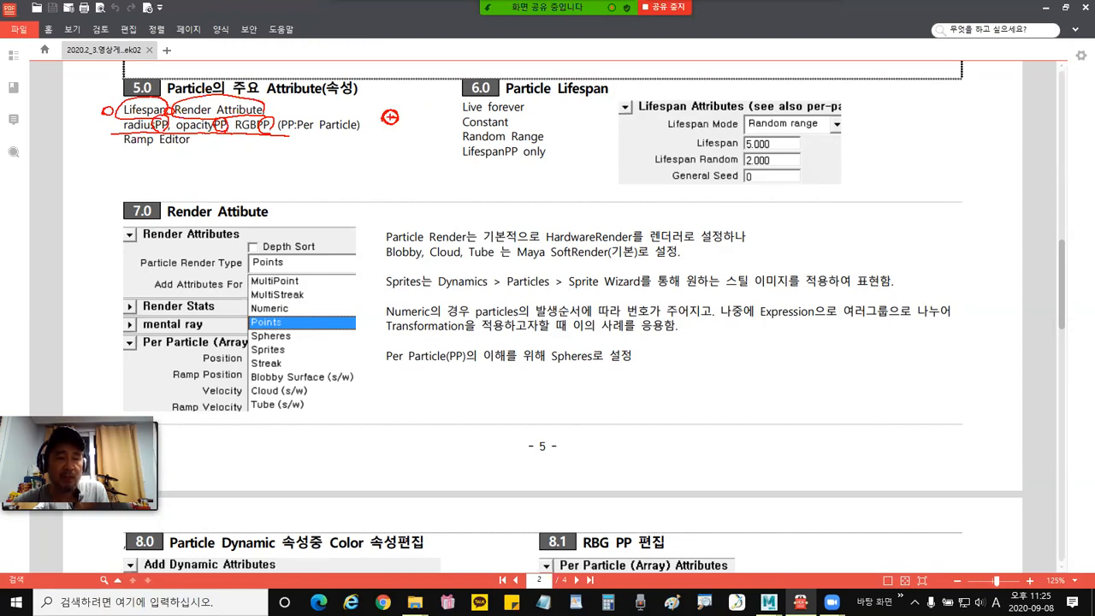
left_click_drag(390, 94, 397, 105)
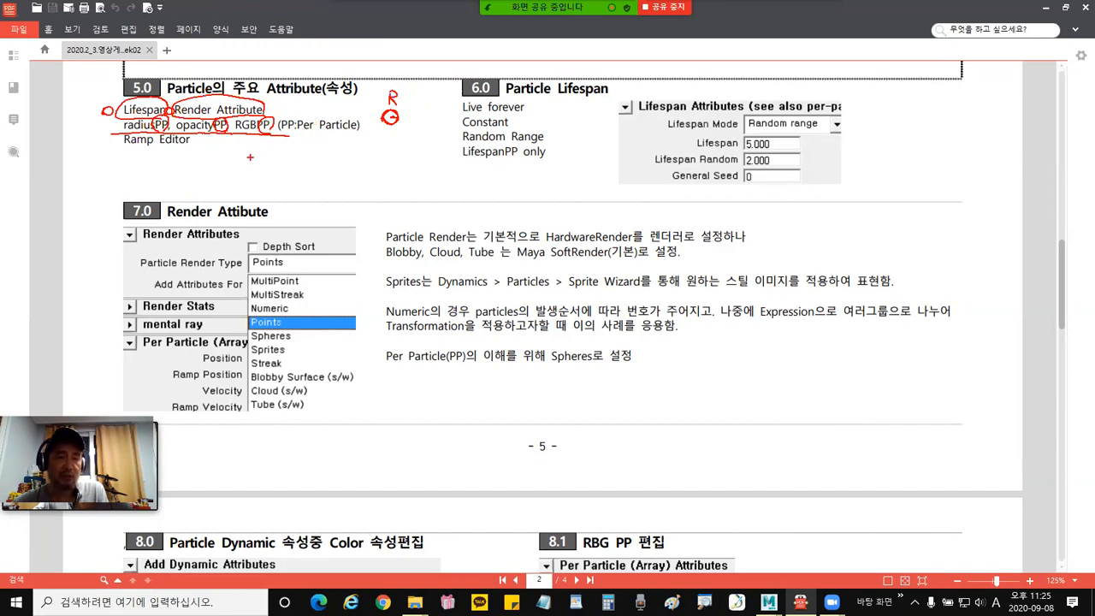
mouse_move(120, 123)
left_mouse_down()
mouse_move(97, 135)
mouse_move(122, 148)
left_mouse_up()
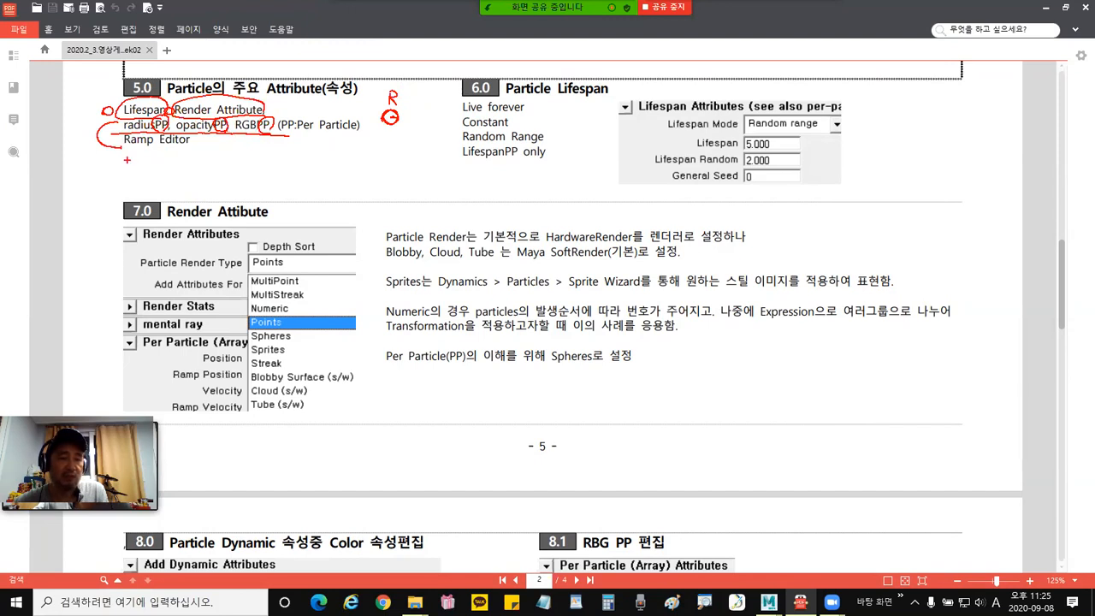
mouse_move(182, 150)
left_mouse_down()
mouse_move(147, 152)
mouse_move(122, 137)
mouse_move(145, 127)
mouse_move(191, 144)
mouse_move(165, 154)
left_mouse_up()
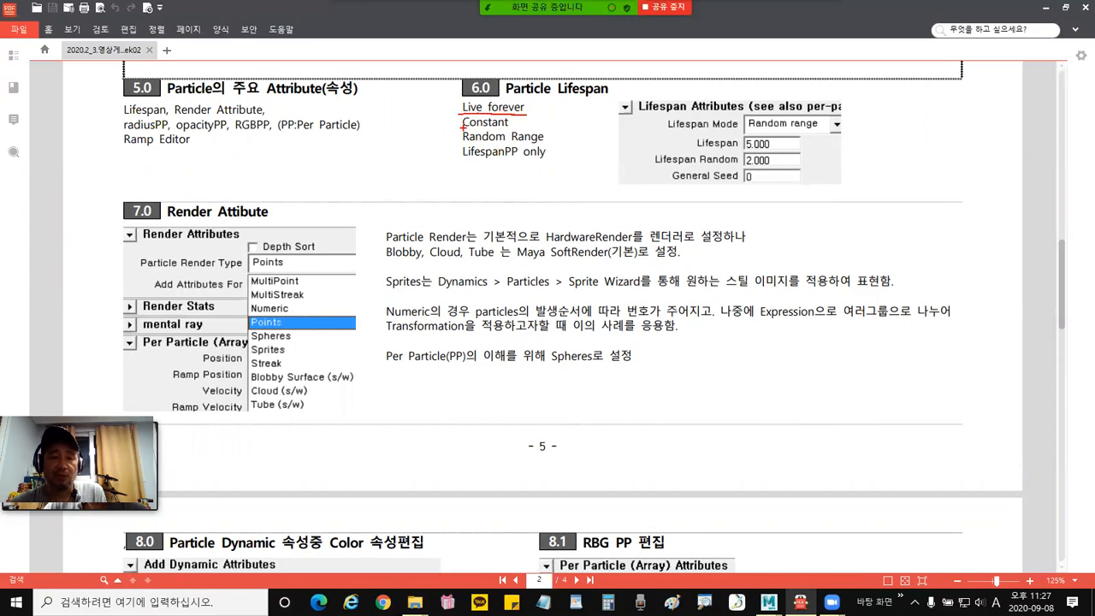
Underline Constant in section 6.0, mark the Lifespan Mode value, and sketch a bouncing particle path ending in an x beside the list.
left_click_drag(462, 128, 507, 129)
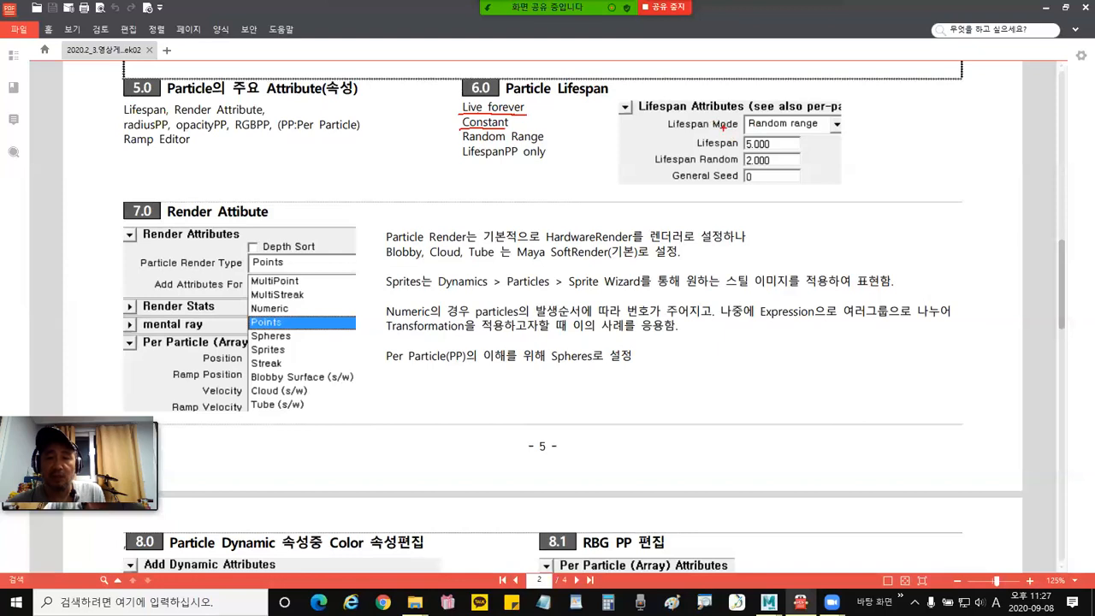
mouse_move(760, 129)
left_mouse_down()
mouse_move(739, 128)
mouse_move(756, 122)
left_mouse_up()
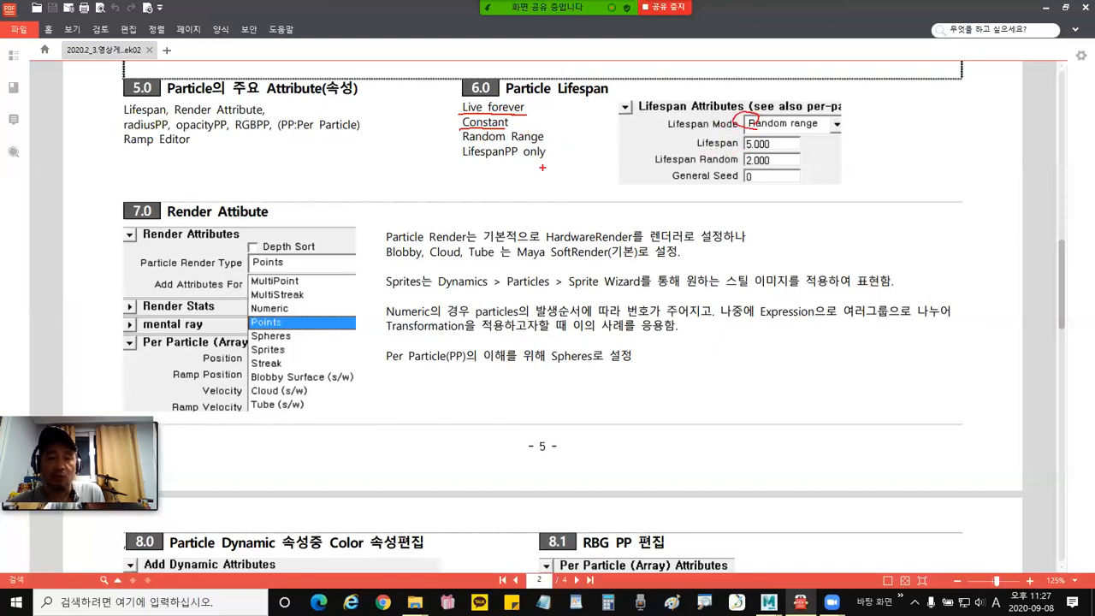
left_click_drag(366, 164, 387, 165)
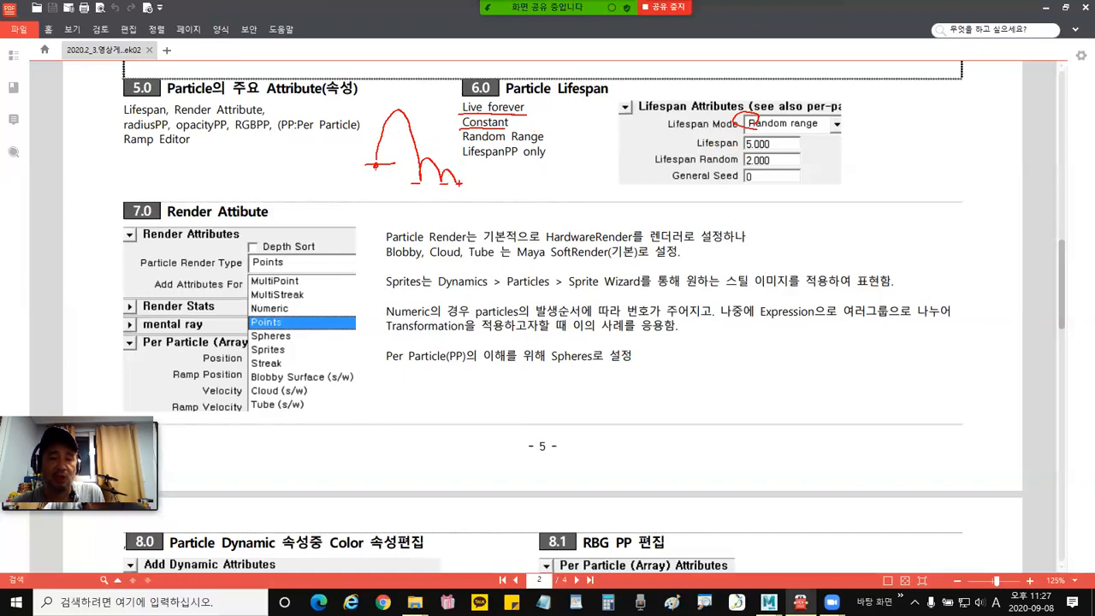
left_click_drag(474, 180, 474, 189)
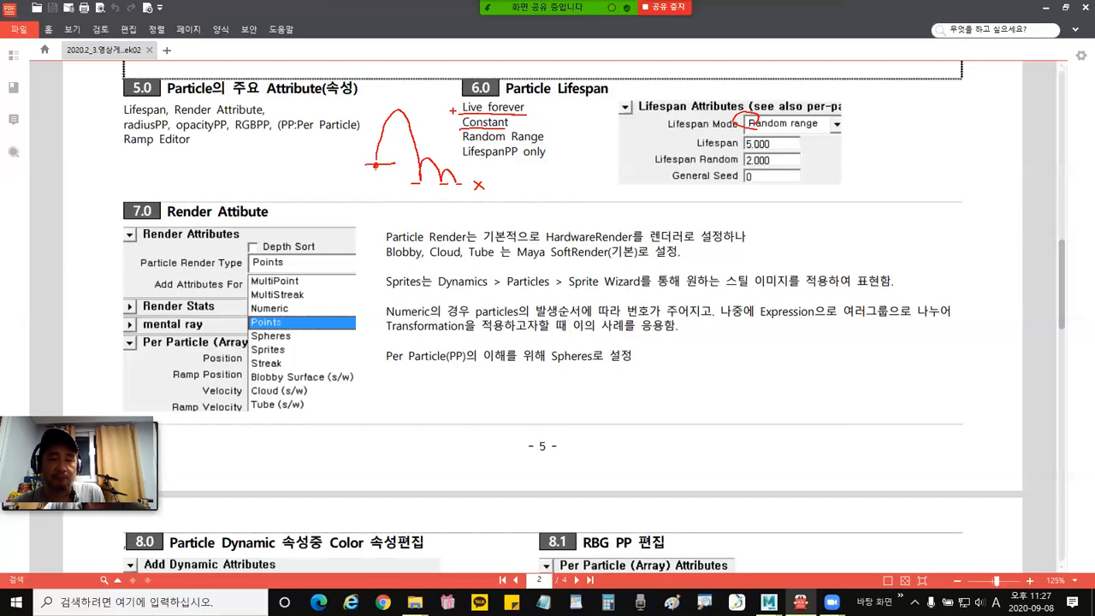
Dot Constant, box Random Range, underline the Random range mode and Lifespan, and circle the 5.000 value in section 6.0.
left_click(455, 120)
mouse_move(455, 146)
left_mouse_down()
mouse_move(542, 148)
mouse_move(472, 126)
mouse_move(456, 147)
left_mouse_up()
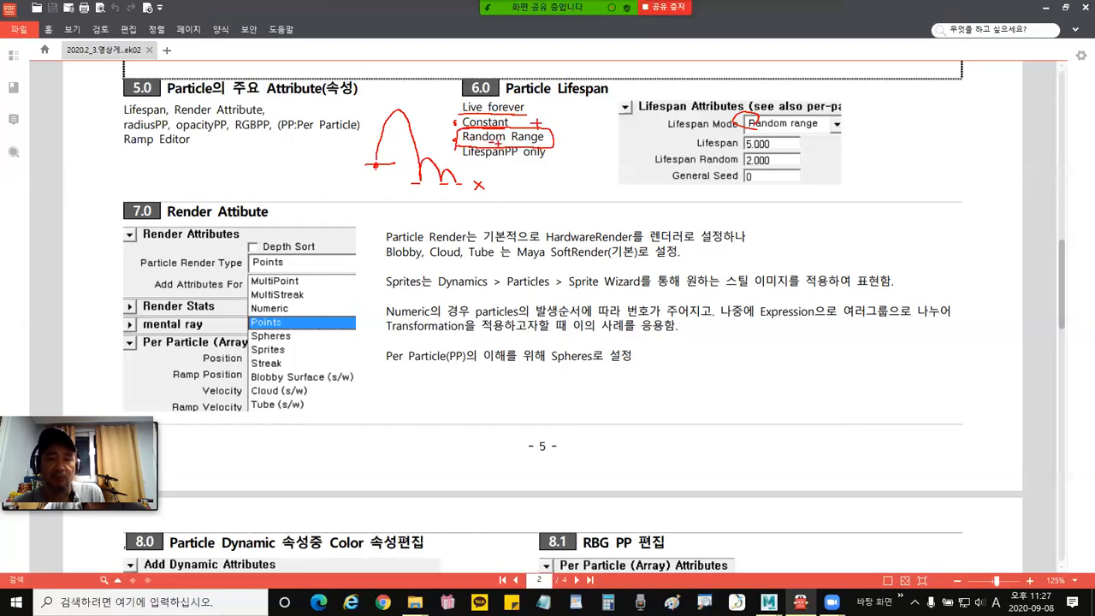
left_click_drag(782, 131, 821, 132)
mouse_move(697, 149)
left_mouse_down()
mouse_move(737, 148)
mouse_move(744, 136)
left_mouse_up()
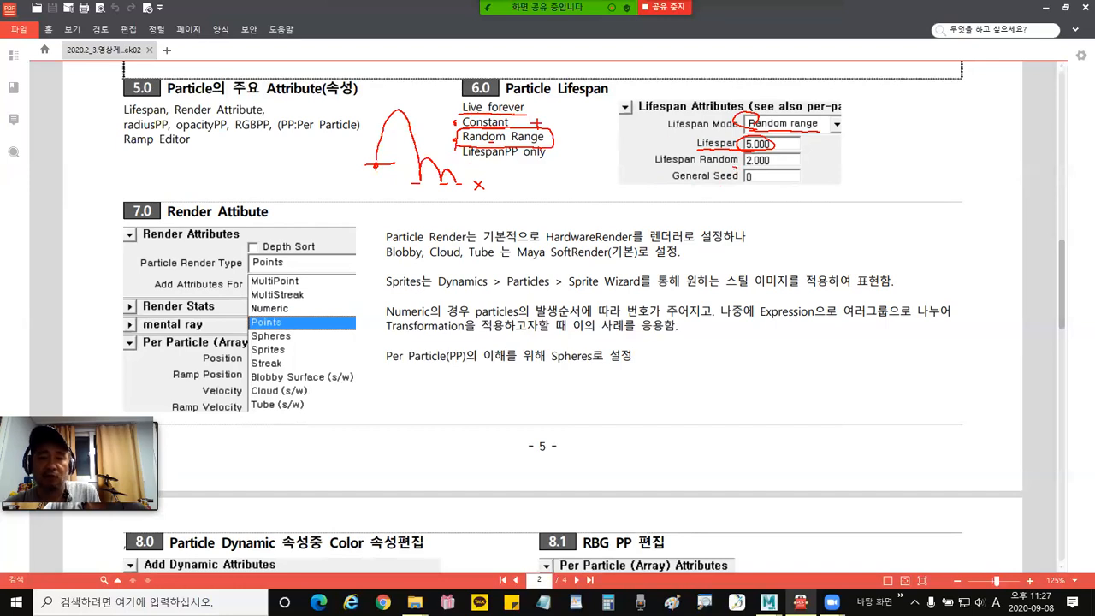
Circle the 2.000 Lifespan Random value, add ± and a circled 3~7 beside it, underline Lifespan Random and circle Random.
left_click_drag(765, 154, 774, 160)
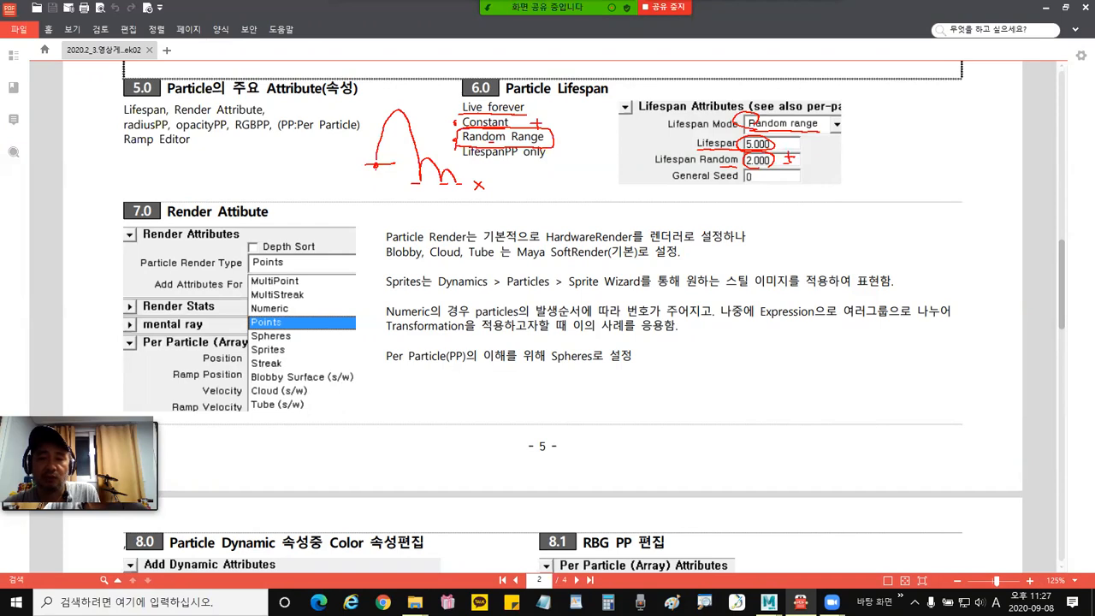
mouse_move(814, 144)
left_mouse_down()
mouse_move(815, 157)
mouse_move(867, 157)
mouse_move(874, 169)
mouse_move(823, 171)
mouse_move(850, 135)
mouse_move(863, 171)
left_mouse_up()
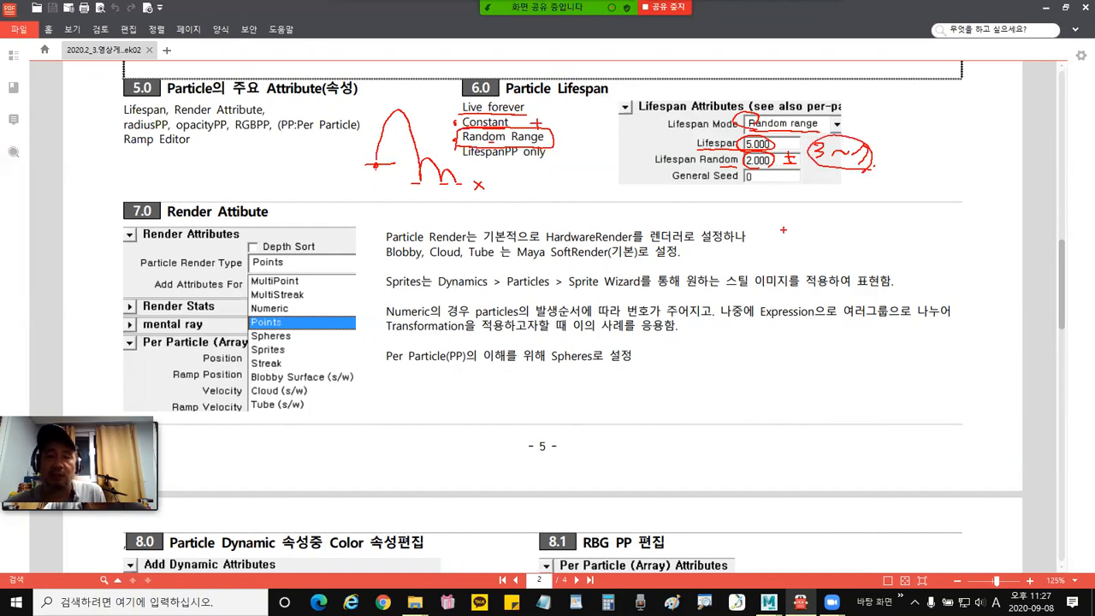
left_click_drag(727, 160, 741, 159)
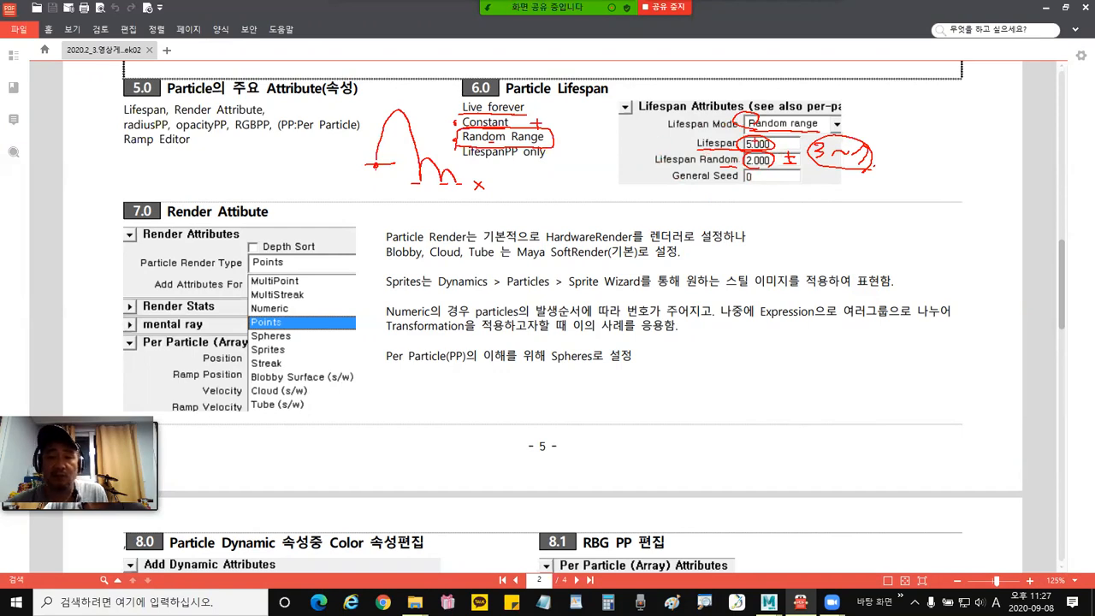
left_click_drag(655, 167, 737, 167)
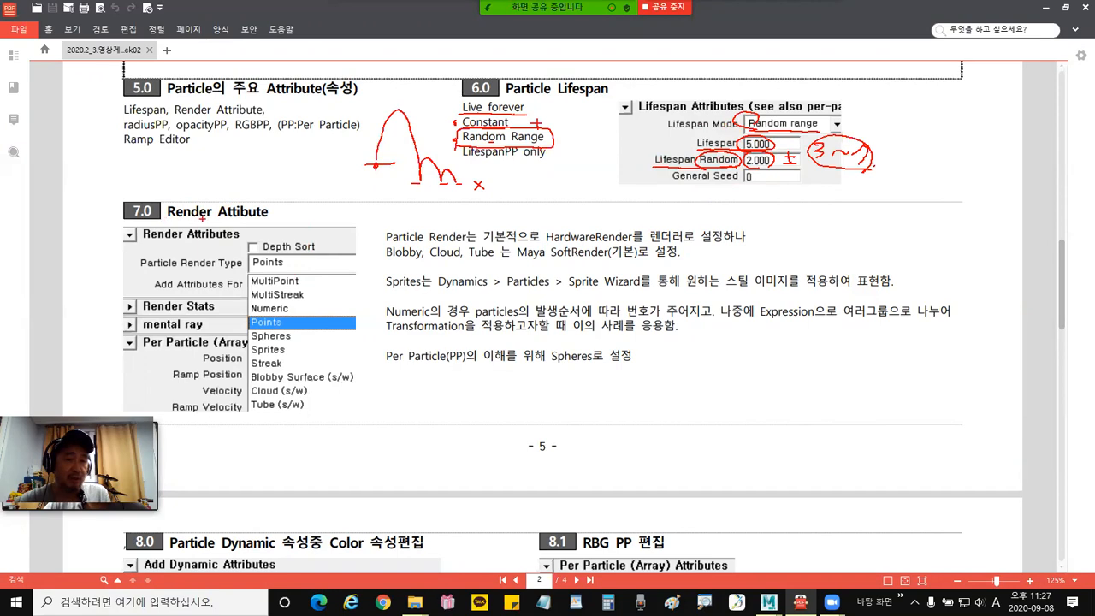
Circle the Render Attribute heading, Point, Numeric and Spheres in section 7.0, and bracket Blobby Surface, Cloud and Tube separately from the other render types.
mouse_move(166, 222)
left_mouse_down()
mouse_move(268, 214)
mouse_move(193, 203)
mouse_move(166, 219)
left_mouse_up()
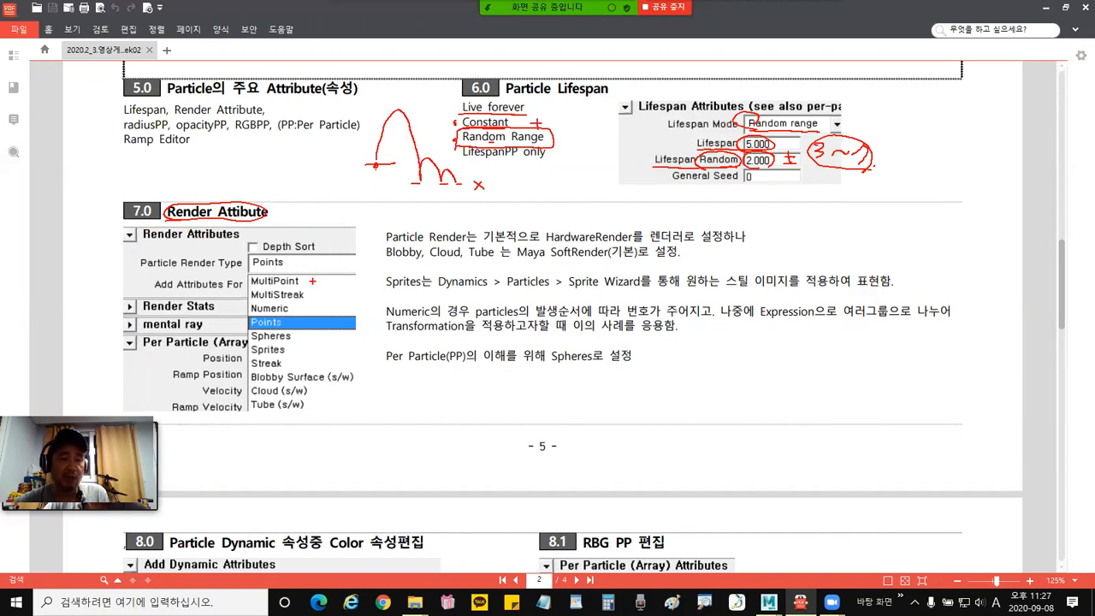
mouse_move(278, 292)
left_mouse_down()
mouse_move(300, 274)
mouse_move(272, 333)
left_mouse_up()
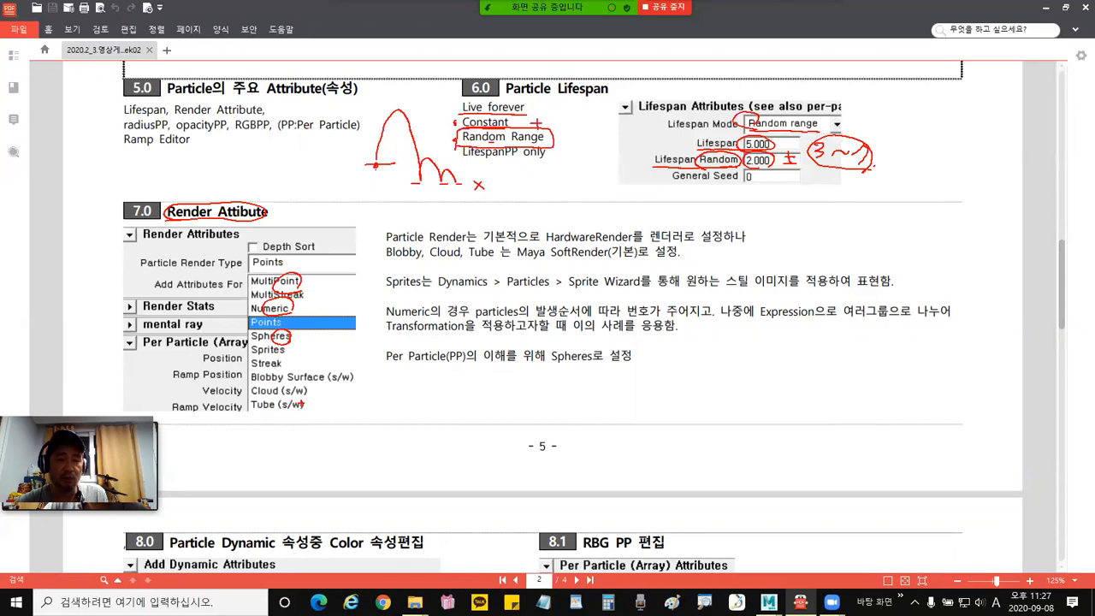
mouse_move(325, 365)
left_mouse_down()
mouse_move(352, 361)
mouse_move(358, 412)
mouse_move(360, 360)
left_mouse_up()
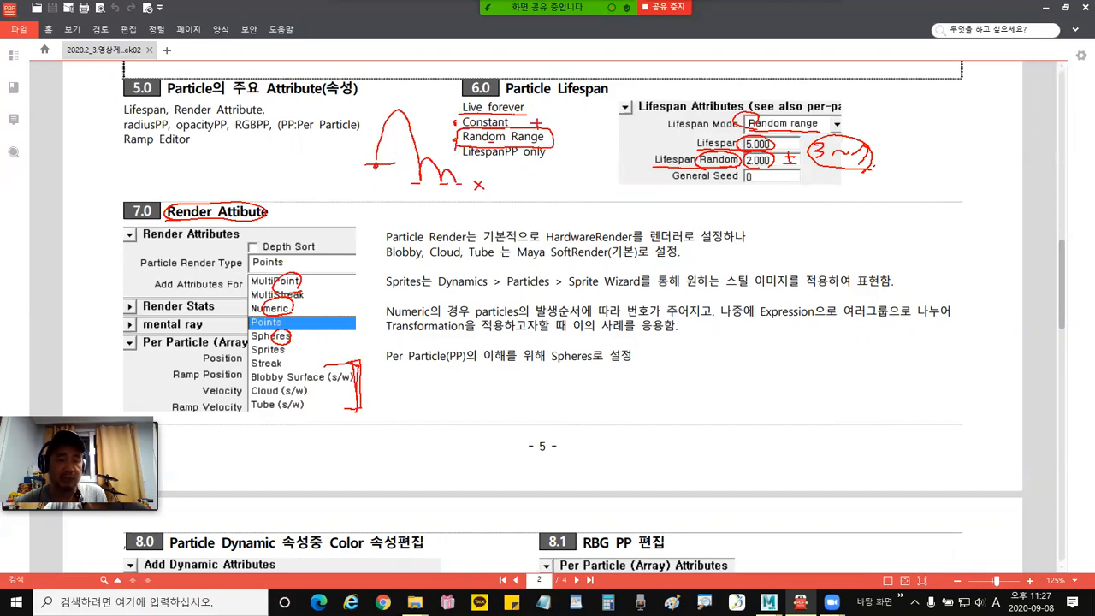
mouse_move(361, 363)
left_mouse_down()
mouse_move(374, 385)
mouse_move(368, 411)
left_mouse_up()
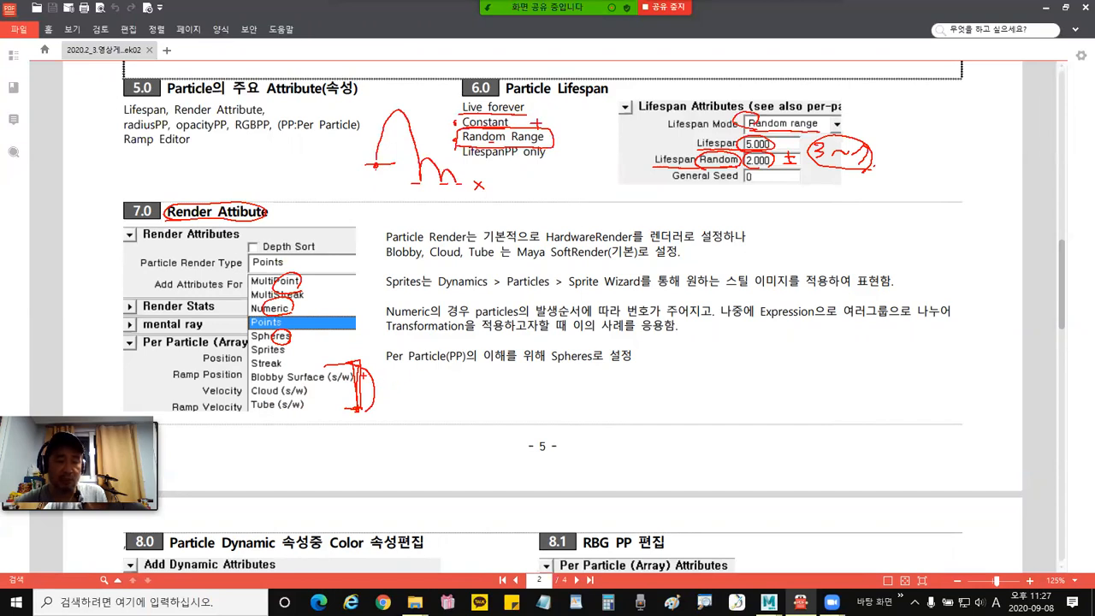
mouse_move(325, 261)
left_mouse_down()
mouse_move(348, 290)
mouse_move(330, 361)
left_mouse_up()
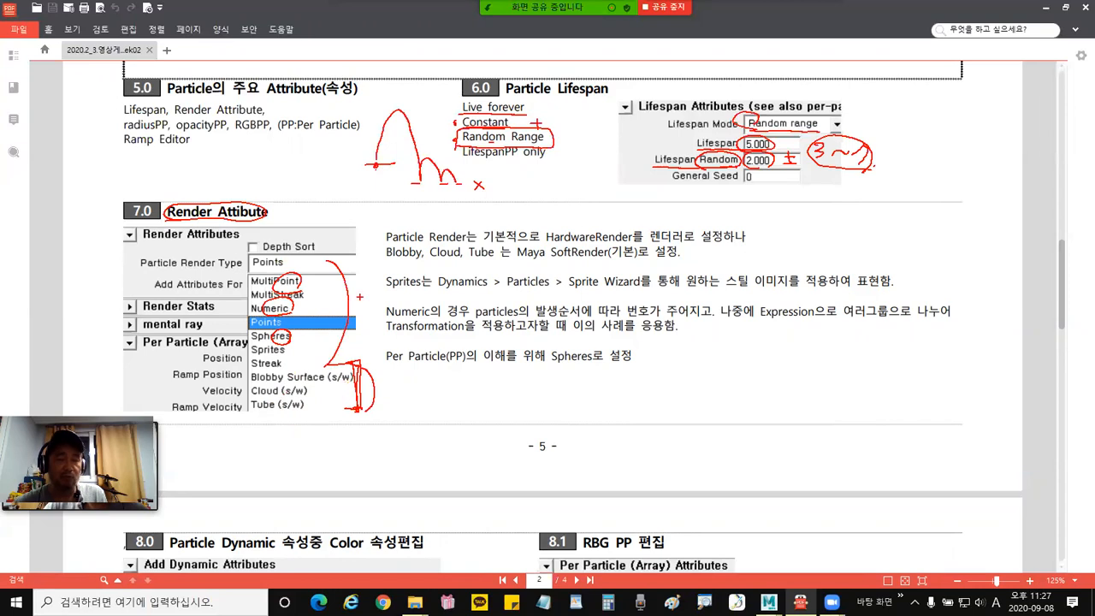
mouse_move(359, 302)
left_mouse_down()
mouse_move(368, 288)
mouse_move(397, 309)
mouse_move(370, 298)
mouse_move(403, 289)
mouse_move(395, 306)
left_mouse_up()
left_click_drag(395, 379, 386, 400)
mouse_move(387, 363)
left_mouse_down()
mouse_move(385, 401)
mouse_move(376, 370)
left_mouse_up()
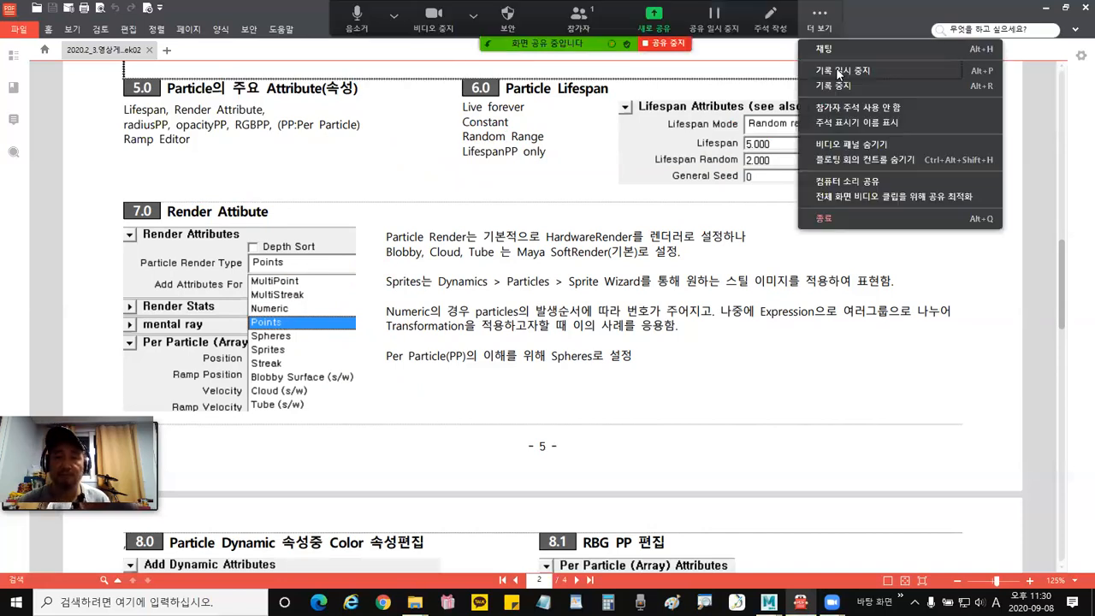
Pause the meeting recording.
left_click(842, 72)
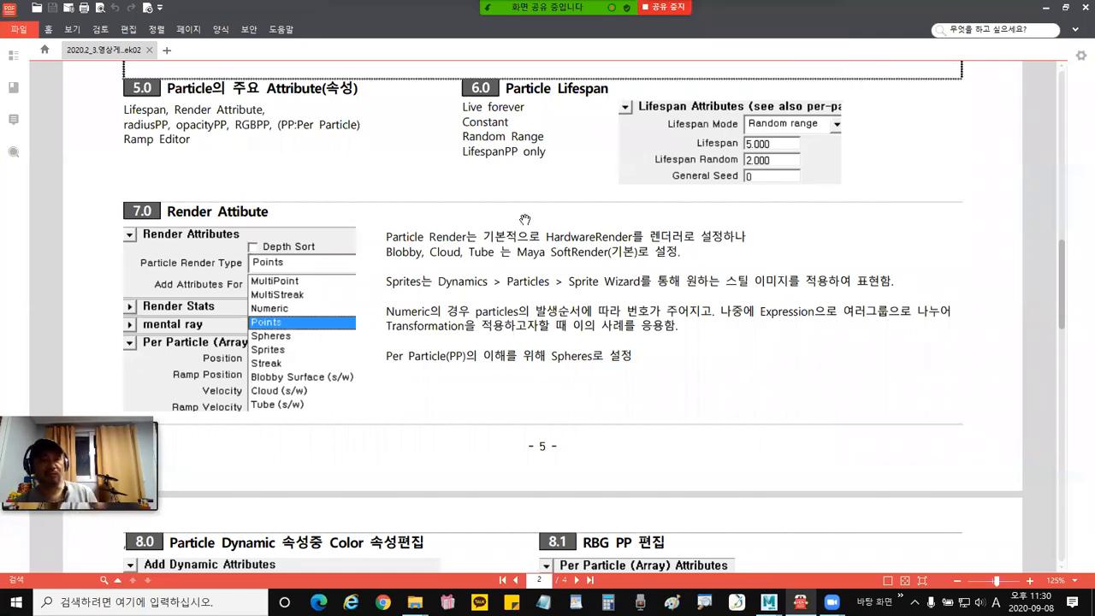
Point out HardwareRender in the first line of section 7.0's description by selecting the word and clearing the selection.
scroll(554, 284, "down", 1)
scroll(554, 285, "down", 1)
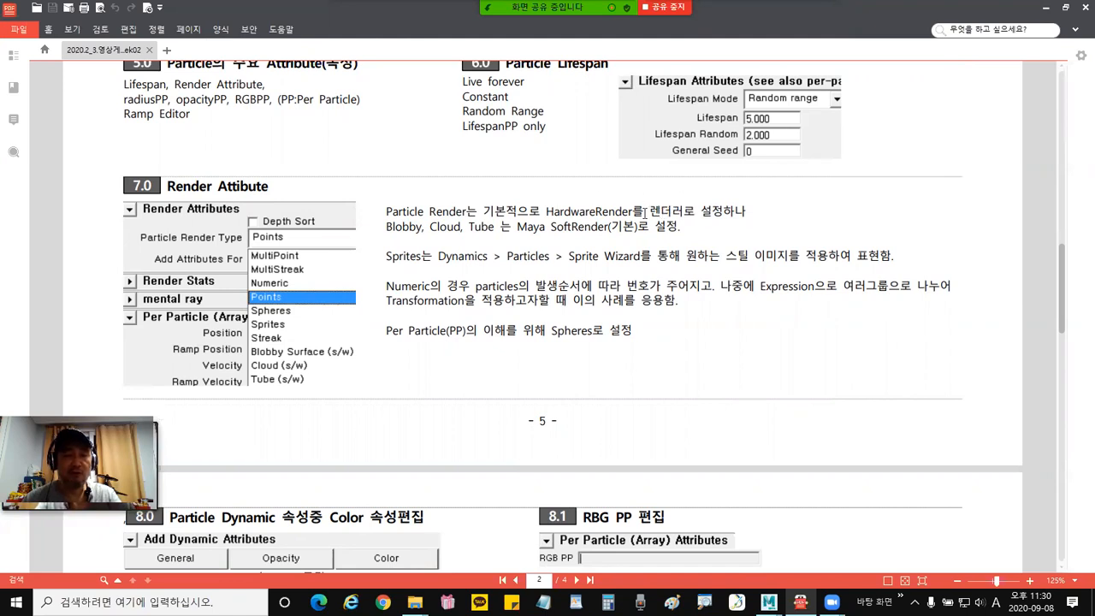
left_click_drag(544, 212, 594, 213)
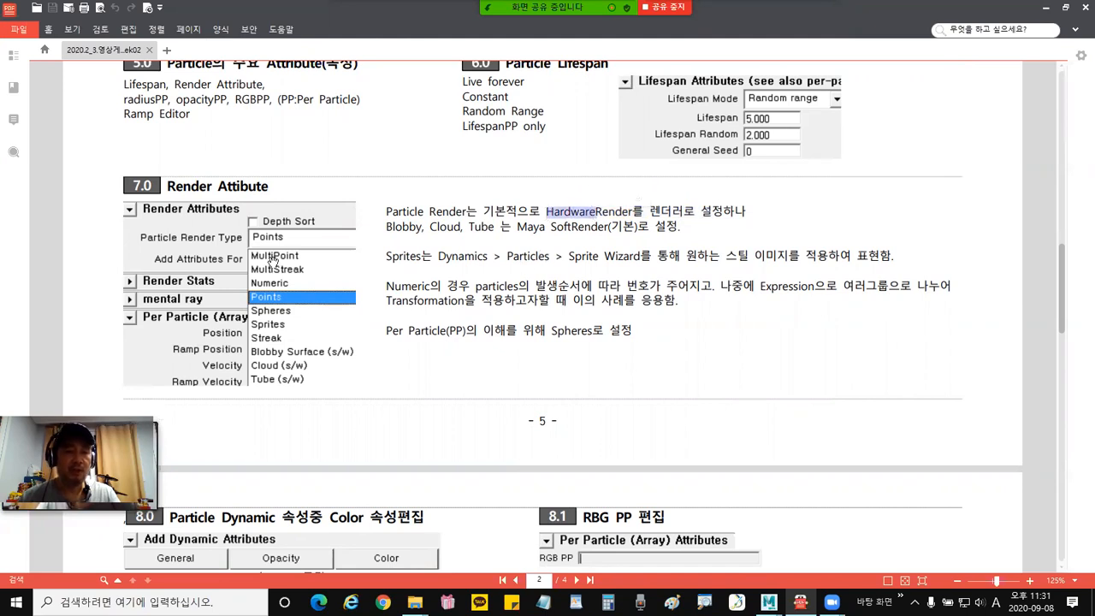
left_click(652, 210)
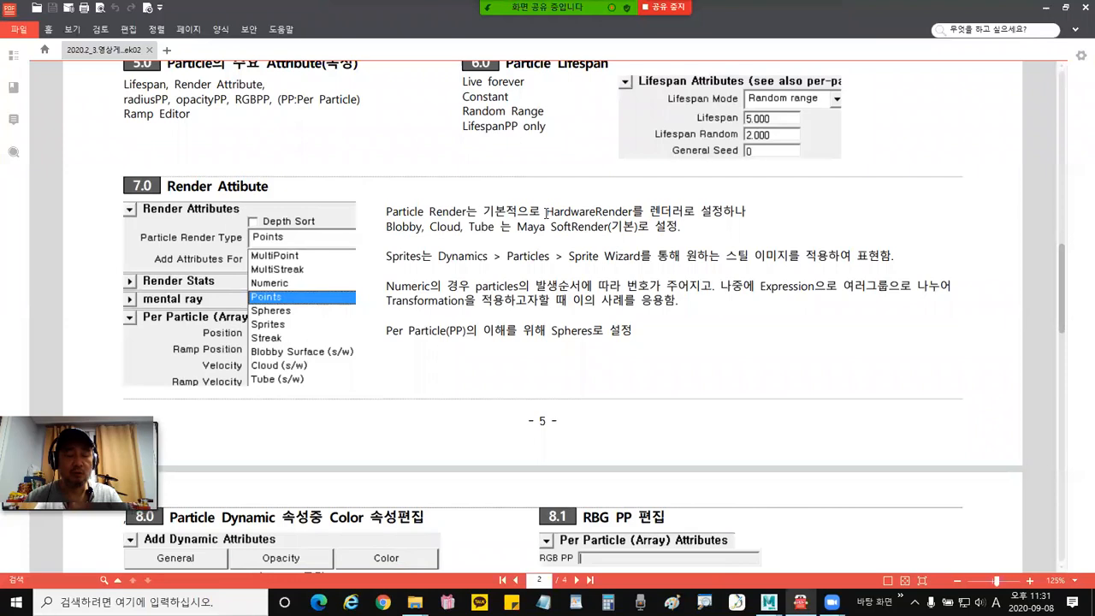
mouse_move(546, 213)
left_mouse_down()
mouse_move(637, 212)
mouse_move(557, 213)
left_mouse_up()
left_click(641, 213)
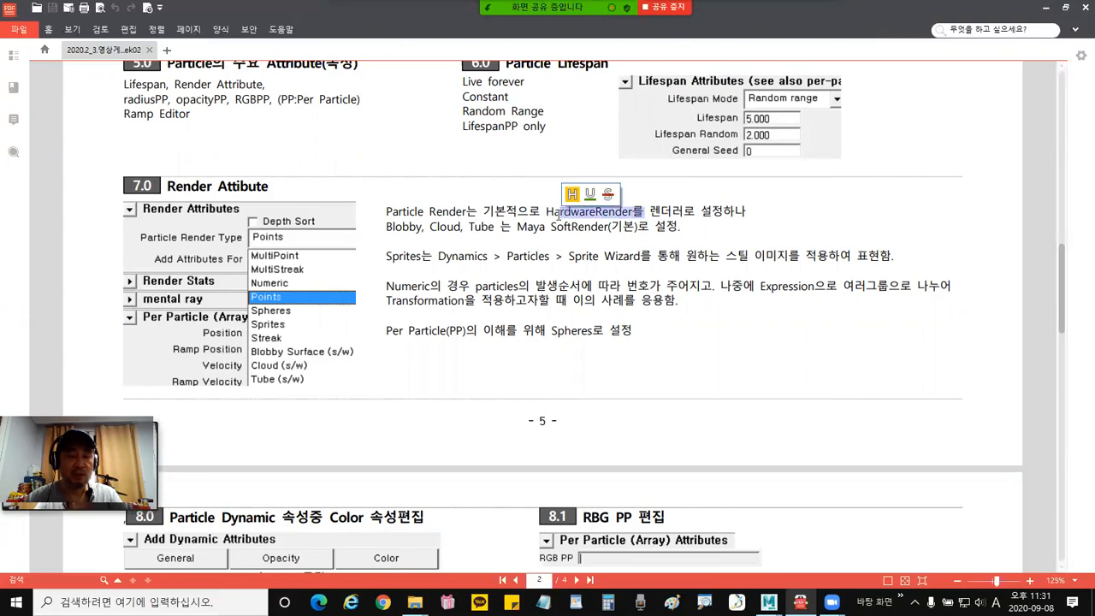
left_click(515, 215)
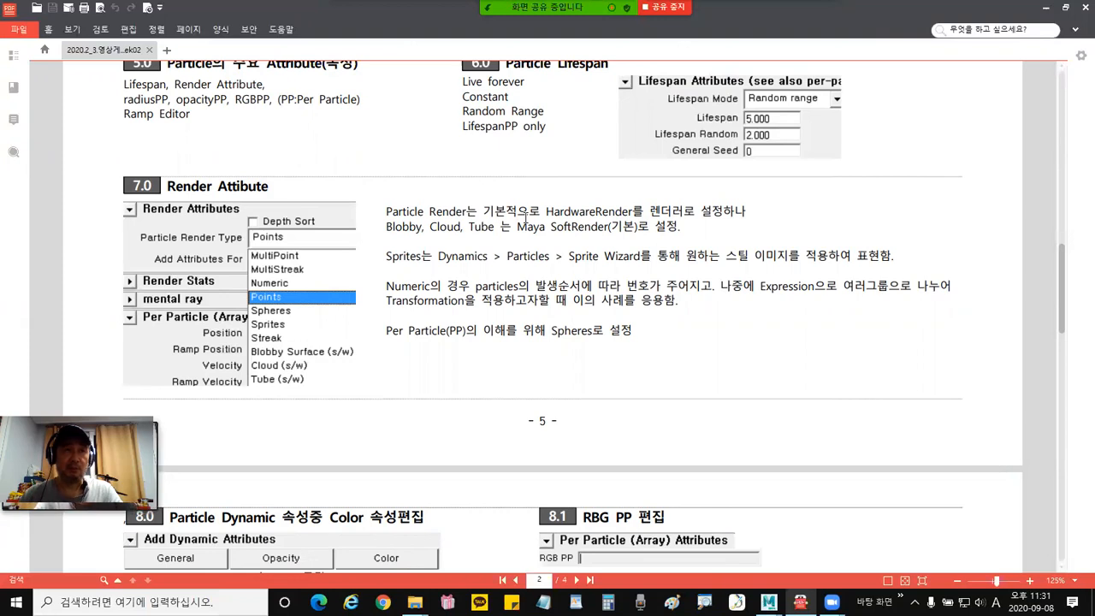
left_click_drag(527, 211, 599, 211)
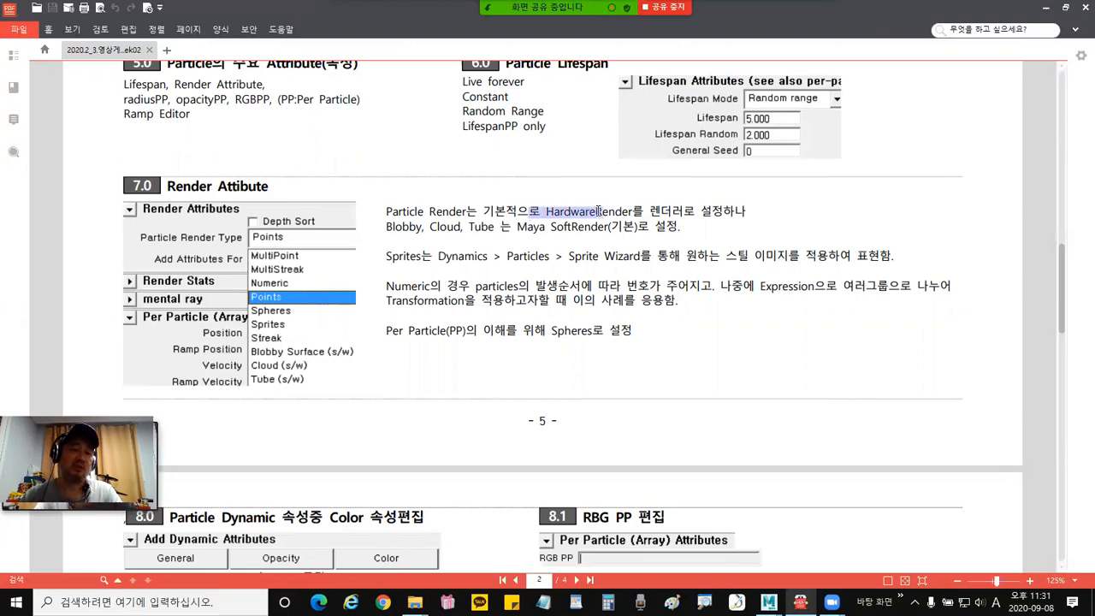
left_click(524, 212)
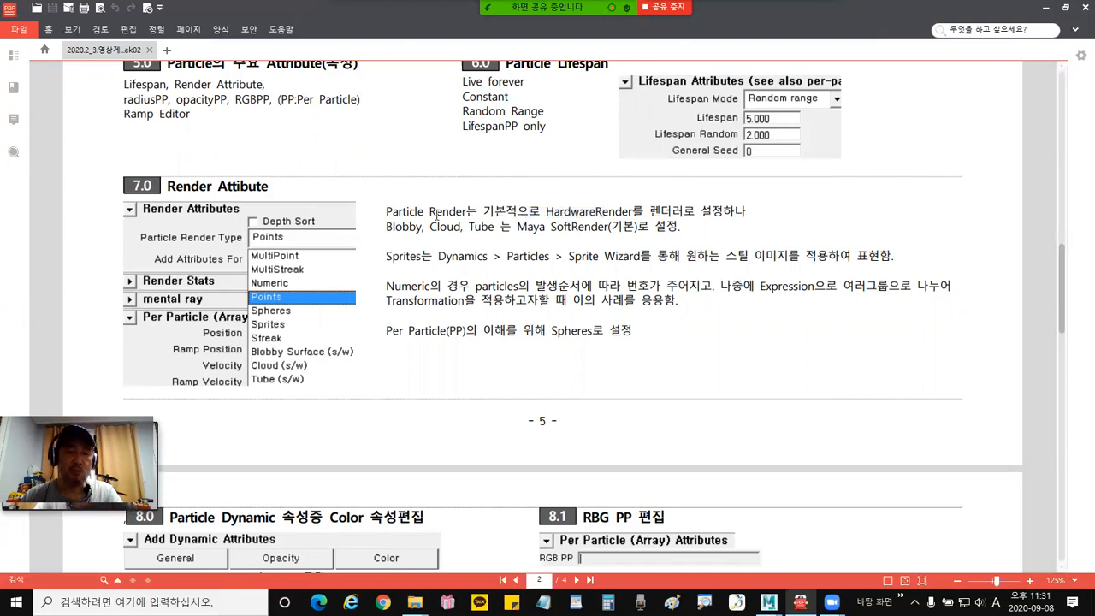
Read the first paragraph of section 7.0, marking 기본적으로, HardwareRender and the Maya SoftRender phrase with temporary text selections.
left_click_drag(387, 212, 544, 210)
left_click(485, 210)
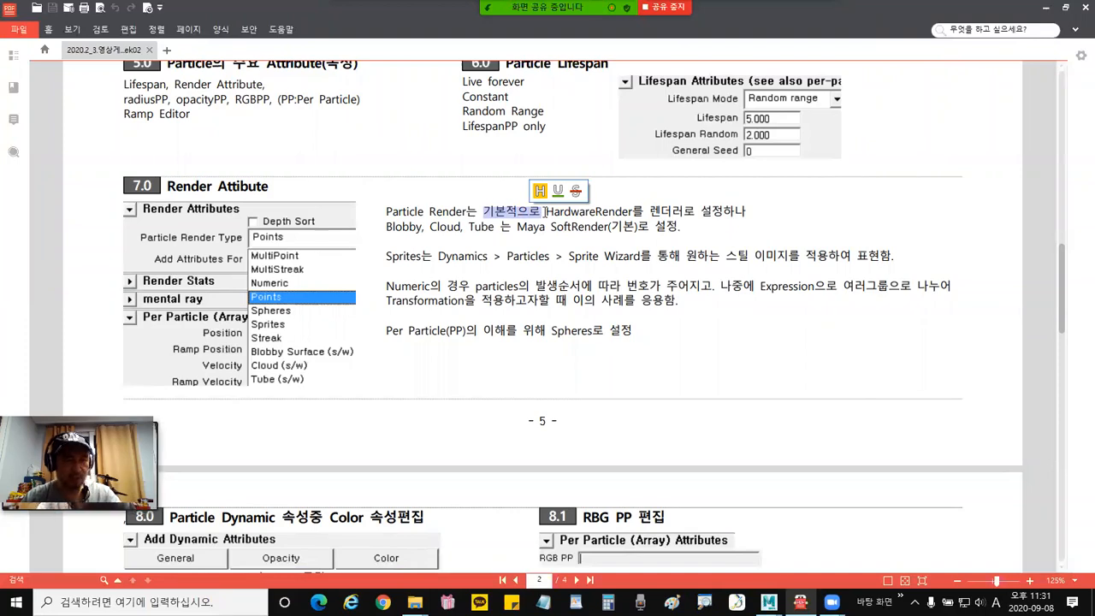
left_click(545, 211)
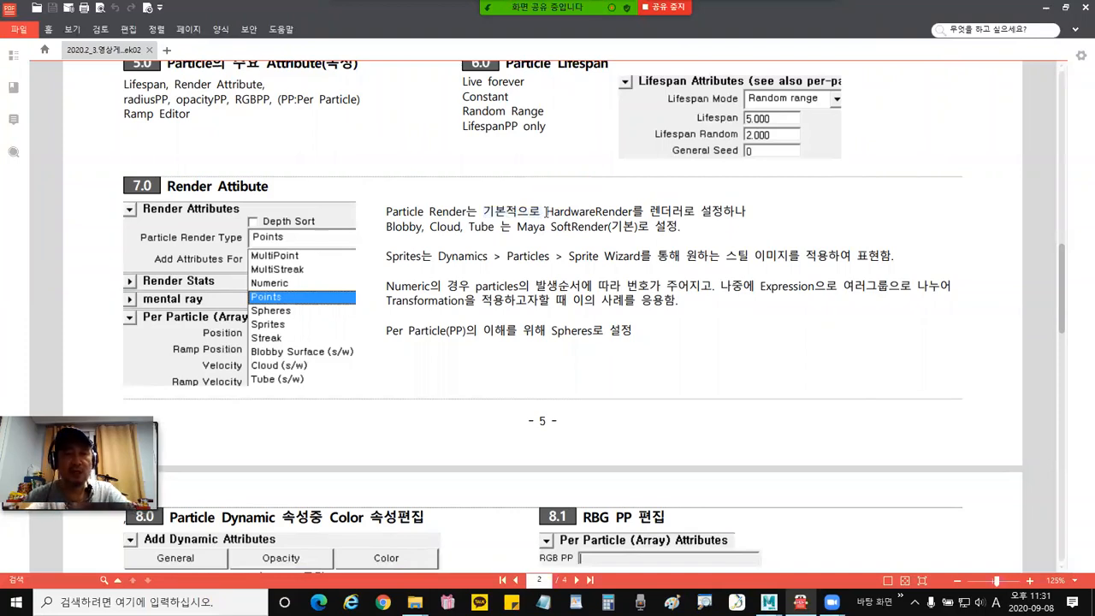
left_click_drag(545, 211, 620, 212)
left_click(620, 211)
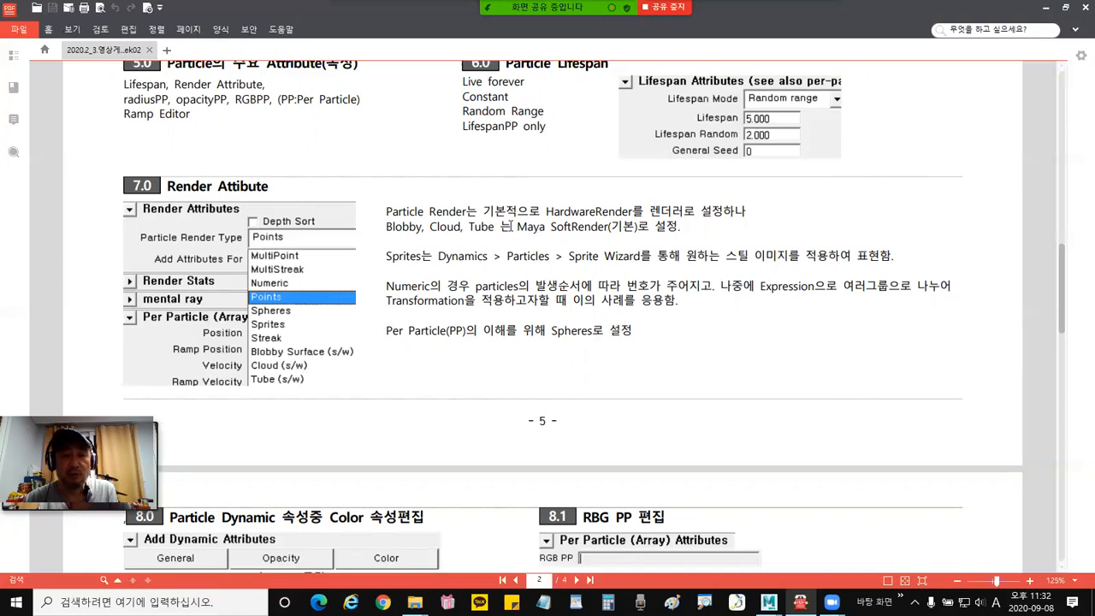
left_click_drag(517, 224, 676, 226)
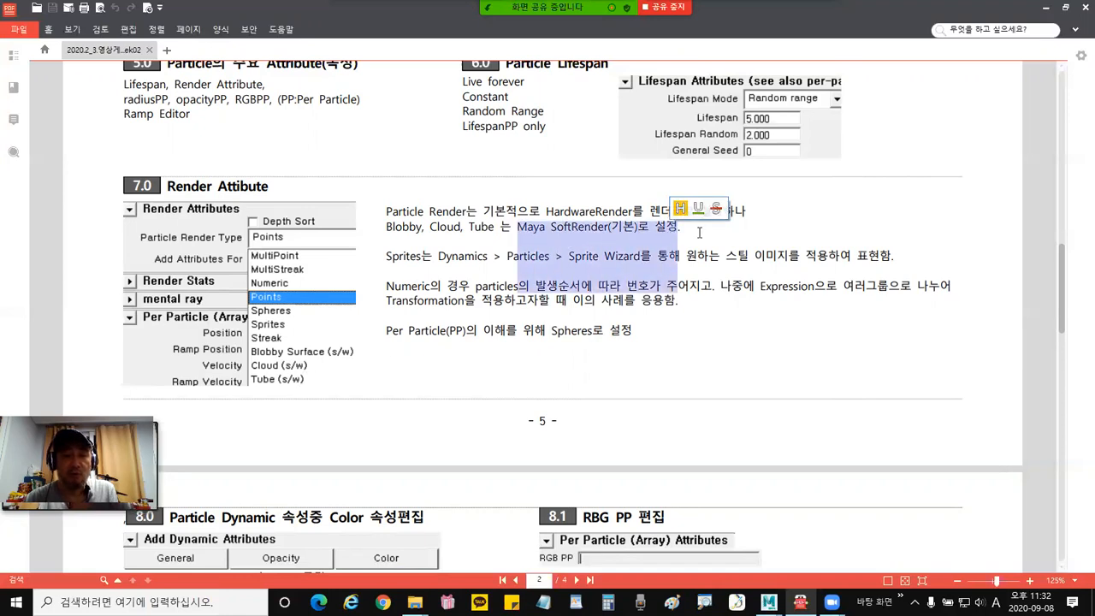
left_click(678, 226)
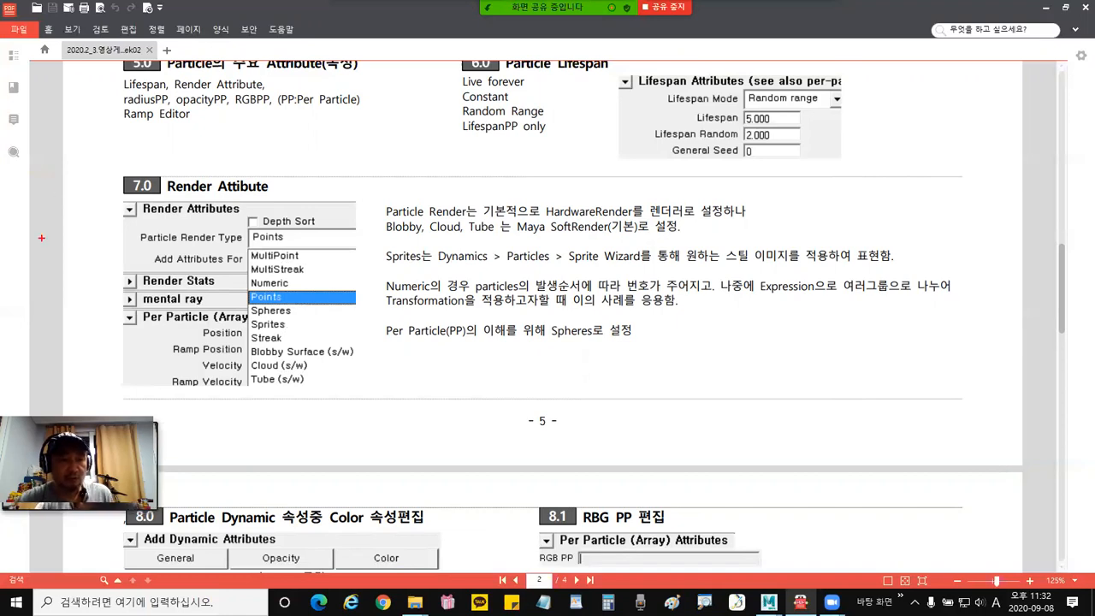
Circle Sprites in the Particle Render Type list and write 2D beside it.
mouse_move(289, 331)
left_mouse_down()
mouse_move(265, 333)
mouse_move(250, 318)
mouse_move(335, 325)
left_mouse_up()
left_click_drag(333, 321, 343, 321)
mouse_move(339, 315)
left_mouse_down()
mouse_move(339, 326)
mouse_move(350, 318)
mouse_move(341, 326)
left_mouse_up()
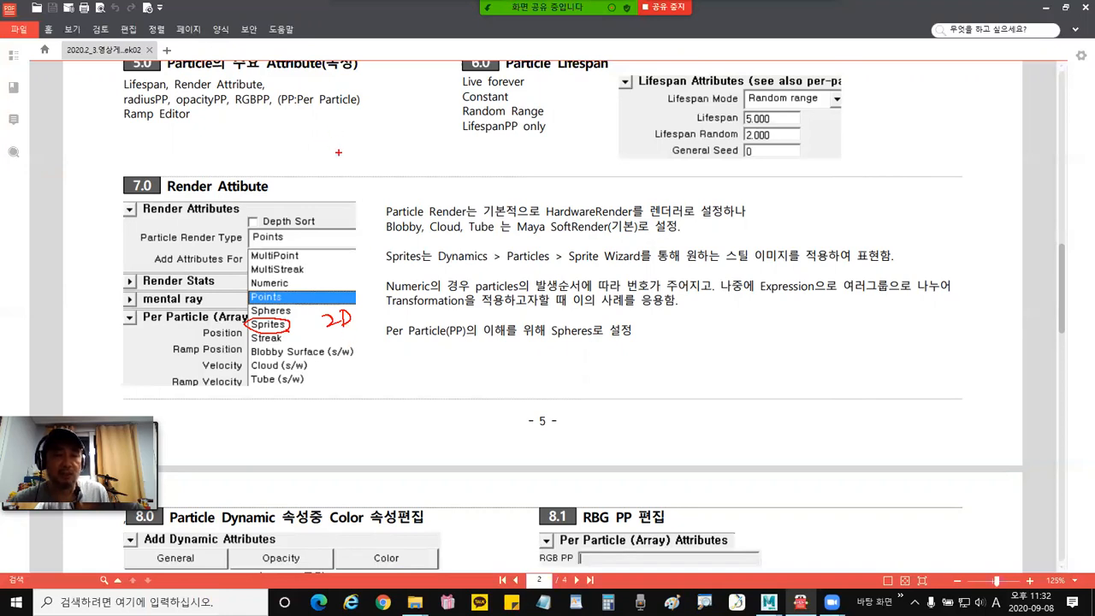
Sketch a fountain of four particle paths above section 7.0, box the ends of three paths, and write a small 2D beside them.
mouse_move(367, 112)
left_mouse_down()
mouse_move(336, 161)
mouse_move(307, 115)
left_mouse_up()
mouse_move(335, 163)
left_mouse_down()
mouse_move(275, 155)
mouse_move(385, 143)
left_mouse_up()
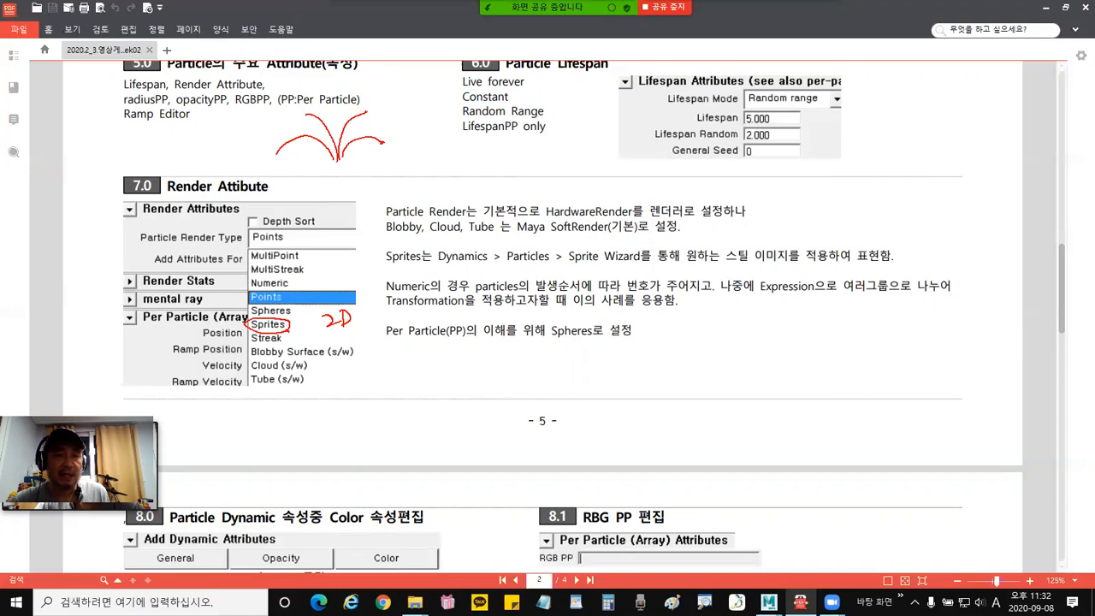
left_click_drag(424, 157, 432, 162)
left_click_drag(431, 155, 430, 163)
mouse_move(374, 136)
left_mouse_down()
mouse_move(375, 150)
mouse_move(388, 135)
mouse_move(390, 150)
left_mouse_up()
left_click_drag(358, 109, 359, 123)
mouse_move(358, 108)
left_mouse_down()
mouse_move(371, 108)
mouse_move(373, 124)
mouse_move(359, 124)
left_mouse_up()
mouse_move(293, 107)
left_mouse_down()
mouse_move(293, 125)
mouse_move(311, 106)
left_mouse_up()
mouse_move(312, 106)
left_mouse_down()
mouse_move(313, 123)
mouse_move(295, 123)
left_mouse_up()
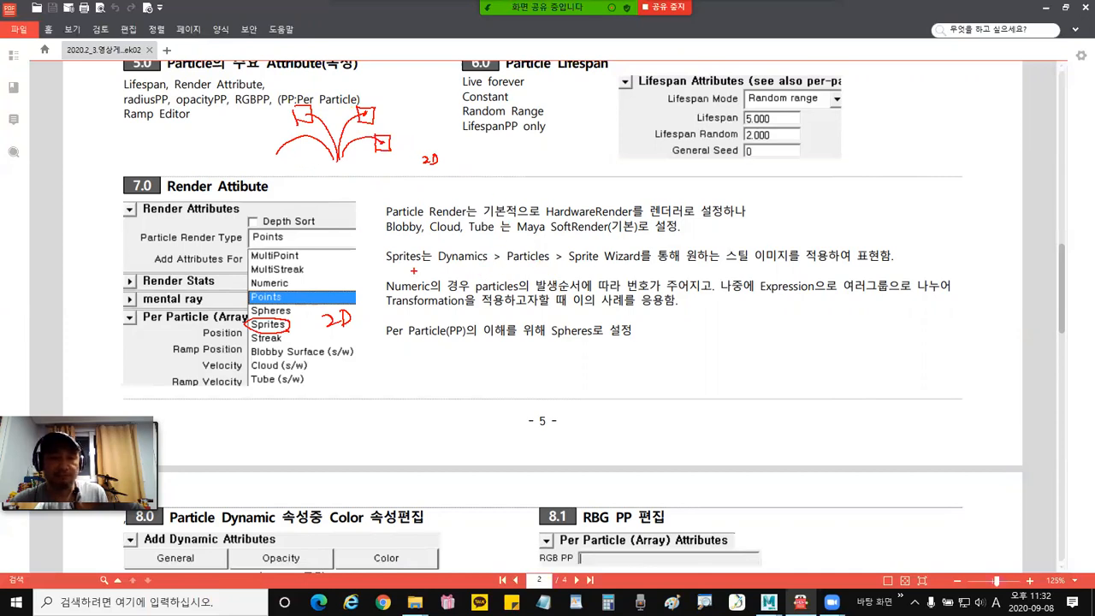
Underline the first Numeric sentence in section 7.0, circle Numeric, and double-underline Per Particle in the last line.
left_click_drag(385, 297, 692, 294)
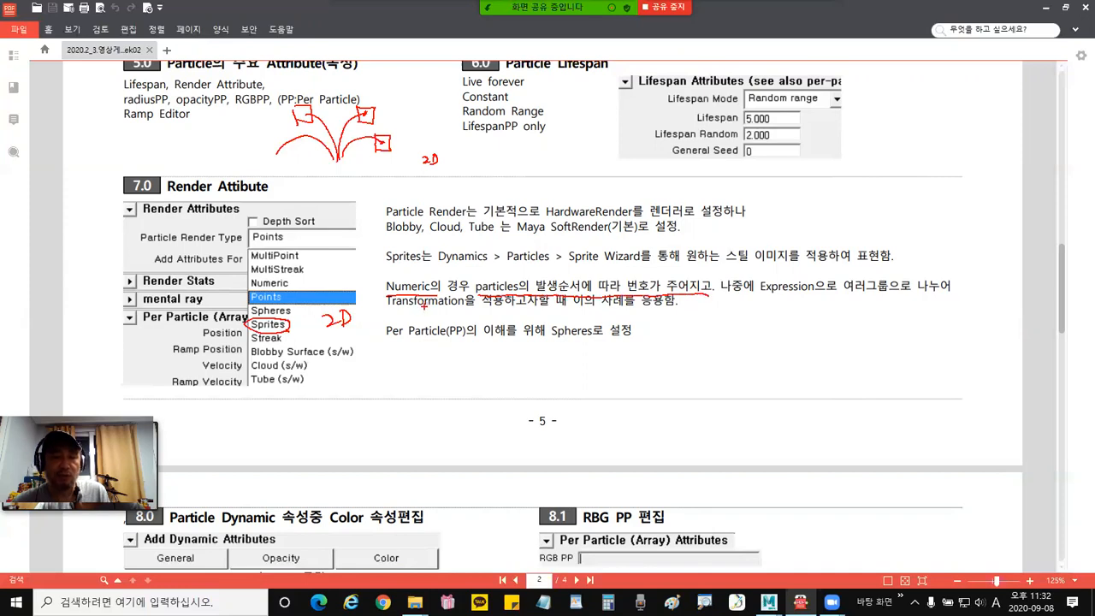
mouse_move(410, 312)
left_mouse_down()
mouse_move(388, 310)
mouse_move(392, 275)
mouse_move(447, 275)
mouse_move(444, 304)
left_mouse_up()
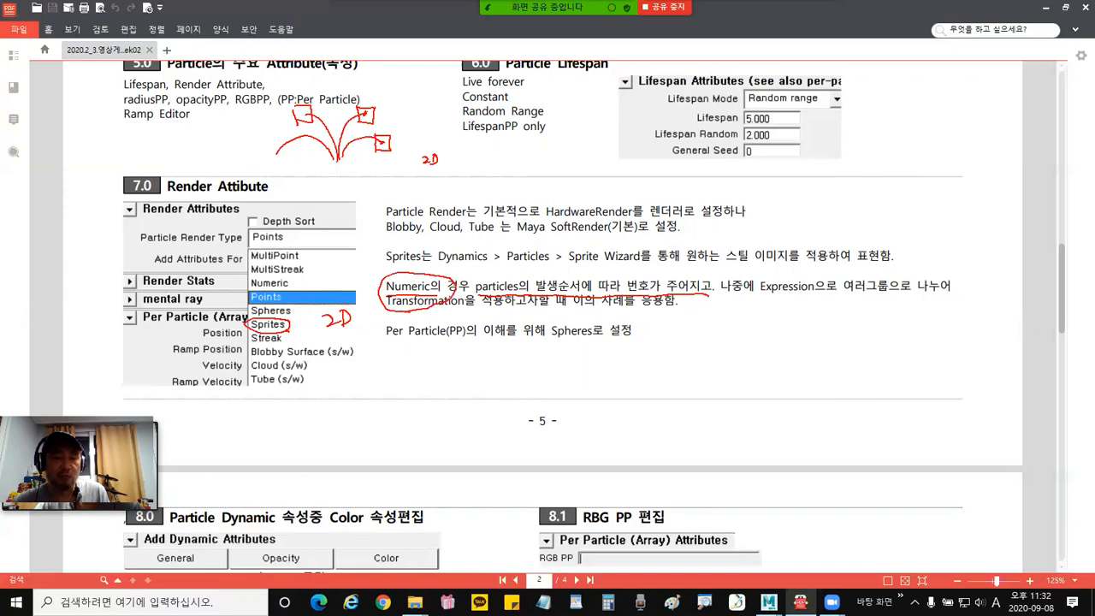
left_click_drag(387, 343, 449, 340)
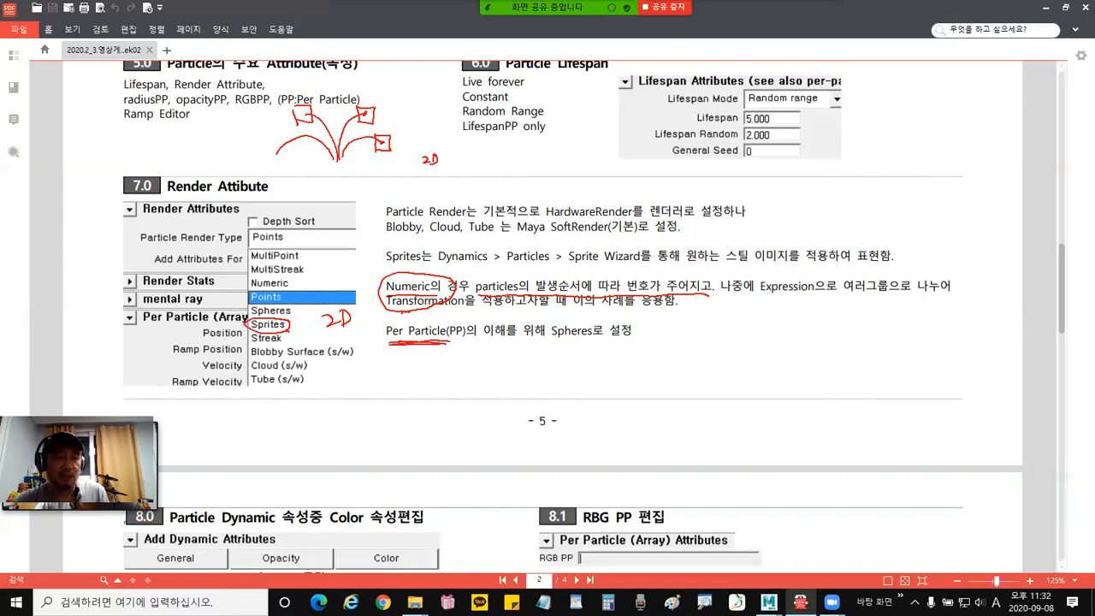
Underline the PP attributes in section 5.0, circle Particle(PP) and underline Spheres in section 7.0, and clear all the annotations.
left_click_drag(152, 106, 261, 108)
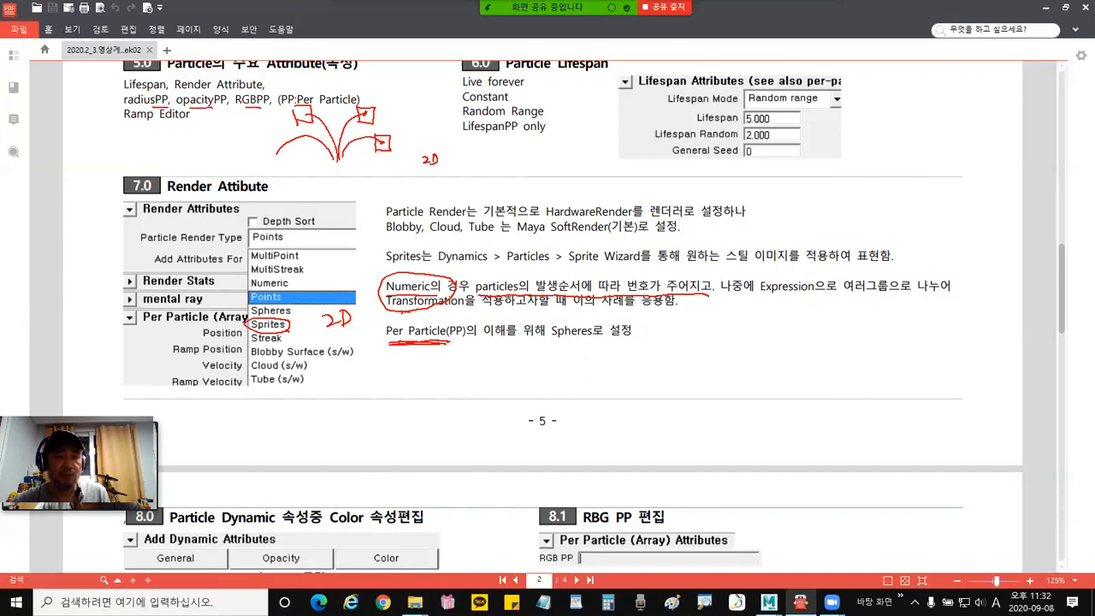
mouse_move(395, 333)
left_mouse_down()
mouse_move(450, 315)
mouse_move(440, 344)
left_mouse_up()
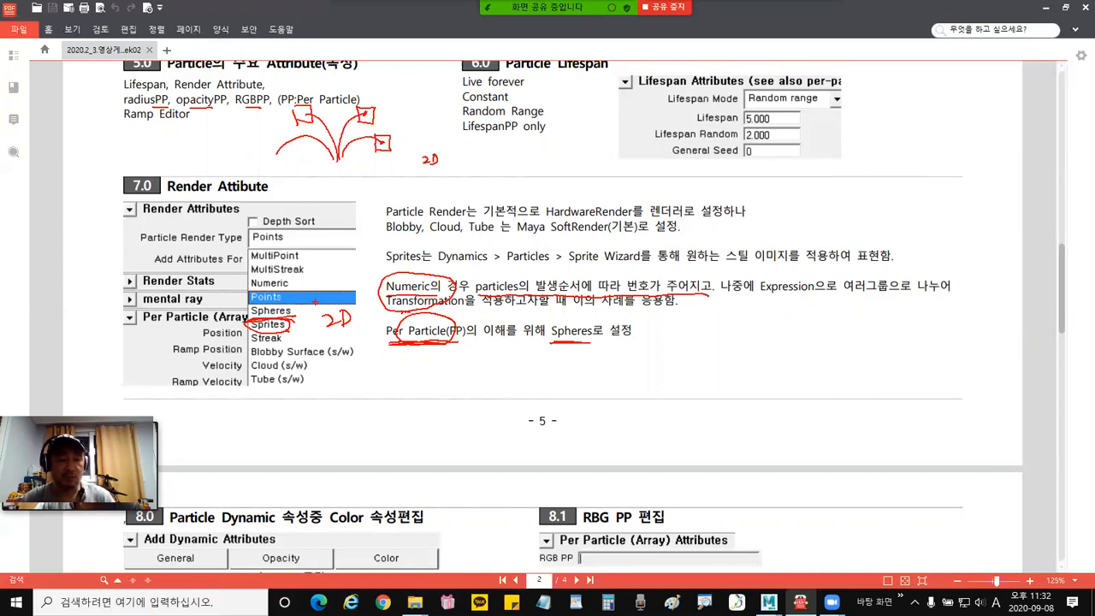
key("Escape")
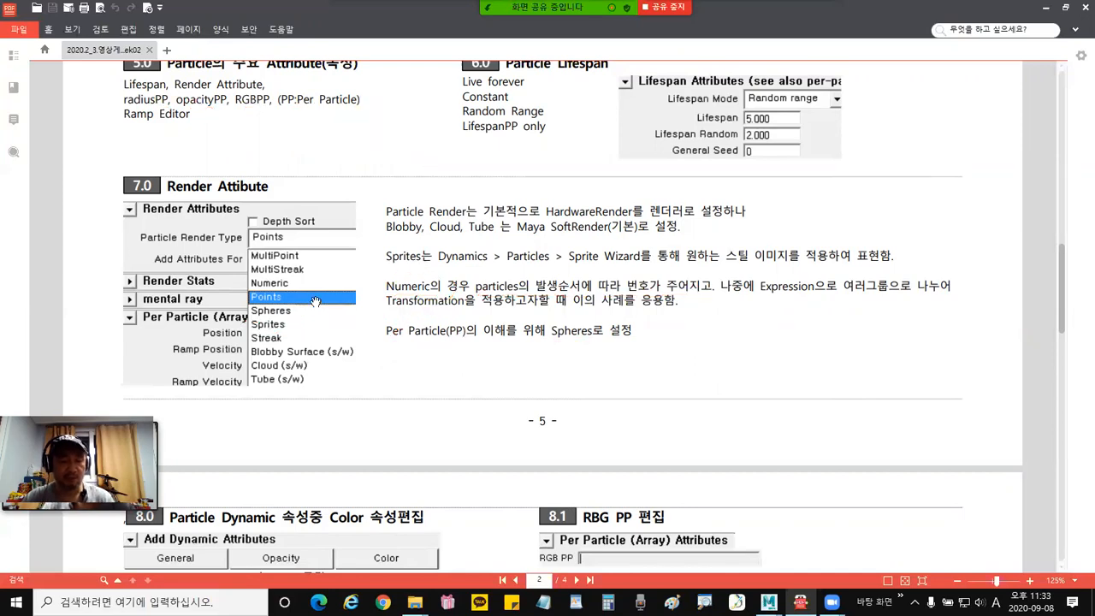
Switch to Maya, reselect particle1 in the Outliner, and show the particleShape1 attributes.
key("alt+Tab")
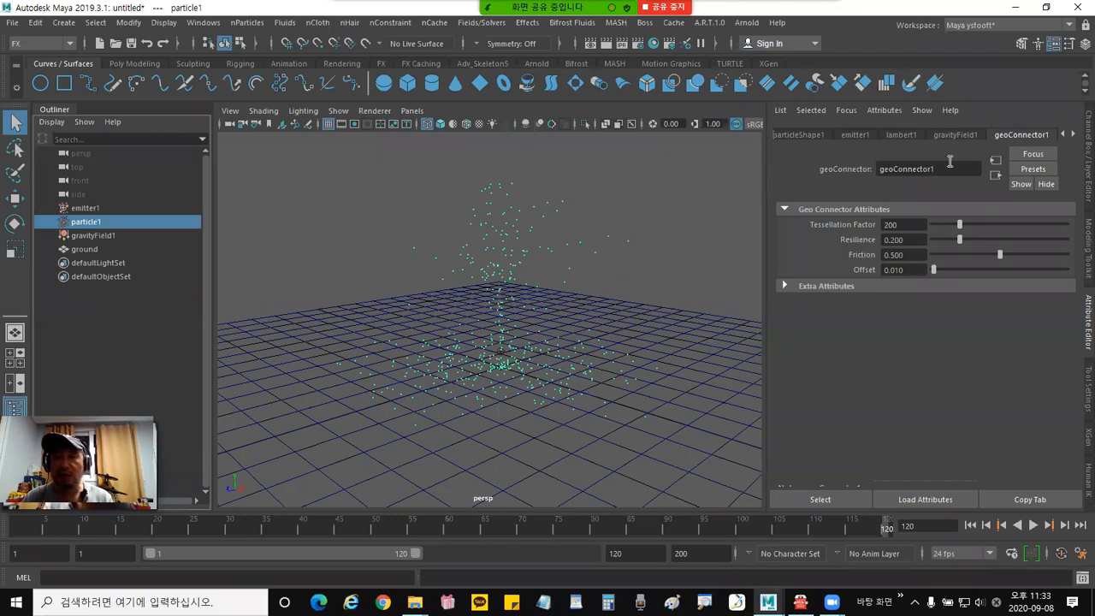
left_click(811, 135)
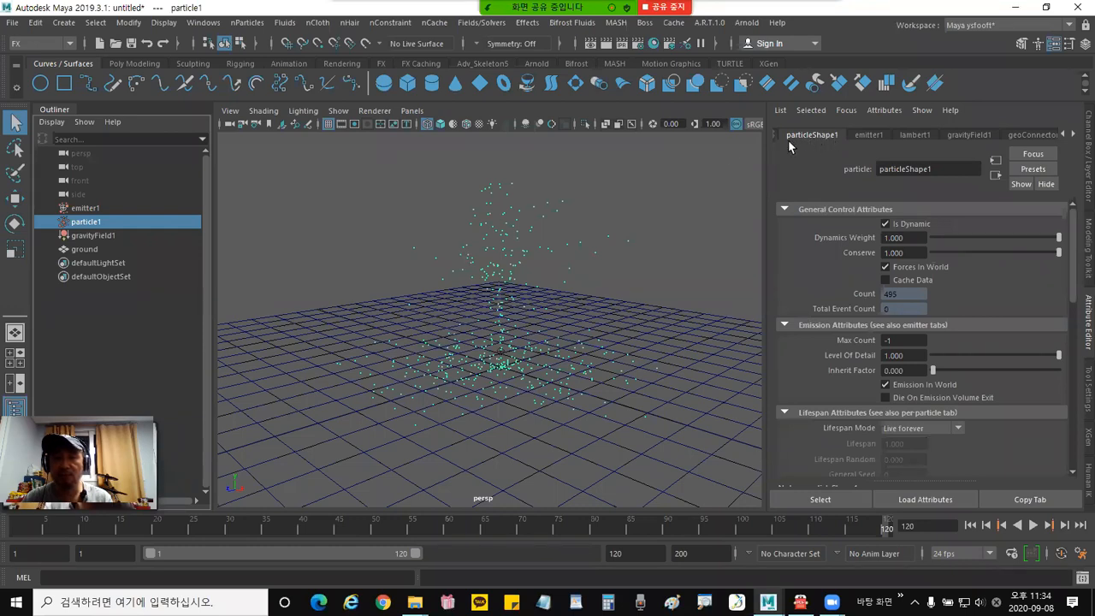
left_click(89, 221)
left_click(85, 207)
left_click(89, 222)
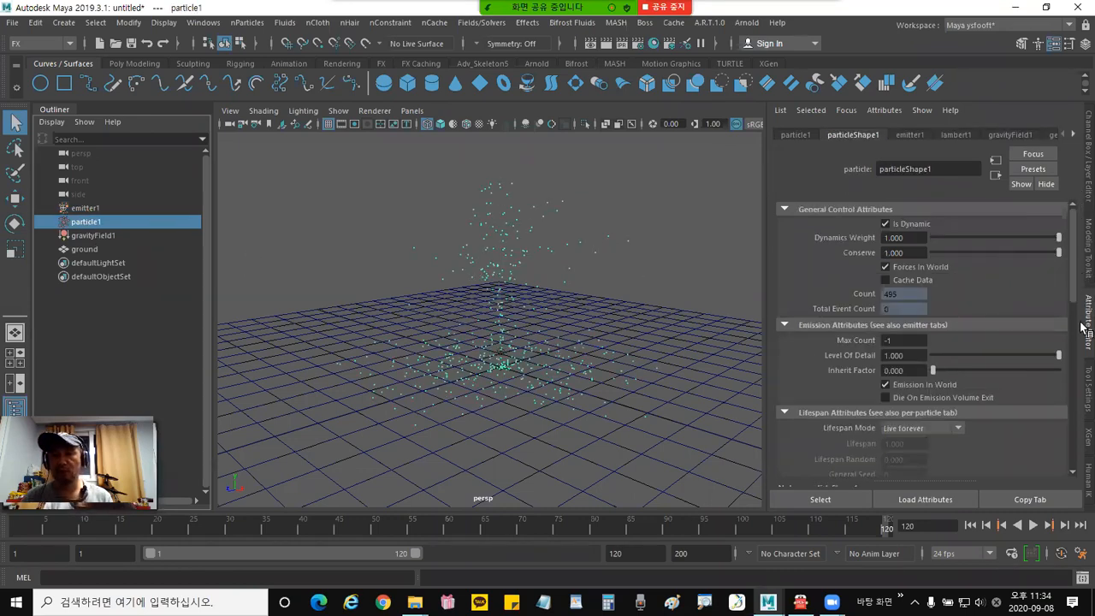
Show the Channel Box and Modeling Toolkit in turn, and return to the particleShape1 attributes in the Attribute Editor.
left_click(1087, 155)
left_click(1084, 252)
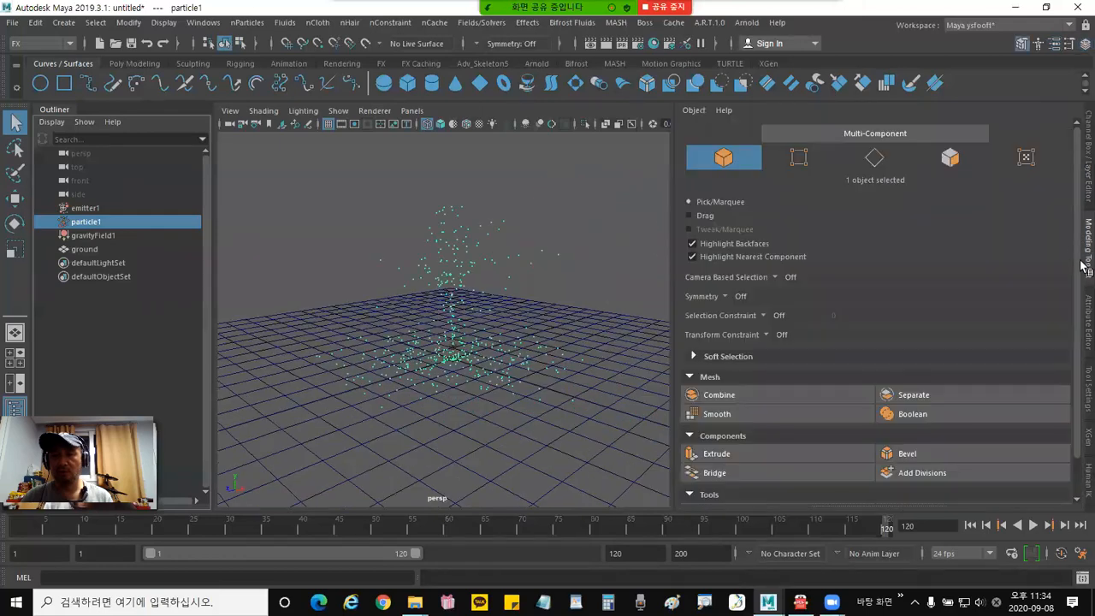
left_click(1084, 316)
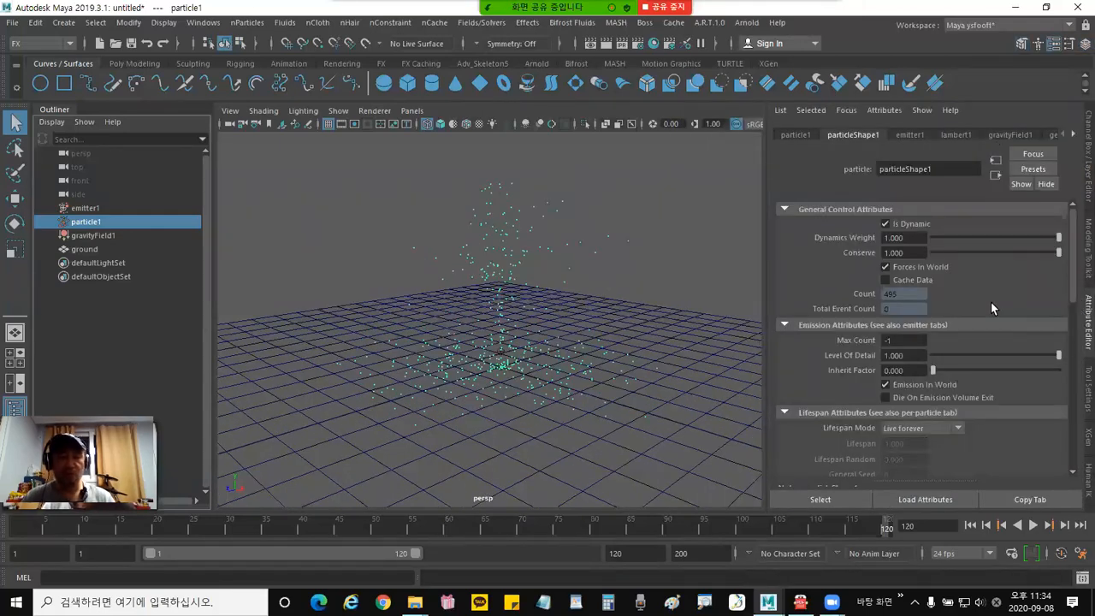
key("ctrl+a")
key("ctrl+a")
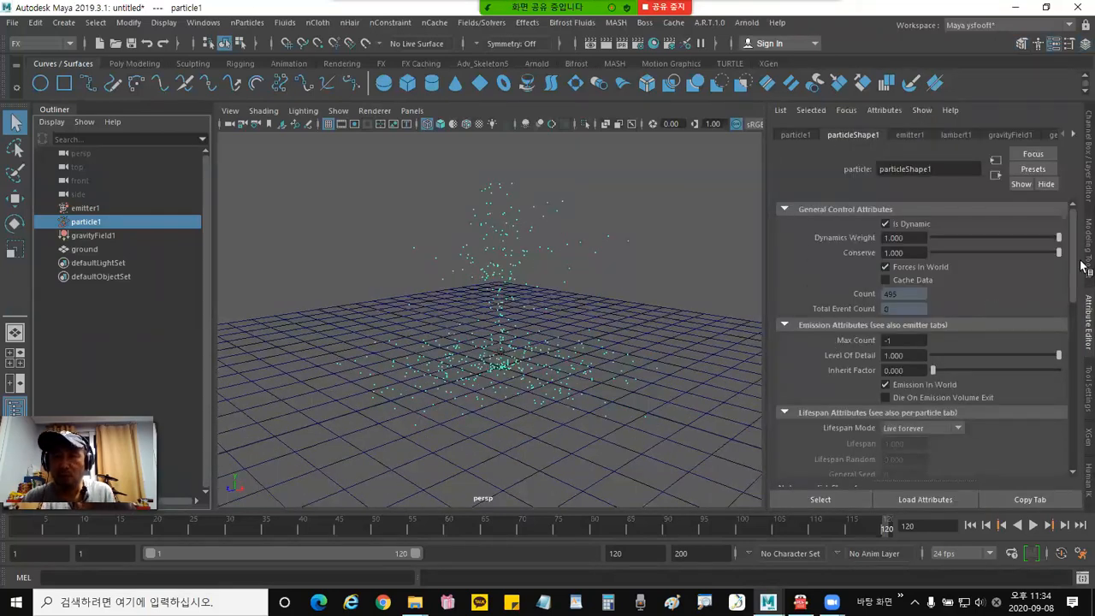
Lower the Dynamics Weight of particleShape1 to 0 and restore it to 1.
left_click_drag(1072, 243, 1074, 231)
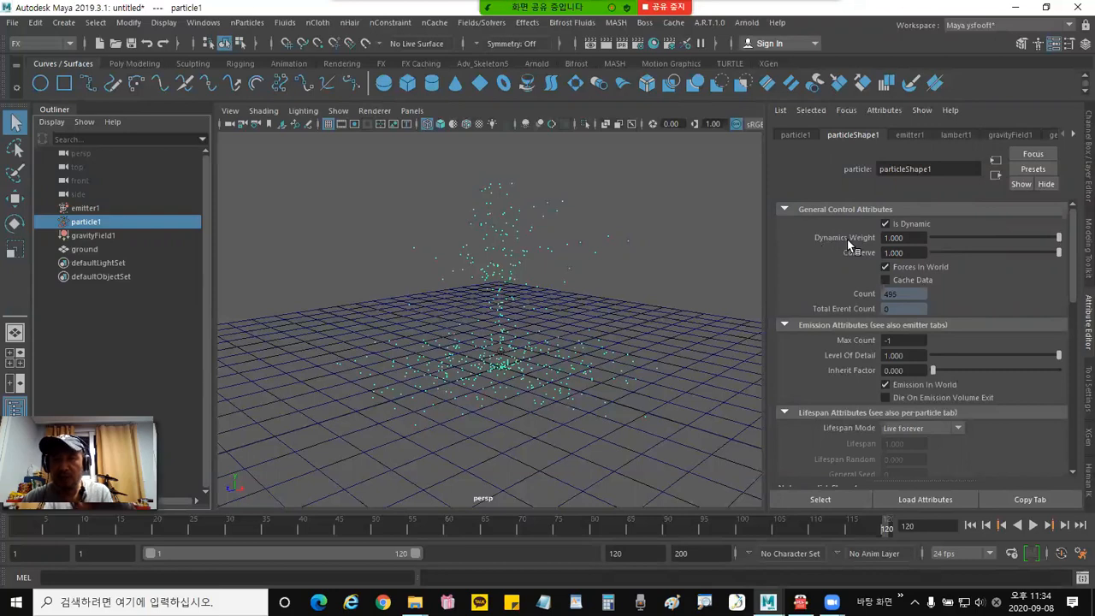
left_click_drag(966, 239, 908, 240)
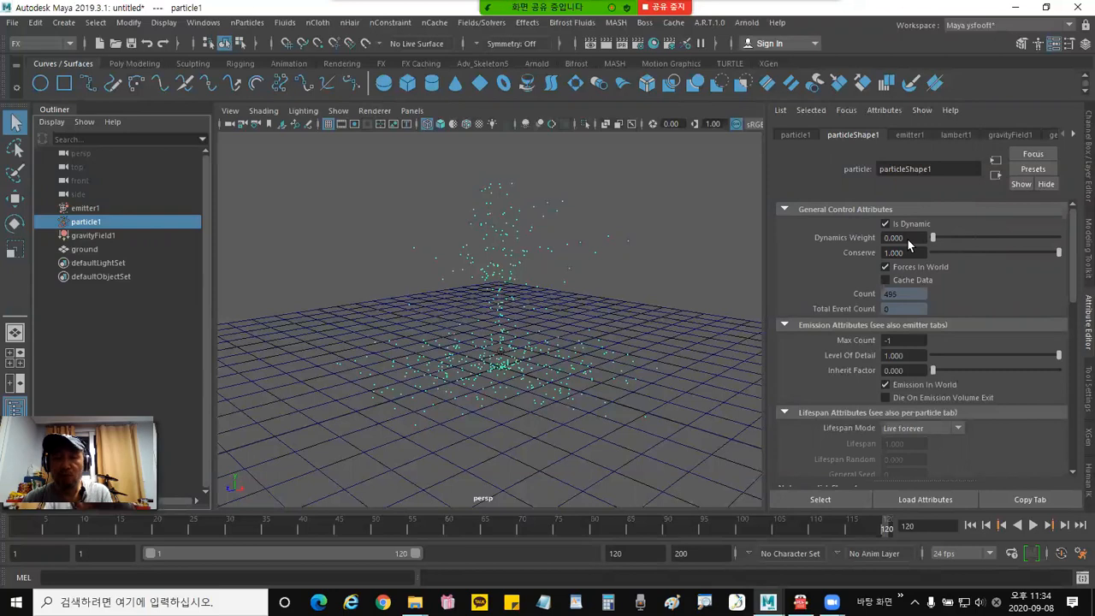
left_click_drag(967, 240, 1082, 245)
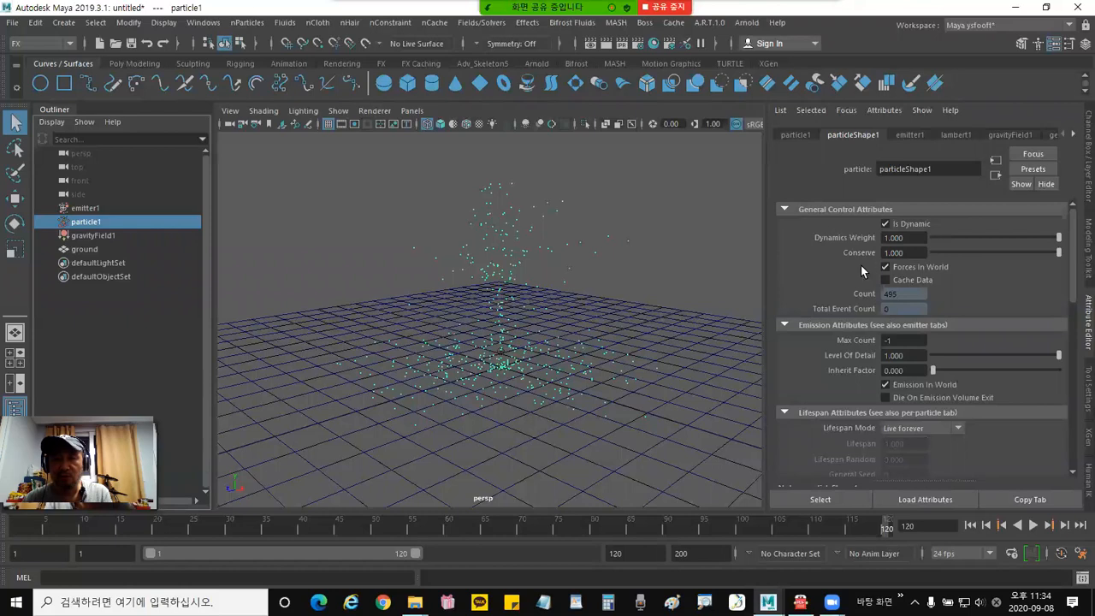
Collapse General Control Attributes, set the emission Max Count to 25, and play the simulation from the first frame.
left_click(784, 209)
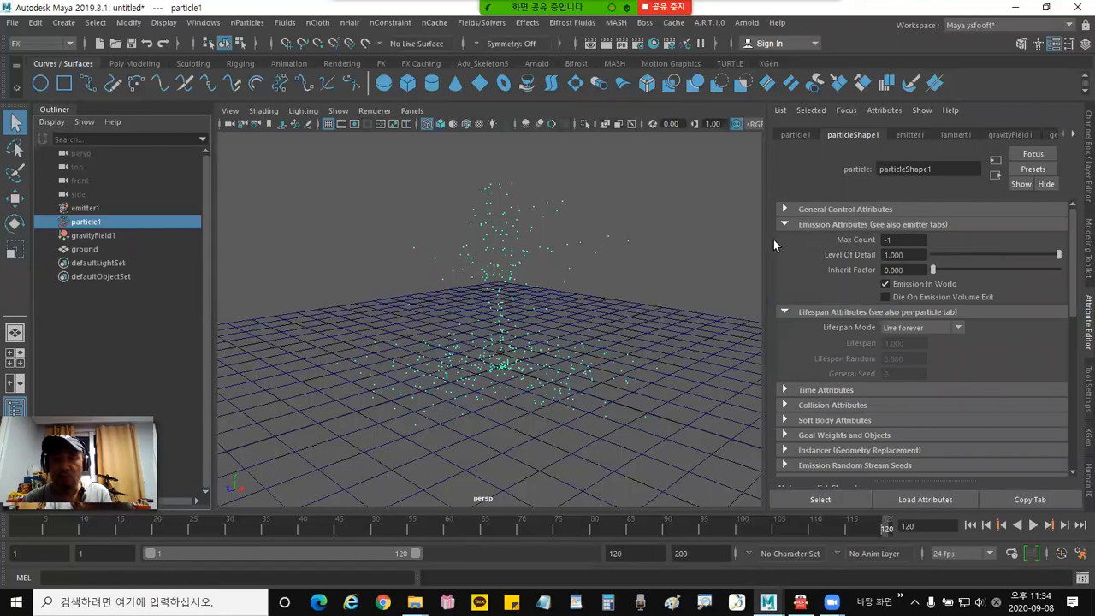
left_click(905, 240)
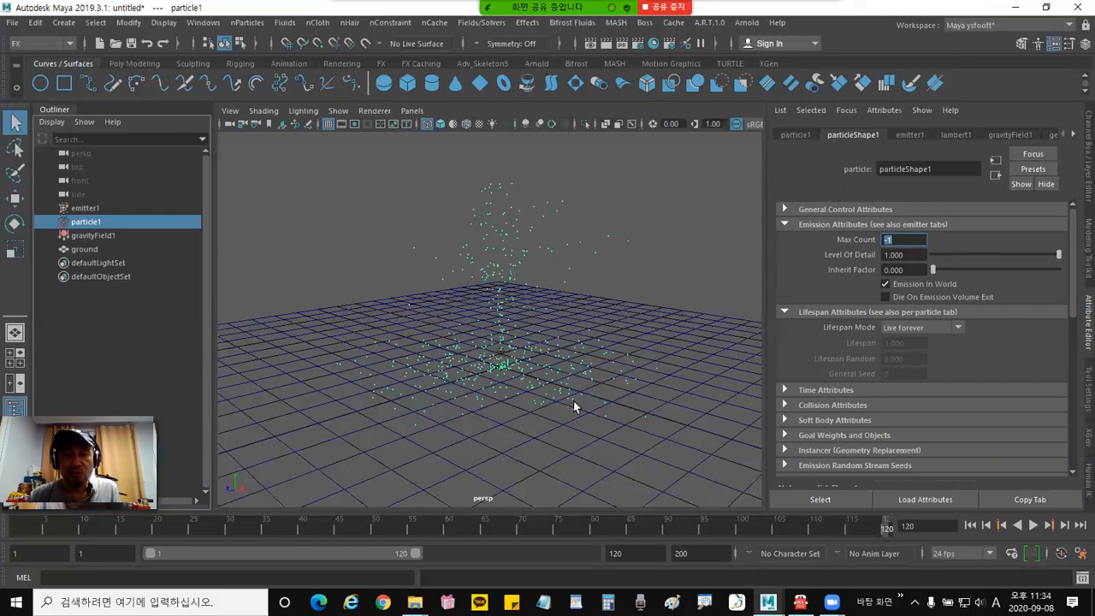
type("25")
key("Return")
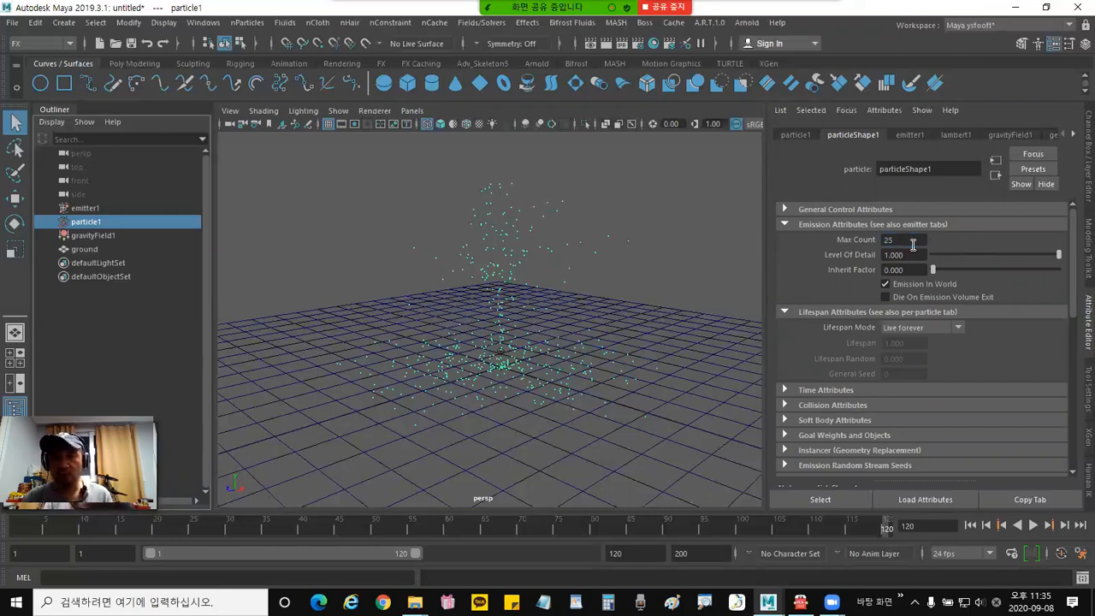
left_click(970, 526)
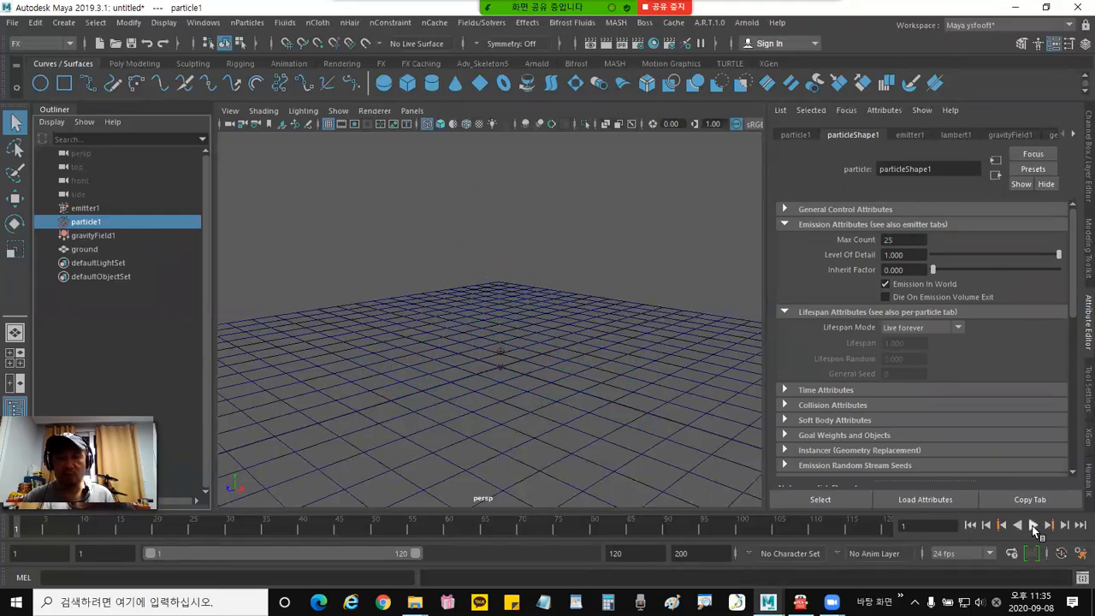
left_click(1033, 526)
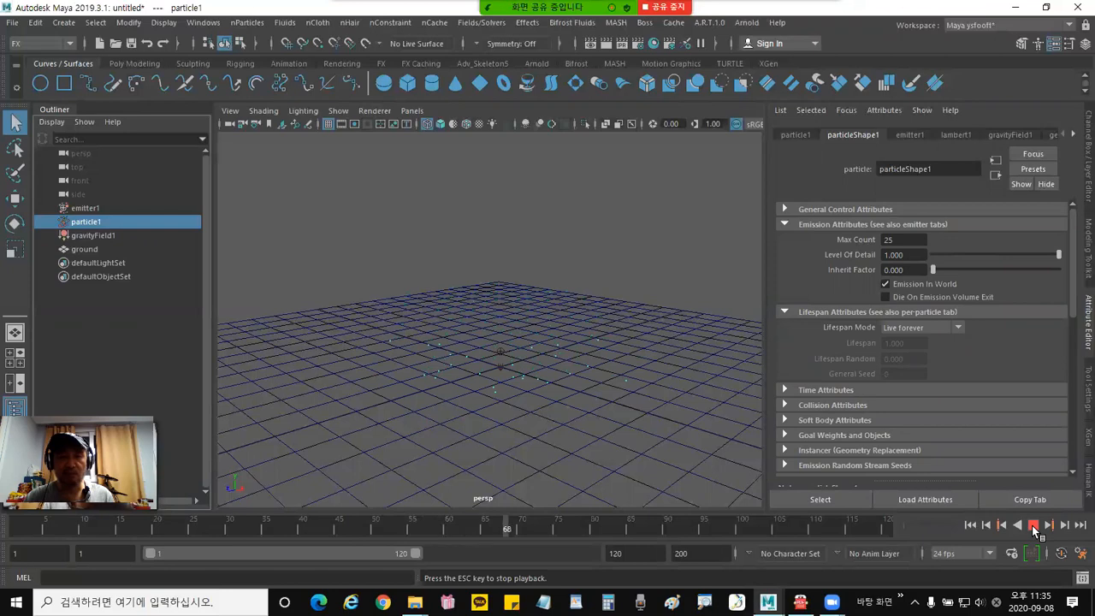
left_click(1033, 527)
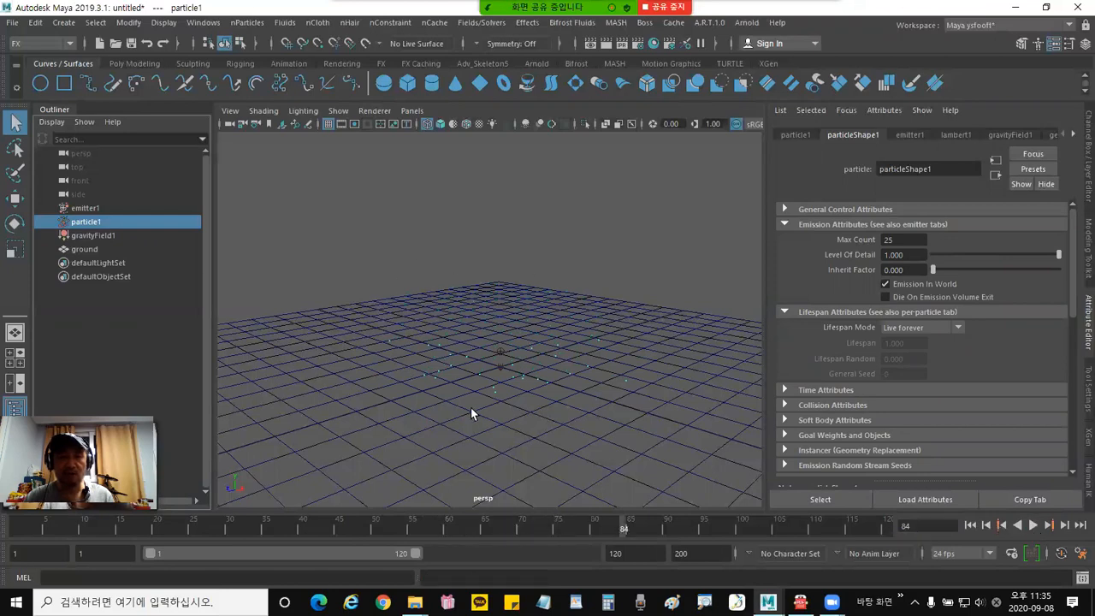
Set the emission Max Count back to -1 and collapse Emission Attributes.
left_click(904, 239)
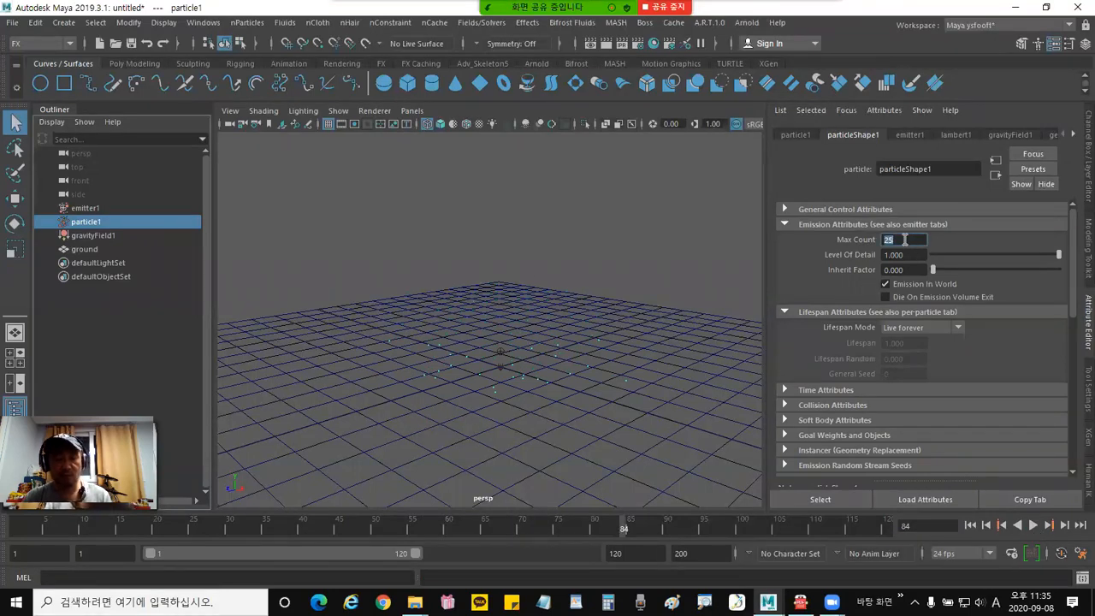
type("-")
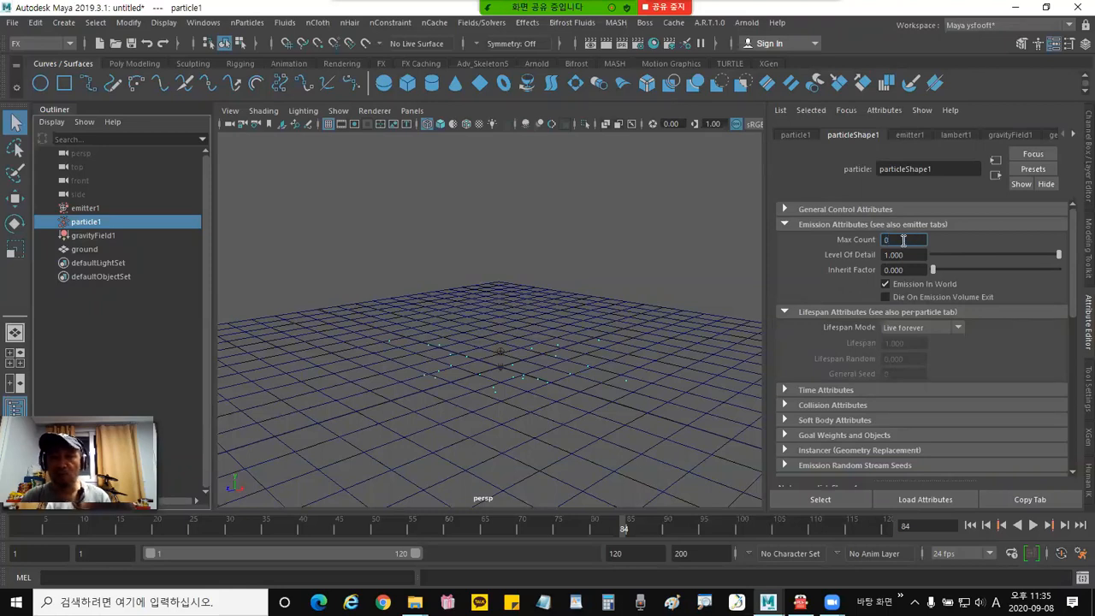
type("1")
key("Return")
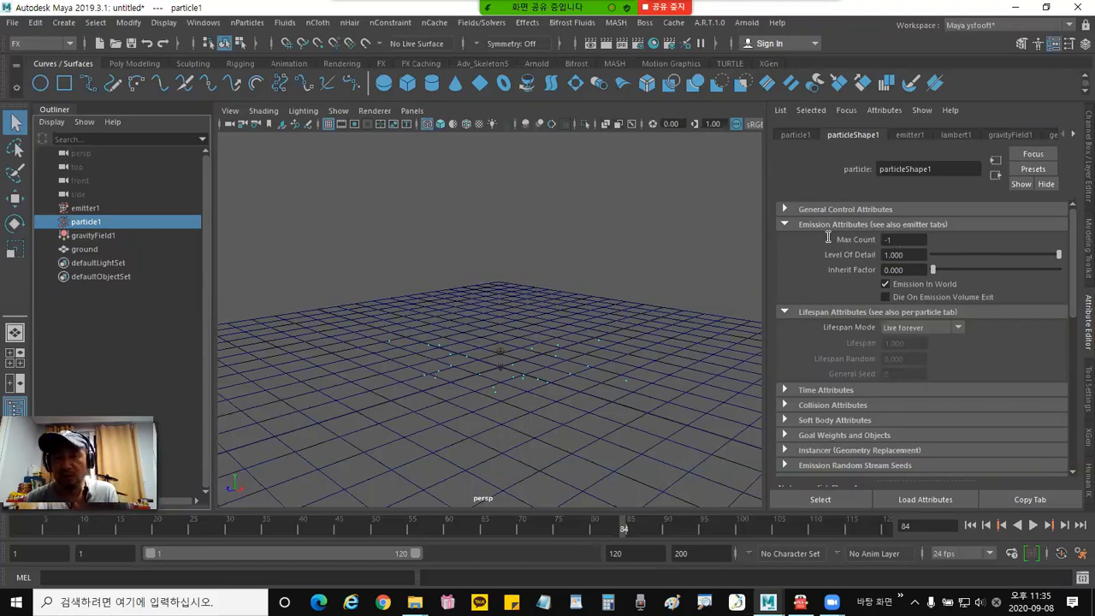
left_click(784, 223)
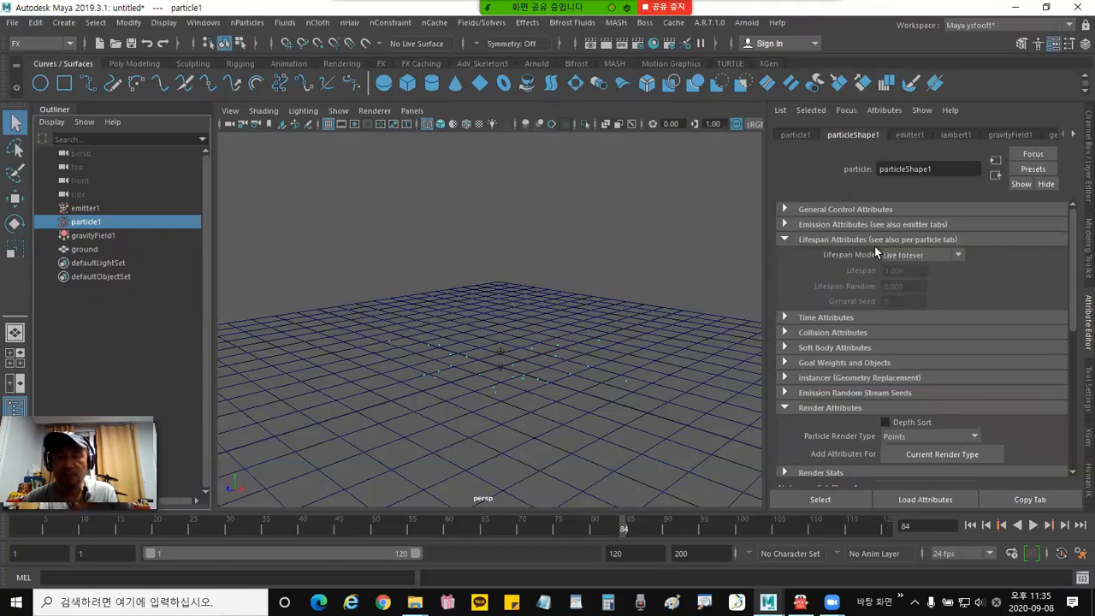
Play the simulation from the first frame with the Live forever lifespan mode, stop it, and return to the start.
left_click(970, 526)
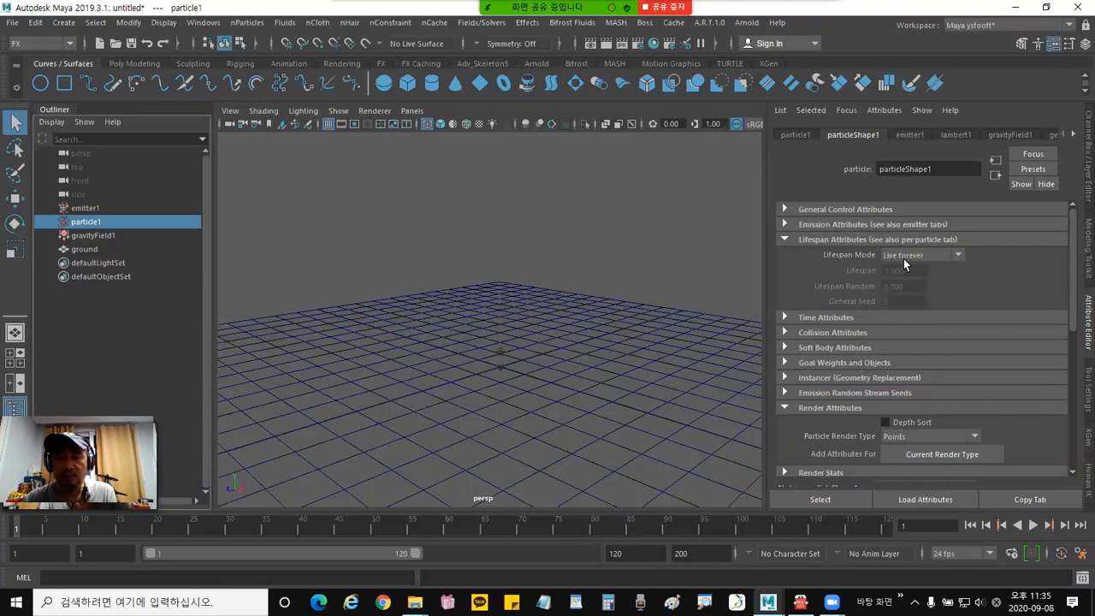
left_click(1033, 525)
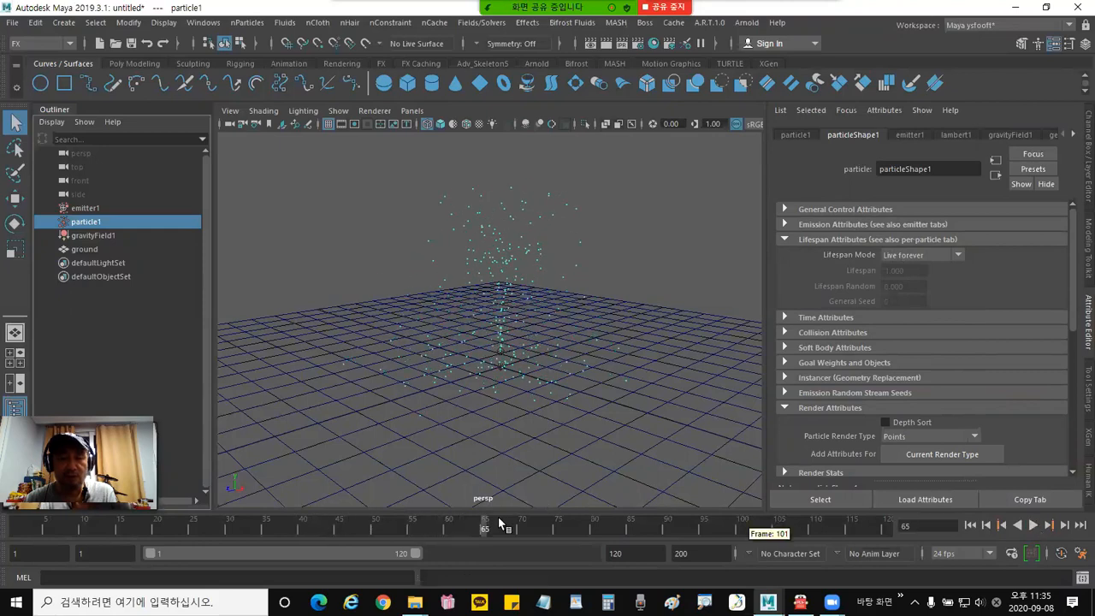
key("Escape")
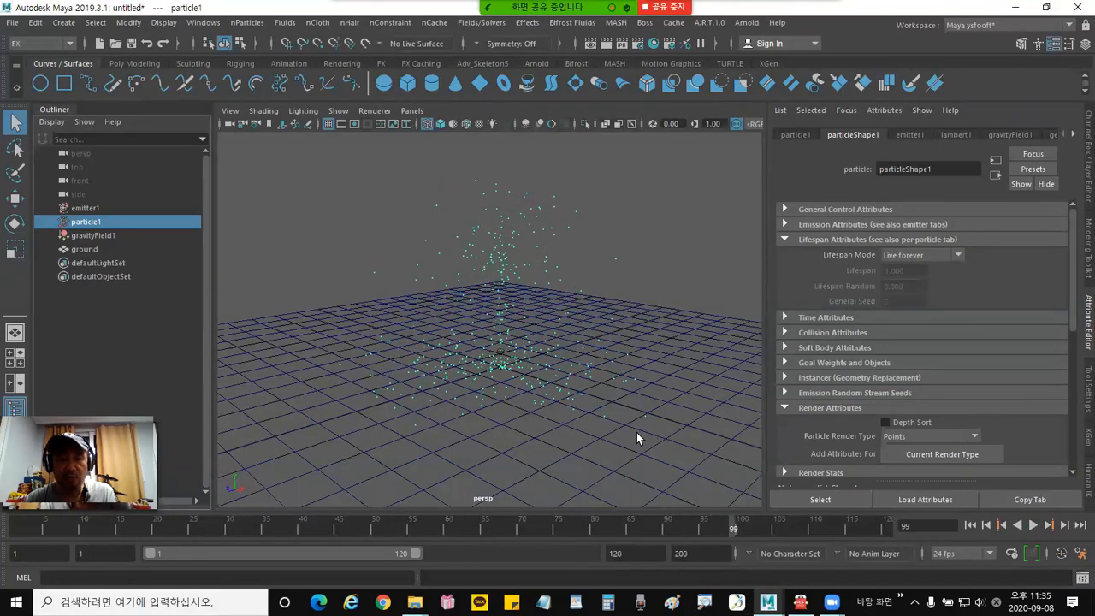
left_click(970, 524)
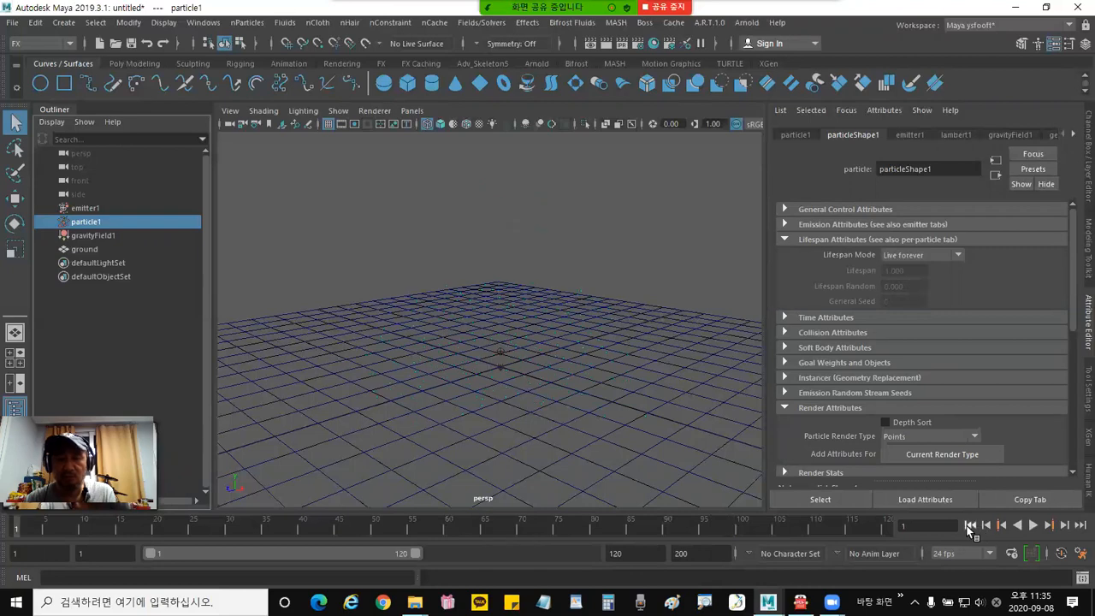
Set the Lifespan Mode of particleShape1 to Constant and play the simulation.
left_click(931, 253)
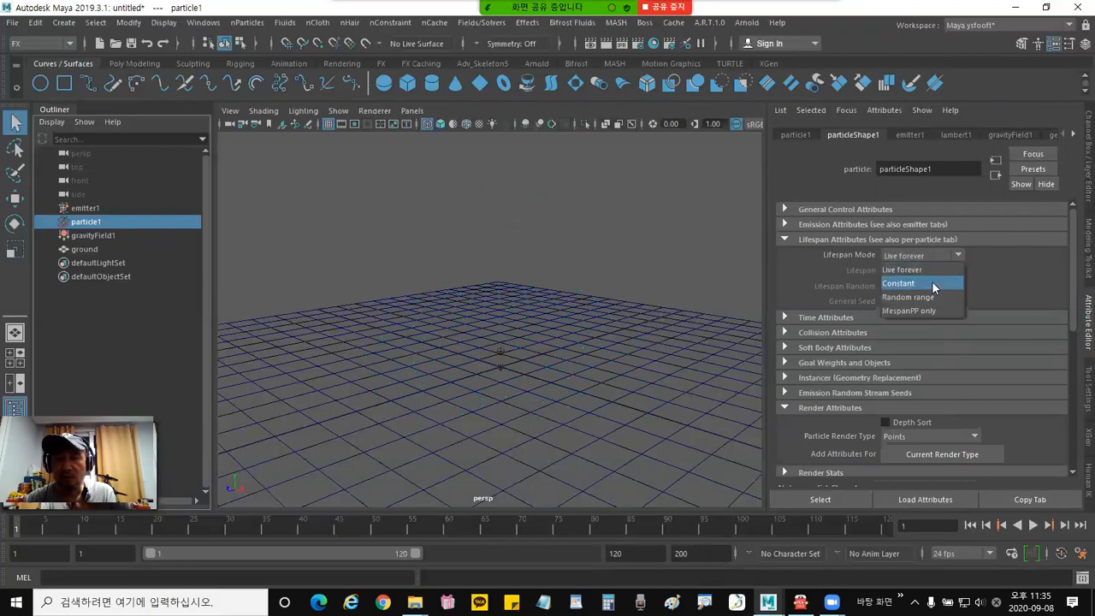
left_click(931, 281)
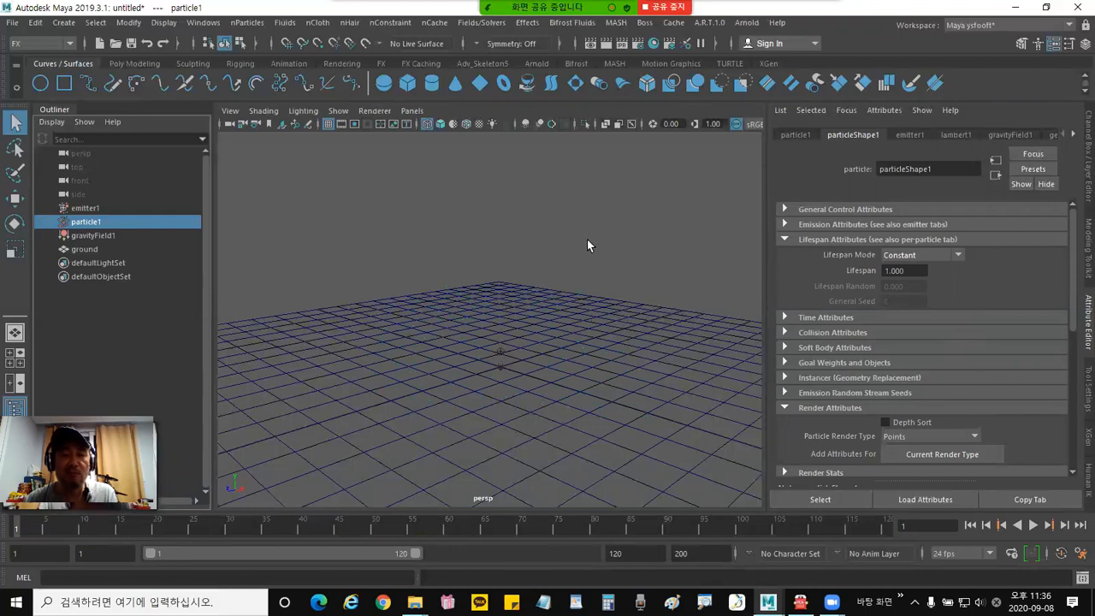
left_click(1032, 525)
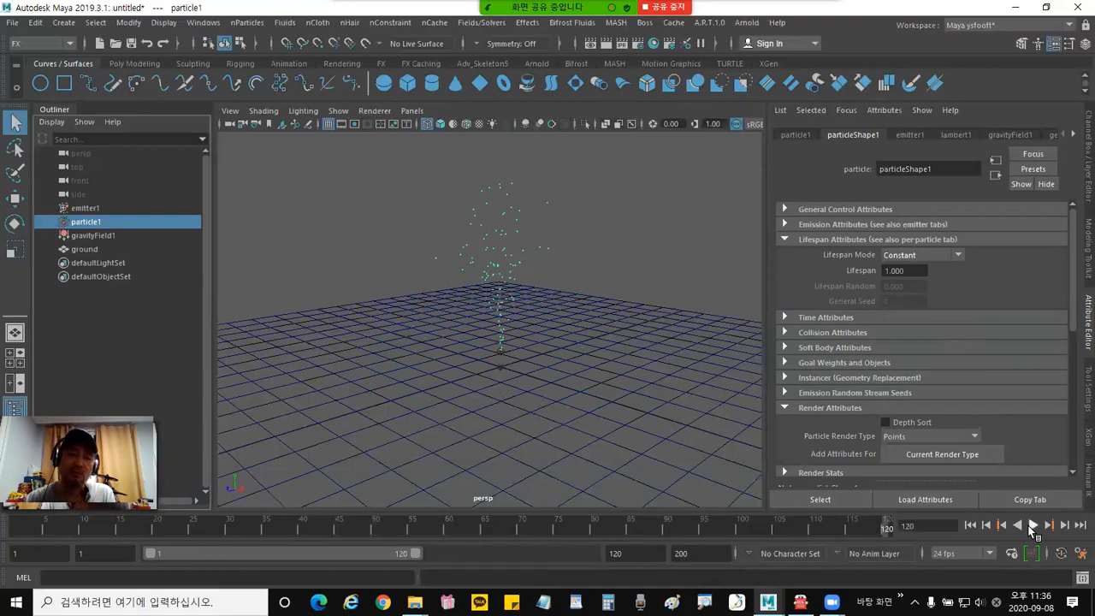
Set the constant Lifespan to 2 and replay the simulation from the first frame.
left_click(911, 272)
type("2")
key("Return")
left_click(970, 525)
left_click(1032, 525)
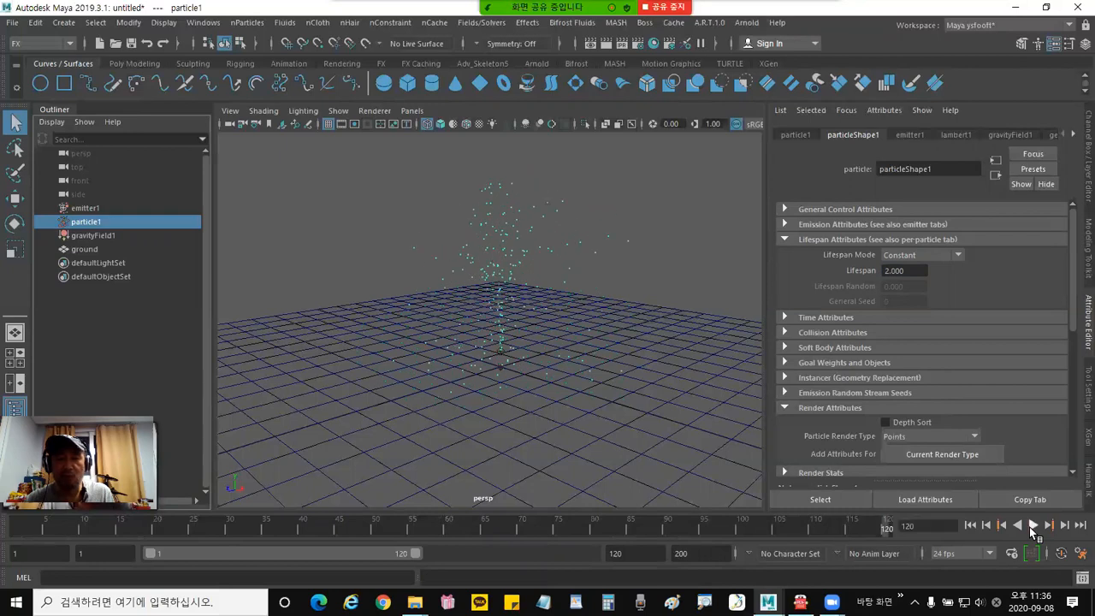
Set the constant Lifespan to 5 and replay the simulation from the first frame.
left_click(906, 271)
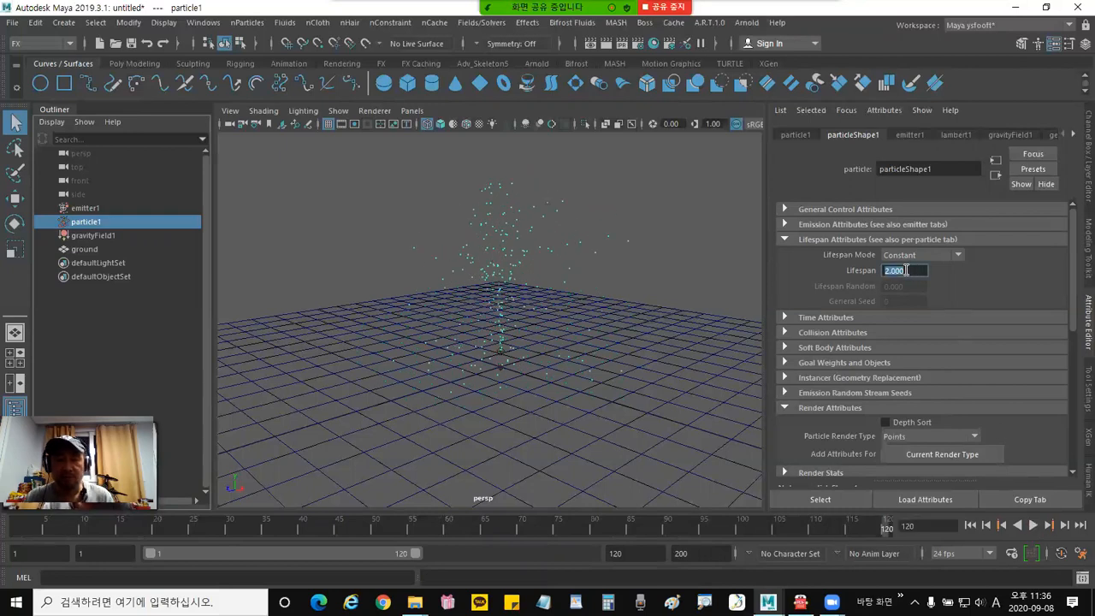
type("5")
key("Return")
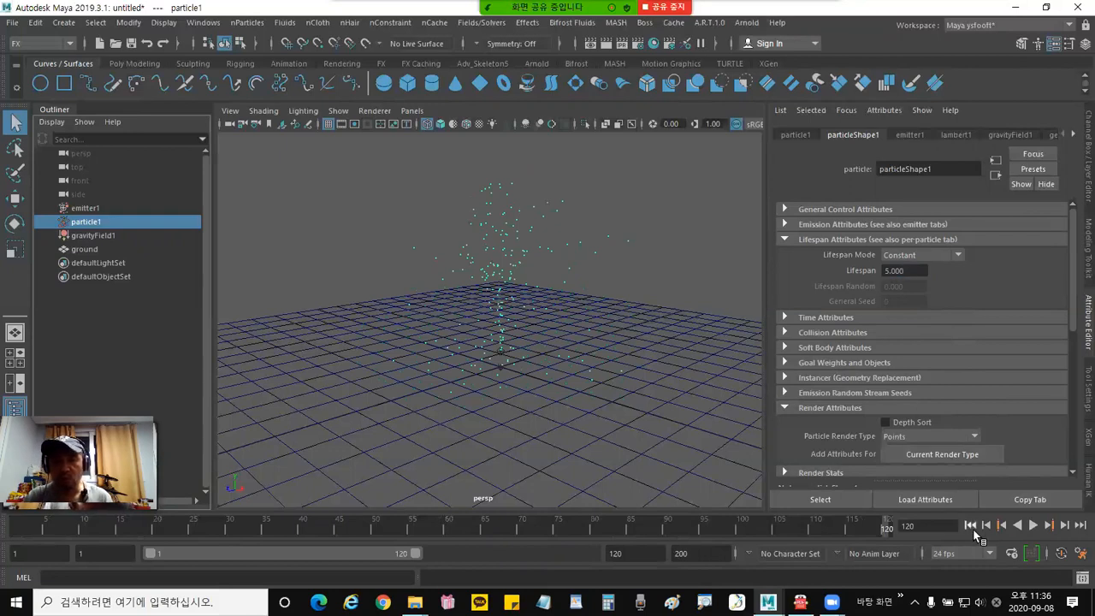
left_click(970, 525)
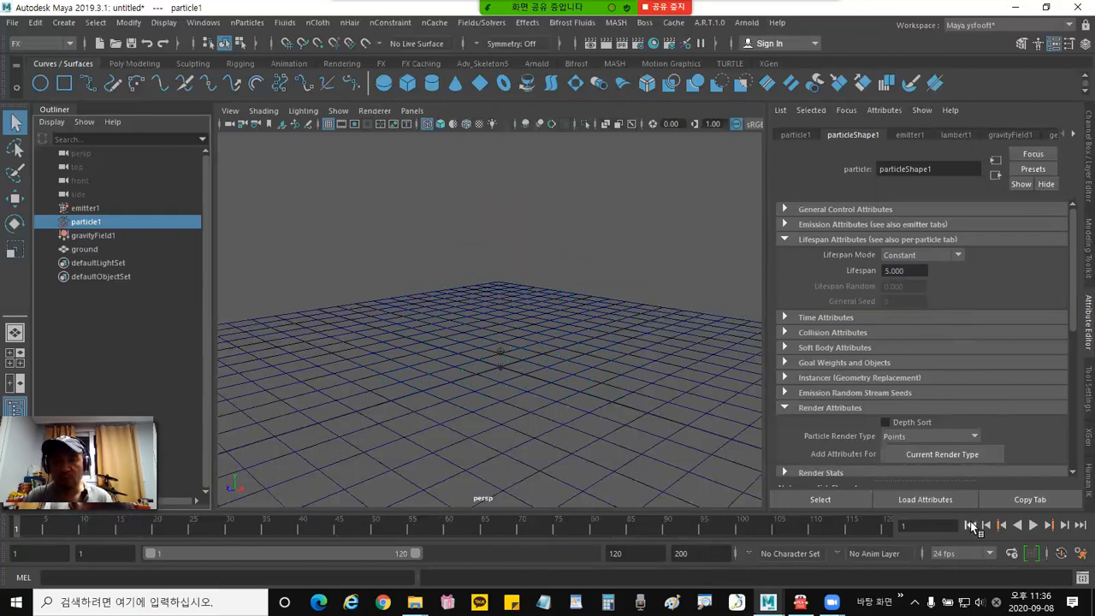
left_click(1033, 525)
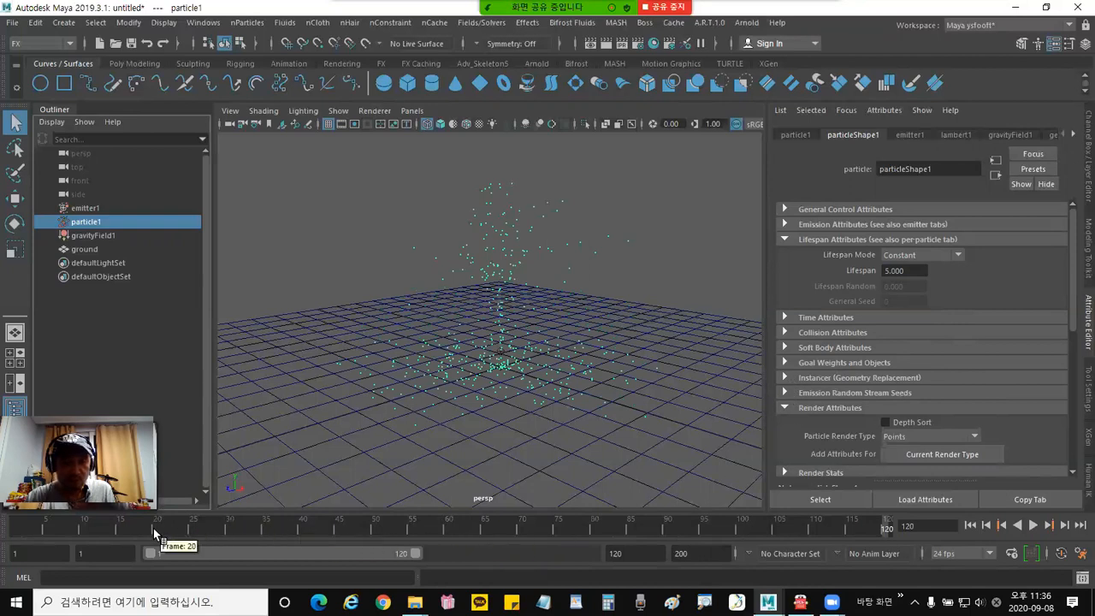
Step through the timeline at roughly one-second intervals, from about frame 23 to frame 102.
left_click_drag(156, 530, 178, 530)
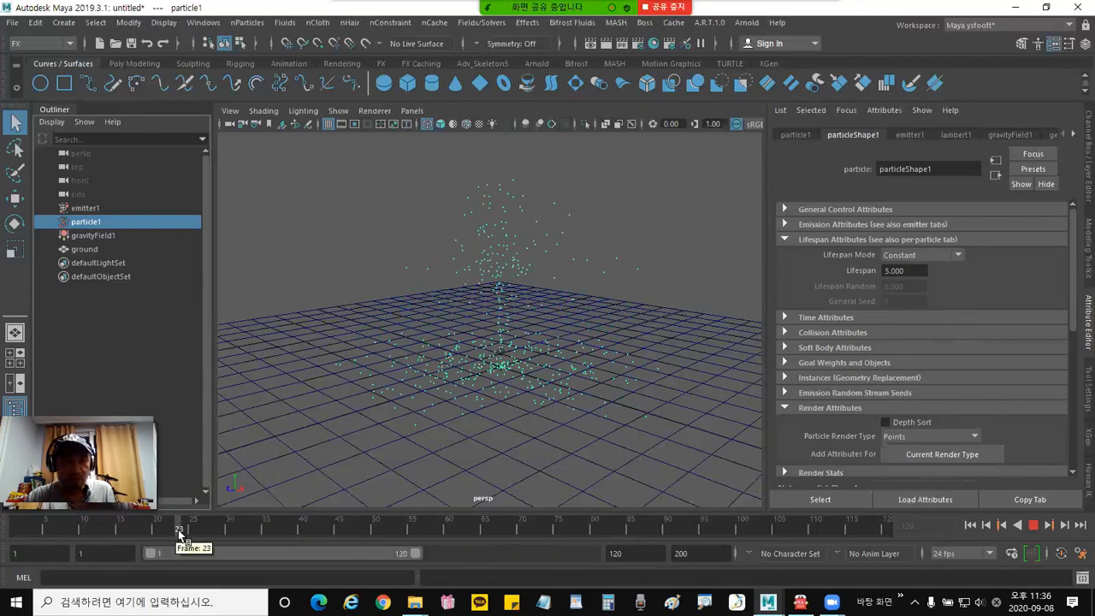
left_click(367, 531)
left_click(564, 528)
left_click(758, 527)
Set the constant Lifespan of particleShape1 to 4.
double_click(918, 270)
type("4")
key("Return")
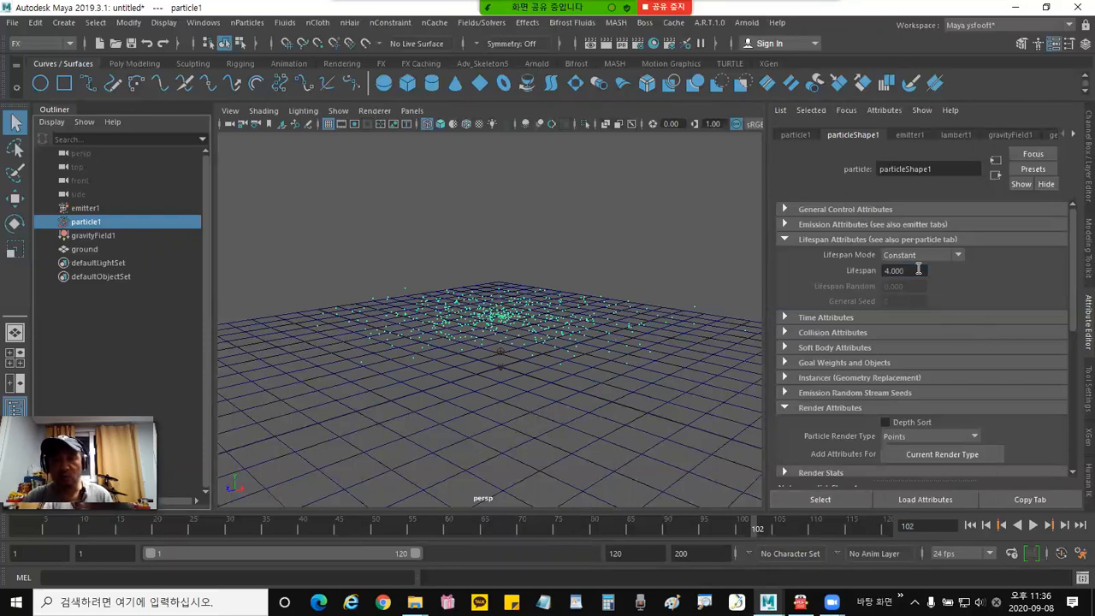
Set the constant Lifespan to 3 and replay the simulation from the first frame.
double_click(917, 270)
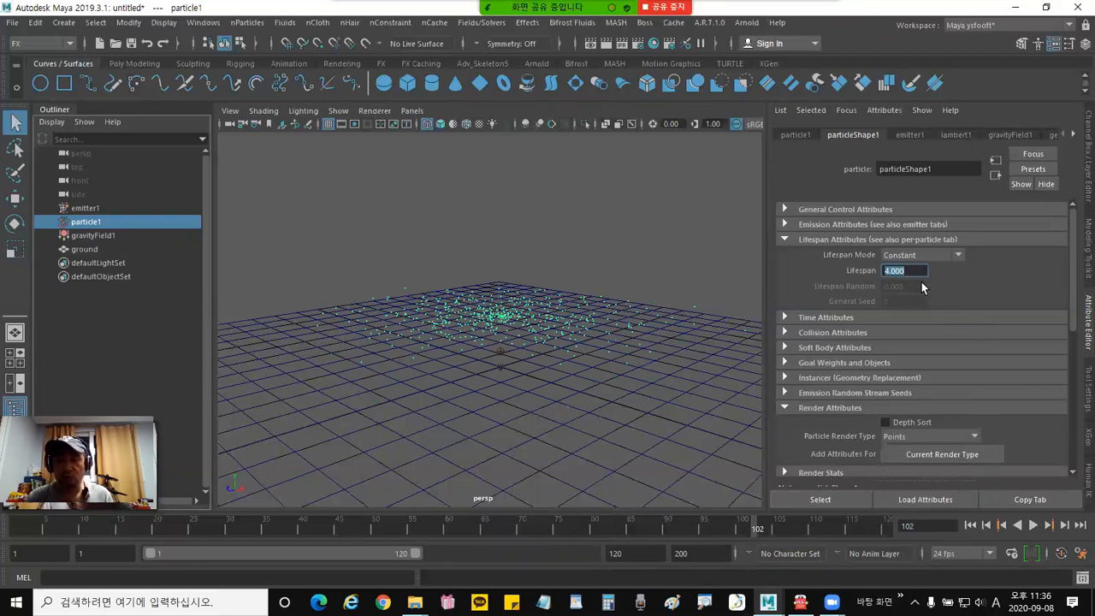
type("3")
key("Return")
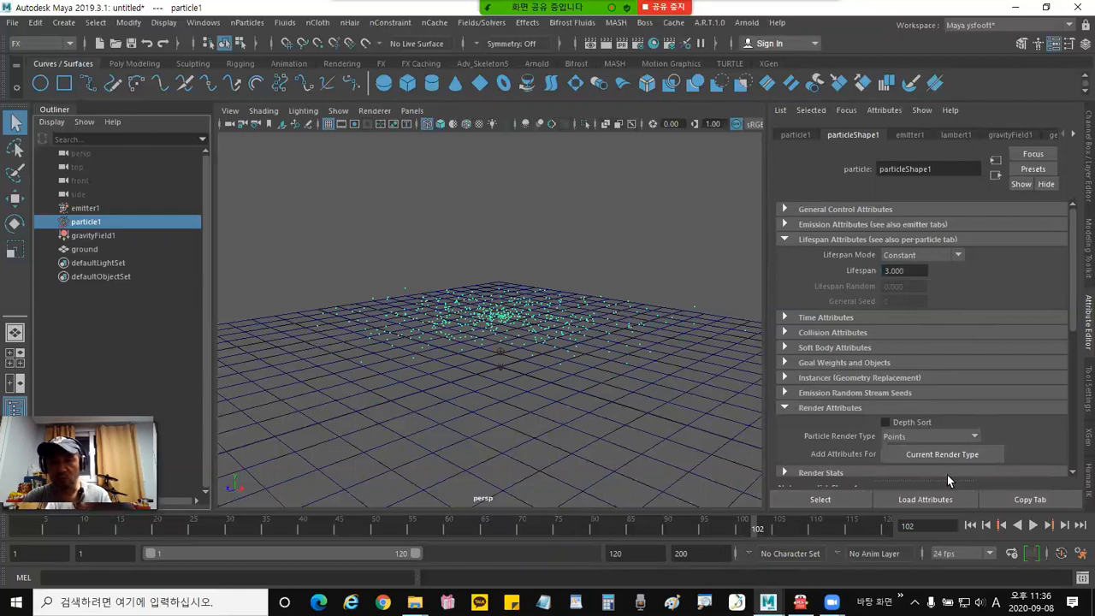
left_click(970, 525)
left_click(1033, 525)
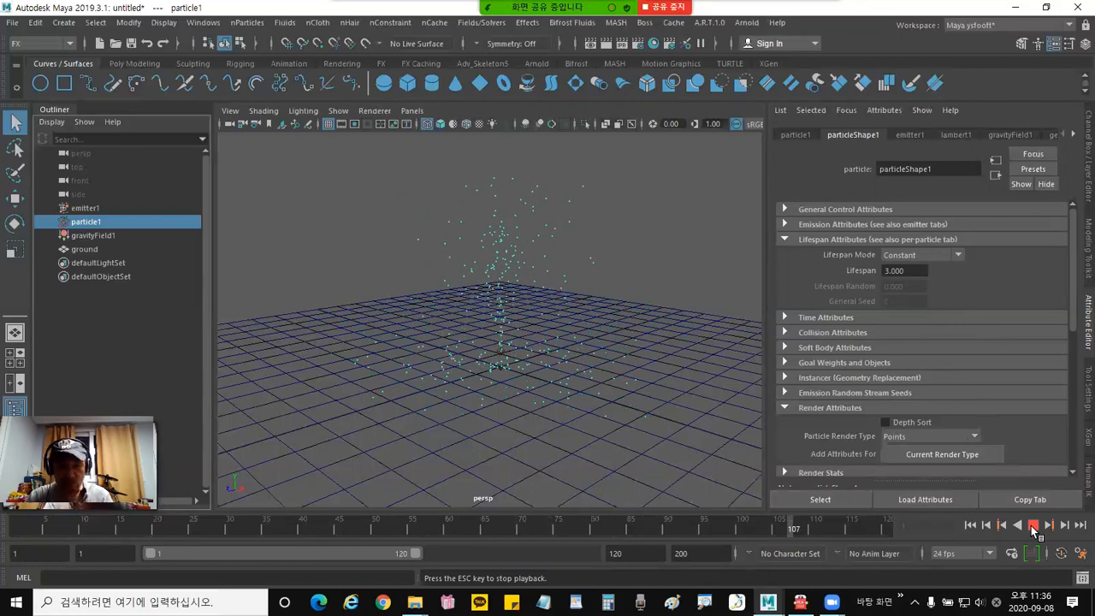
left_click(1033, 527)
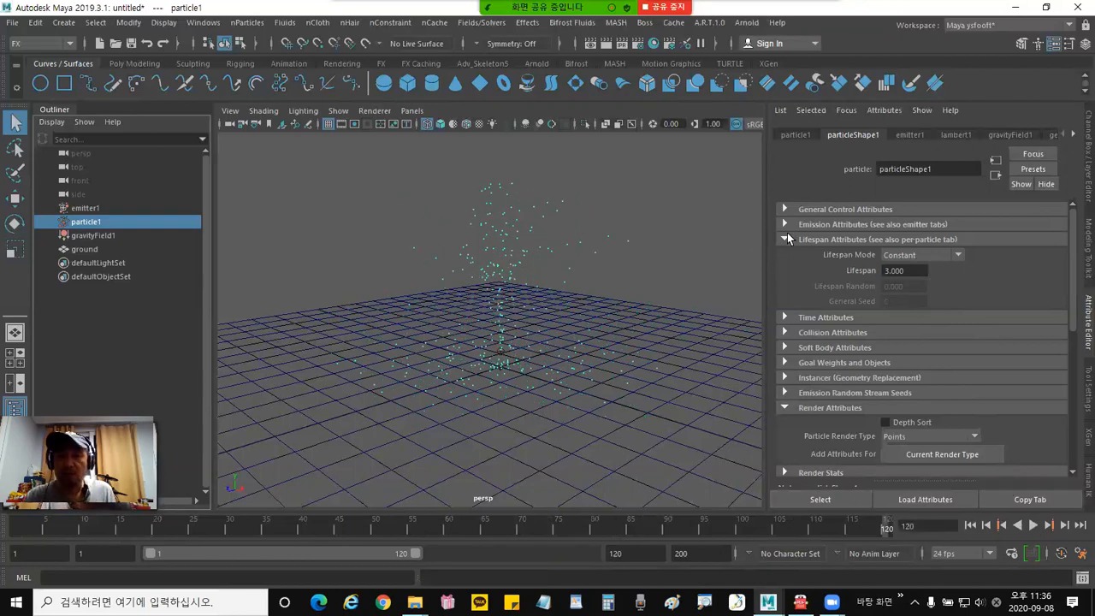
Set the Lifespan Mode to Random range with Lifespan 3 and Lifespan Random 1, and replay the simulation from the first frame.
left_click(935, 256)
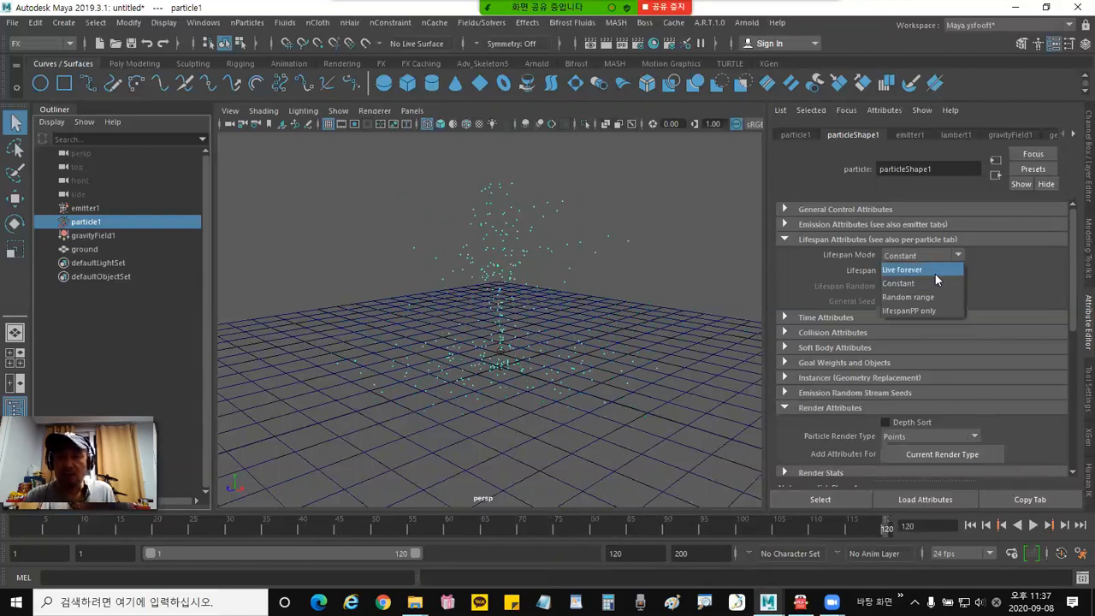
left_click(944, 296)
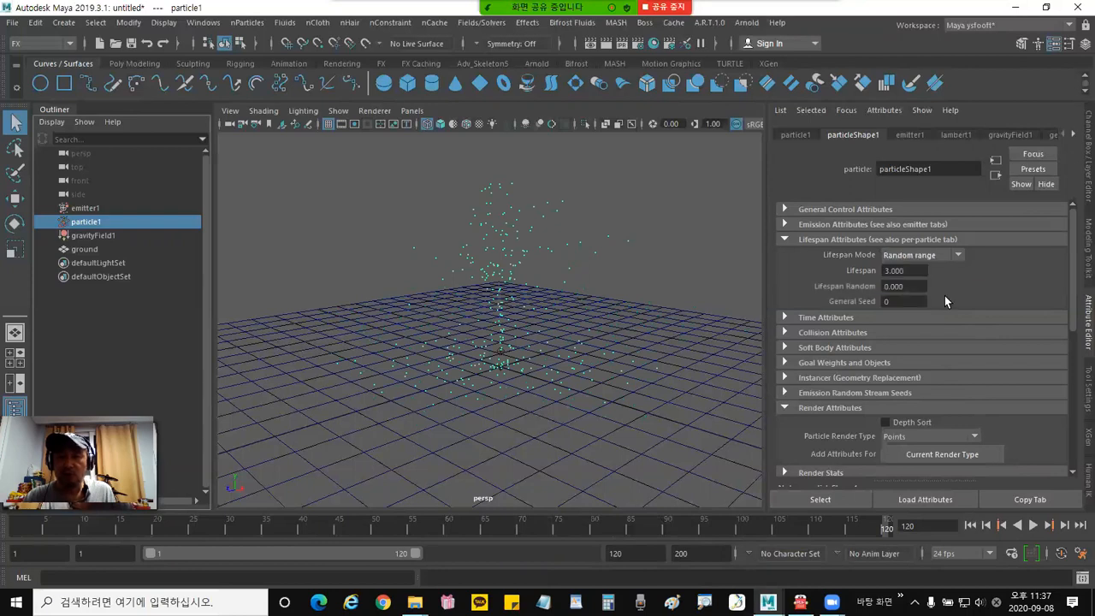
double_click(904, 270)
type("3")
key("Return")
double_click(913, 287)
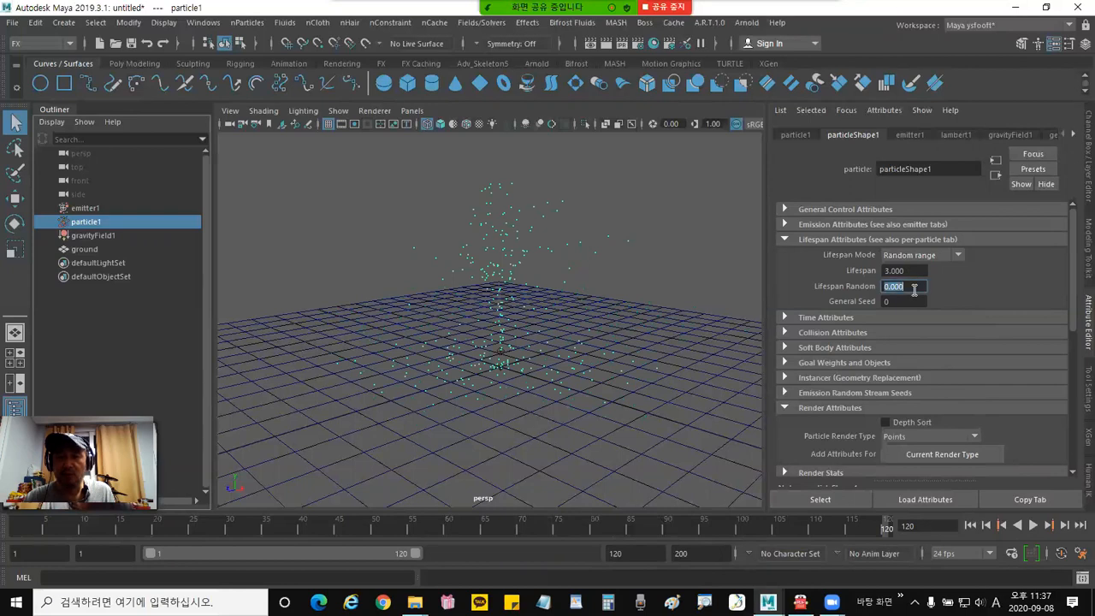
type("1")
key("Return")
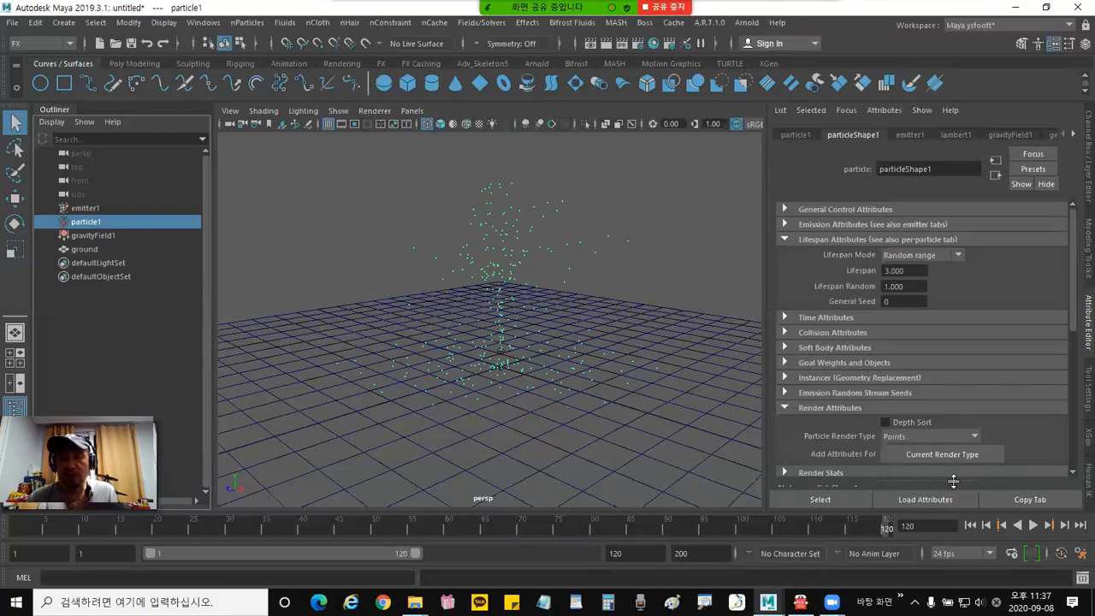
left_click(968, 525)
left_click(1033, 525)
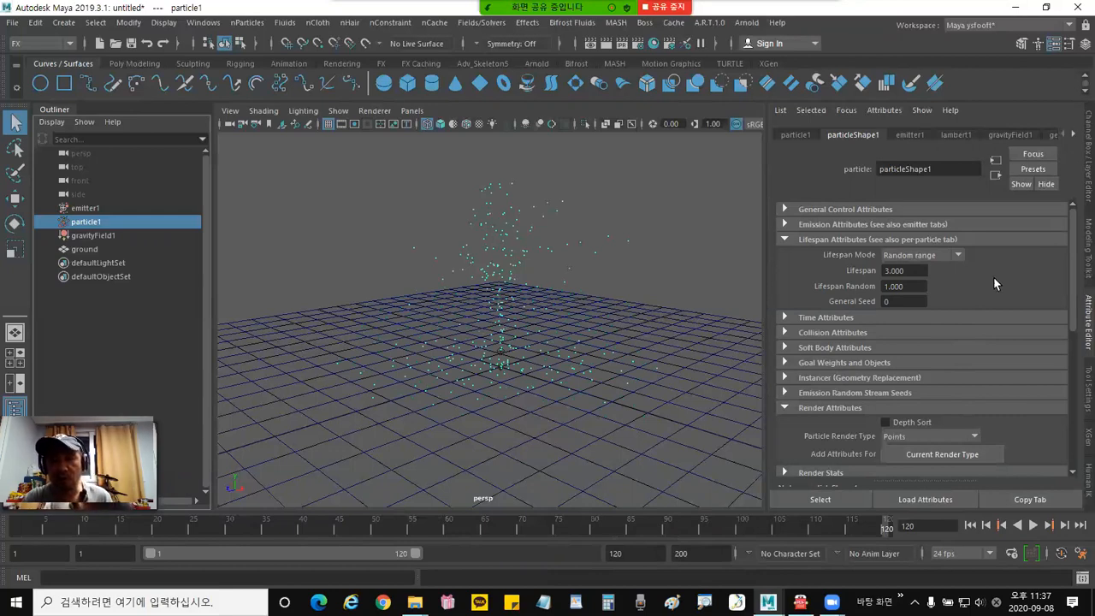
Look through the Lifespan, Collision, Soft Body, Goal Weights and Instancer attribute sections of particleShape1.
left_click(783, 240)
left_click(783, 241)
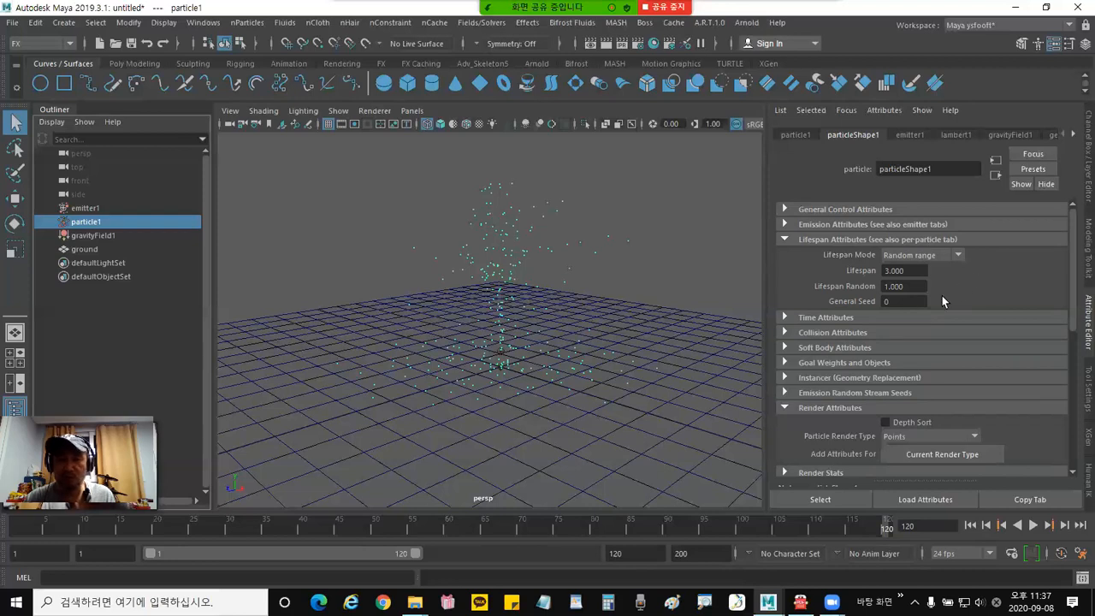
scroll(967, 335, "down", 1)
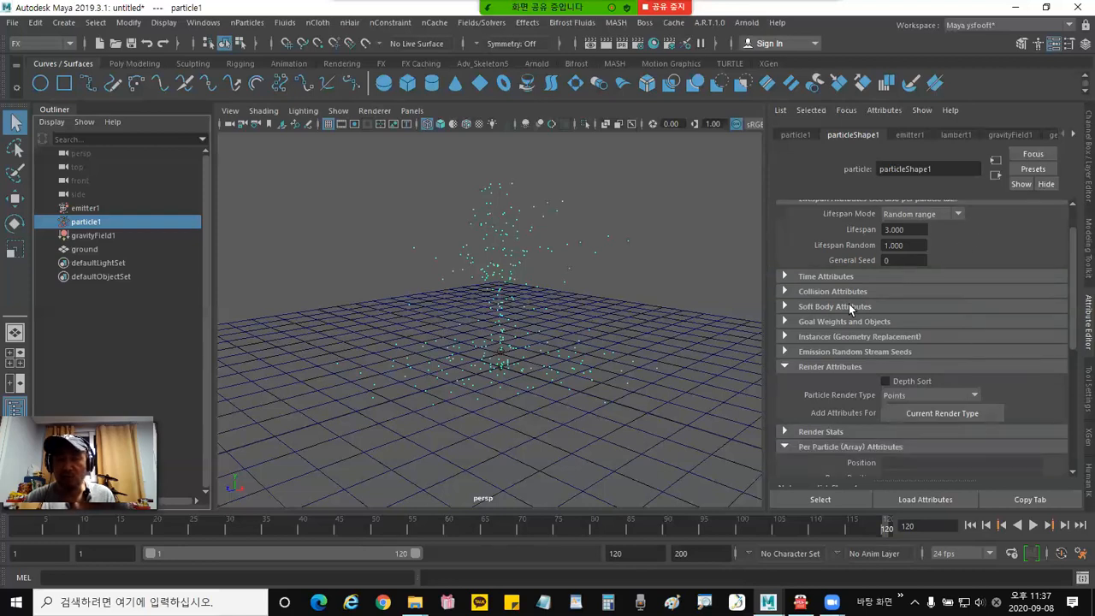
left_click(785, 292)
left_click(784, 292)
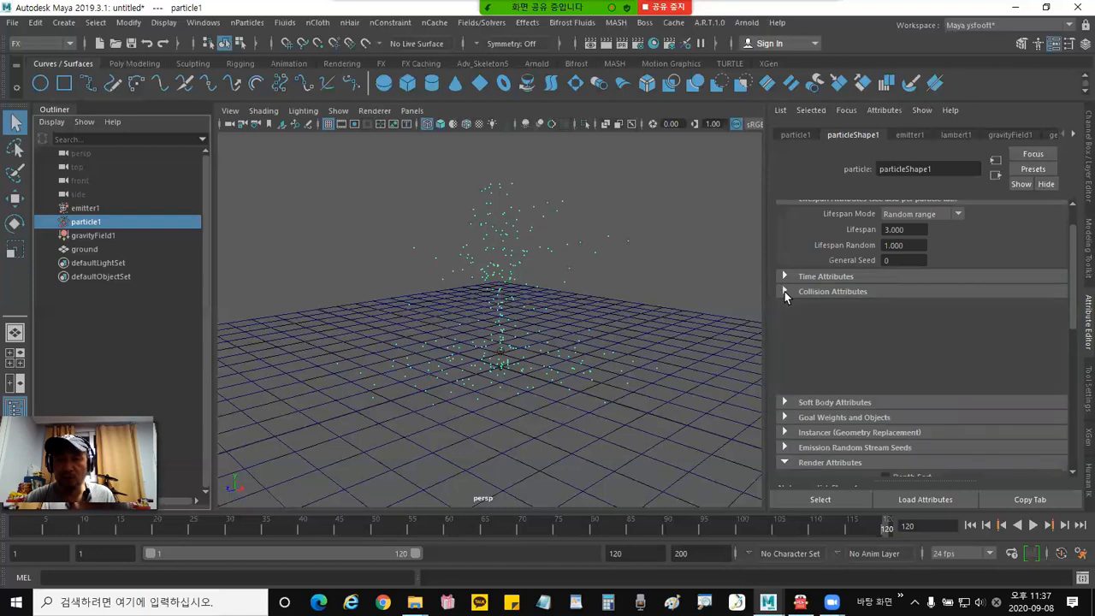
left_click(785, 306)
left_click(785, 306)
left_click(784, 322)
left_click(784, 322)
left_click(781, 337)
left_click(782, 338)
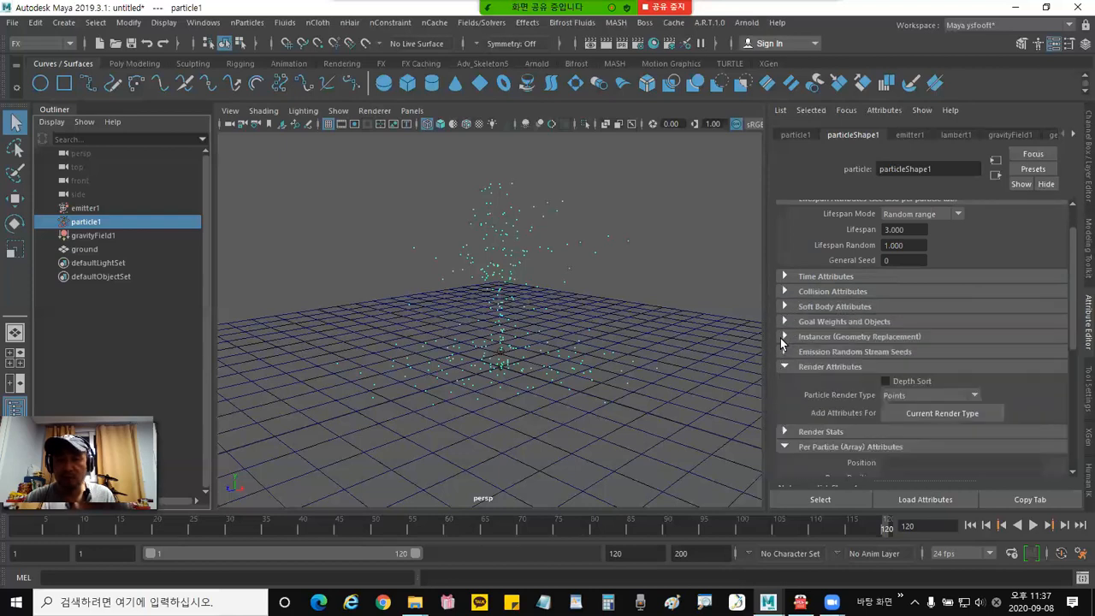
scroll(957, 291, "up", 2)
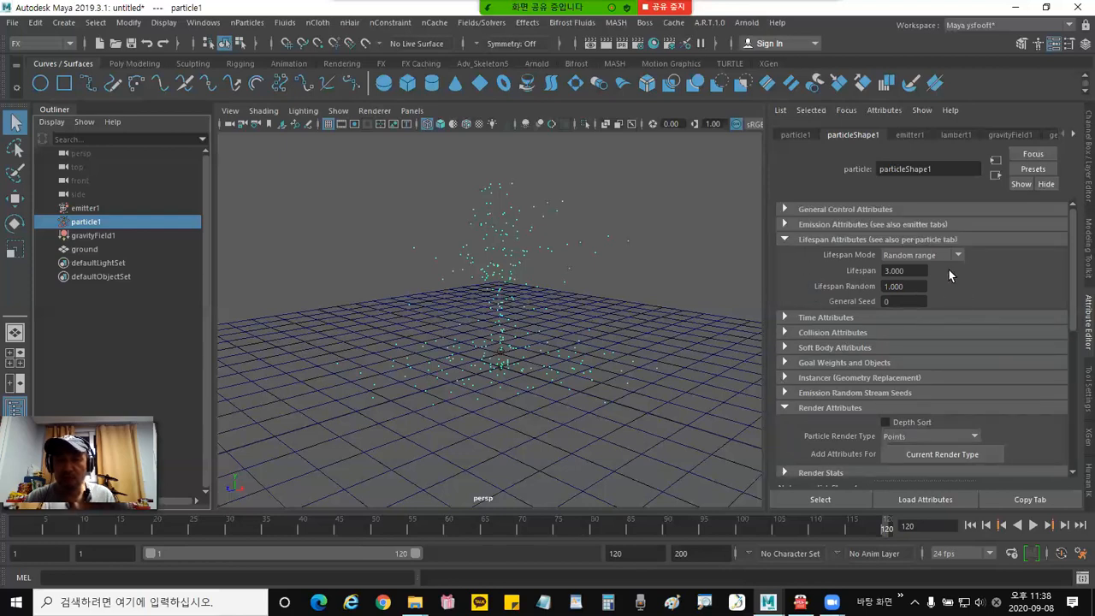
Set the Particle Render Type to MultiPoint and play the simulation from the first frame to about frame 90.
scroll(990, 317, "down", 4)
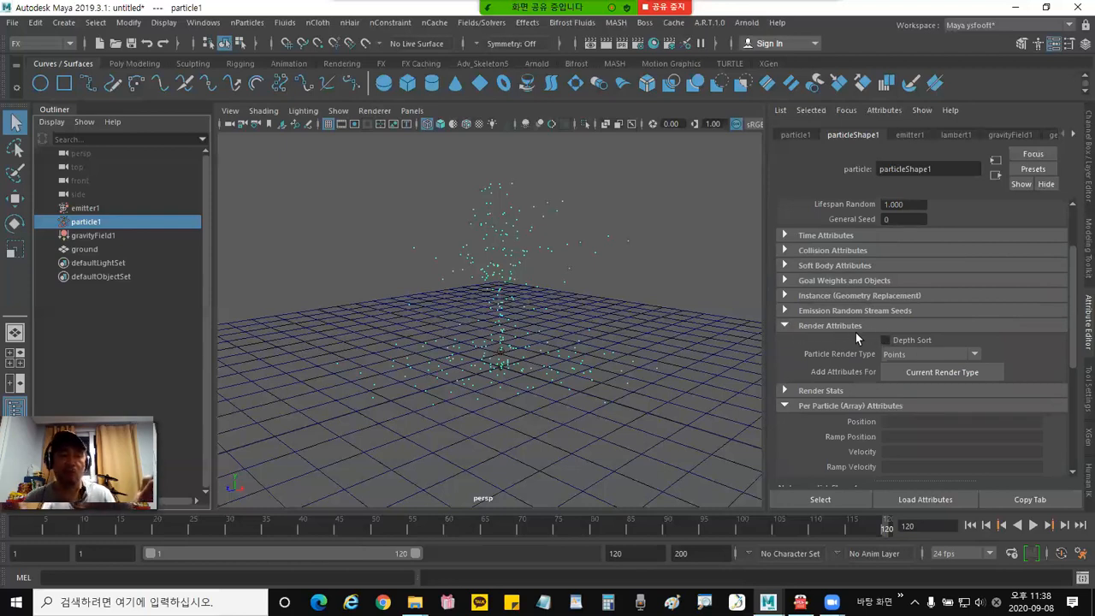
left_click(929, 355)
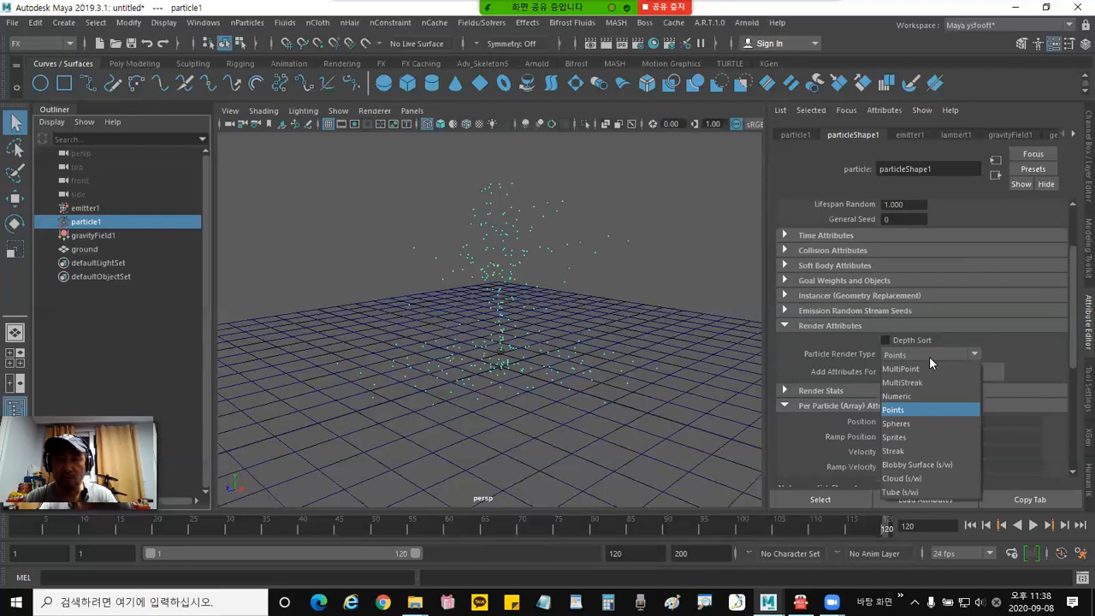
left_click(925, 368)
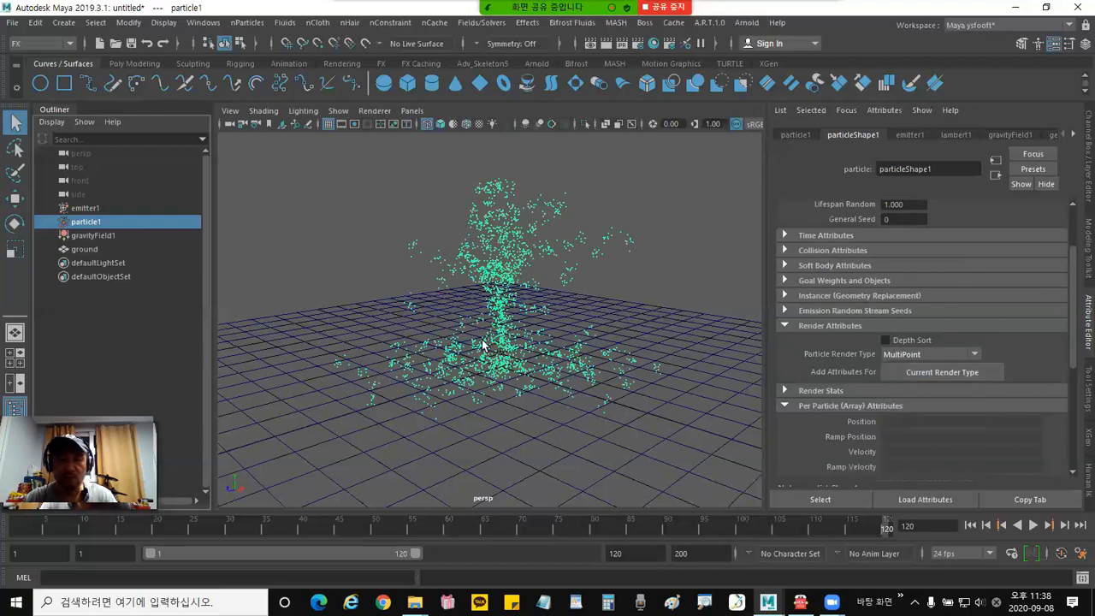
left_click(970, 525)
left_click(1032, 525)
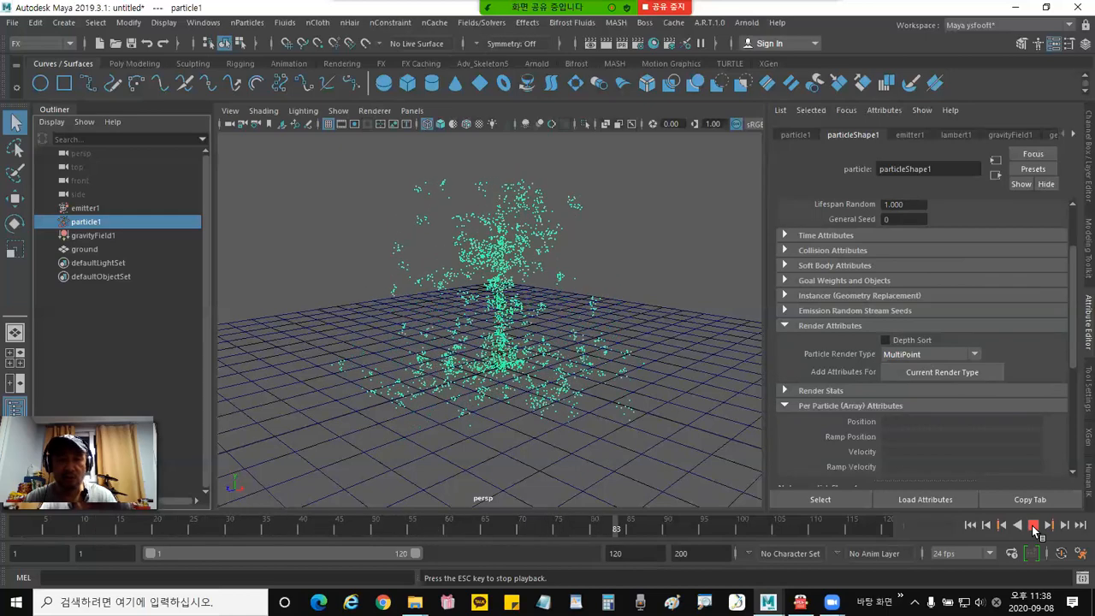
left_click(1032, 525)
Switch the Particle Render Type to MultiStreak and play the simulation from the first frame to about frame 98.
left_click(943, 355)
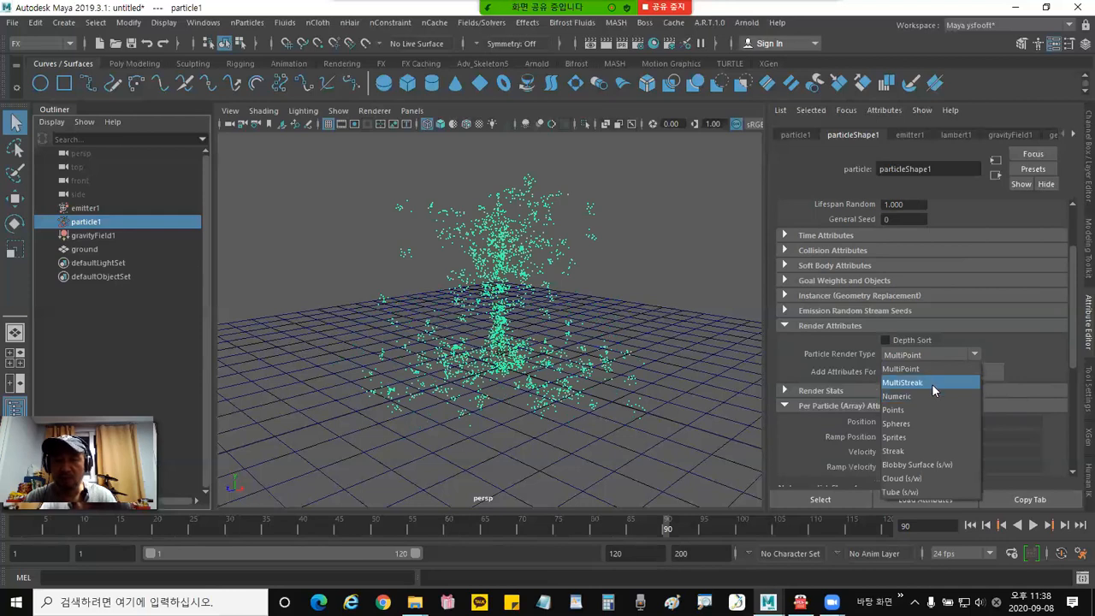
left_click(931, 383)
left_click(970, 525)
left_click(1033, 525)
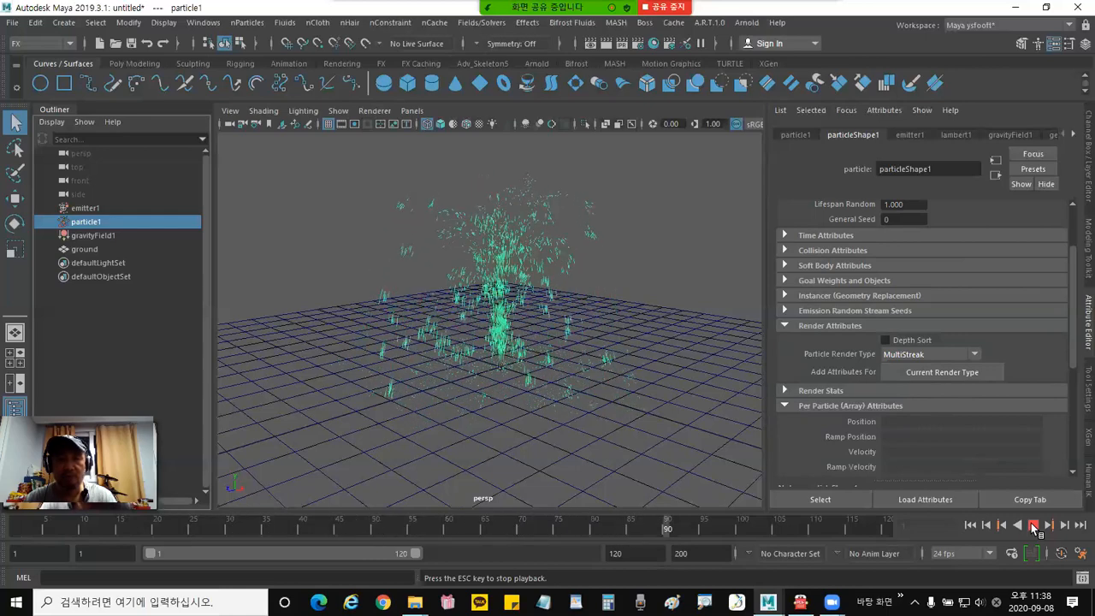
left_click(1033, 525)
Change the Particle Render Type to Numeric and play the simulation from the first frame to about frame 47.
left_click(950, 352)
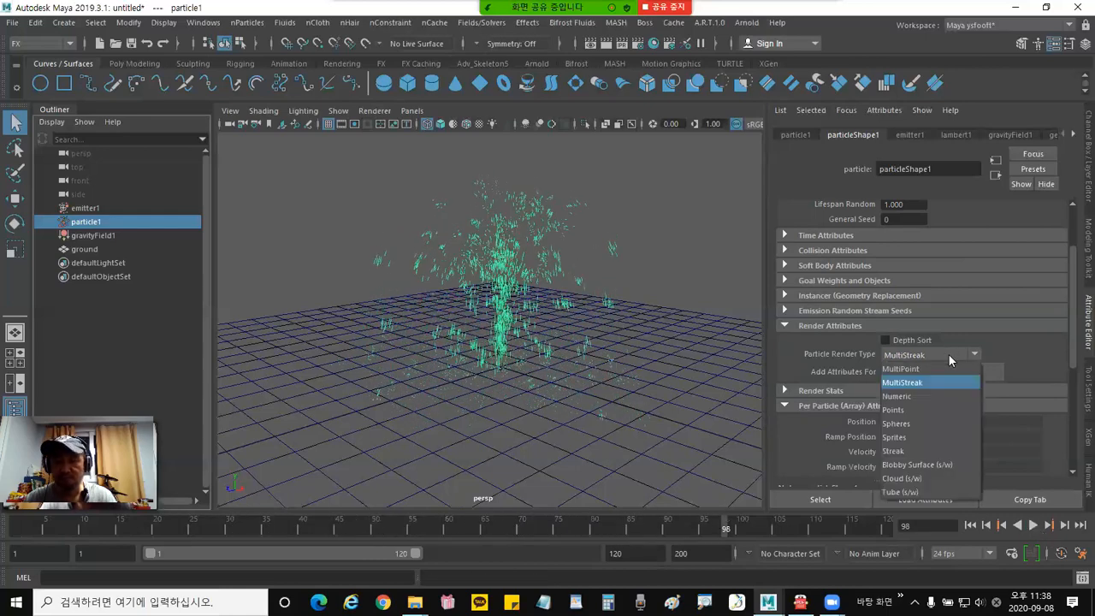
left_click(940, 396)
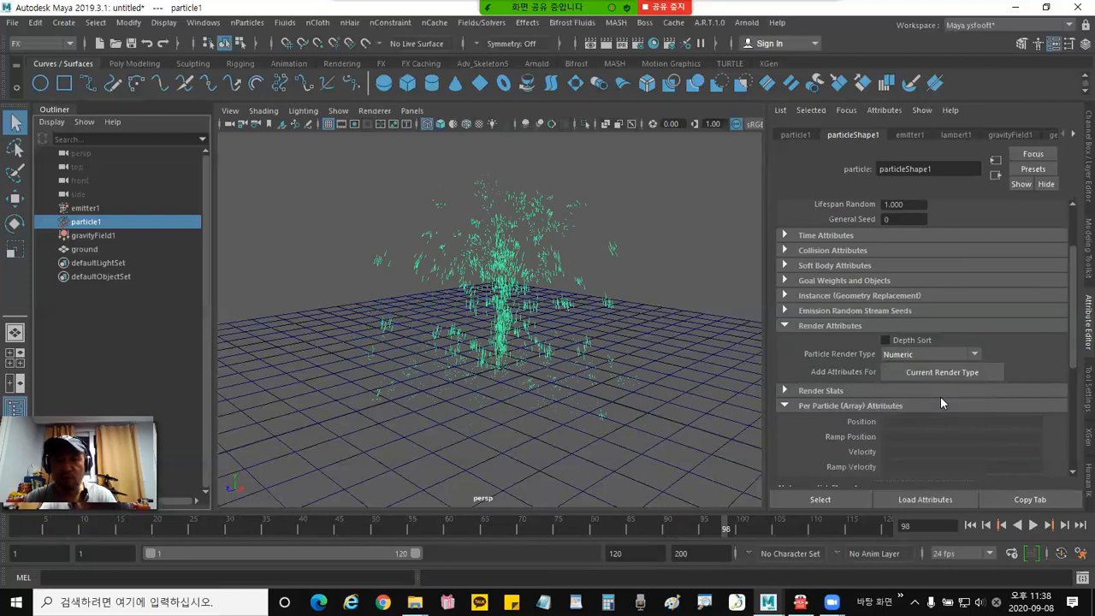
left_click(970, 525)
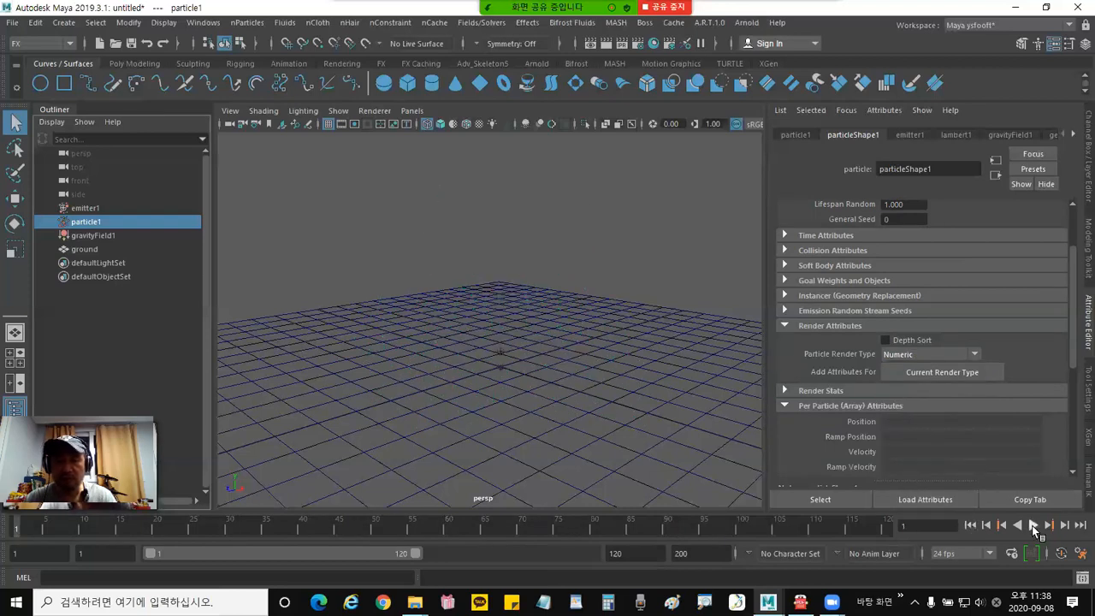
left_click(1032, 525)
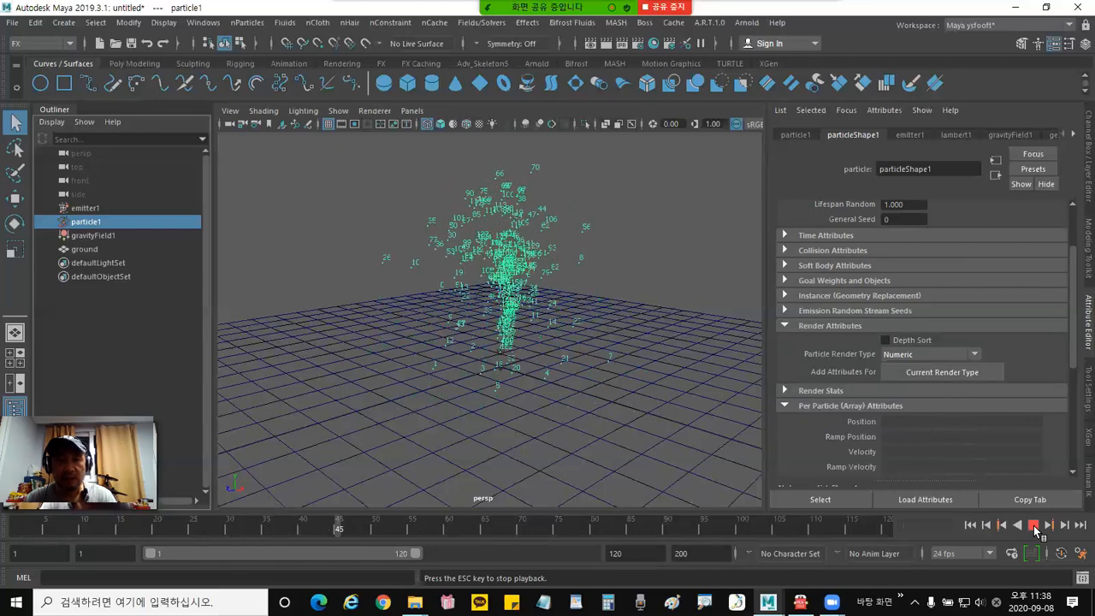
left_click(1032, 525)
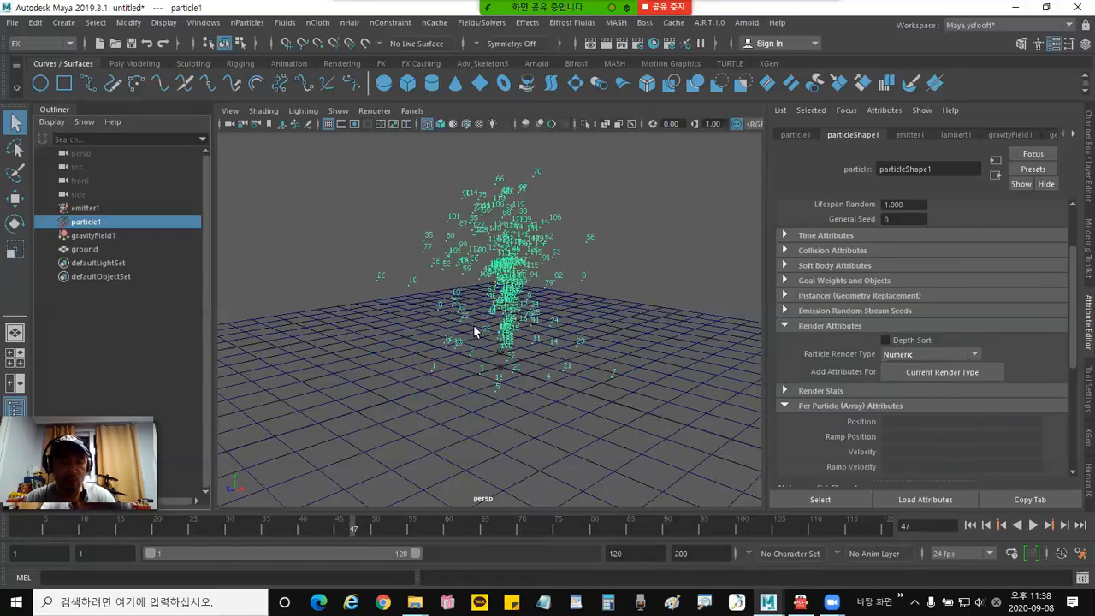
Examine the particle ID numbers in the perspective view, up close near the emitter and across the whole fountain.
right_click_drag(435, 320, 657, 324, "alt")
left_click_drag(656, 324, 376, 334, "alt")
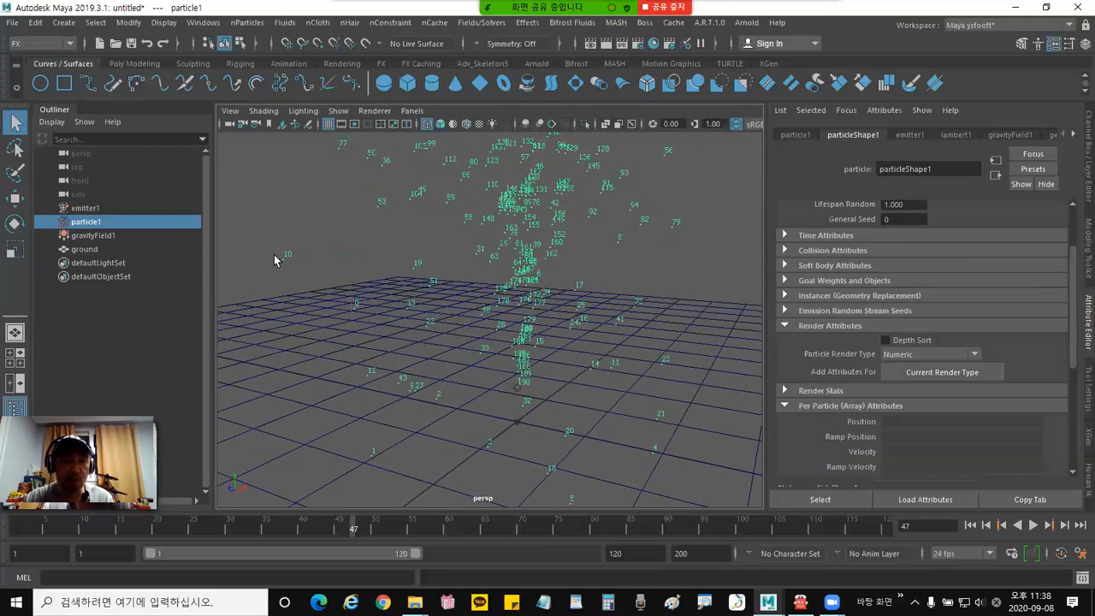
left_click_drag(624, 395, 369, 410, "alt")
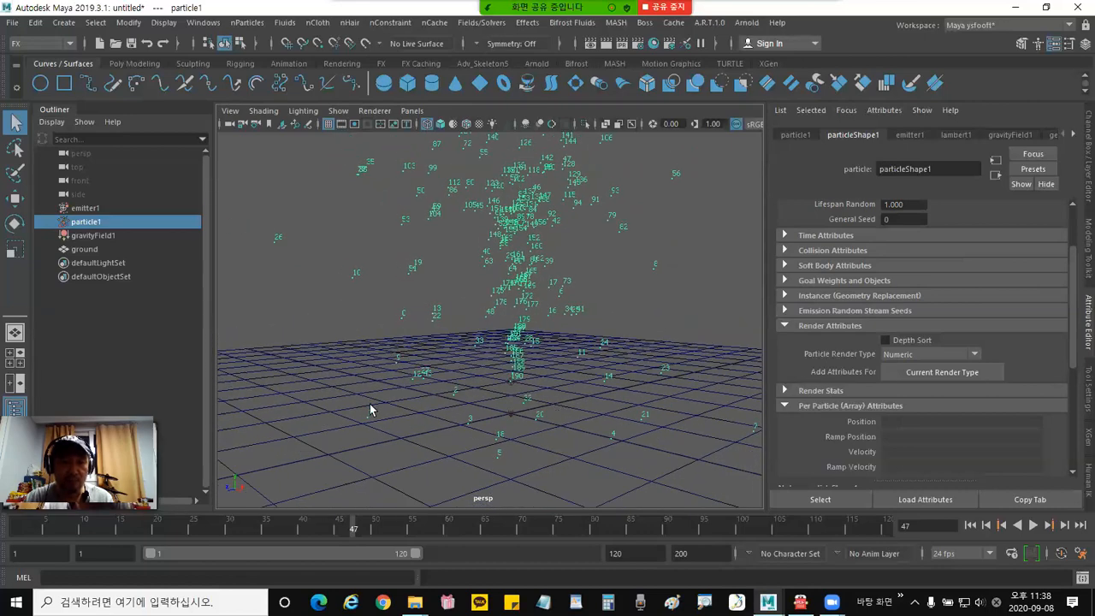
left_click_drag(604, 437, 620, 415, "alt")
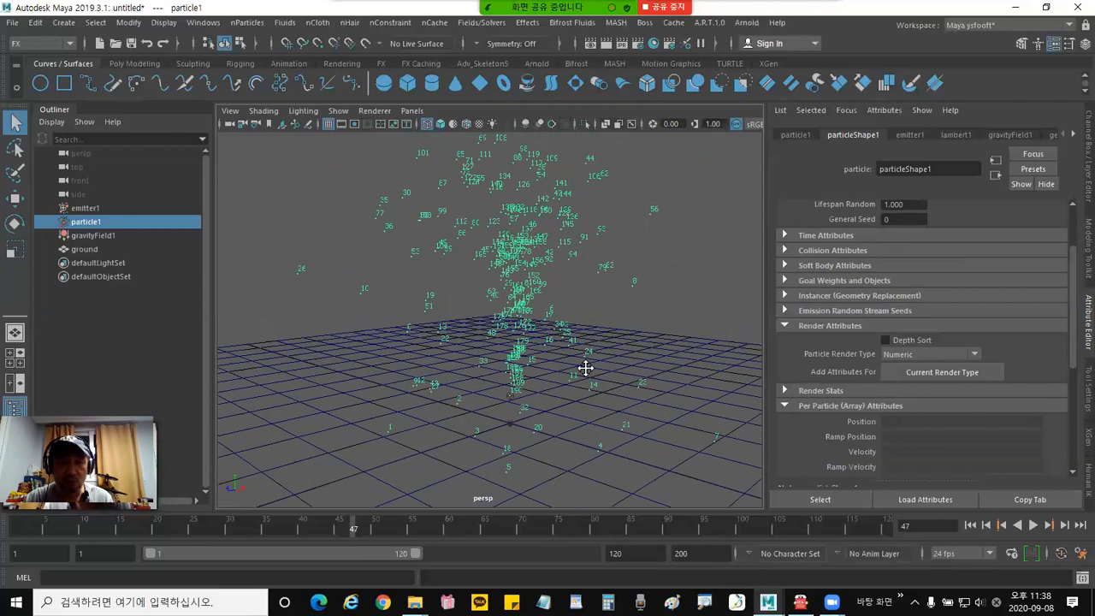
left_click_drag(587, 367, 542, 342, "alt")
right_click_drag(542, 342, 552, 394, "alt")
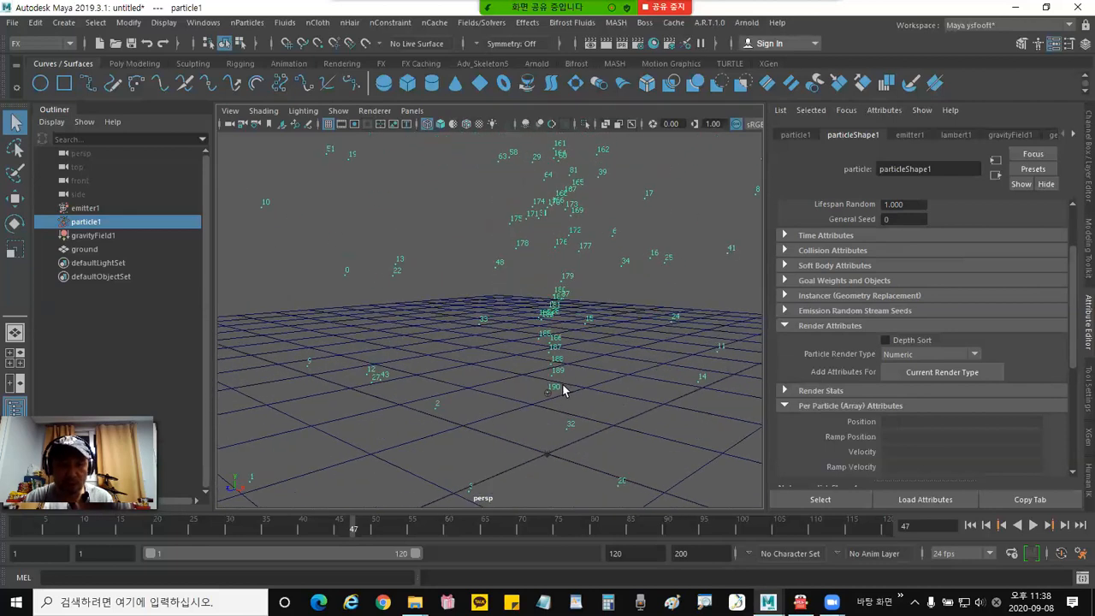
left_click_drag(548, 392, 642, 273, "alt")
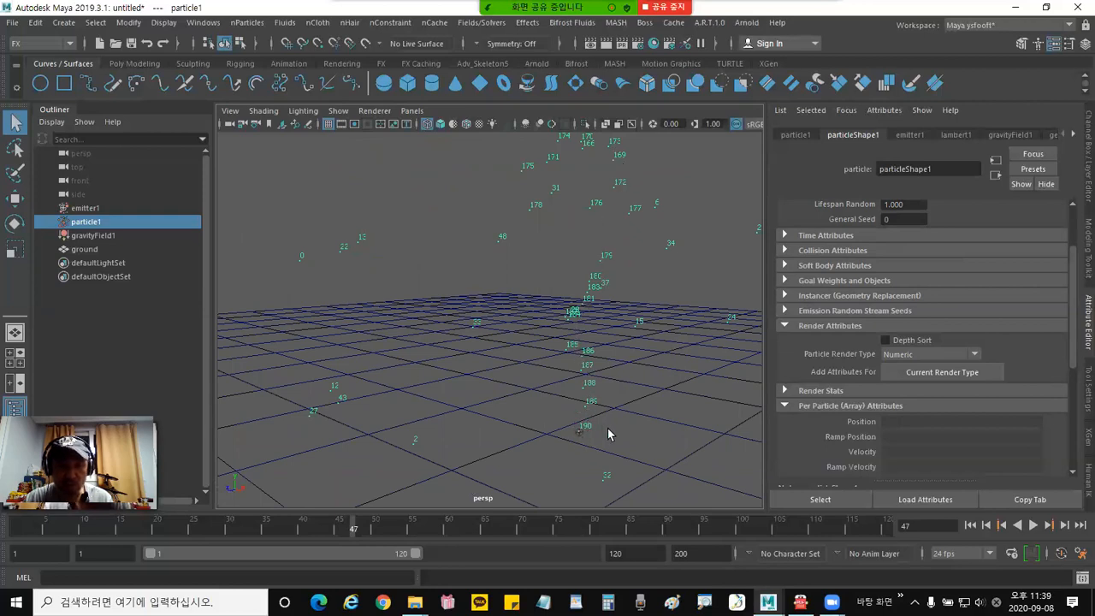
right_click_drag(691, 361, 523, 350, "alt")
middle_click_drag(523, 350, 521, 371, "alt")
right_click_drag(597, 371, 547, 363, "alt")
middle_click_drag(553, 356, 550, 378, "alt")
left_click_drag(551, 359, 549, 368, "alt")
middle_click_drag(552, 367, 554, 366, "alt")
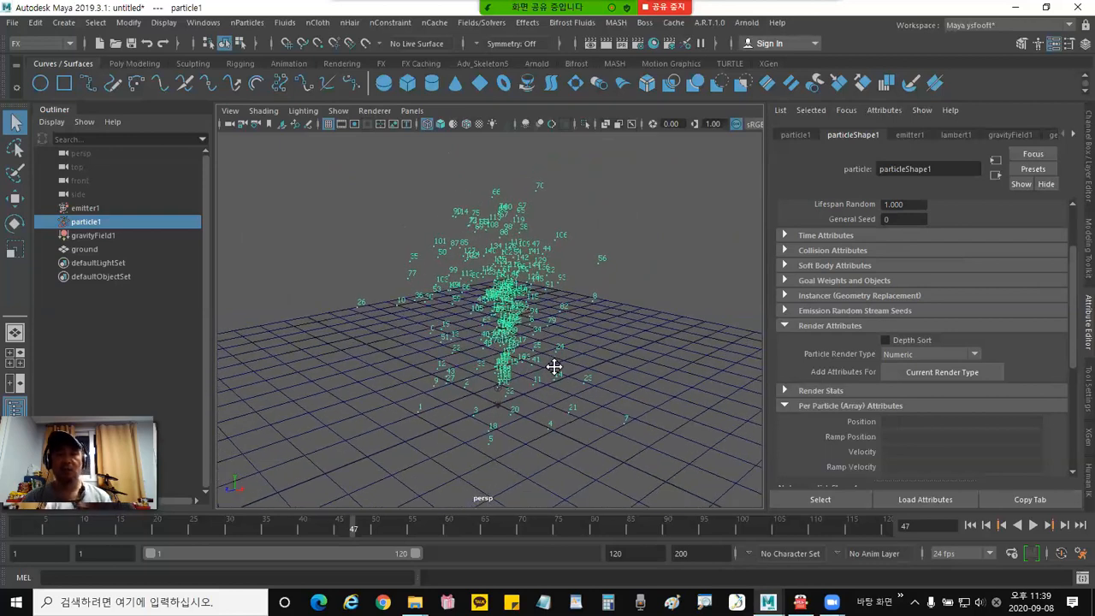
Show the particles as Points and as Spheres by changing the Particle Render Type.
left_click(950, 355)
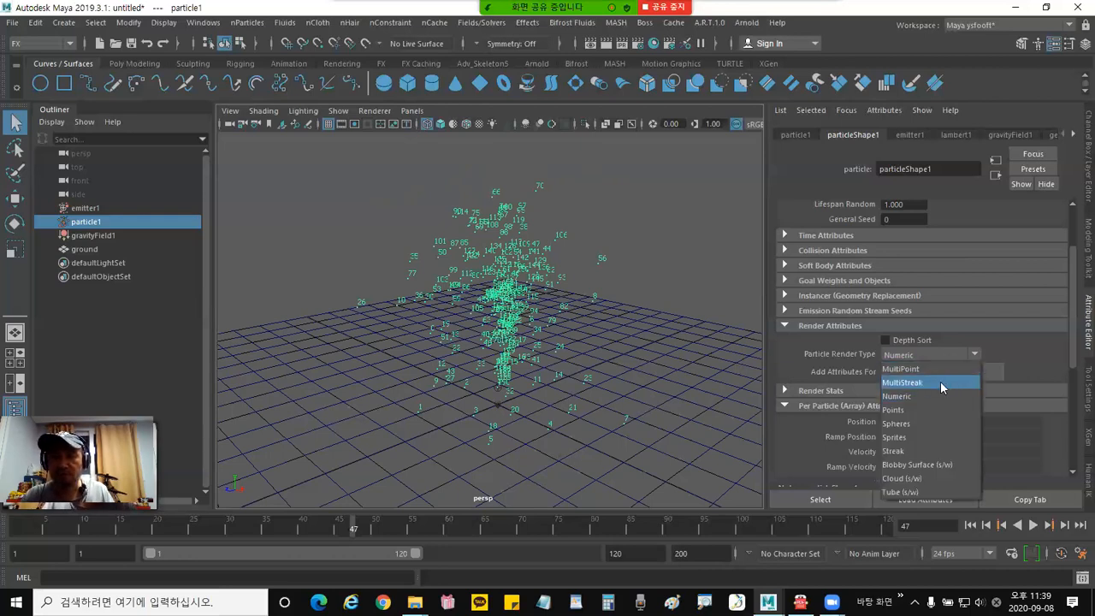
left_click(930, 408)
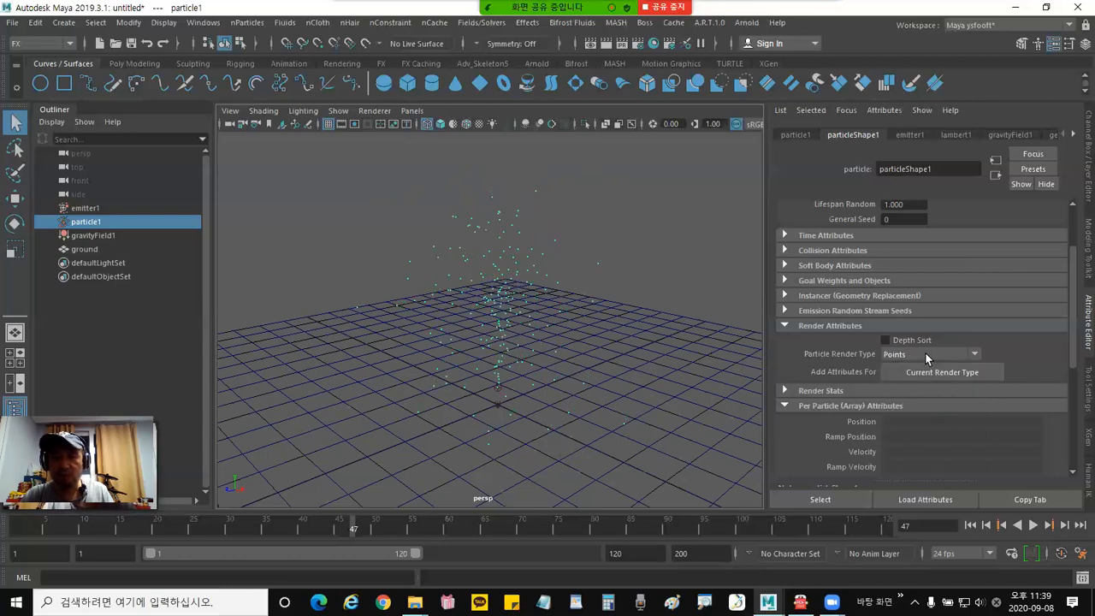
left_click(926, 355)
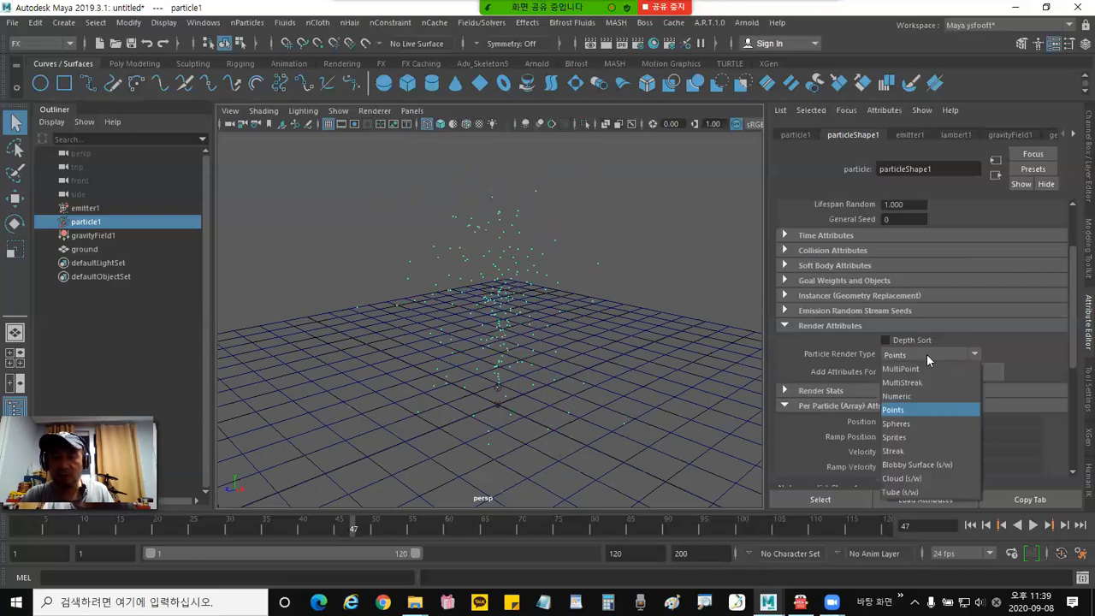
left_click(923, 422)
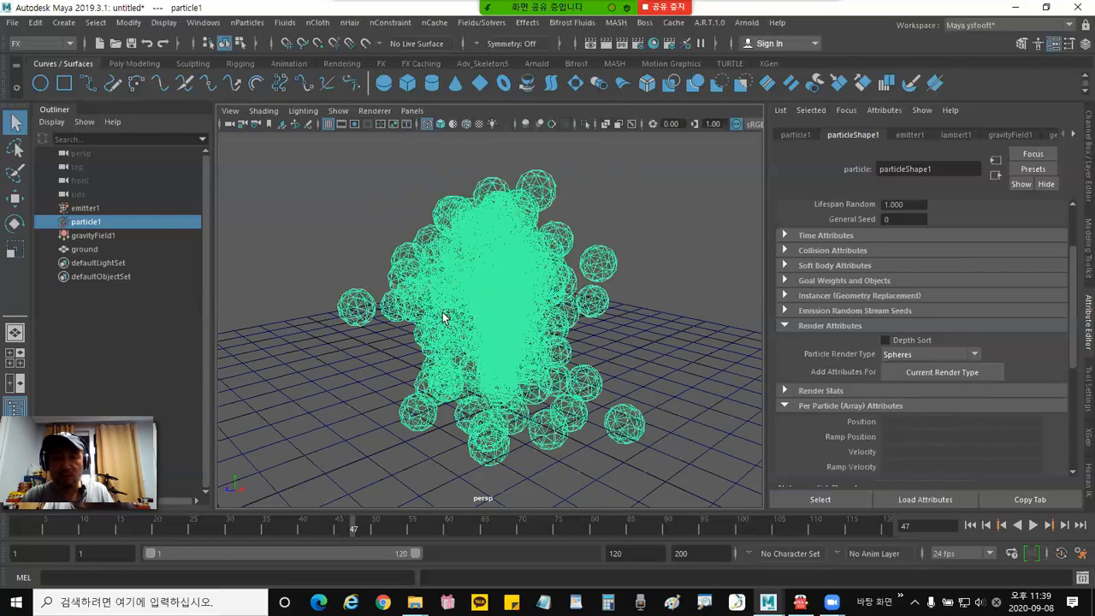
Try the Blobby Surface (s/w) render type on the particles, then set the Particle Render Type to Cloud (s/w).
left_click(948, 358)
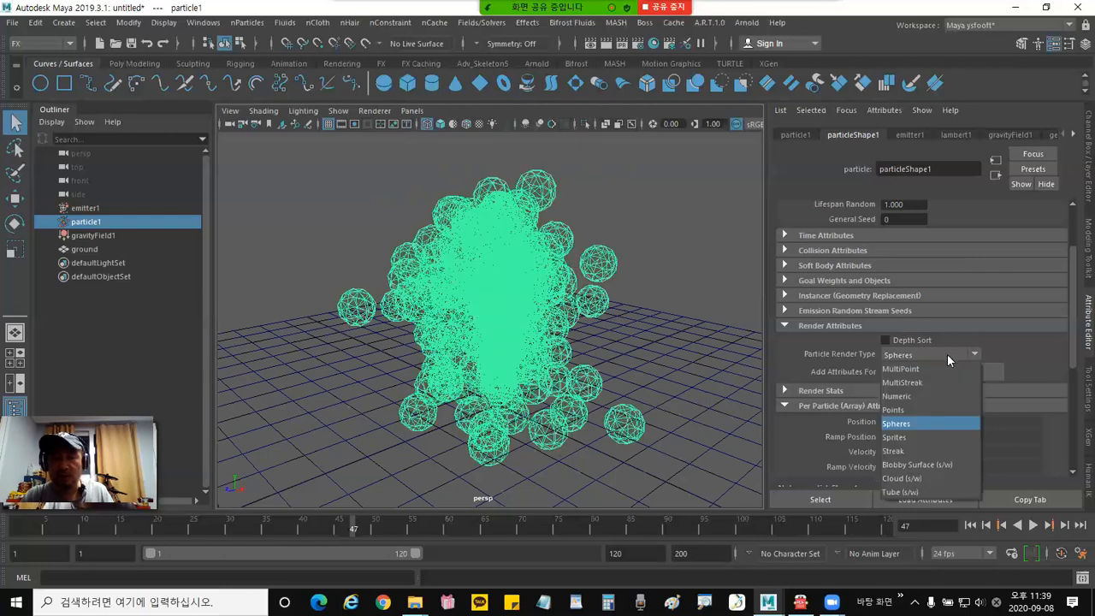
left_click(933, 464)
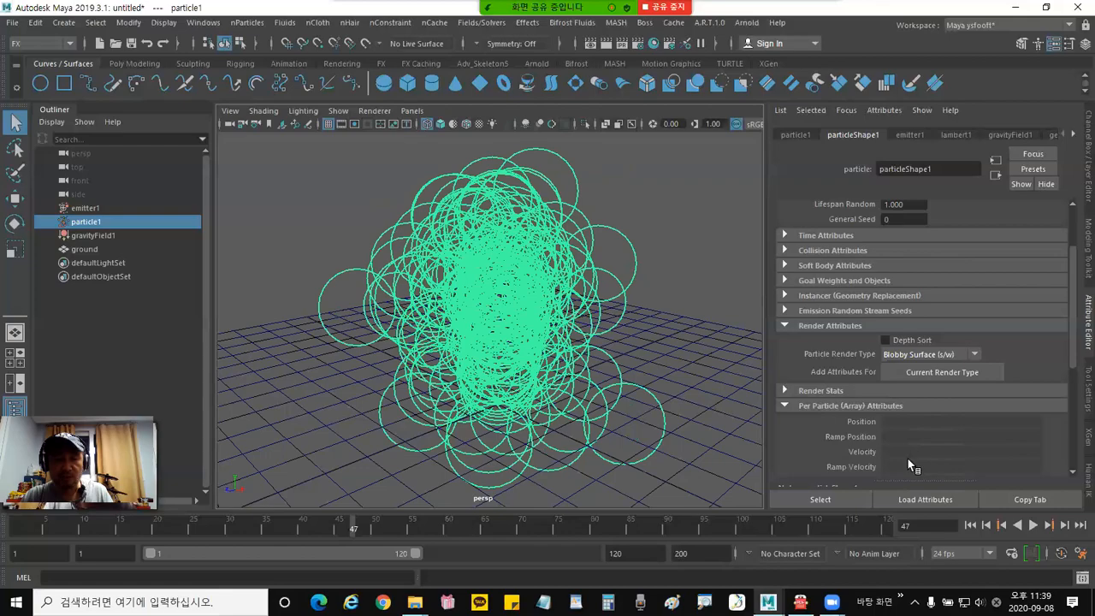
mouse_move(627, 409)
left_mouse_down("alt")
mouse_move(675, 384)
mouse_move(713, 384)
mouse_move(644, 397)
left_mouse_up("alt")
left_click(949, 353)
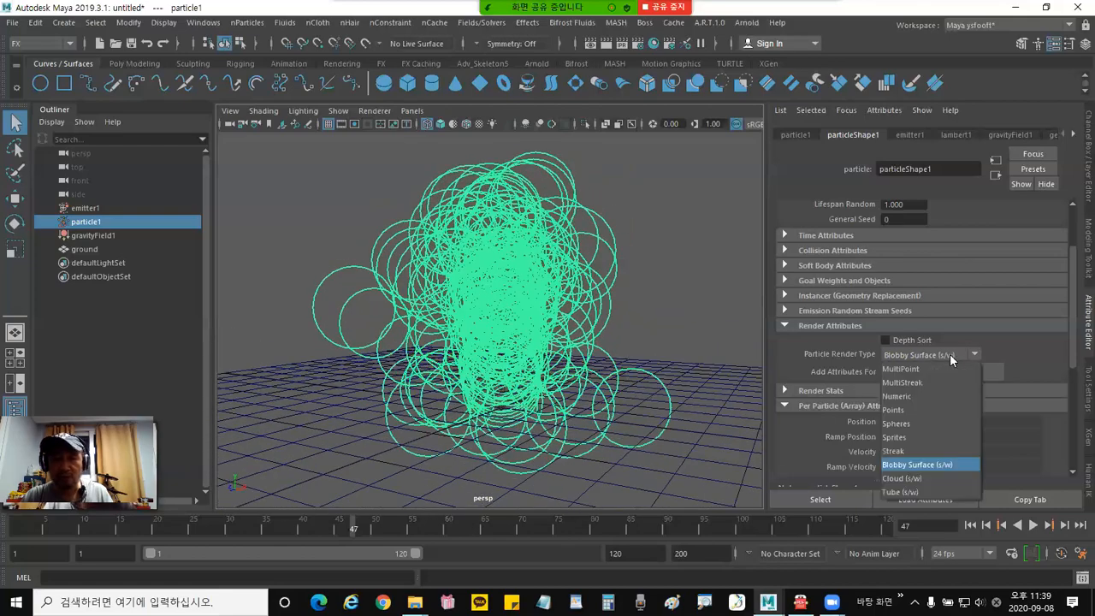
left_click(925, 478)
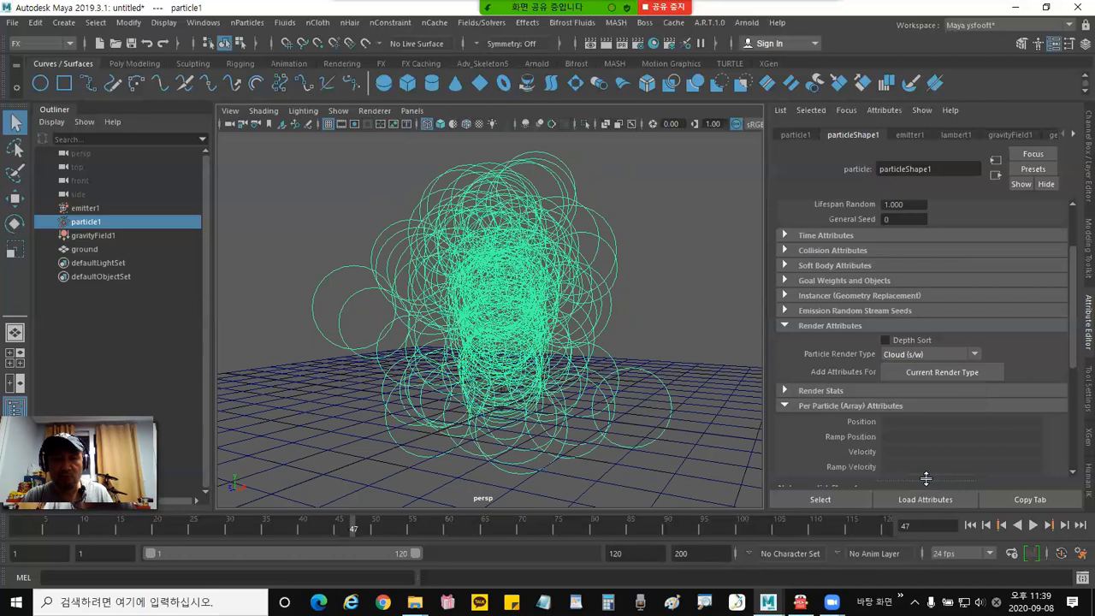
Show the particles as Tube (s/w) and Blobby Surface (s/w), and return the Particle Render Type to Cloud (s/w).
left_click(928, 355)
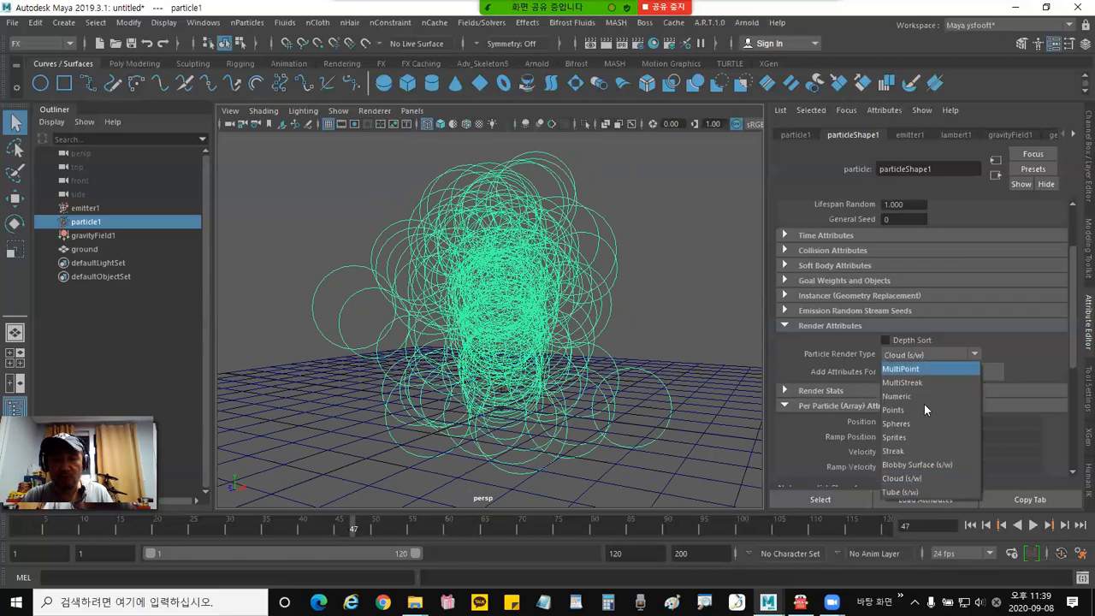
left_click(915, 493)
left_click(936, 352)
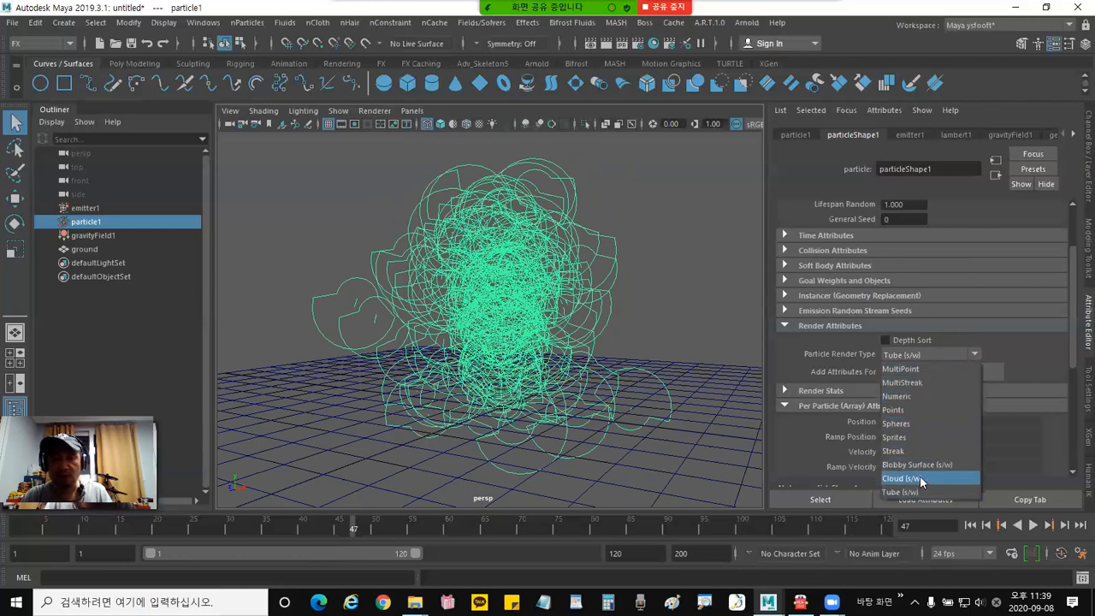
left_click(921, 464)
left_click(924, 354)
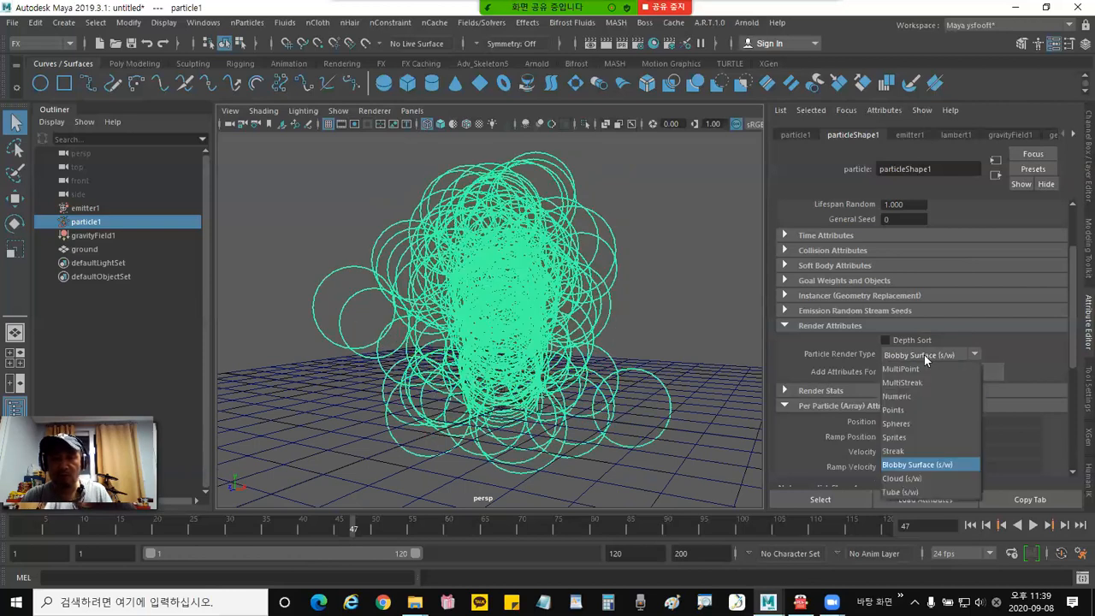
left_click(919, 478)
Replay the cloud particle simulation from the first frame and stop it at about frame 82.
left_click_drag(618, 404, 818, 458, "alt")
left_click(971, 525)
left_click(1033, 526)
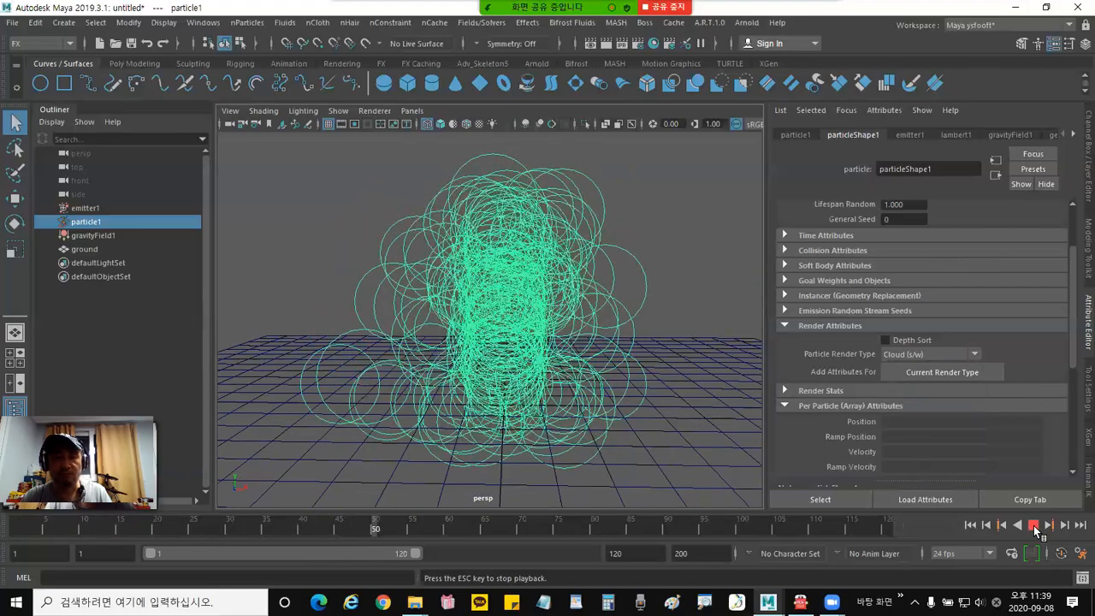
left_click(1034, 527)
left_click_drag(703, 380, 675, 384, "alt")
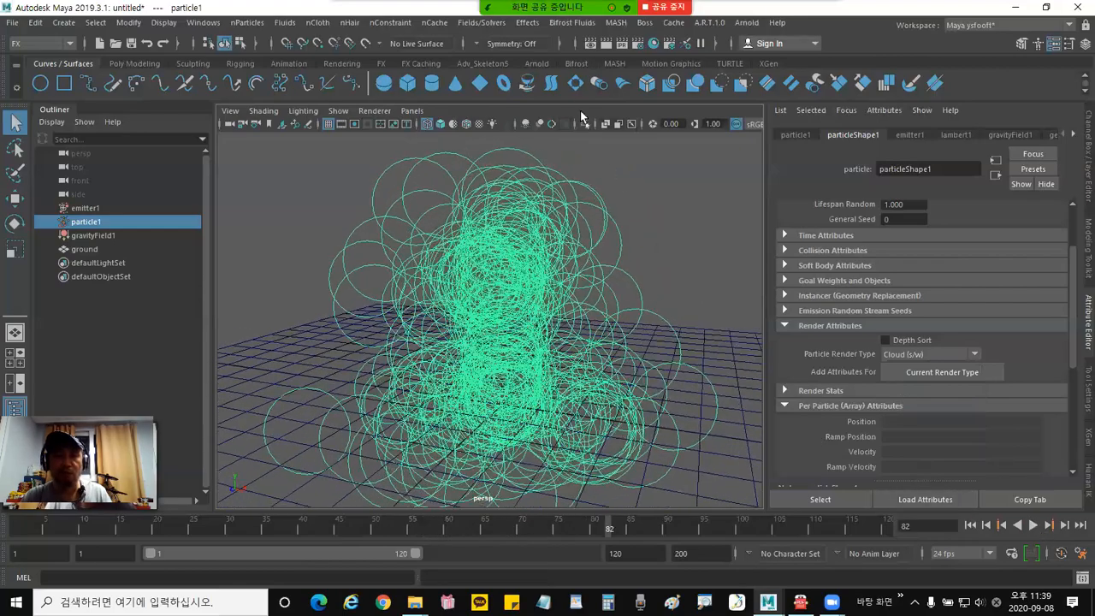
left_click(745, 23)
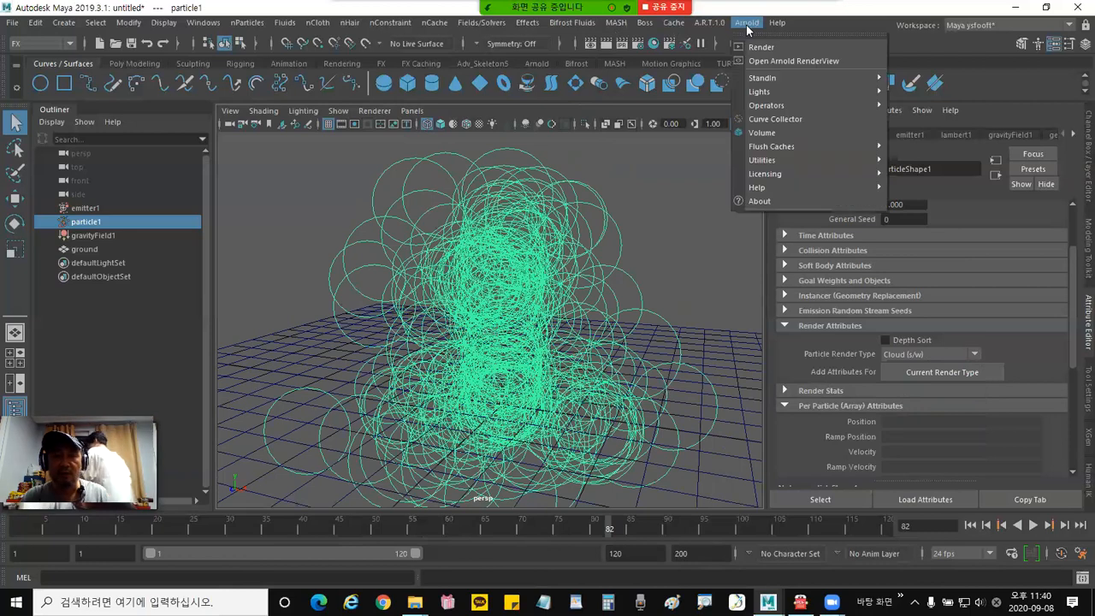
left_click(667, 198)
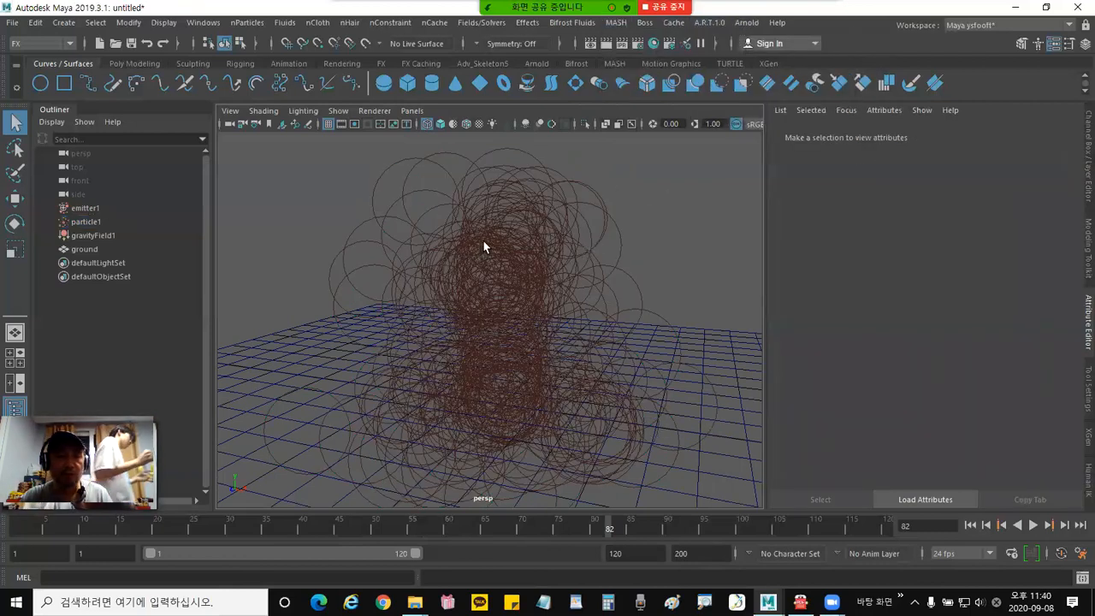
left_click(495, 272)
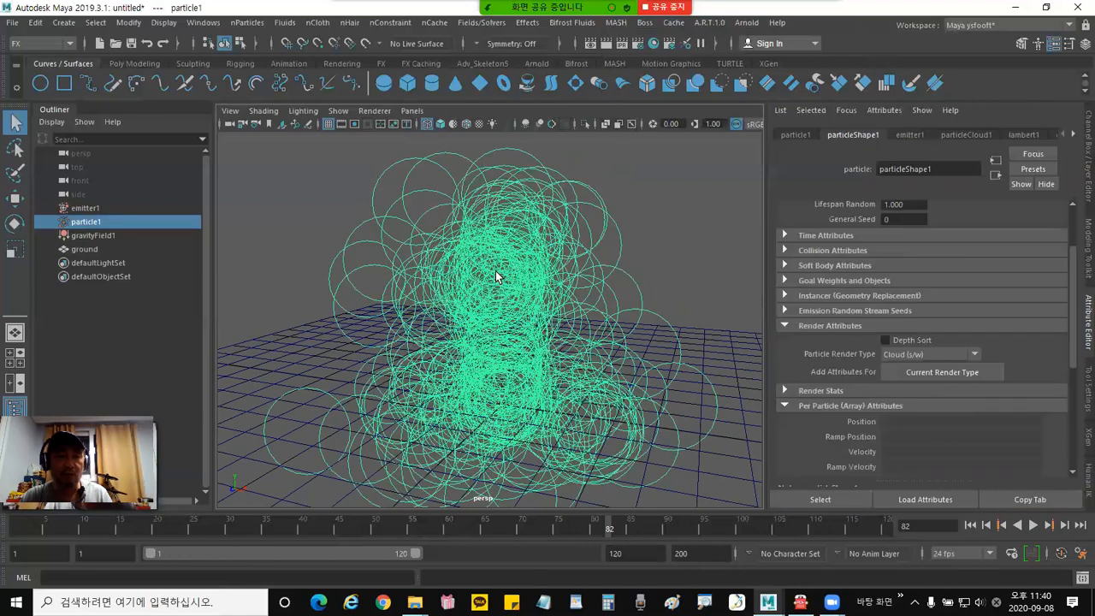
Open the Render View, choose the Maya Software renderer and render the current frame of the cloud particles.
left_click(591, 45)
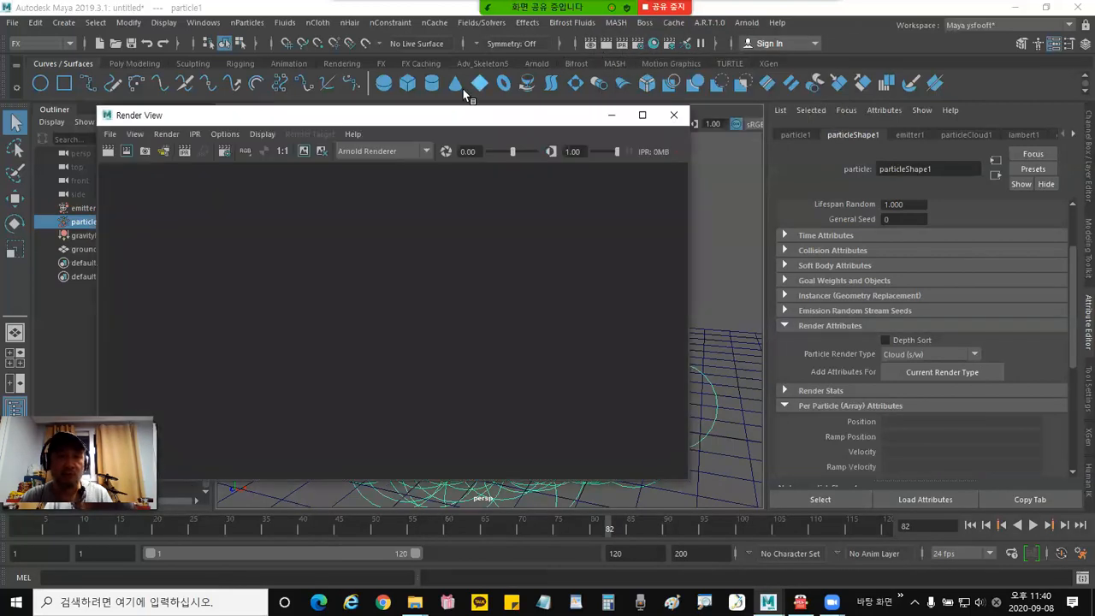
left_click_drag(386, 115, 652, 86)
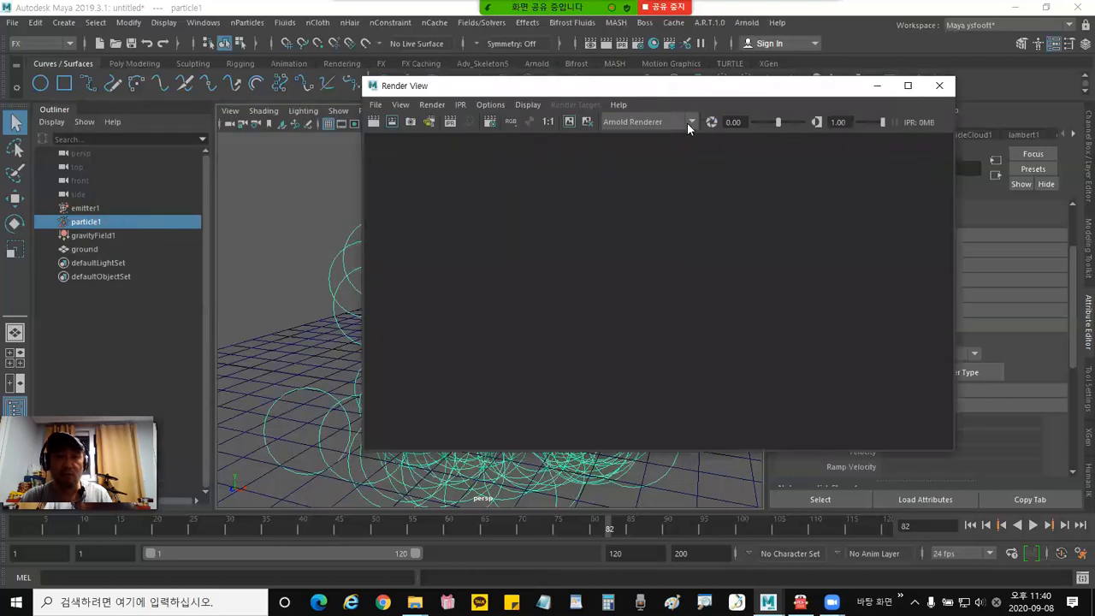
left_click(689, 122)
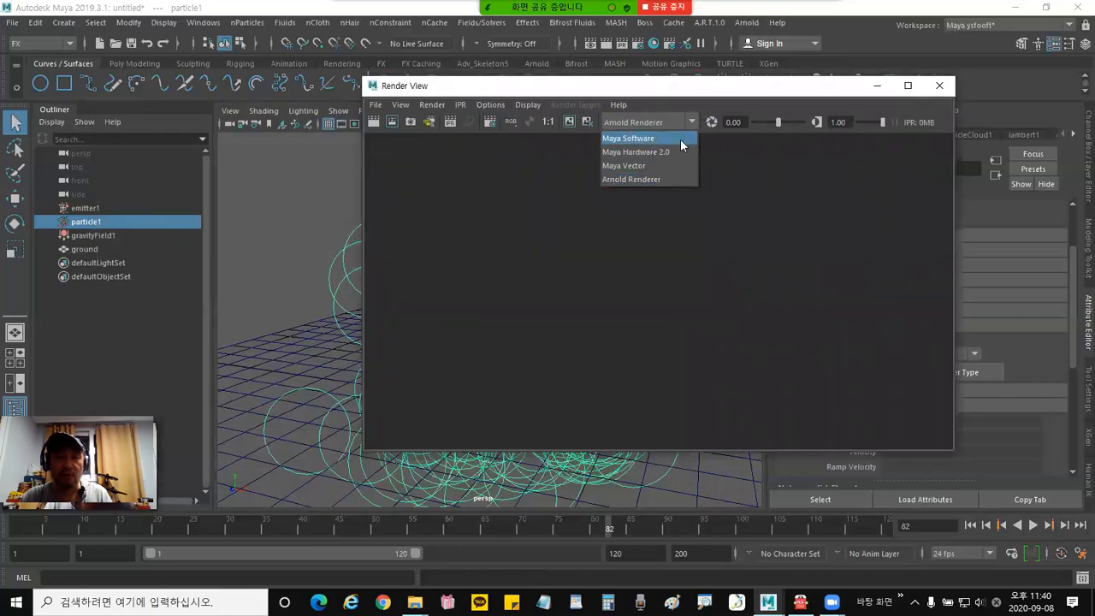
left_click(680, 138)
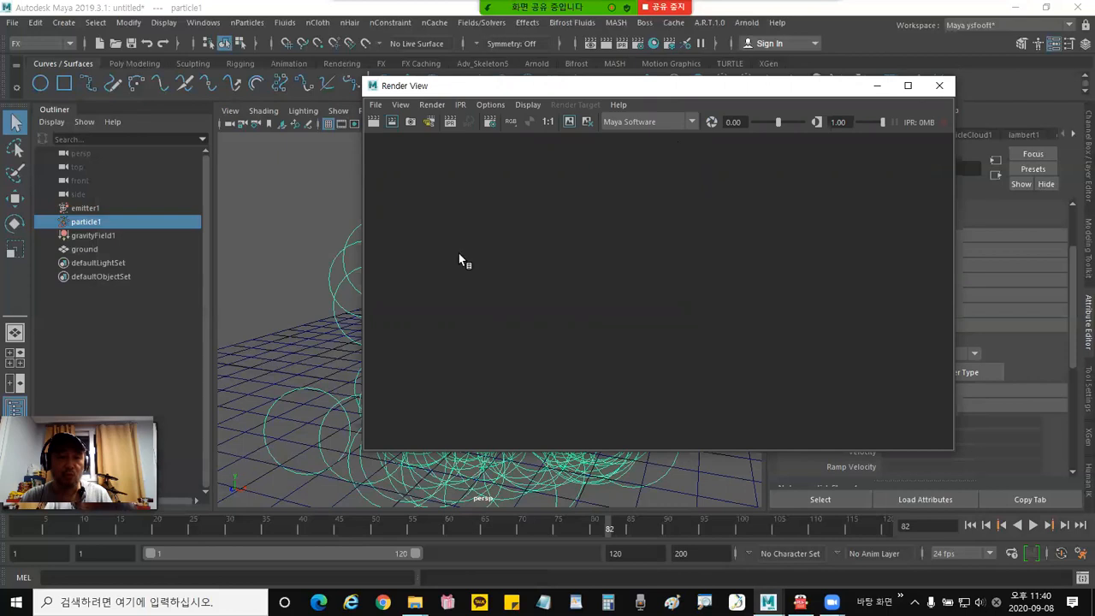
left_click(379, 106)
mouse_move(400, 105)
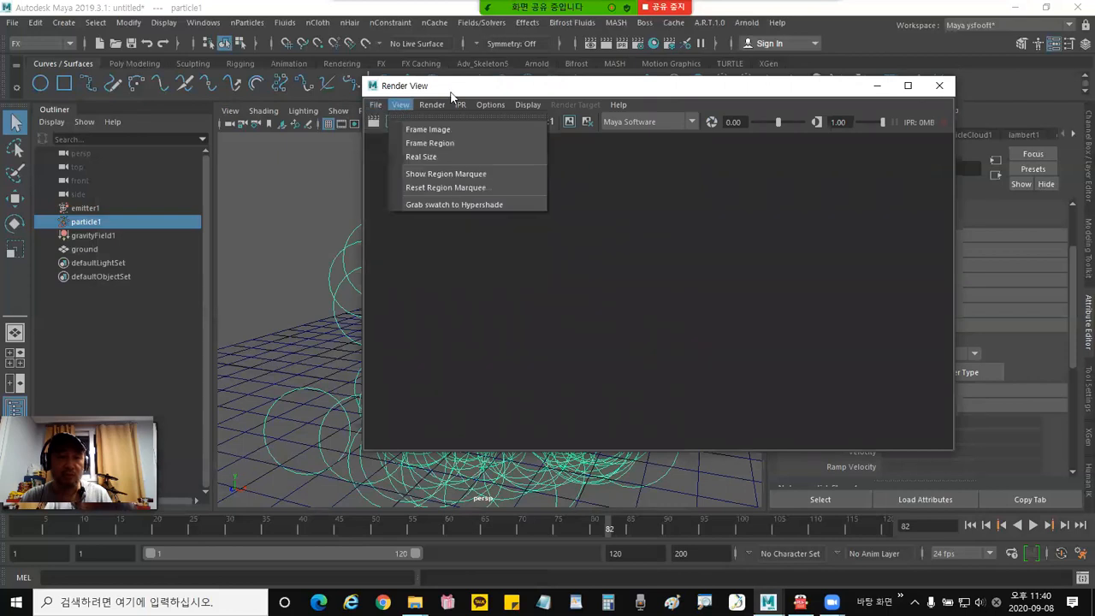
left_click(452, 92)
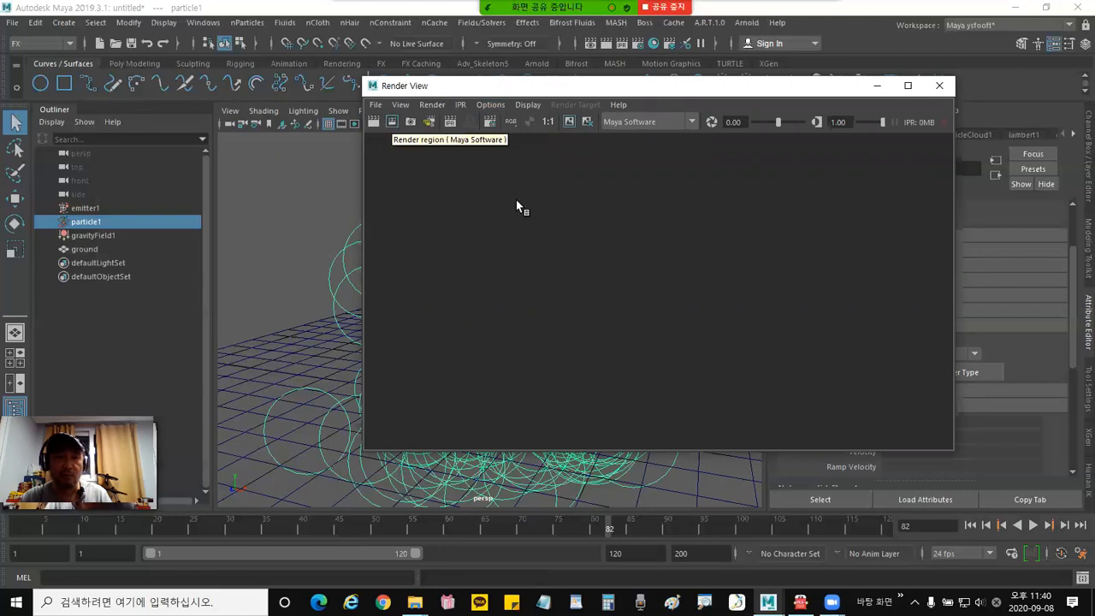
left_click(372, 122)
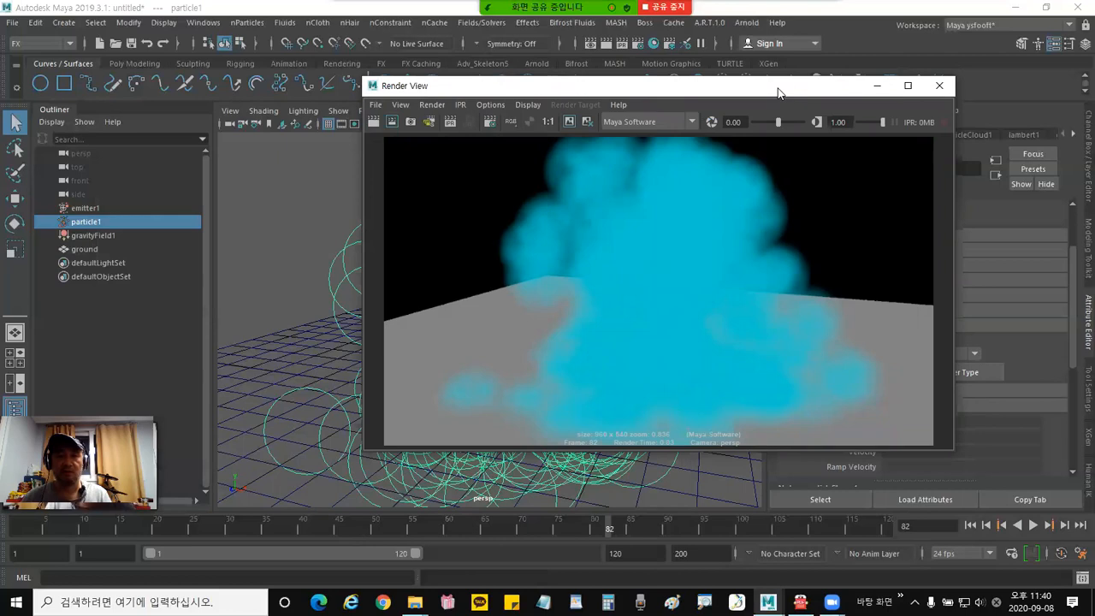
Set the Particle Render Type to Blobby Surface (s/w) and replay the simulation from the first frame to about frame 56.
left_click_drag(778, 92, 536, 116)
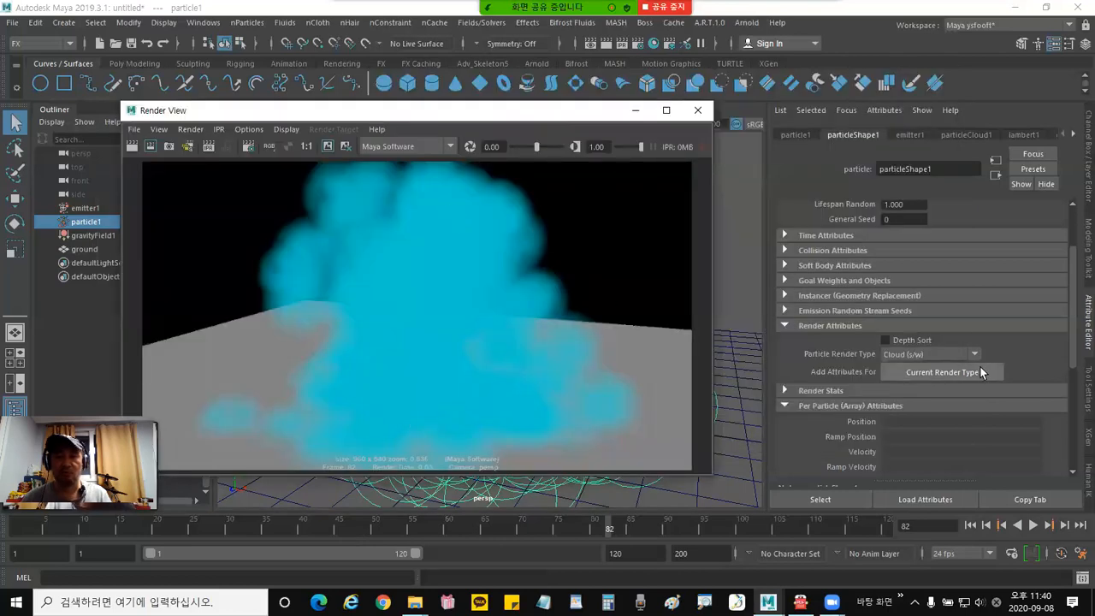
left_click(960, 355)
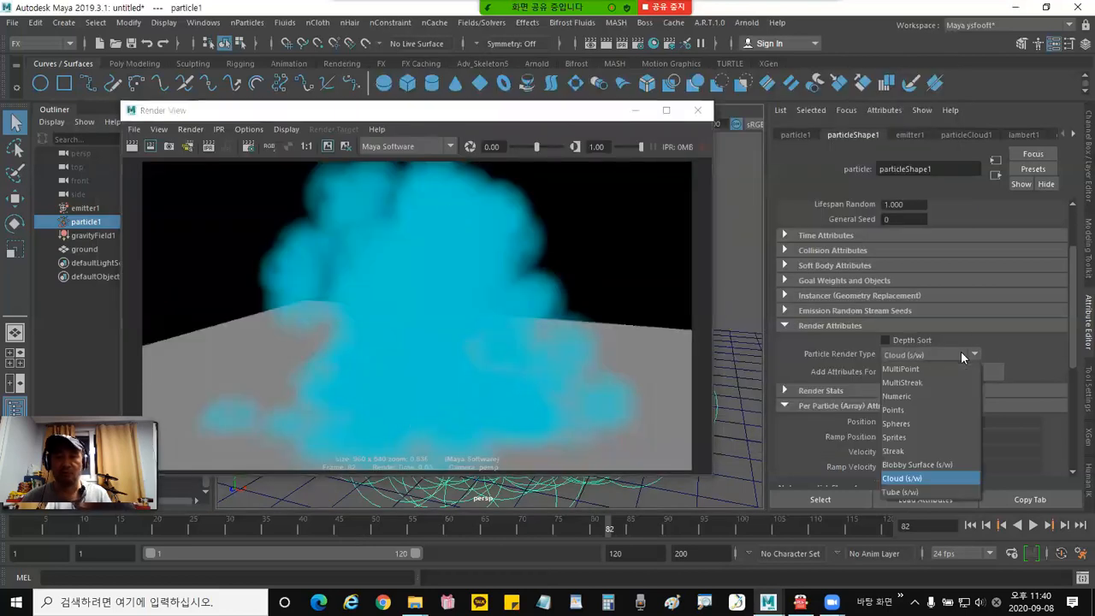
left_click(933, 463)
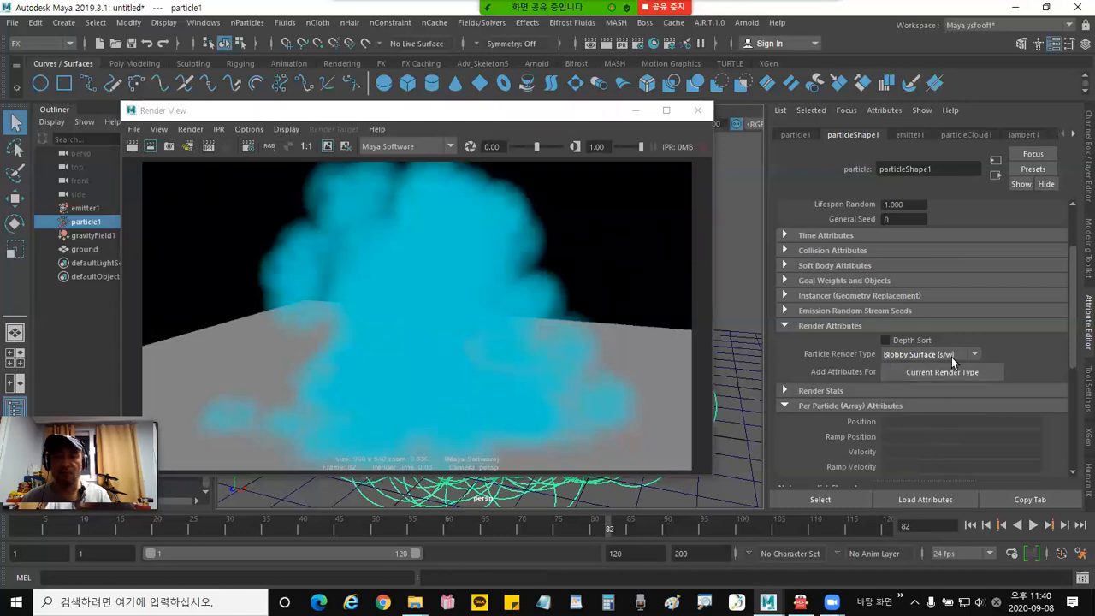
left_click(970, 526)
left_click(1032, 526)
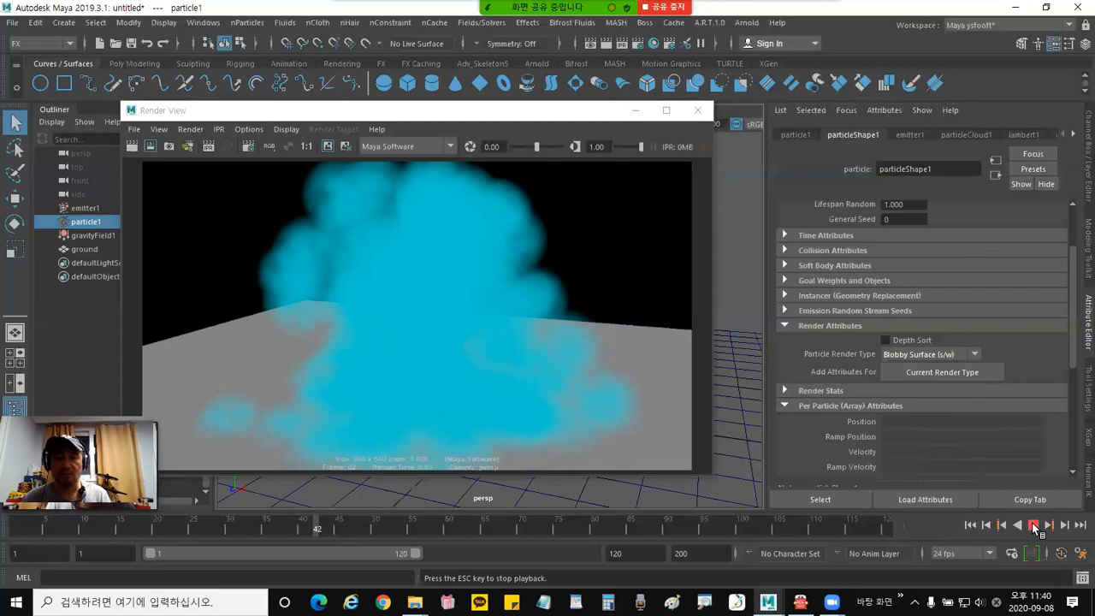
left_click(1032, 526)
Render the current frame of the blobby surface particles with Maya Software.
left_click(586, 122)
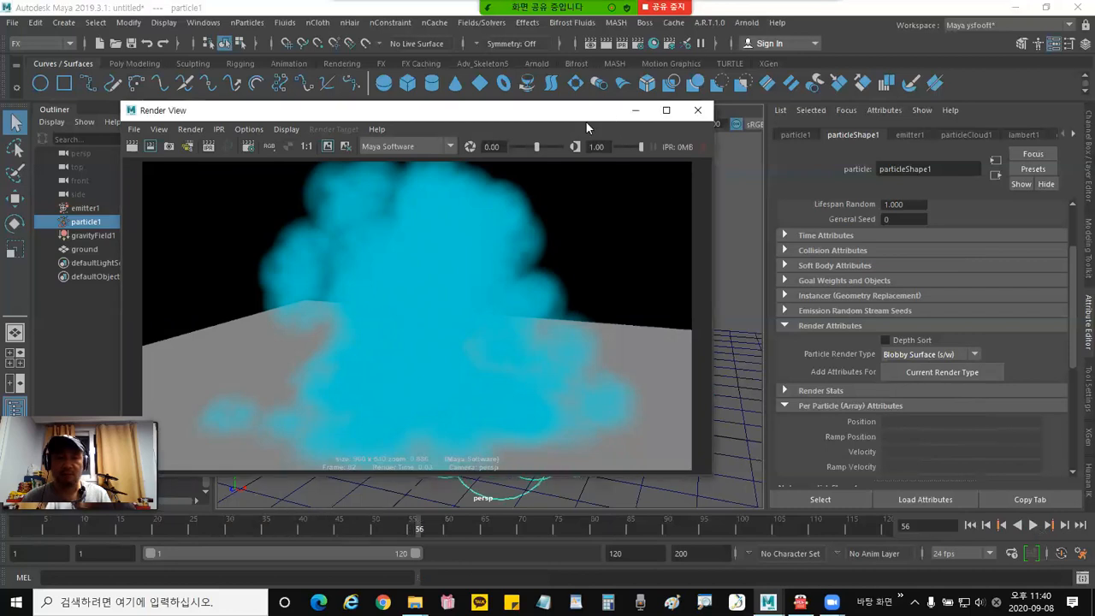
left_click_drag(586, 123, 677, 119)
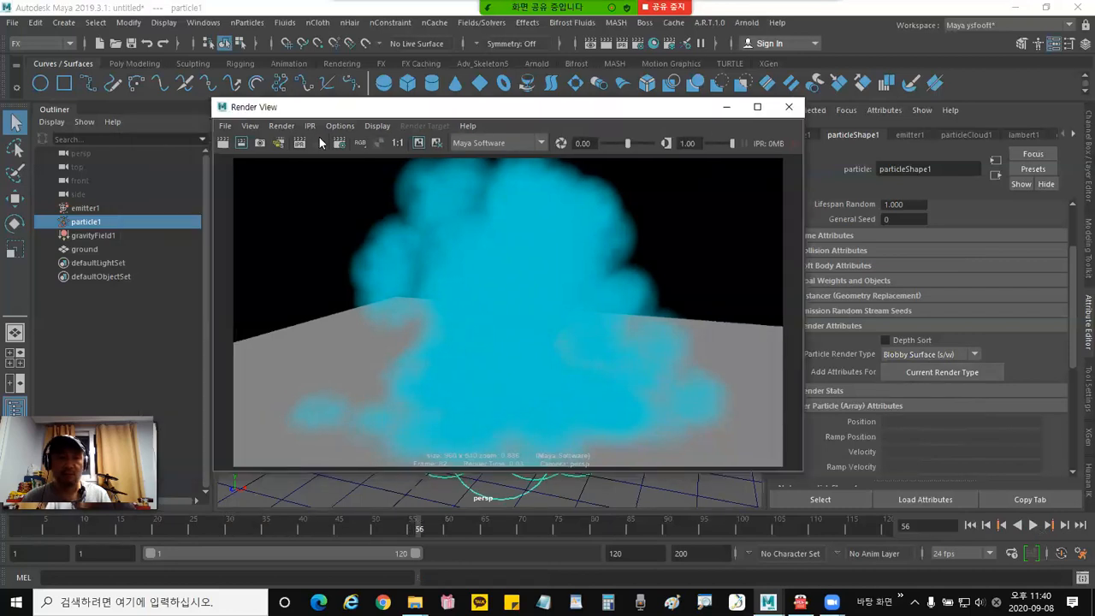
left_click(223, 143)
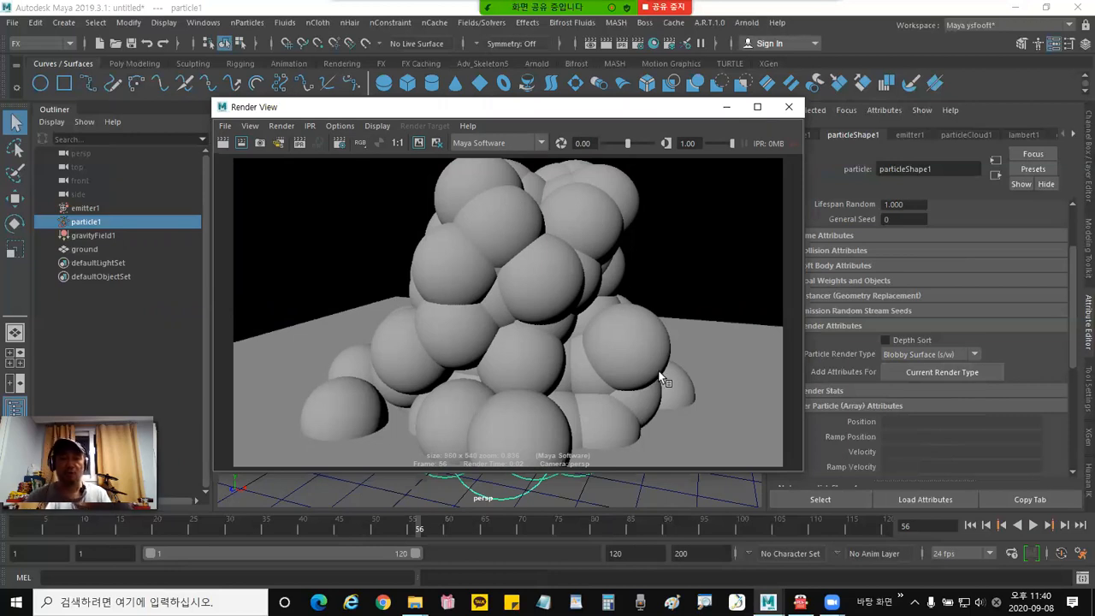
Set the Particle Render Type to Spheres and replay the simulation from the first frame to about frame 81.
left_click_drag(659, 102, 661, 149)
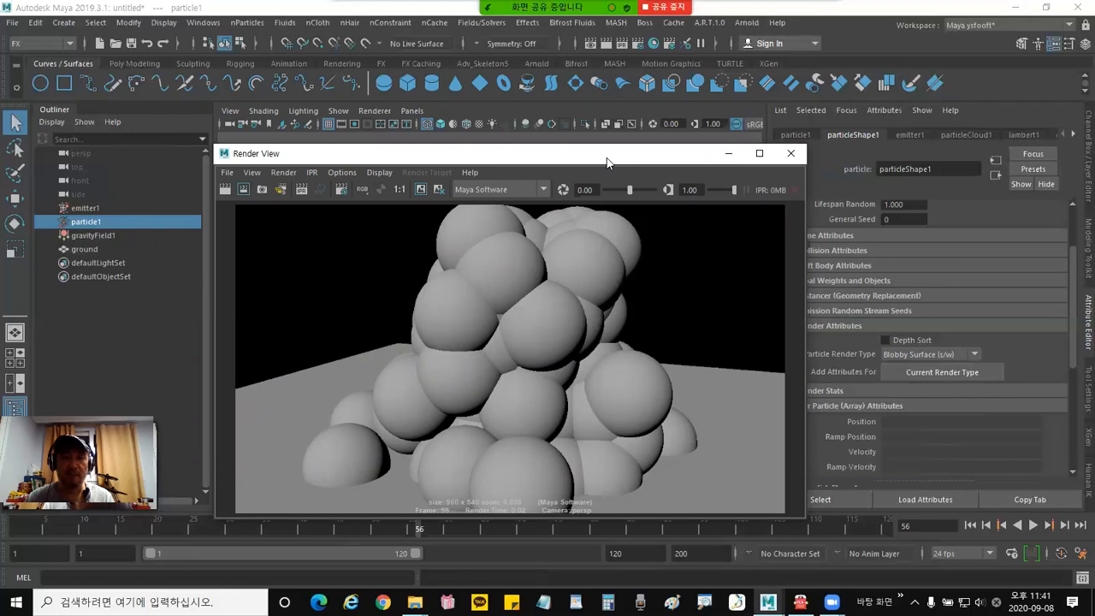
left_click(952, 354)
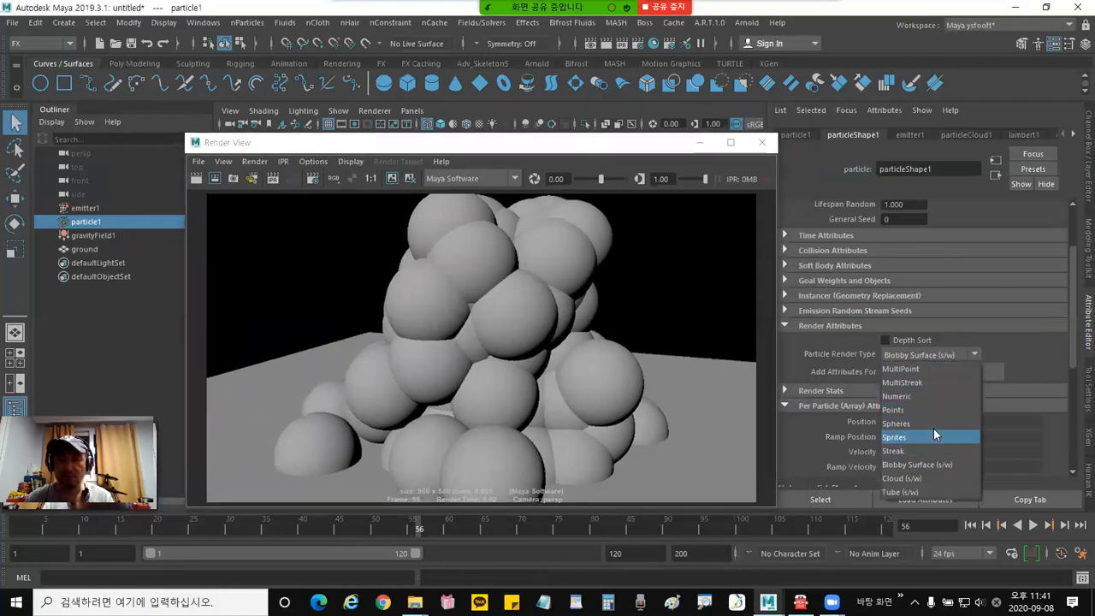
left_click(933, 424)
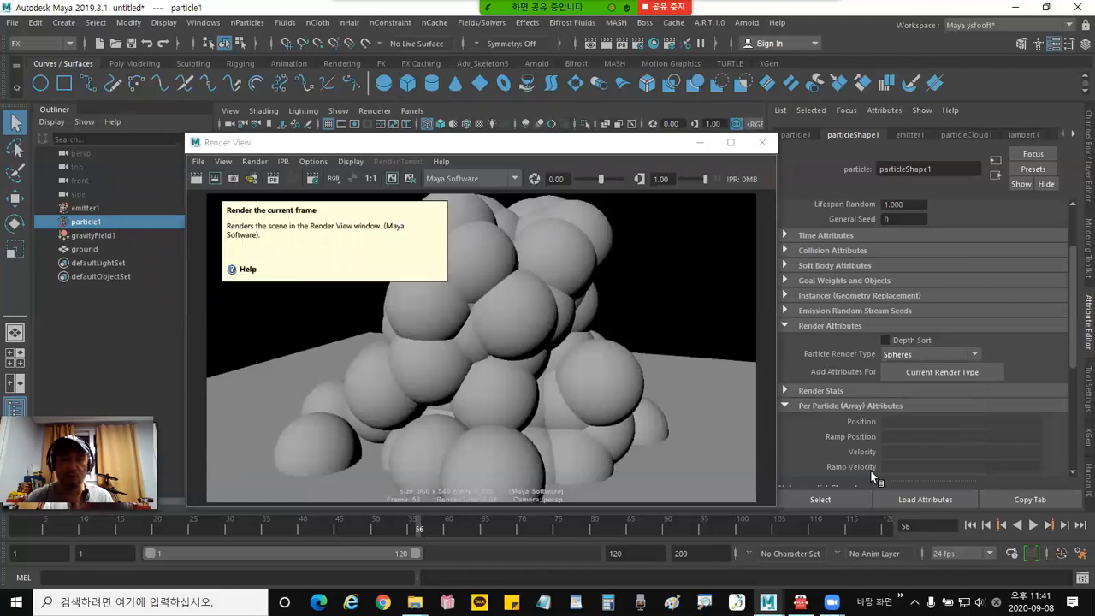
left_click(970, 525)
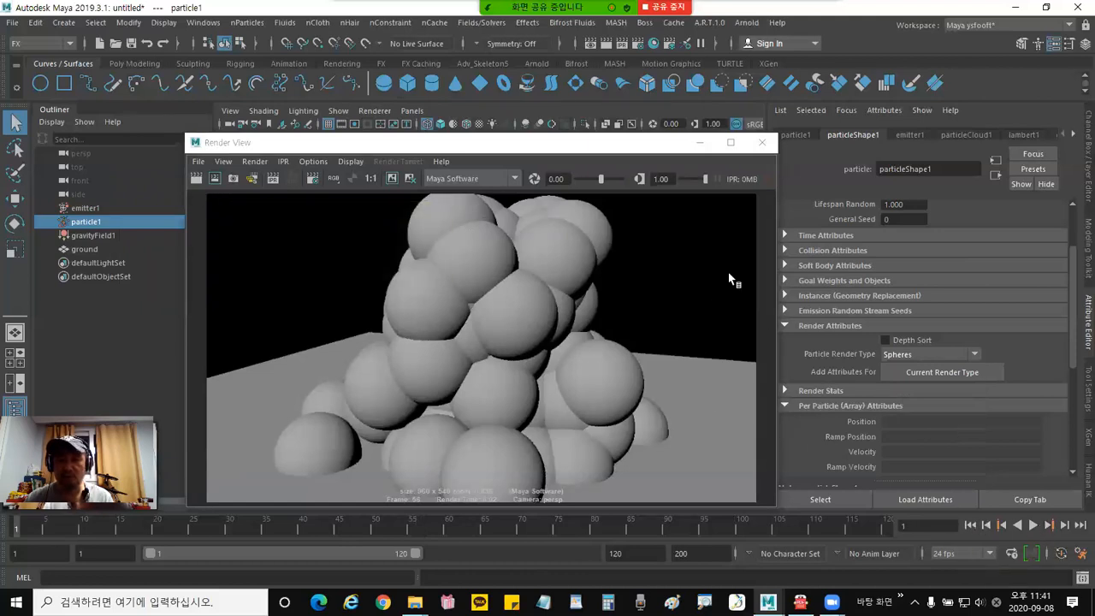
left_click_drag(647, 148, 655, 460)
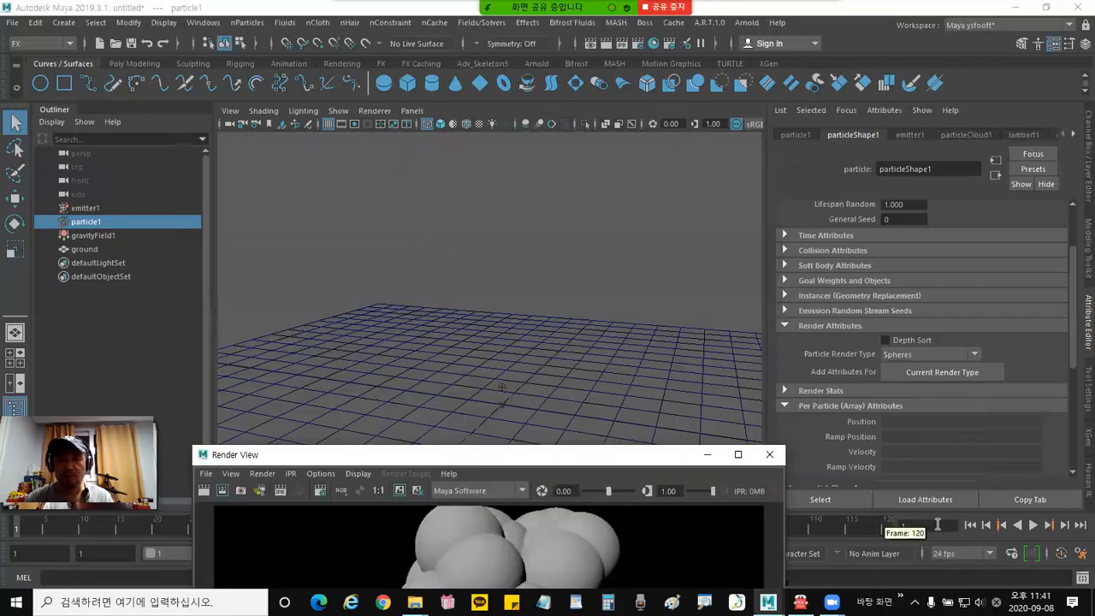
left_click(1032, 525)
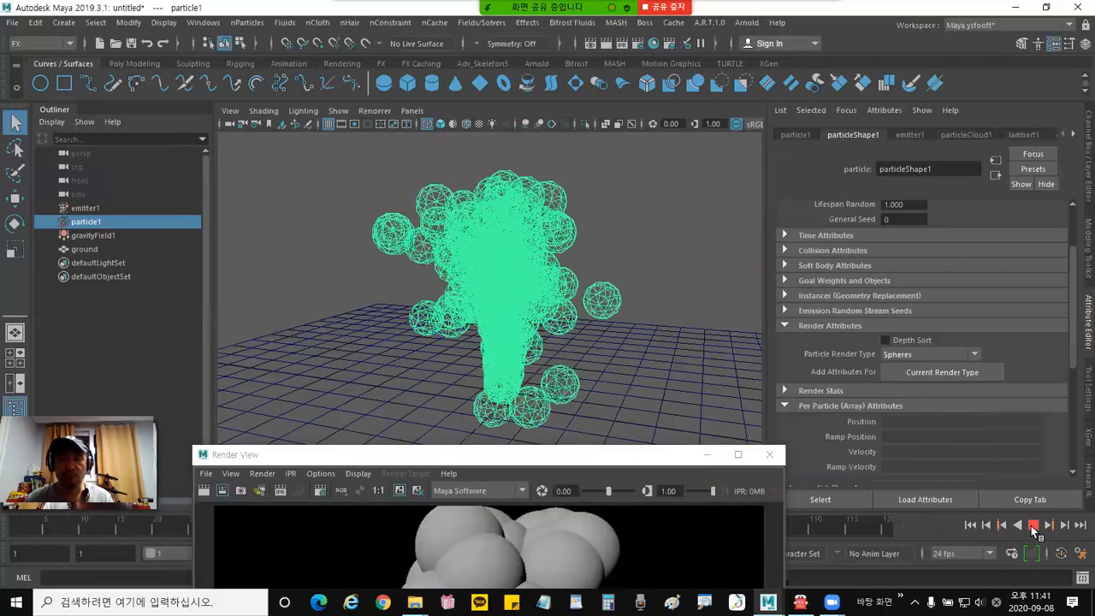
left_click(1032, 525)
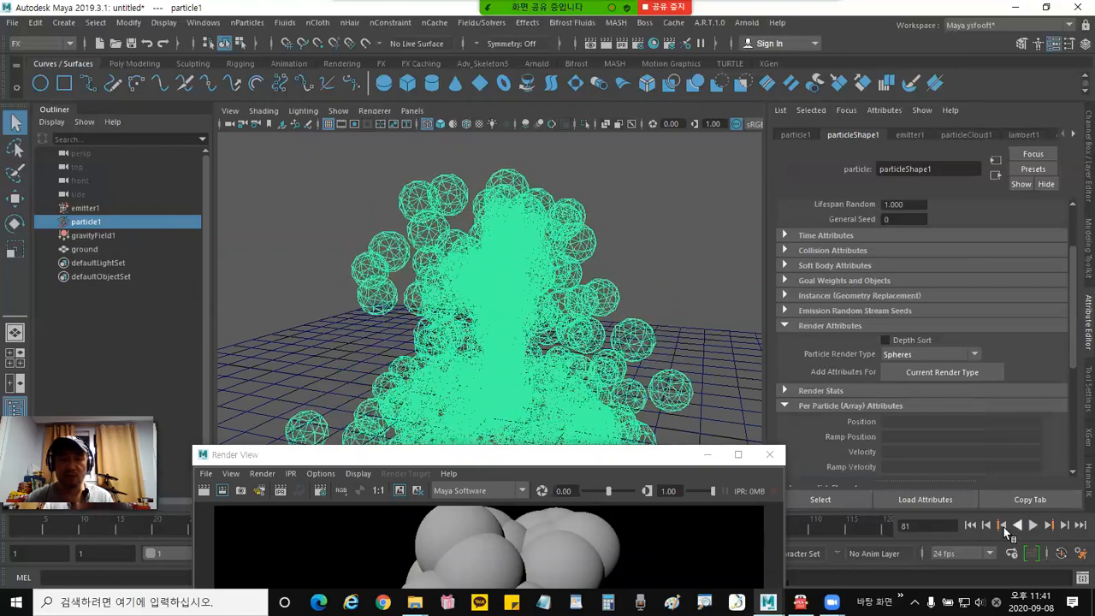
Try to render the sphere particles at the current frame with the Maya Software renderer.
left_click_drag(655, 450, 693, 99)
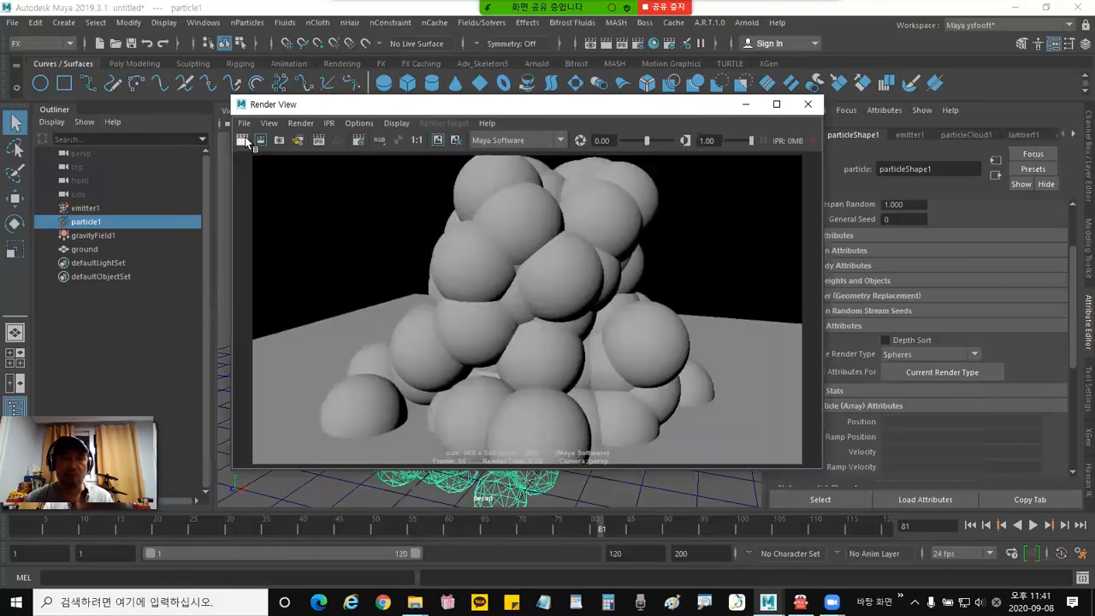
left_click(244, 141)
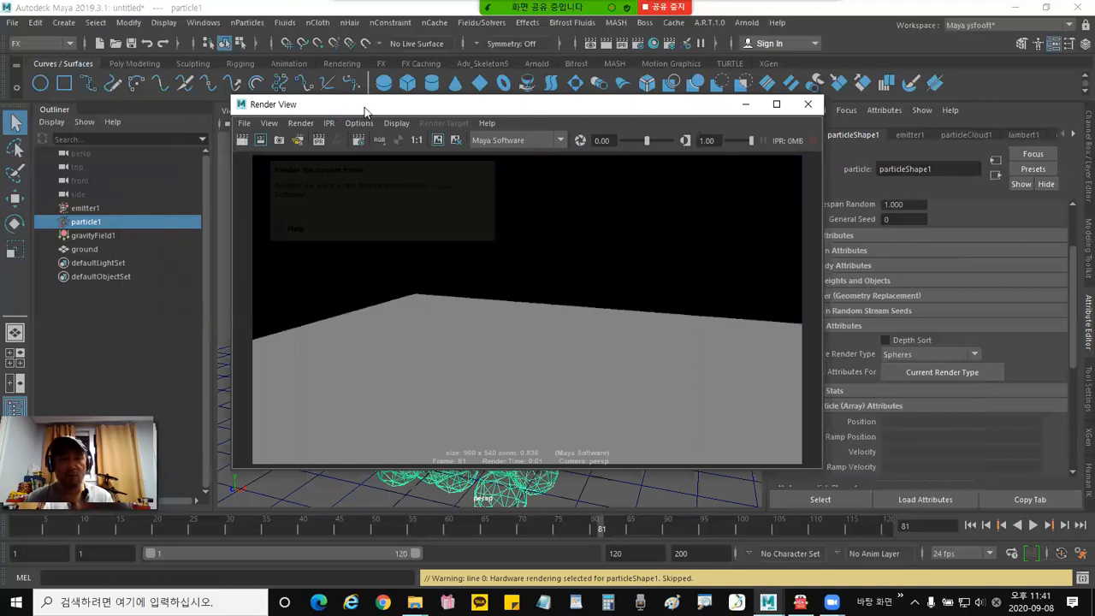
left_click_drag(363, 108, 264, 138)
Keep the Spheres render type, switch the renderer to Maya Hardware 2.0 and render the current frame.
left_click(973, 354)
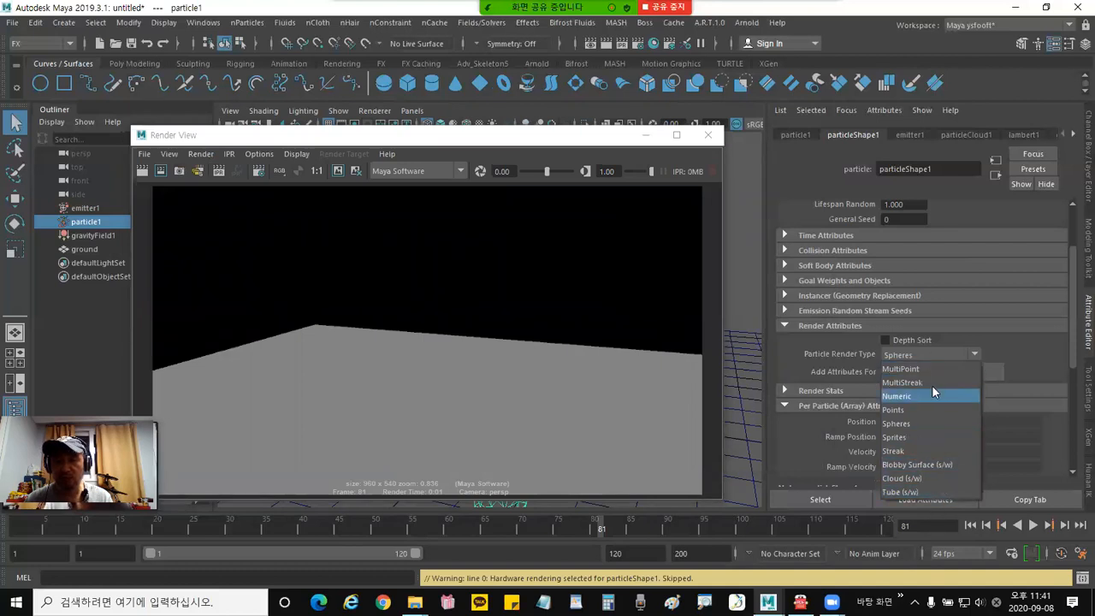
left_click(926, 425)
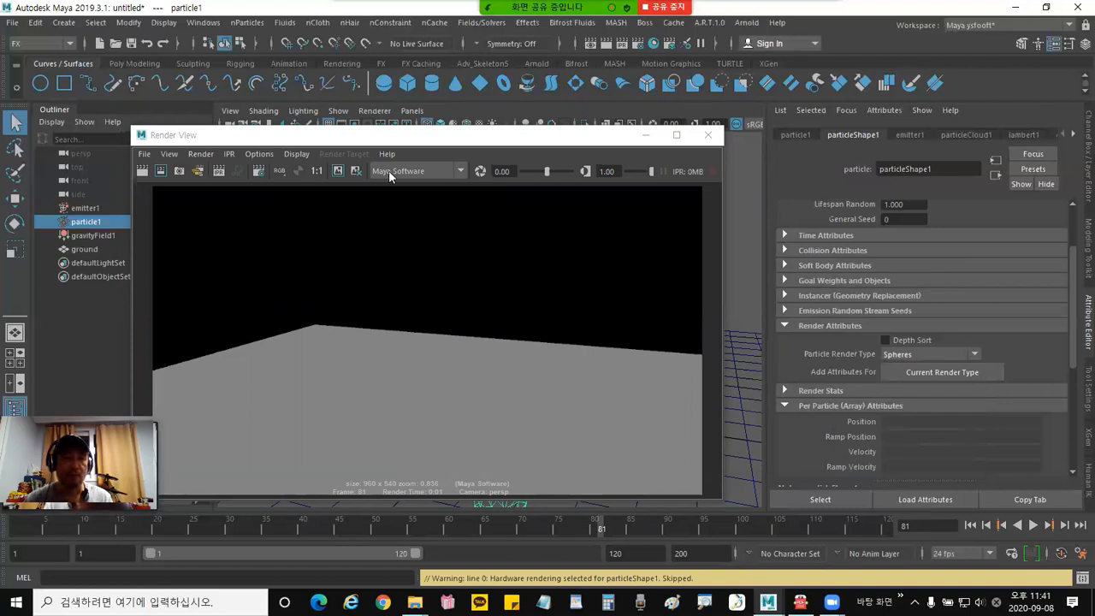
left_click(427, 170)
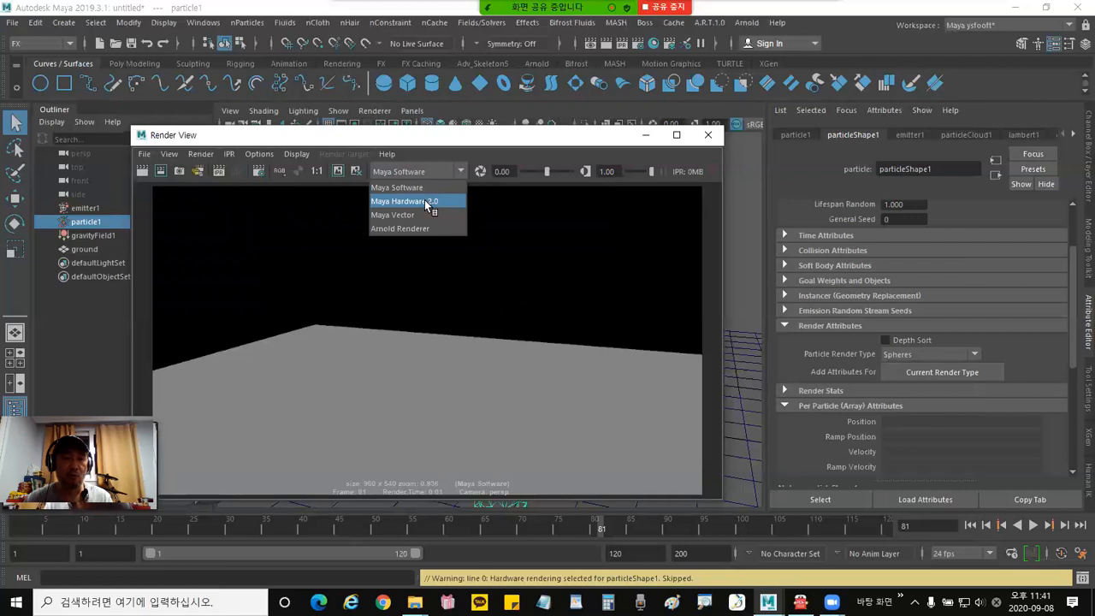
left_click(428, 202)
left_click(142, 171)
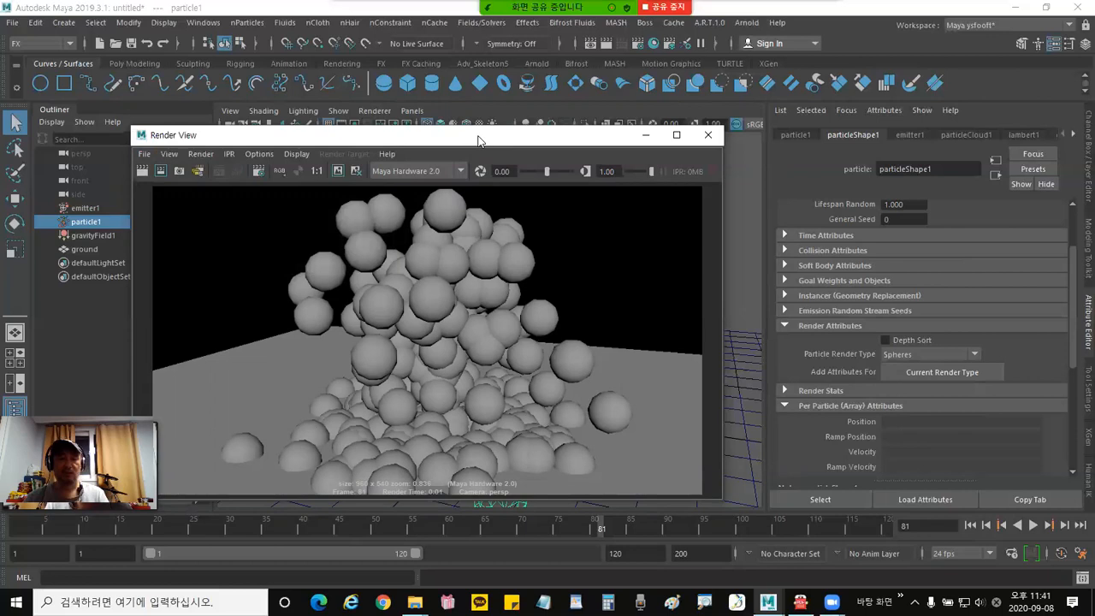
Add the attributes of the current Spheres render type to particleShape1.
left_click_drag(479, 140, 495, 148)
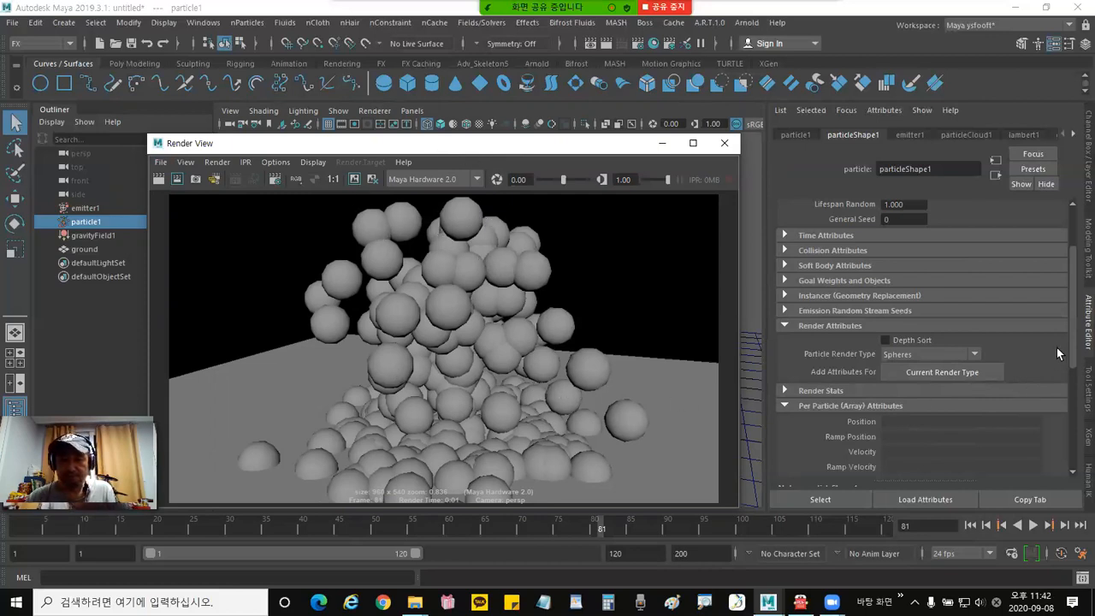
scroll(1074, 358, "down", 1)
scroll(1074, 357, "down", 1)
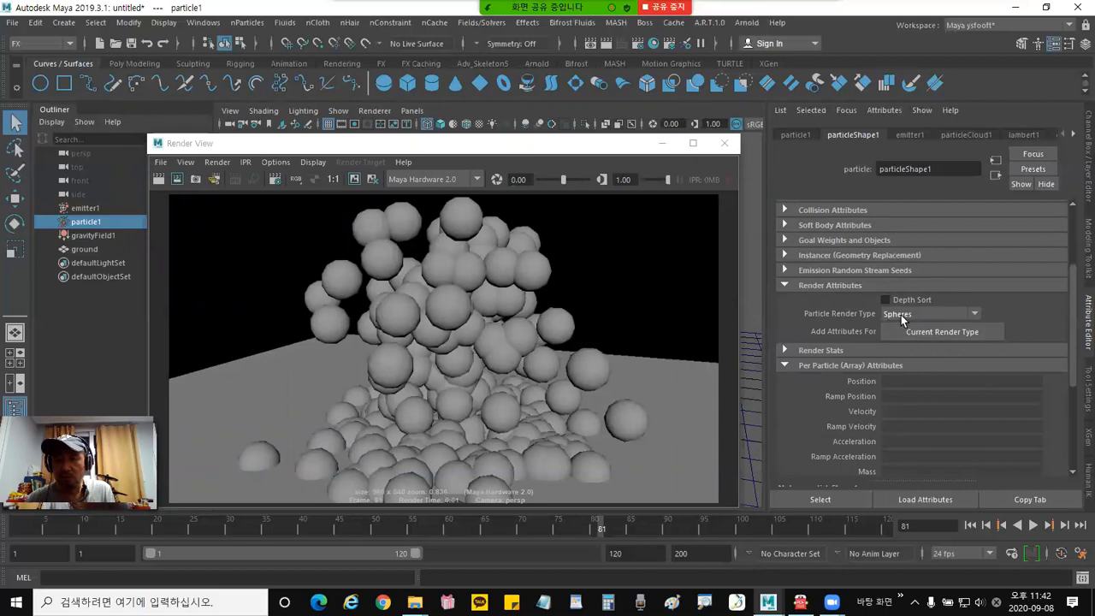
left_click(921, 335)
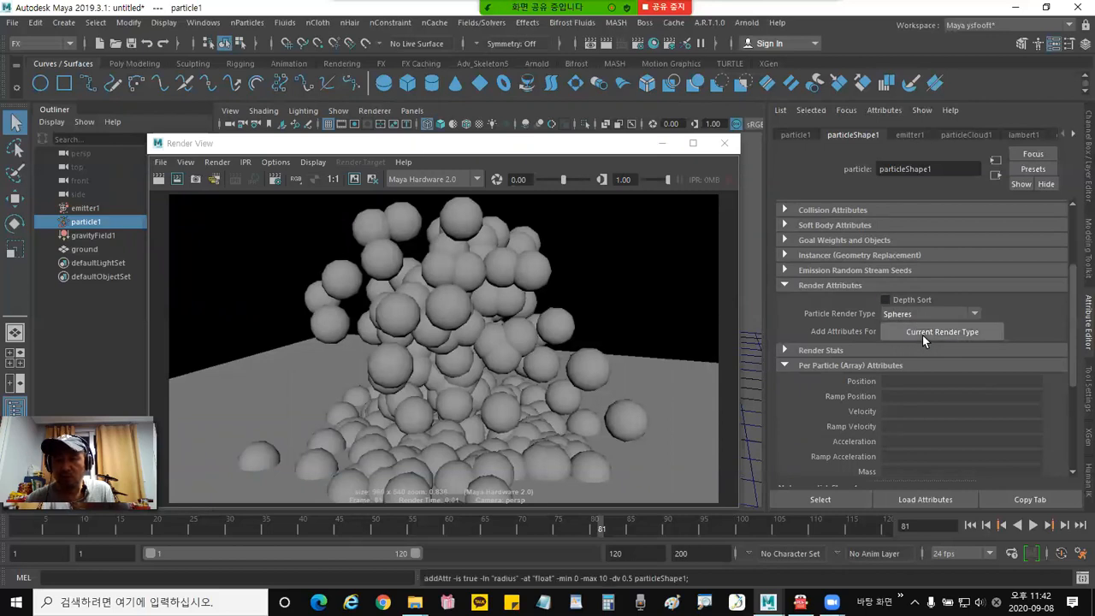
Set the radius of the sphere particles to 0.2 and uncover the viewport to see them.
left_click(907, 350)
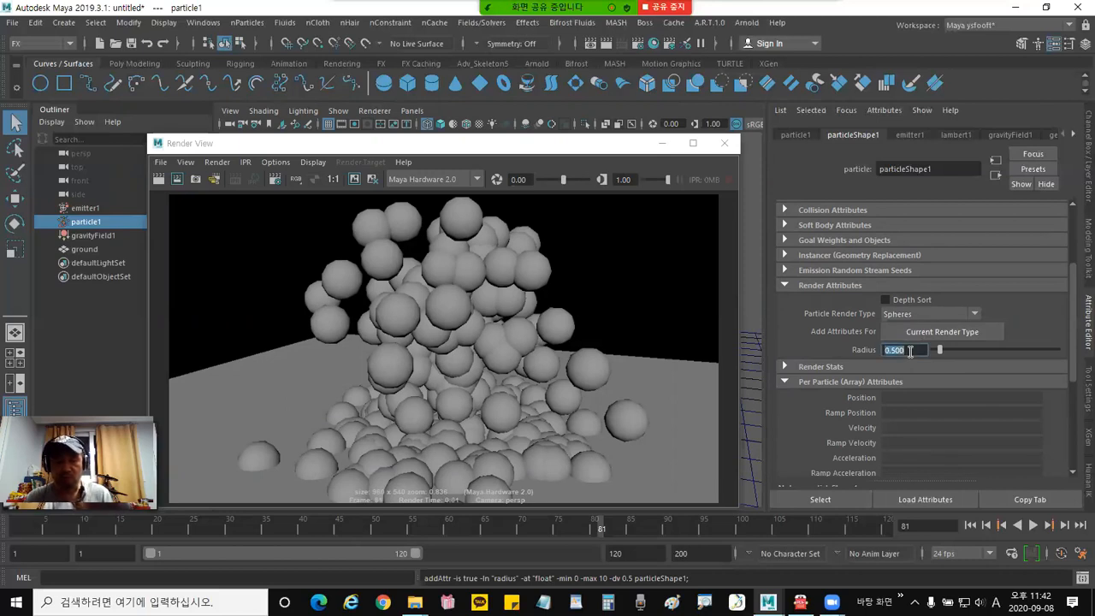
key("BackSpace")
type("2")
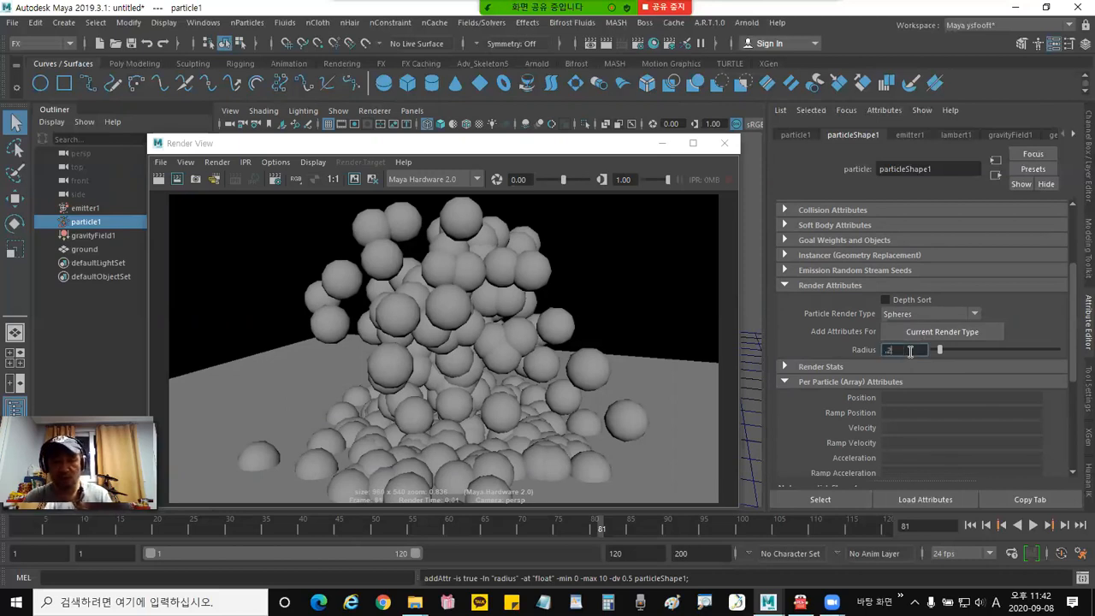
key("Return")
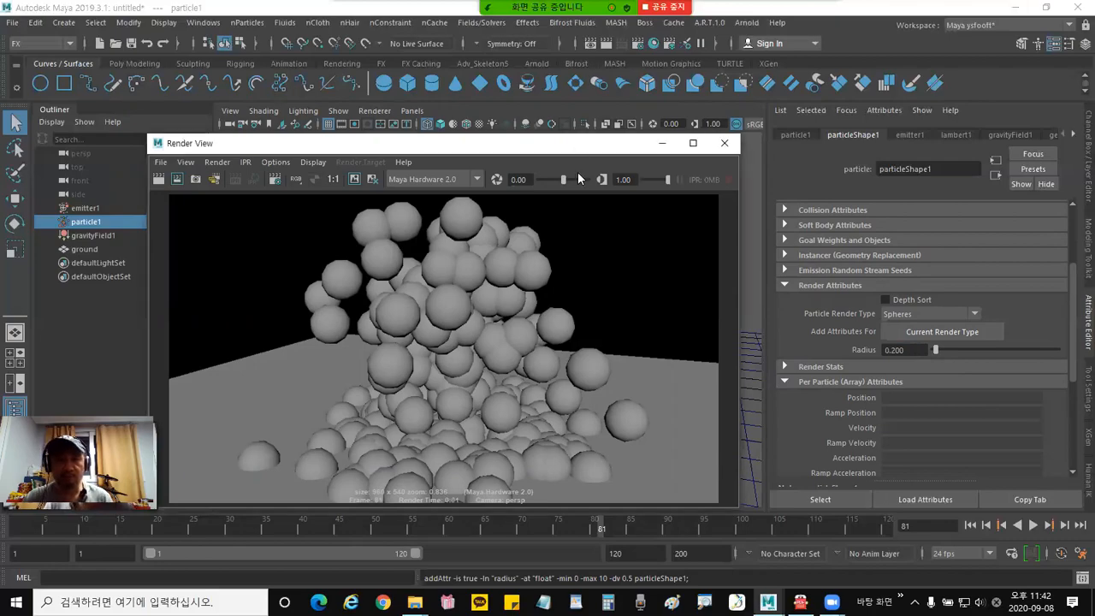
left_click_drag(461, 143, 468, 467)
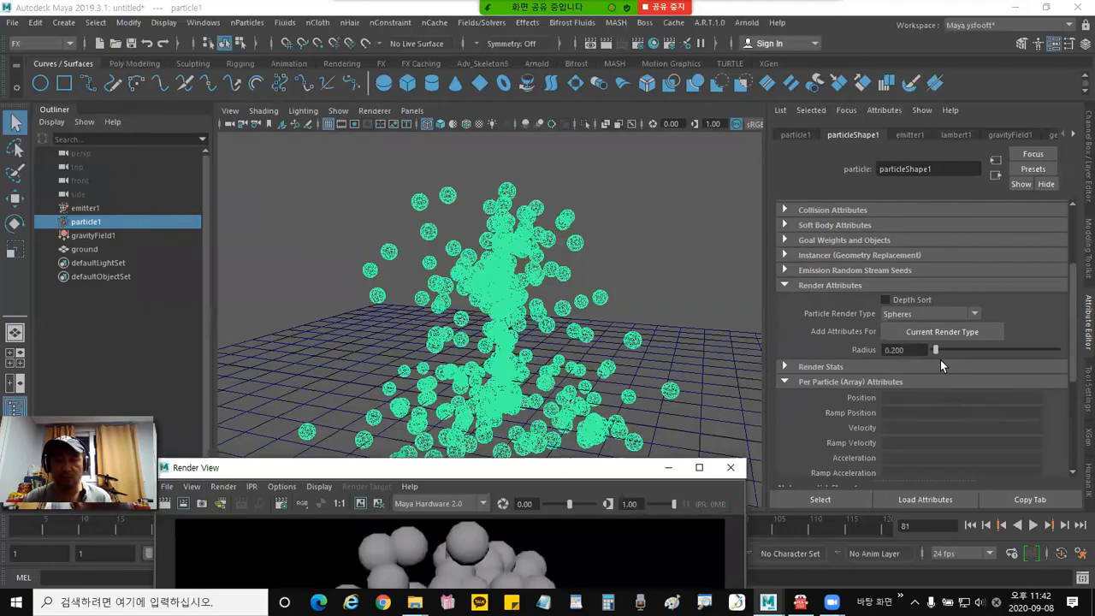
left_click_drag(956, 347, 777, 346)
type(".")
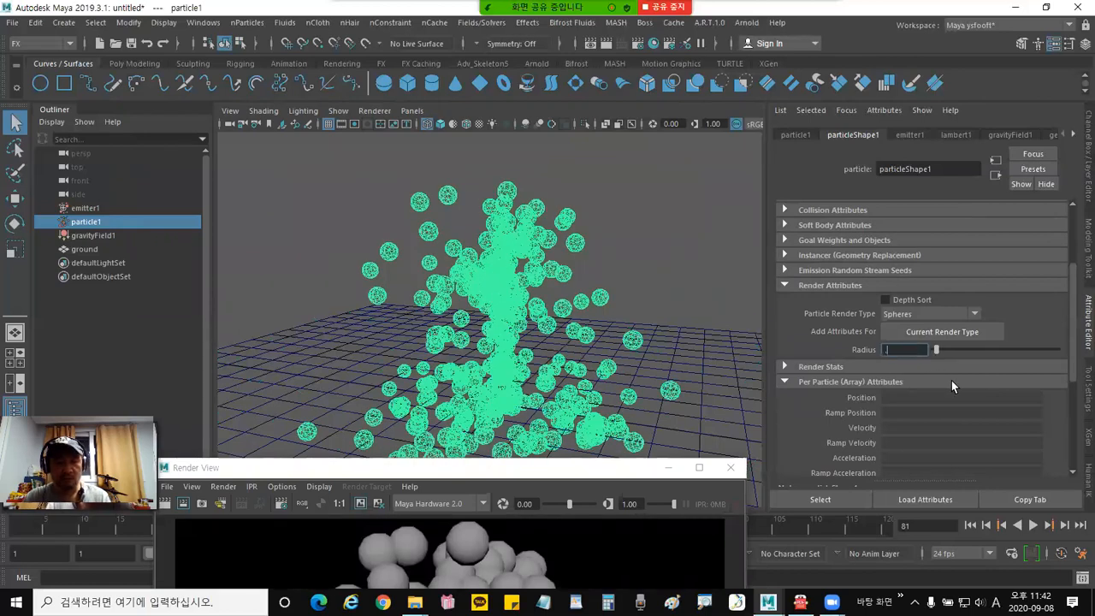
type("2")
key("Return")
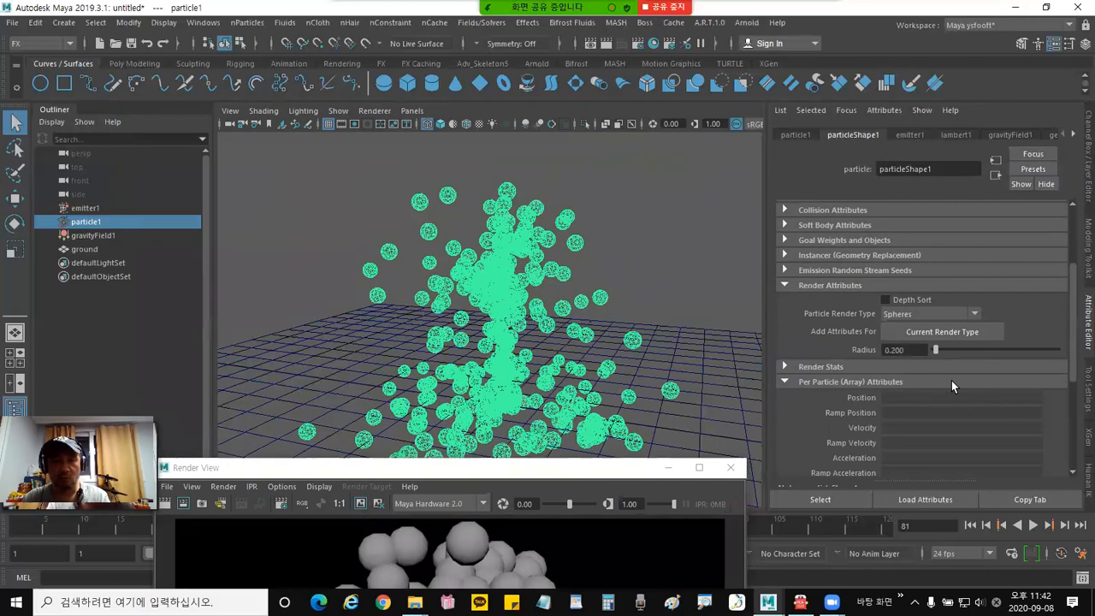
Replay the particle simulation from the first frame to about frame 70.
left_click_drag(613, 470, 571, 466)
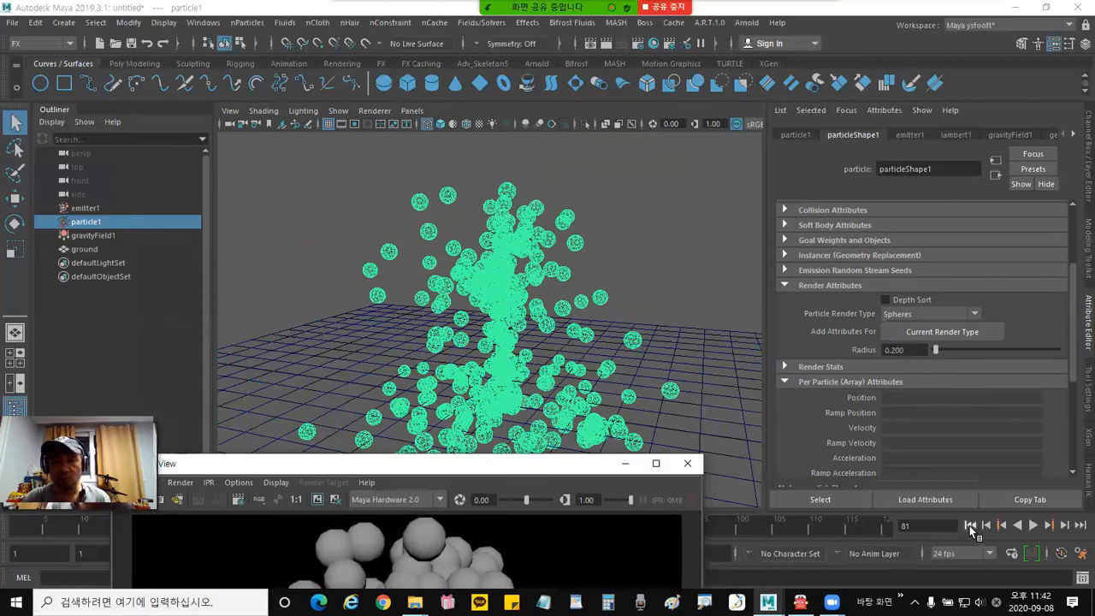
left_click(969, 525)
left_click(1034, 525)
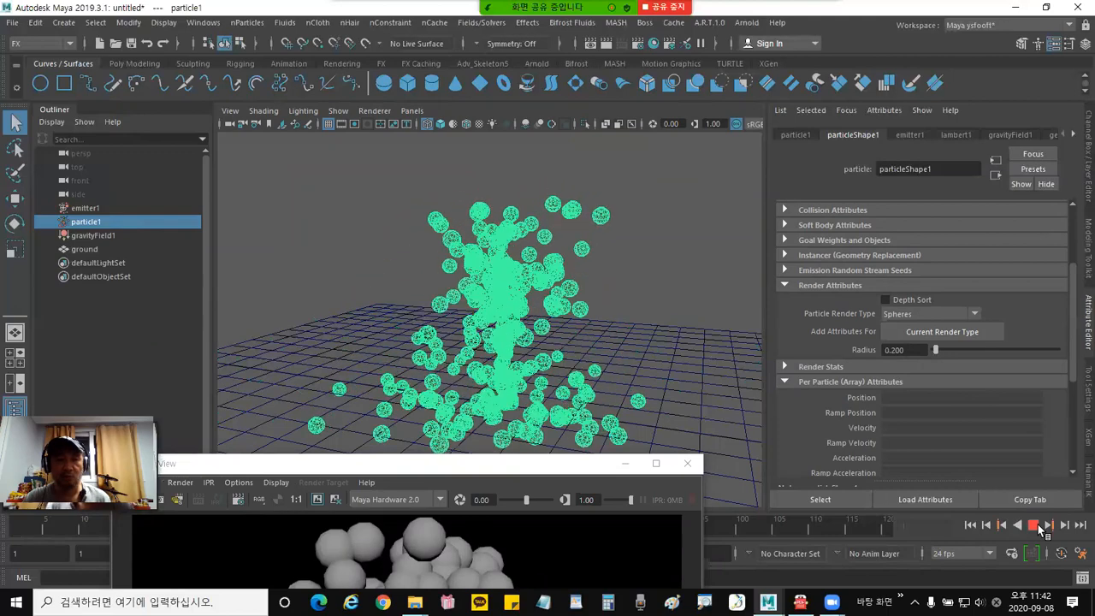
left_click(1034, 525)
Reduce the sphere radius to 0.1 and replay the simulation from the first frame to frame 120.
double_click(905, 351)
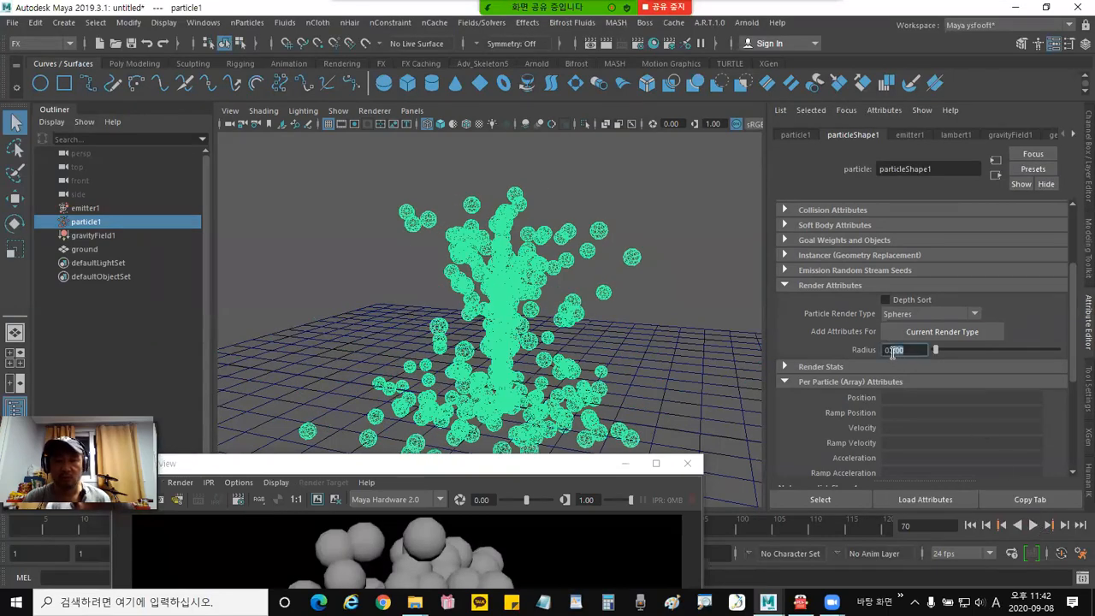
type("0.1")
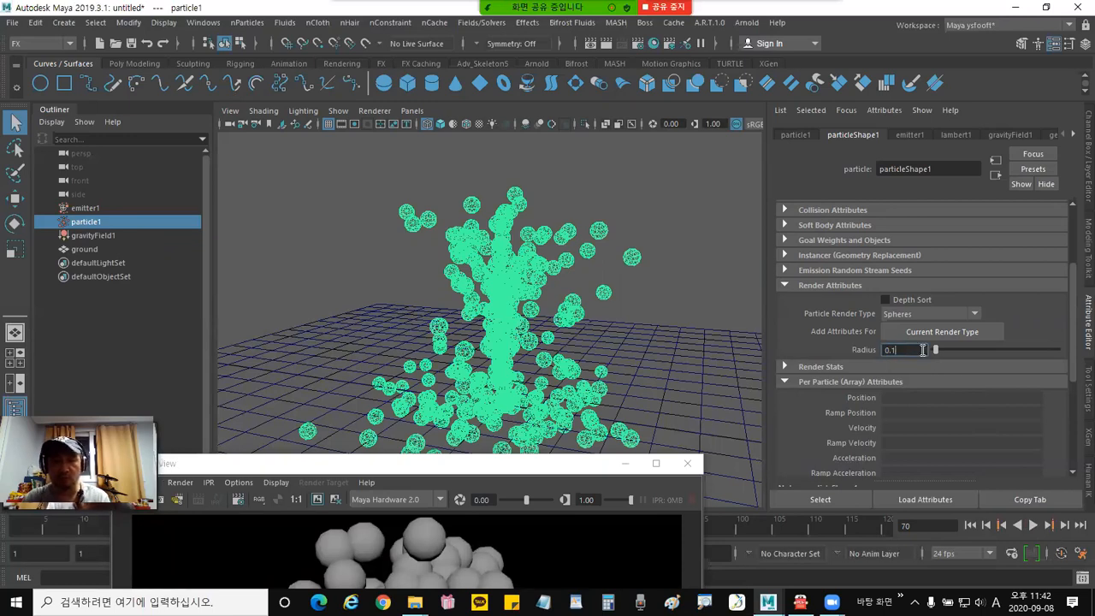
key("Return")
left_click(970, 525)
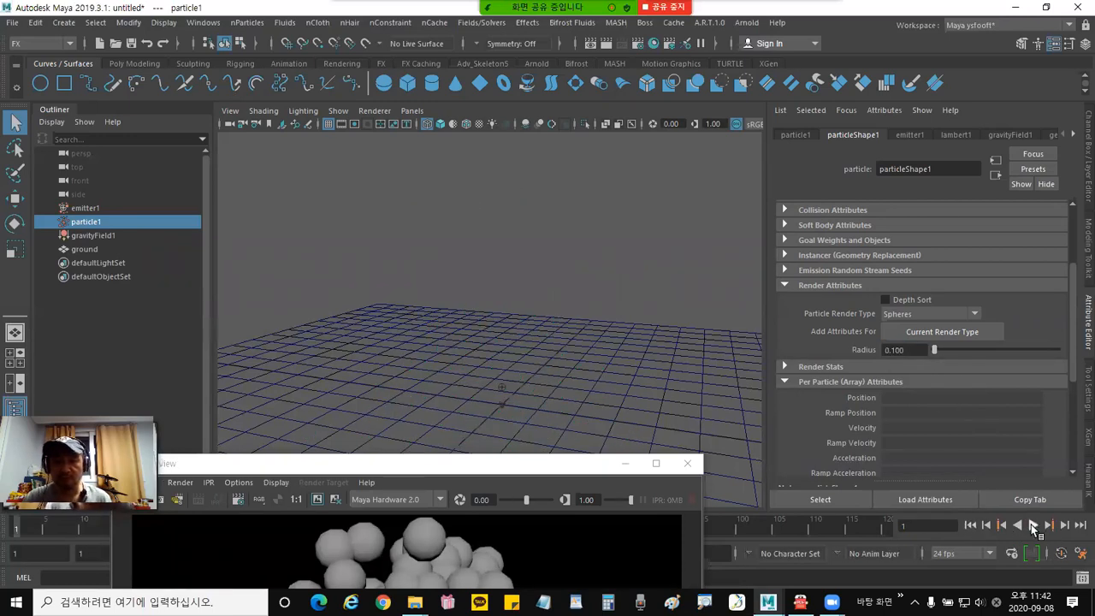
left_click(1032, 525)
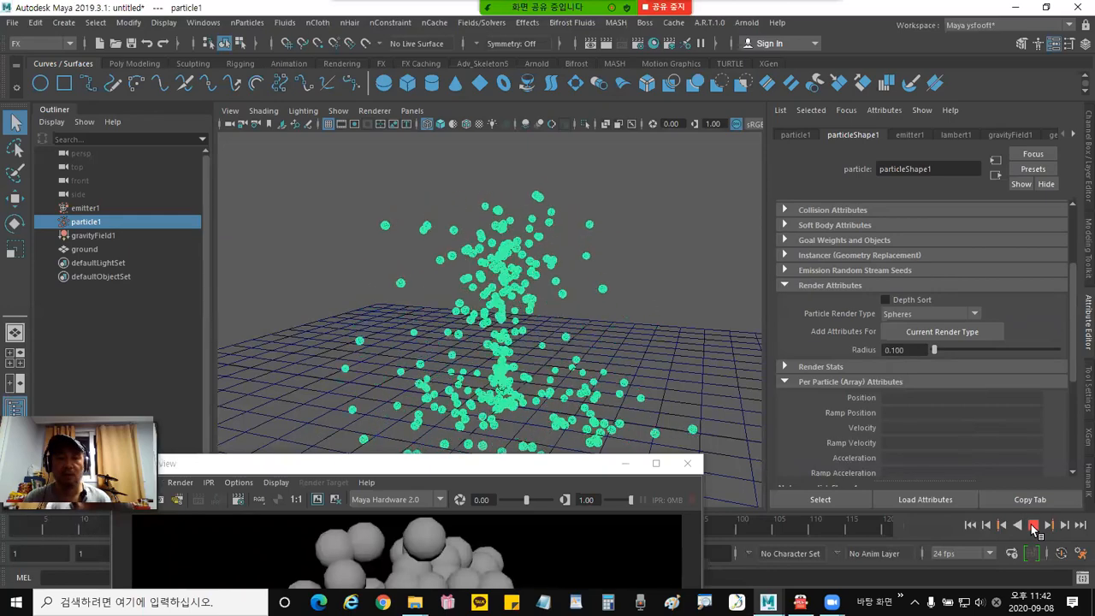
left_click(1032, 525)
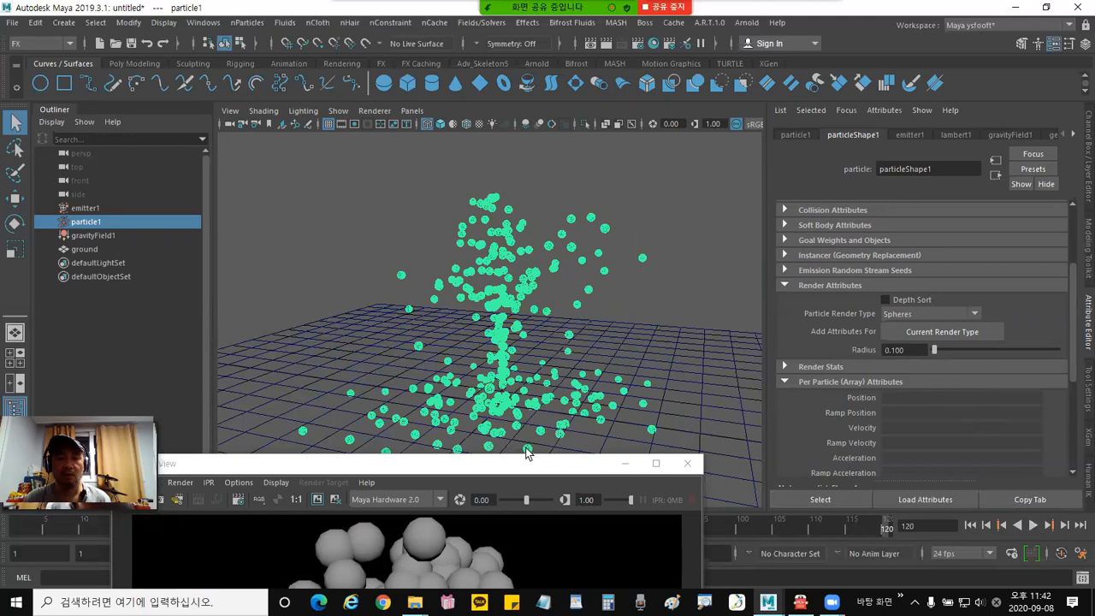
Render the small sphere particles at the current frame with Maya Hardware 2.0 and minimize the Render View.
left_click(530, 465)
left_click_drag(531, 466, 612, 147)
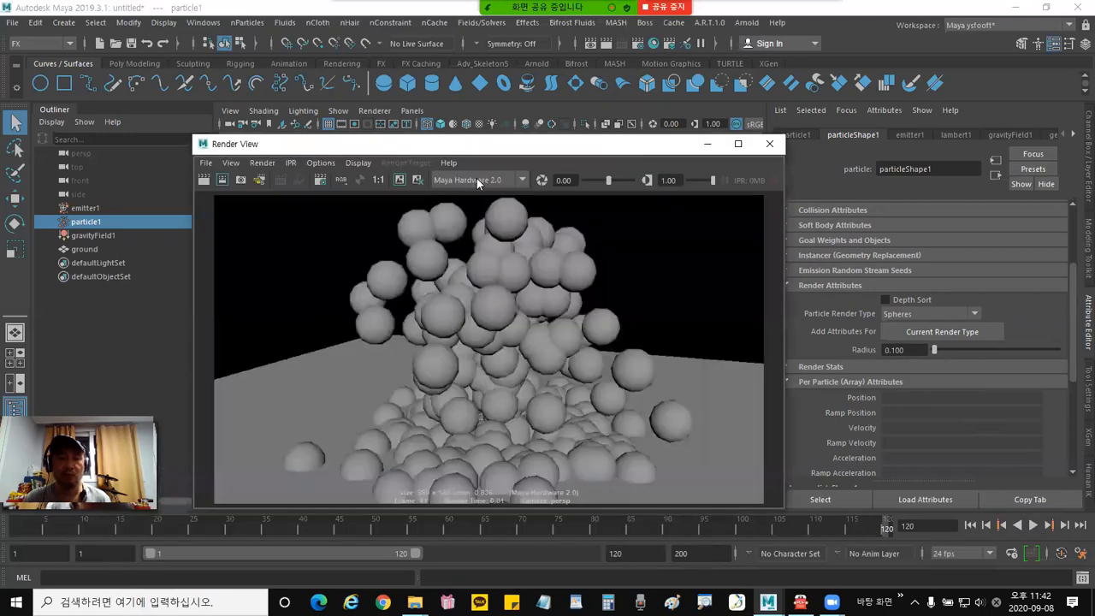
left_click(203, 179)
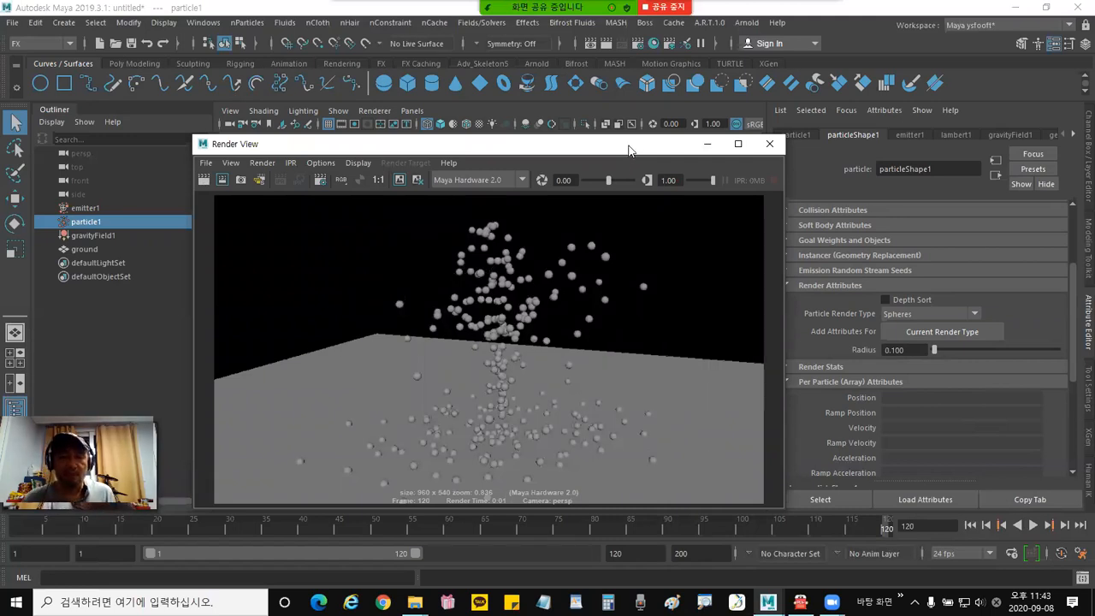
left_click_drag(628, 151, 612, 118)
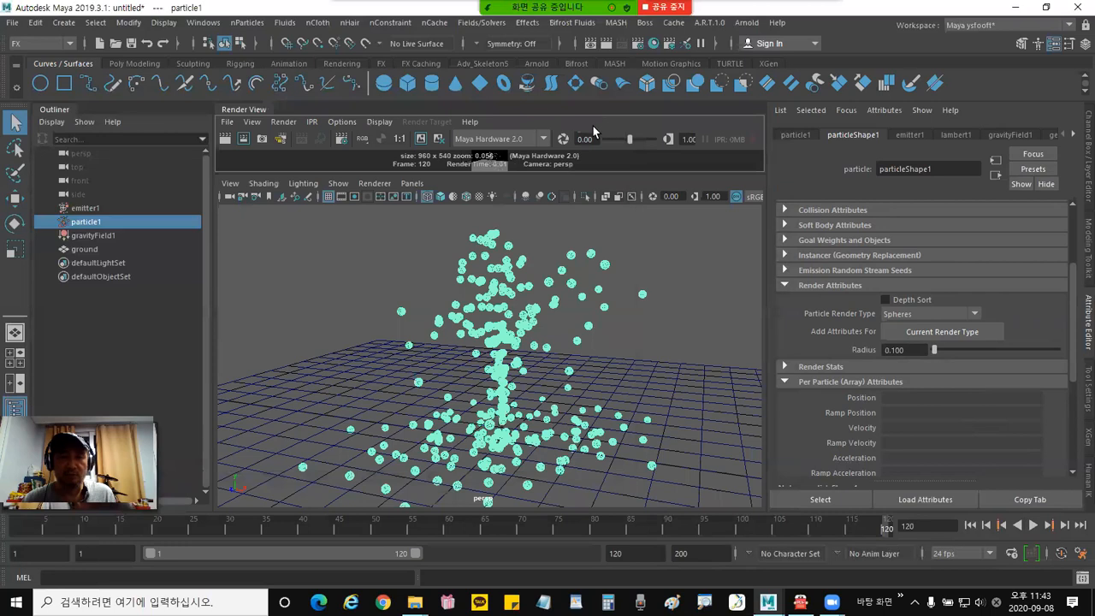
left_click_drag(253, 108, 228, 219)
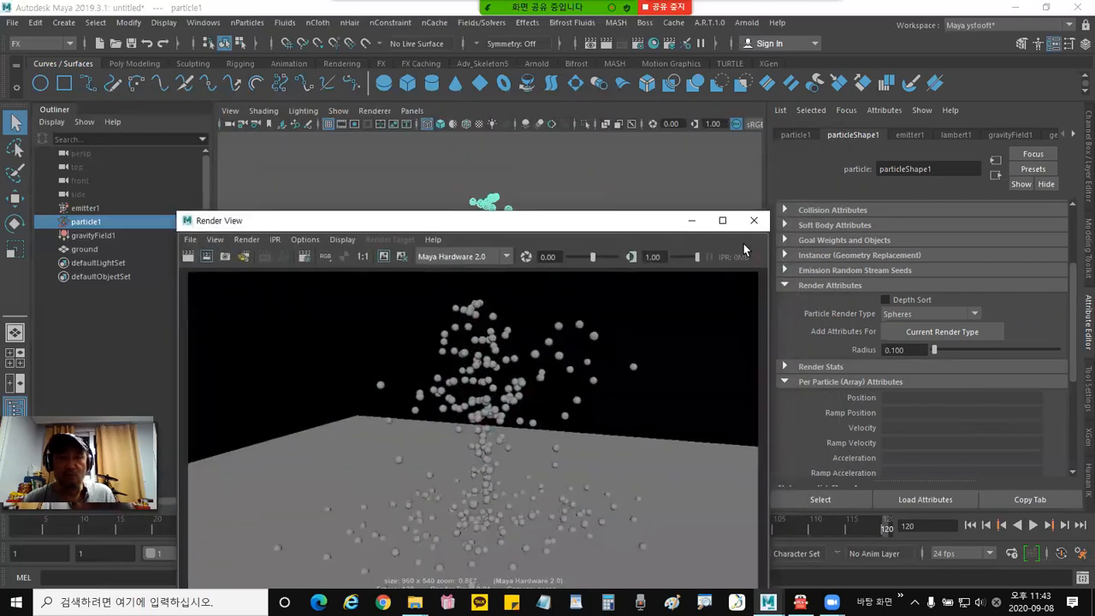
left_click(691, 220)
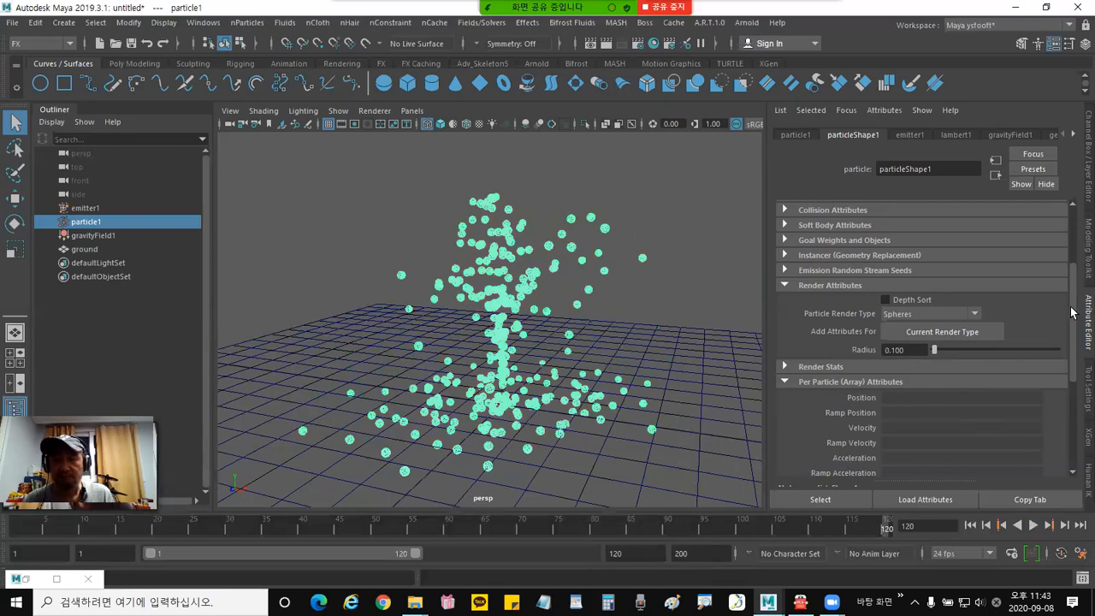
Examine the per-particle, dynamic and lifespan attributes of particleShape1, including Lifespan and Lifespan Random.
left_click_drag(1072, 309, 1073, 325)
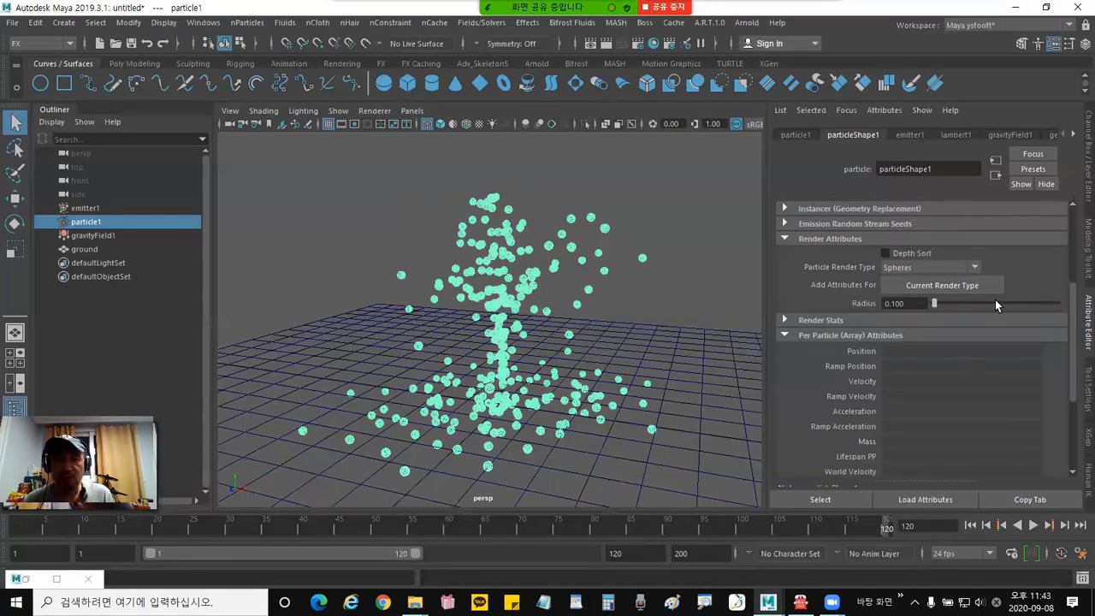
left_click_drag(1074, 309, 1072, 334)
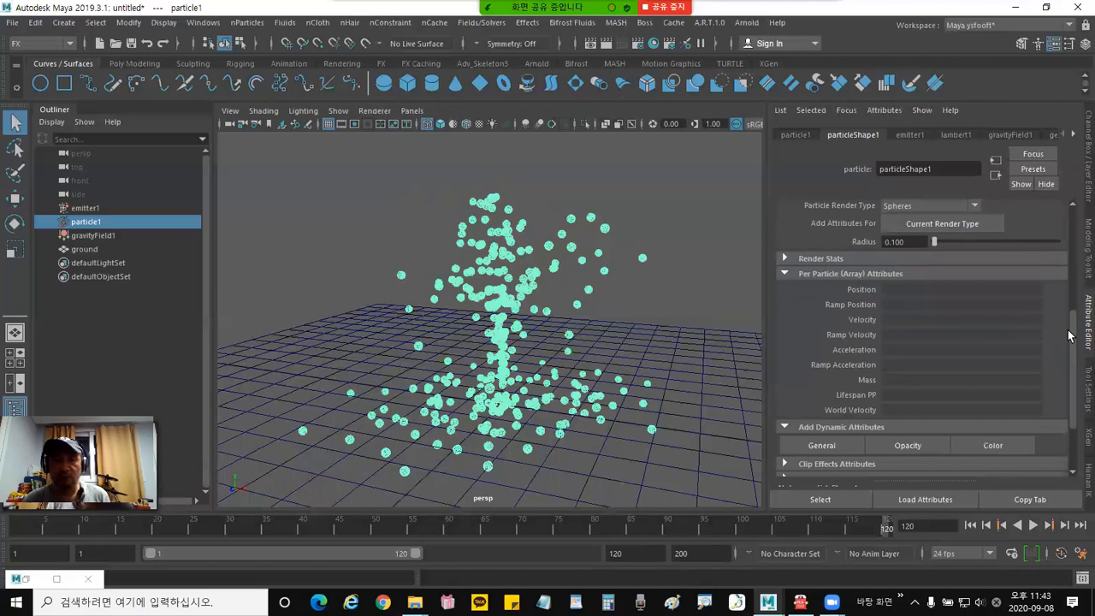
left_click_drag(565, 345, 544, 352, "alt")
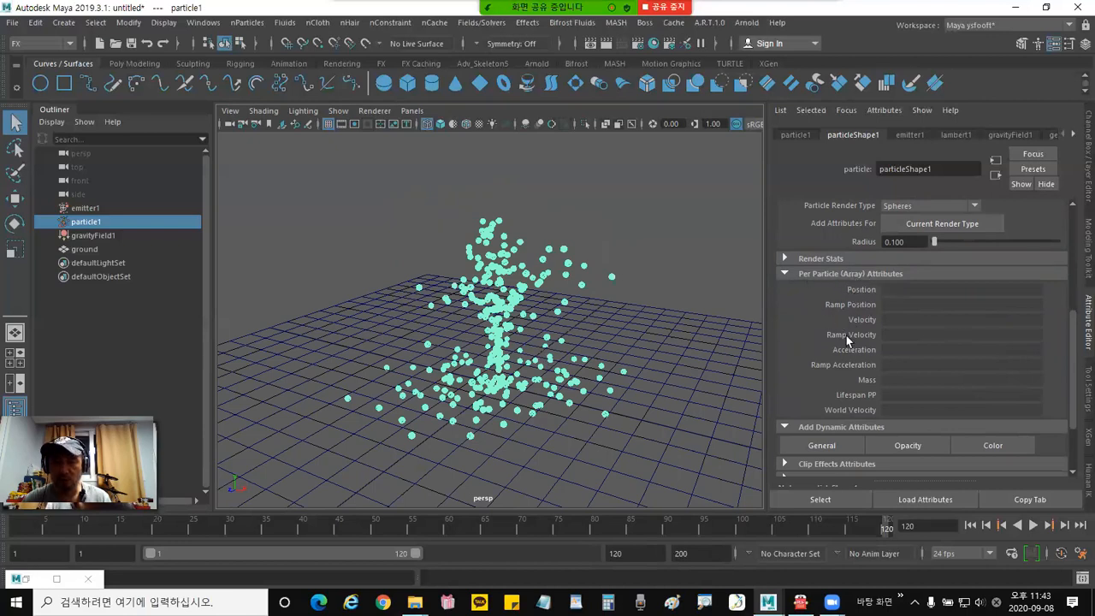
left_click_drag(1075, 349, 1075, 380)
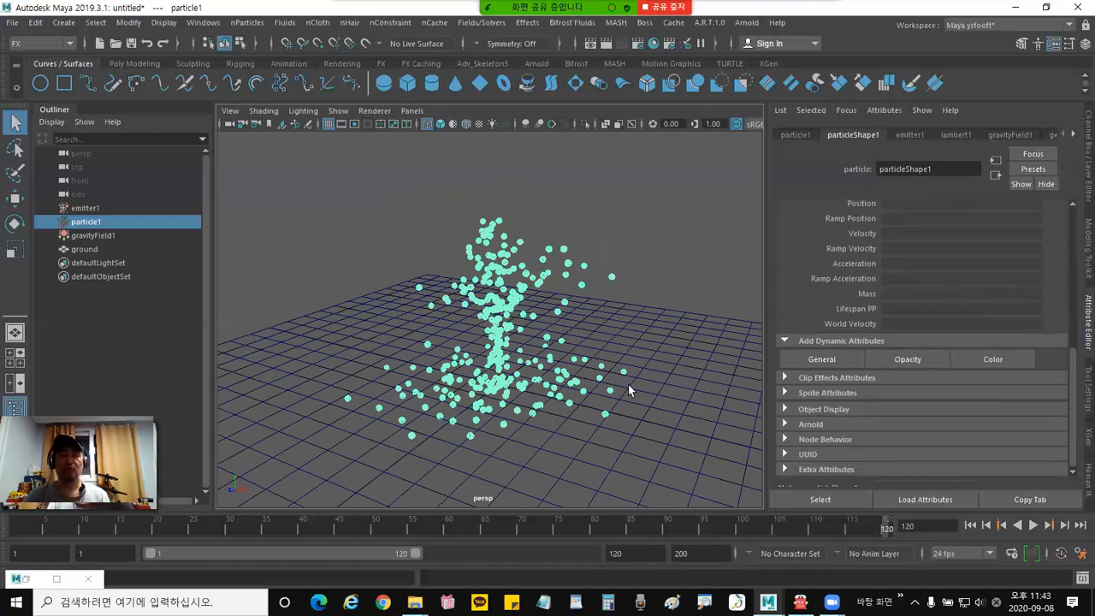
scroll(549, 333, "up", 4)
left_click_drag(550, 332, 550, 347, "alt")
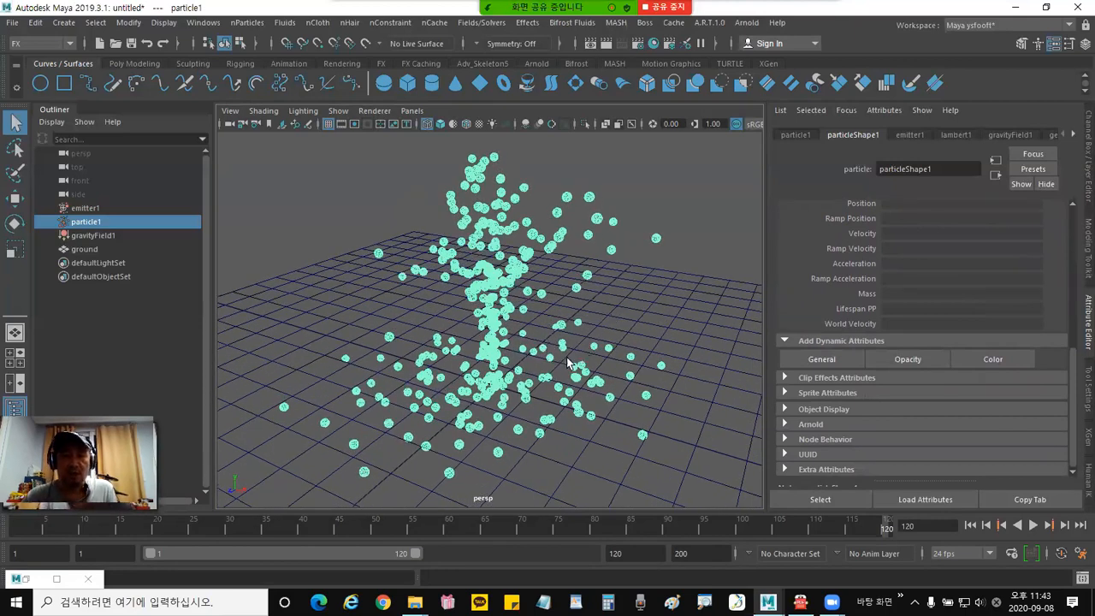
left_click_drag(1072, 373, 1080, 223)
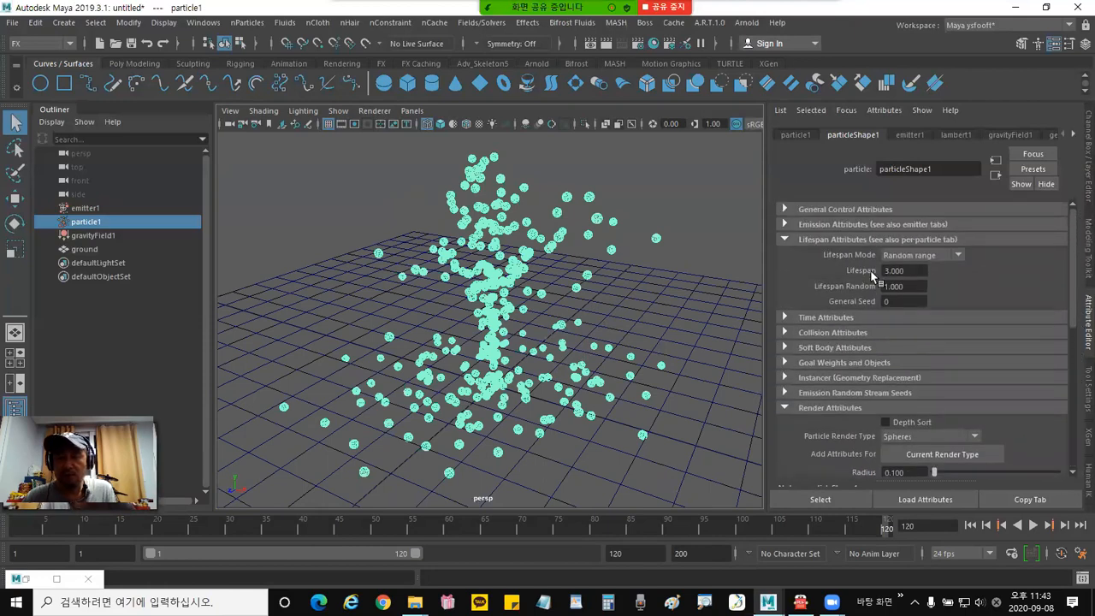
left_click(913, 272)
left_click(917, 287)
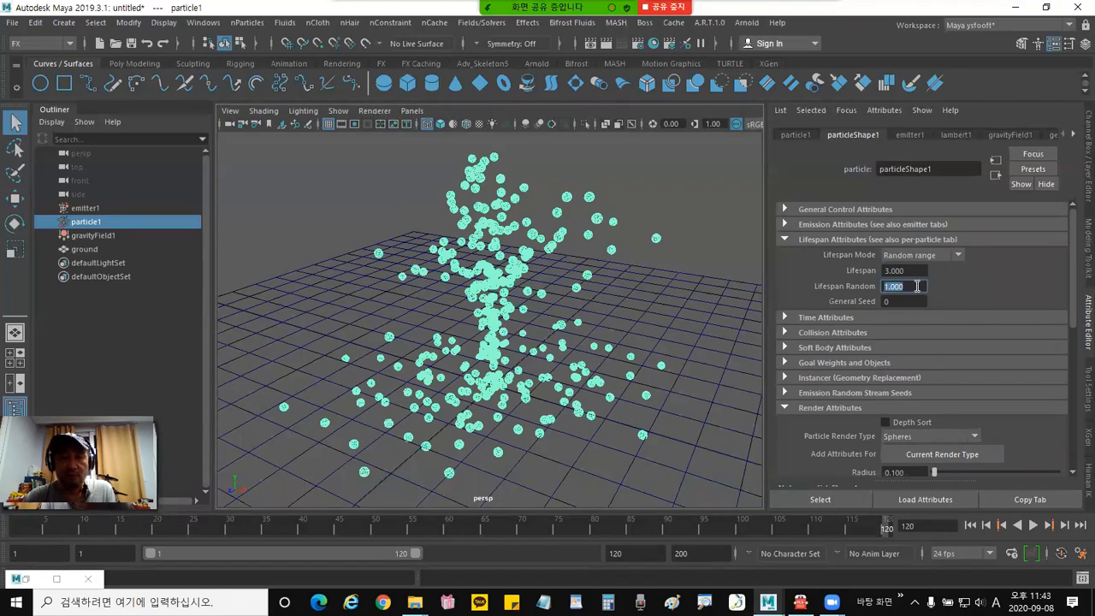
left_click(916, 286)
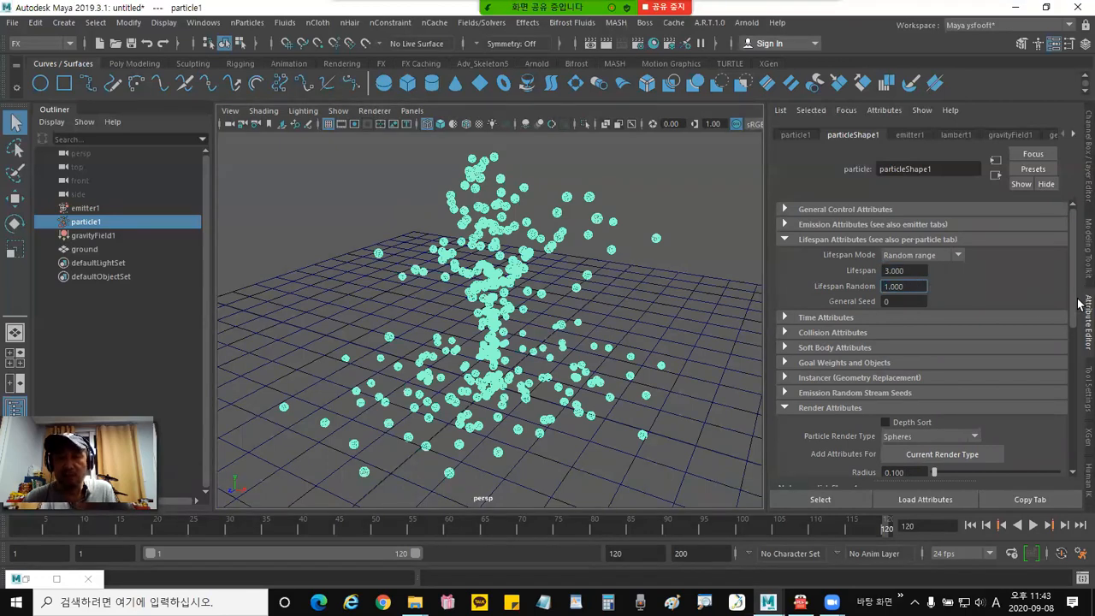
left_click_drag(1074, 318, 1075, 499)
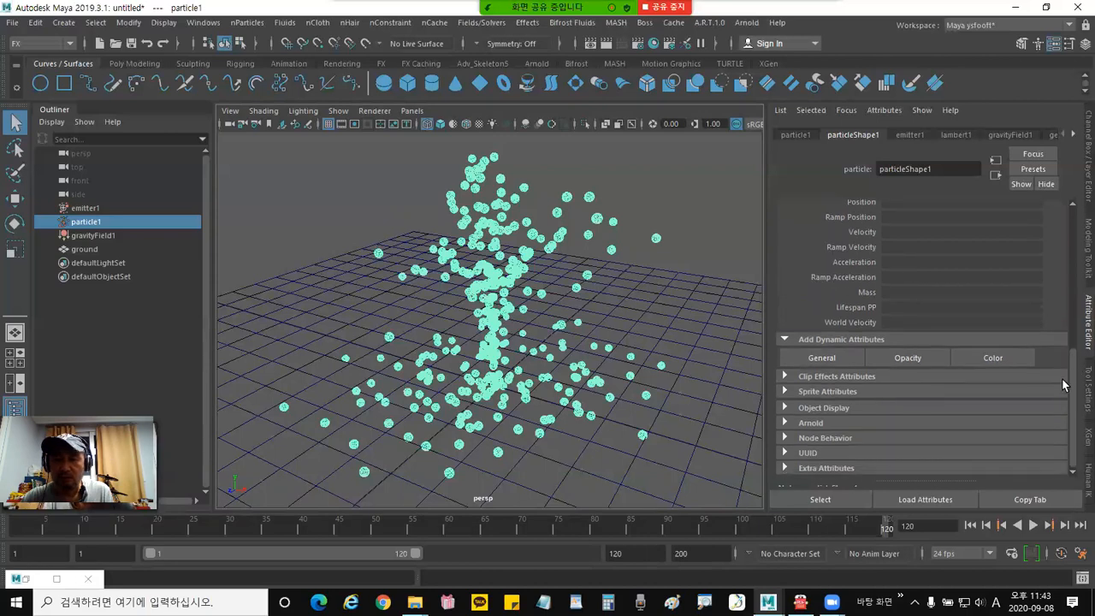
Open the general Add Attribute dialog for particleShape1 and look through its New, Particle and Control categories.
left_click(828, 358)
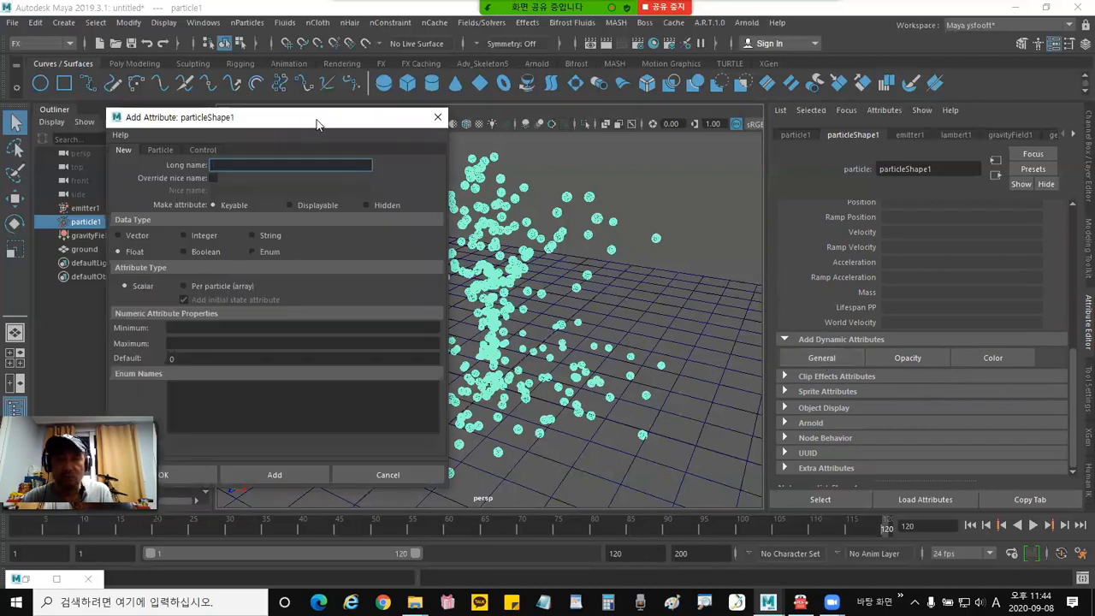
left_click_drag(316, 125, 601, 136)
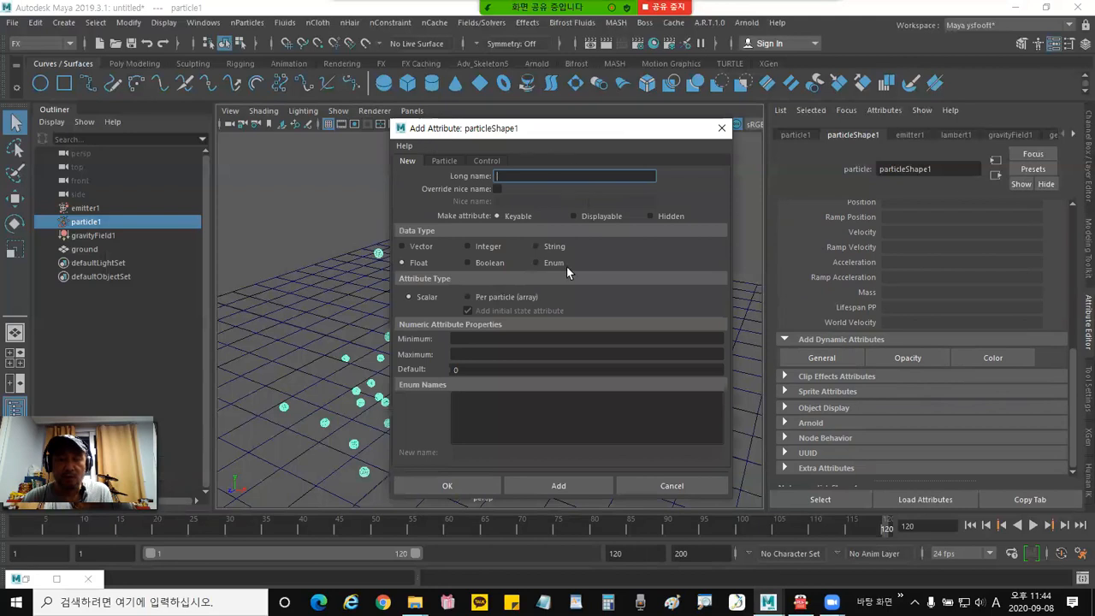
left_click(442, 162)
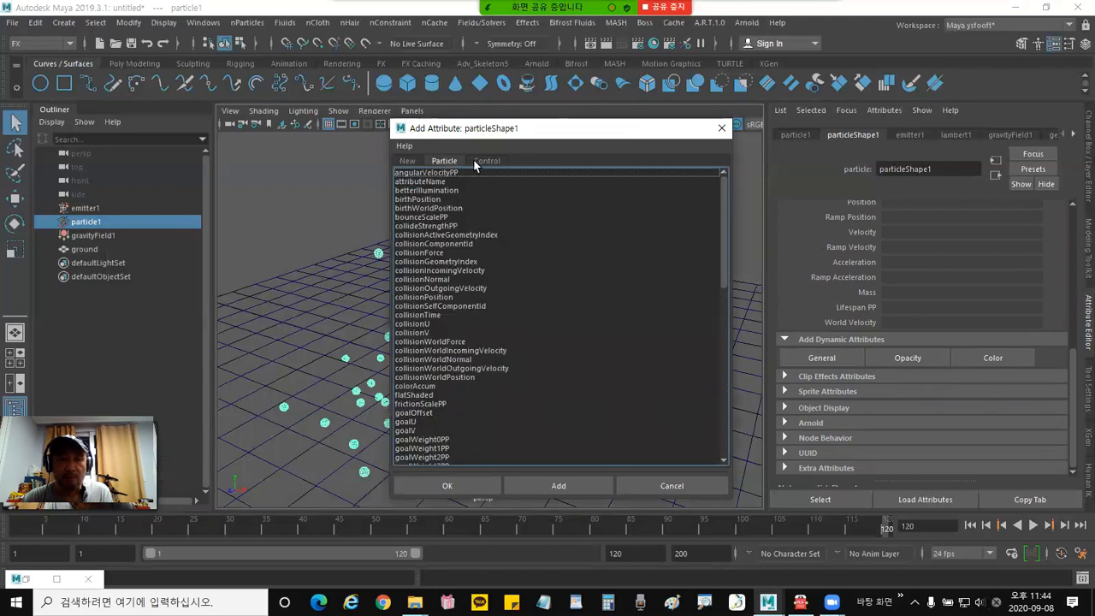
left_click(484, 162)
left_click(443, 161)
left_click(407, 164)
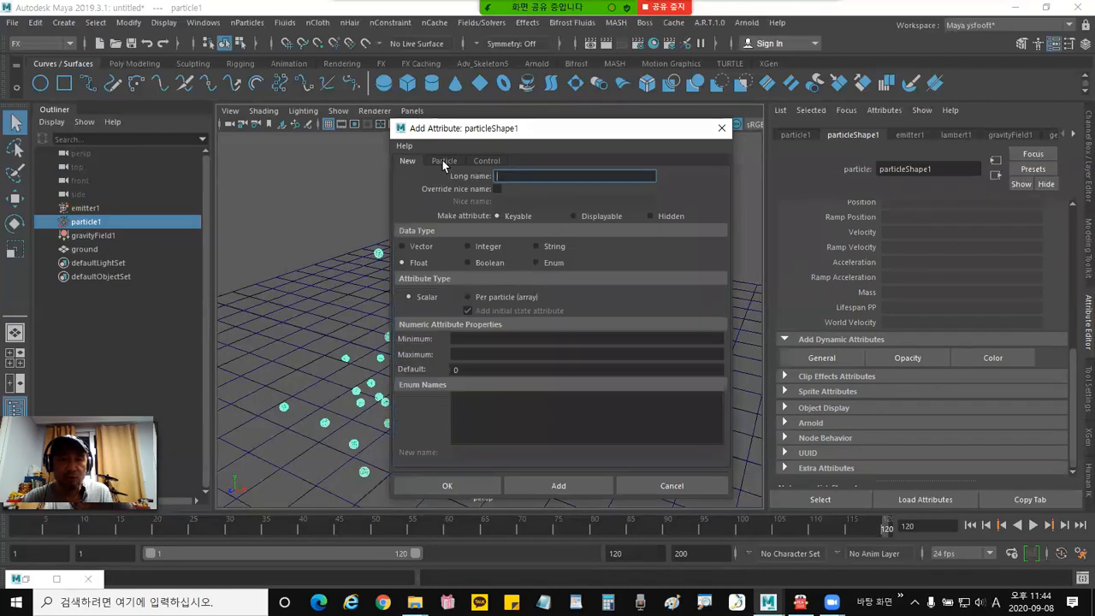
Add the predefined per-particle attribute radiusPP to particleShape1 and close the Add Attribute dialog.
left_click(442, 161)
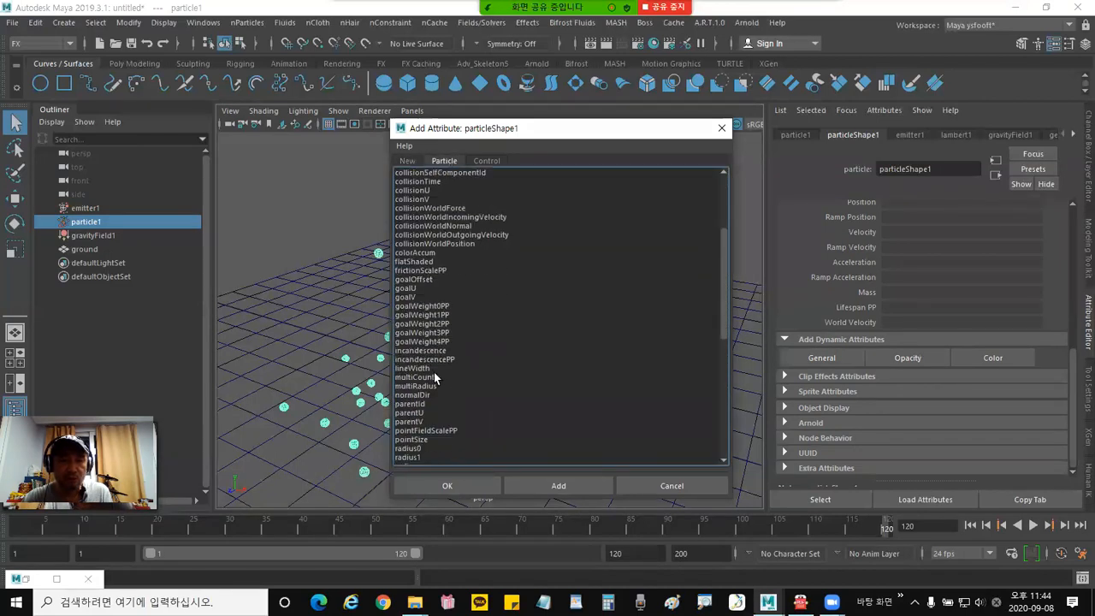
scroll(433, 374, "down", 15)
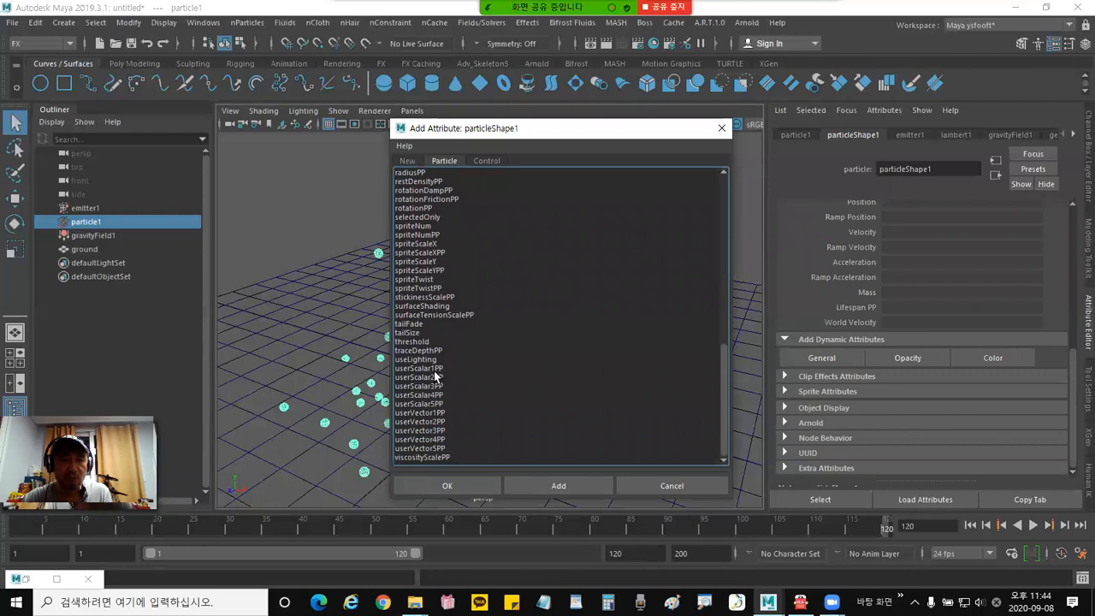
scroll(433, 376, "up", 9)
scroll(433, 370, "up", 3)
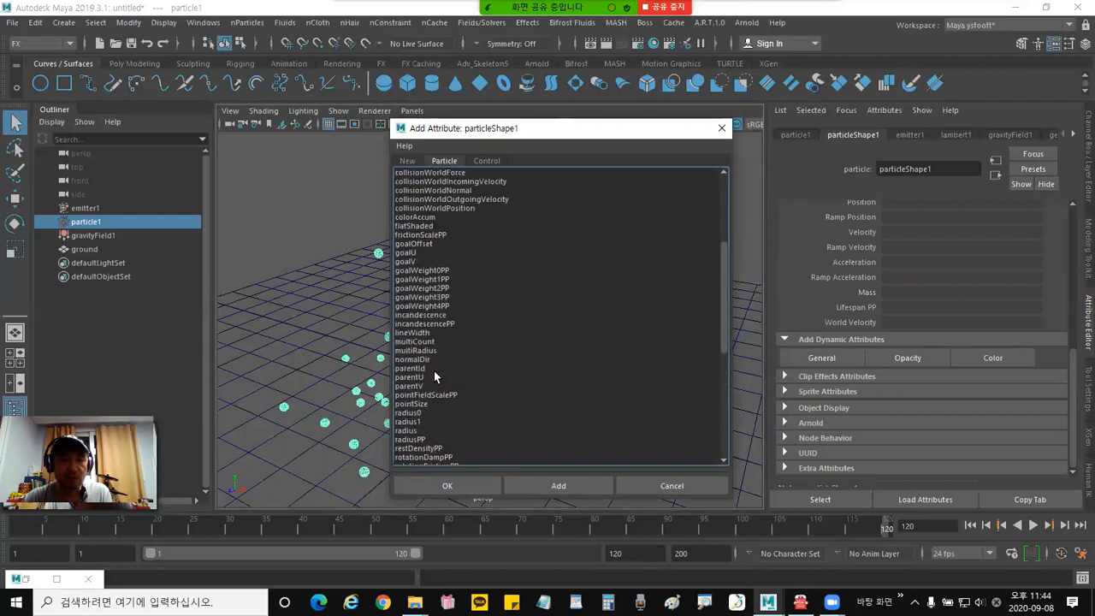
scroll(433, 370, "down", 3)
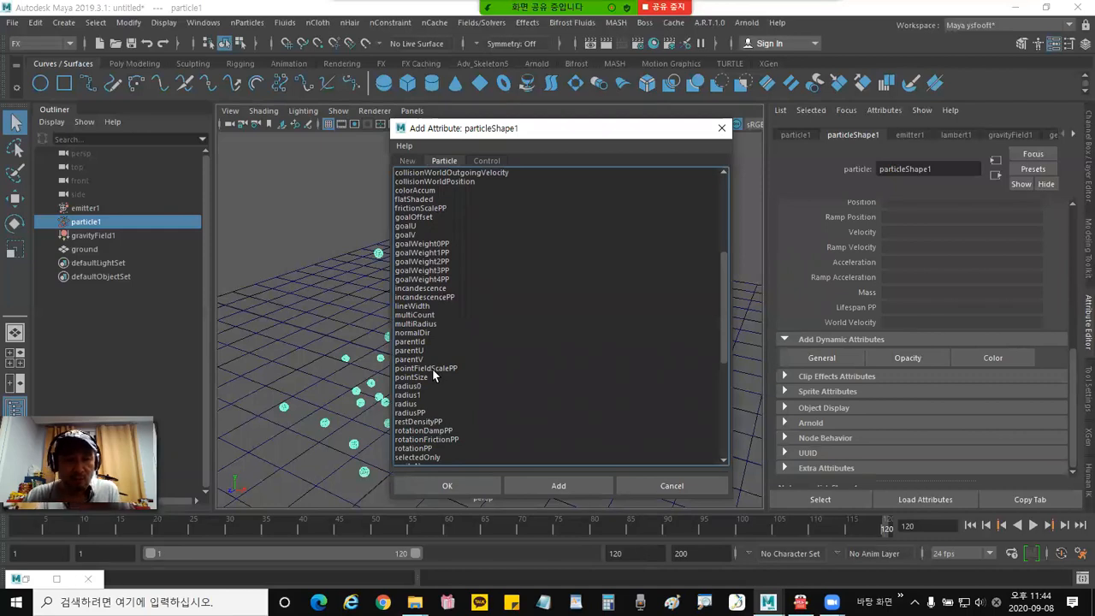
left_click(430, 413)
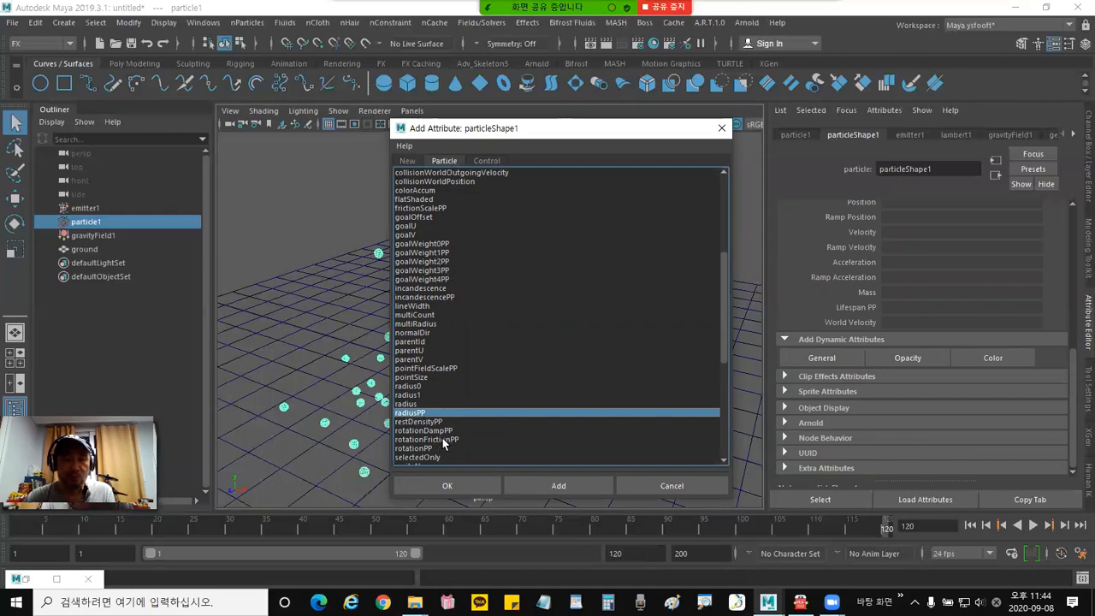
left_click(447, 486)
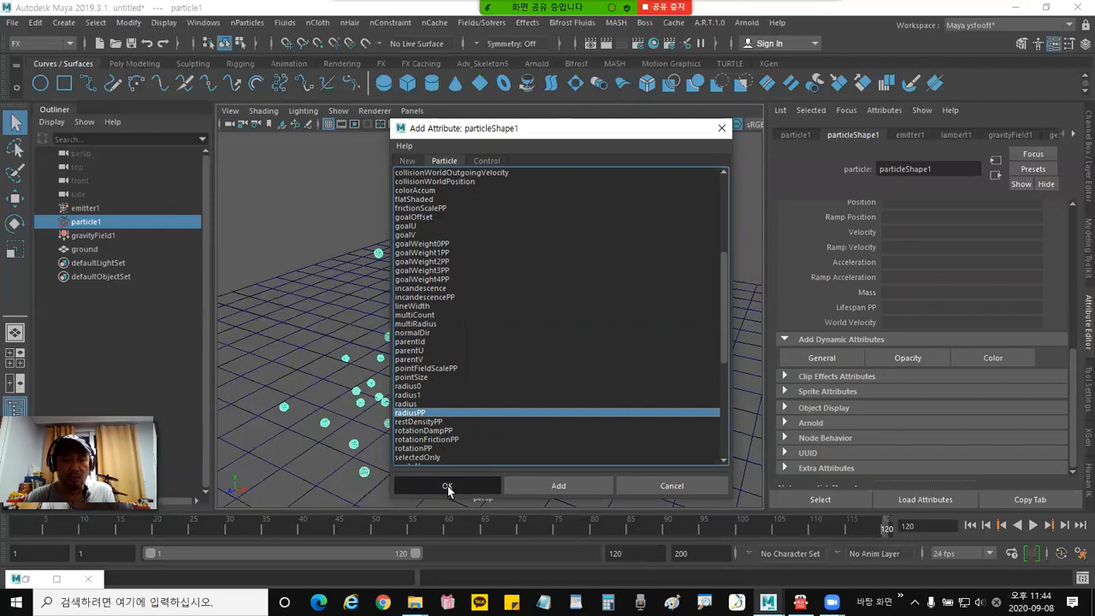
left_click(559, 486)
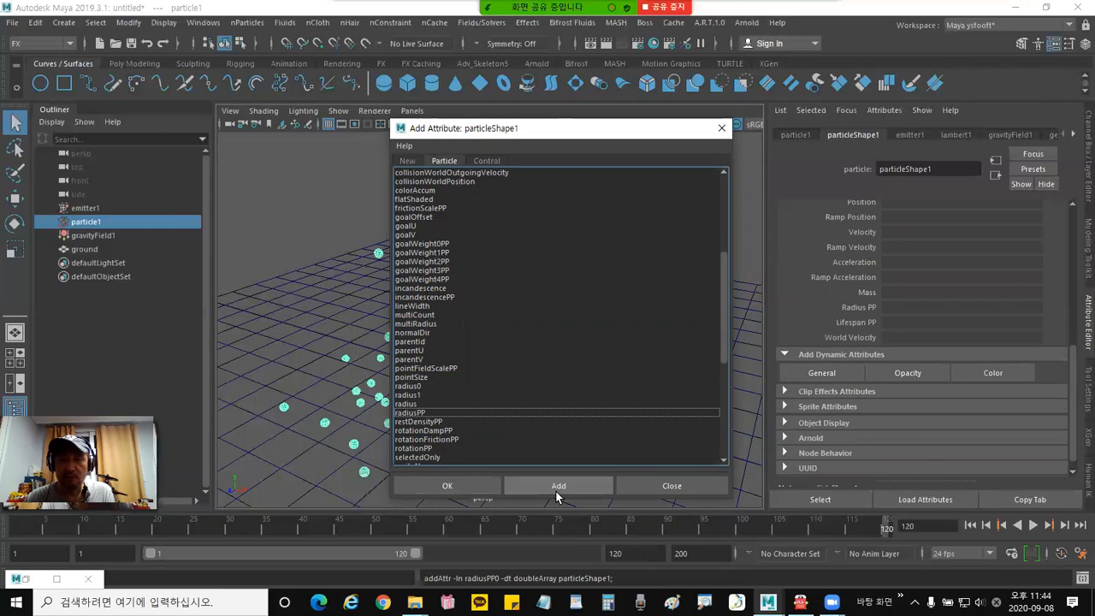
left_click(669, 488)
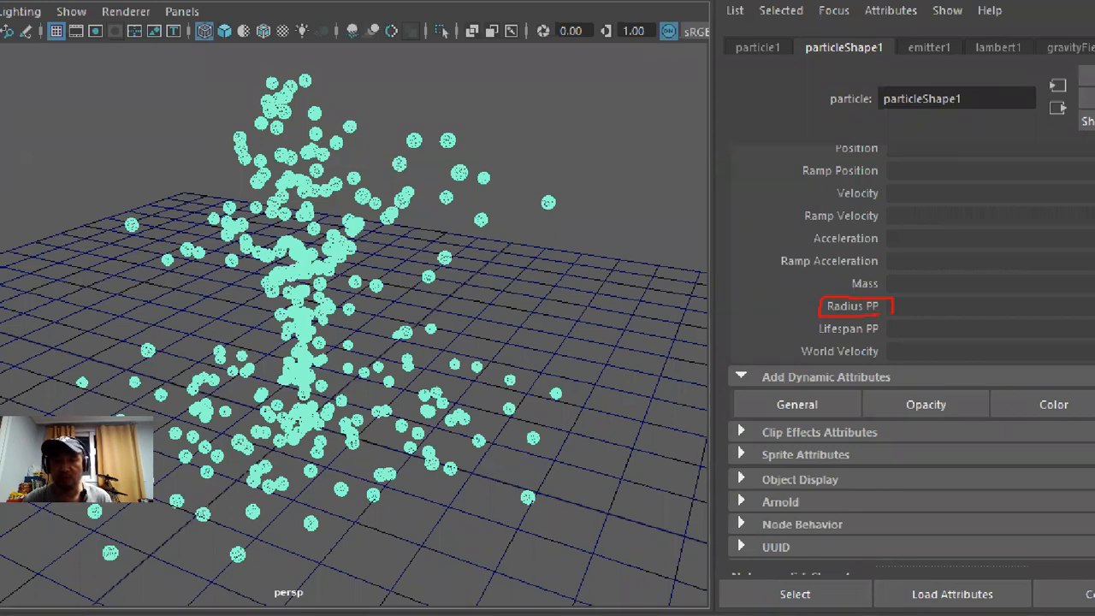
mouse_move(812, 385)
left_mouse_down()
mouse_move(769, 416)
mouse_move(822, 395)
left_mouse_up()
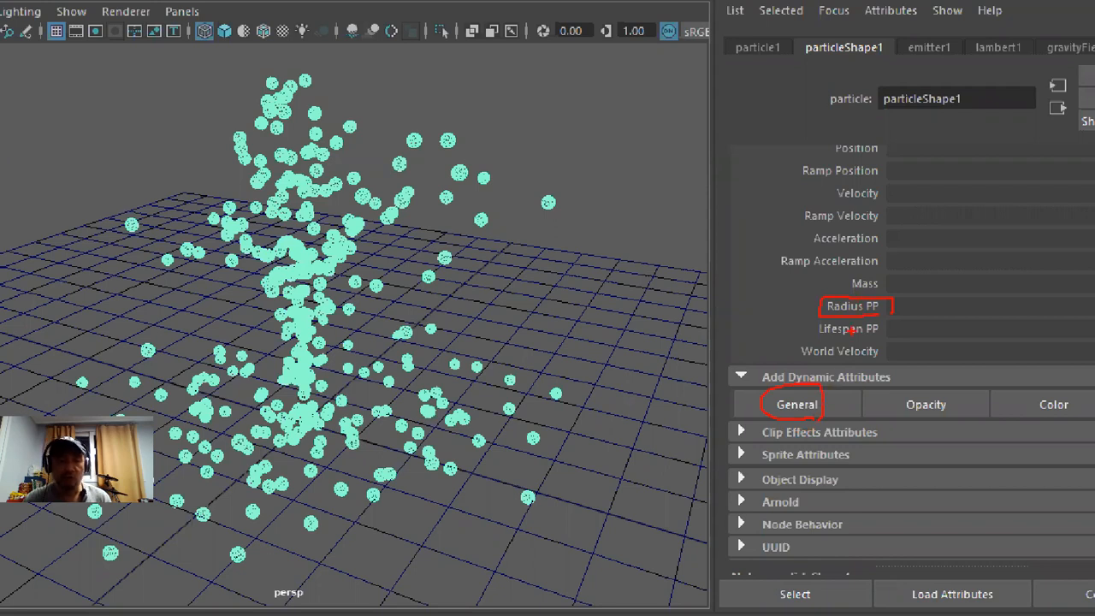
key("Escape")
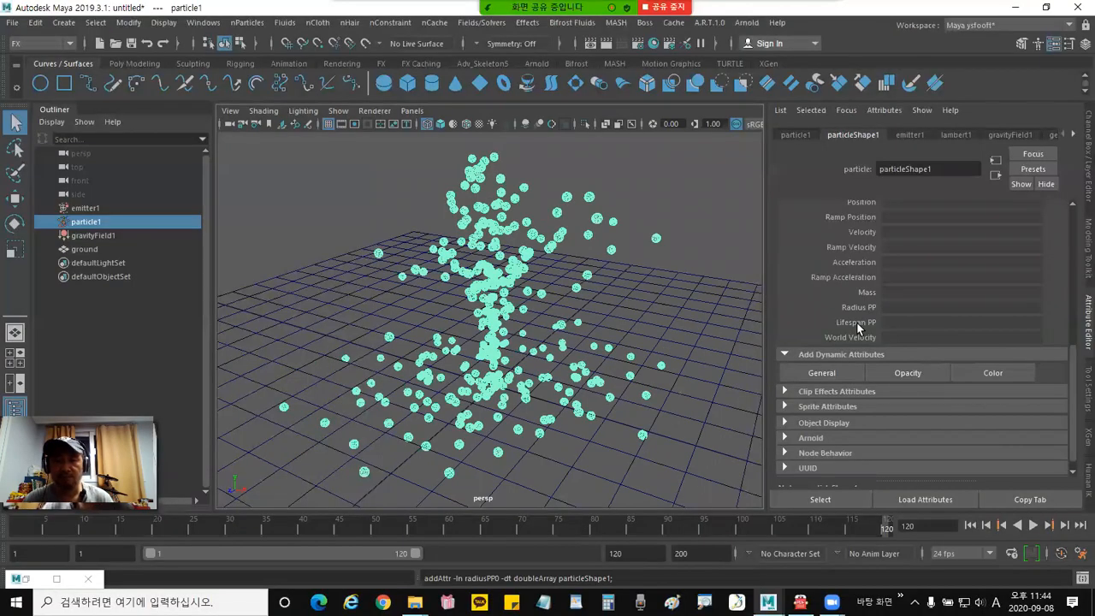
Replay the particle simulation from the first frame to frame 46.
left_click(968, 525)
left_click(1033, 526)
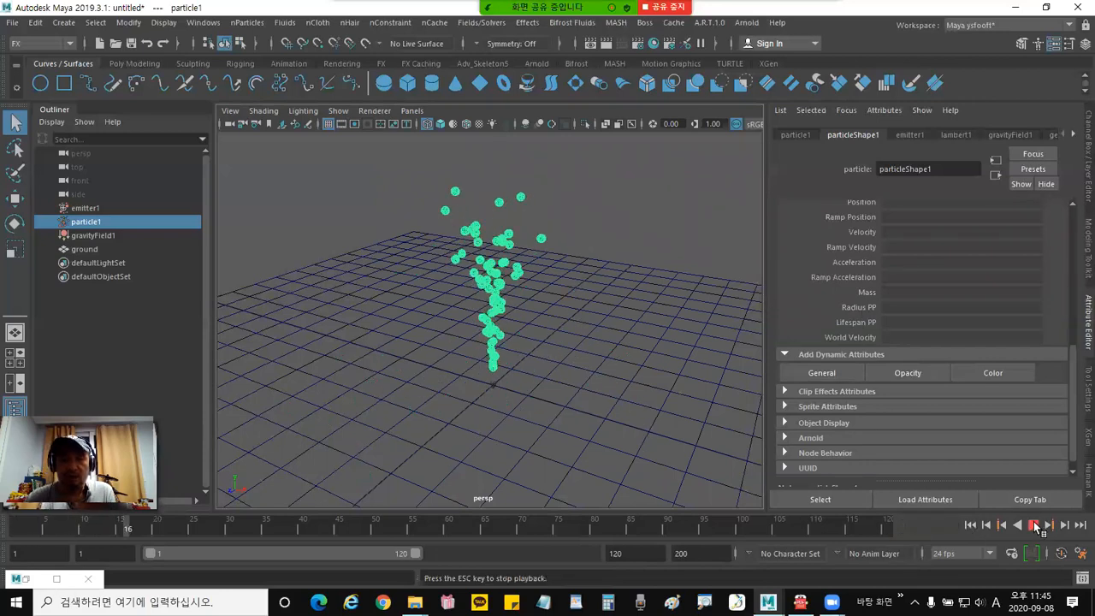
left_click(1034, 526)
Create a ramp on the Radius PP attribute of particleShape1.
left_click_drag(1073, 369, 1082, 294)
scroll(1002, 351, "up", 2)
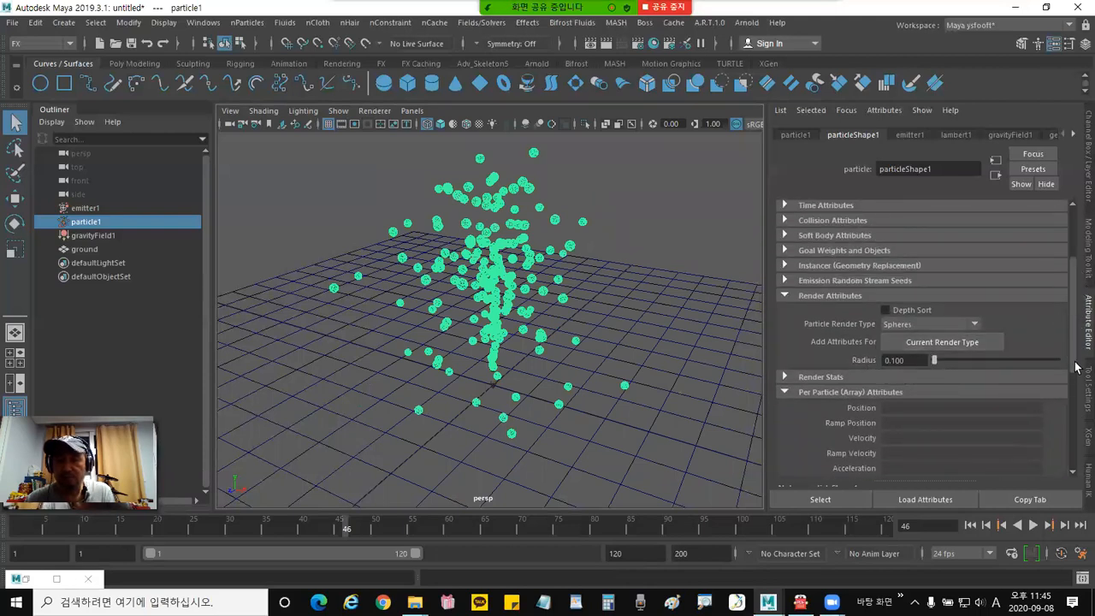
scroll(1076, 366, "down", 9)
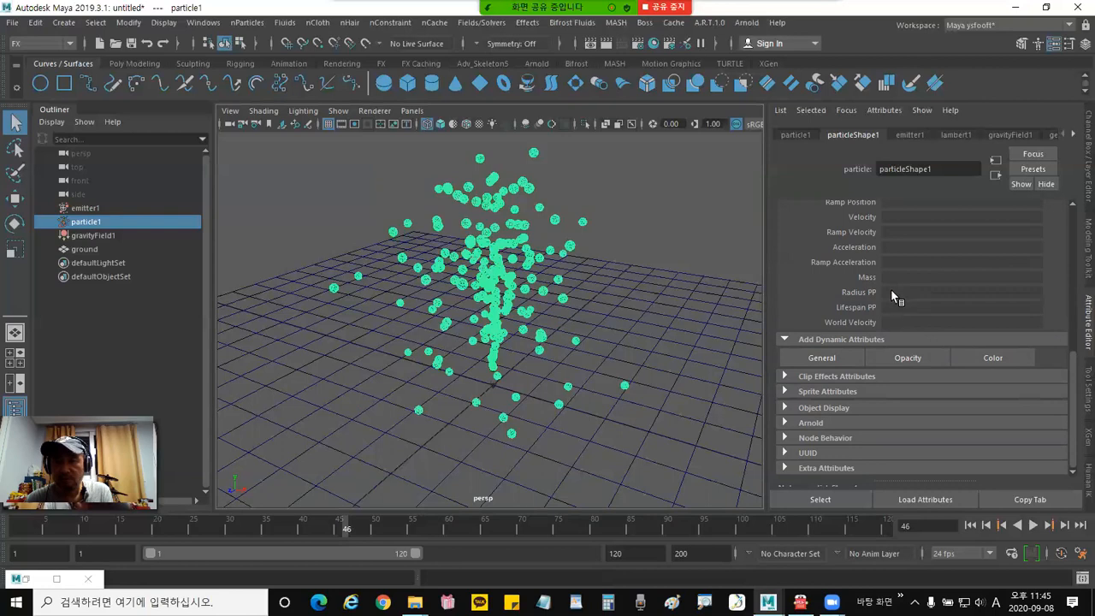
right_click(895, 294)
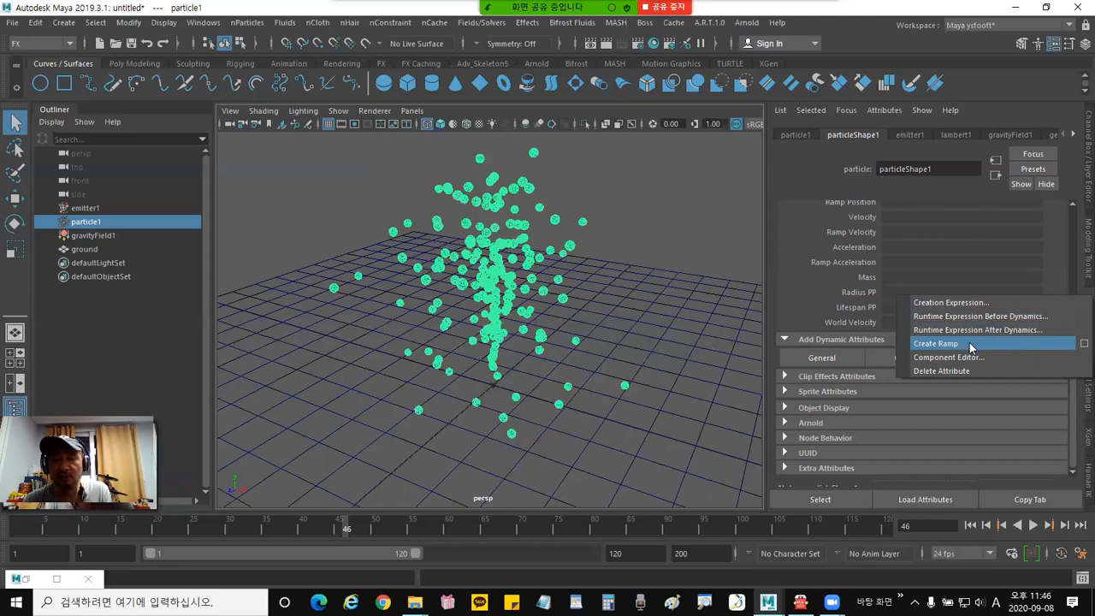
left_click(969, 342)
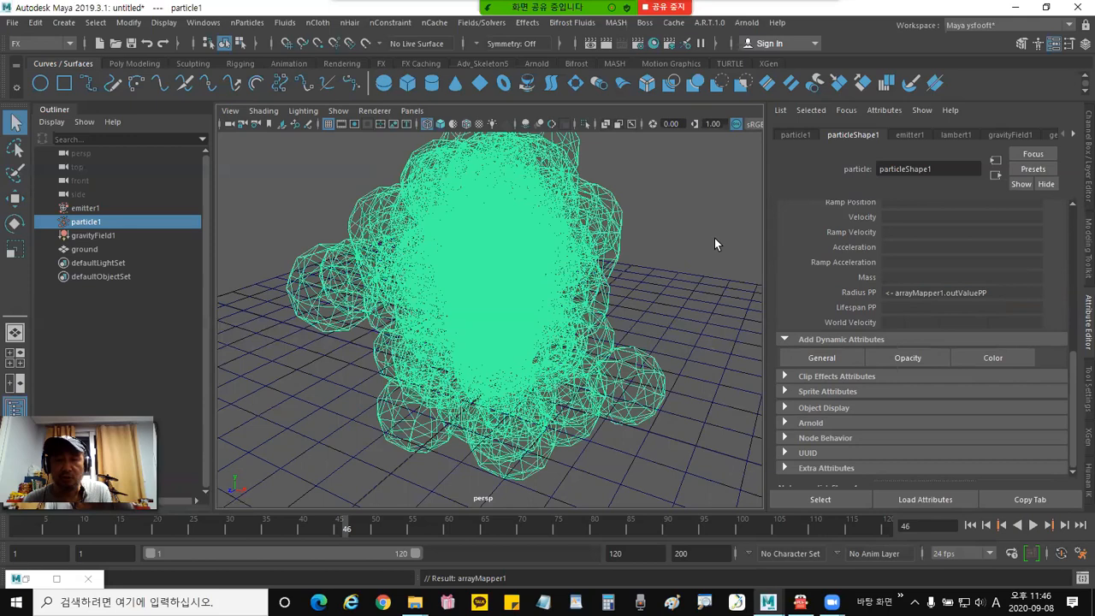
Open the ramp mapped to the Radius PP attribute for editing.
right_click(984, 292)
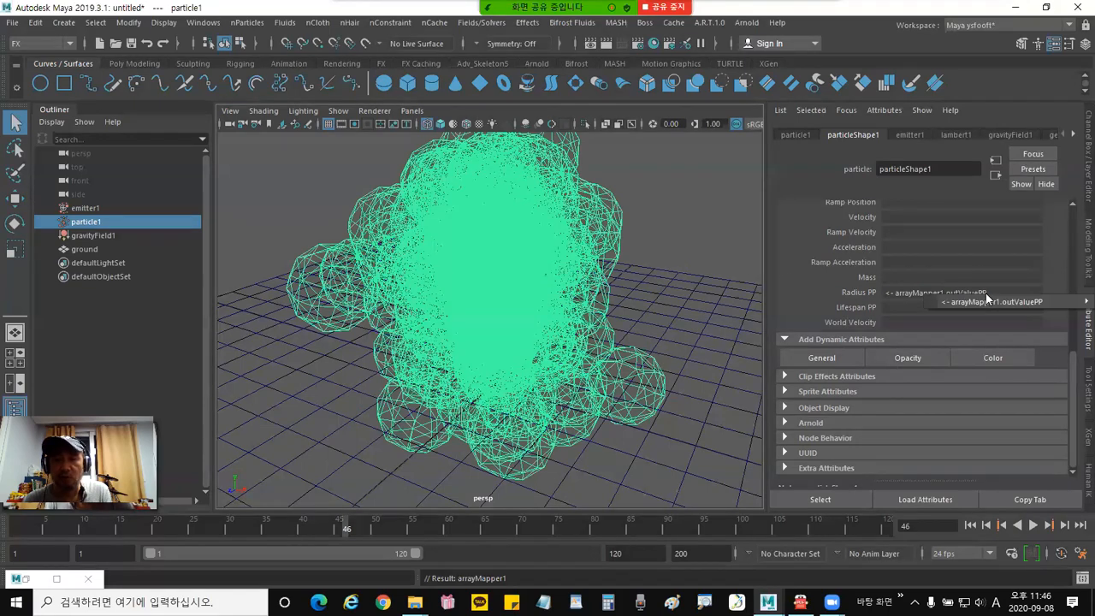
right_click(902, 289)
mouse_move(902, 292)
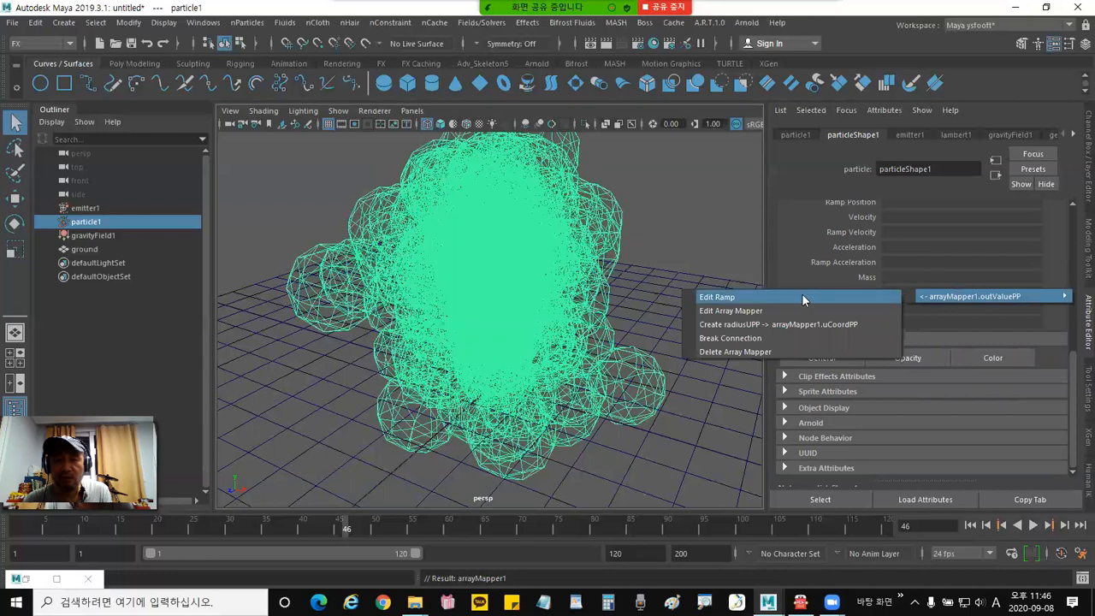
left_click(737, 297)
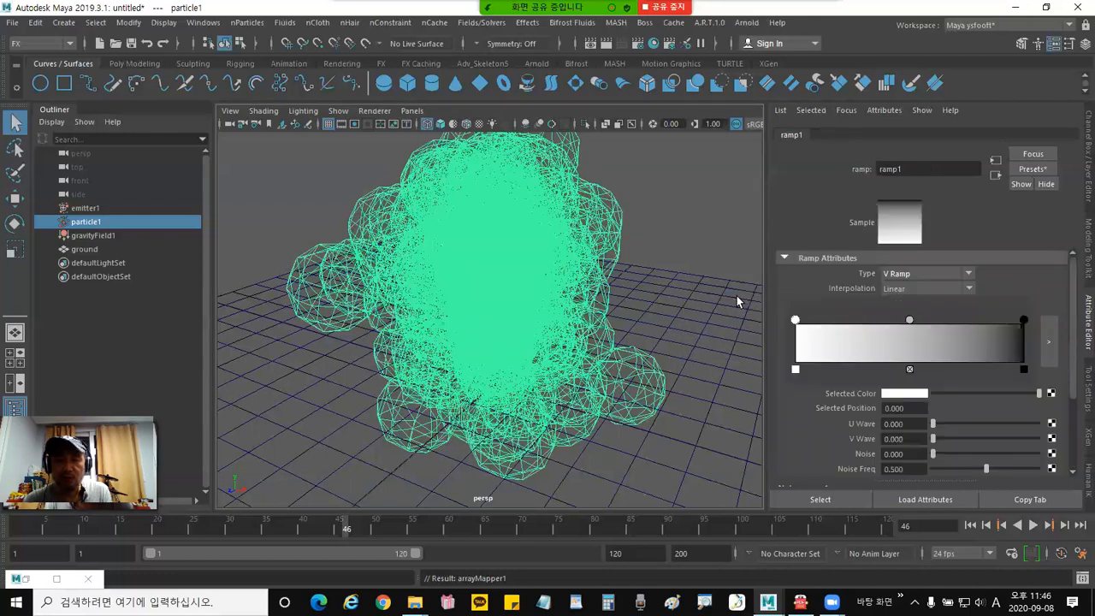
Rename the ramp as RadiusPP_ramp1.
left_click(954, 170)
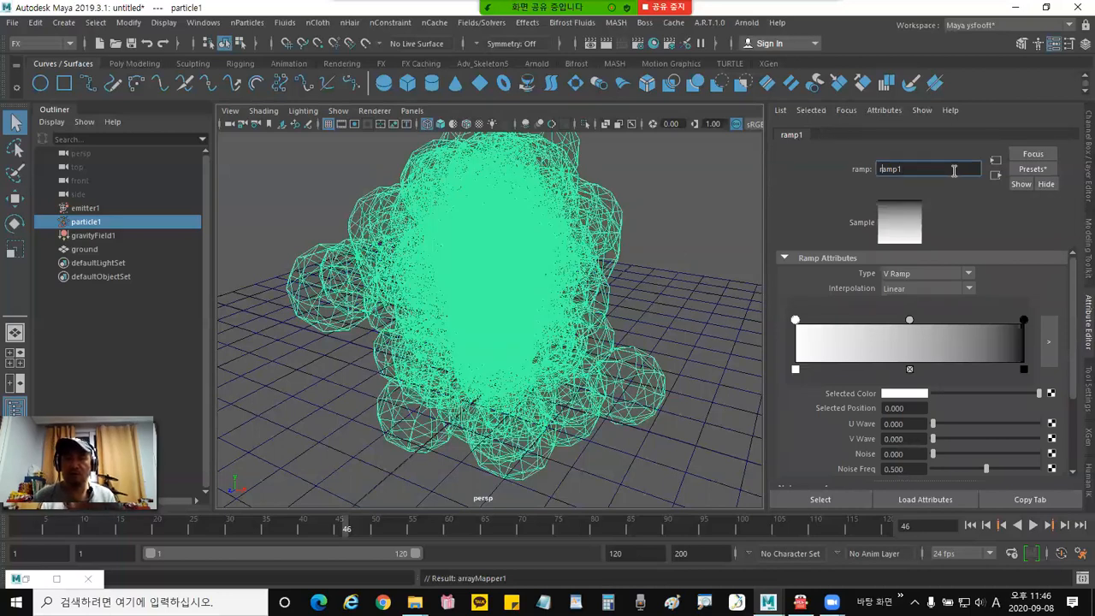
type("Radius")
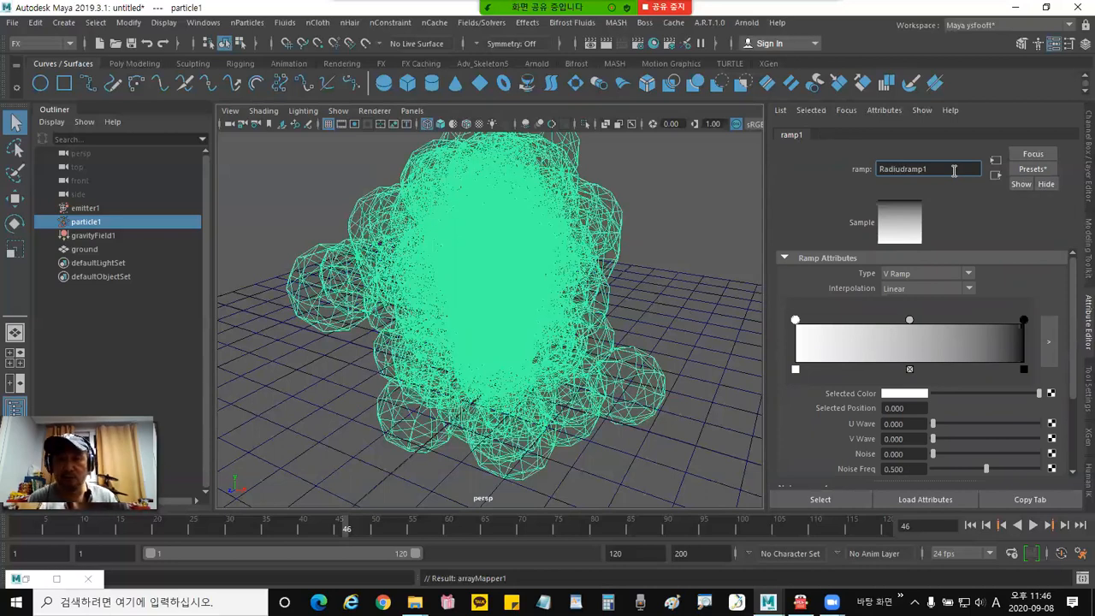
type("PP_")
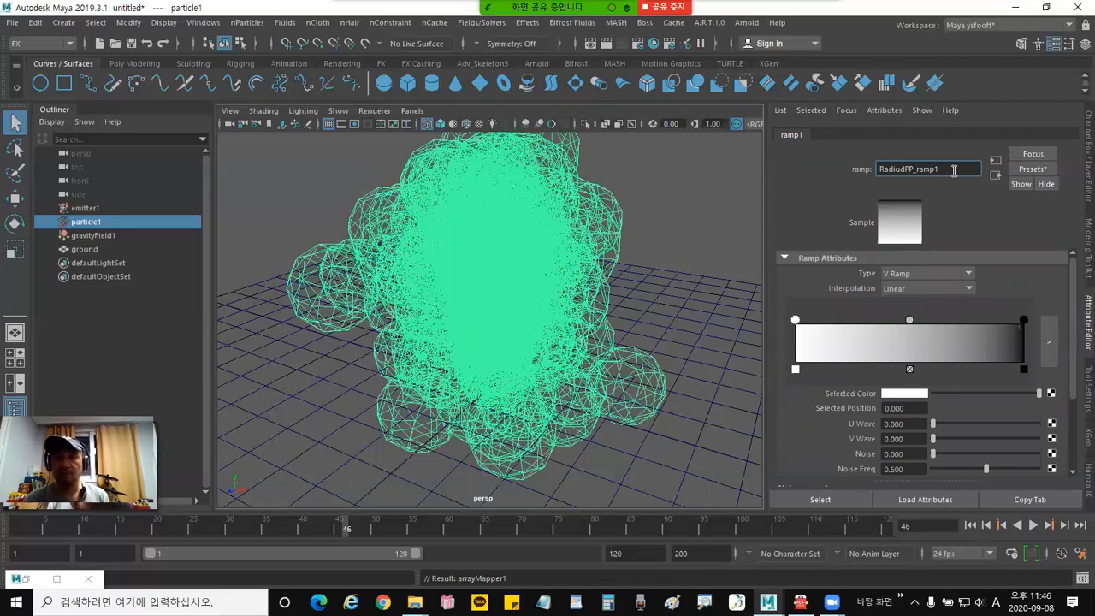
key("Left")
key("Left")
key("Left")
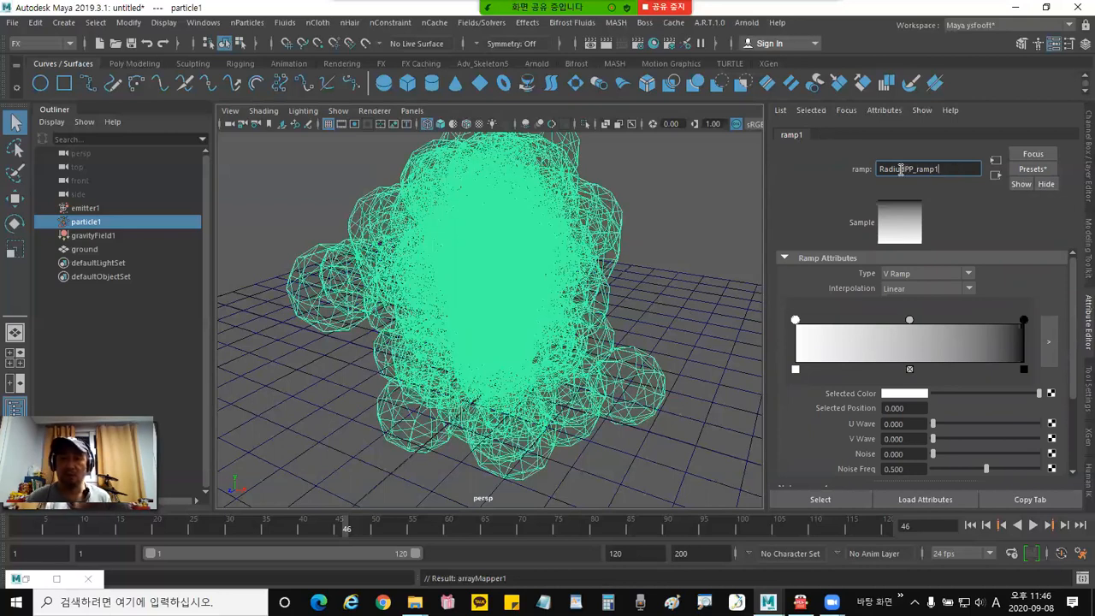
key("BackSpace")
type("s")
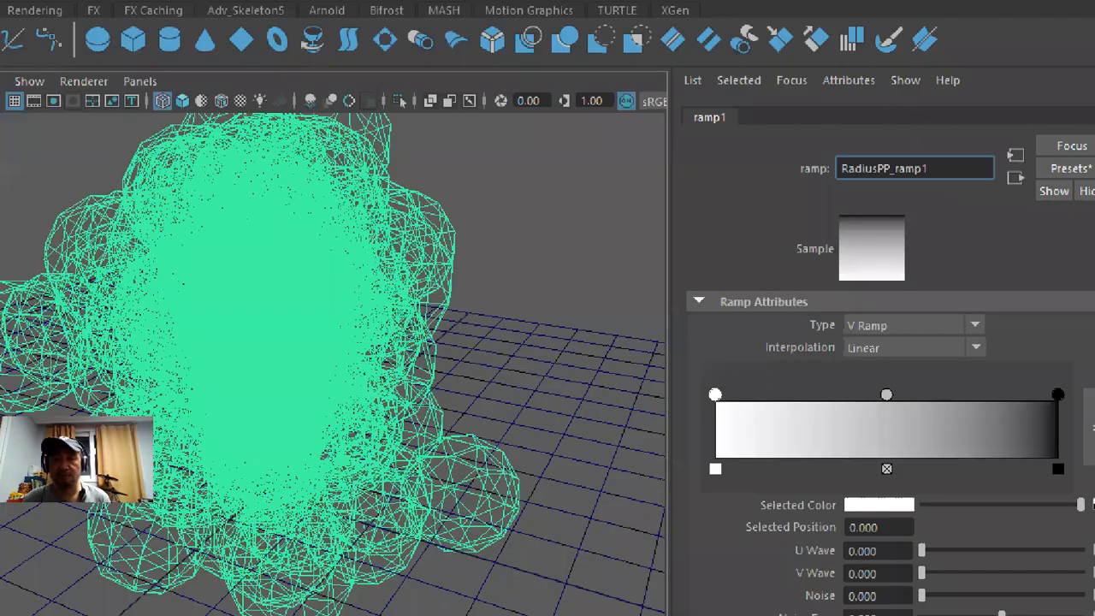
left_click_drag(832, 180, 889, 177)
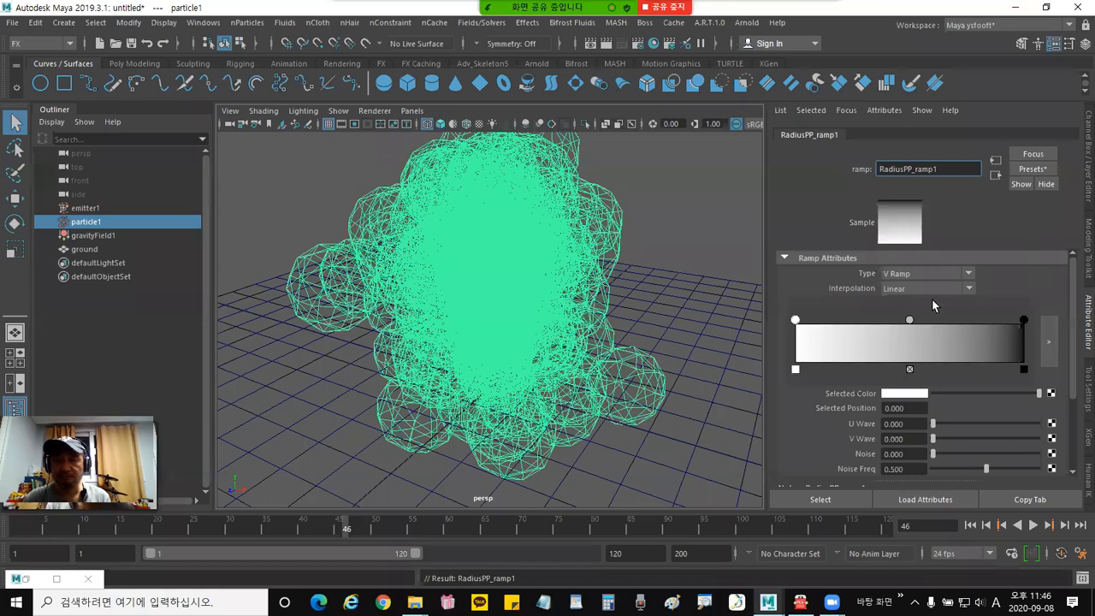
double_click(977, 169)
left_click(970, 169)
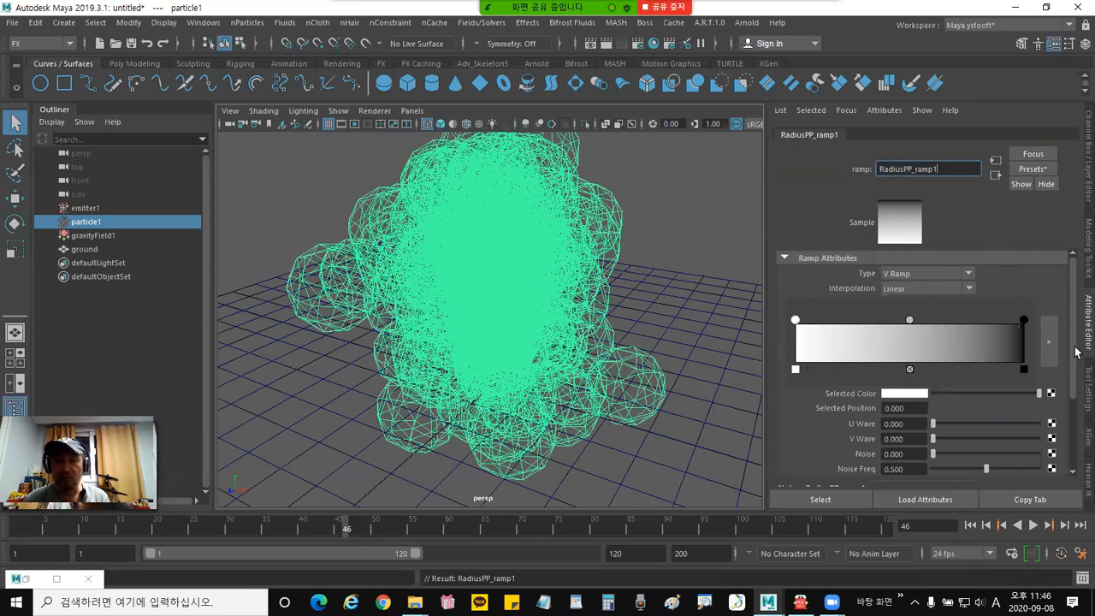
Try the U Ramp type on RadiusPP_ramp1 and return it to V Ramp.
scroll(1075, 363, "down", 1)
scroll(1075, 364, "up", 1)
left_click(915, 273)
left_click(907, 300)
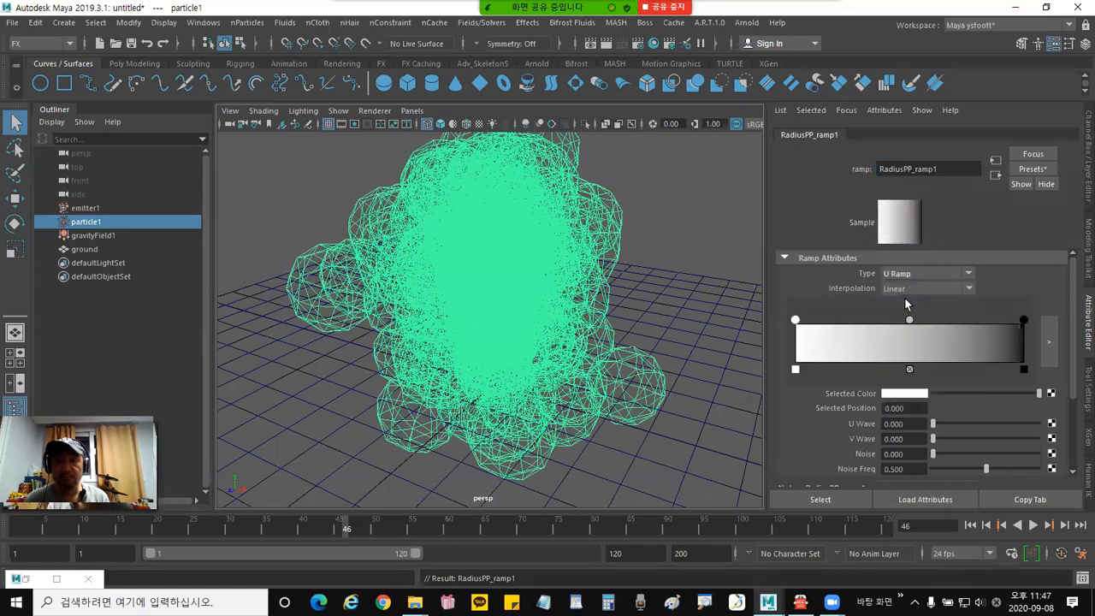
left_click(911, 273)
left_click(904, 289)
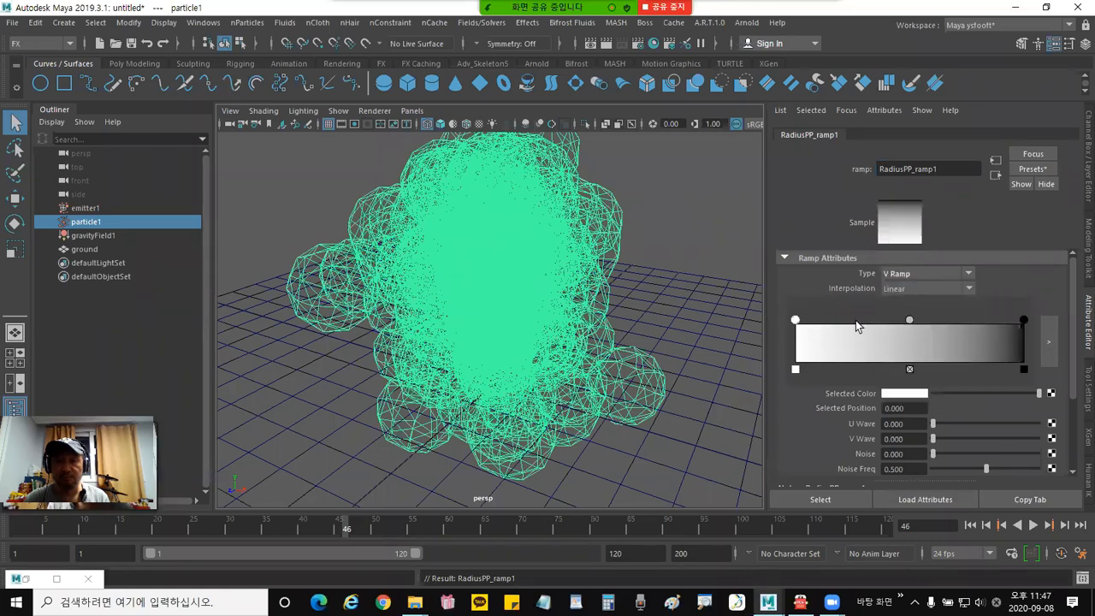
Replay the simulation from the first frame to frame 23 with the ramp as V Ramp.
left_click_drag(796, 320, 744, 319)
left_click(970, 525)
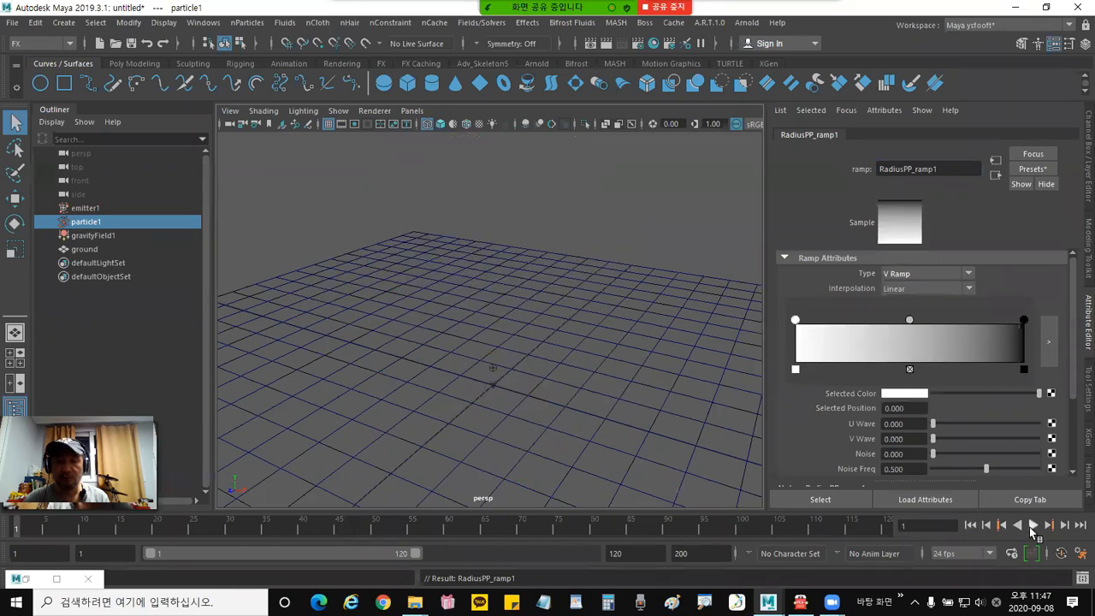
left_click(1032, 525)
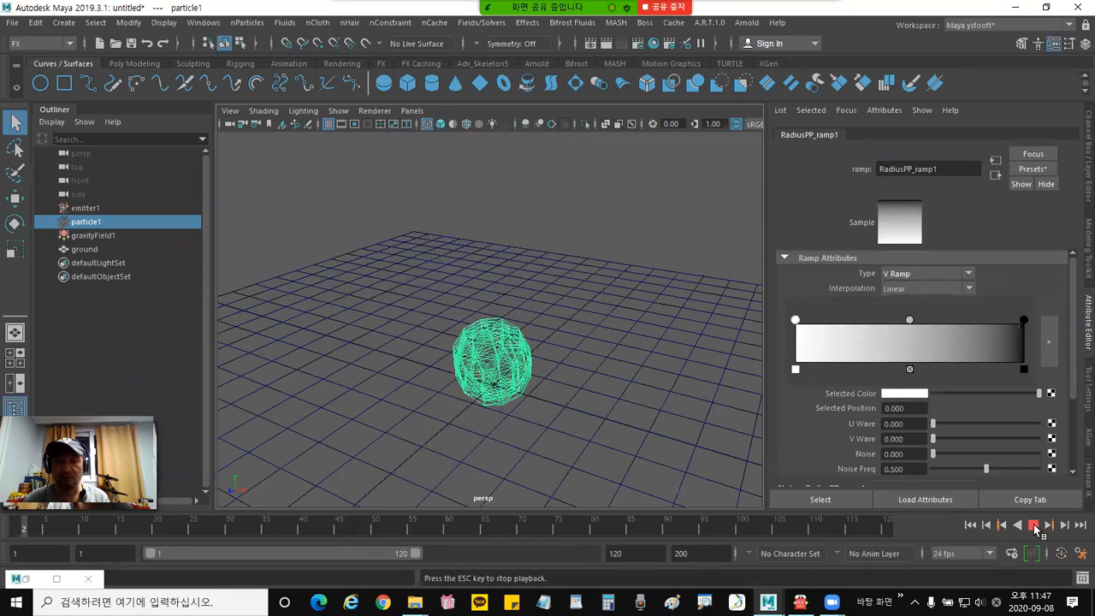
Try the U Ramp type on RadiusPP_ramp1 with a replay from the first frame to frame 86, and return it to V Ramp.
left_click(926, 272)
left_click(917, 301)
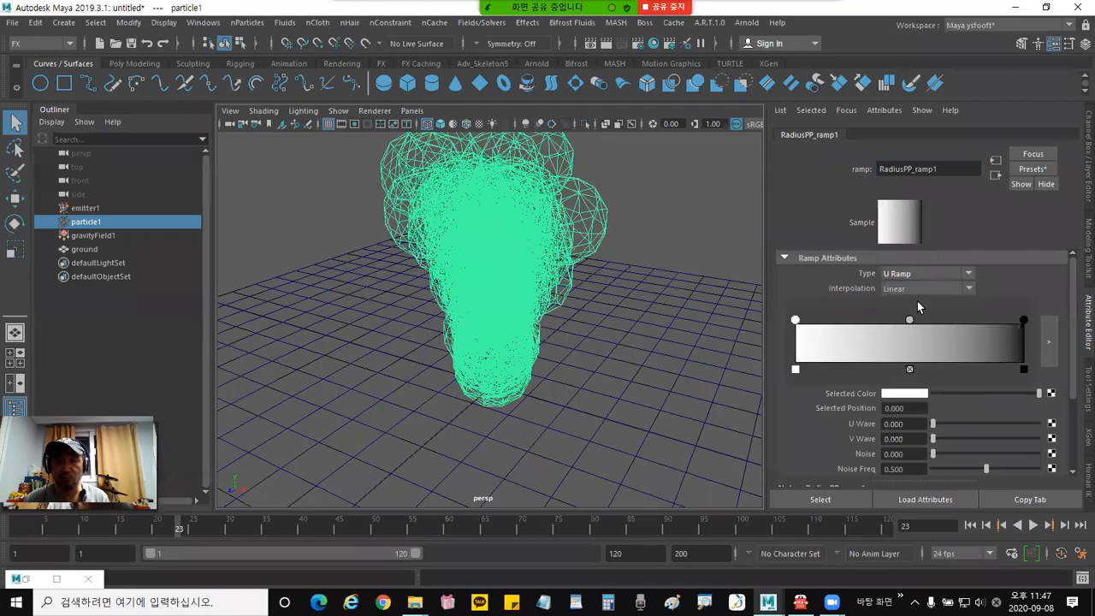
left_click(970, 524)
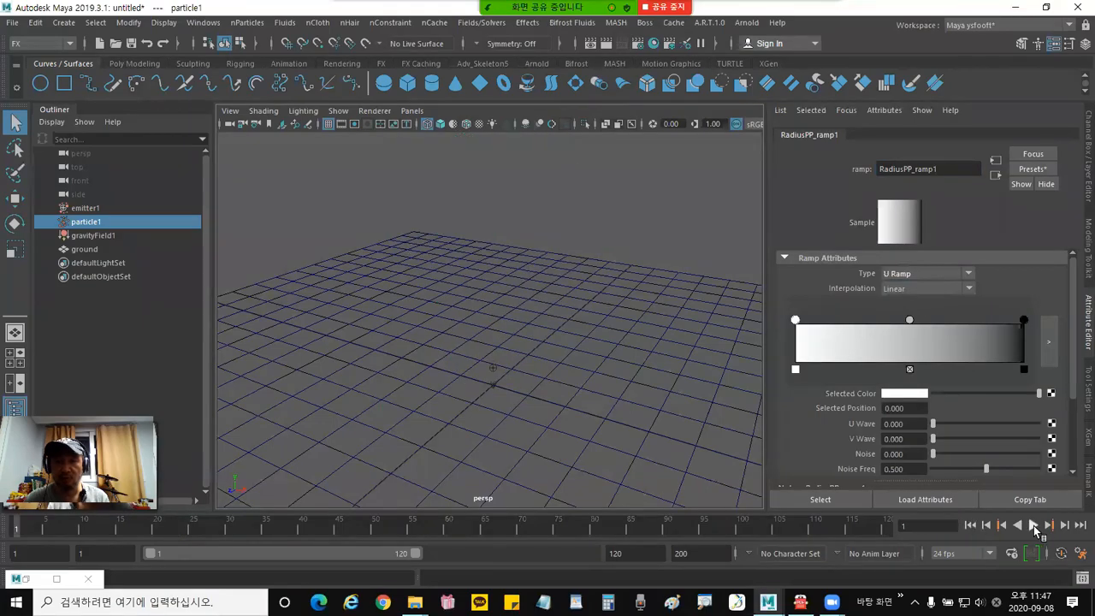
left_click(1032, 525)
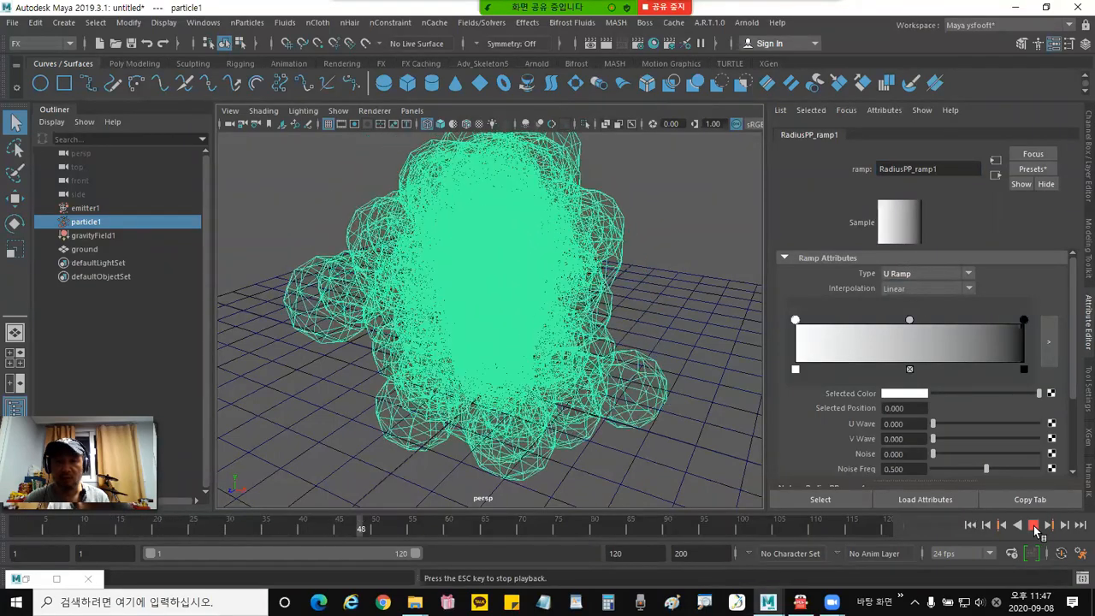
left_click(1032, 525)
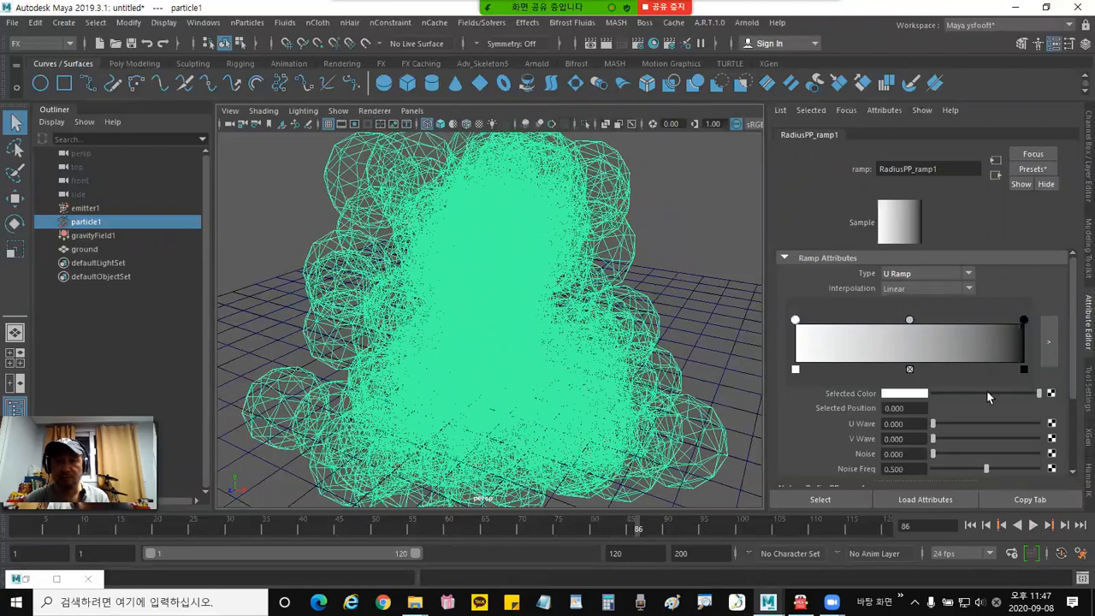
left_click(928, 273)
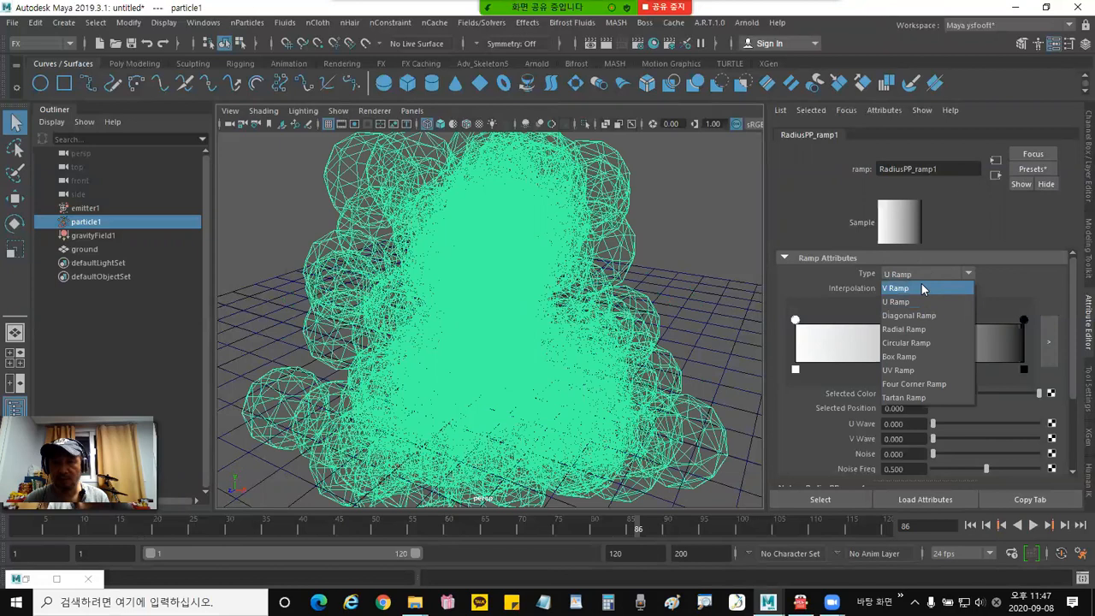
left_click(919, 285)
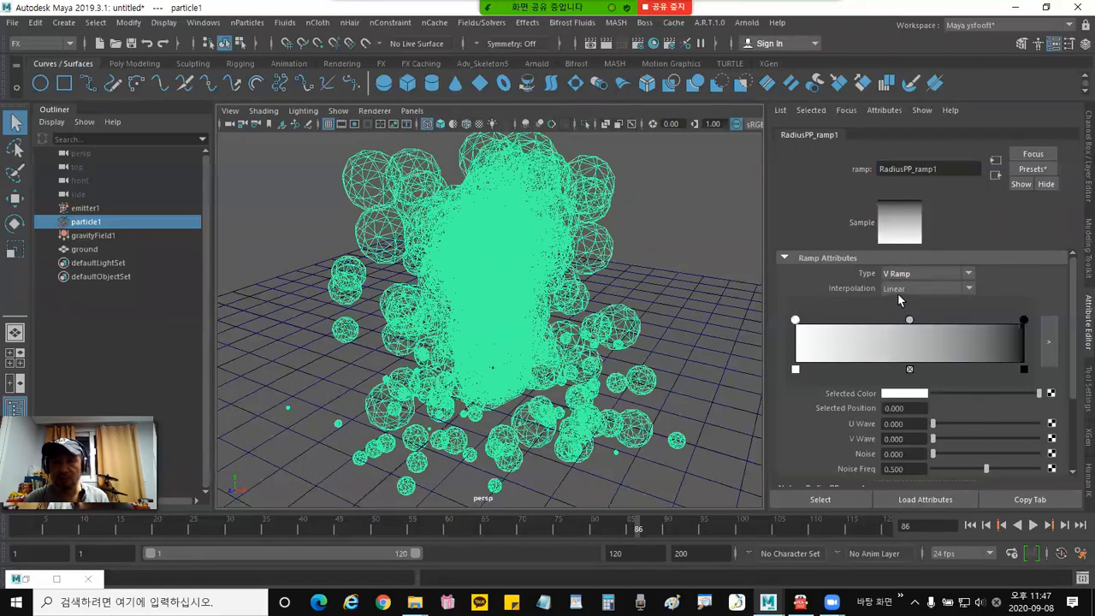
Replay the simulation from the first frame to frame 86 with RadiusPP_ramp1 as V Ramp.
left_click(970, 525)
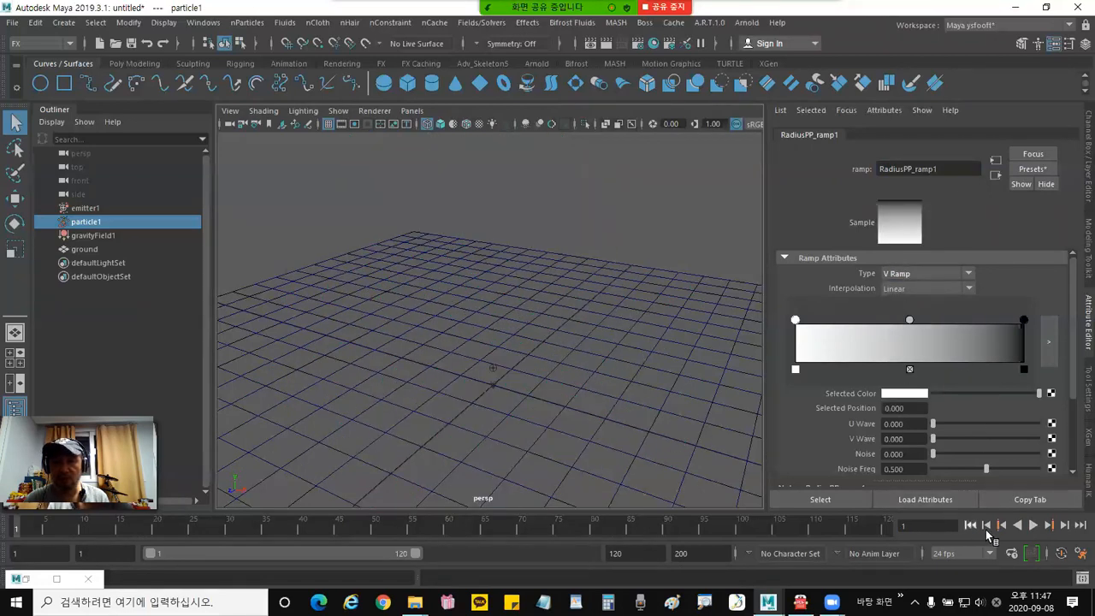
left_click(1033, 525)
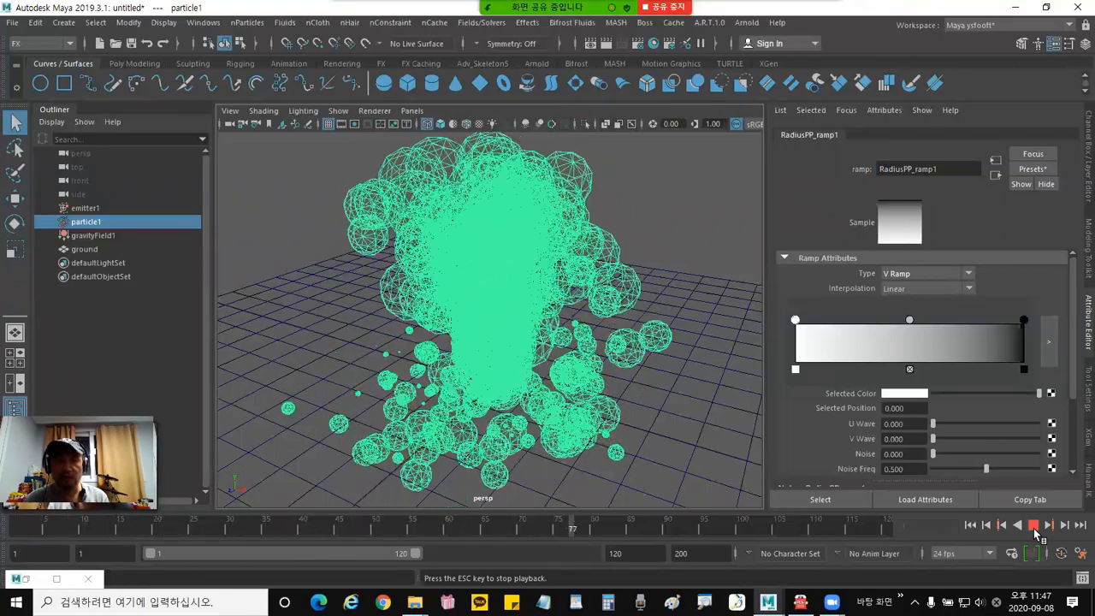
left_click(1033, 525)
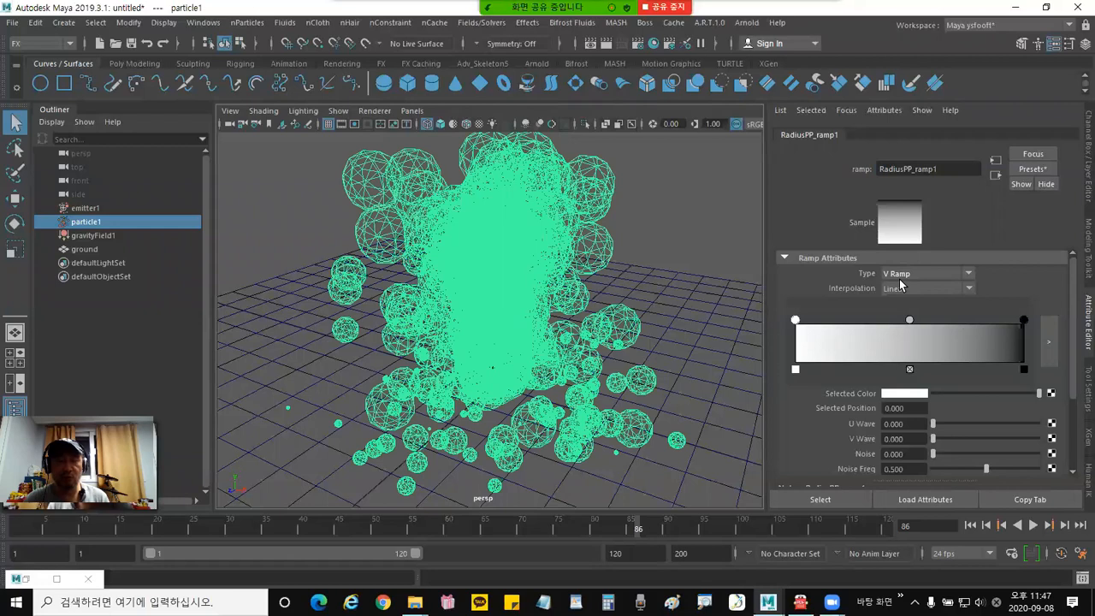
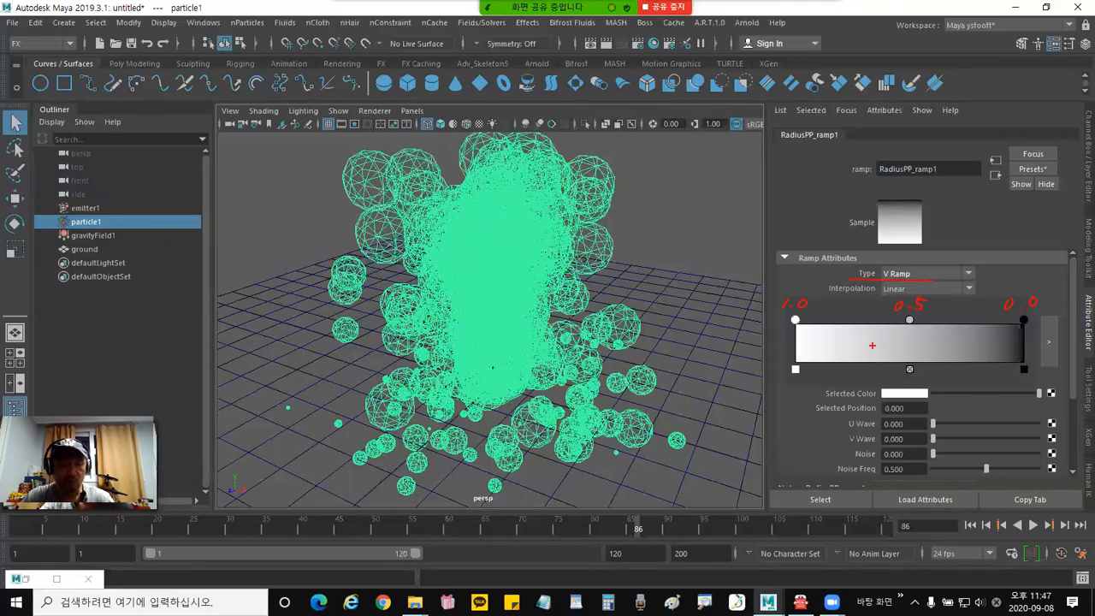
key("Escape")
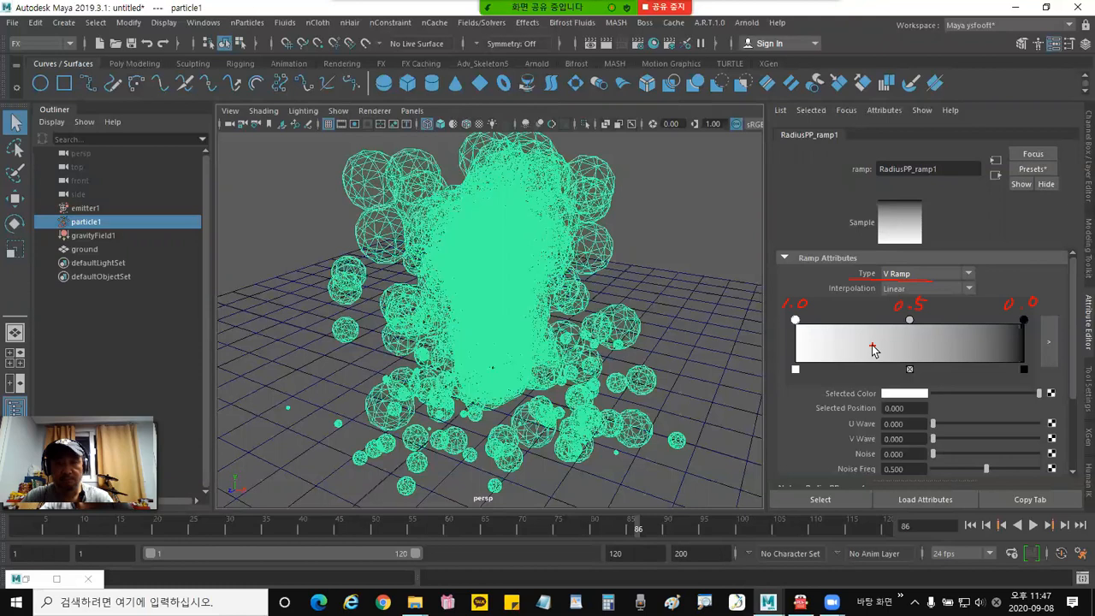
Open the array mapper connected to the Radius PP attribute of particleShape1 for editing.
left_click(961, 171)
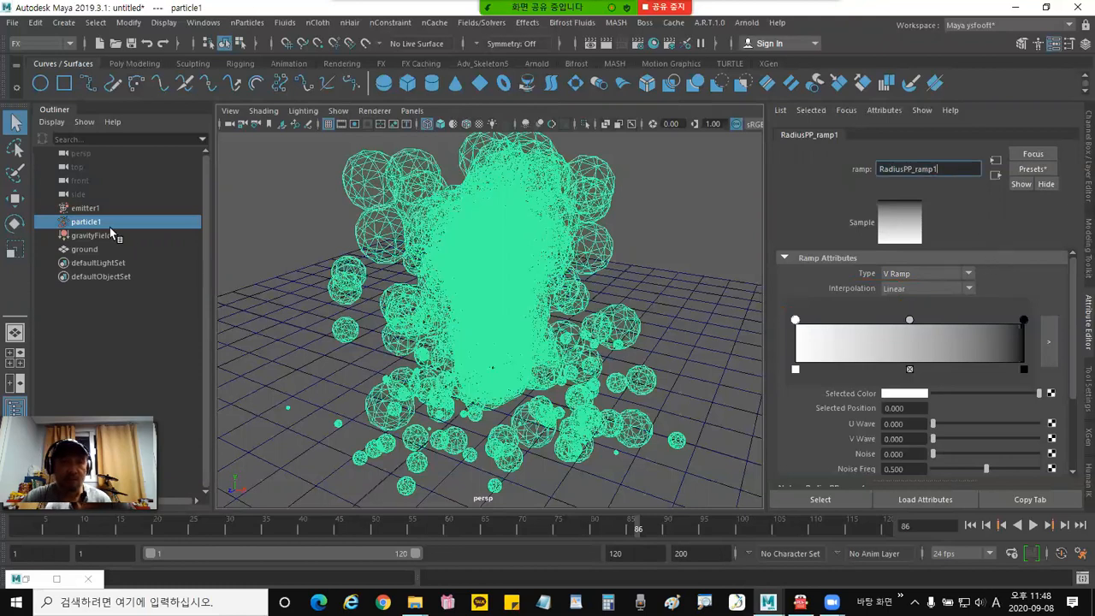
left_click(98, 223)
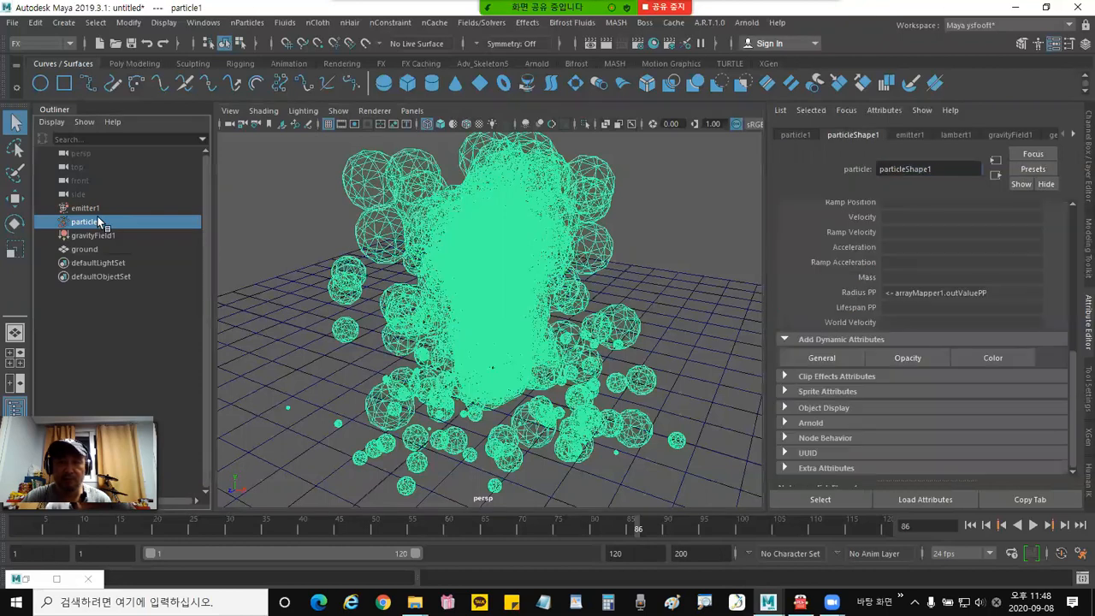
right_click(923, 294)
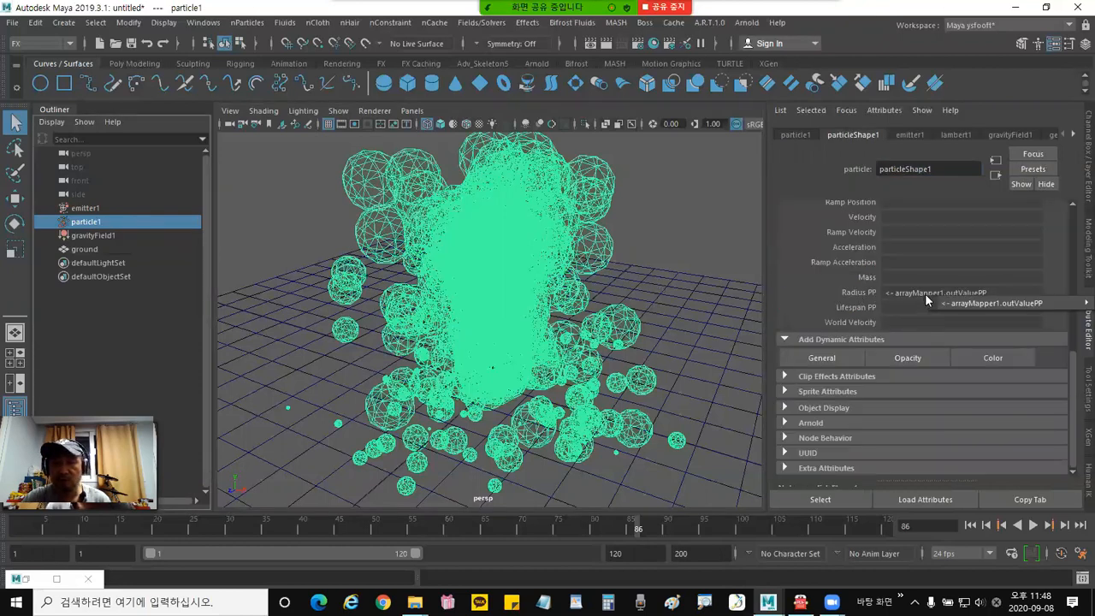
mouse_move(933, 303)
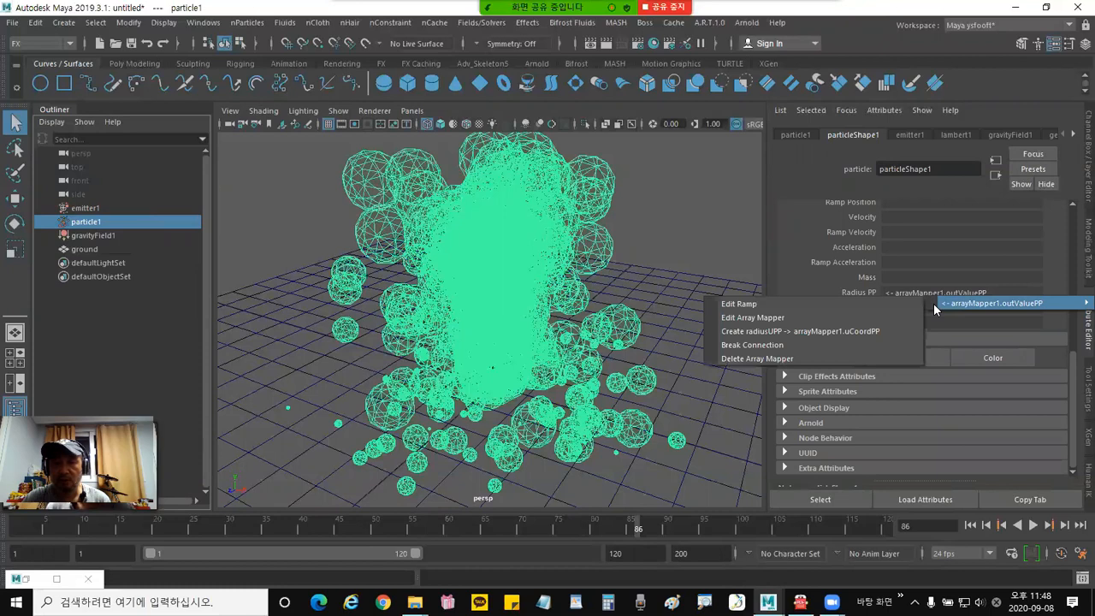
left_click(843, 317)
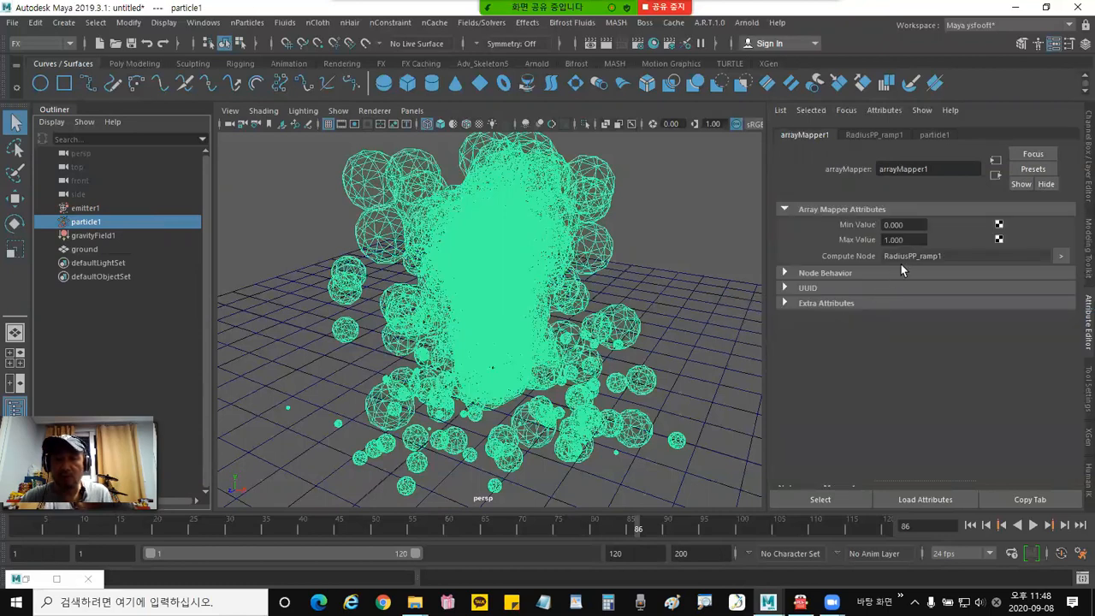
Try a Max Value of 2 on arrayMapper1 to enlarge the particle spheres.
left_click(919, 226)
left_click(921, 241)
double_click(921, 241)
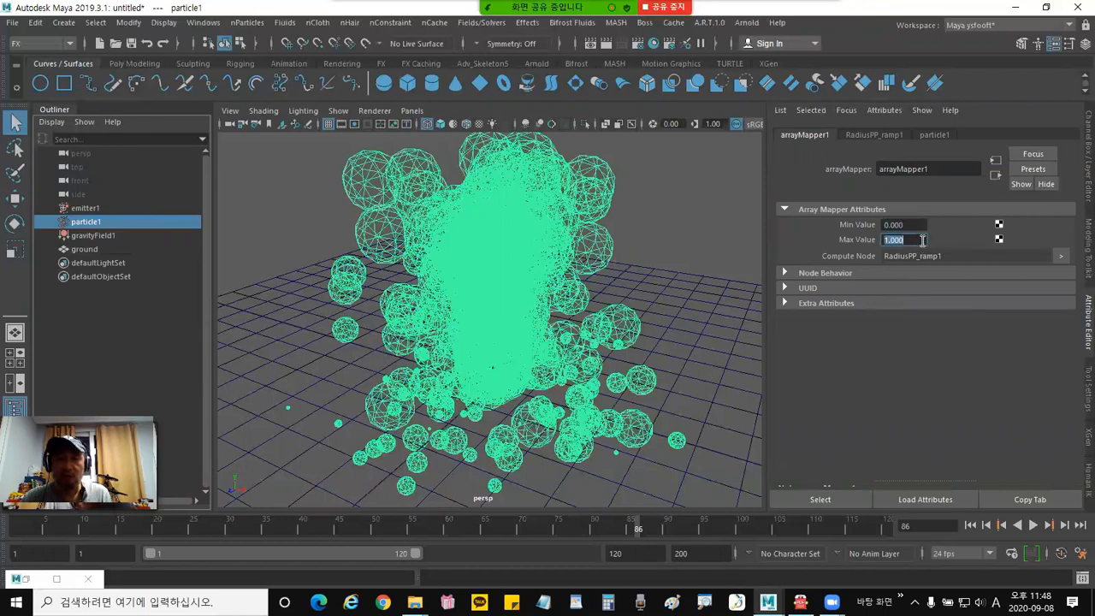
left_click(921, 241)
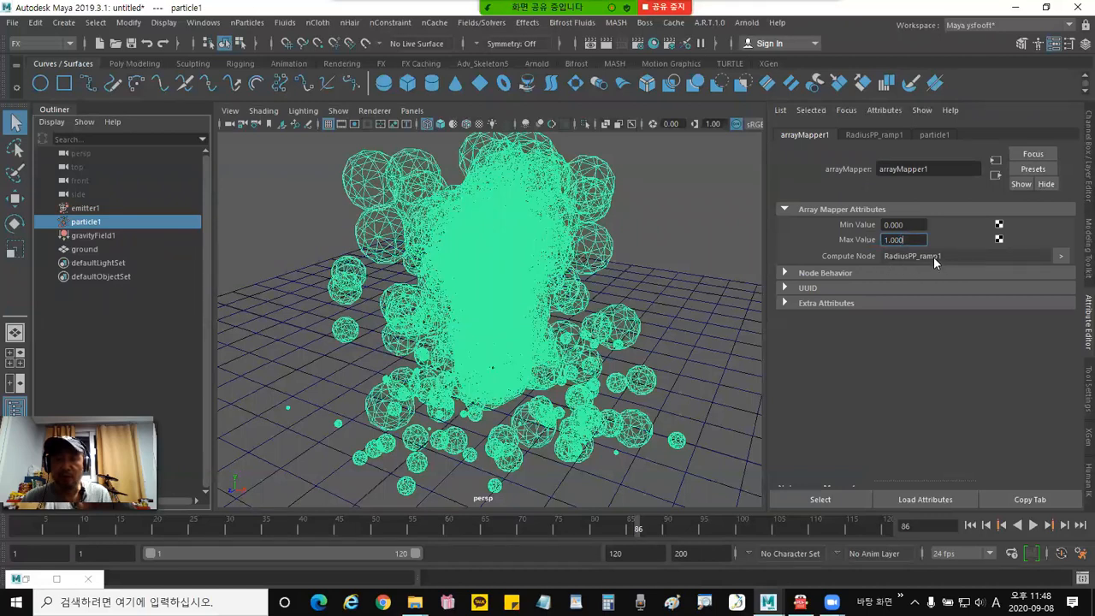
double_click(914, 240)
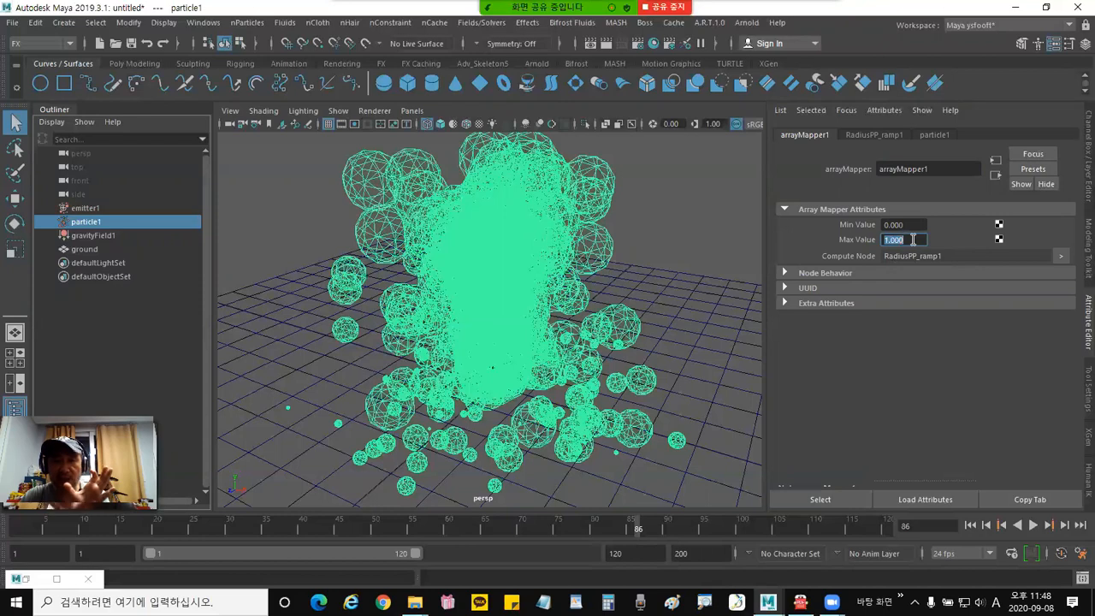
type("2")
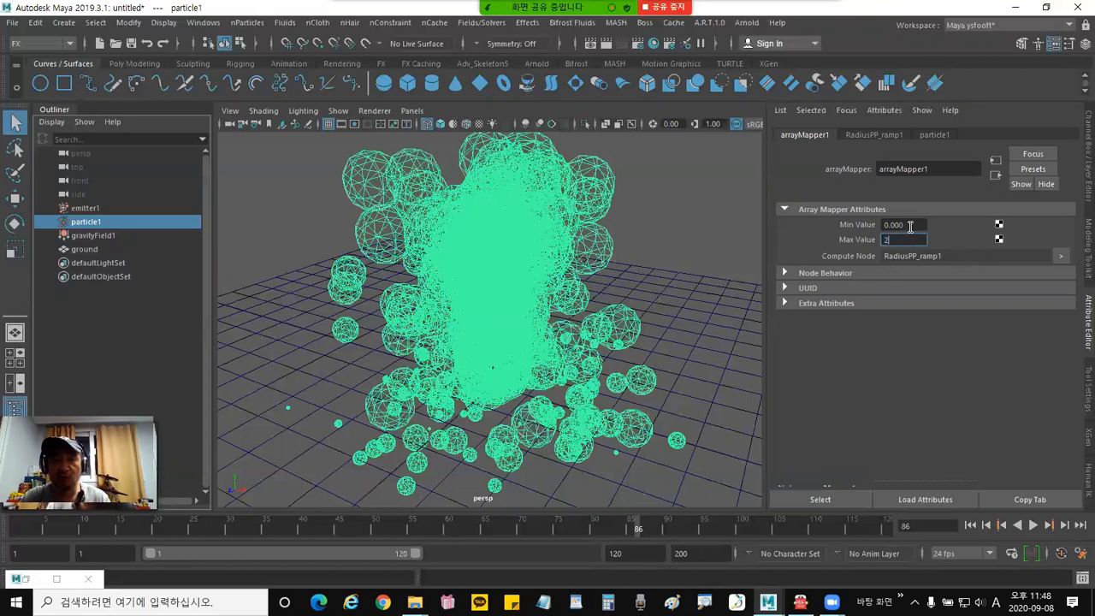
left_click(910, 225)
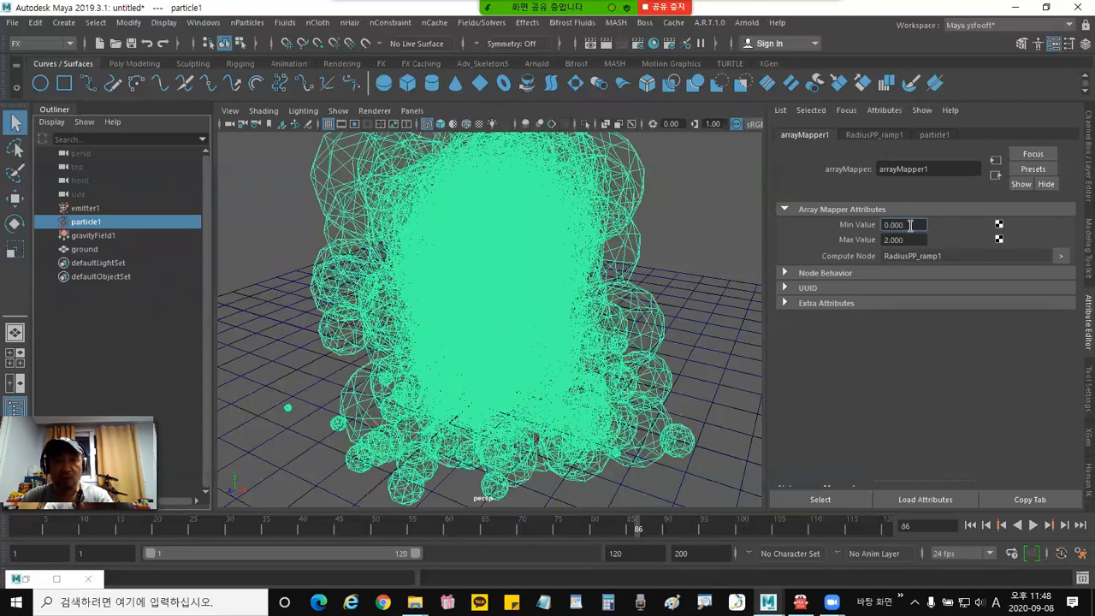
Set the Max Value of arrayMapper1 to 0.5.
left_click(911, 240)
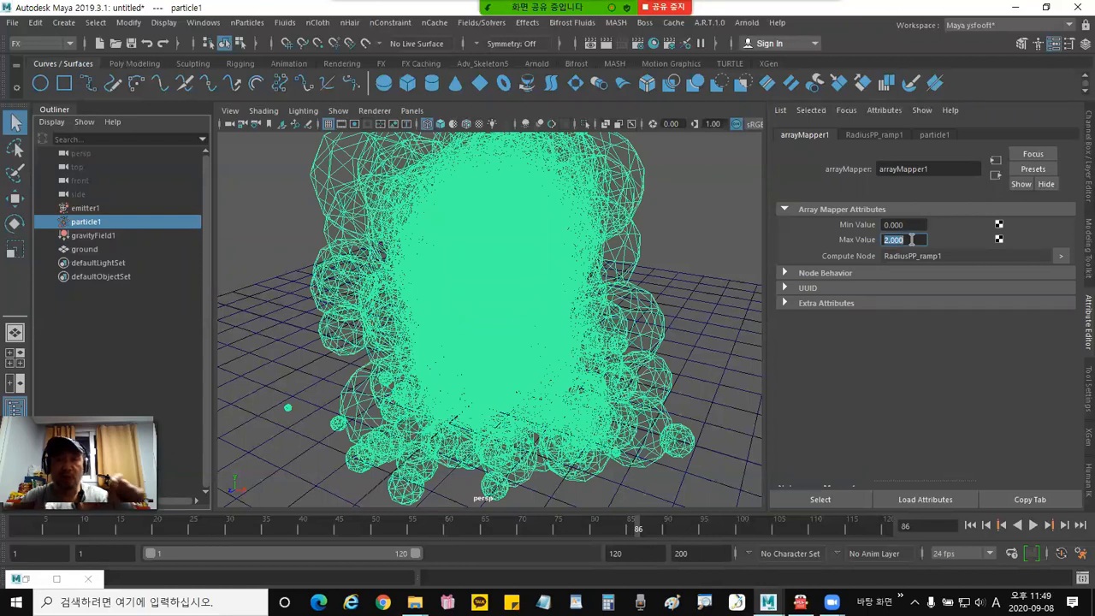
type("0.5")
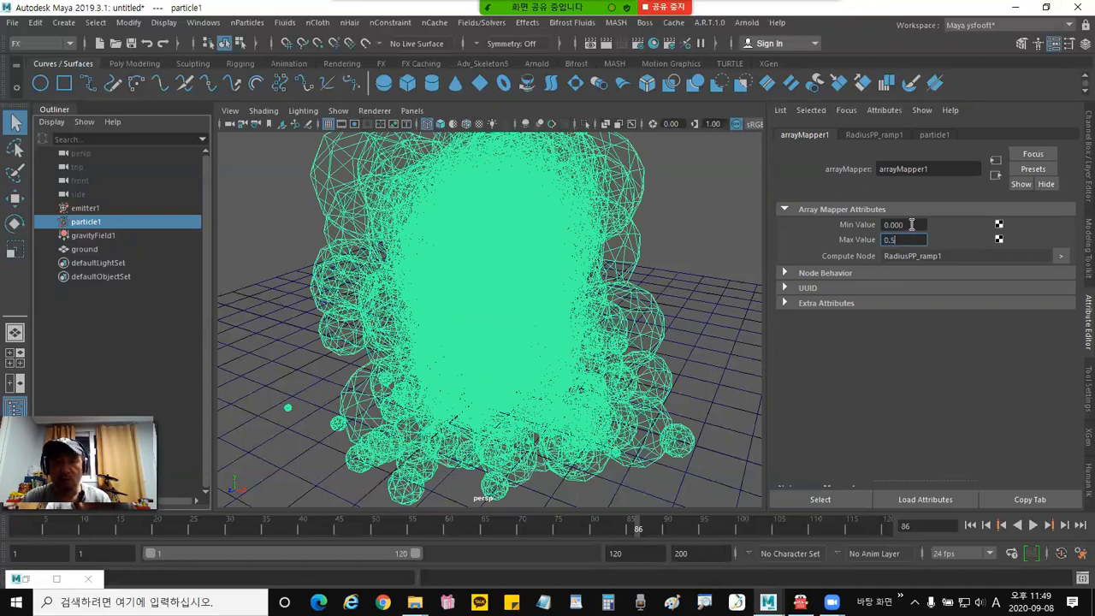
left_click(910, 224)
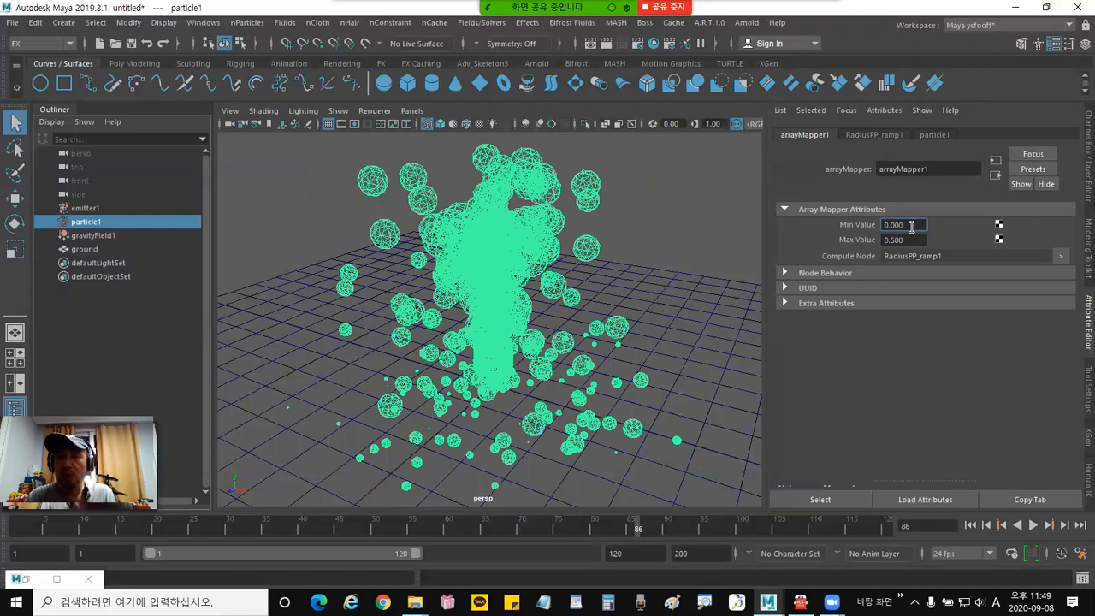
left_click(909, 240)
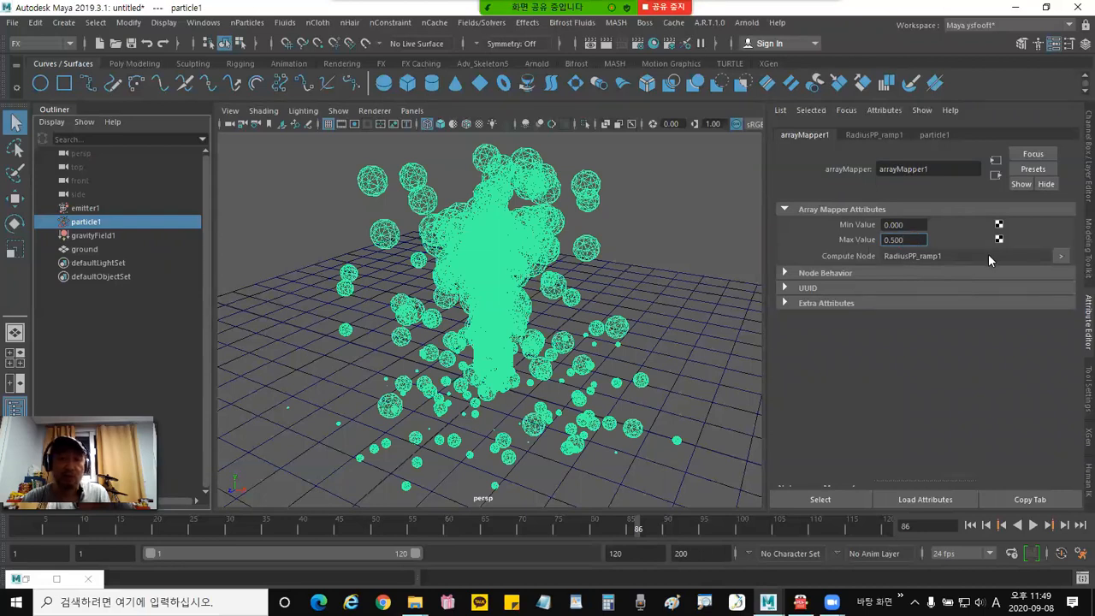
double_click(921, 239)
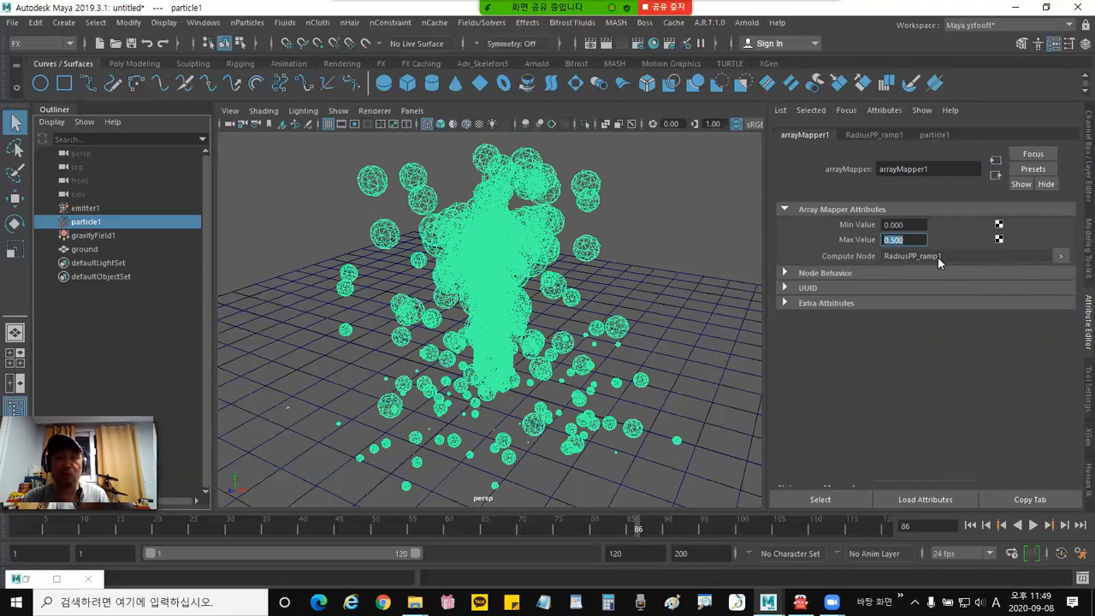
left_click(917, 242)
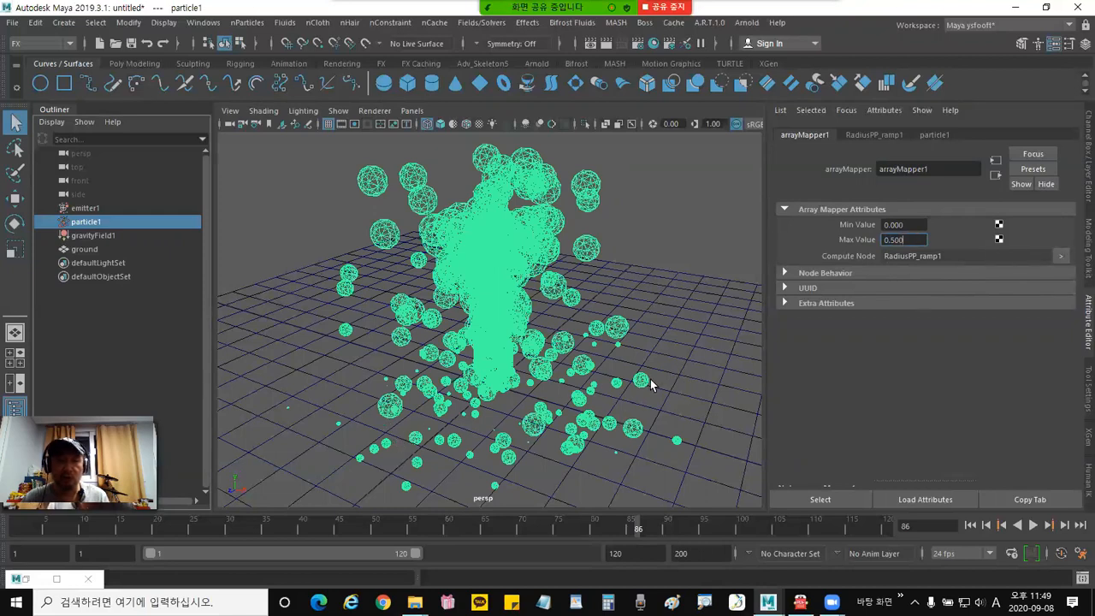
Open the array mapper's compute-node ramp, move its white marker to position 0.410 and place the grey marker near the start.
left_click(1061, 259)
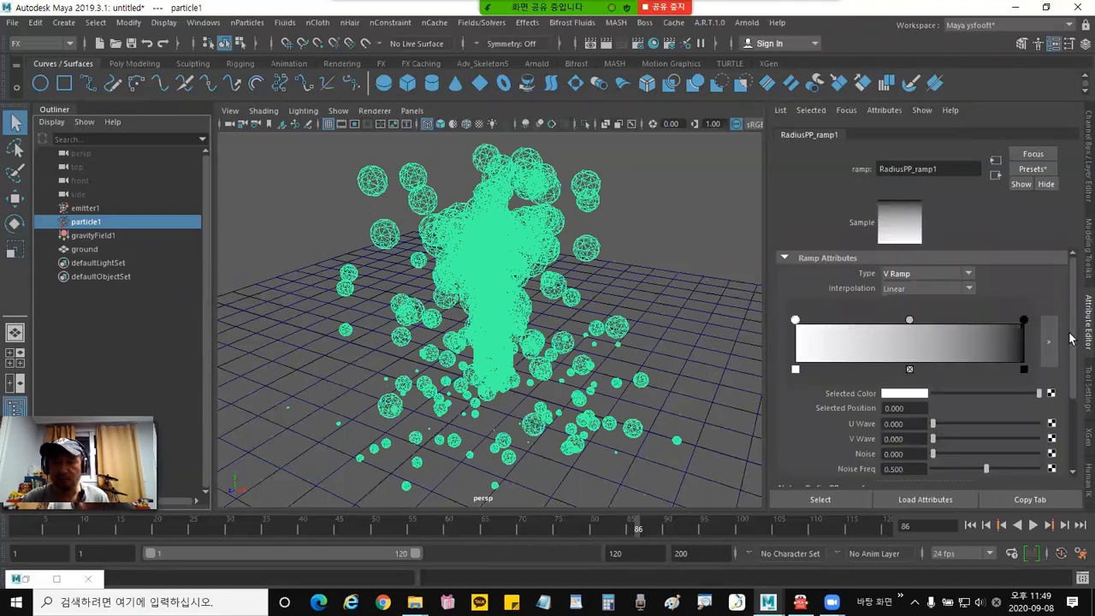
left_click_drag(795, 320, 890, 333)
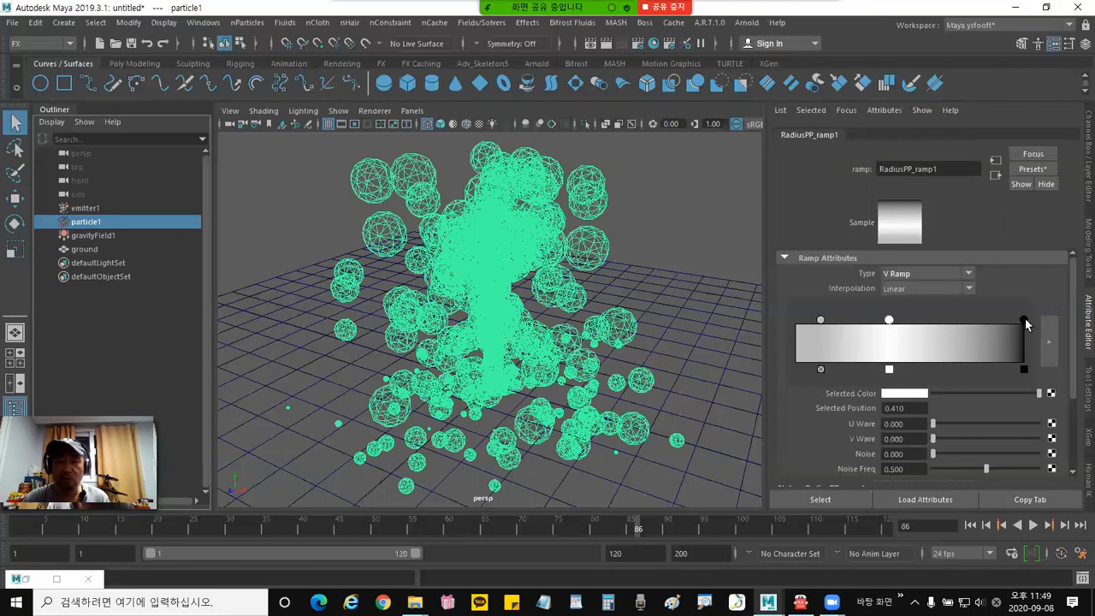
left_click(1024, 320)
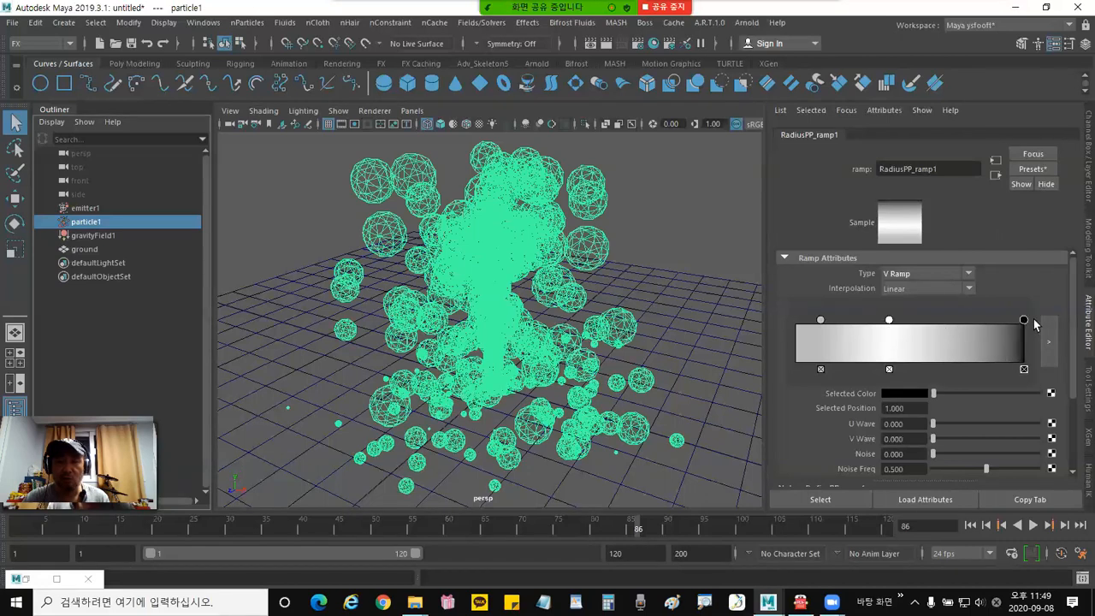
Add a dark grey marker at position 0.796 on RadiusPP_ramp1 and lighten the black end marker to dark grey.
left_click(996, 342)
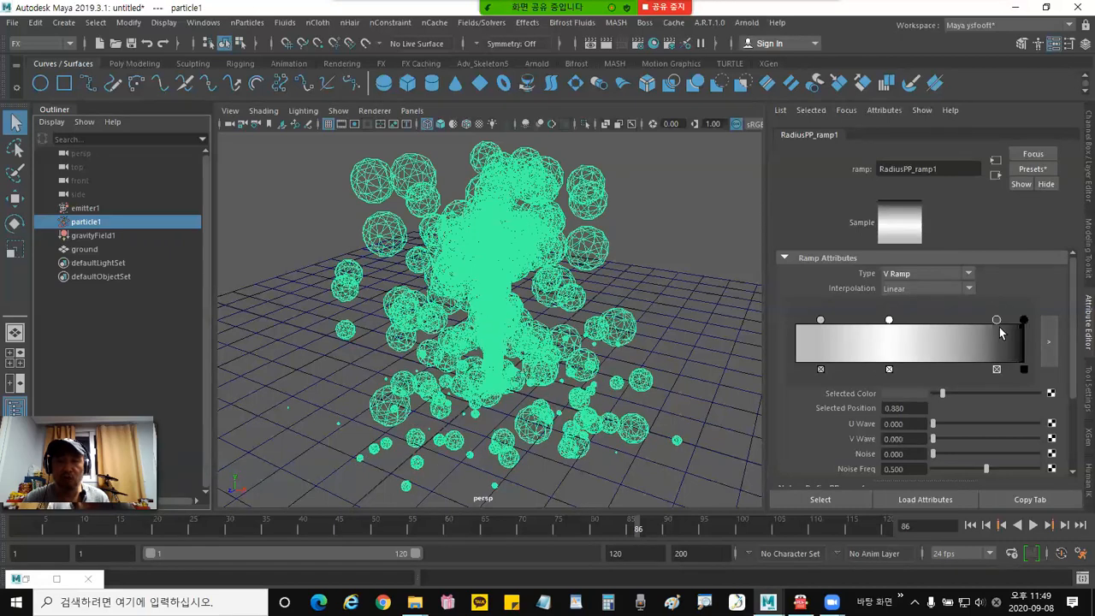
mouse_move(995, 318)
left_mouse_down()
mouse_move(955, 322)
mouse_move(977, 325)
left_mouse_up()
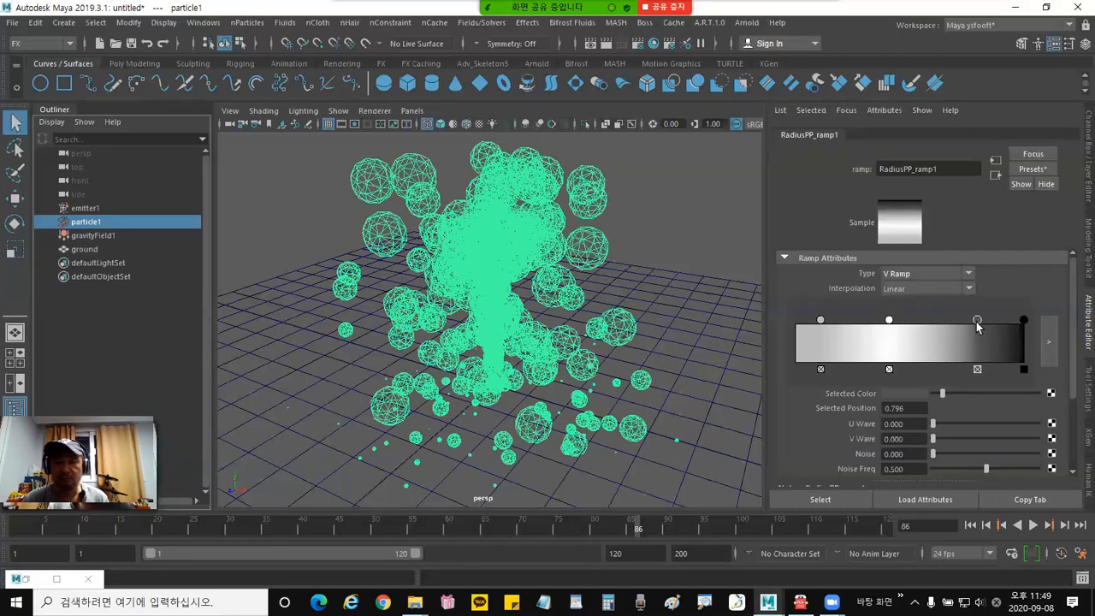
left_click(1024, 319)
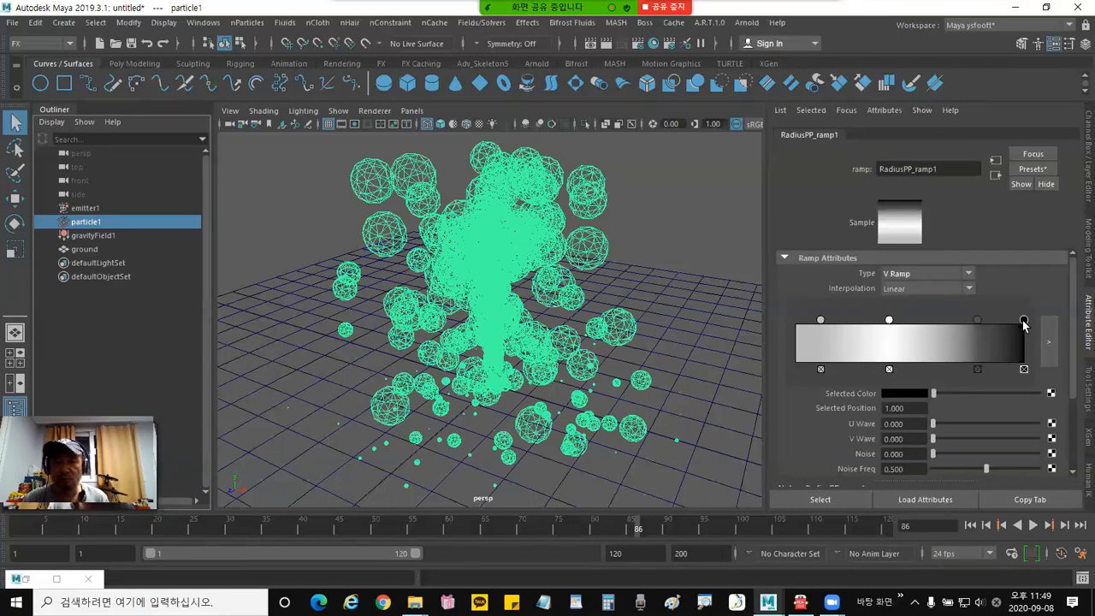
left_click(889, 392)
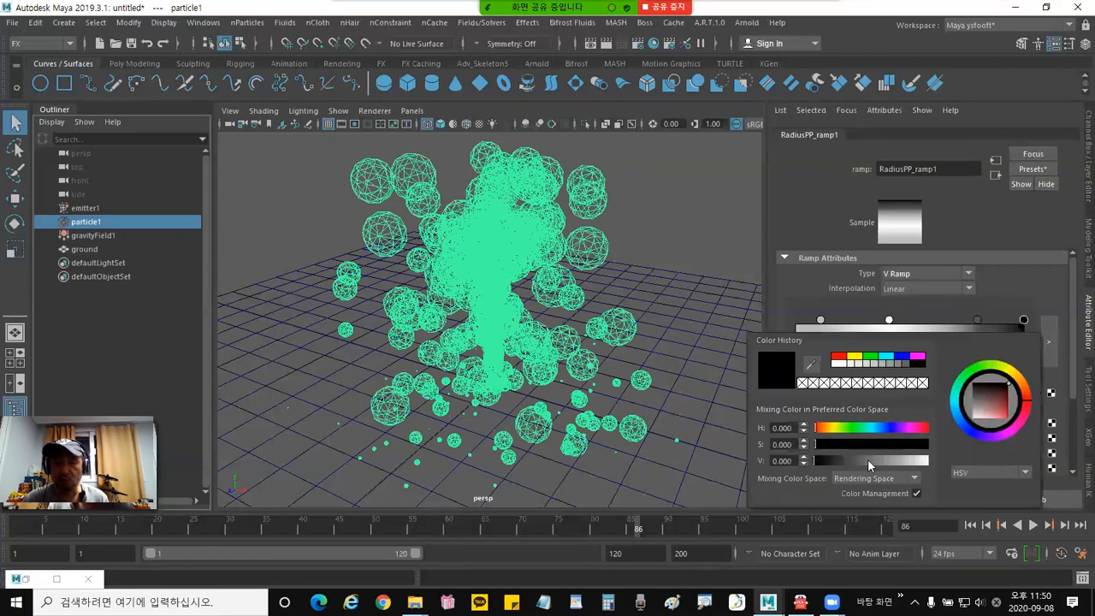
left_click_drag(824, 459, 860, 463)
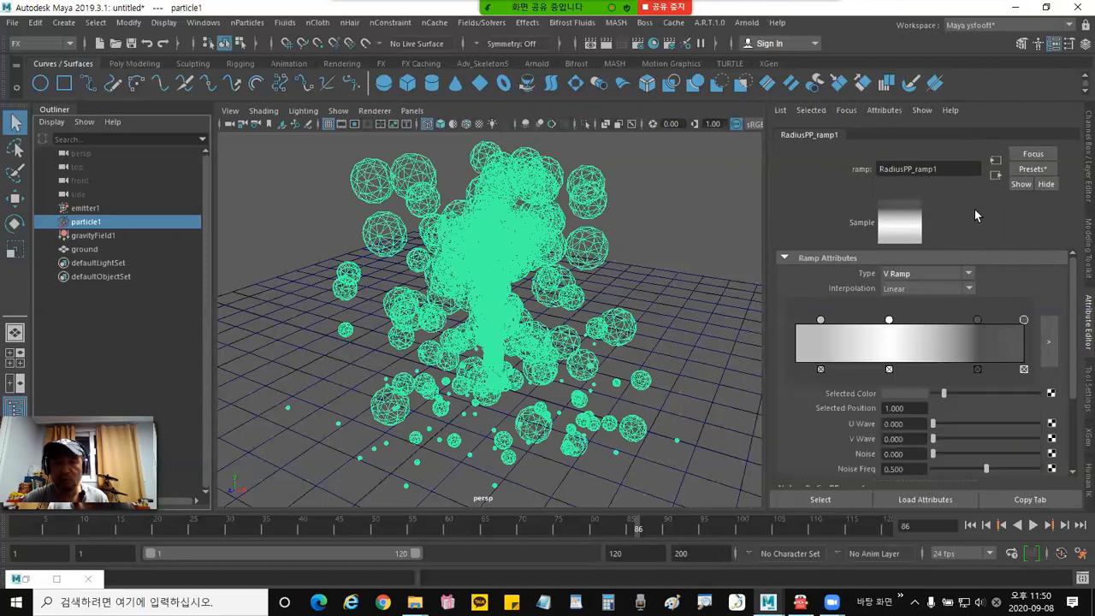
Lighten the dark grey third marker of RadiusPP_ramp1 to medium grey and move it to position 0.823.
left_click(976, 320)
left_click(911, 393)
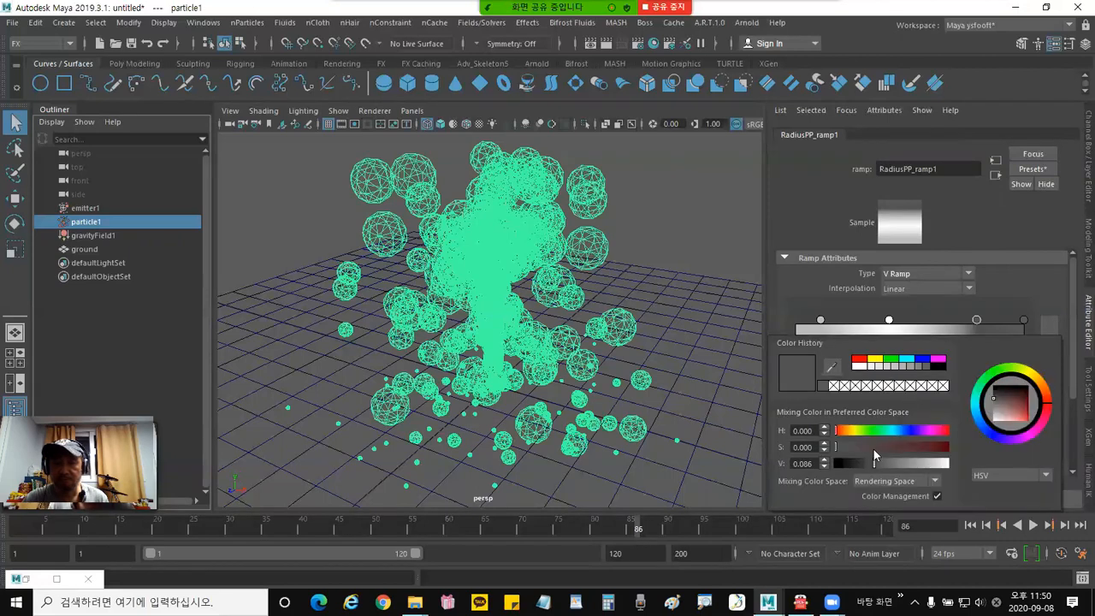
left_click_drag(888, 462, 901, 467)
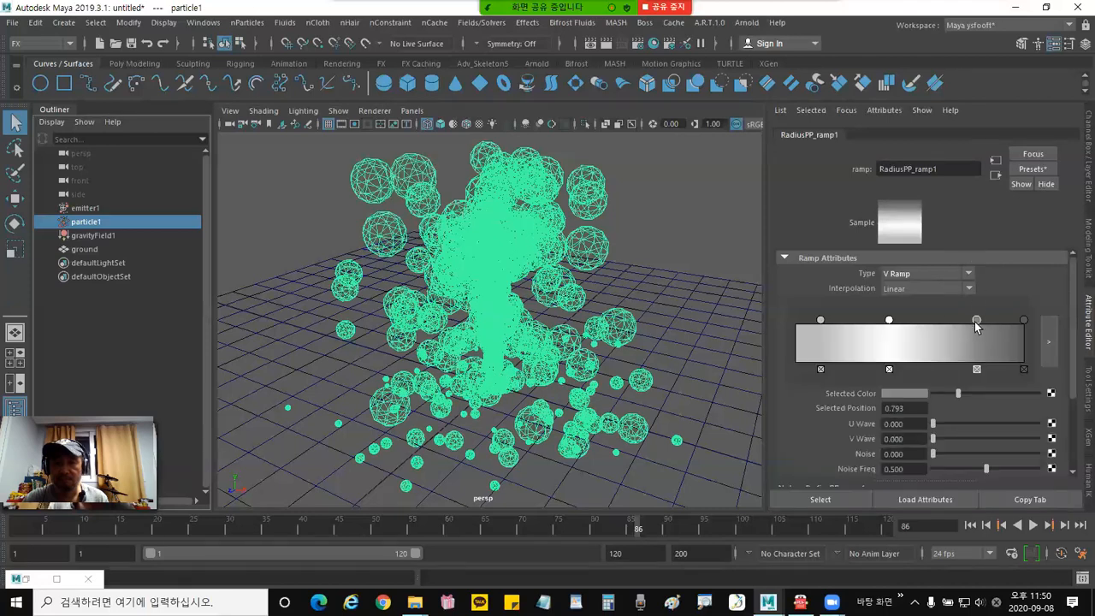
mouse_move(976, 319)
left_mouse_down()
mouse_move(964, 319)
mouse_move(983, 320)
left_mouse_up()
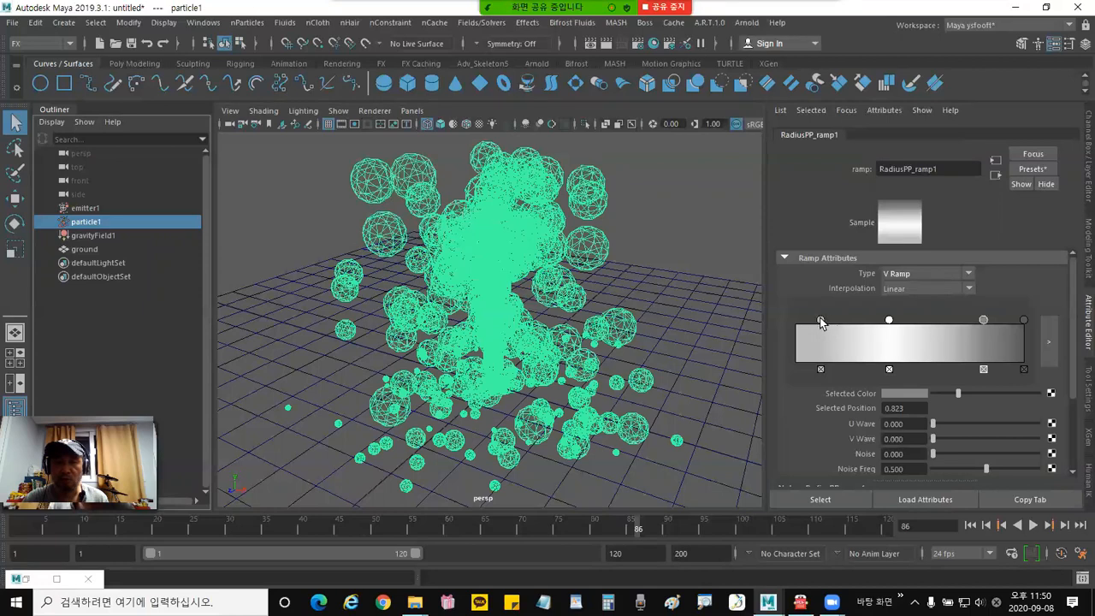
Move the first grey marker of RadiusPP_ramp1 to position 0.144 and lighten its color slightly.
left_click_drag(822, 320, 827, 320)
left_click(890, 321)
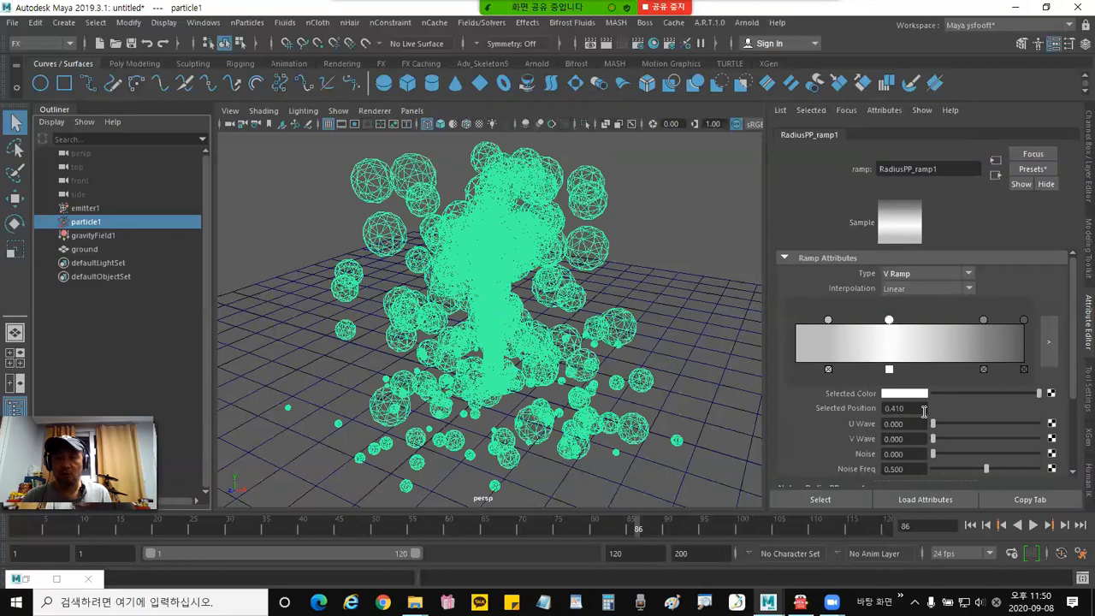
left_click(827, 320)
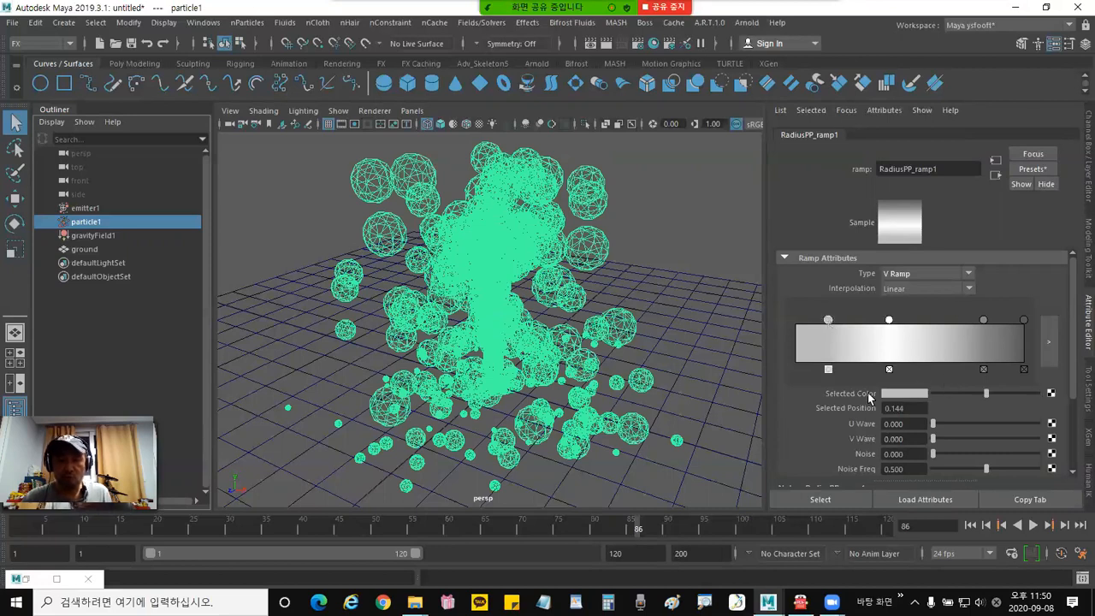
left_click(912, 393)
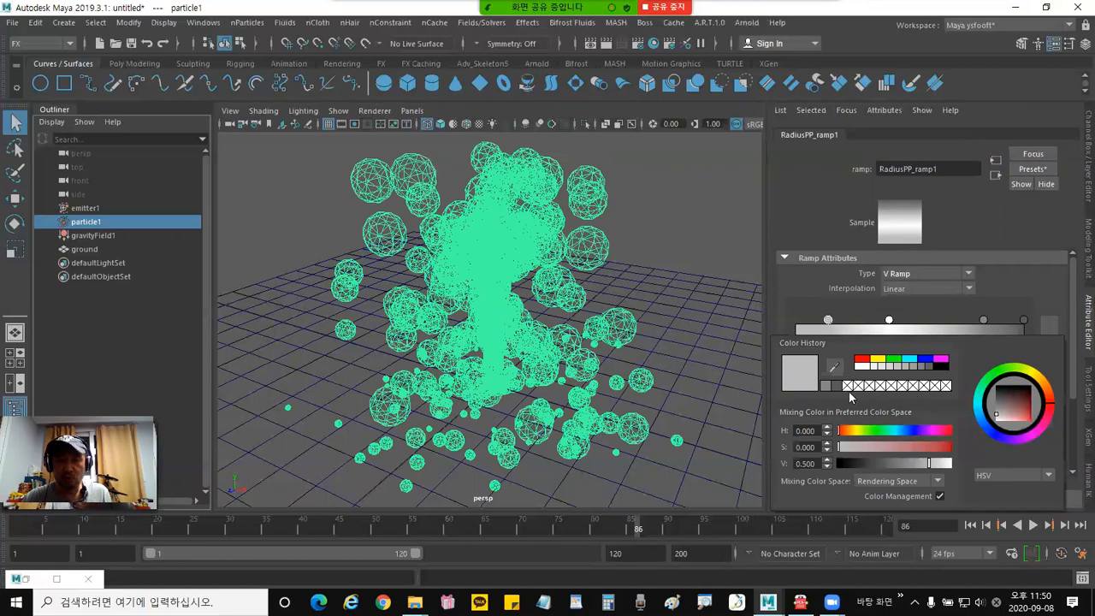
left_click(933, 467)
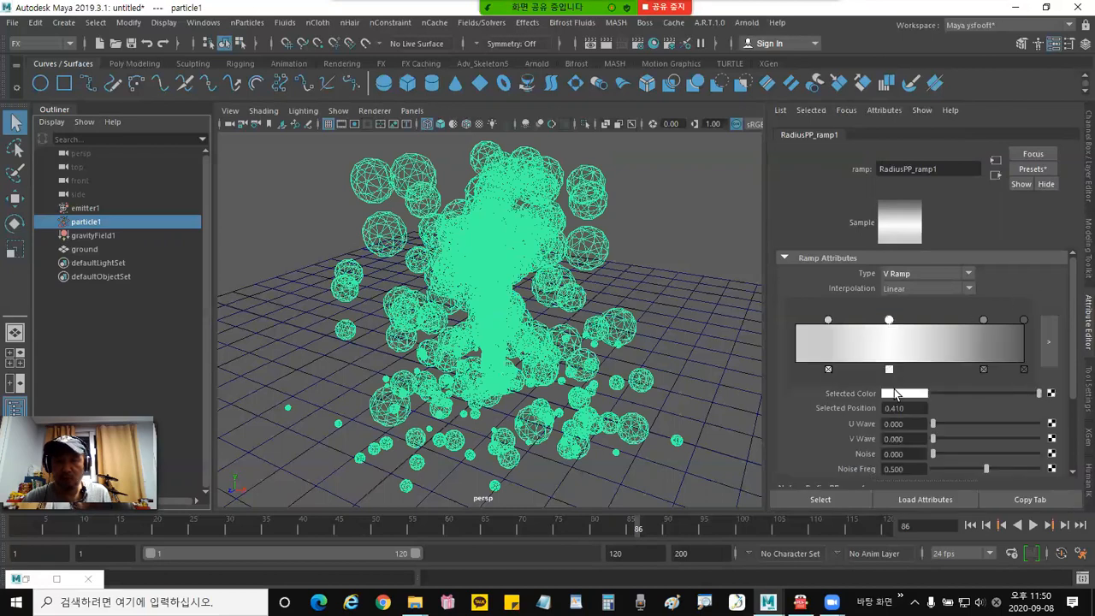
Open the color of the white marker at position 0.410 for editing.
left_click(894, 395)
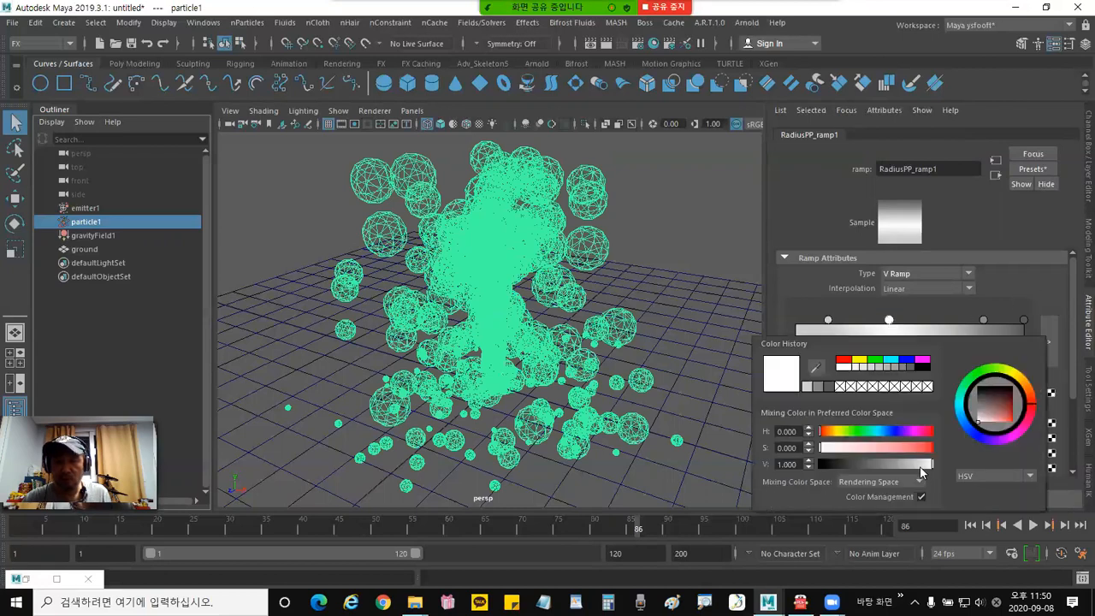
Darken the radius ramp's markers at positions 0.410 and 0.144 to light grey, and shift the darker third marker slightly toward the ramp's start.
mouse_move(920, 464)
left_mouse_down()
mouse_move(883, 463)
mouse_move(927, 471)
mouse_move(915, 478)
left_mouse_up()
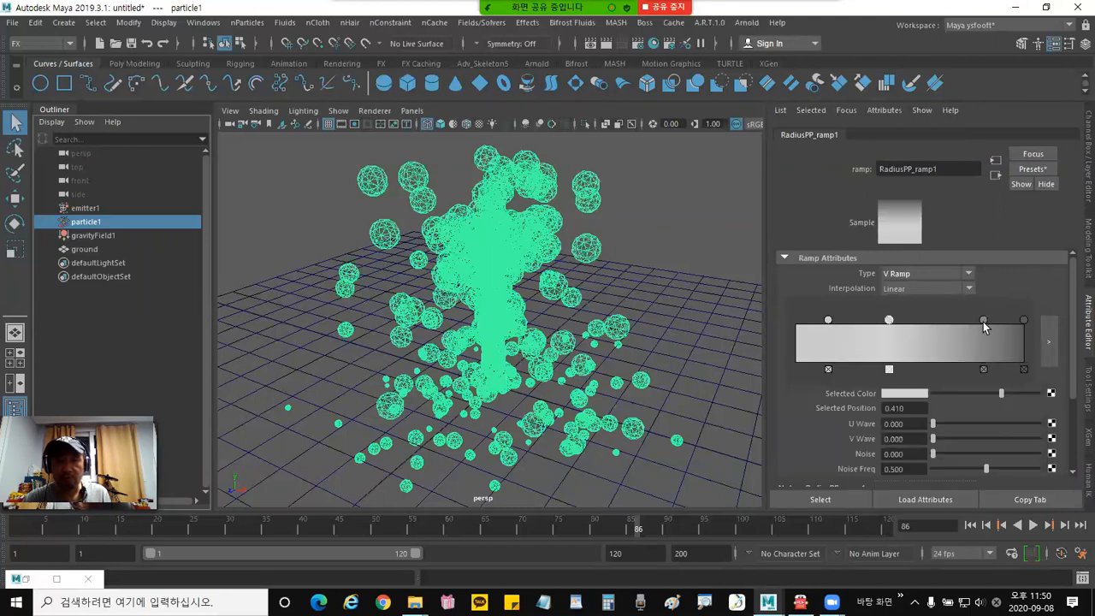
left_click_drag(982, 319, 977, 319)
left_click(888, 320)
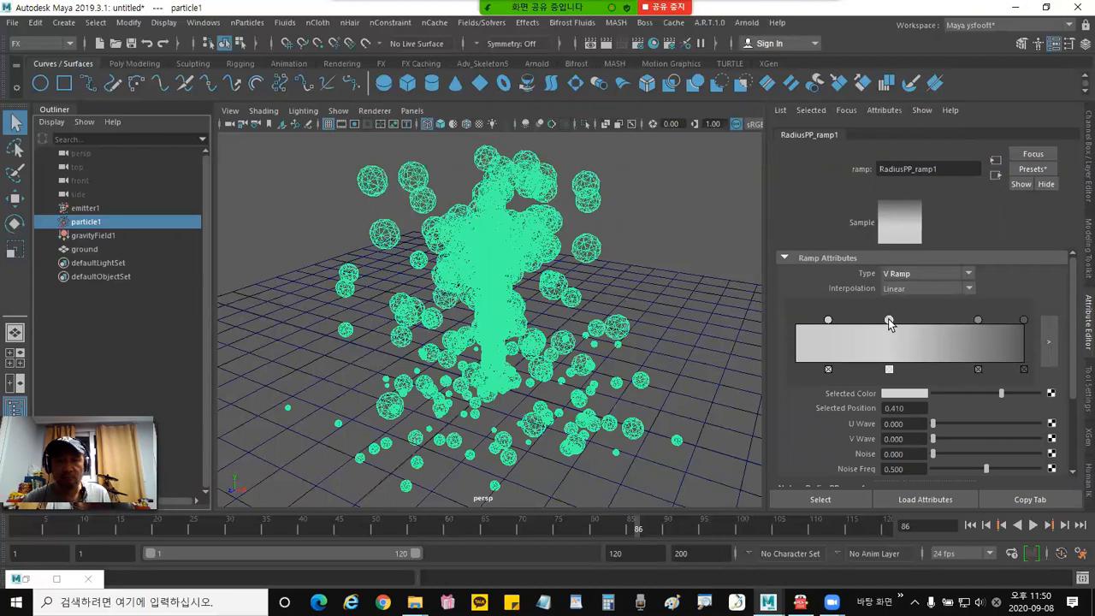
left_click(828, 320)
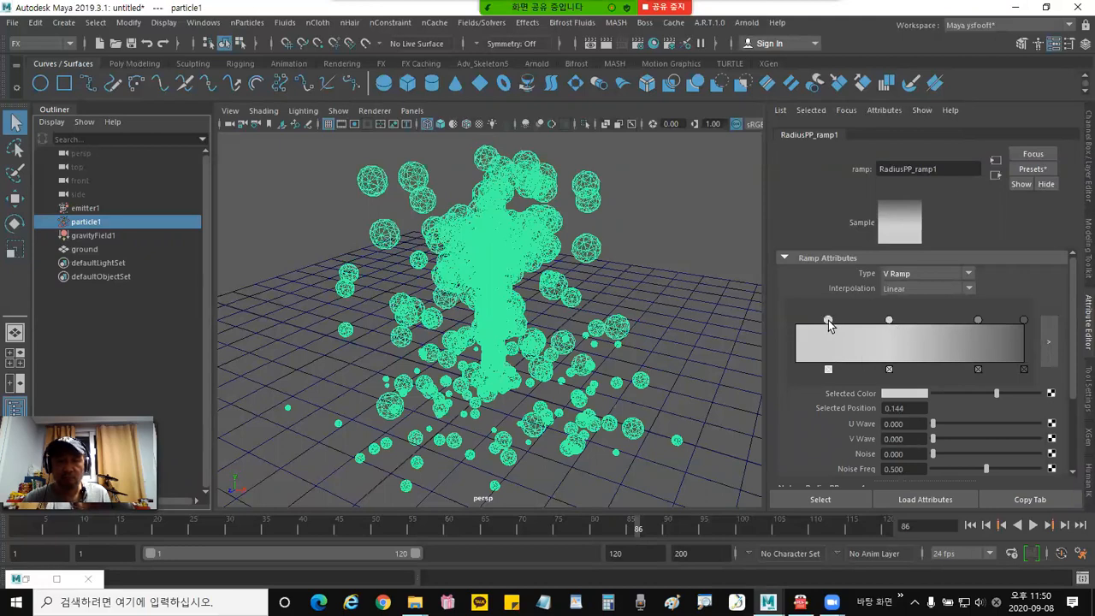
left_click(902, 395)
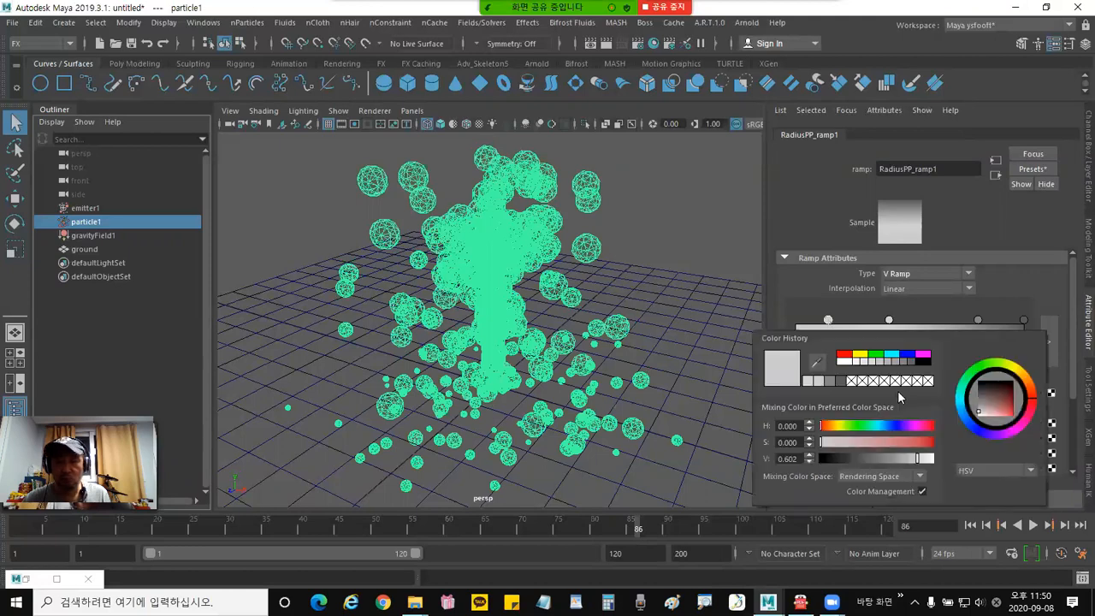
left_click_drag(917, 459, 909, 462)
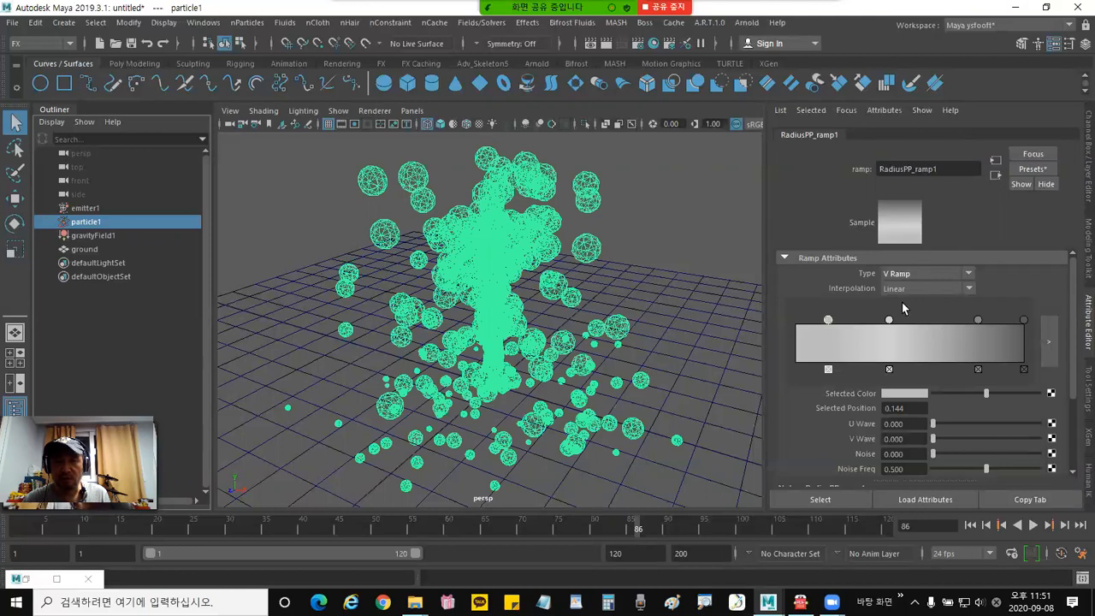
Reselect particle1 and play the particle simulation from frame 1.
left_click(709, 247)
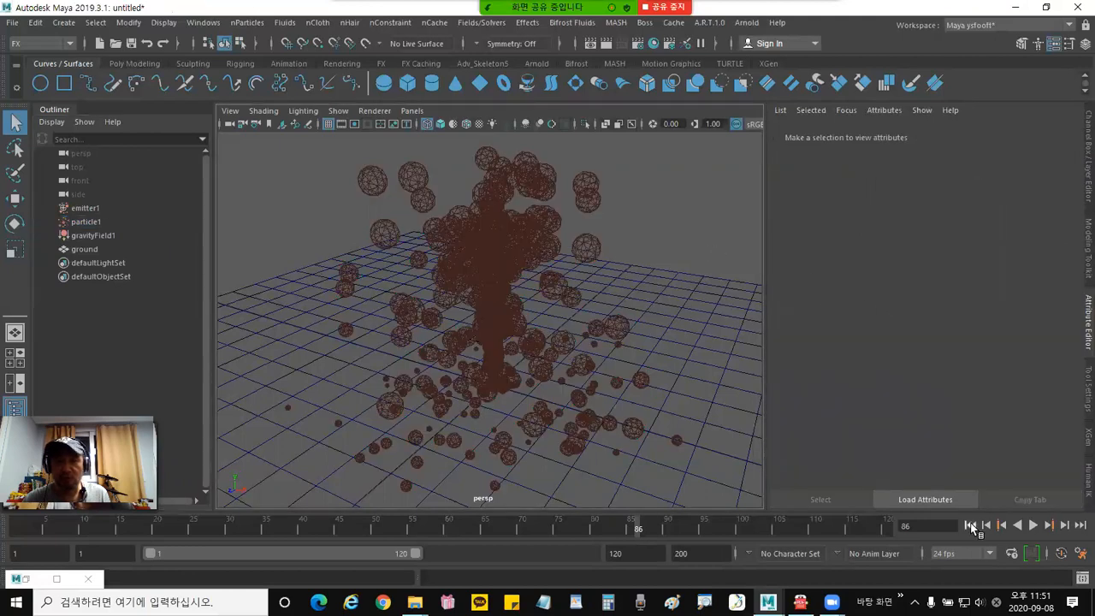
left_click(970, 525)
left_click(92, 221)
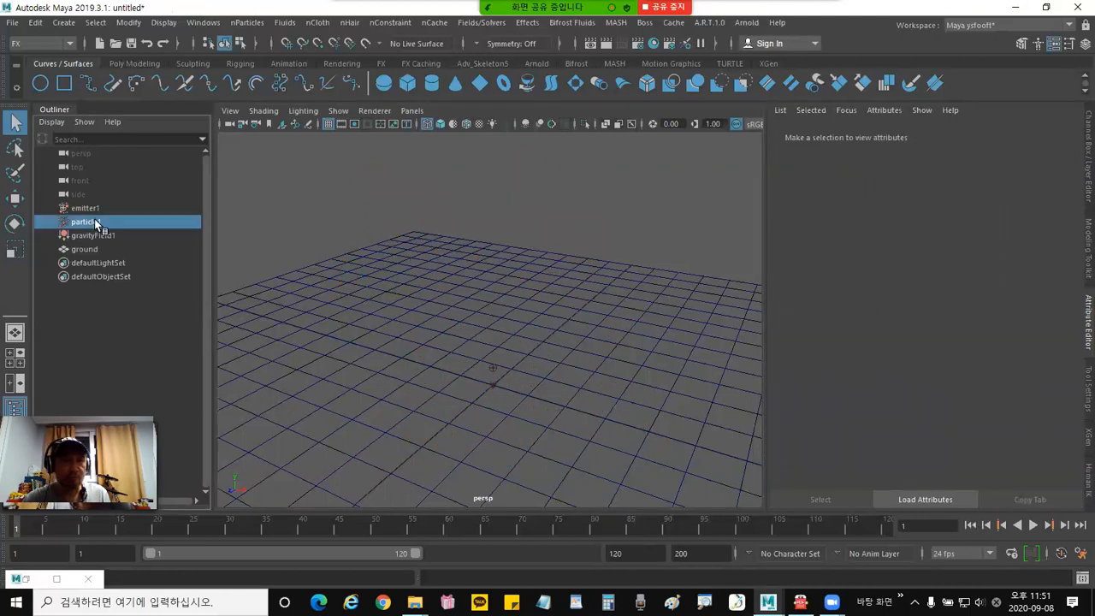
left_click(1033, 525)
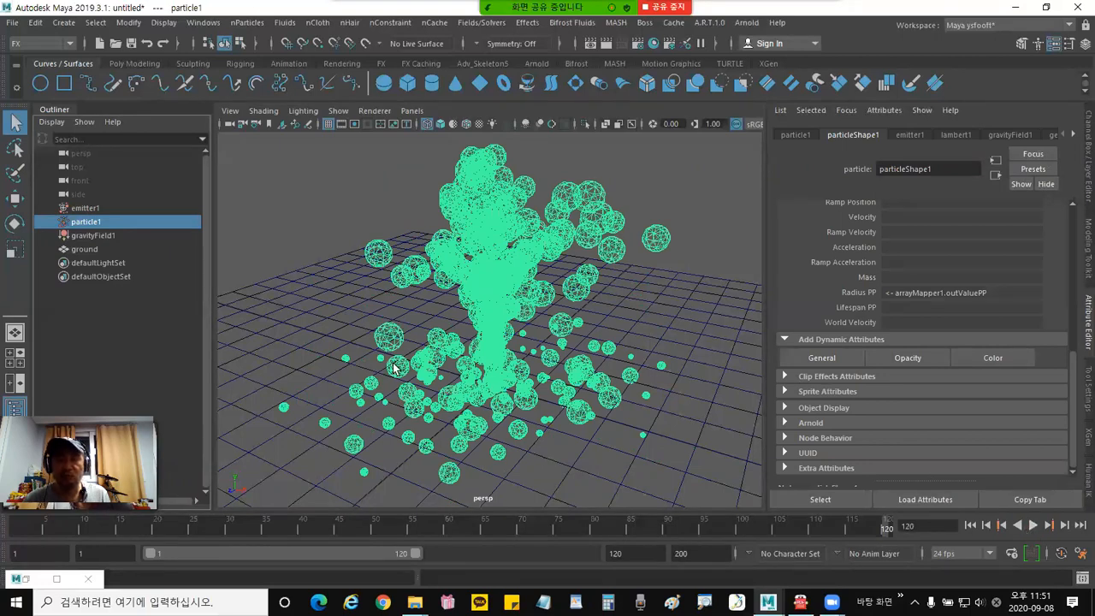
Open the Radius PP ramp of particleShape1 for editing and move its third marker to position 0.850.
right_click(988, 291)
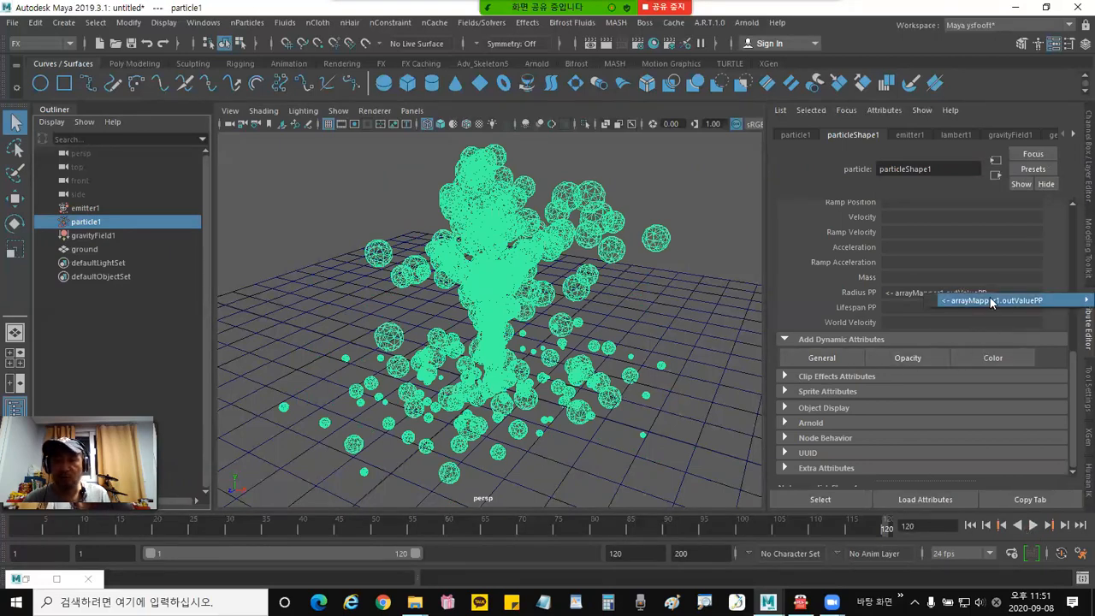
mouse_move(990, 297)
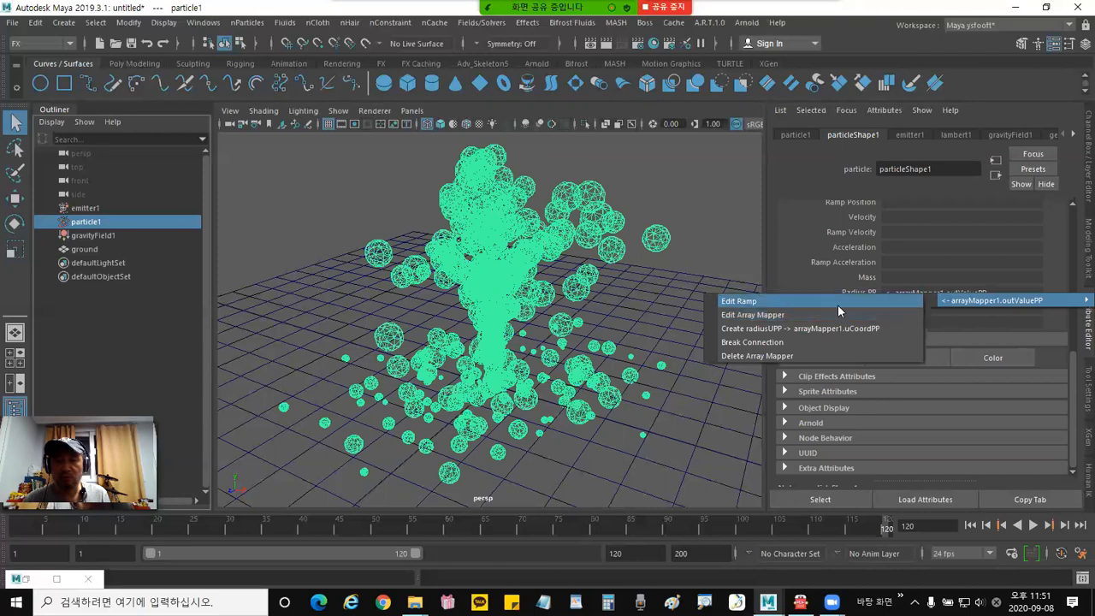
left_click(837, 300)
left_click_drag(978, 320, 990, 320)
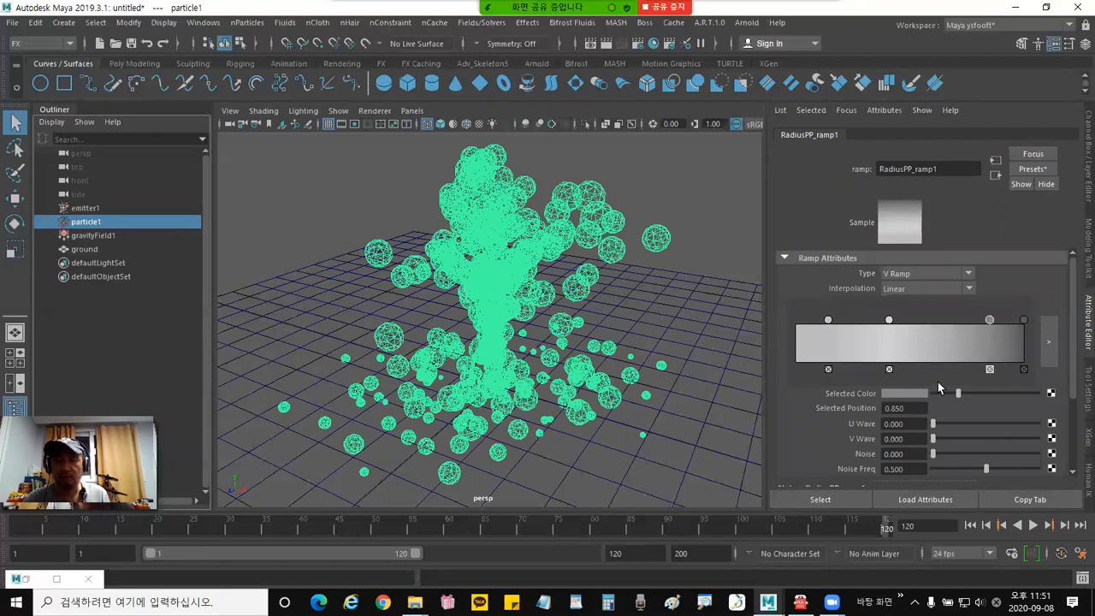
Try Exponential Up interpolation on the radius ramp, and set it to Exponential Down.
left_click(911, 288)
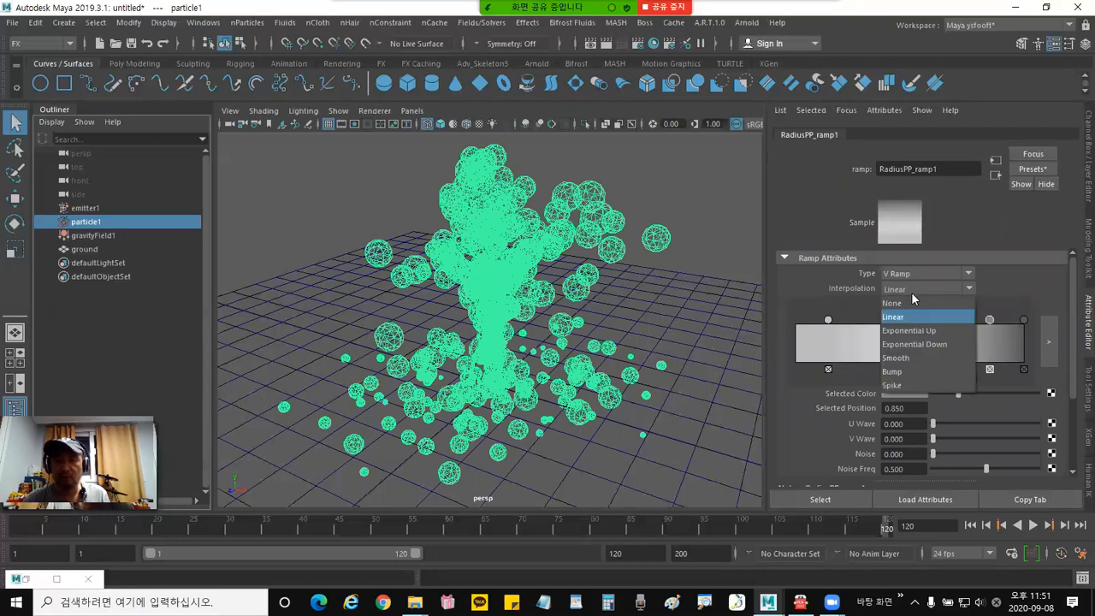
left_click(908, 330)
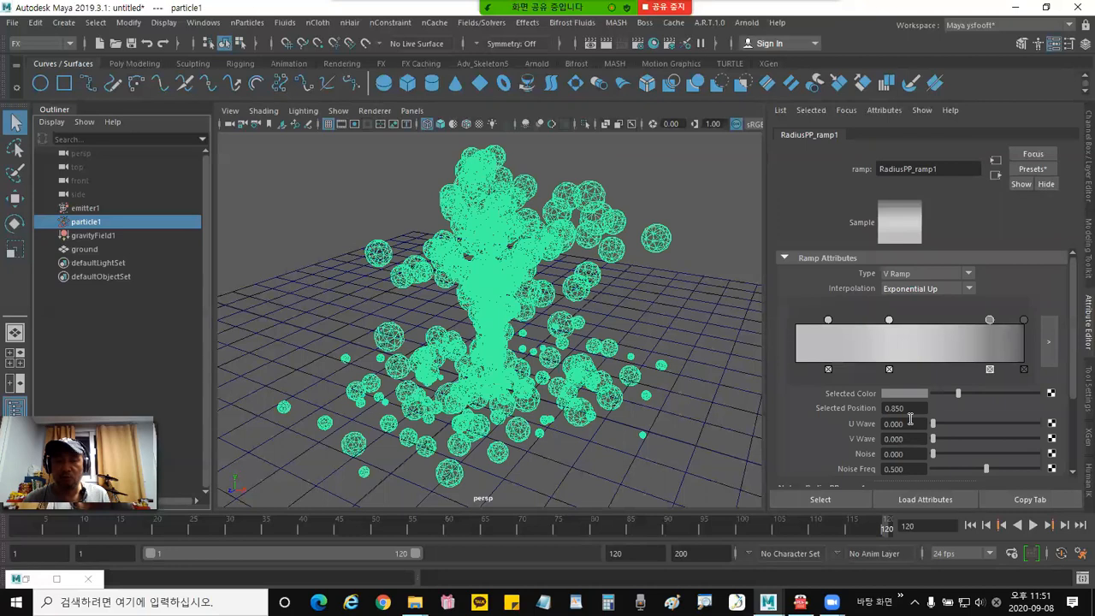
left_click(916, 288)
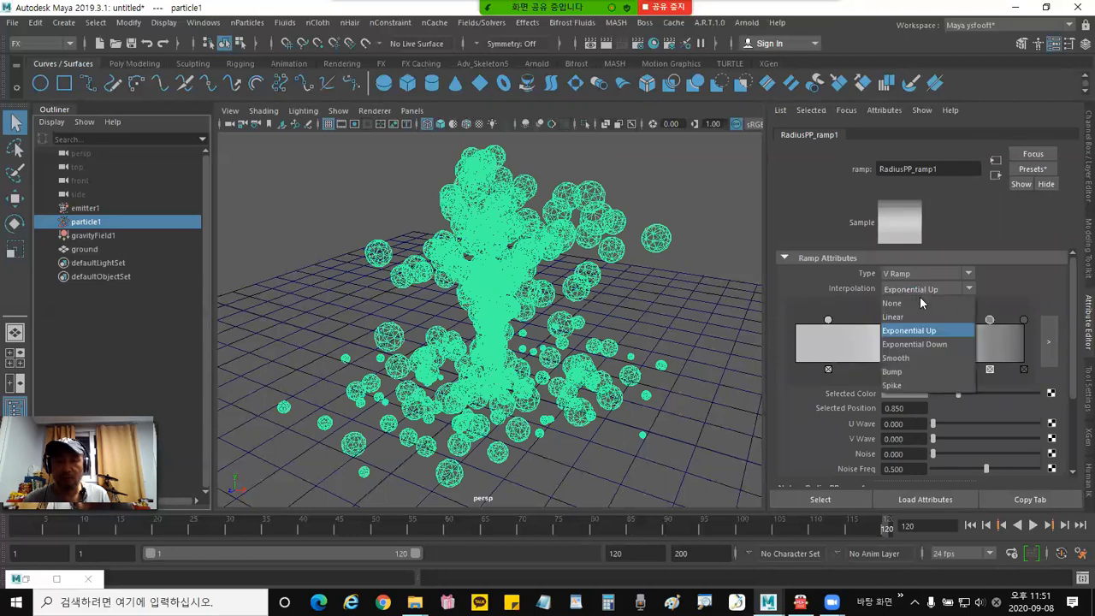
left_click(919, 344)
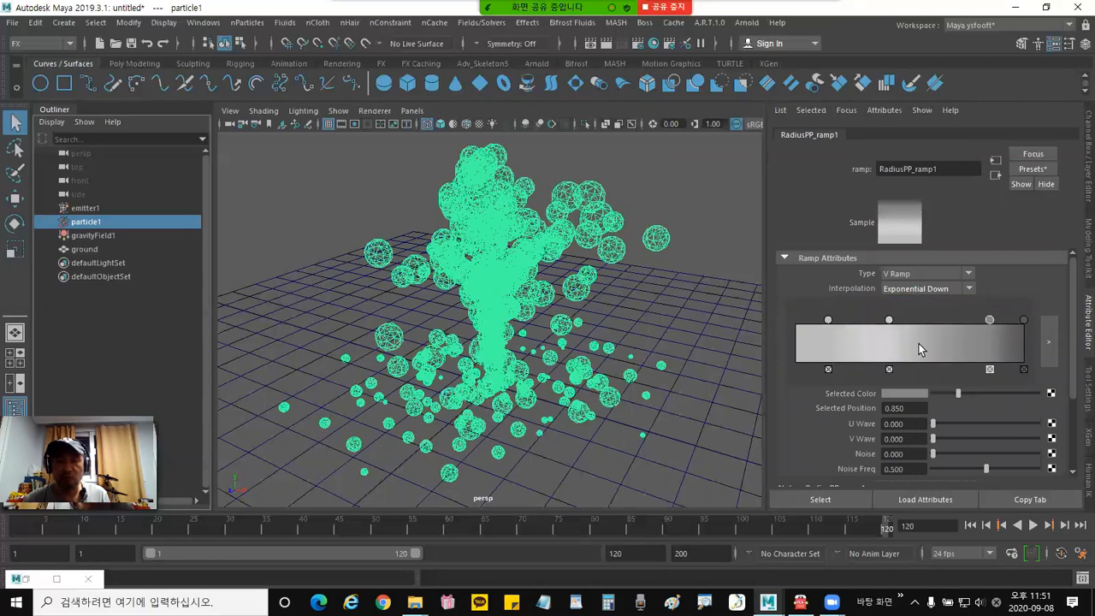
Play the particle simulation from frame 1 and stop it at frame 25.
left_click(972, 526)
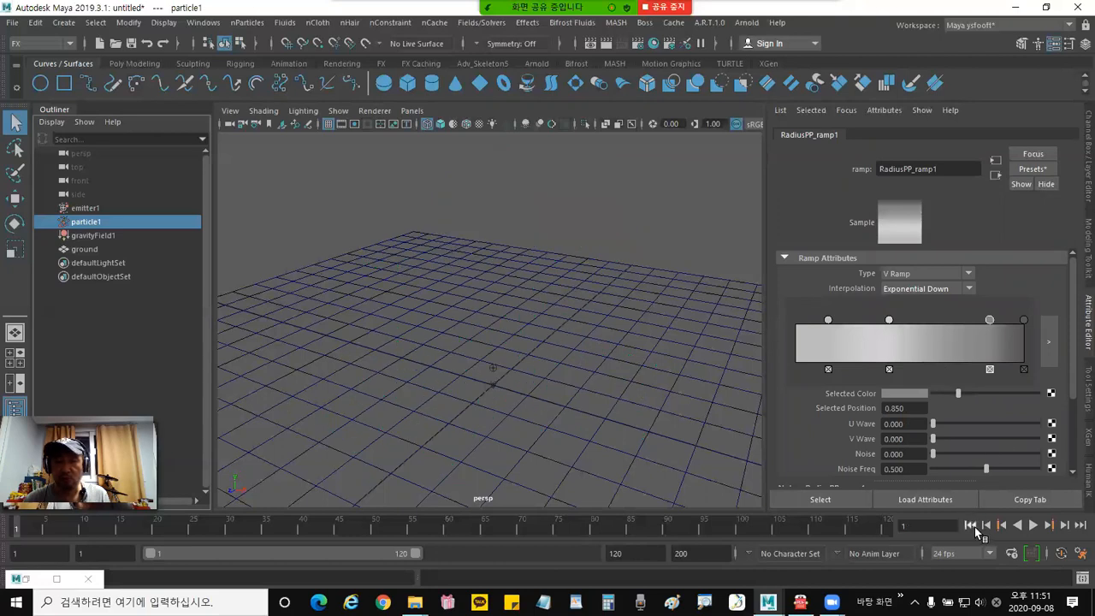
left_click(1035, 525)
left_click(1035, 525)
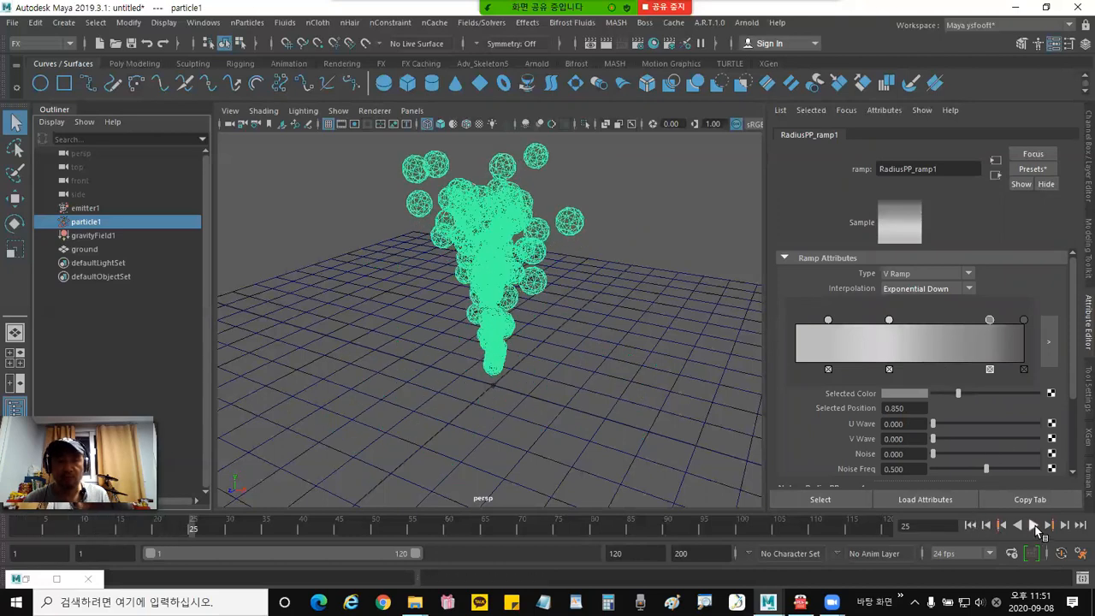
Add a marker at position 0.084 near the start of the radius ramp and set its colour to grey with value 0.346.
mouse_move(827, 320)
left_mouse_down()
mouse_move(794, 320)
mouse_move(847, 322)
mouse_move(798, 327)
mouse_move(843, 321)
mouse_move(813, 320)
left_mouse_up()
left_click(906, 393)
left_click_drag(926, 462, 912, 462)
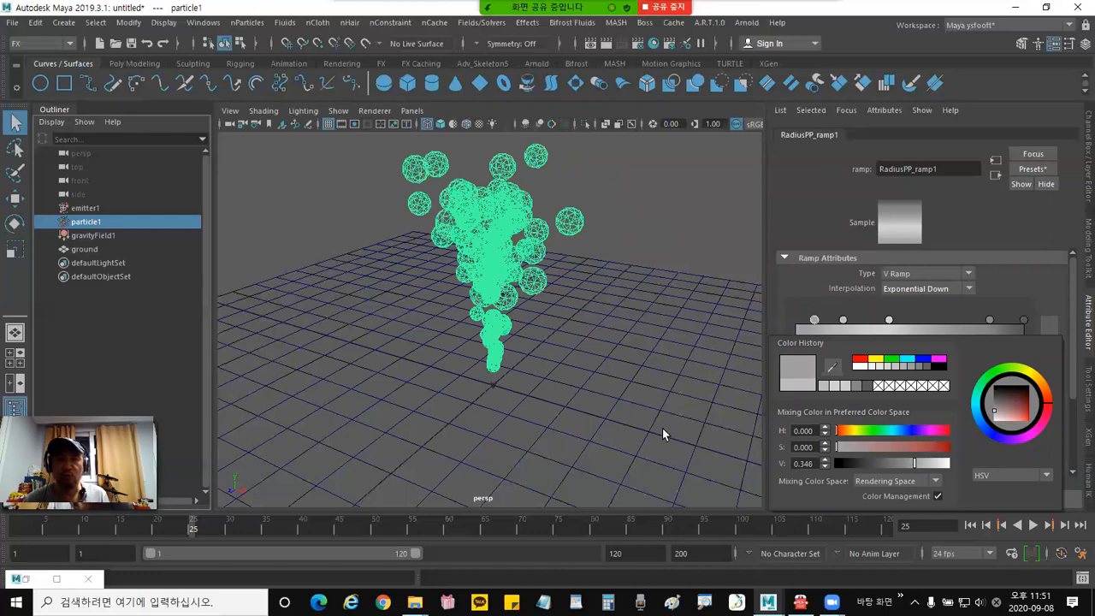
left_click_drag(542, 381, 525, 361, "alt")
right_click_drag(525, 362, 757, 353, "alt")
middle_click_drag(622, 352, 633, 334, "alt")
left_click_drag(537, 299, 629, 353, "alt")
right_click_drag(629, 354, 526, 349, "alt")
middle_click_drag(584, 342, 582, 349, "alt")
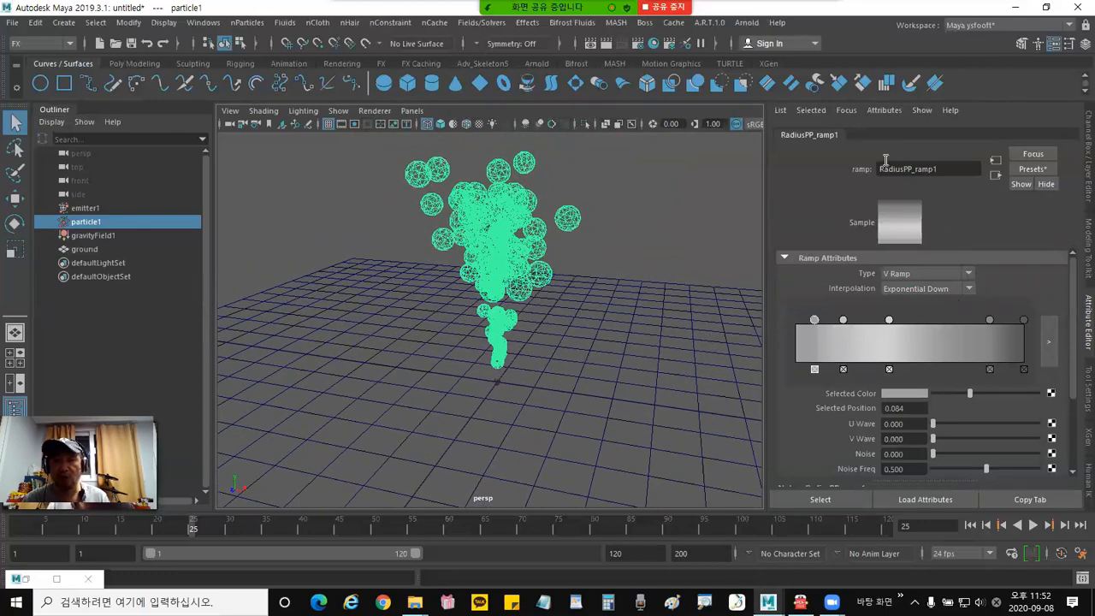
Open the ramp's connected arrayMapper1 node and set its Max Value to 0.4.
left_click(994, 175)
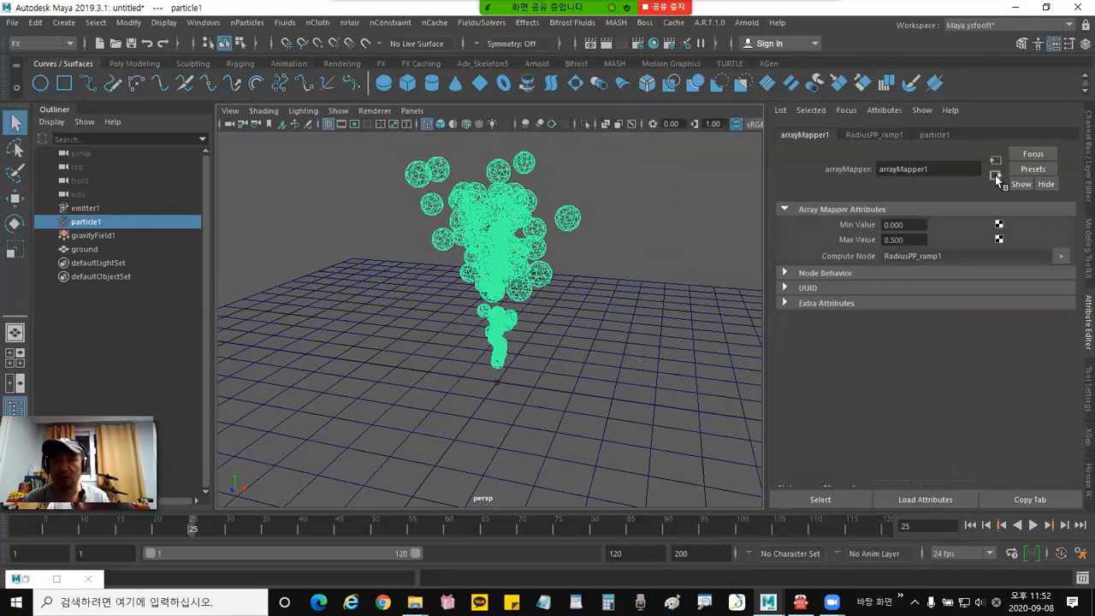
left_click(908, 239)
type("1")
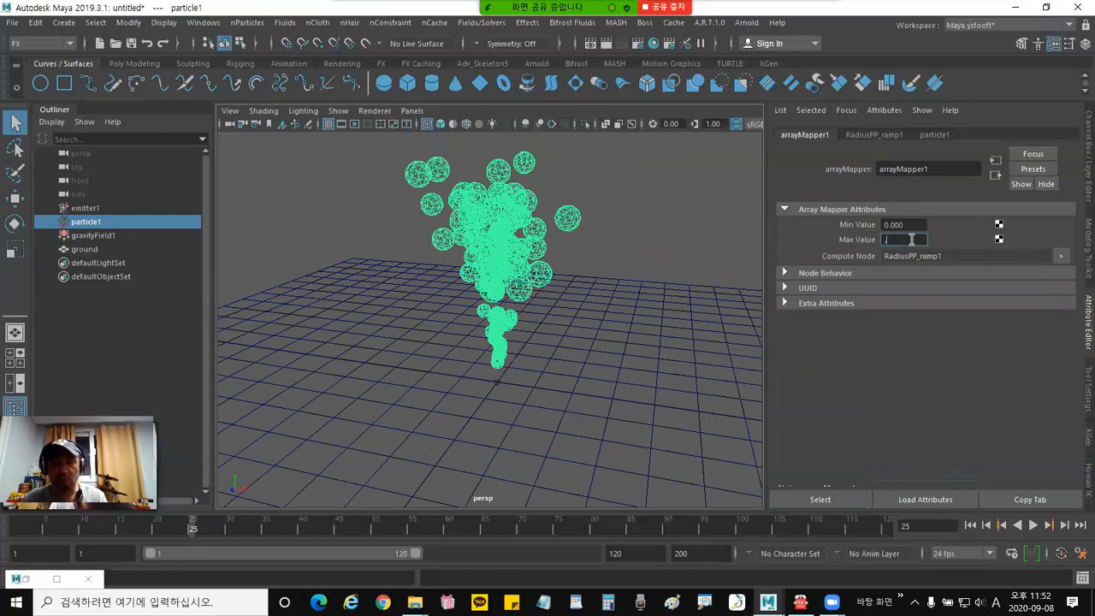
type("4")
key("Return")
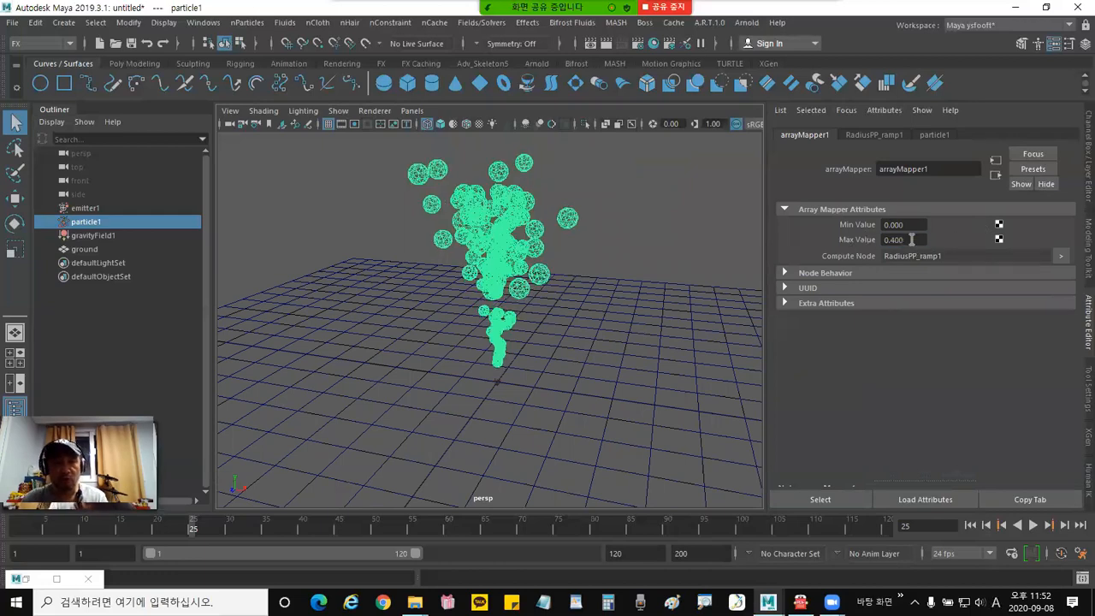
left_click(910, 239)
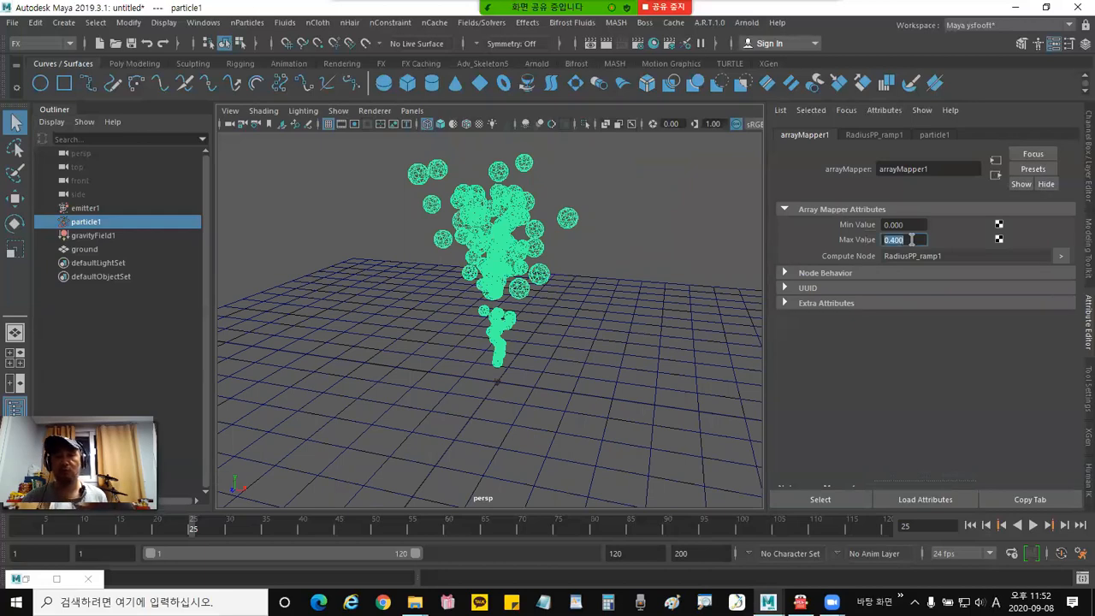
left_click(911, 240)
Replay the particle simulation from frame 1 and stop it at frame 71.
left_click_drag(632, 318, 597, 321, "alt")
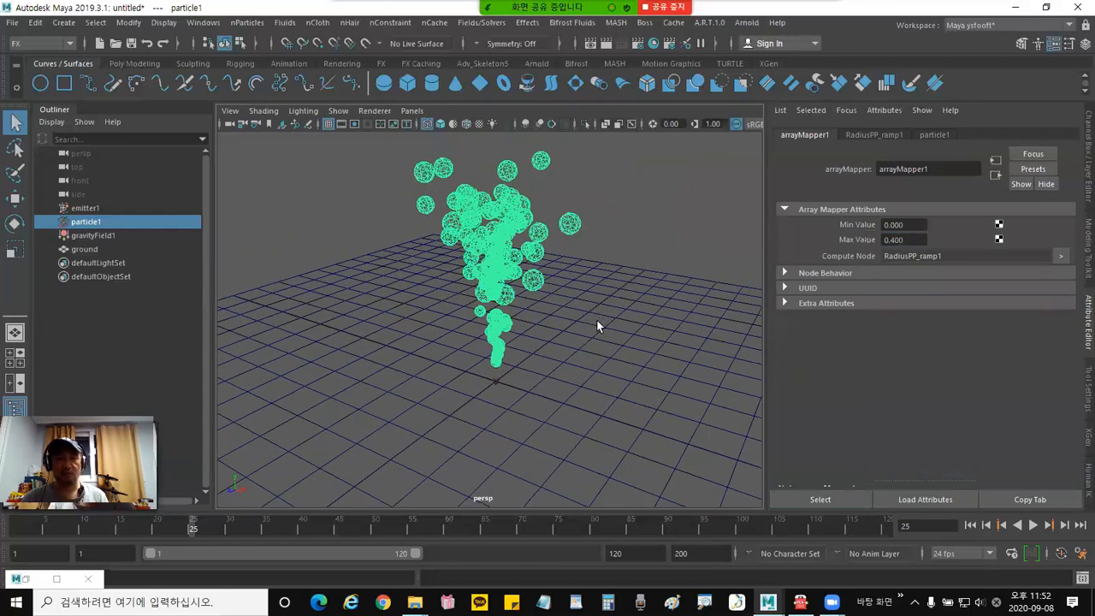
left_click(969, 525)
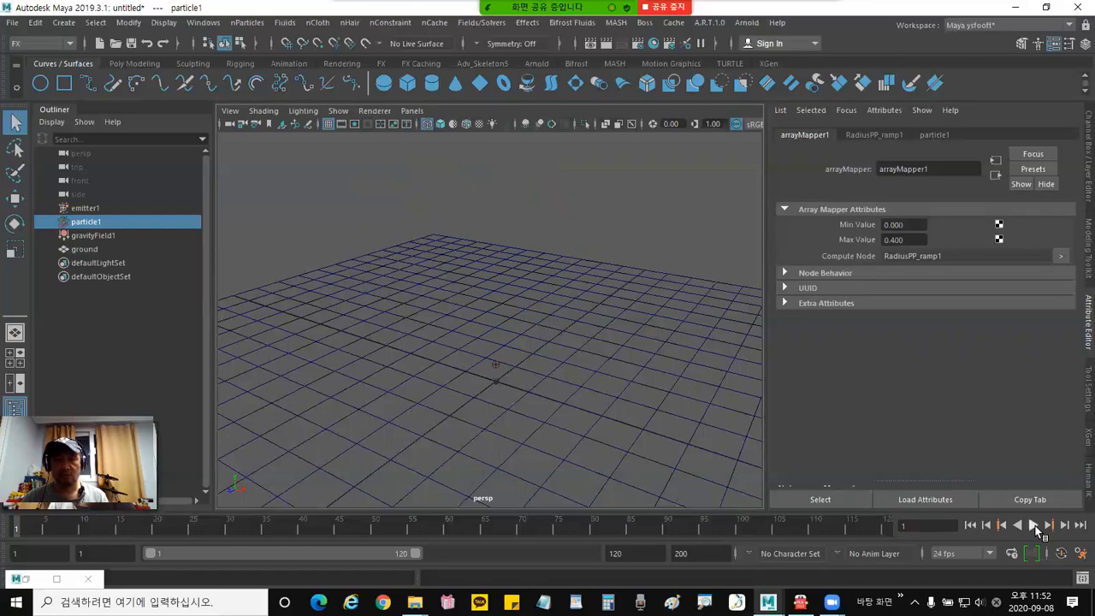
left_click(1033, 525)
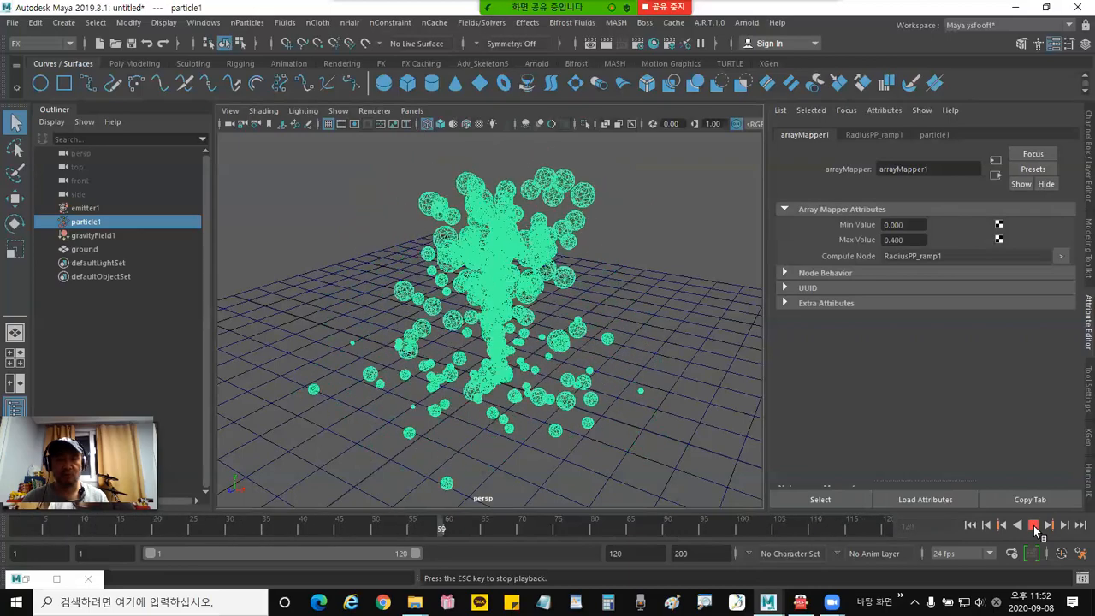
left_click(1033, 527)
left_click_drag(675, 435, 634, 420, "alt")
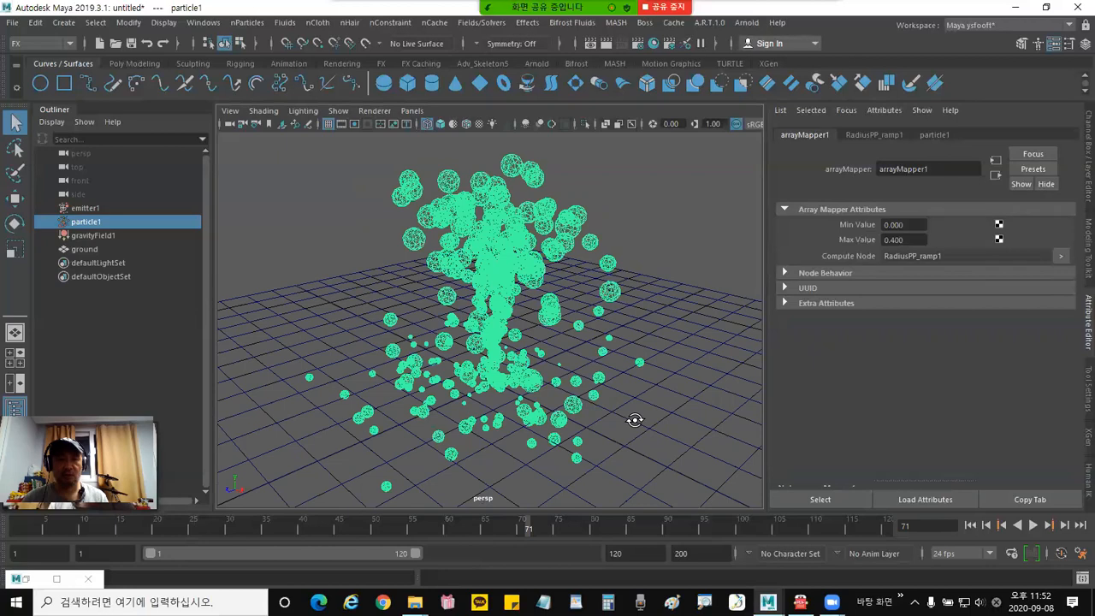
Render the current frame with Maya Hardware 2.0 to check the particle sizes, and minimize the Render View.
left_click(589, 42)
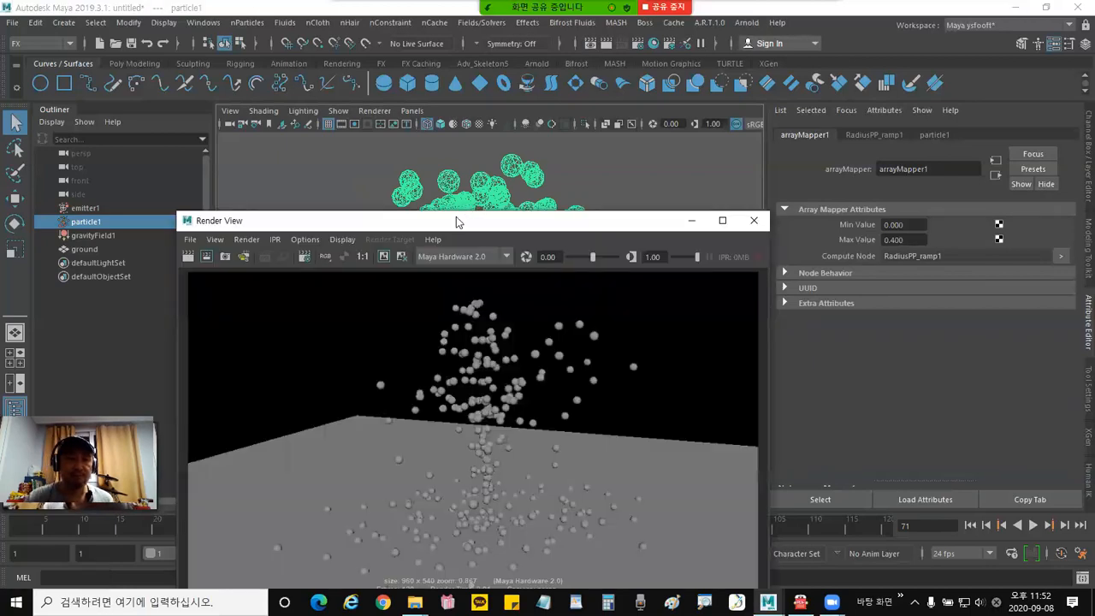
left_click_drag(456, 221, 447, 93)
left_click(179, 129)
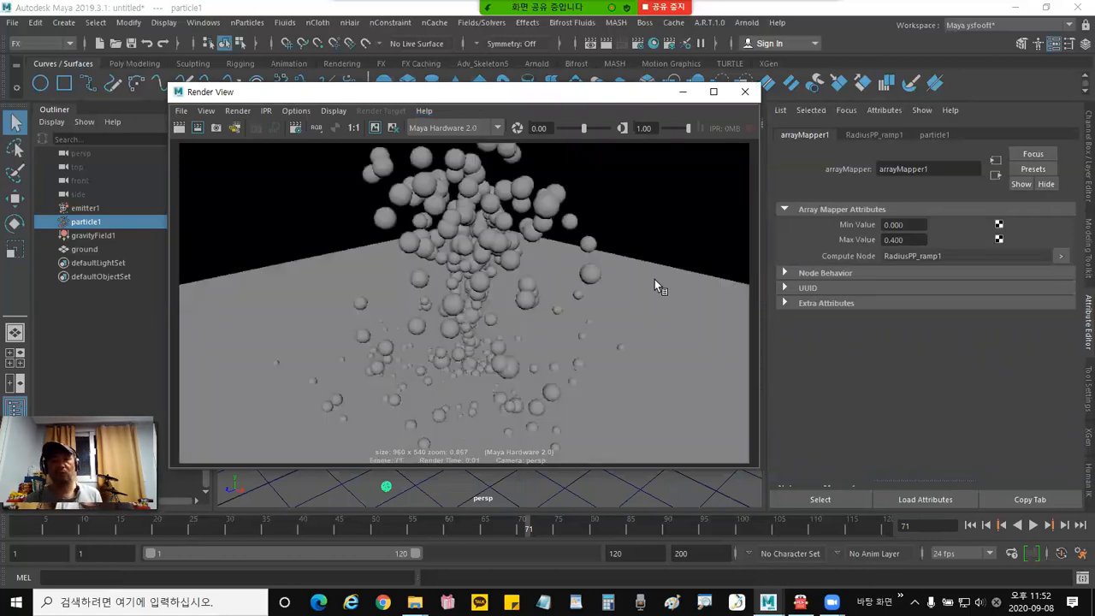
left_click(684, 92)
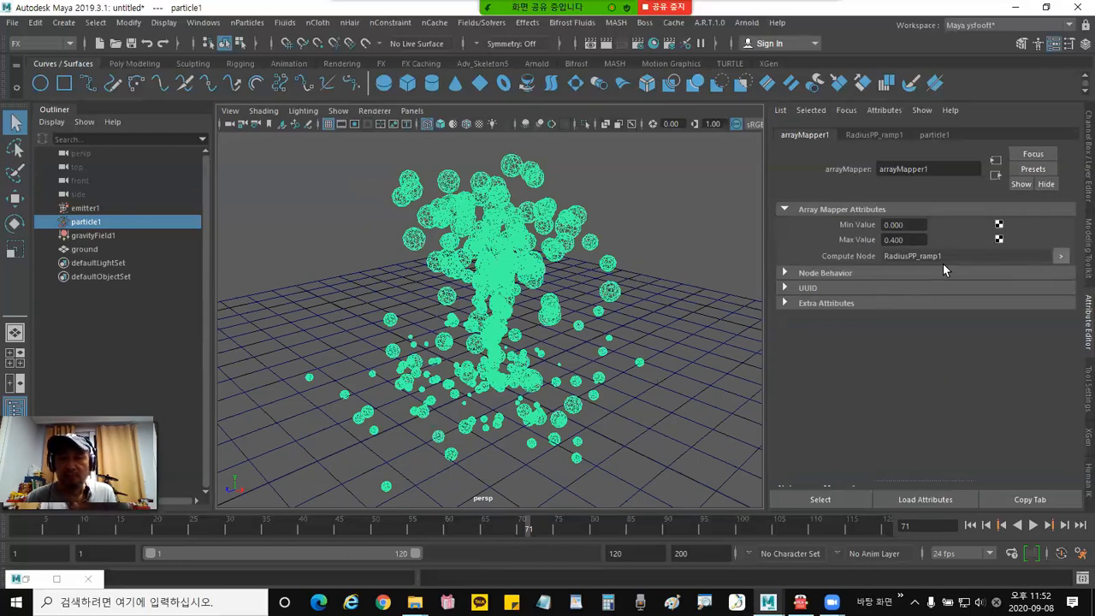
Return to particleShape1's attributes and review the array mapper options for Radius PP.
left_click(997, 173)
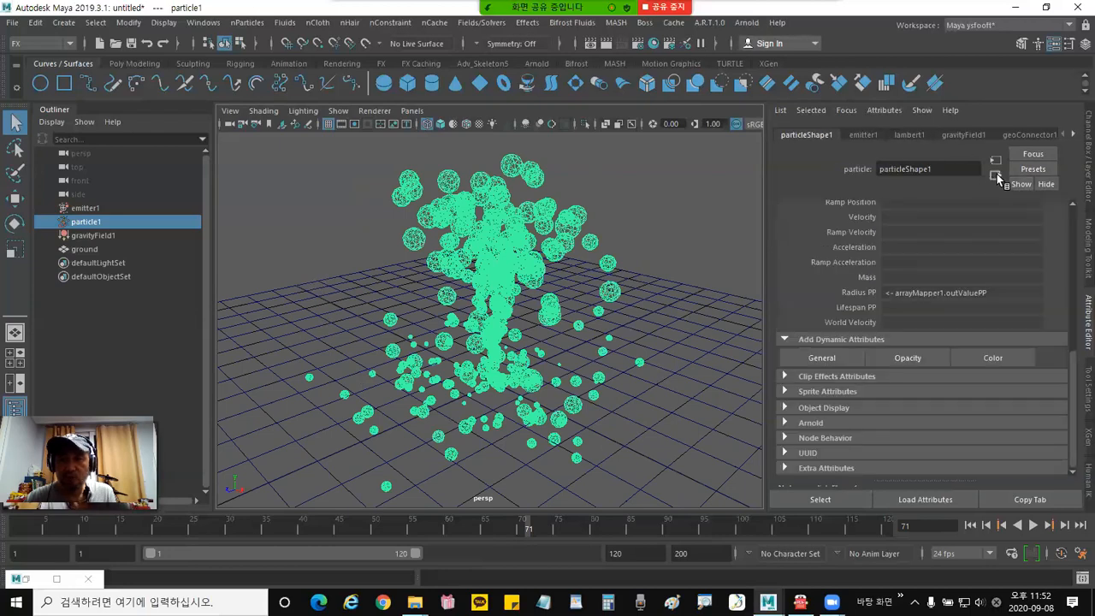
right_click(912, 293)
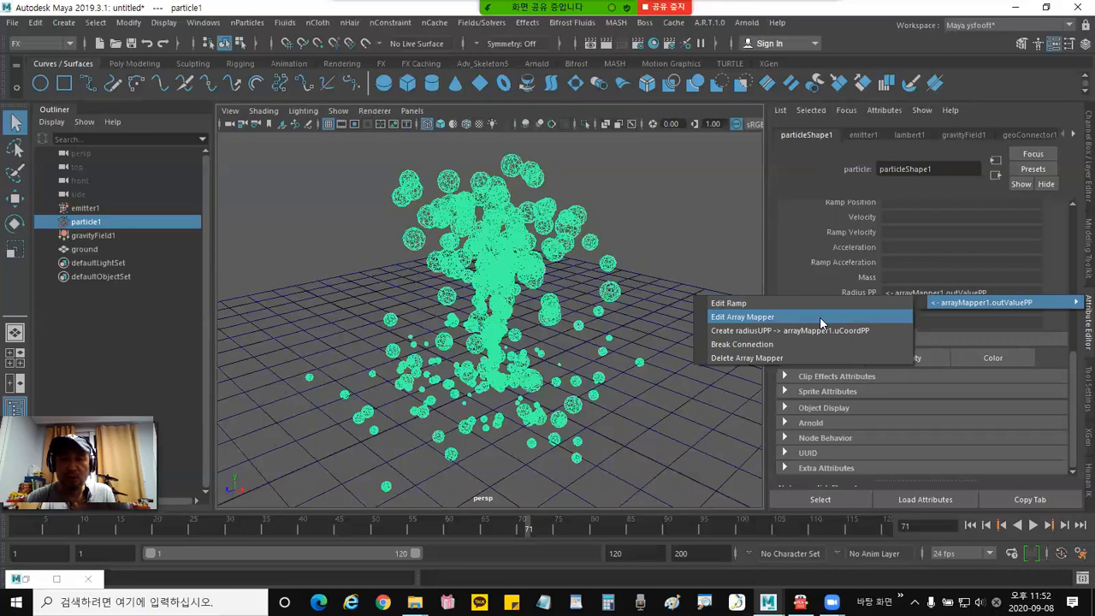
left_click(863, 294)
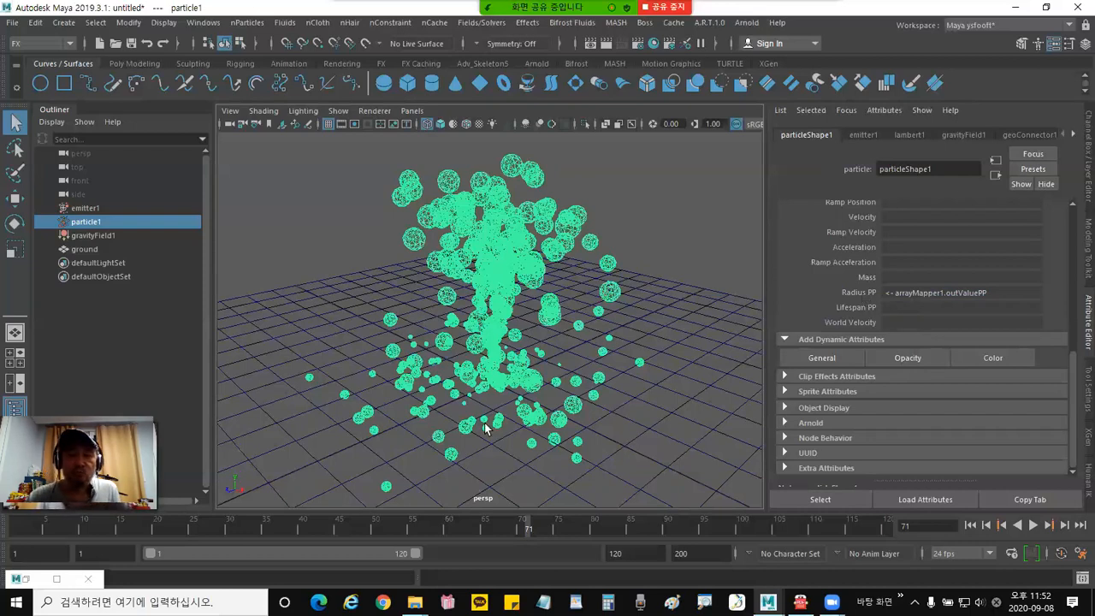
Open the options for adding a dynamic opacity attribute to particleShape1.
left_click(914, 359)
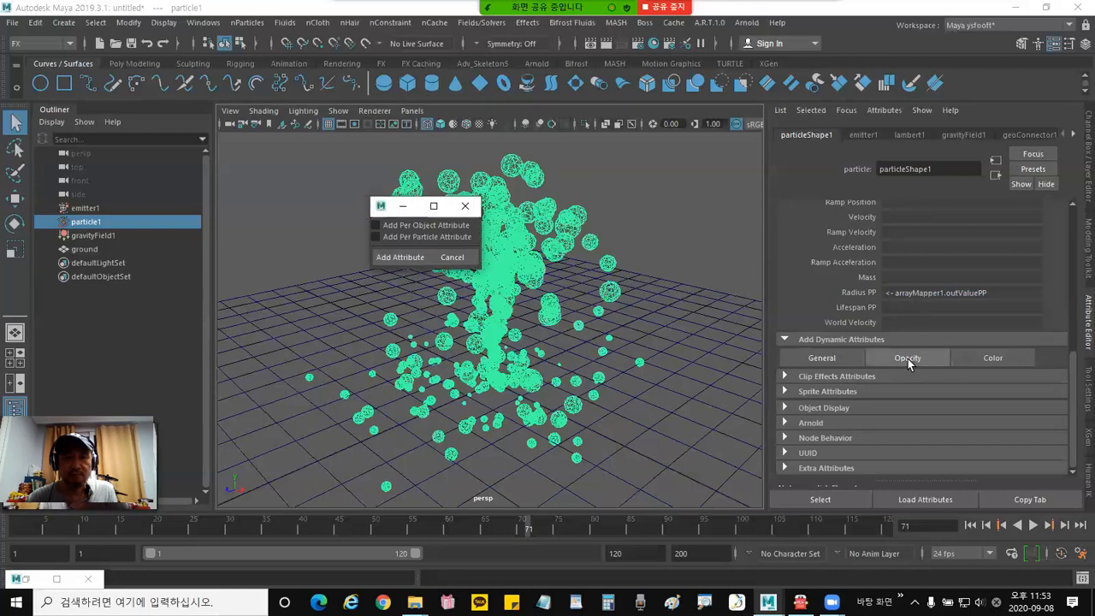
left_click(381, 206)
left_click(381, 206)
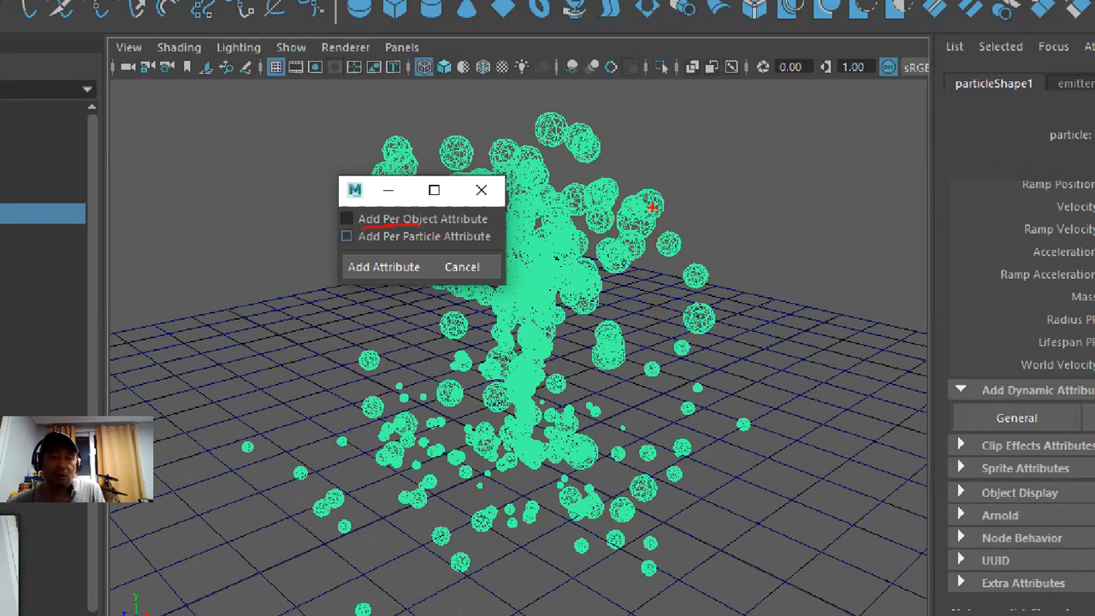
mouse_move(530, 107)
left_mouse_down()
mouse_move(441, 94)
mouse_move(254, 232)
mouse_move(338, 496)
mouse_move(675, 494)
mouse_move(603, 133)
left_mouse_up()
left_click_drag(720, 123, 719, 178)
left_click_drag(774, 143, 823, 176)
left_click(829, 131)
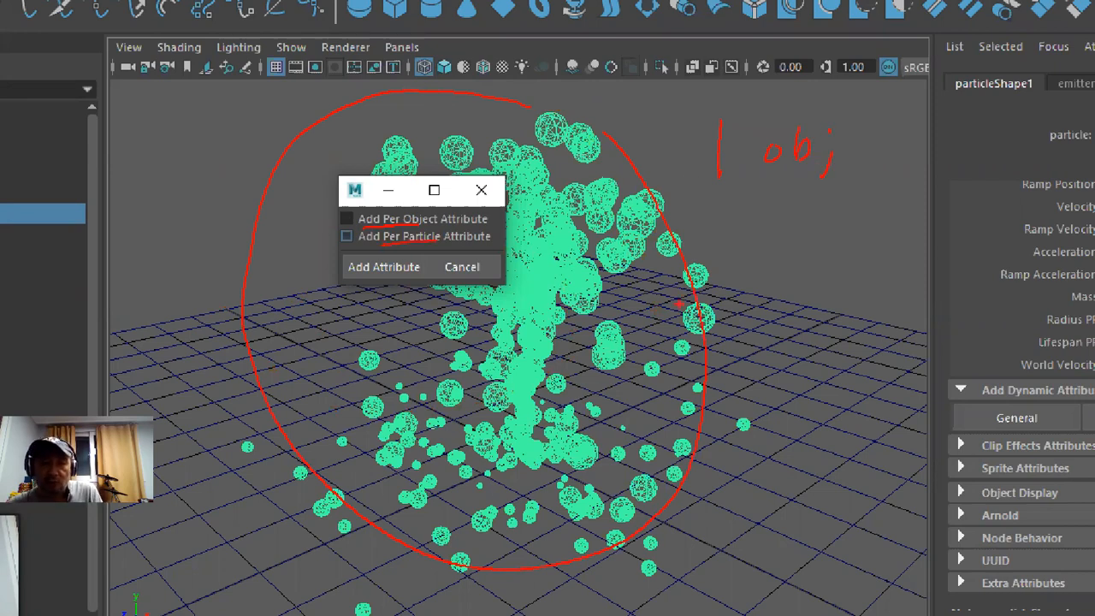
left_click_drag(675, 307, 710, 343)
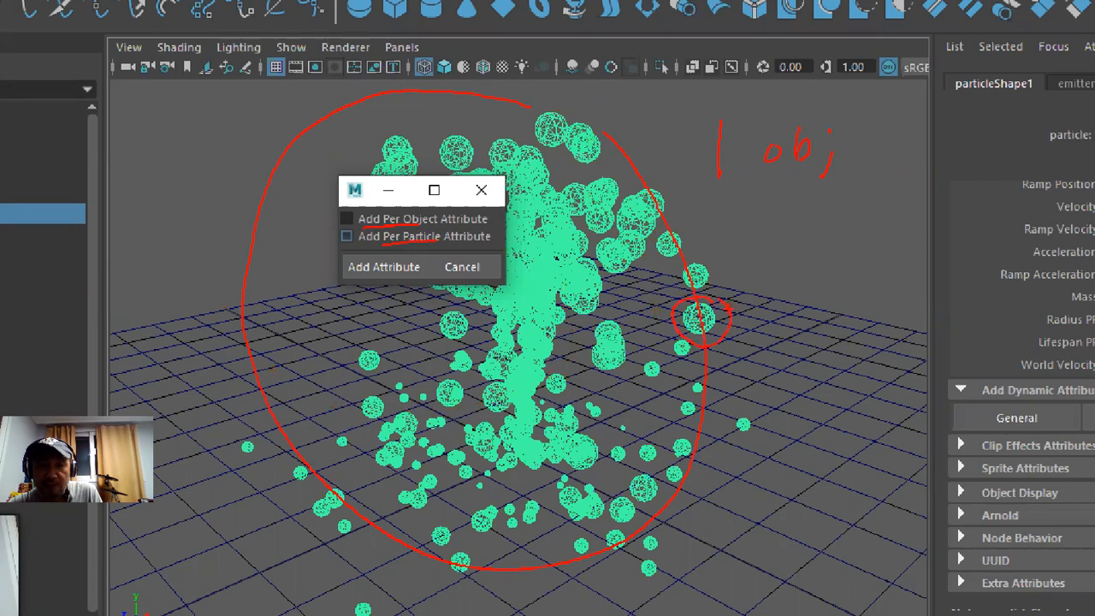
left_click_drag(774, 290, 904, 278)
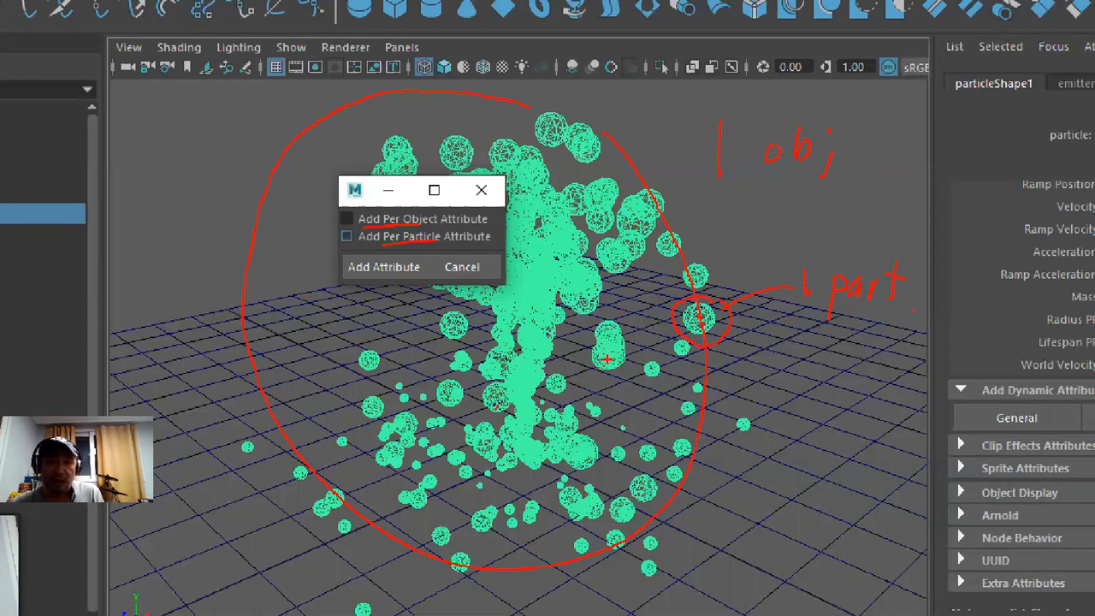
mouse_move(513, 423)
left_mouse_down()
mouse_move(508, 433)
mouse_move(518, 428)
mouse_move(520, 285)
mouse_move(545, 242)
mouse_move(589, 242)
mouse_move(637, 316)
mouse_move(676, 438)
left_mouse_up()
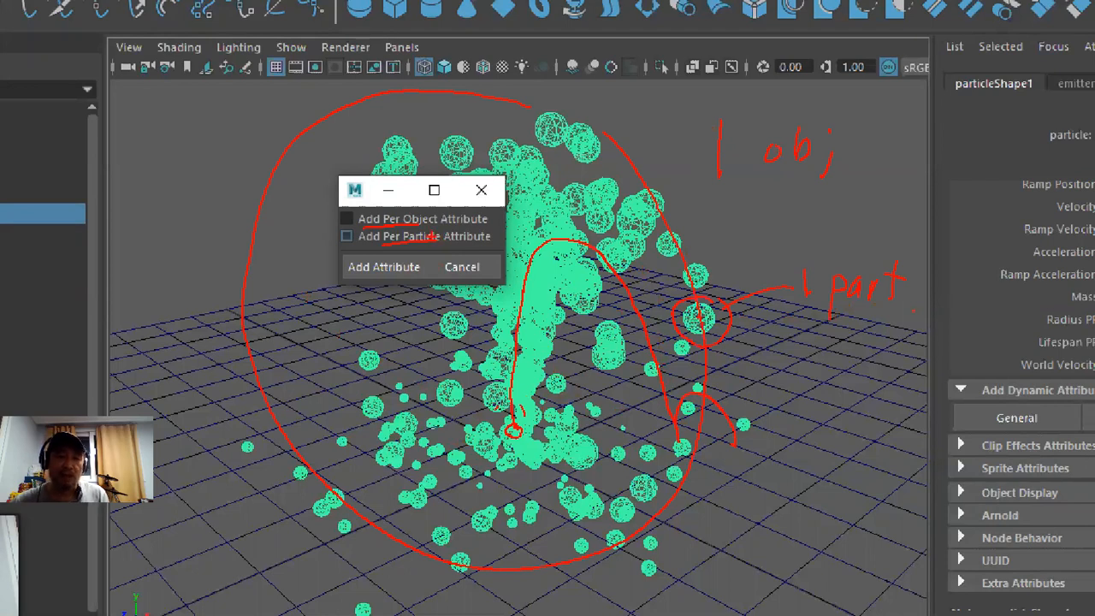
mouse_move(515, 417)
left_mouse_down()
mouse_move(529, 315)
mouse_move(585, 258)
mouse_move(633, 334)
mouse_move(666, 428)
left_mouse_up()
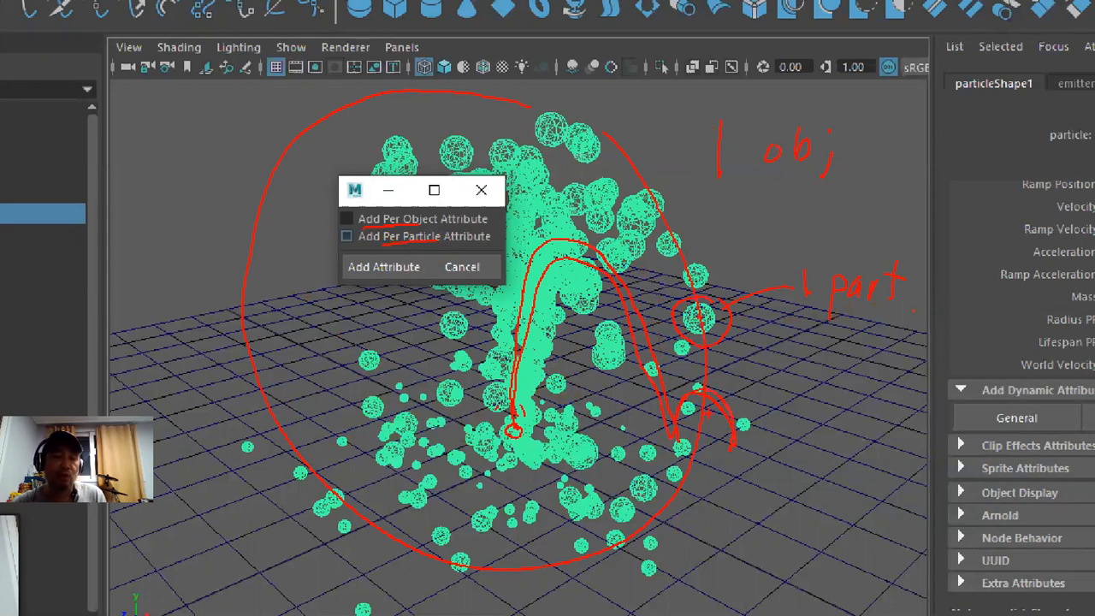
left_click_drag(428, 243, 440, 236)
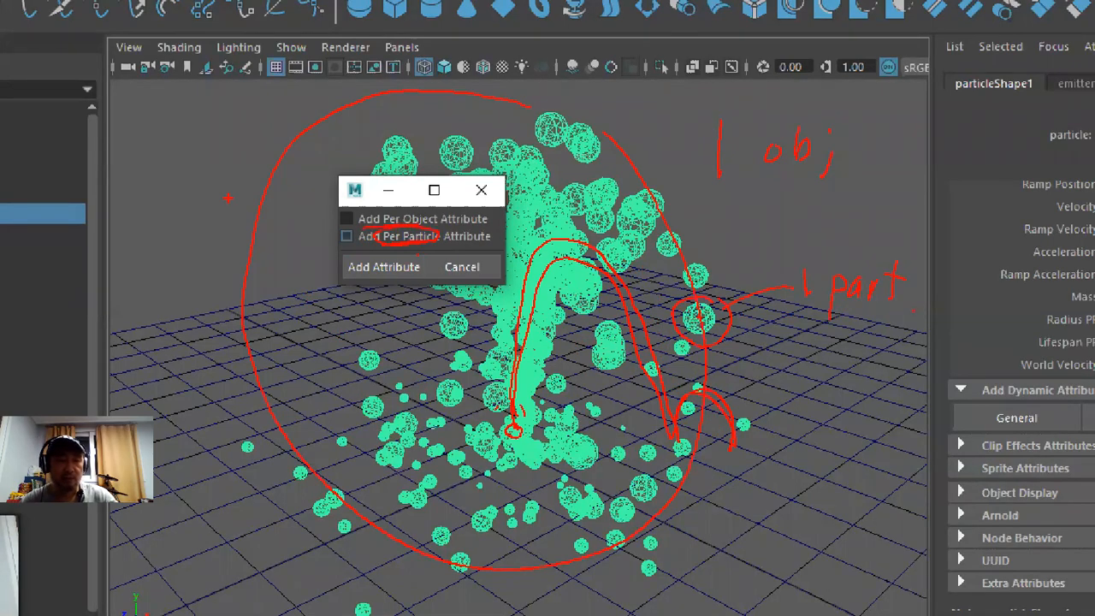
key("Escape")
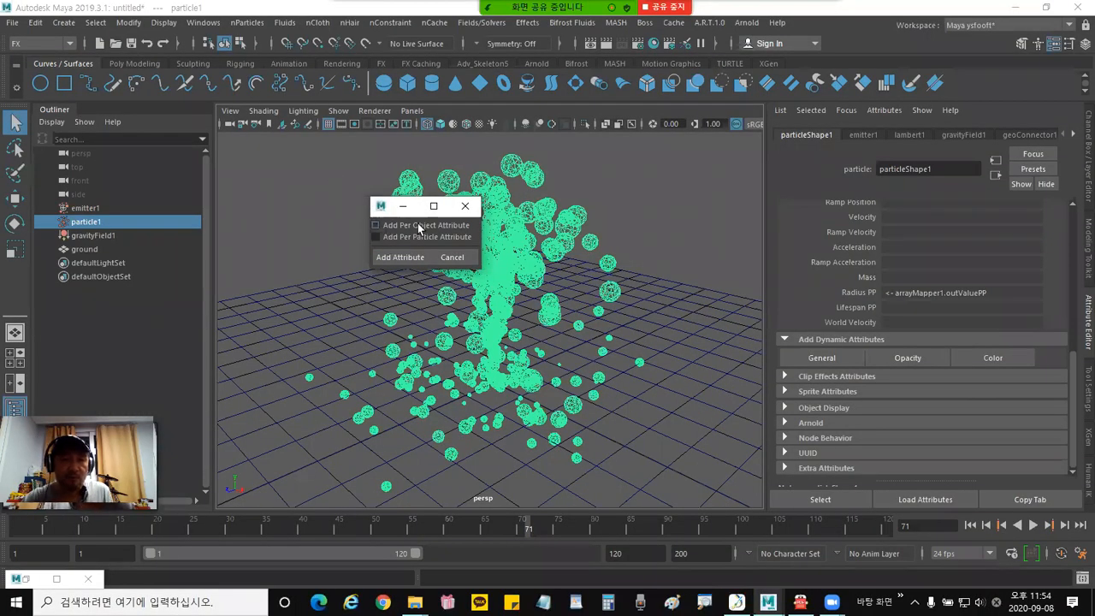
Add opacity as a per-particle attribute and create a ramp for the new Opacity PP attribute.
left_click(375, 237)
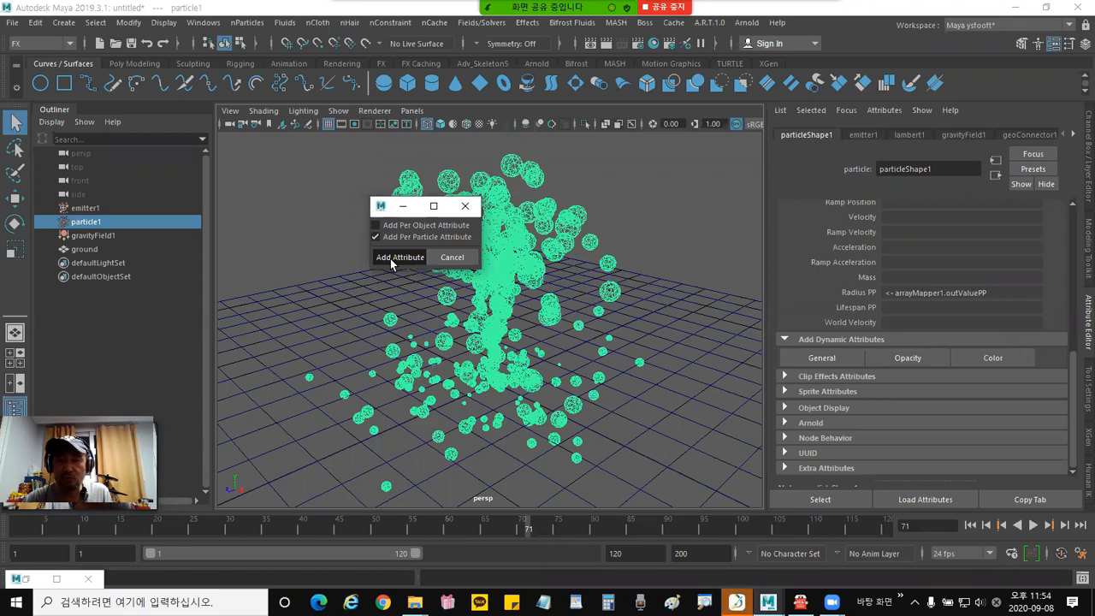
left_click(390, 257)
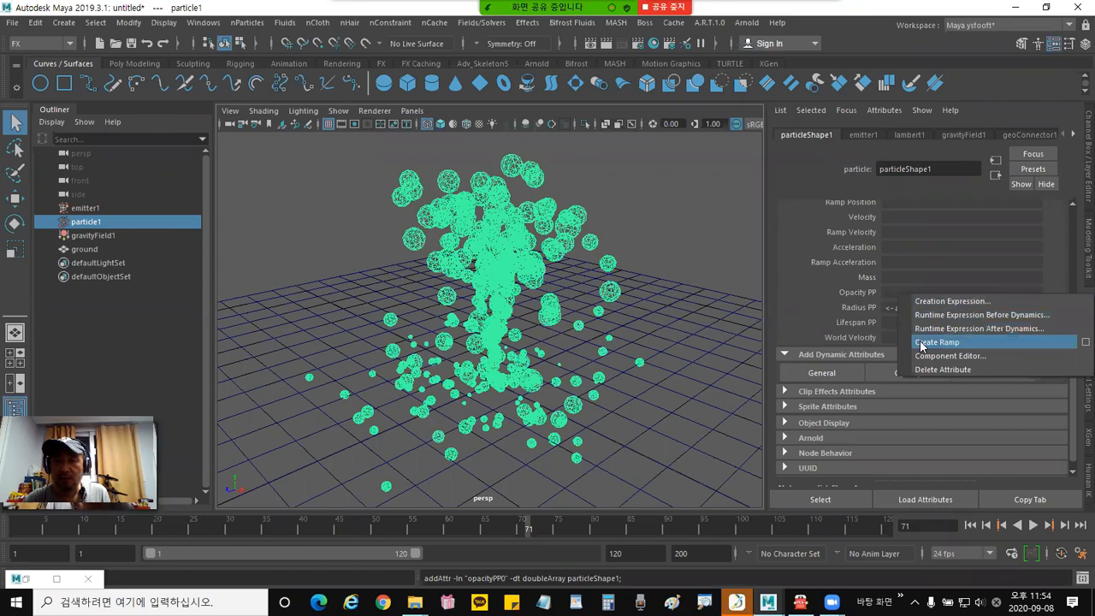
left_click(817, 301)
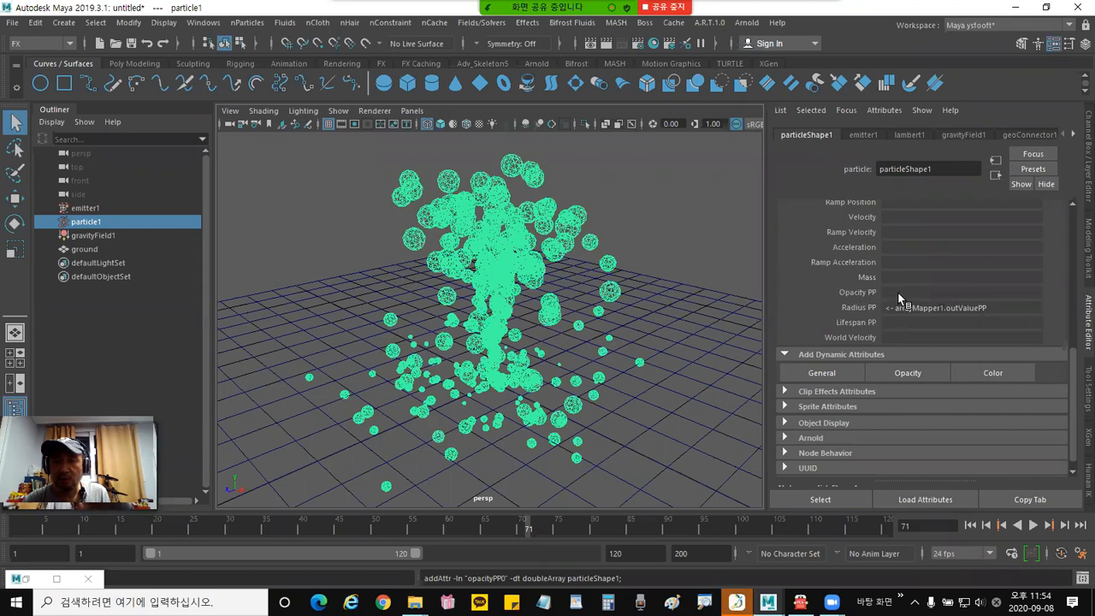
right_click(898, 297)
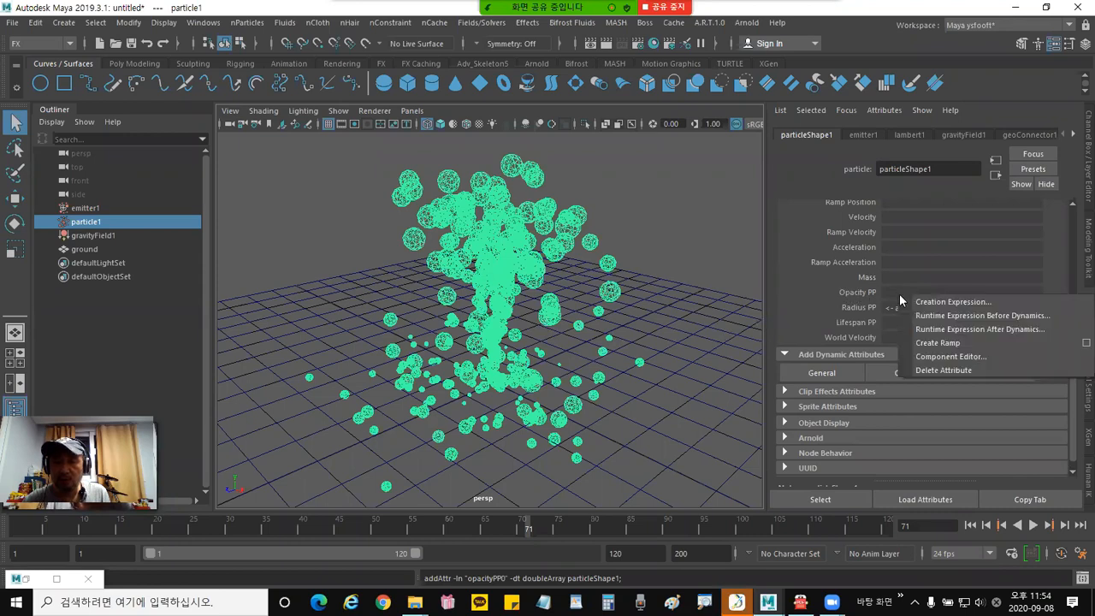
left_click(927, 344)
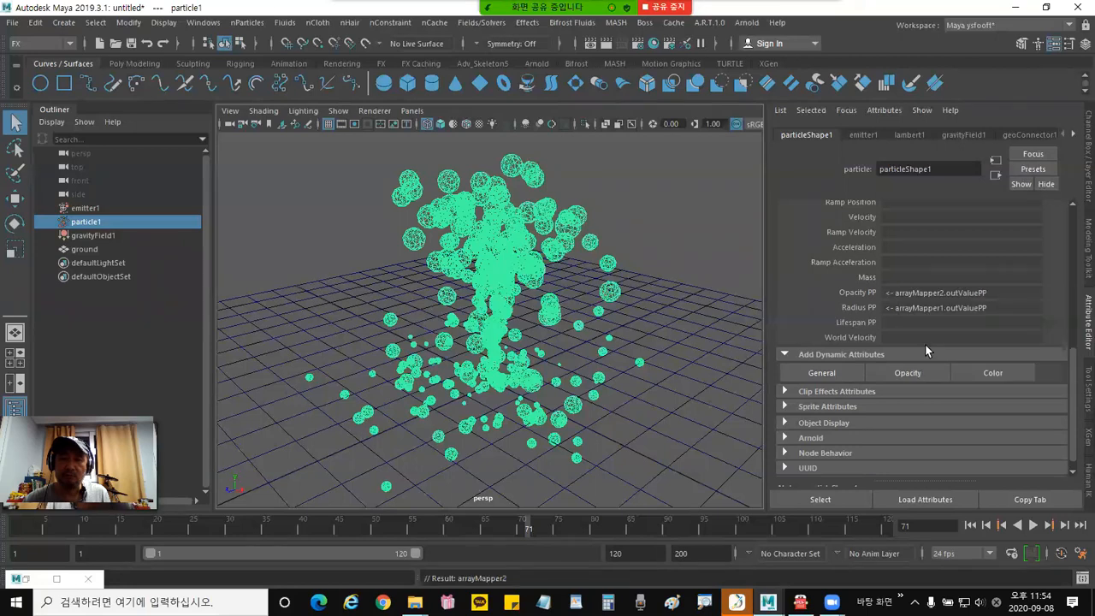
Open the ramp driving Opacity PP for editing and rename it OpacityPP_ramp1.
right_click(940, 293)
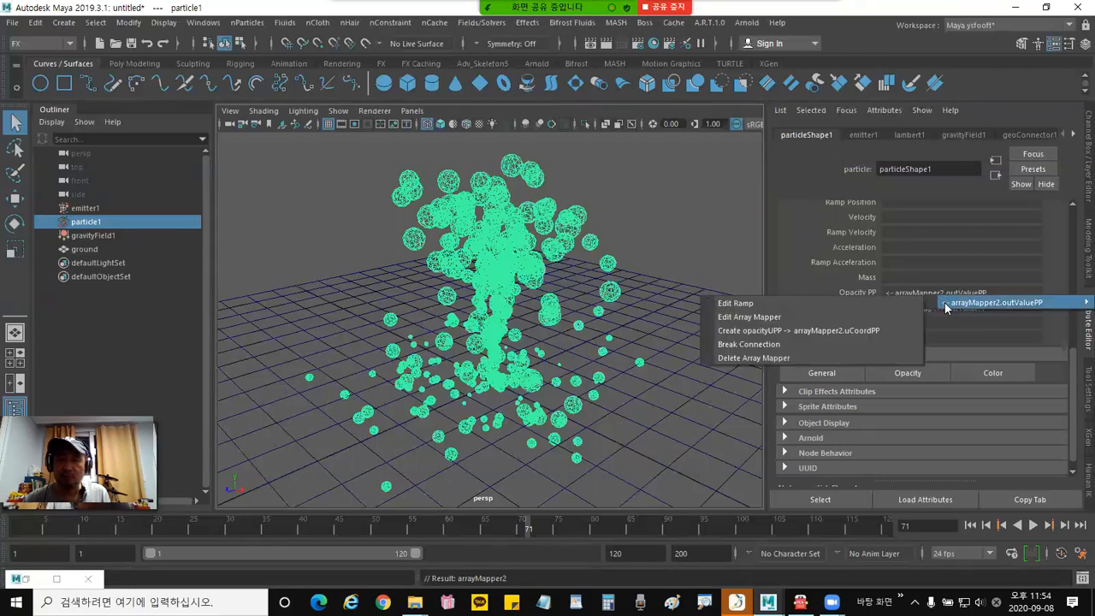
left_click(873, 306)
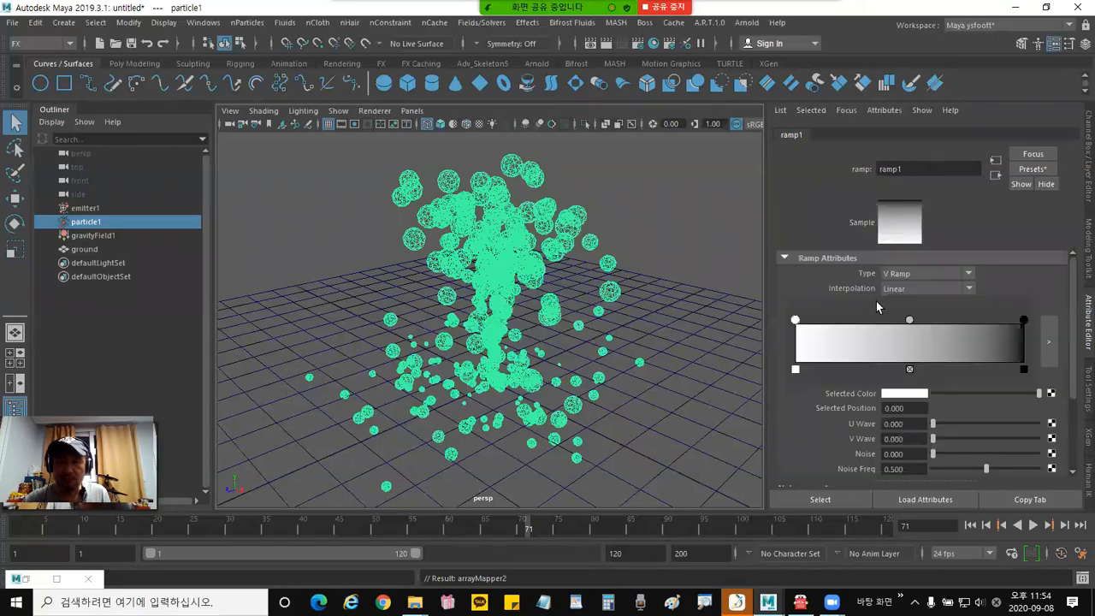
left_click(926, 167)
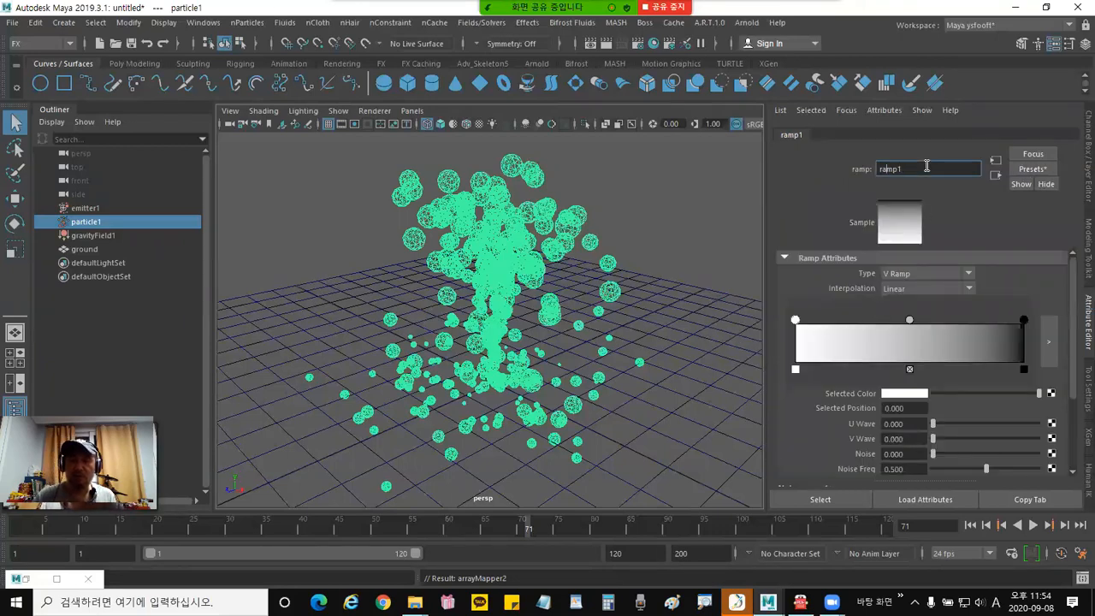
key("Home")
type("Opacity")
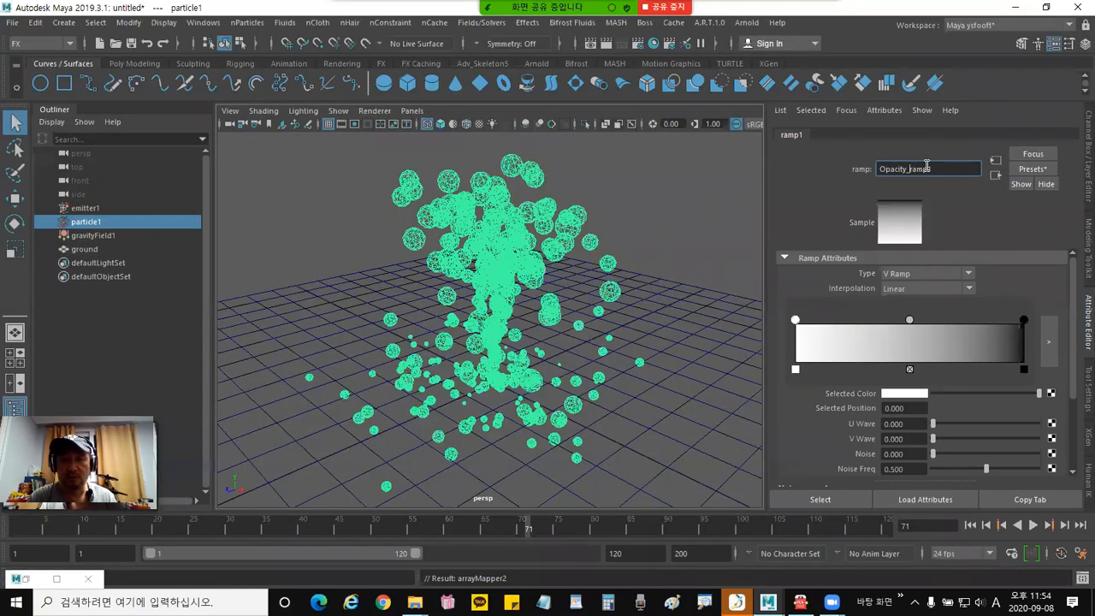
type("PP")
double_click(954, 171)
key("Return")
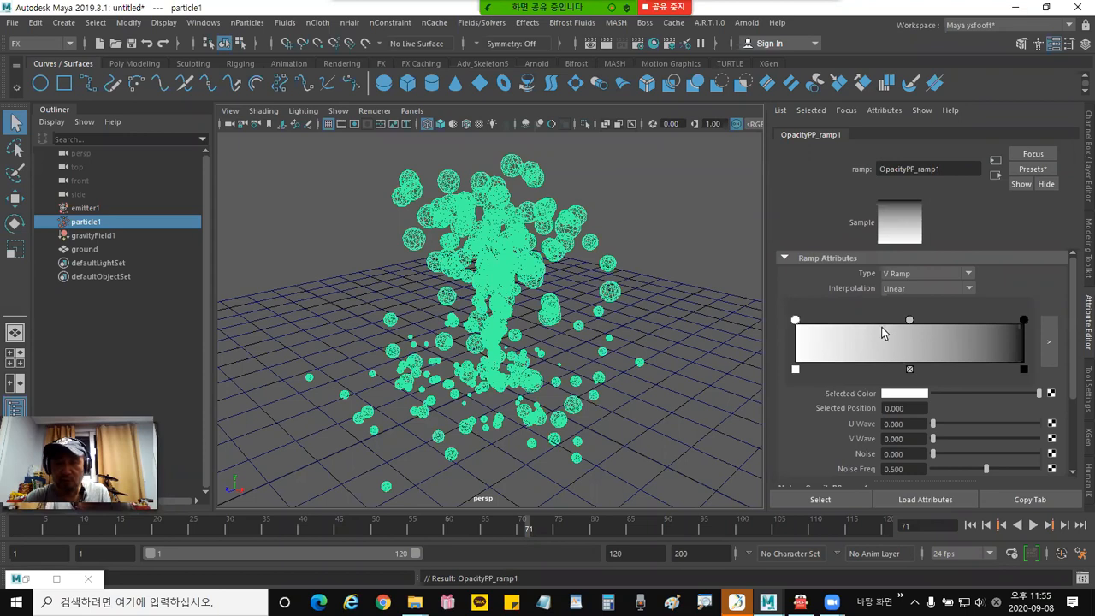
Move the opacity ramp's middle grey marker to about position 0.72 and set the interpolation to Exponential Down.
left_click(909, 320)
left_click_drag(909, 322, 963, 324)
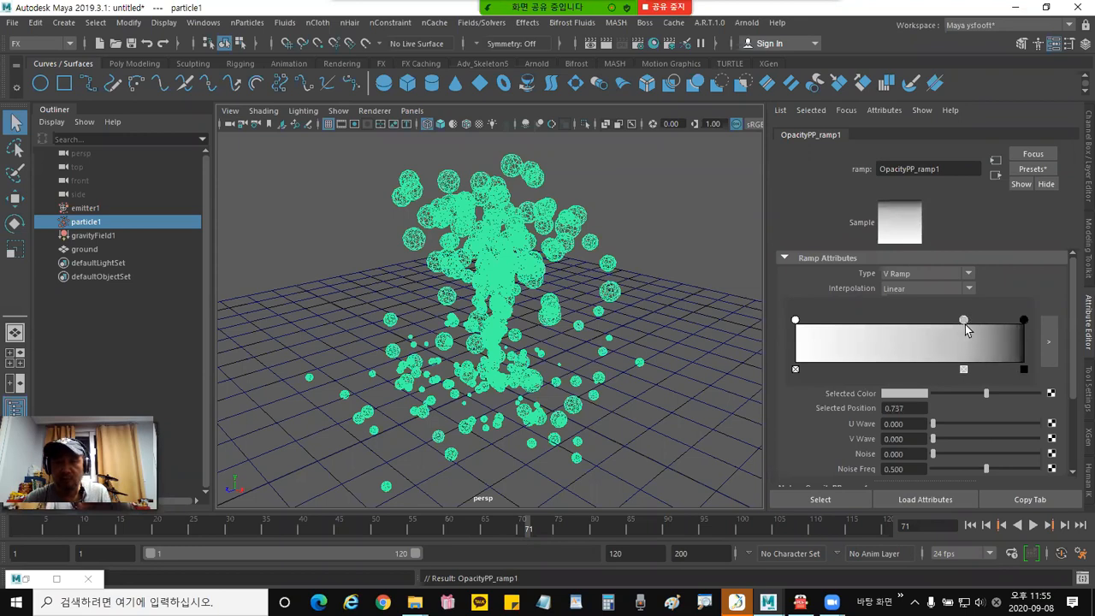
left_click(1024, 319)
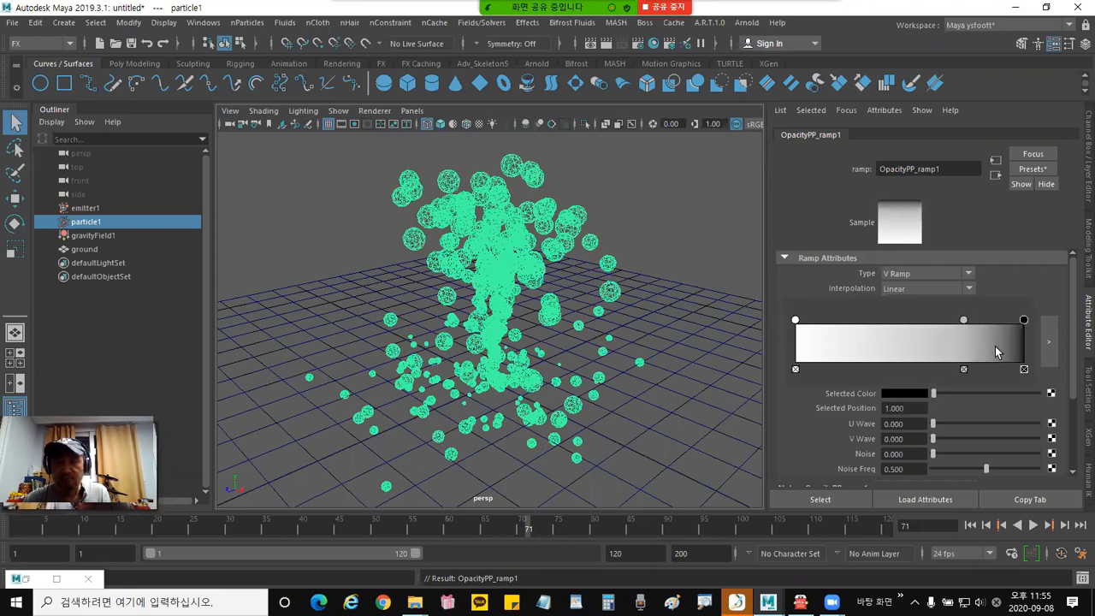
left_click(915, 290)
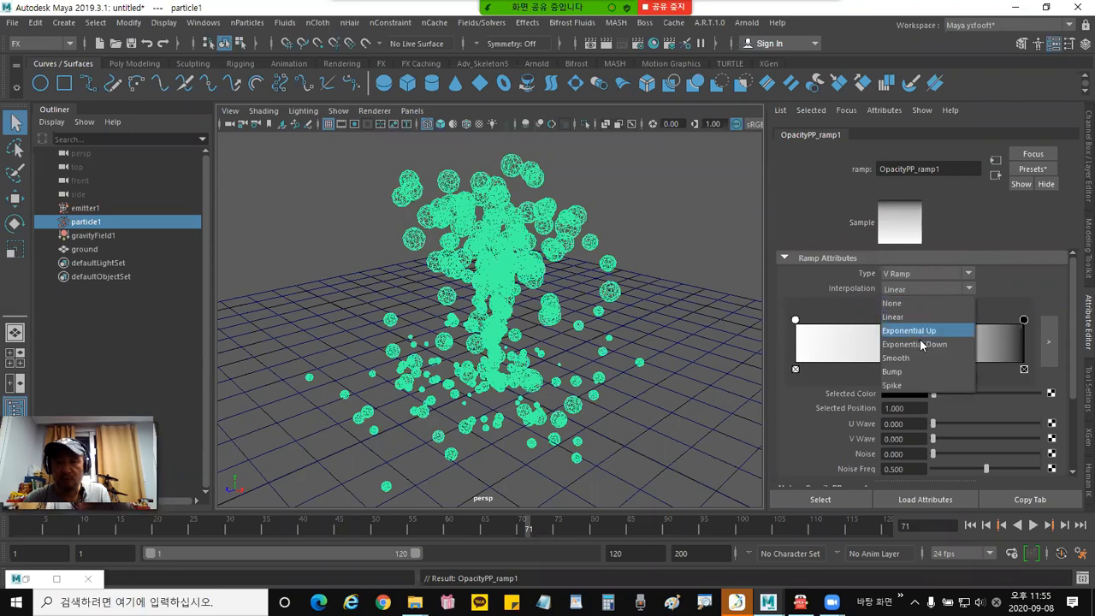
left_click(919, 331)
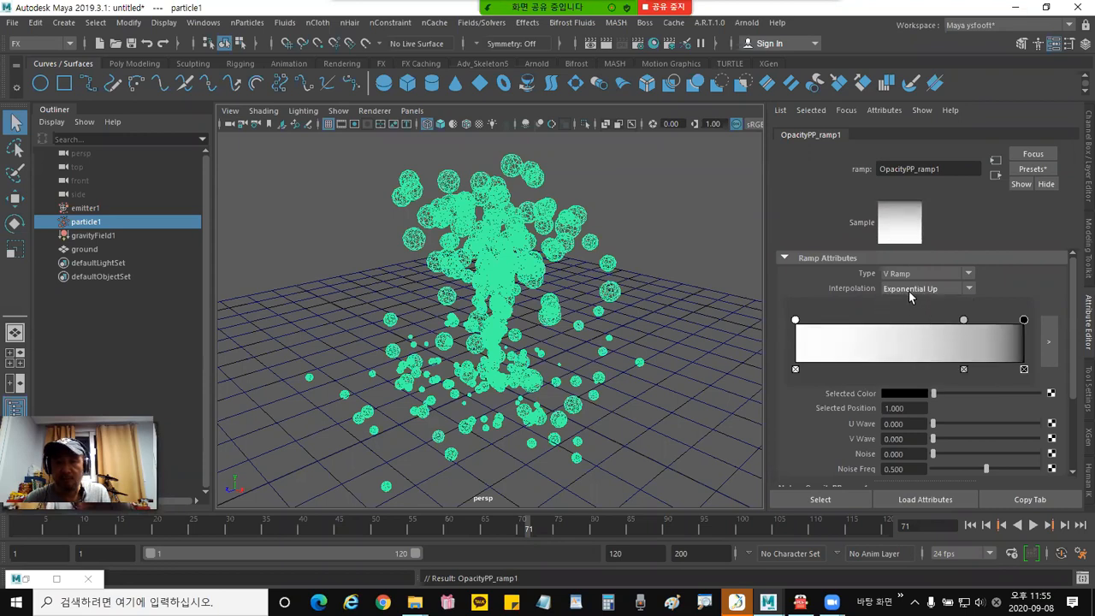
left_click(909, 291)
left_click(906, 347)
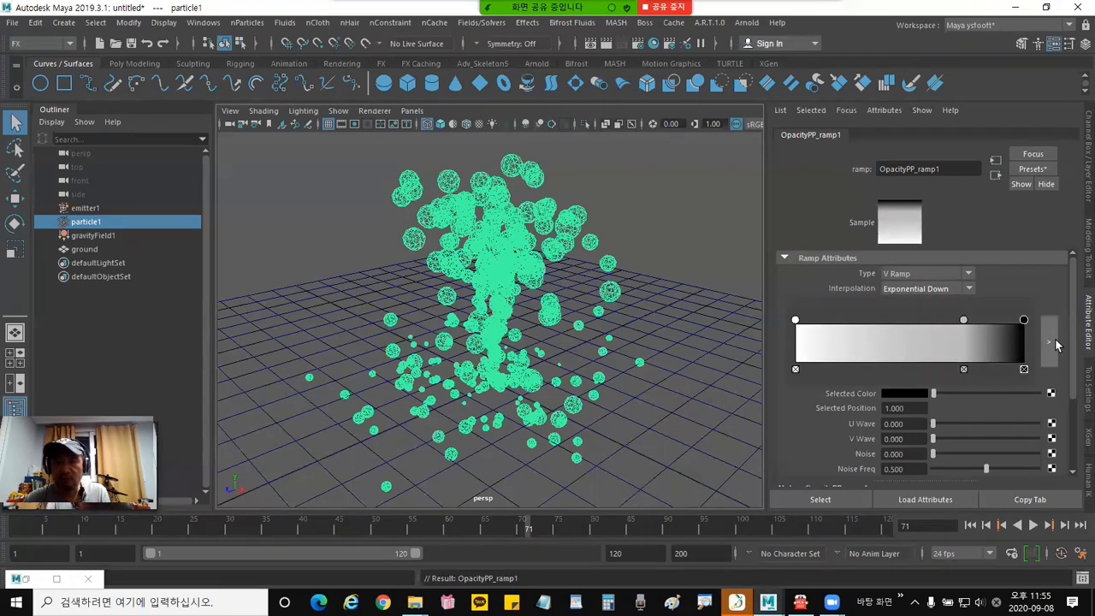
left_click_drag(963, 320, 959, 328)
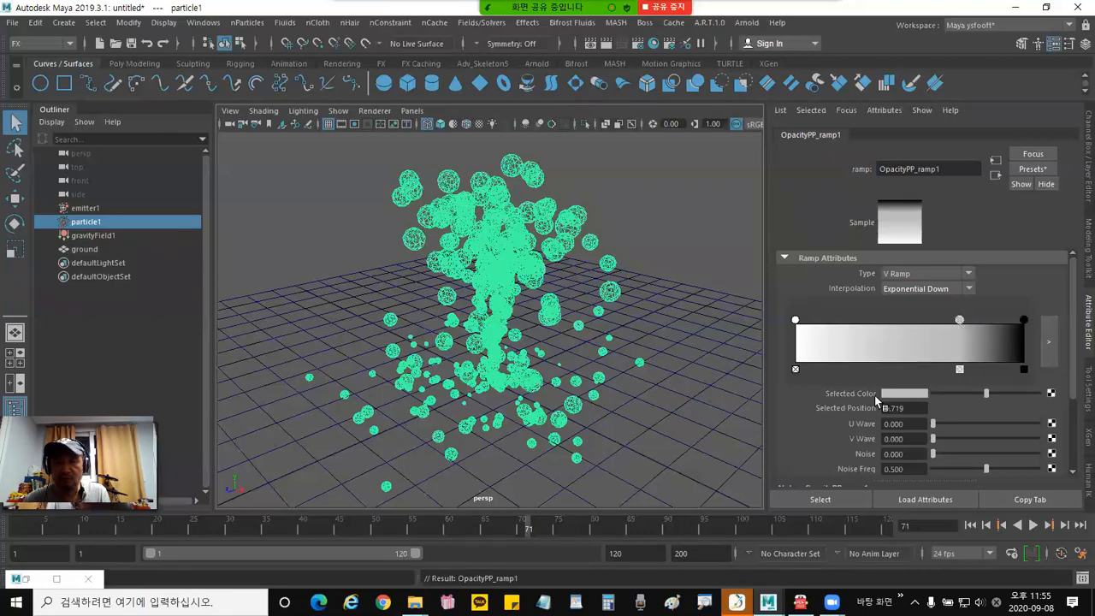
Replay the particle simulation from frame 1 and stop it at frame 62.
left_click_drag(647, 359, 629, 360, "alt")
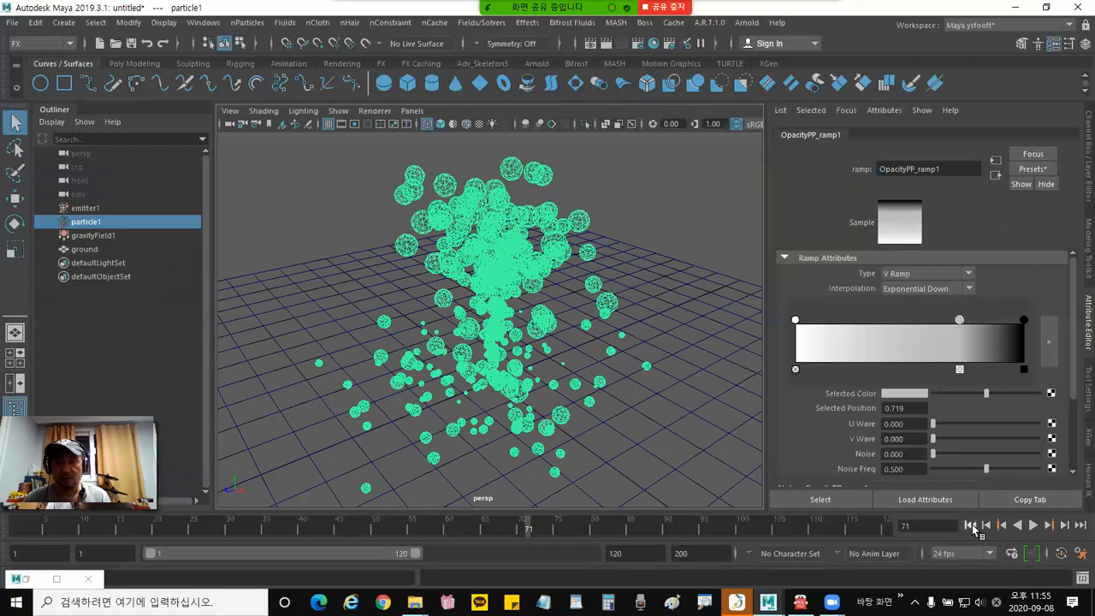
left_click(910, 267)
left_click(909, 278)
left_click(909, 278)
left_click(908, 290)
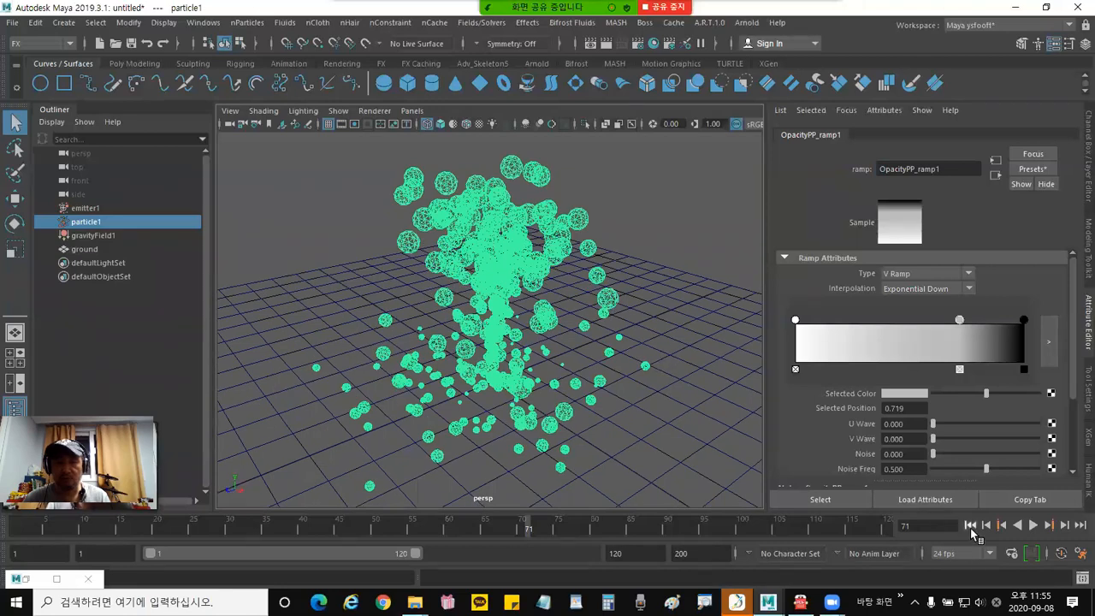
left_click(969, 525)
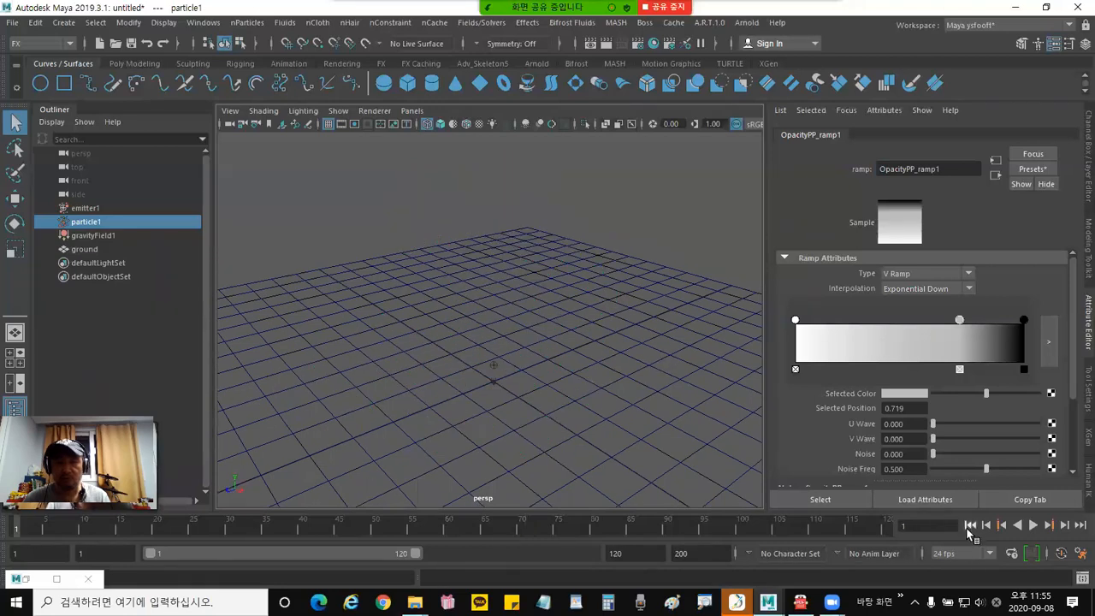
left_click(1033, 525)
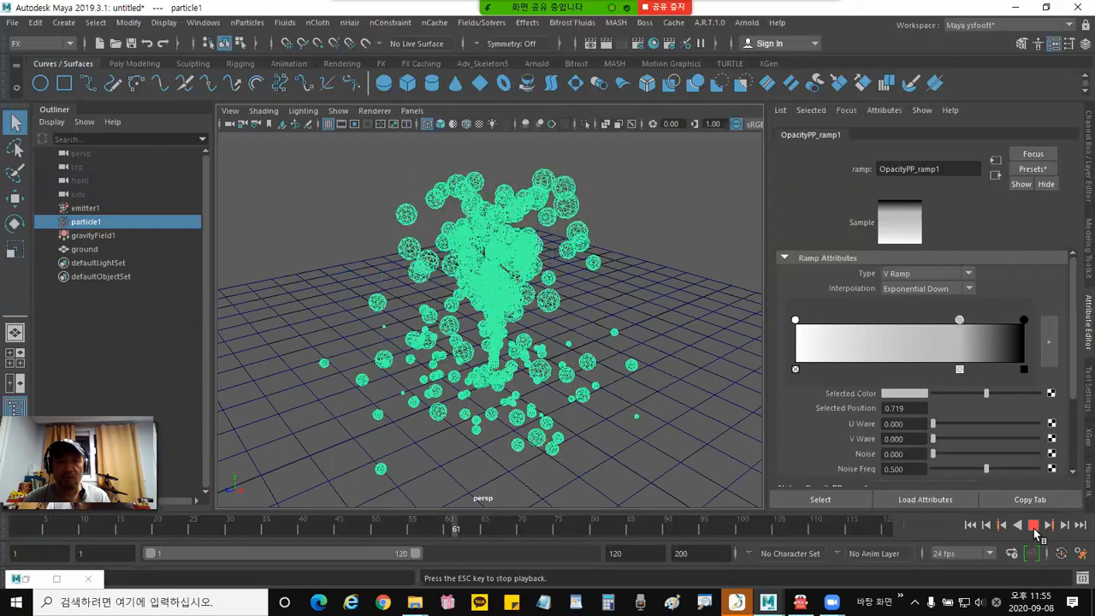
left_click(1033, 525)
Deselect everything, show the viewport shaded, and play the simulation from frame 1 to frame 120 to check the particles' opacity.
left_click(675, 353)
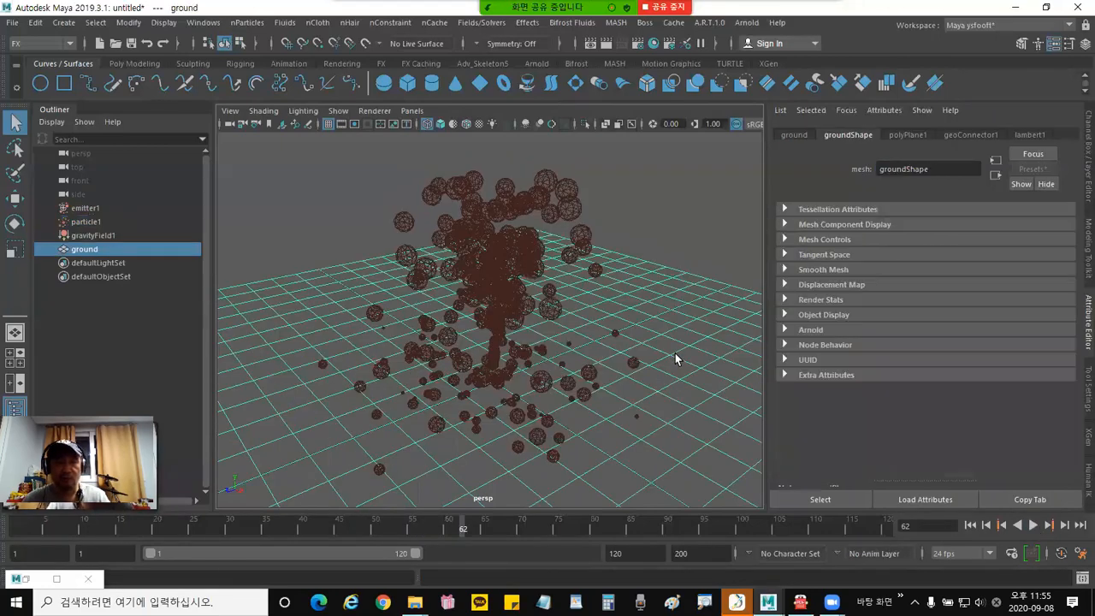
left_click(682, 219)
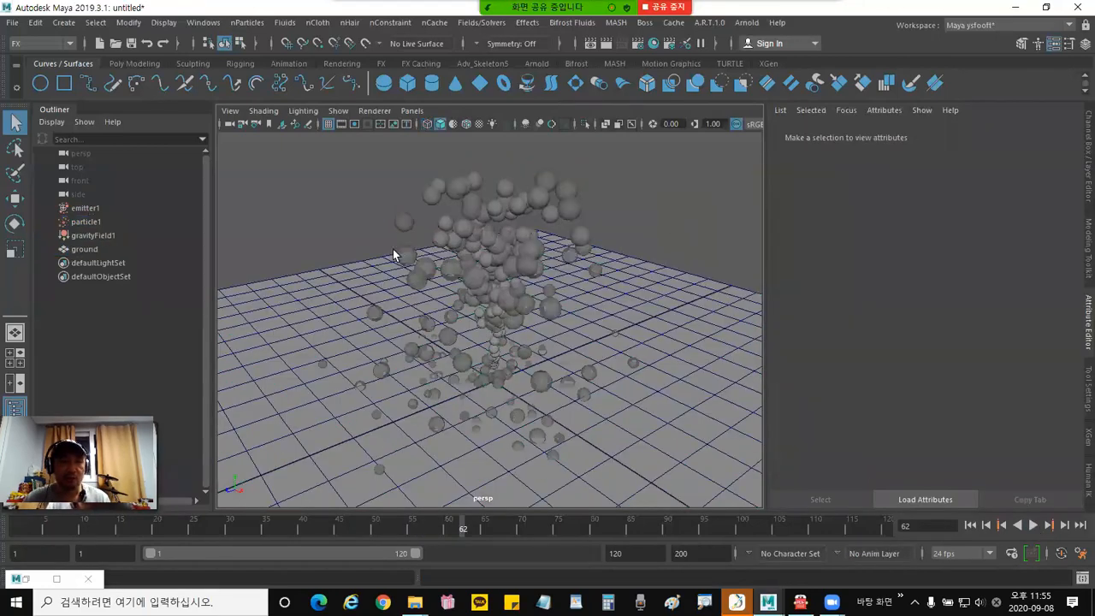
left_click(970, 525)
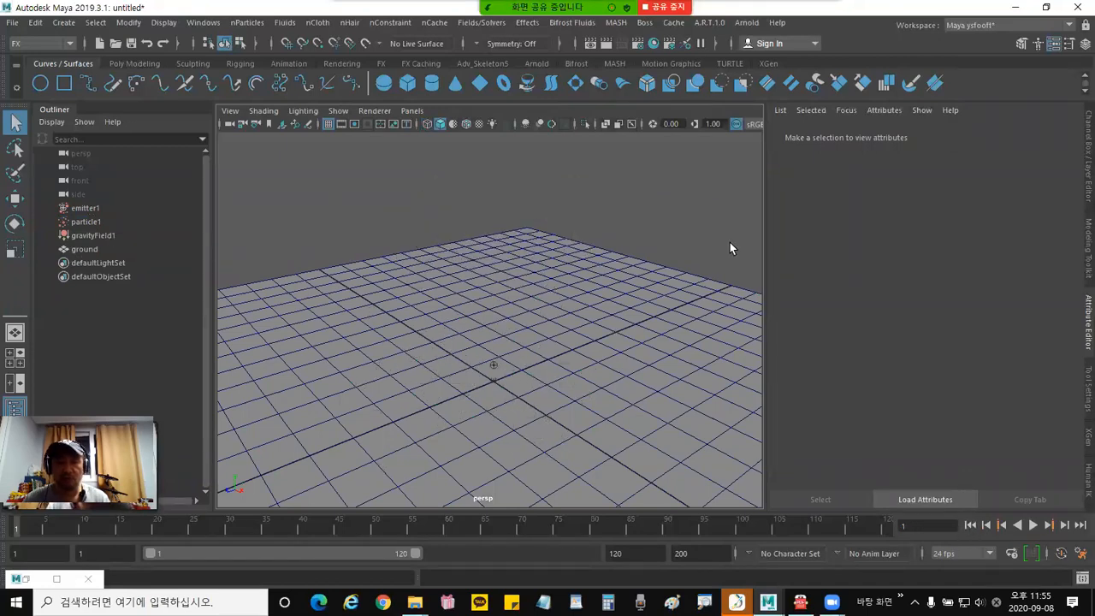
left_click(1033, 525)
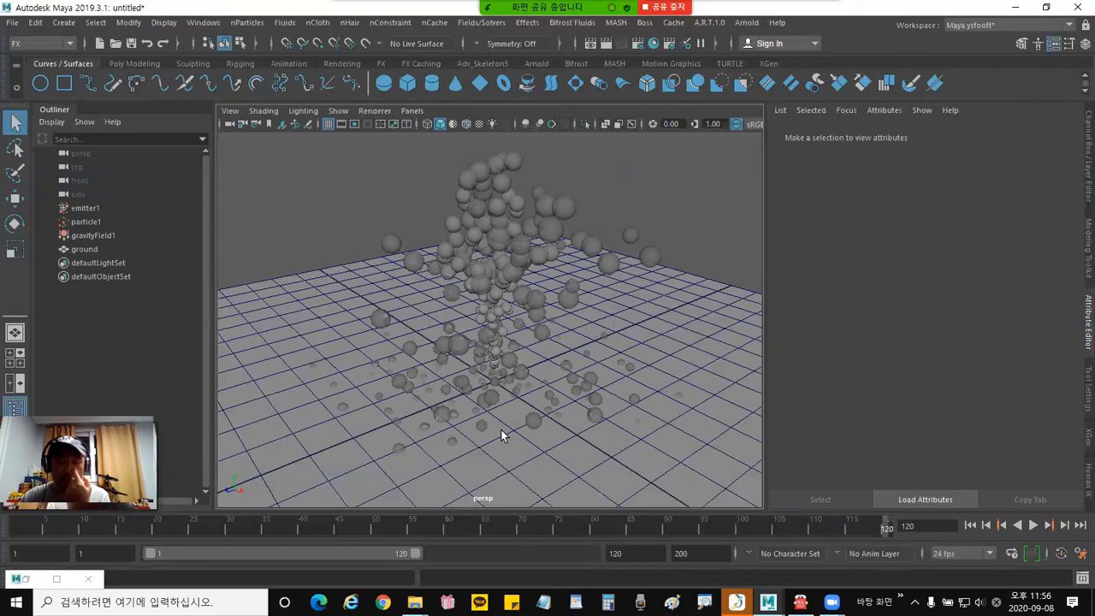
Select the particle1 object in the viewport.
left_click(542, 256)
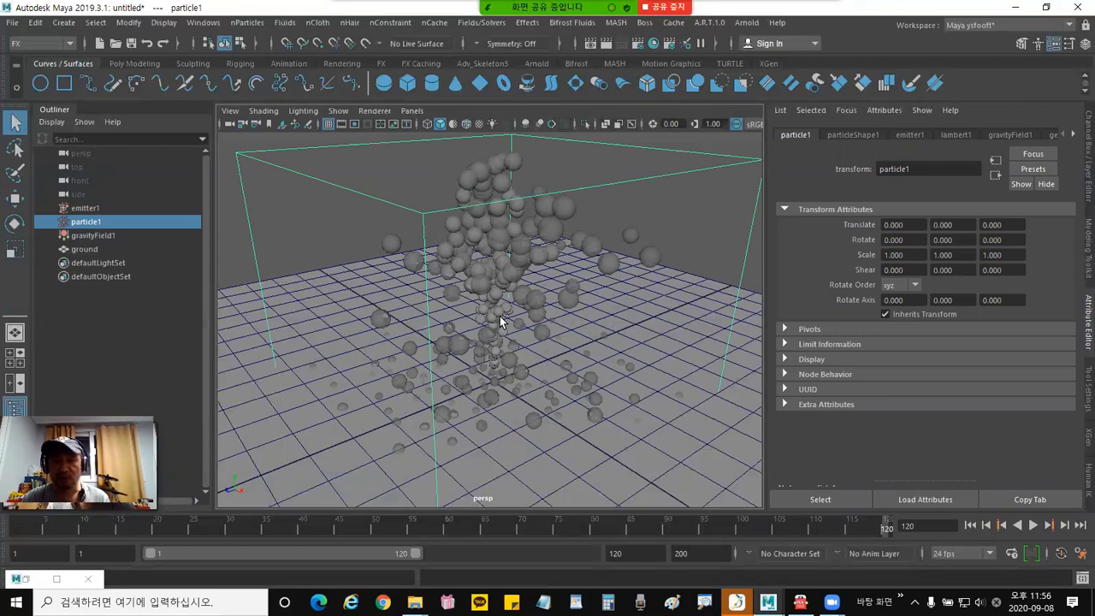
left_click(754, 275)
left_click(497, 254)
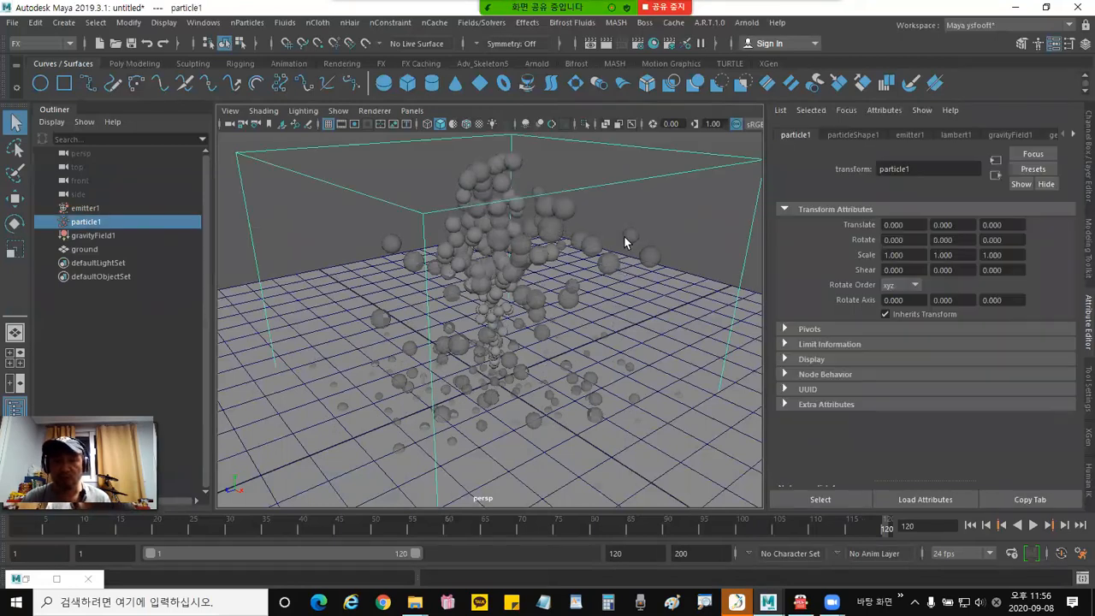
Open the Opacity PP ramp of particleShape1 through its arrayMapper2 compute node.
left_click(853, 135)
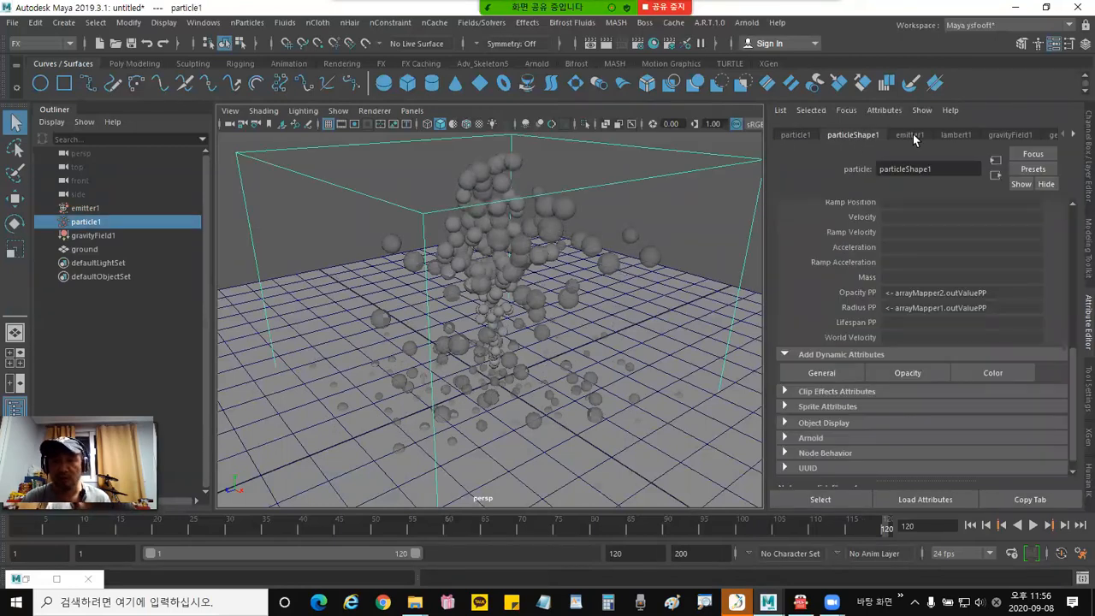
right_click(942, 295)
mouse_move(949, 305)
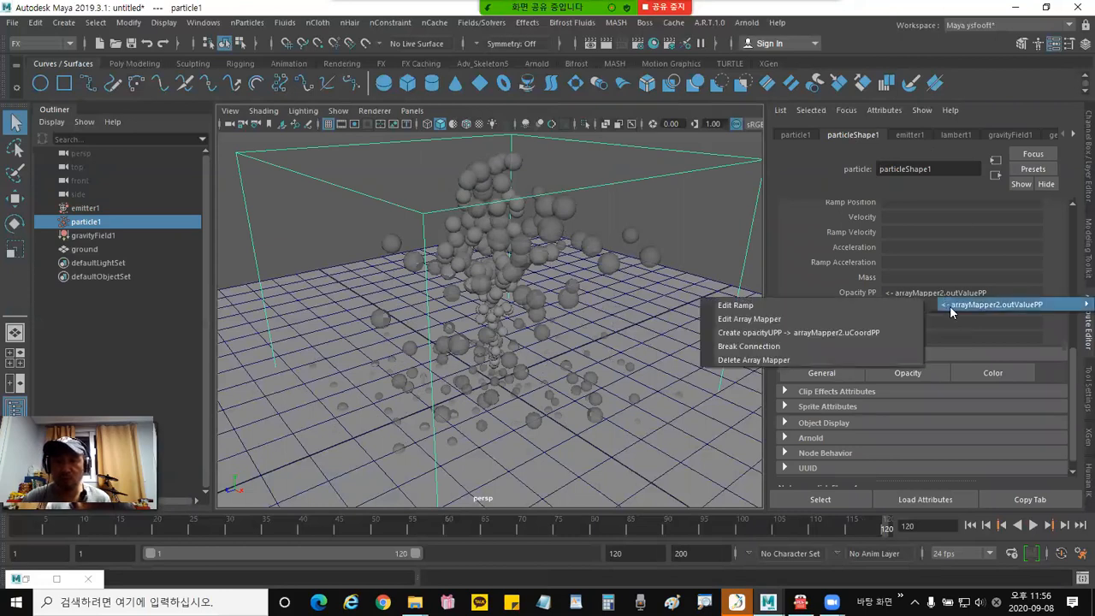
left_click(818, 321)
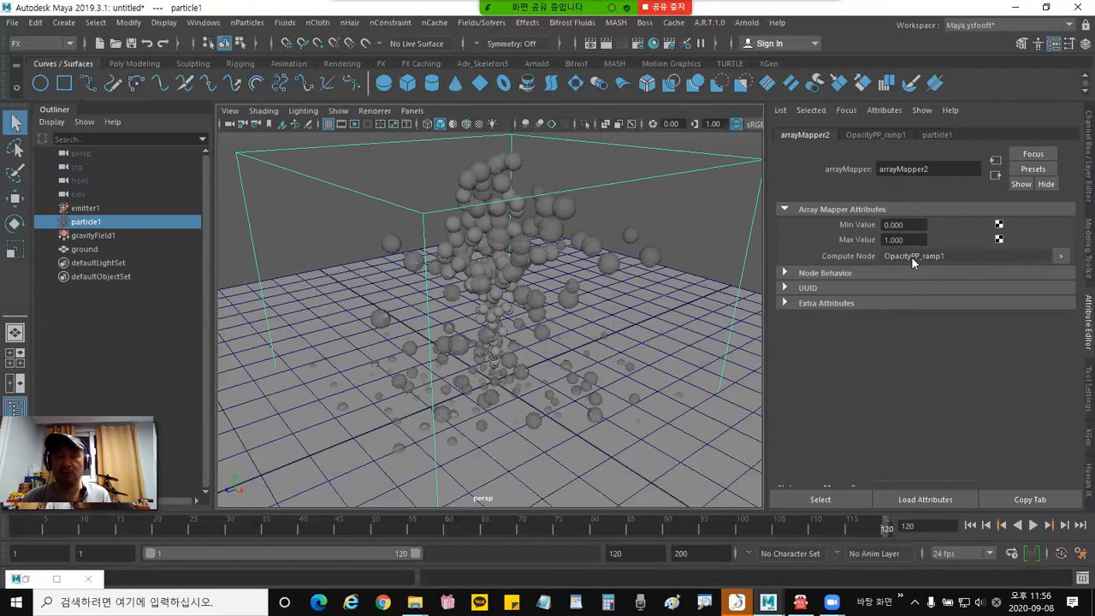
left_click(908, 239)
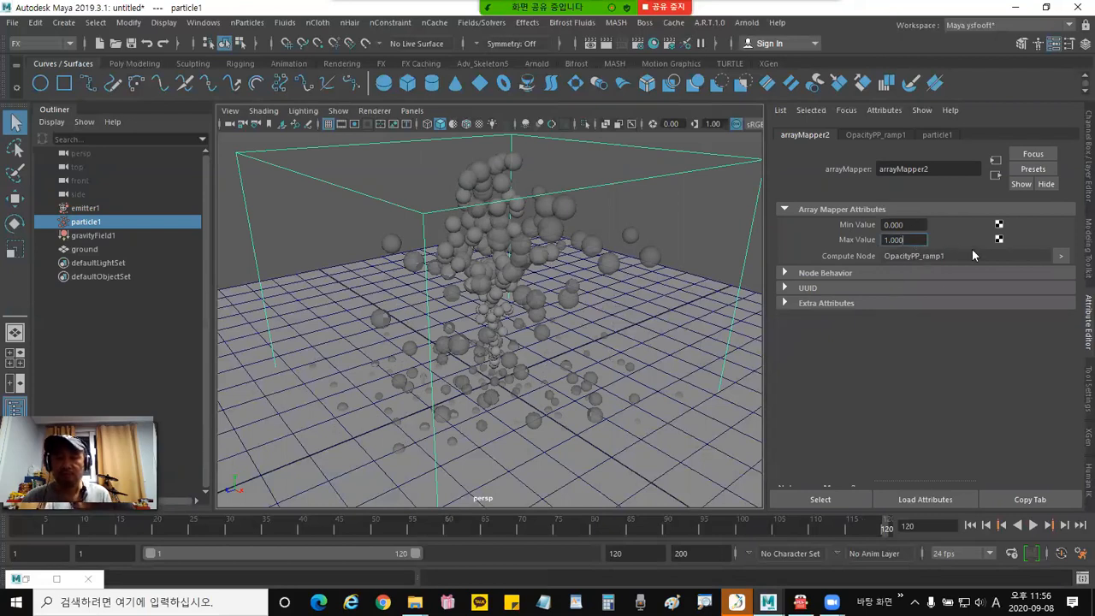
left_click(1059, 258)
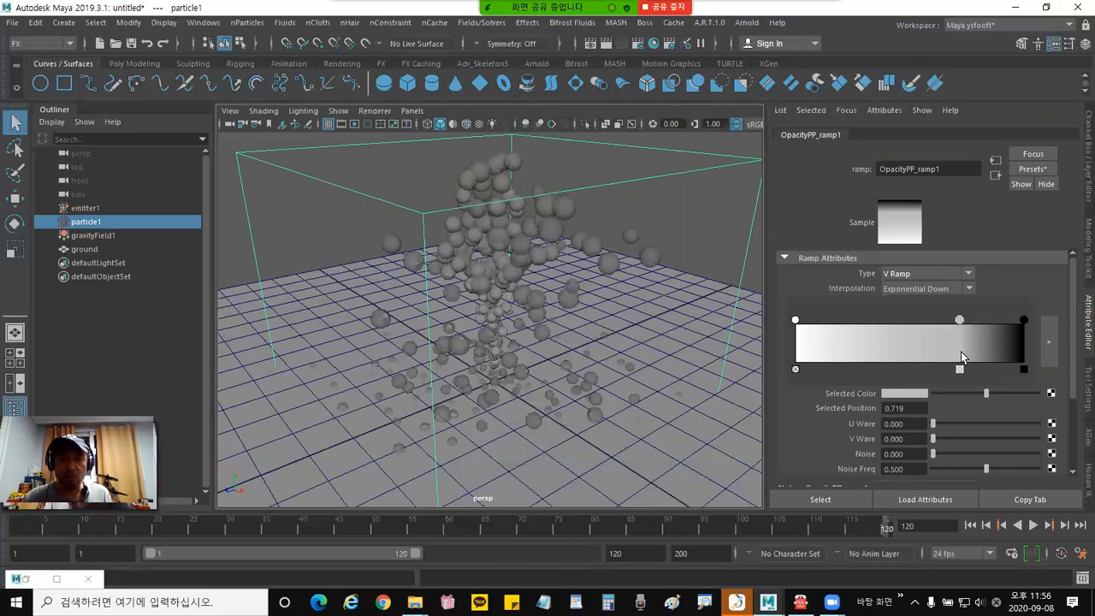
Reposition the opacity ramp's markers, placing the white one at about 0.45 and the grey one at about 0.66.
left_click_drag(958, 320, 859, 327)
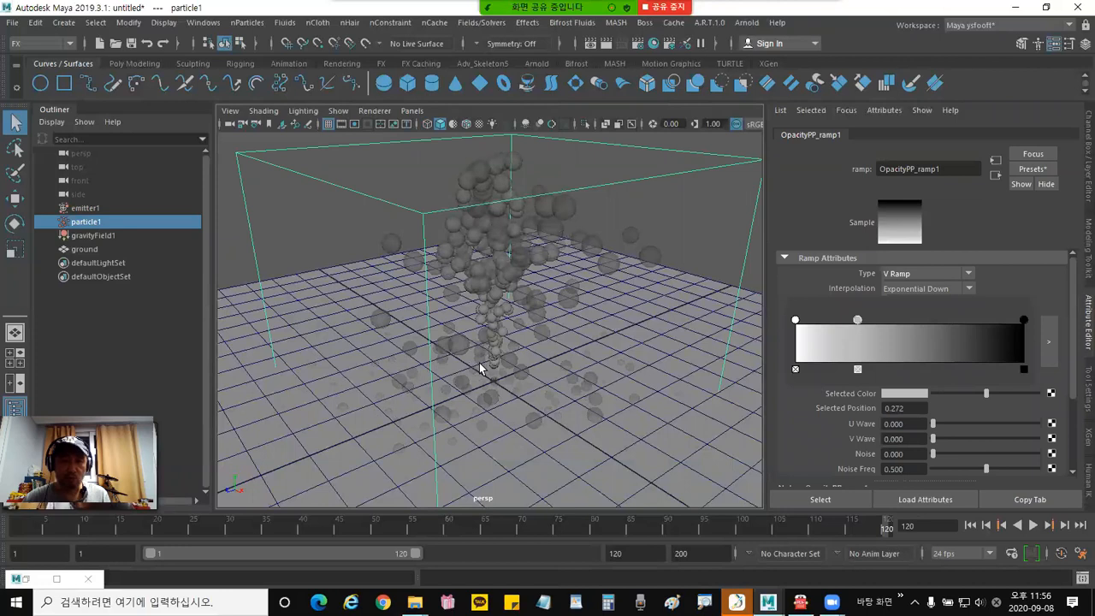
left_click_drag(857, 321, 969, 323)
left_click_drag(795, 323, 874, 330)
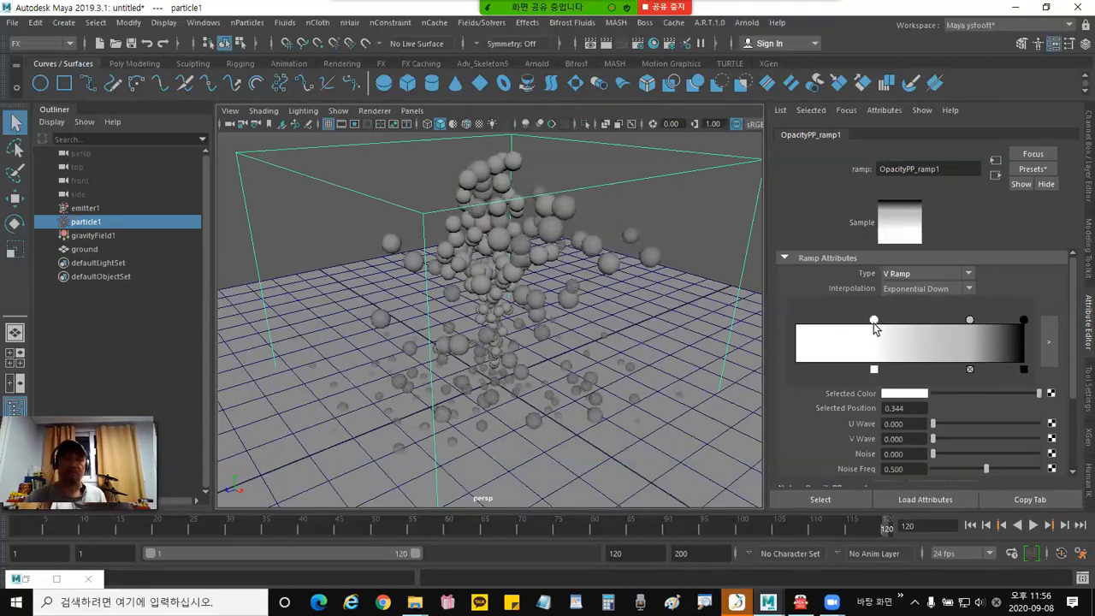
left_click_drag(873, 322, 883, 321)
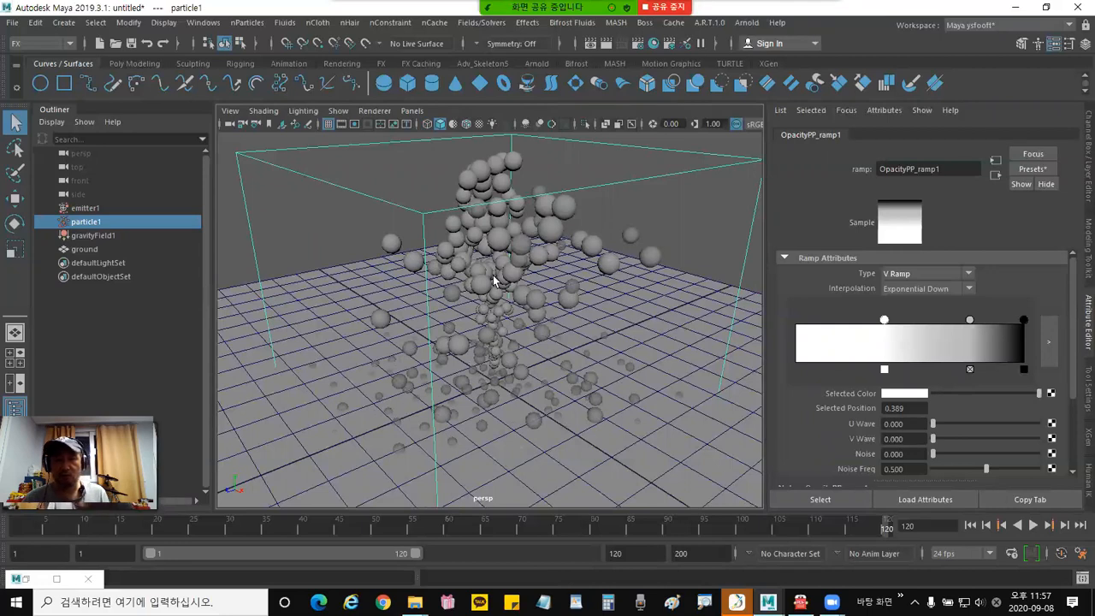
left_click_drag(885, 322, 897, 323)
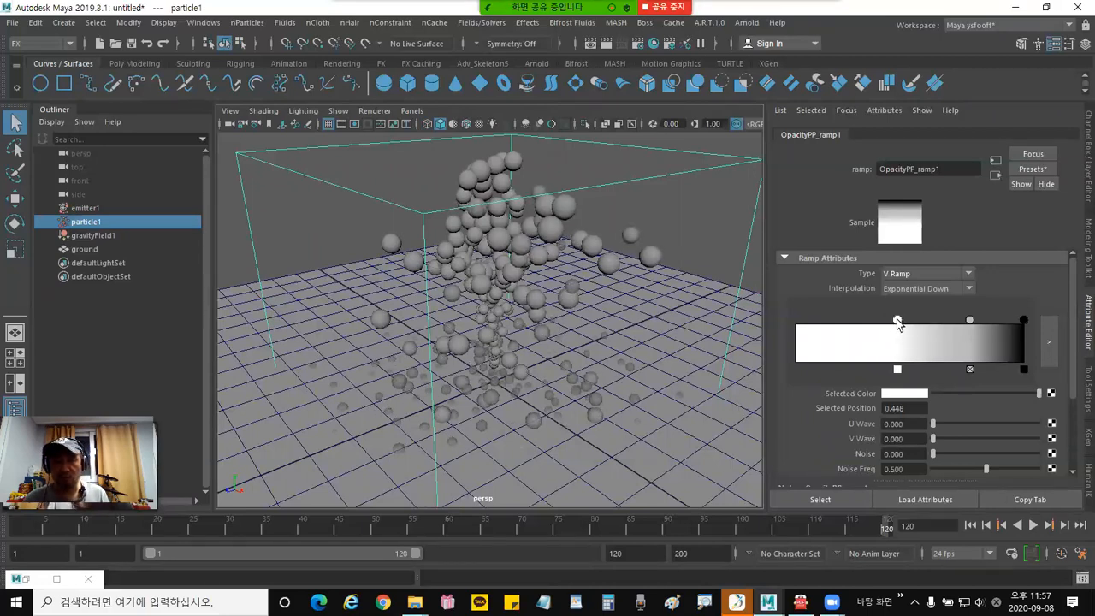
left_click_drag(969, 320, 945, 323)
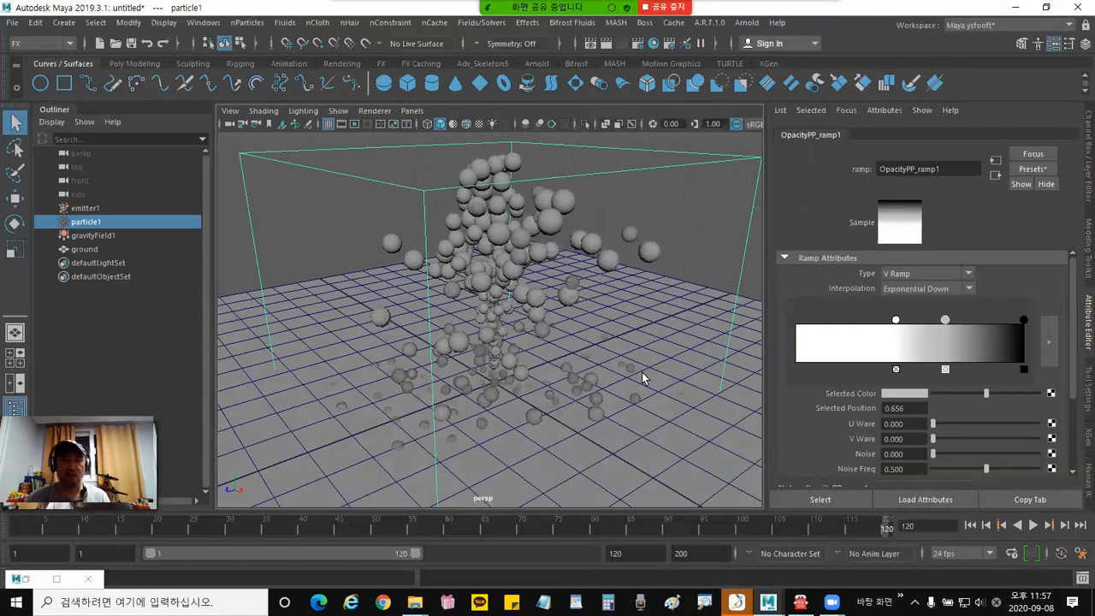
Deselect everything and replay the simulation from frame 1 to frame 120 to check the particles' fading.
left_click(756, 293)
left_click(970, 526)
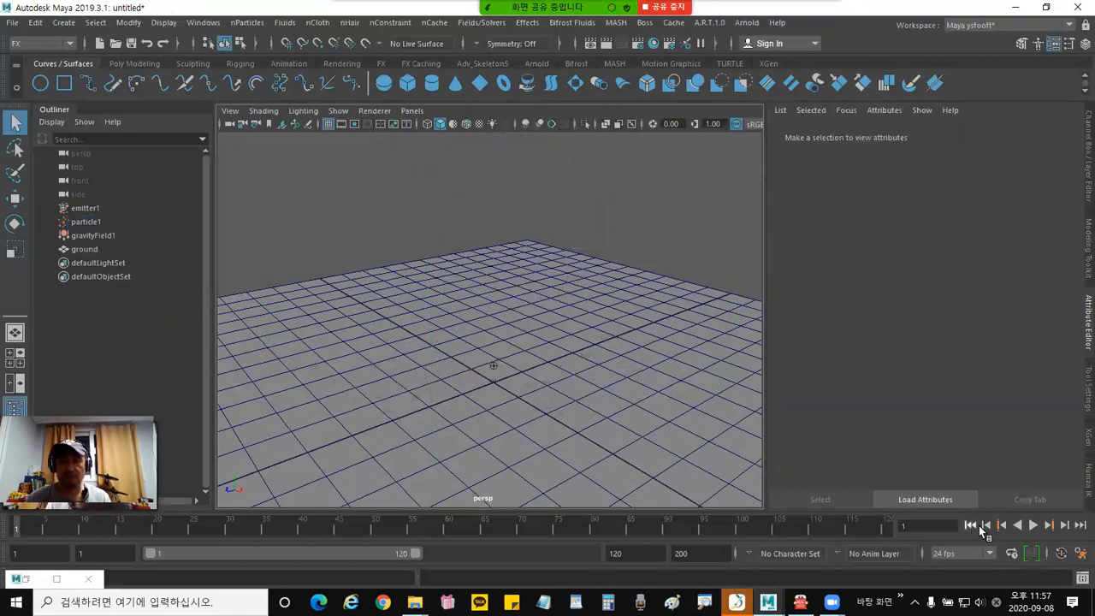
left_click(1034, 527)
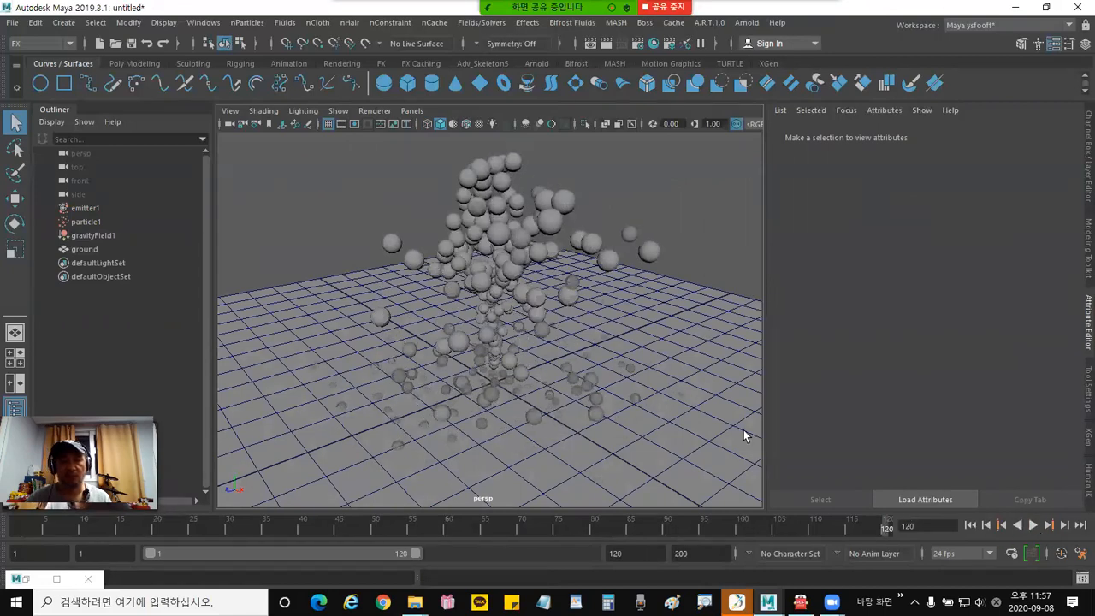
Set the Offset of the ground plane's geoConnector1 to 0.1.
left_click(686, 339)
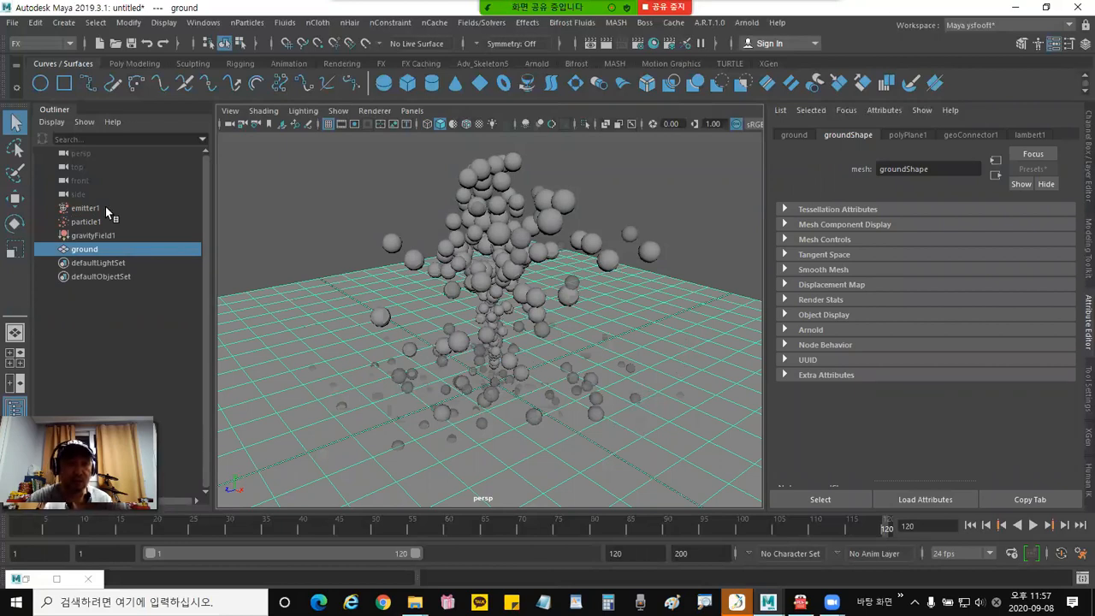
left_click(1084, 188)
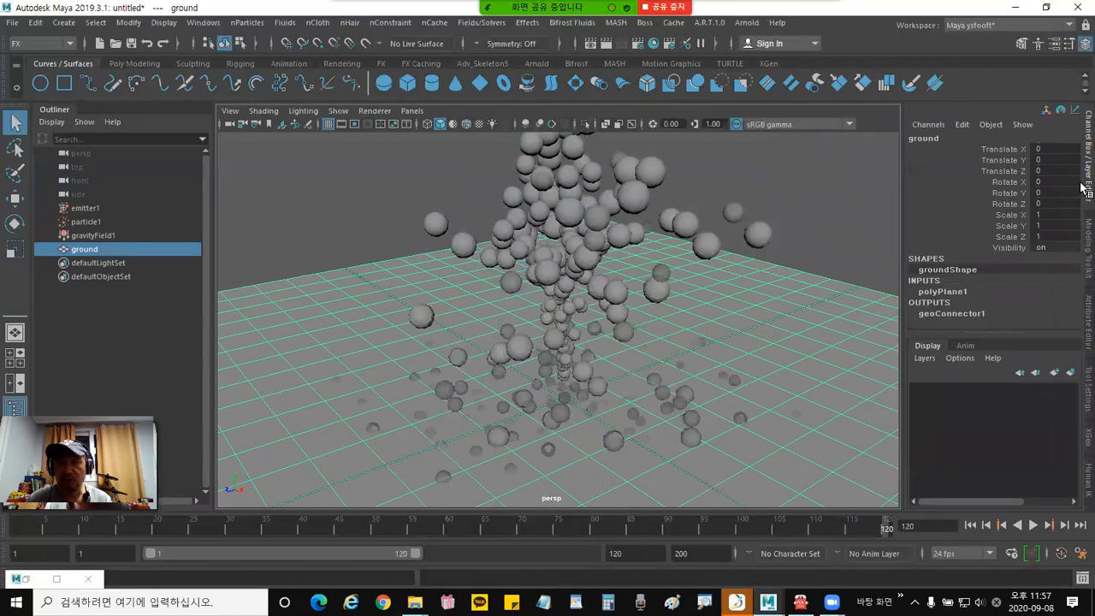
left_click(947, 314)
left_click_drag(1082, 280, 1072, 330)
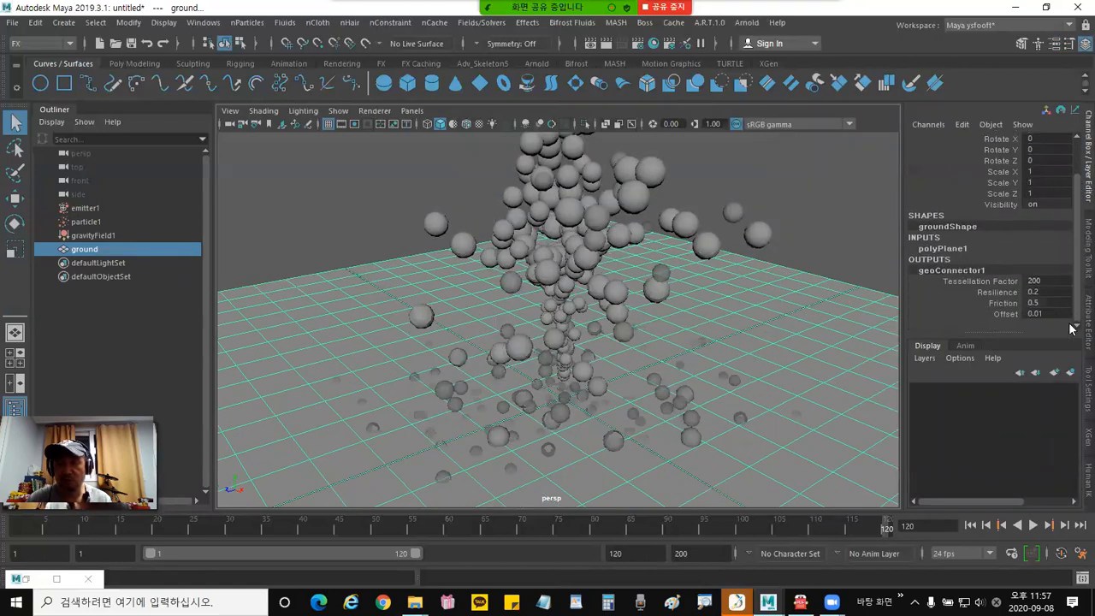
left_click(1008, 314)
double_click(1035, 314)
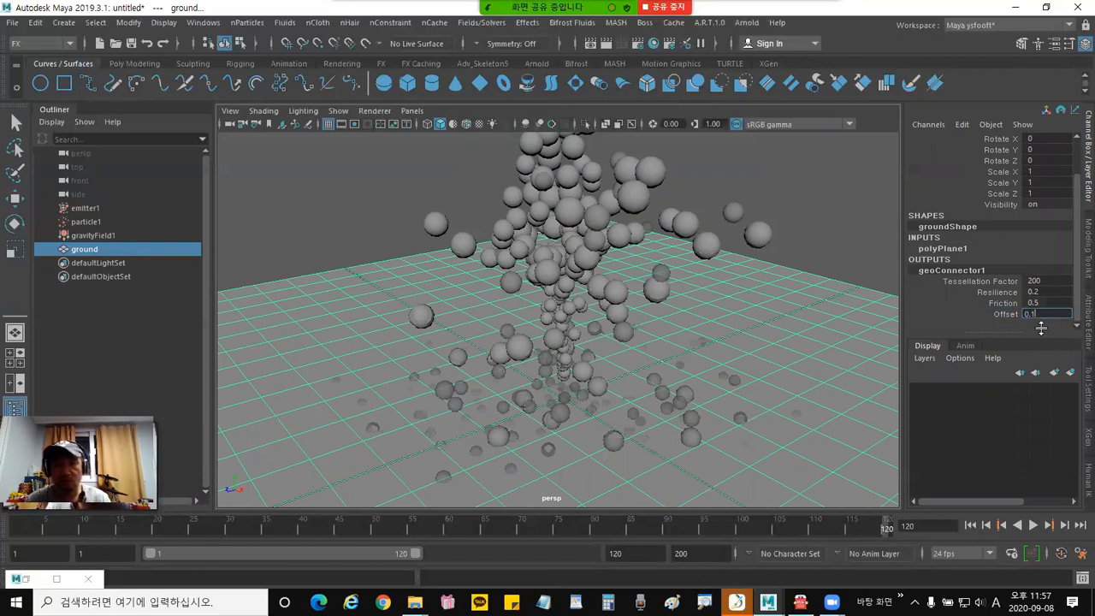
type("0.1")
key("Return")
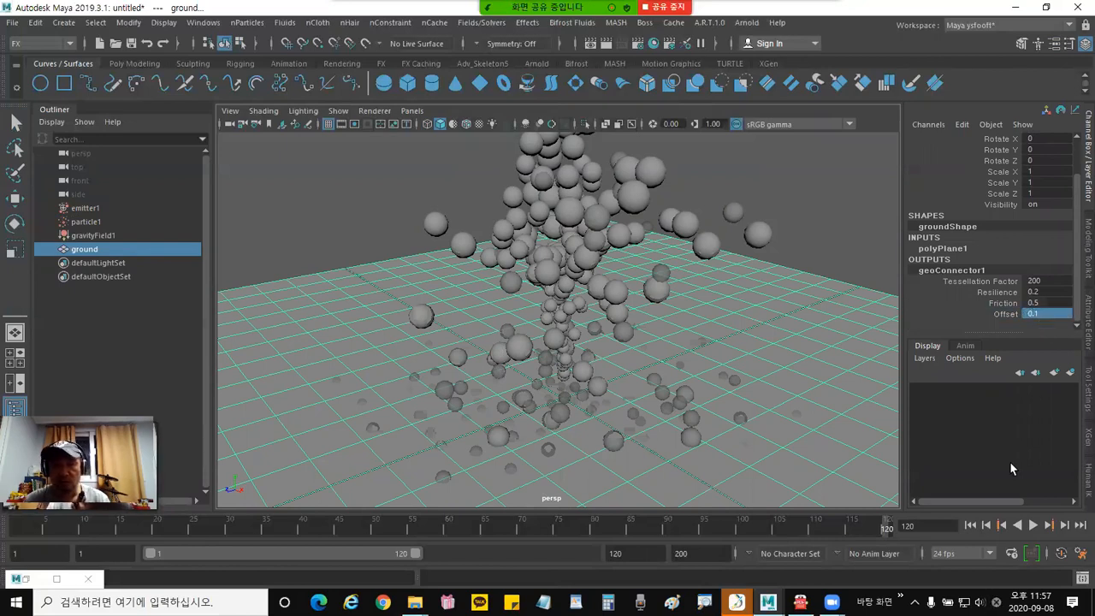
Replay the simulation from frame 1 and examine in the front view how the particles meet the ground.
left_click(970, 525)
left_click(1032, 525)
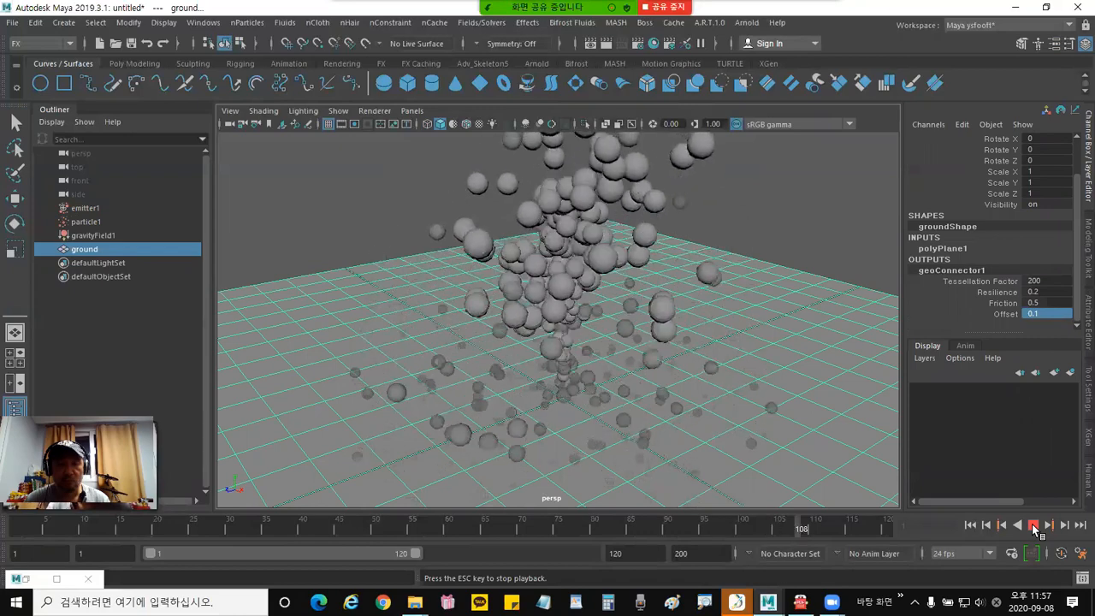
mouse_move(719, 431)
left_mouse_down("alt")
mouse_move(723, 414)
mouse_move(726, 443)
left_mouse_up("alt")
key("space")
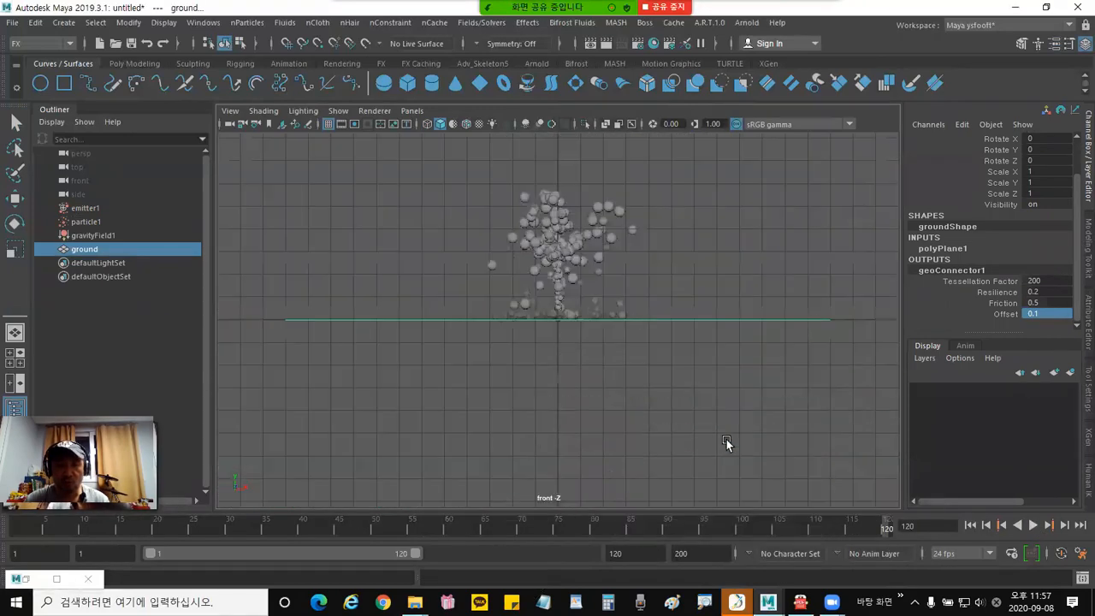
scroll(504, 400, "up", 3)
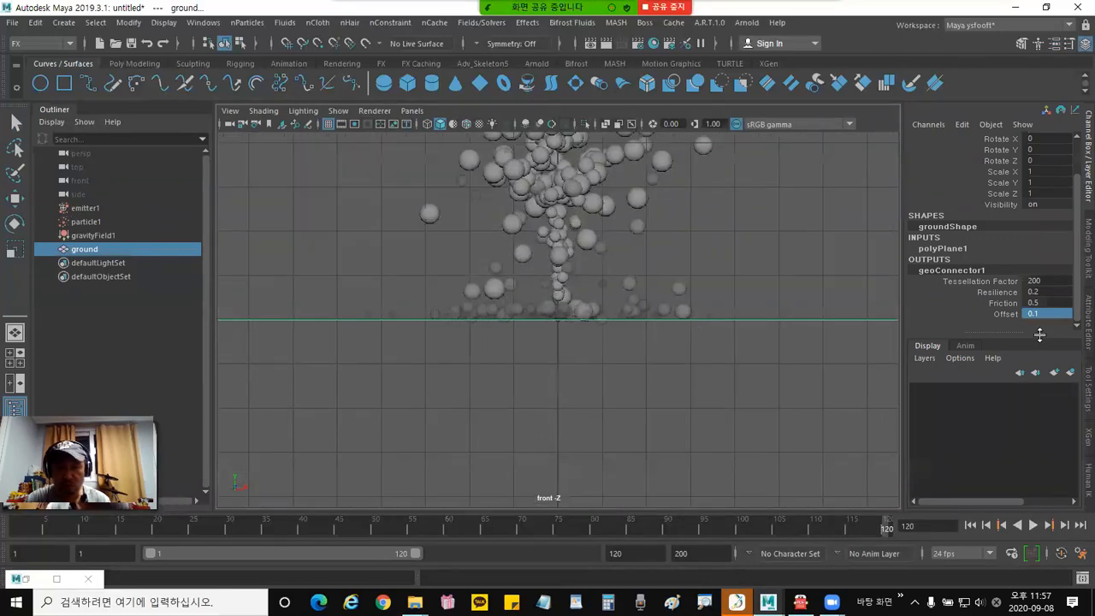
Set the ground's collision Offset to 0.01 and replay the simulation from frame 1 to frame 120.
double_click(1052, 311)
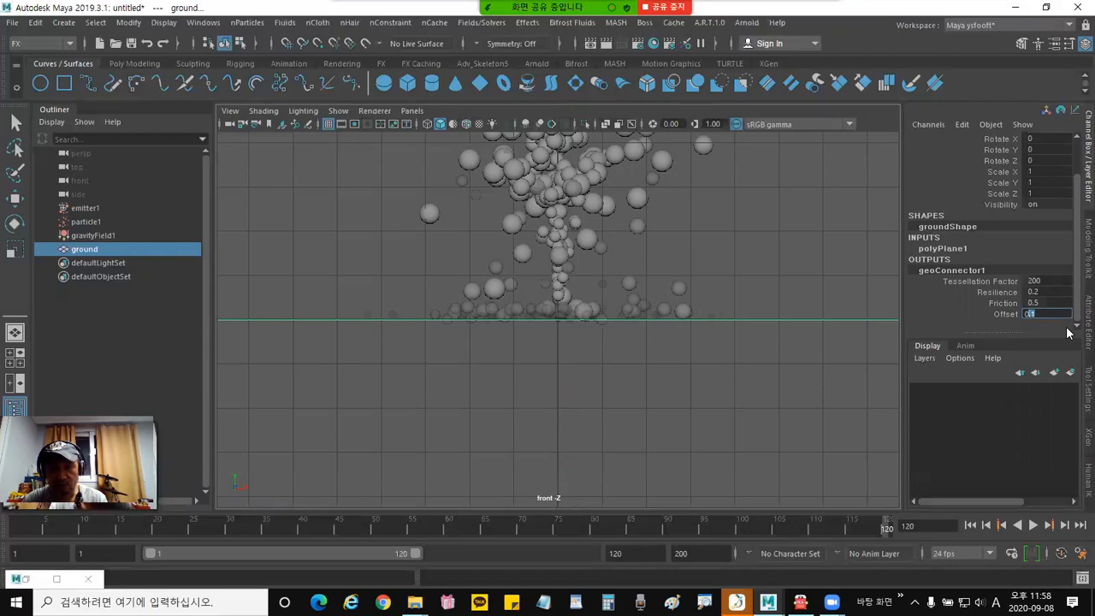
type("0.01")
key("Return")
left_click(970, 524)
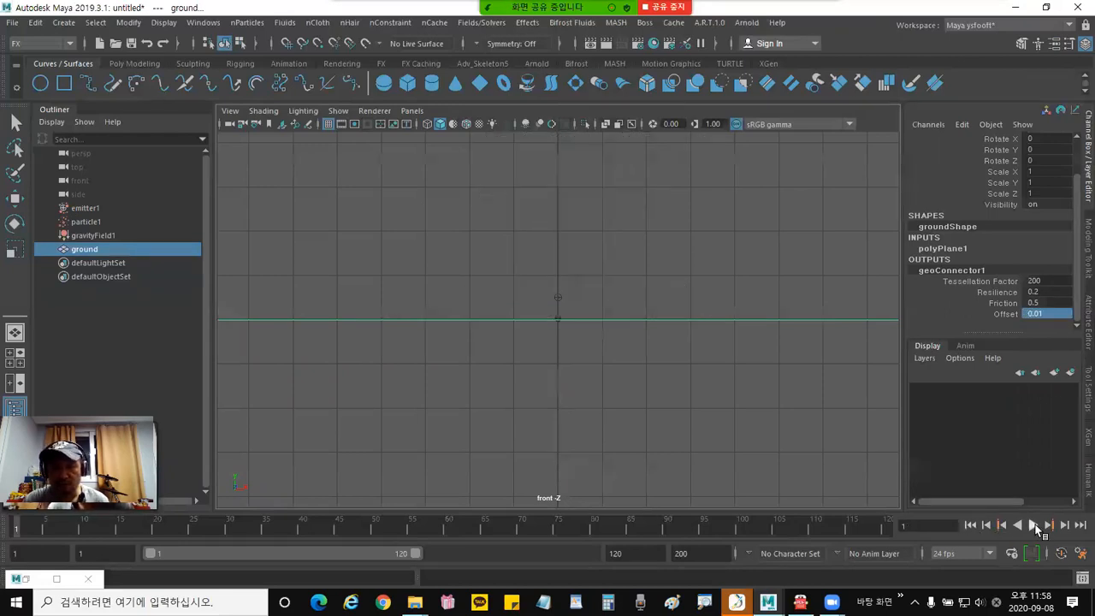
left_click(1032, 524)
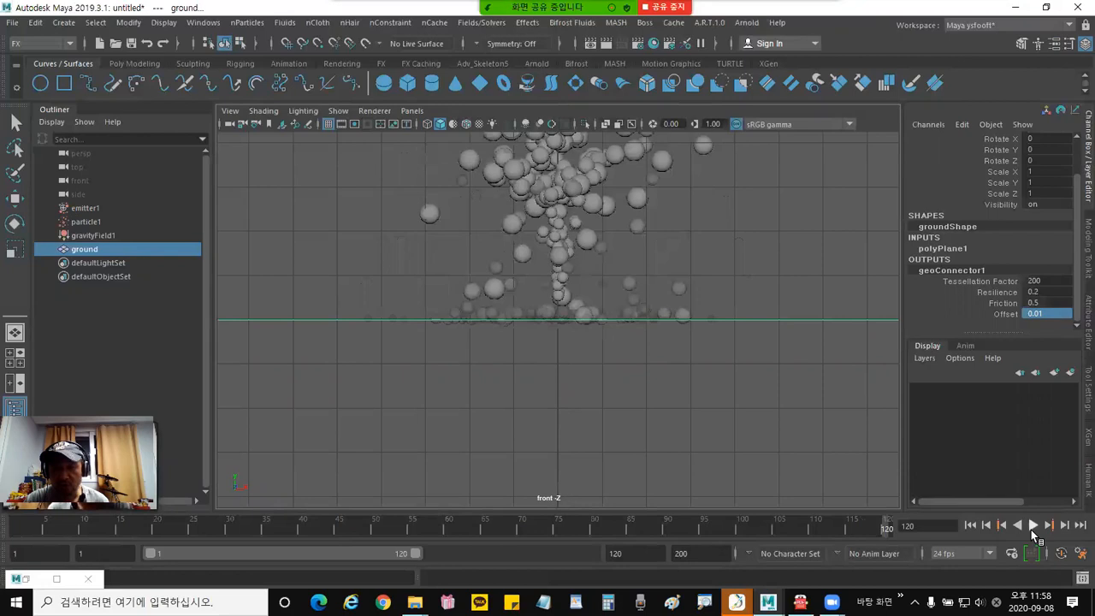
Try a ground collision Offset of 0.2 and replay the simulation from frame 1 to frame 120.
double_click(1050, 313)
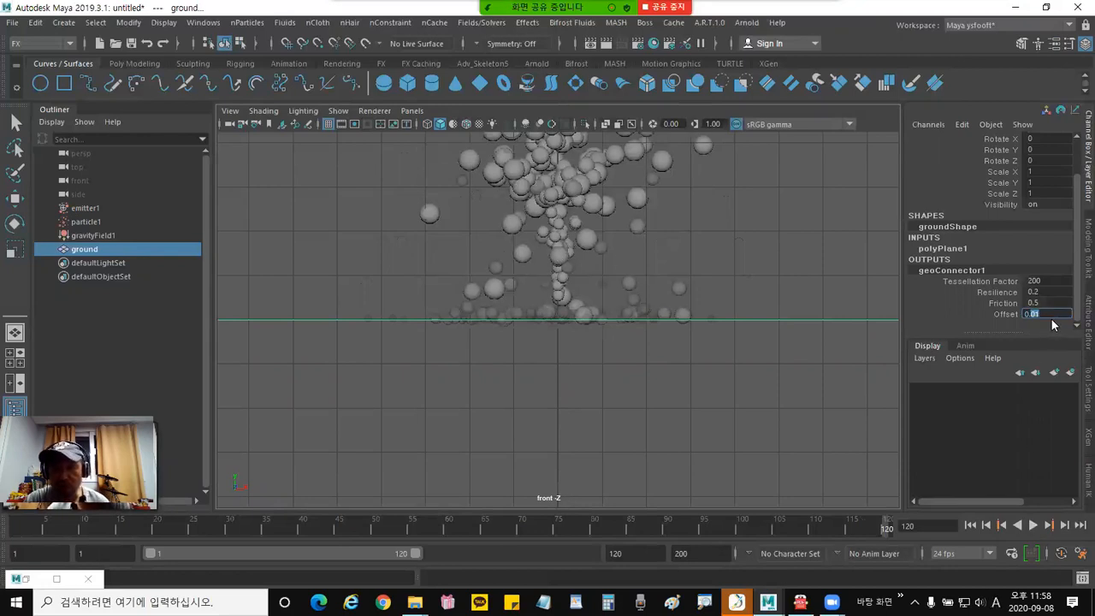
type("2")
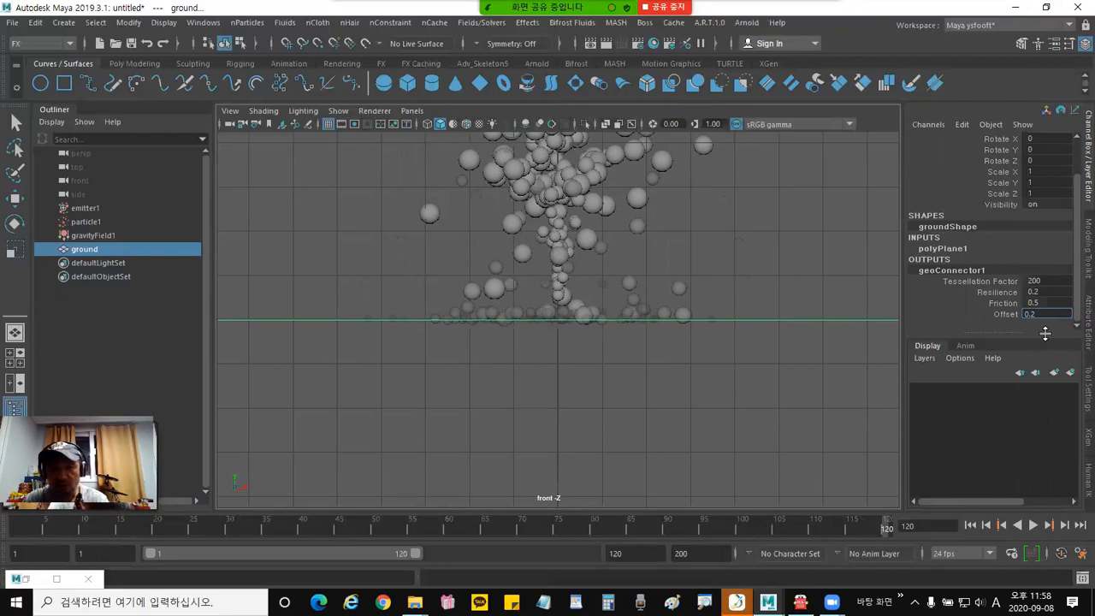
key("Return")
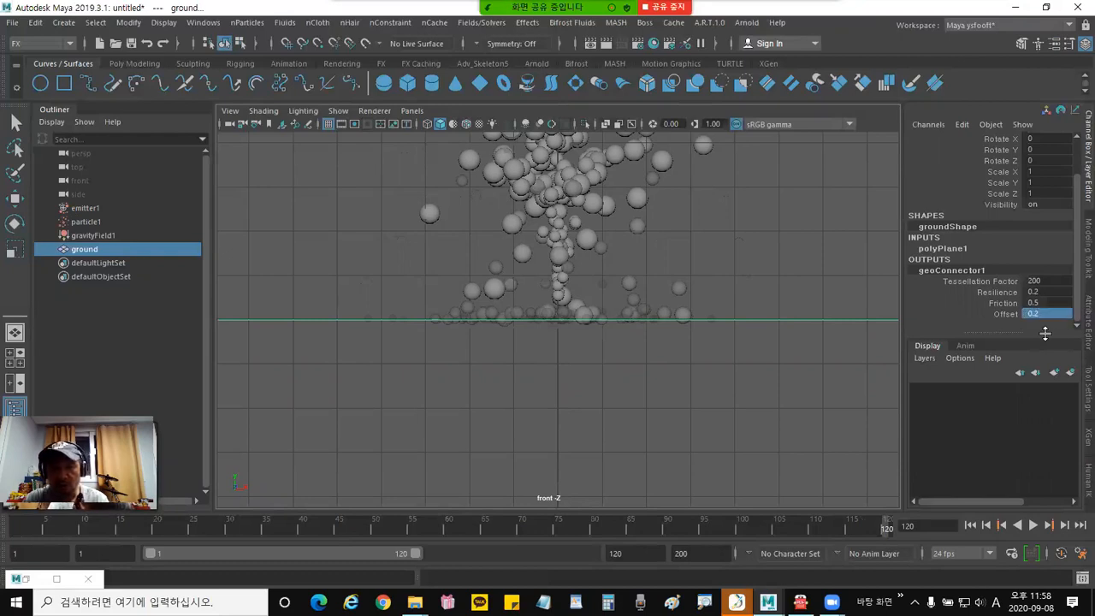
left_click(970, 525)
left_click(1033, 525)
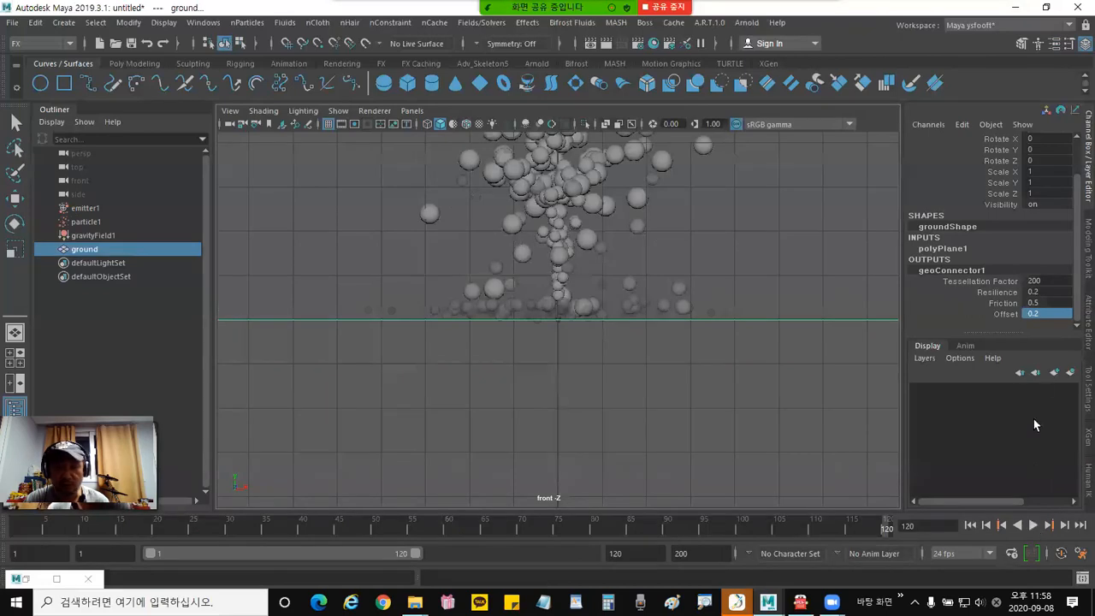
Set the ground's collision Offset to 0.15 and replay the simulation from frame 1 to frame 120.
double_click(1045, 314)
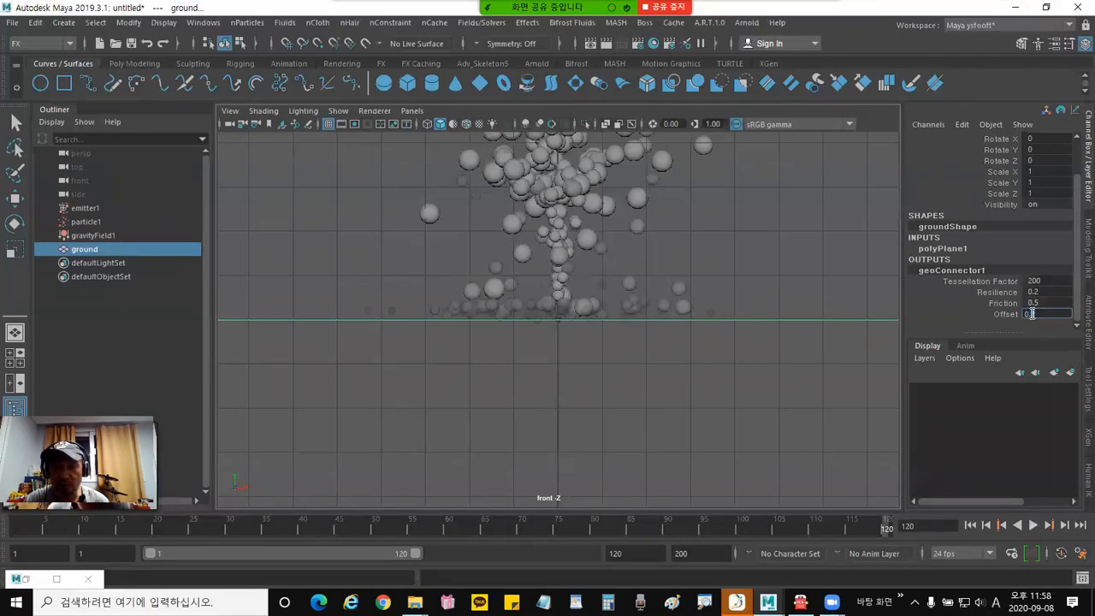
type("0.15")
key("Return")
left_click(969, 525)
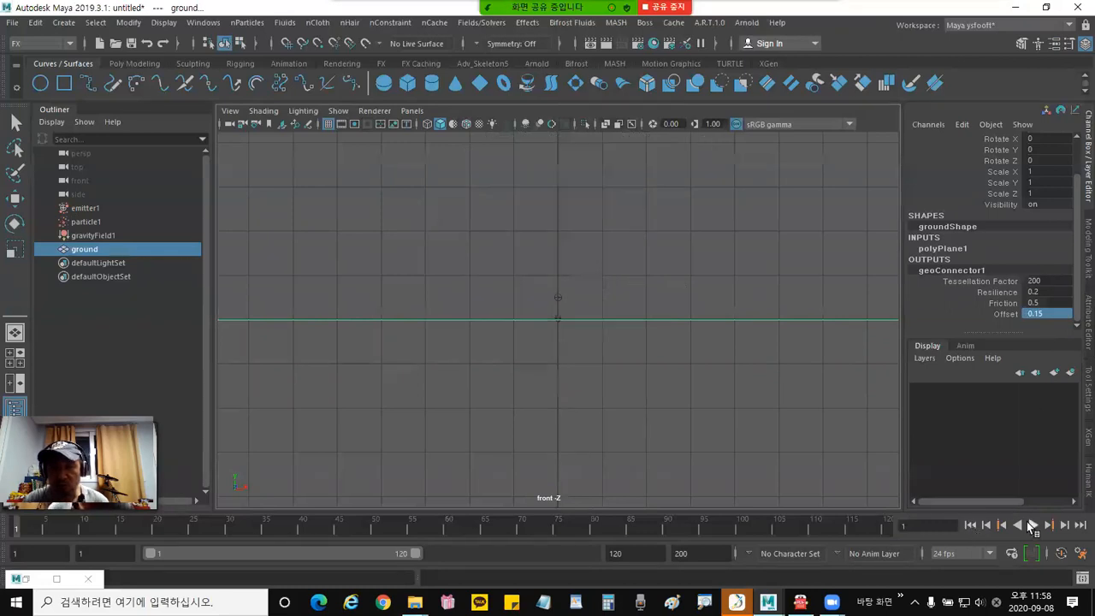
left_click(1032, 525)
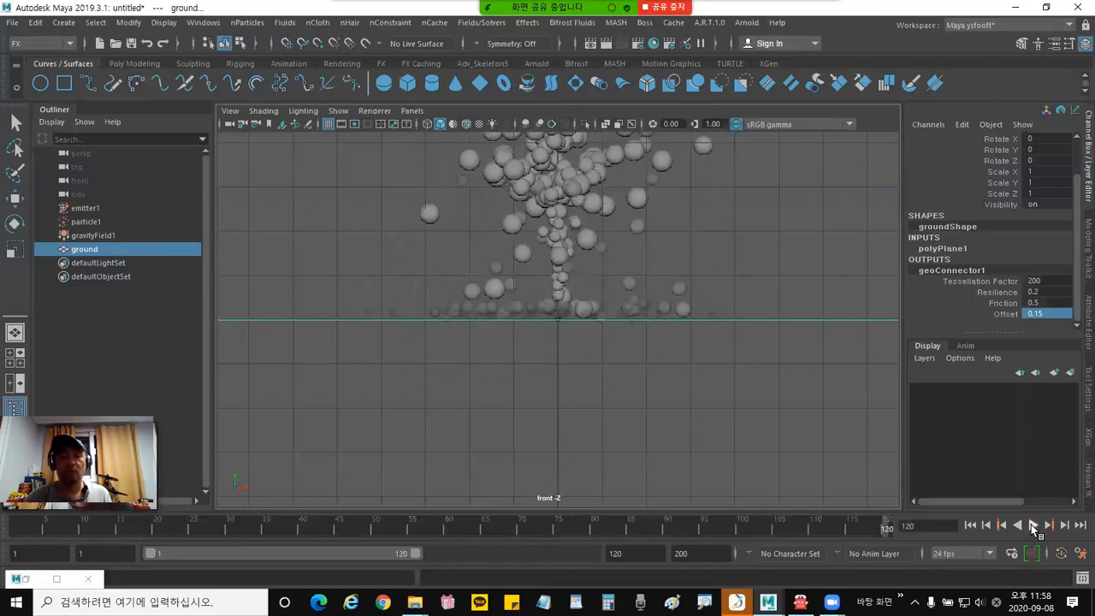
Return to the perspective view, deselect the ground, and examine the whole particle fountain.
key("space")
left_click_drag(711, 315, 709, 279)
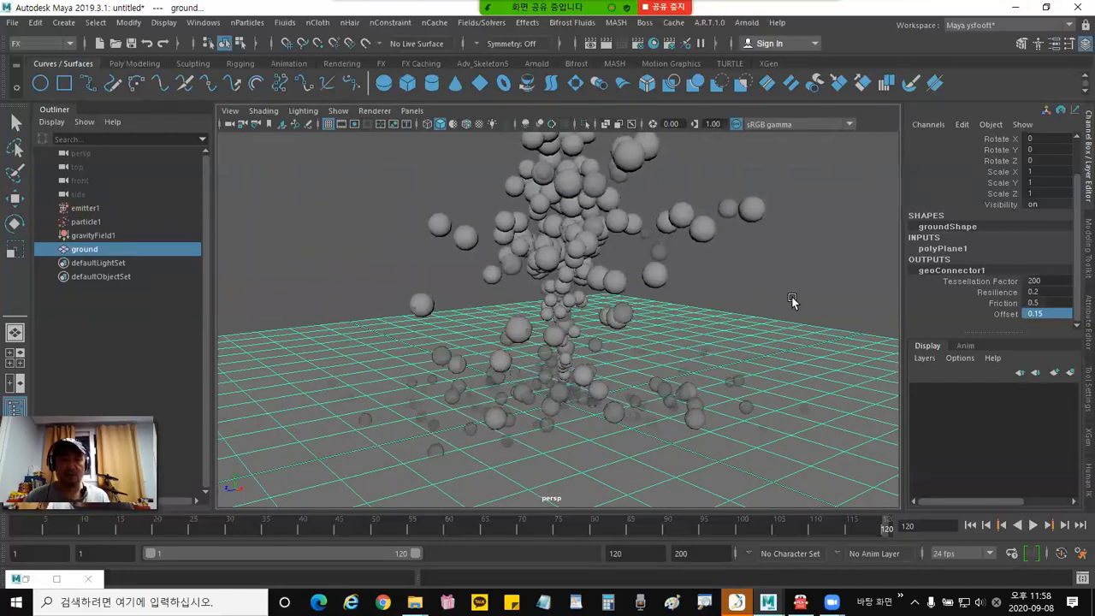
left_click(793, 295)
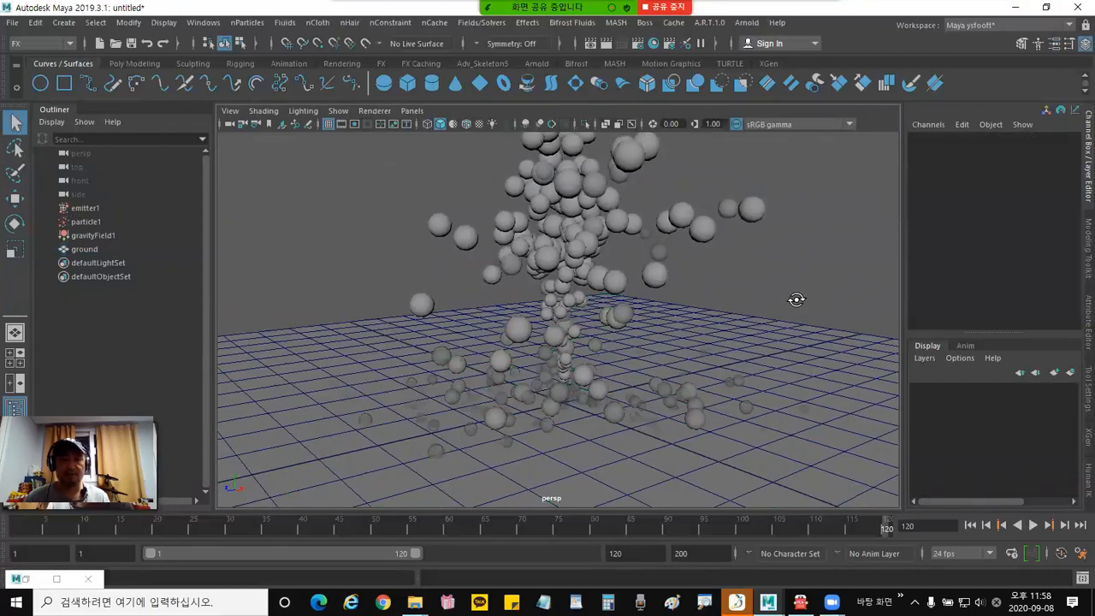
right_click_drag(796, 299, 723, 305, "alt")
middle_click_drag(752, 296, 743, 310, "alt")
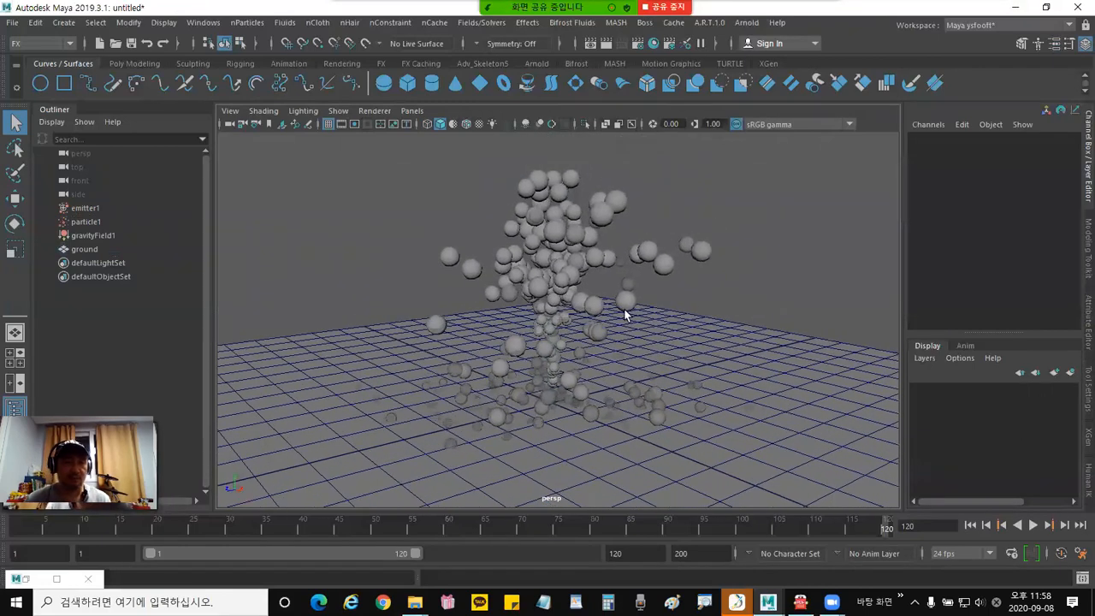
Add a per-particle color attribute to particleShape1 through its dynamic attributes.
left_click(124, 248)
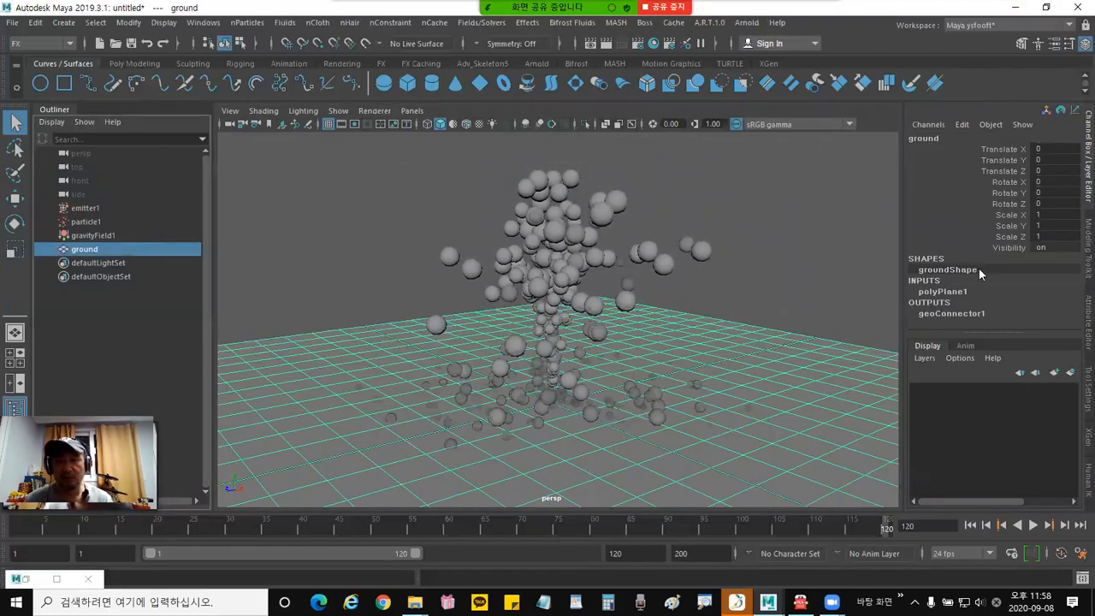
left_click(1086, 333)
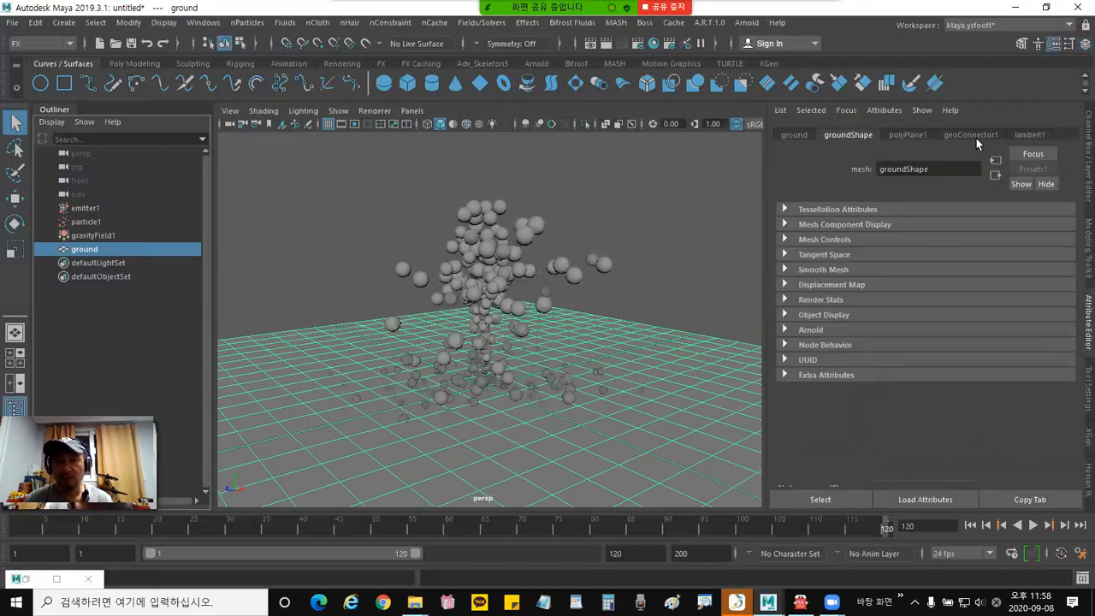
left_click(96, 222)
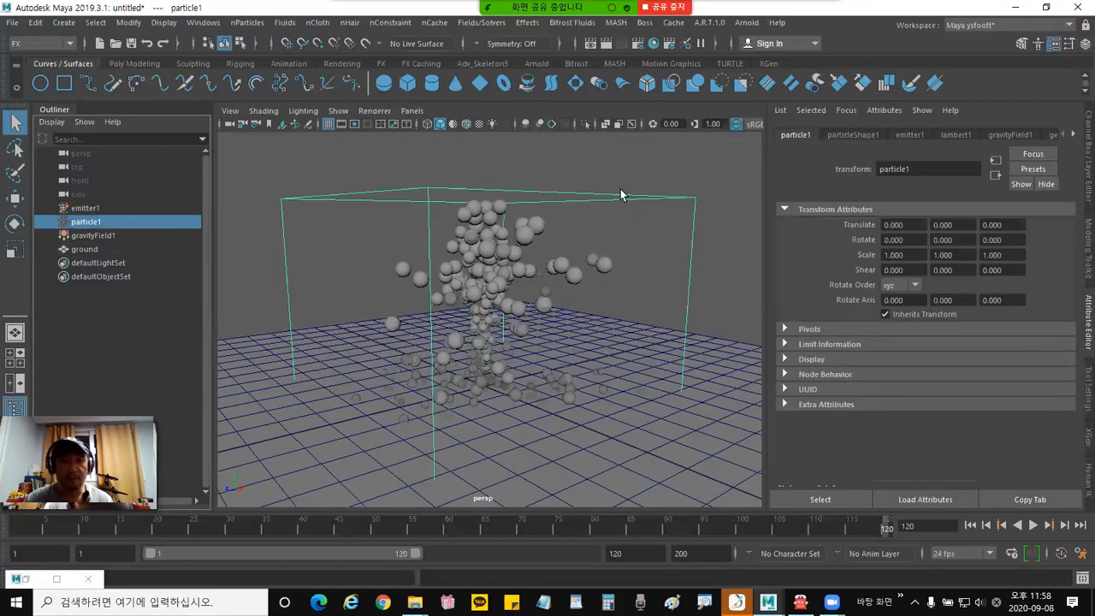
left_click(854, 134)
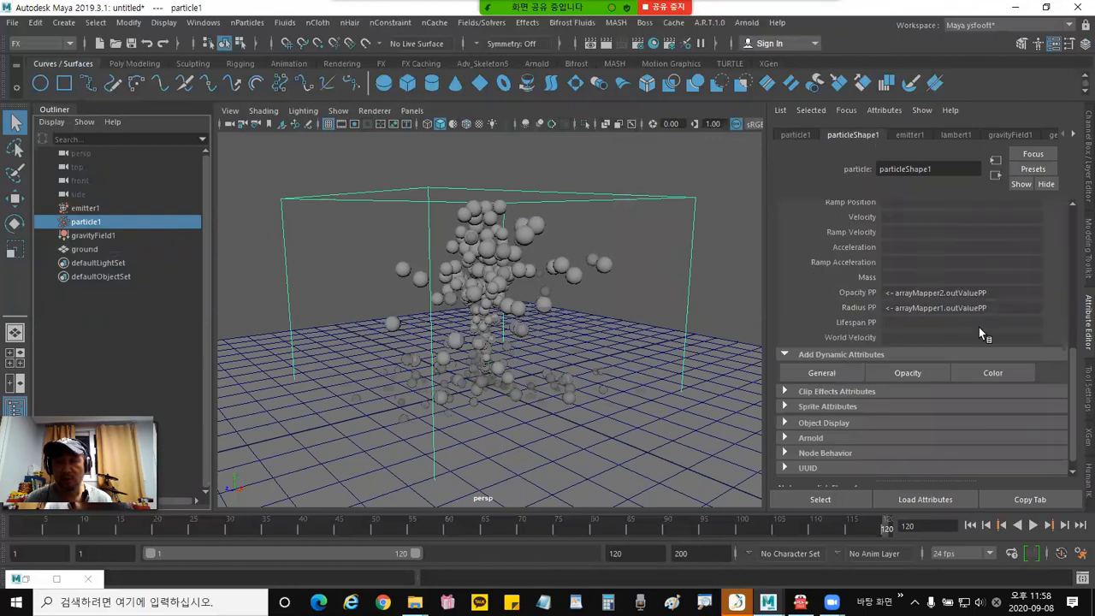
scroll(966, 333, "down", 1)
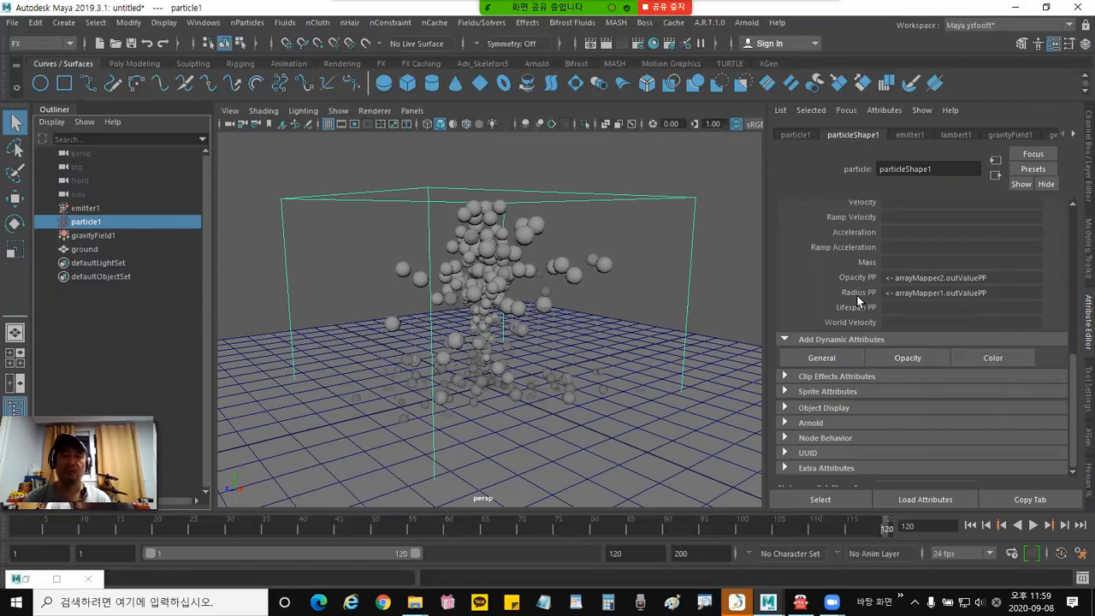
left_click(1006, 357)
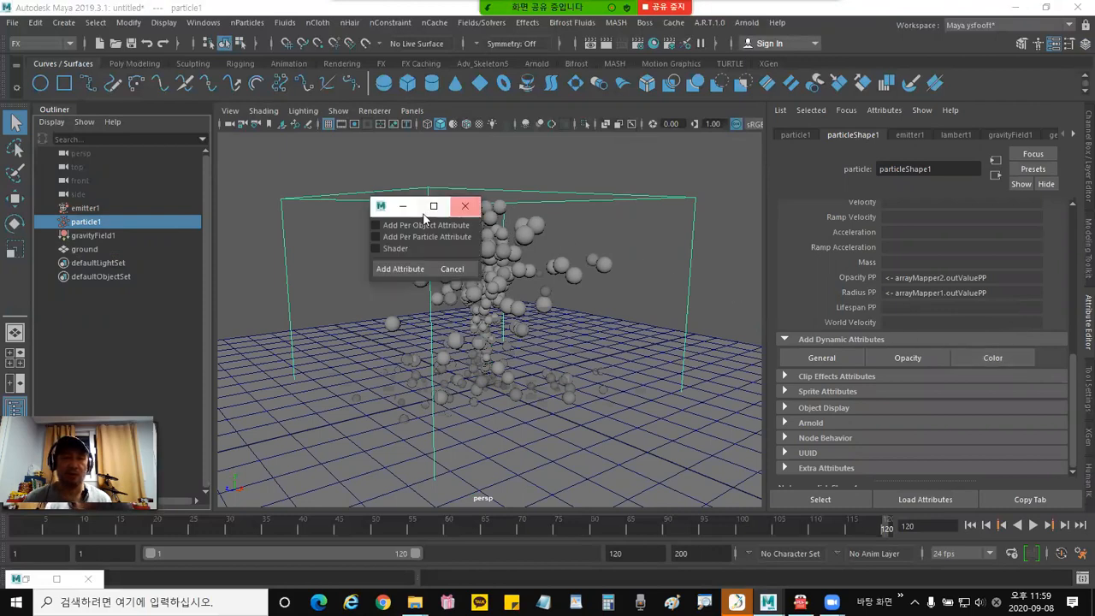
left_click(380, 209)
left_click(387, 208)
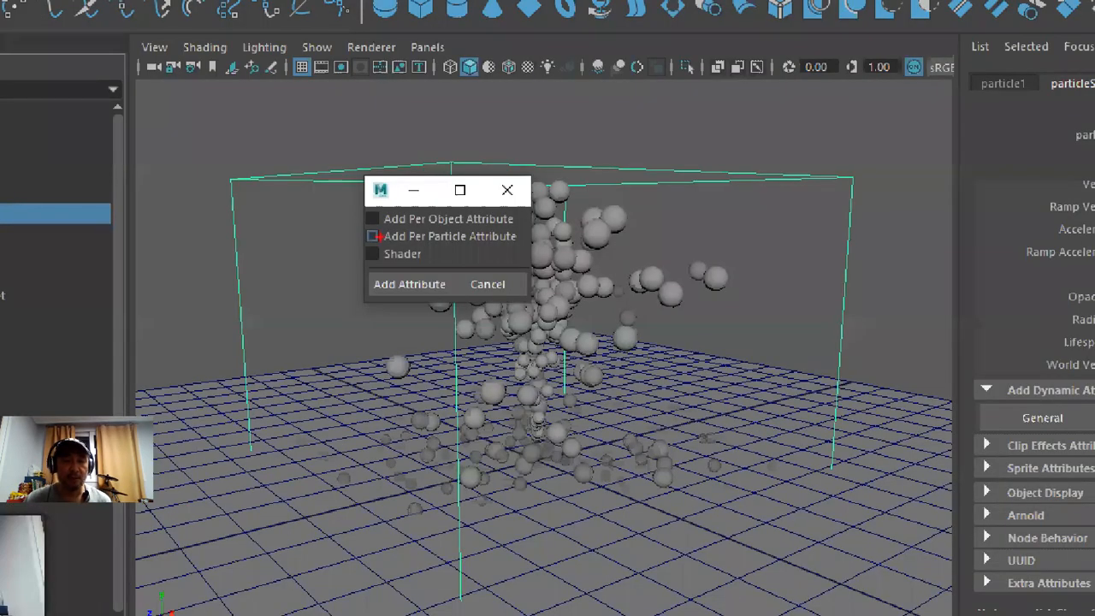
left_click_drag(453, 246, 459, 246)
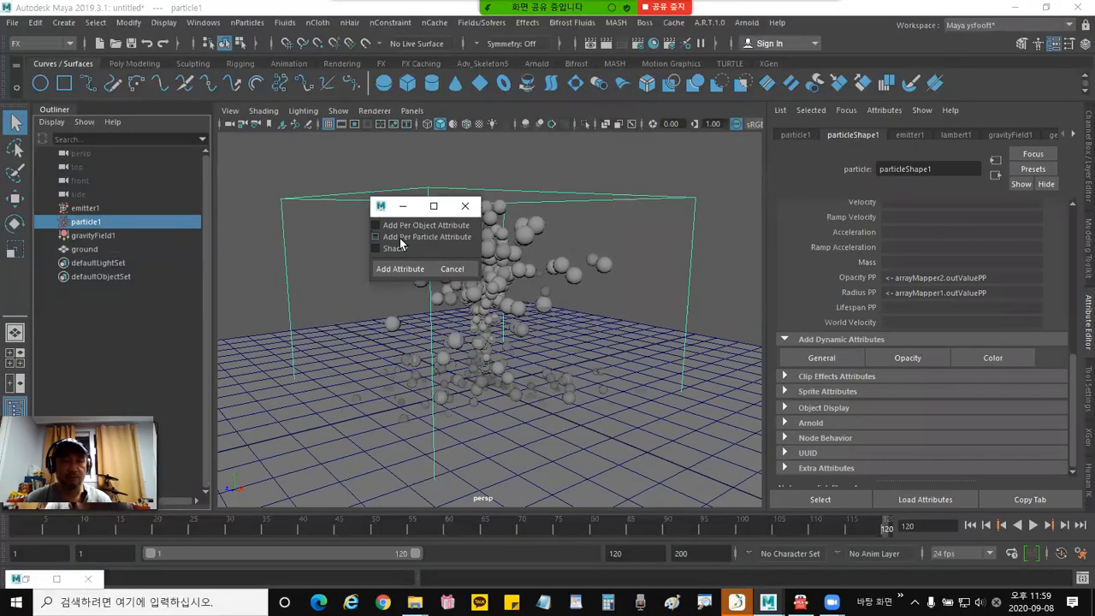
left_click(373, 236)
left_click(399, 269)
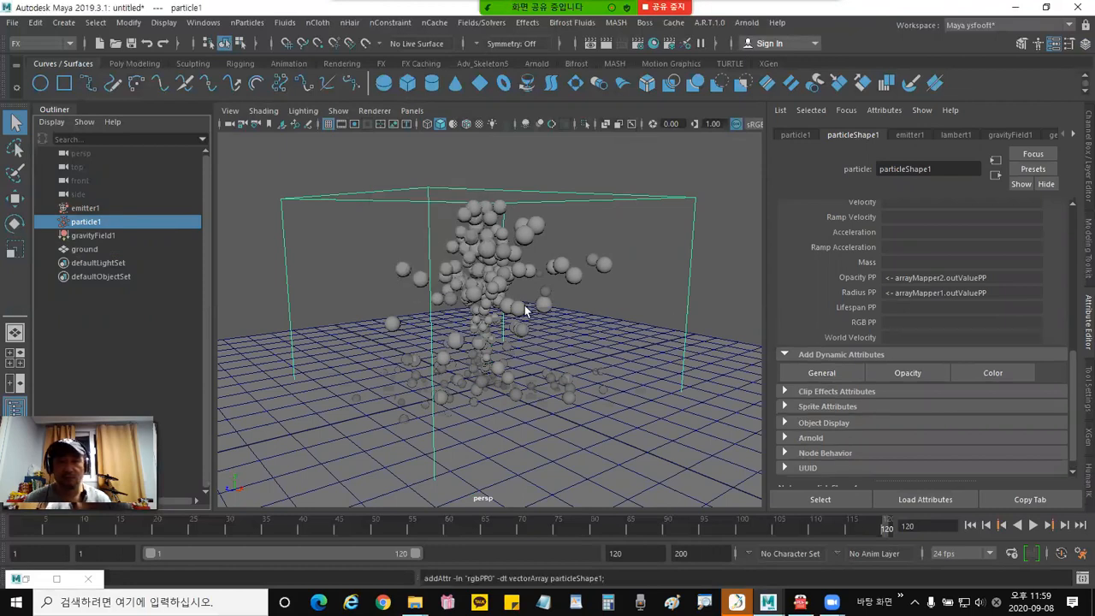
right_click(899, 322)
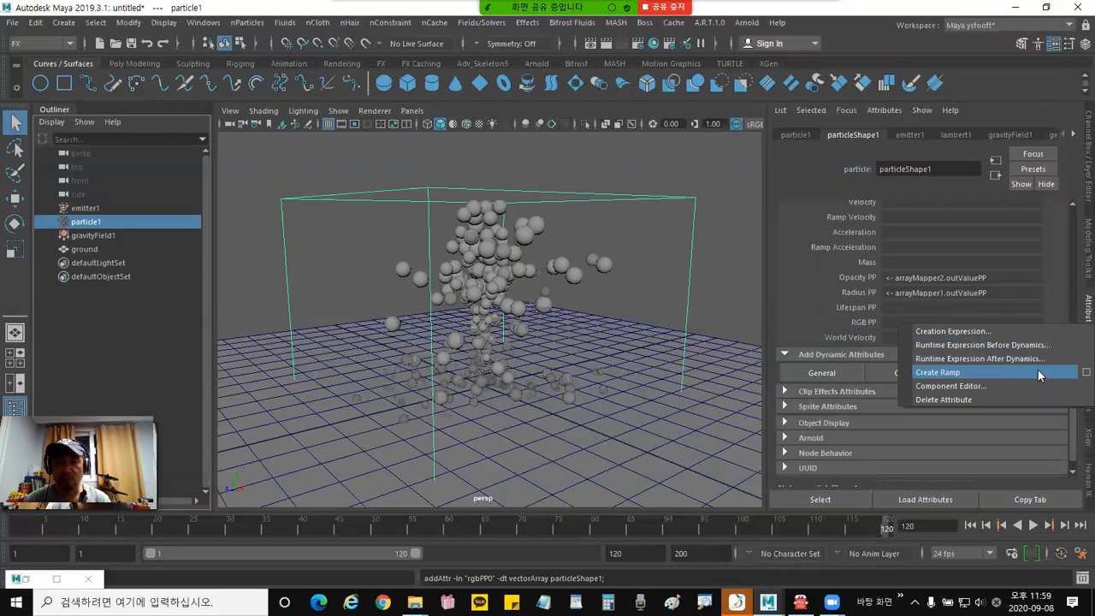
left_click(1082, 373)
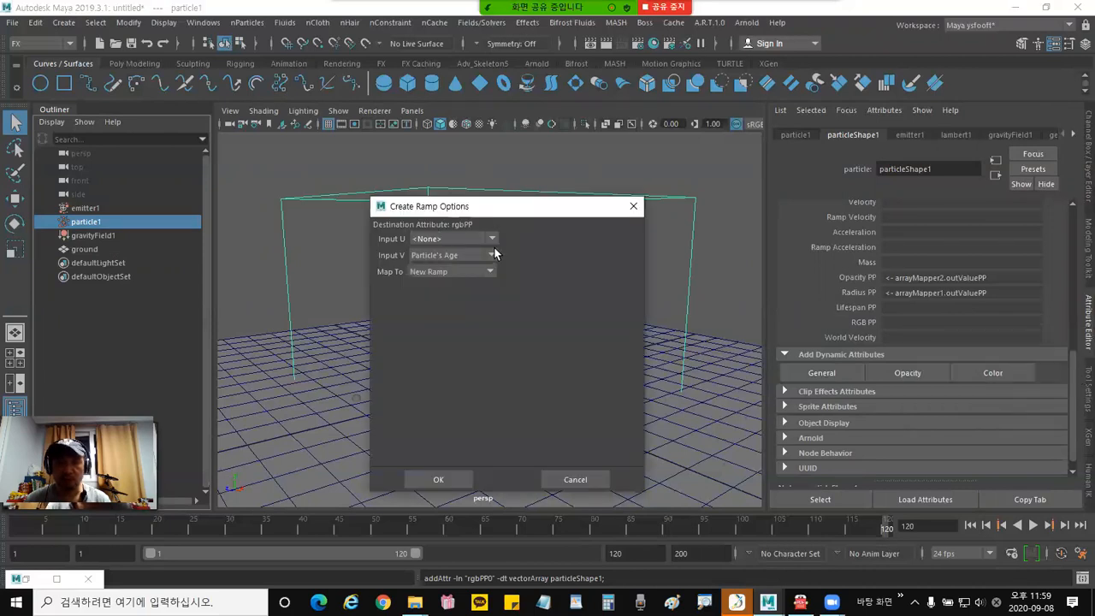
left_click(432, 242)
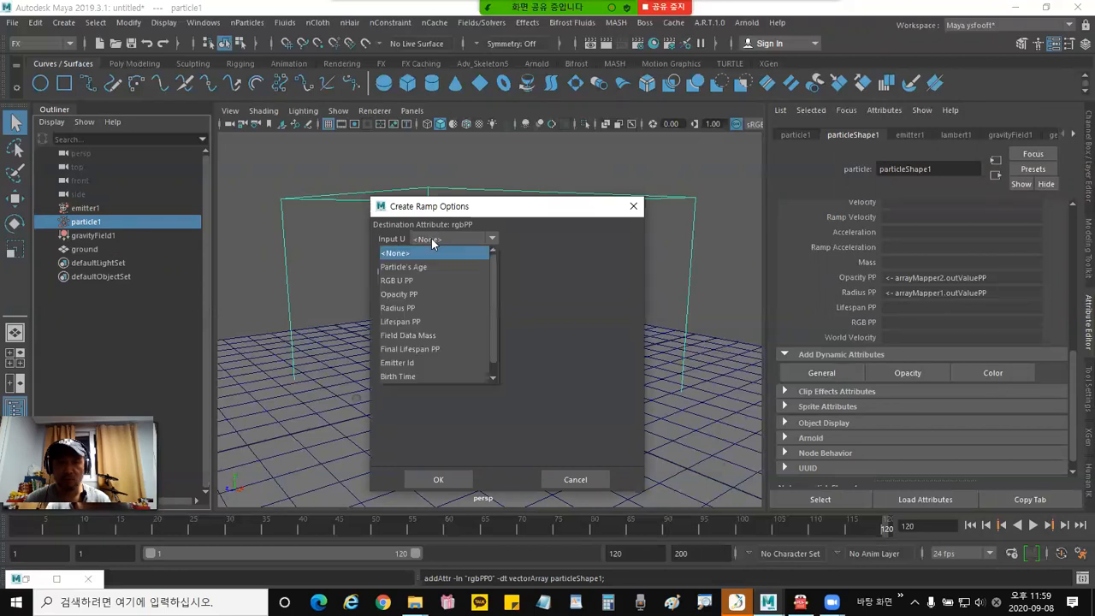
left_click(432, 242)
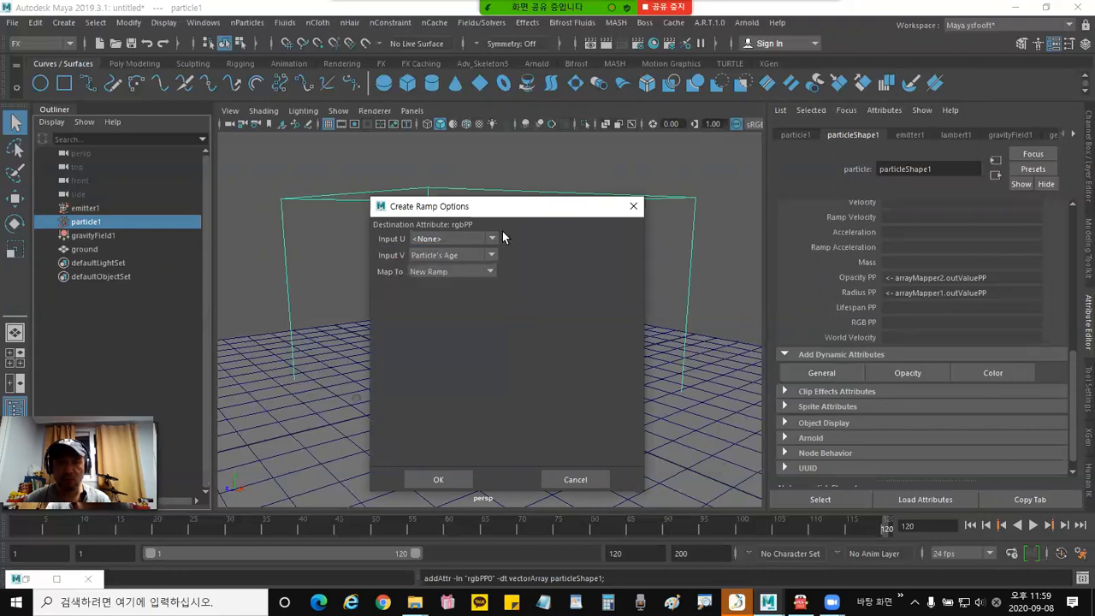
left_click(579, 477)
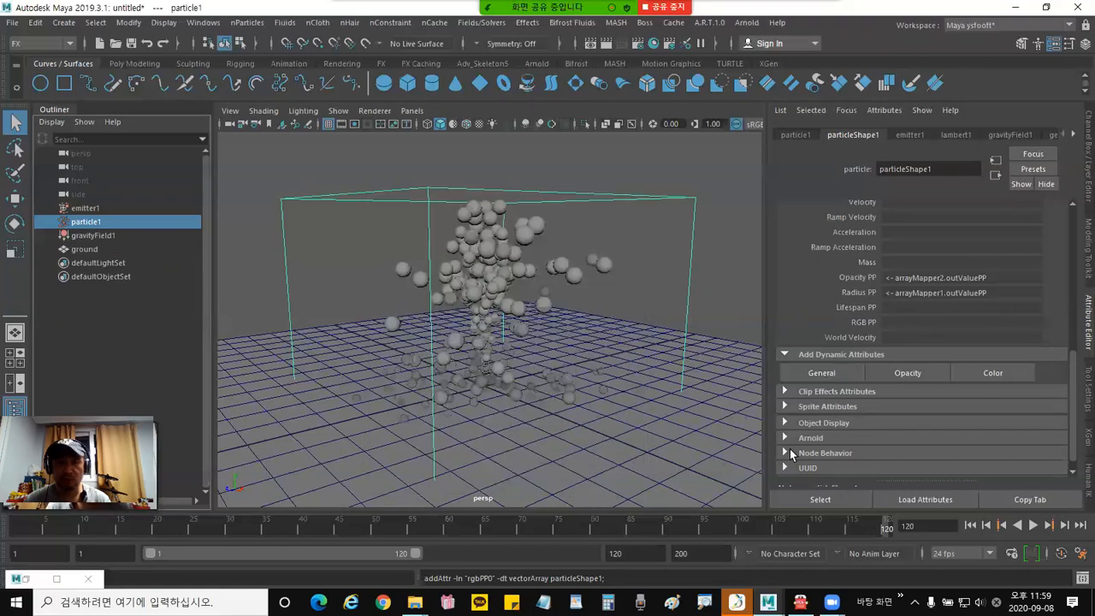
Create a ramp with default options on the particles' RGB PP attribute and open that ramp for editing.
right_click(898, 322)
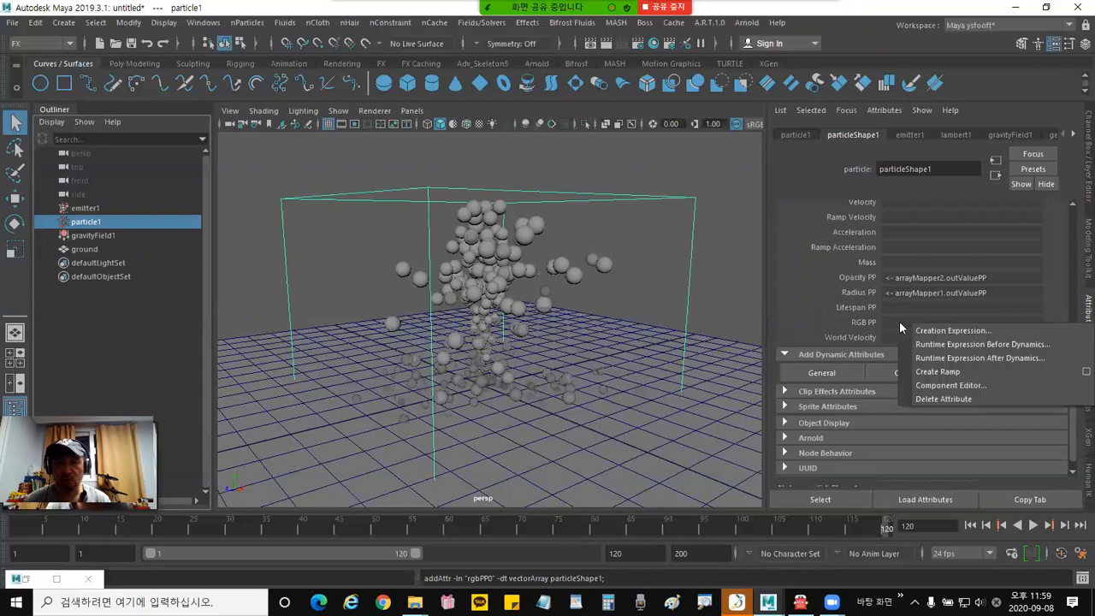
left_click(928, 373)
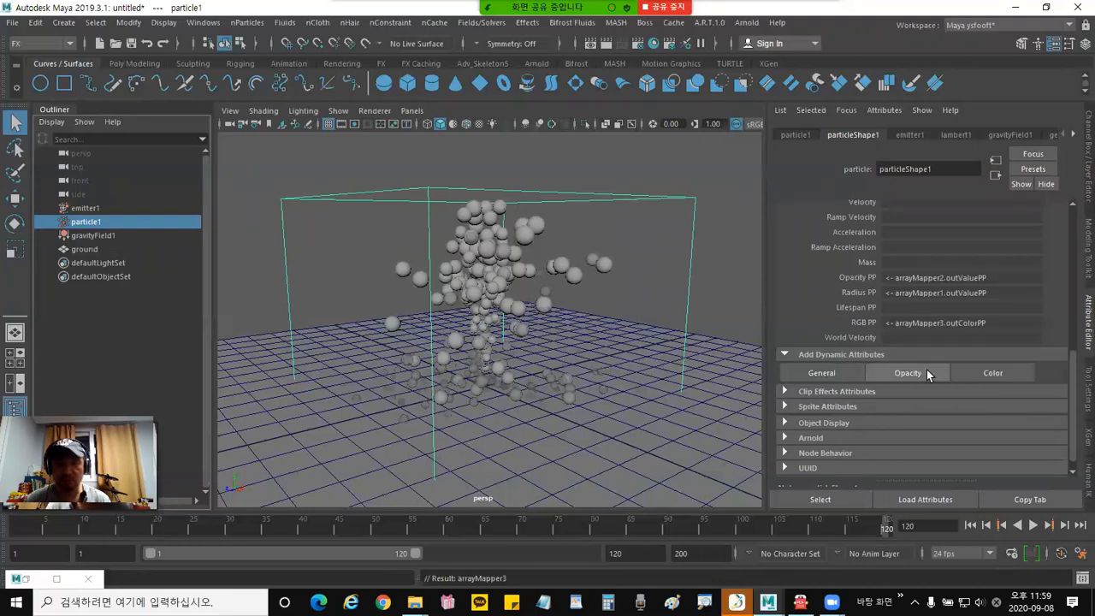
right_click(914, 322)
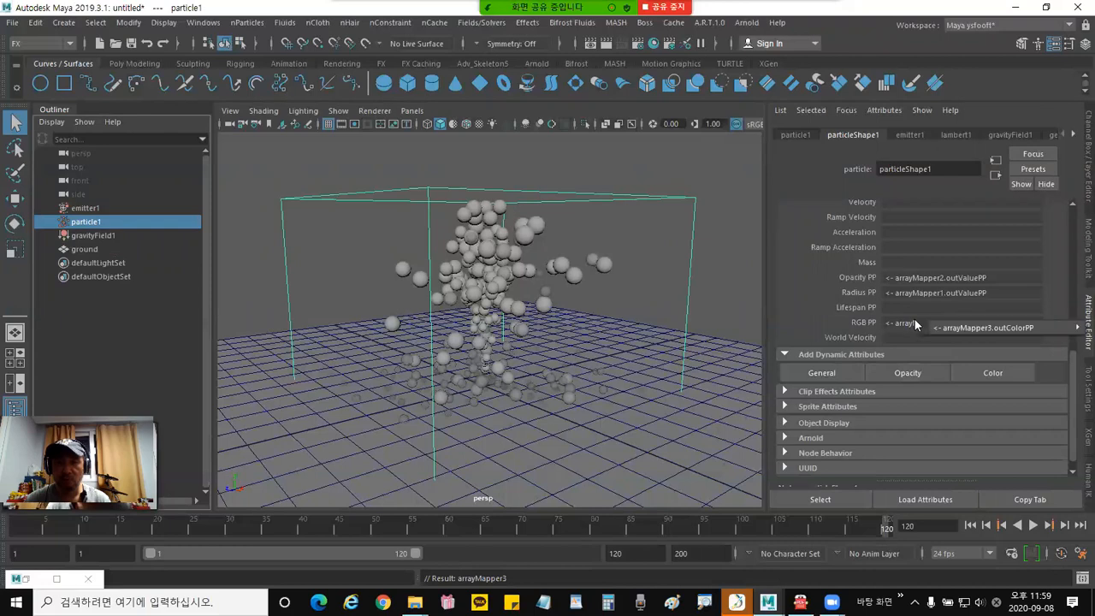
mouse_move(933, 328)
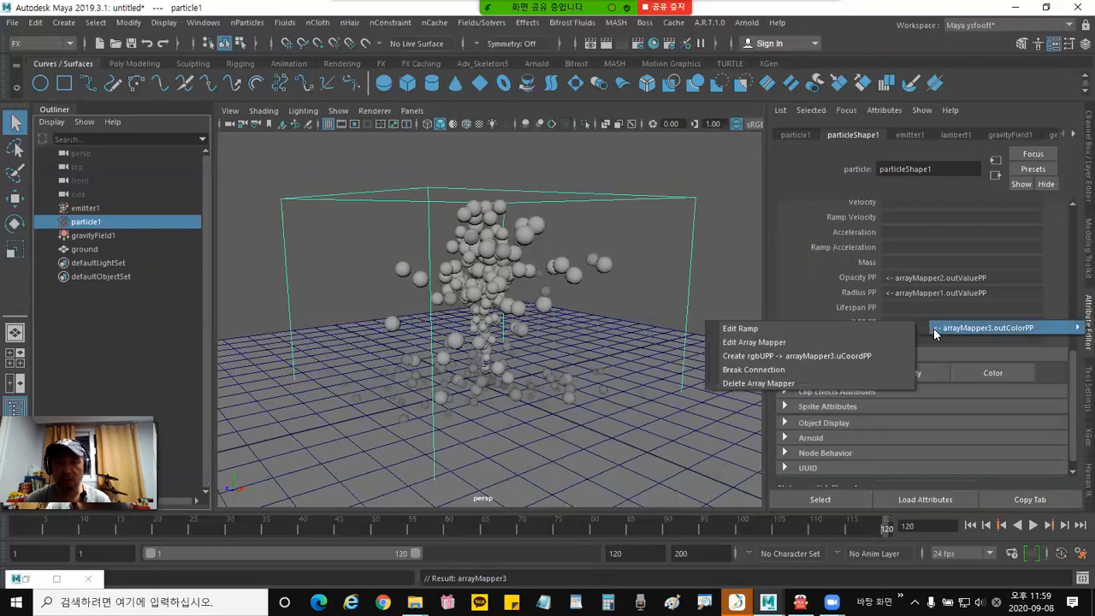
left_click(826, 327)
Rename the color ramp as RGBPP_ramp1.
left_click(921, 168)
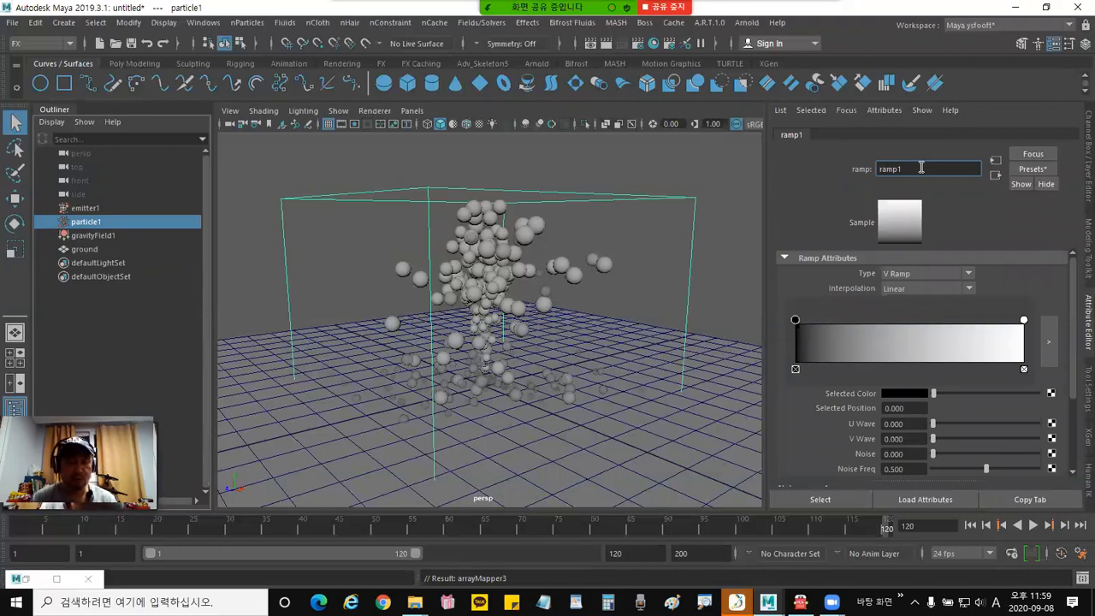
type("RGB")
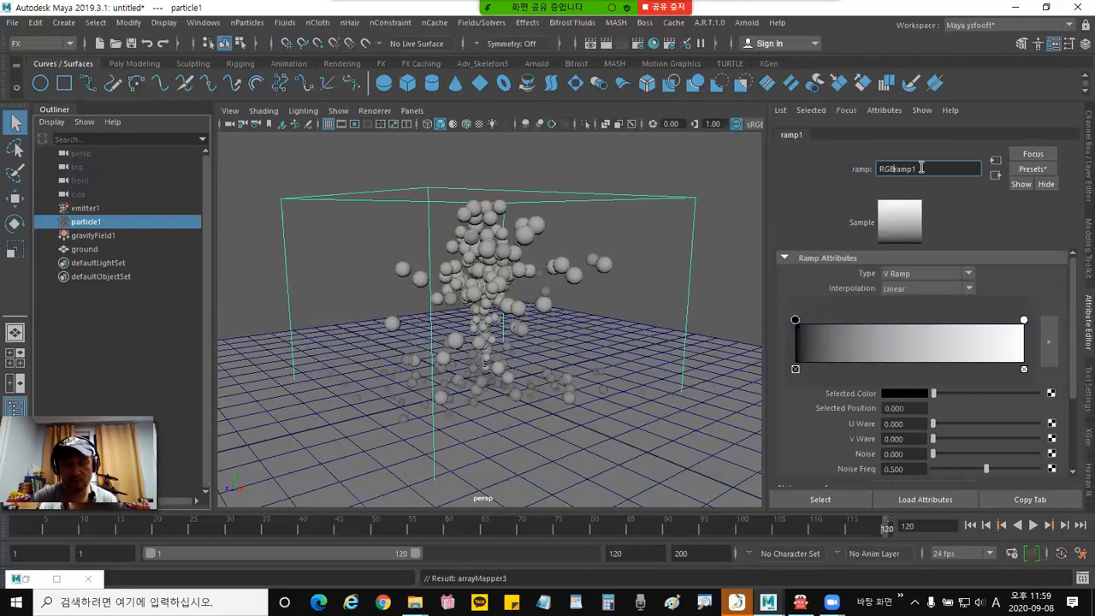
type("P")
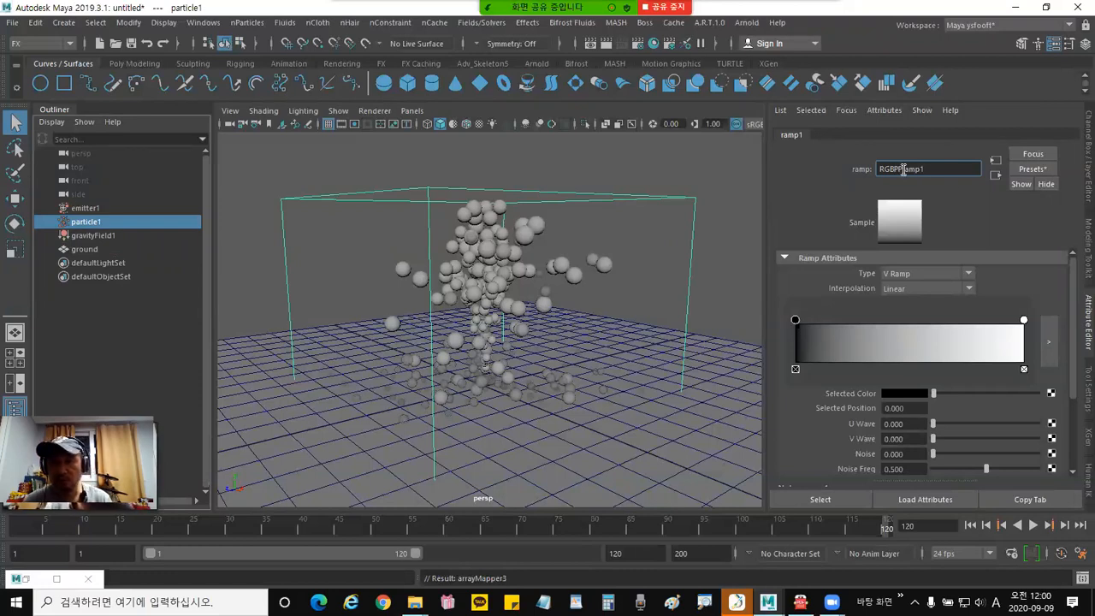
type("P_")
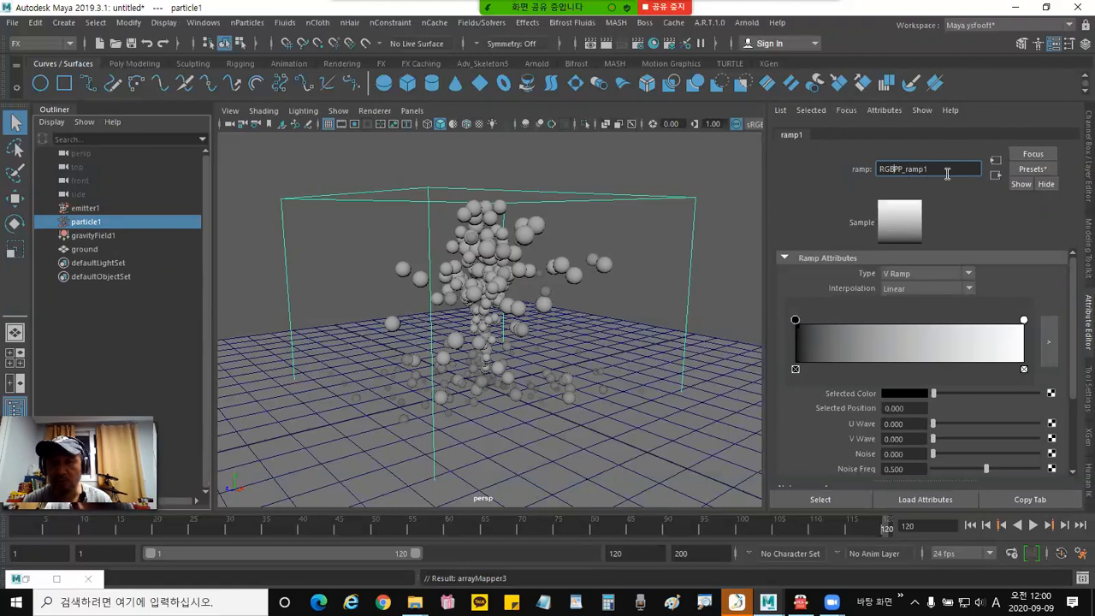
key("Return")
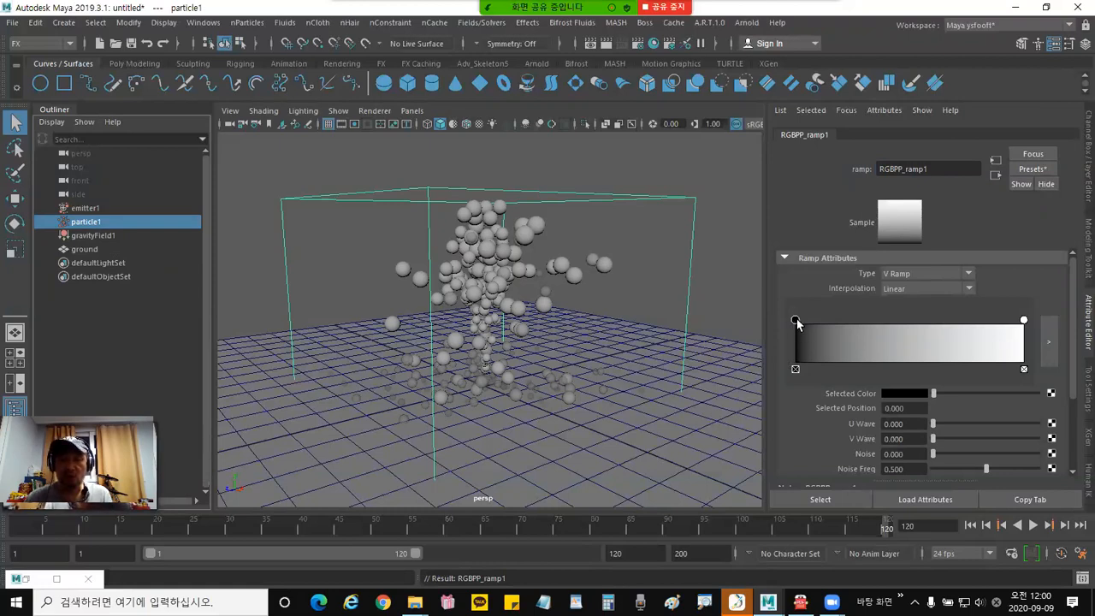
Change the ramp's black marker to pure yellow and place it at about position 0.075.
left_click_drag(795, 322, 822, 319)
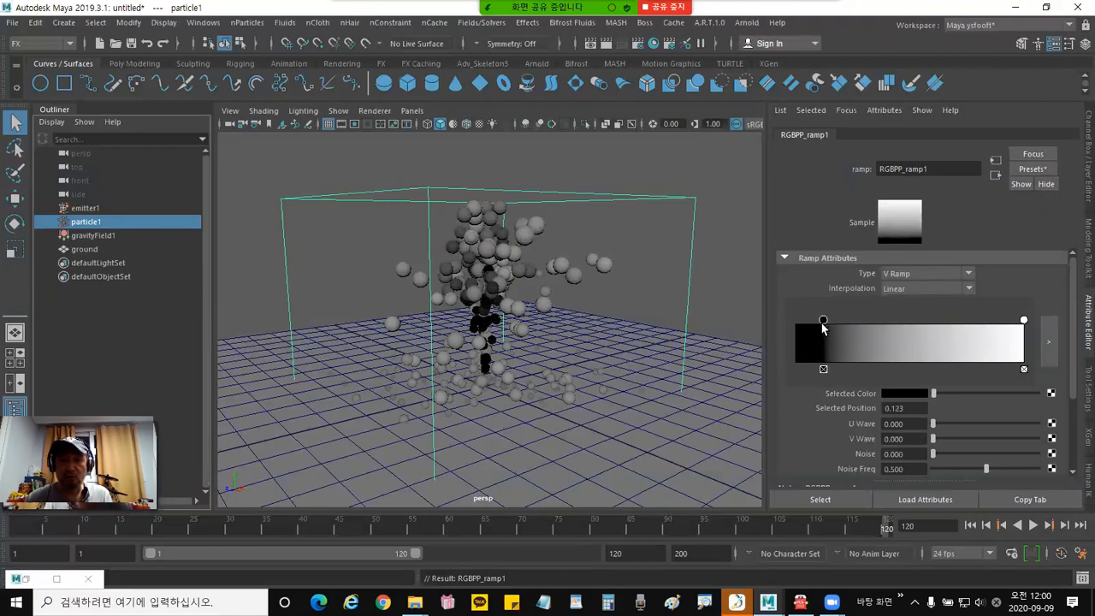
left_click(897, 392)
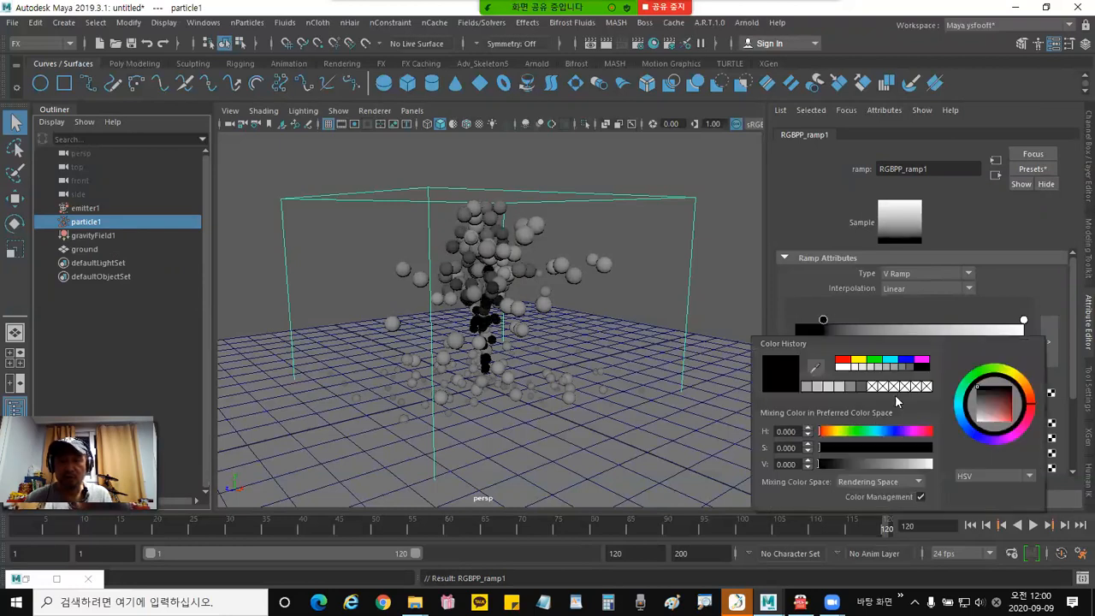
left_click(860, 361)
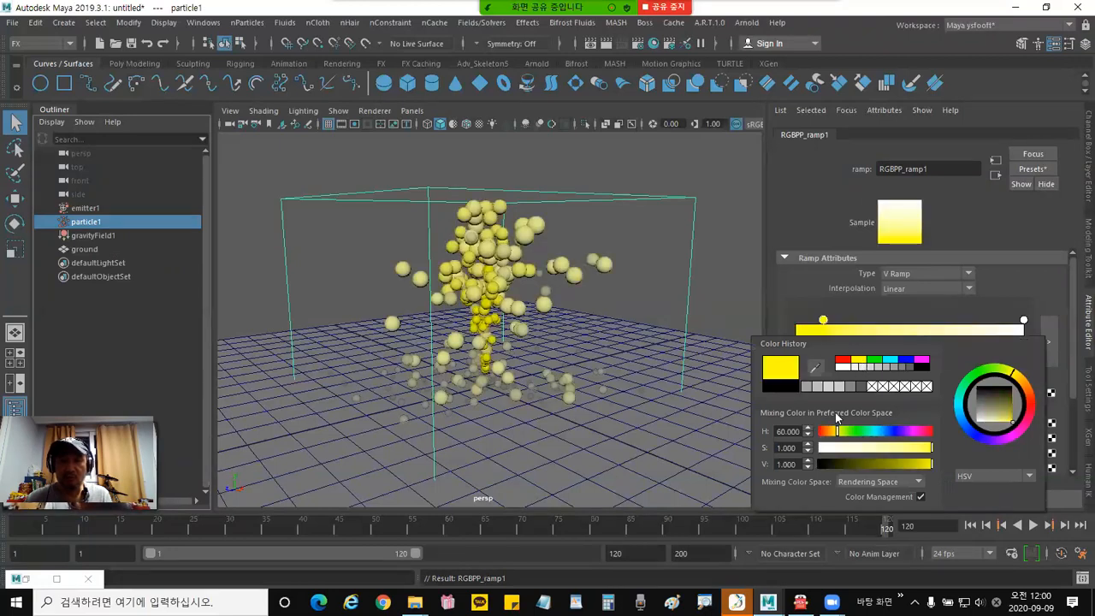
left_click_drag(824, 320, 813, 320)
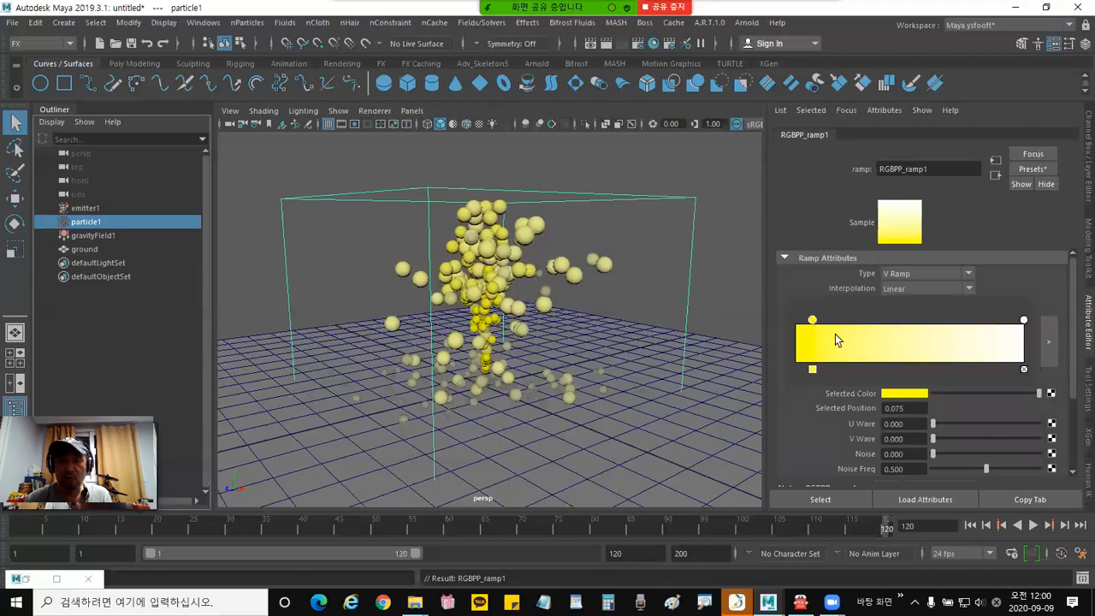
Add a second color marker to RGBPP_ramp1 at about position 0.183 and make it orange with a hue of about 30.6.
left_click(835, 333)
left_click(497, 251)
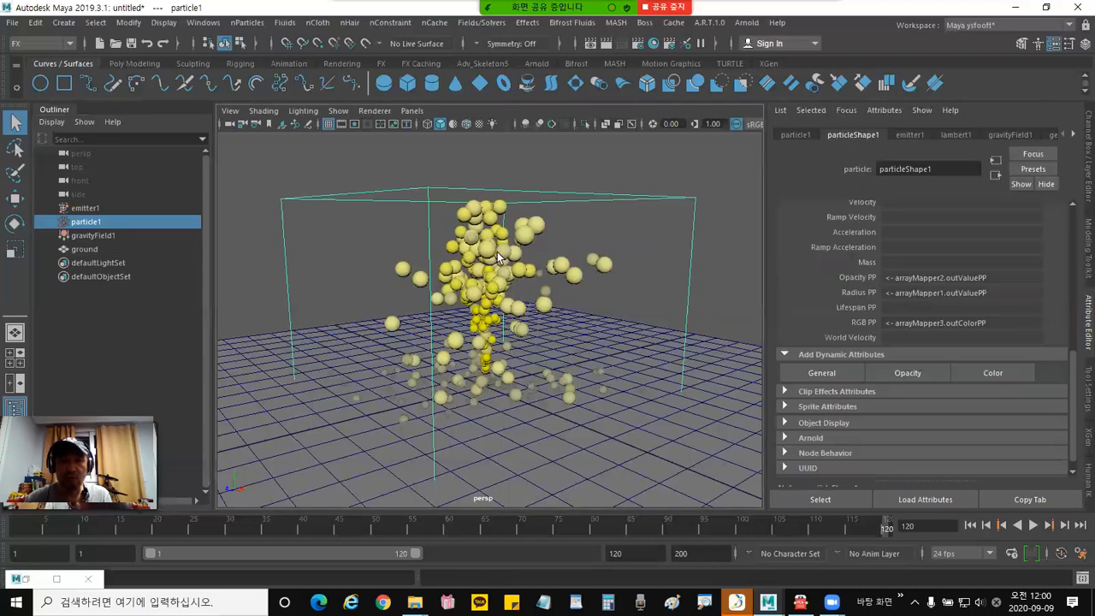
right_click(921, 323)
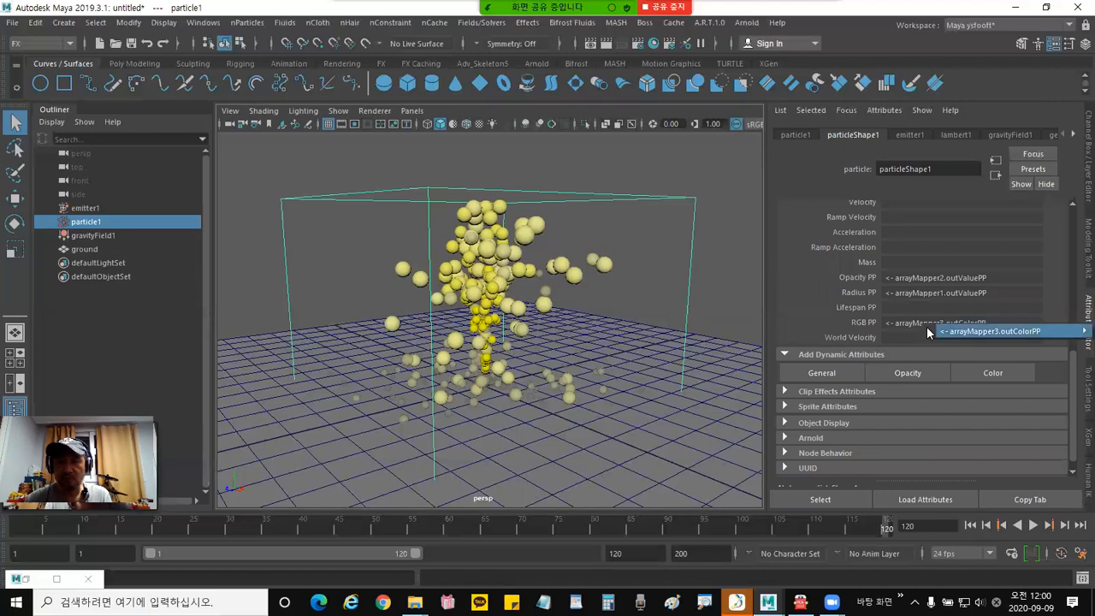
mouse_move(926, 326)
left_click(850, 331)
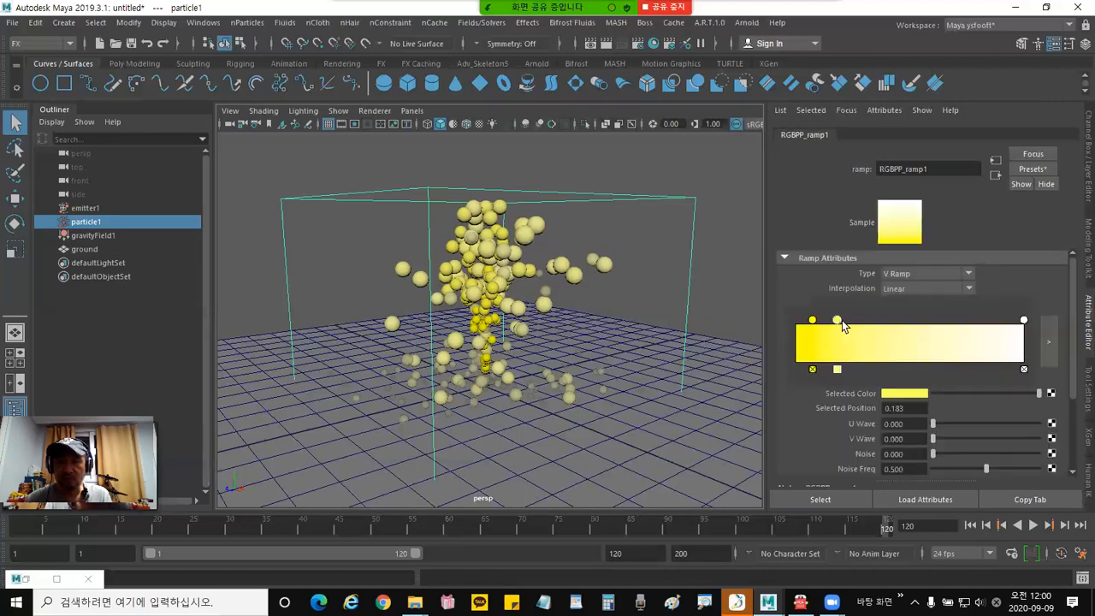
left_click(895, 393)
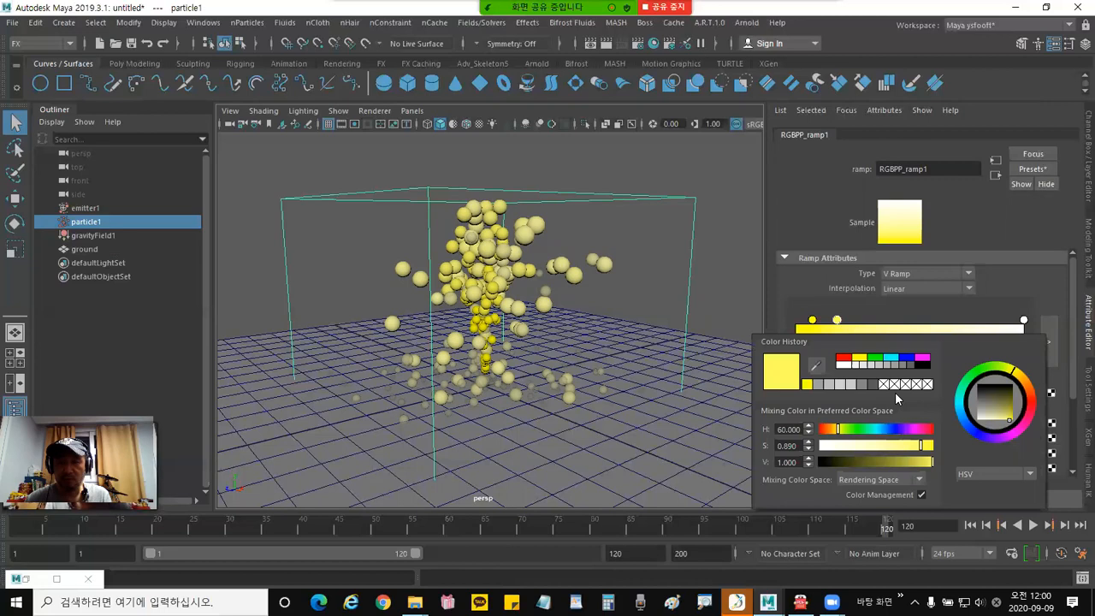
left_click(1030, 389)
left_click_drag(1030, 388, 1030, 389)
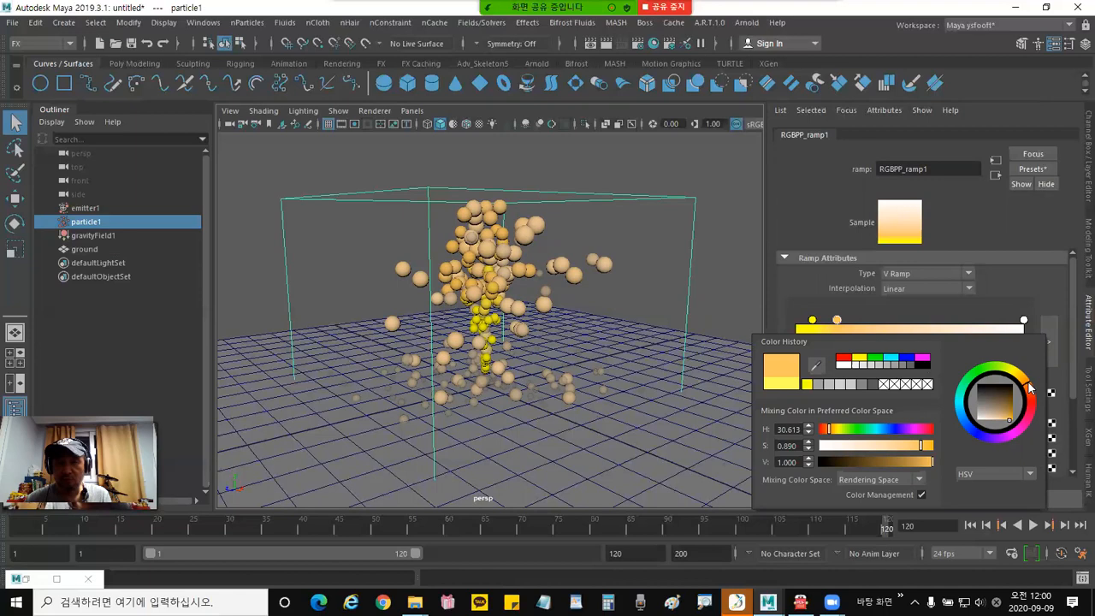
Add another ramp marker at about position 0.446 and make it light green with a hue of about 98.7.
left_click(899, 335)
left_click_drag(899, 335, 897, 335)
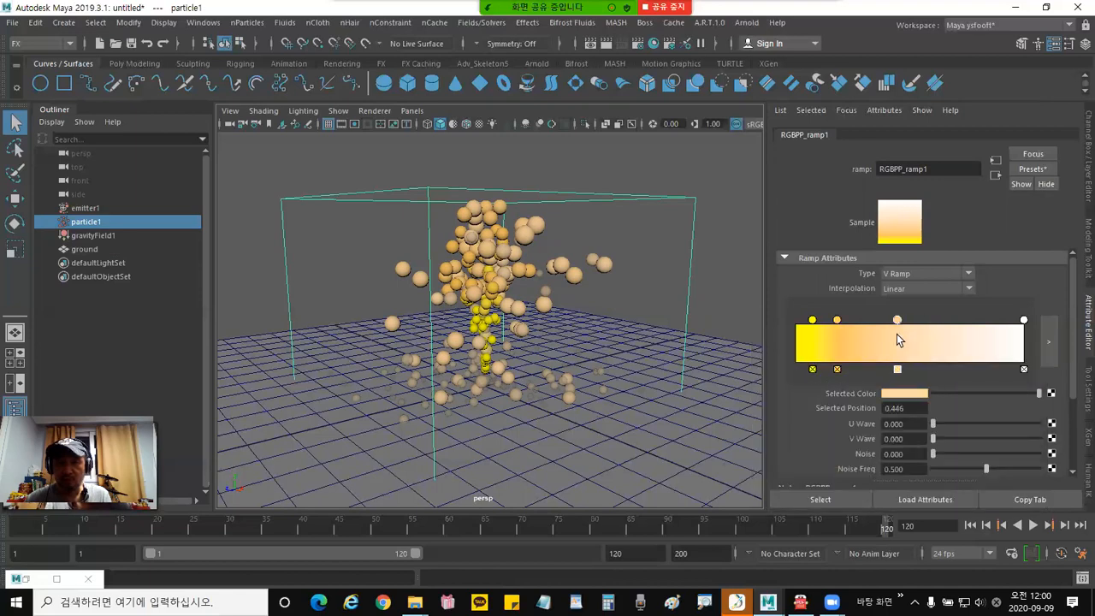
left_click(906, 392)
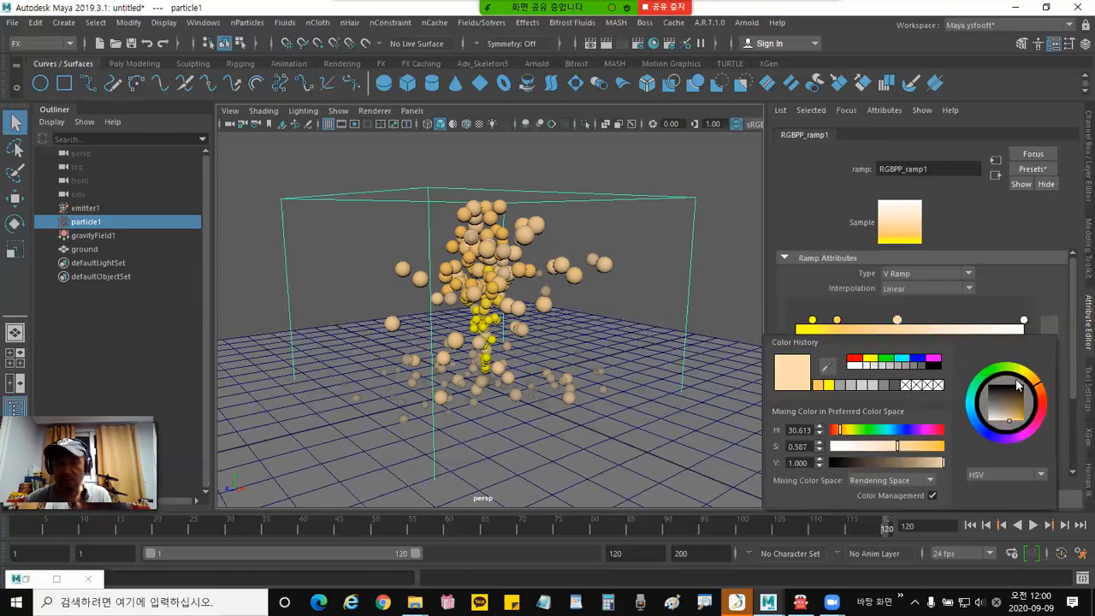
left_click(1002, 368)
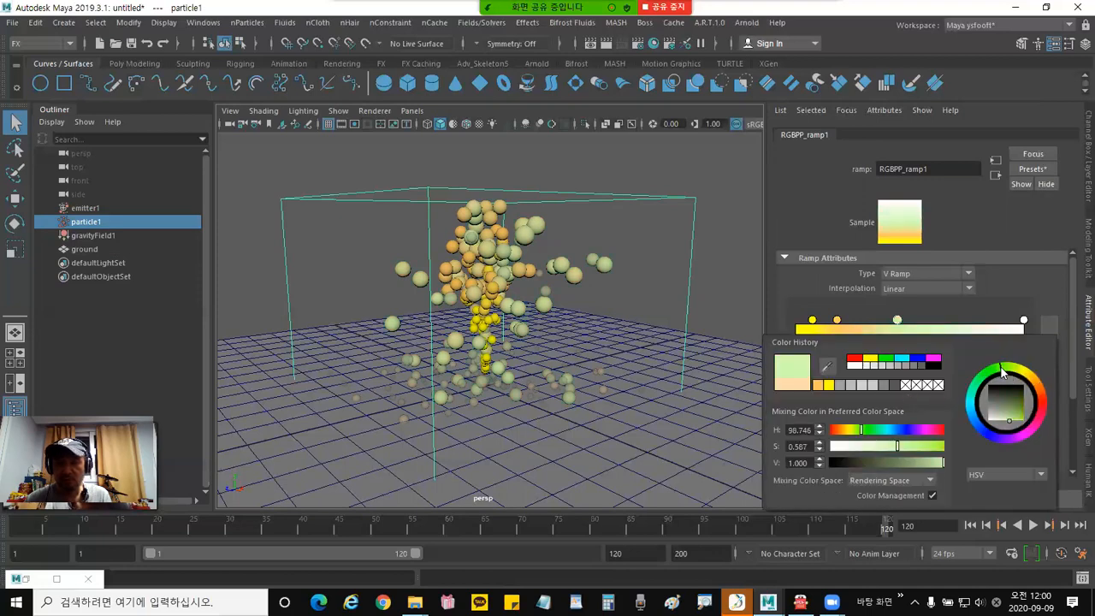
Shift the light green marker's hue to about 104.3 and deepen it to a more saturated green.
left_click_drag(1002, 368, 998, 370)
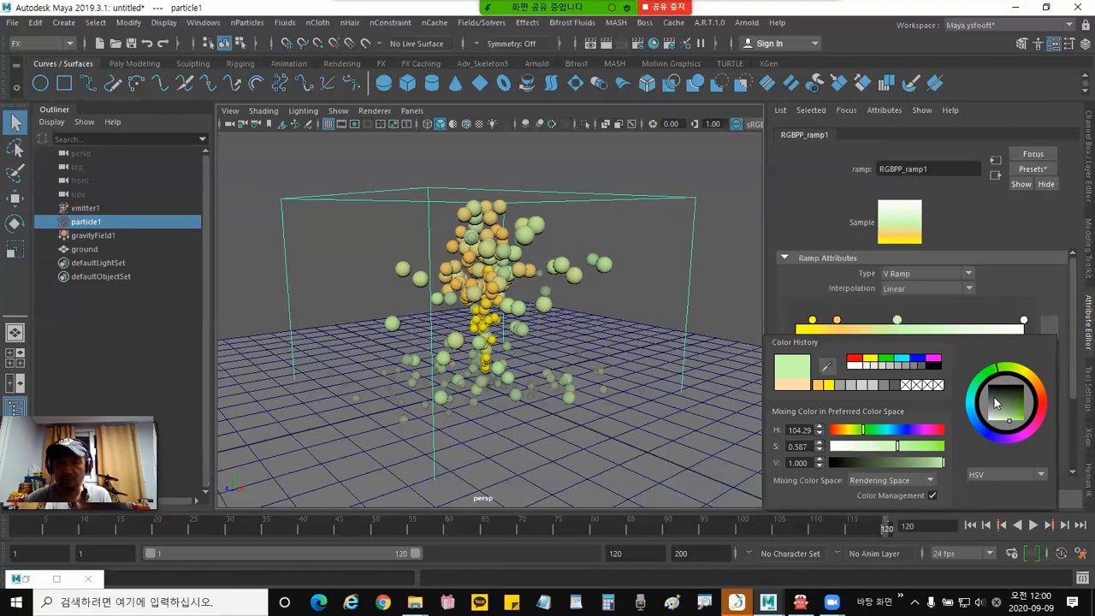
left_click_drag(1019, 420, 1024, 421)
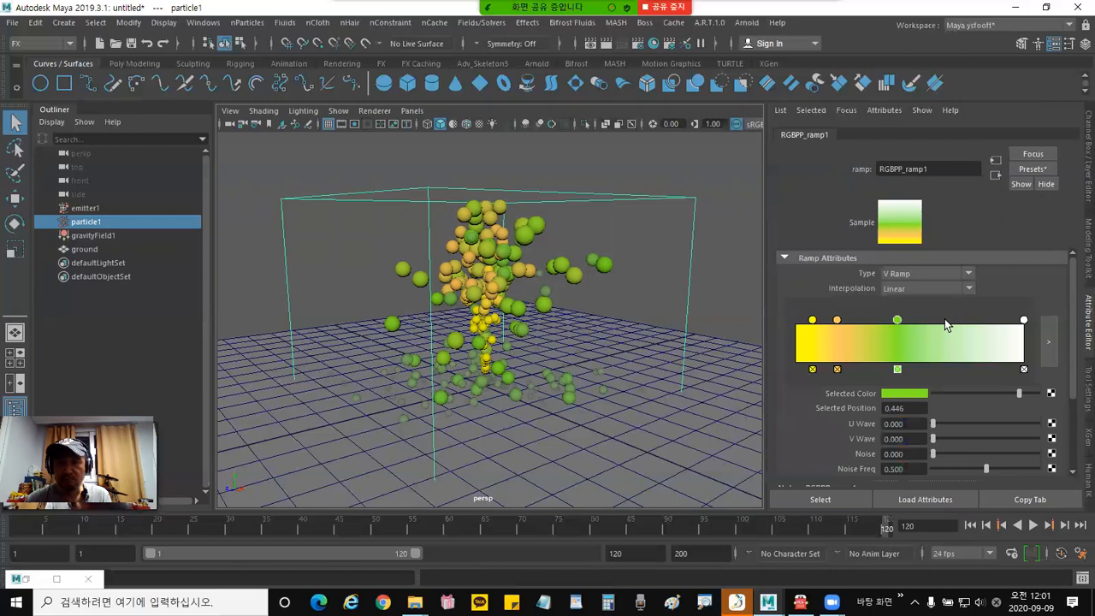
Add a color marker between the green and white markers of RGBPP_ramp1 and make it light cyan with a hue of 180.
left_click(955, 337)
left_click_drag(955, 338, 959, 338)
left_click(917, 394)
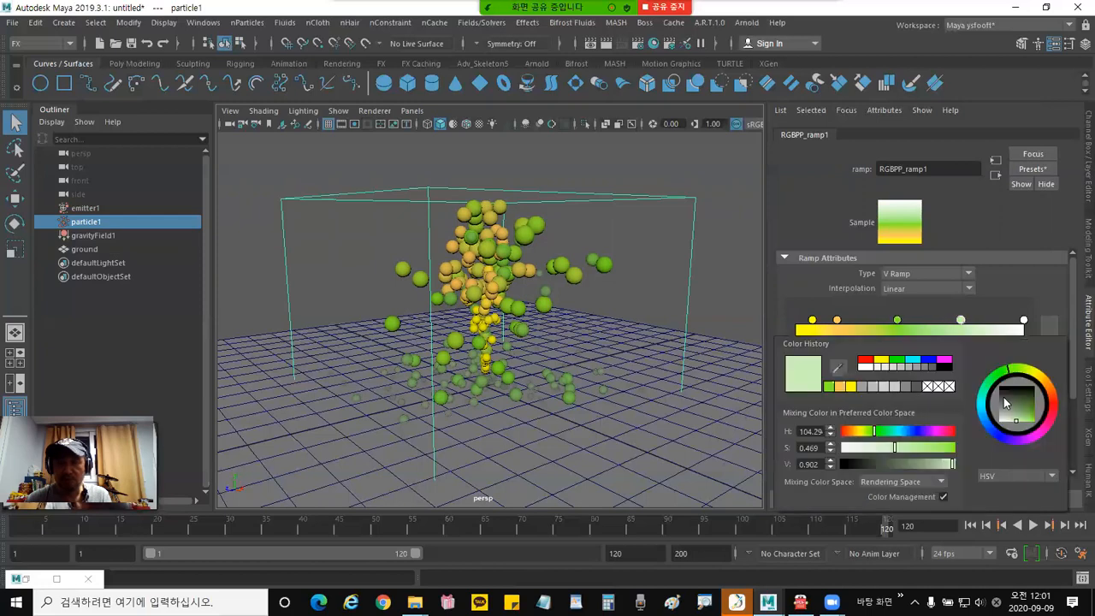
left_click(982, 400)
left_click_drag(982, 399, 983, 408)
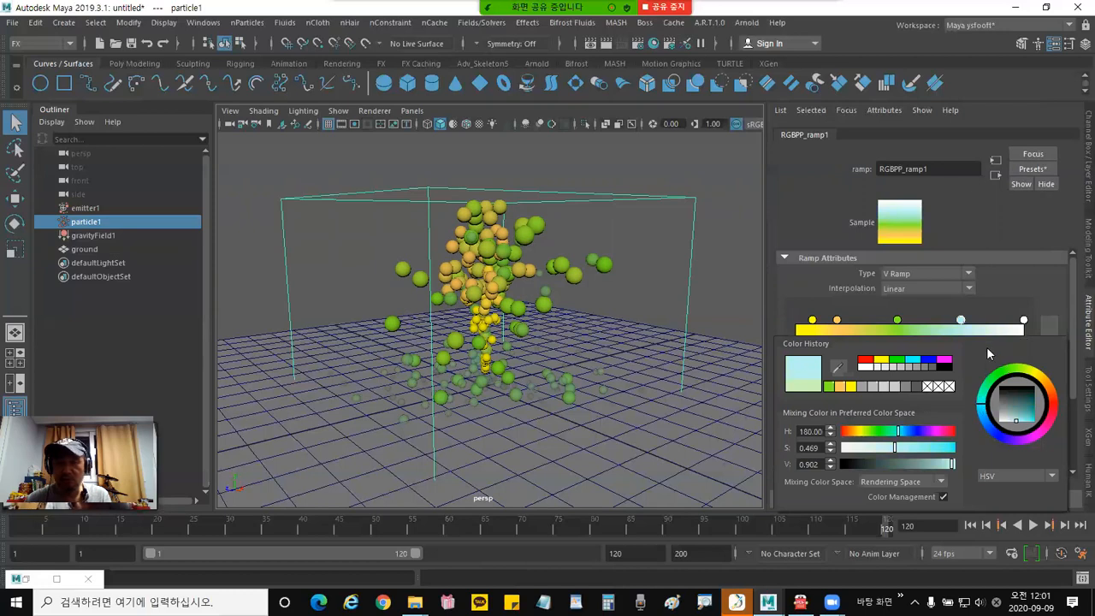
Change the white marker at position 1.000 of RGBPP_ramp1 to a light violet.
left_click(1024, 321)
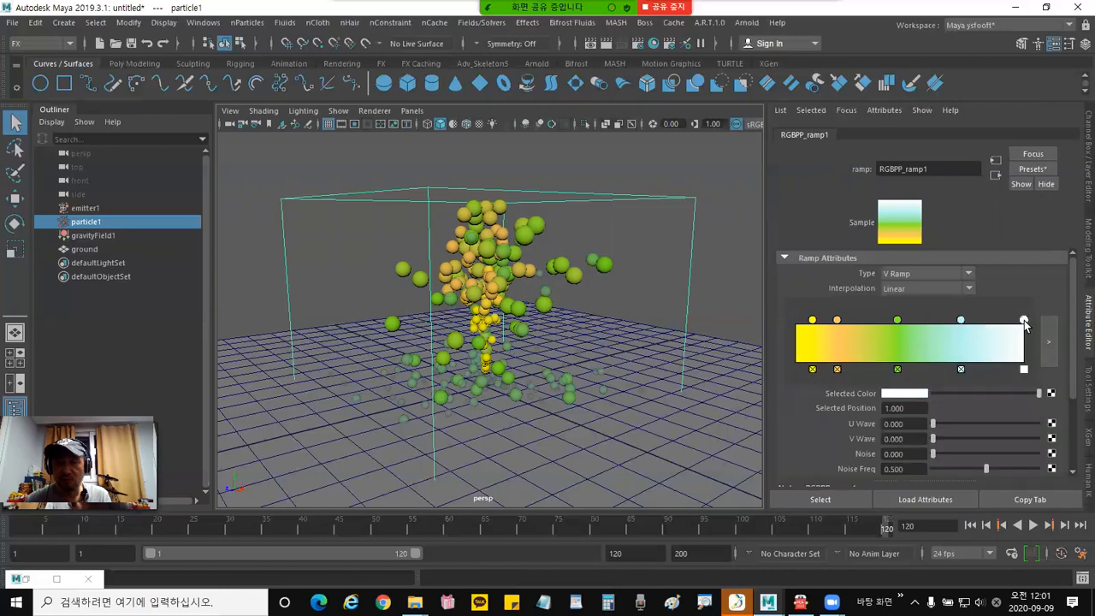
left_click(909, 395)
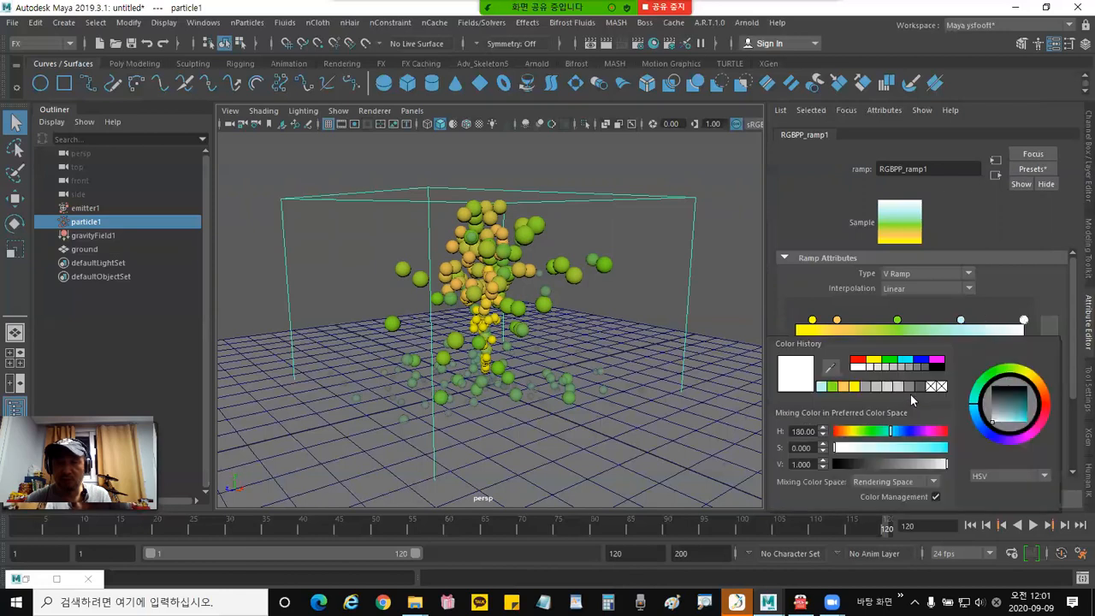
left_click(1020, 439)
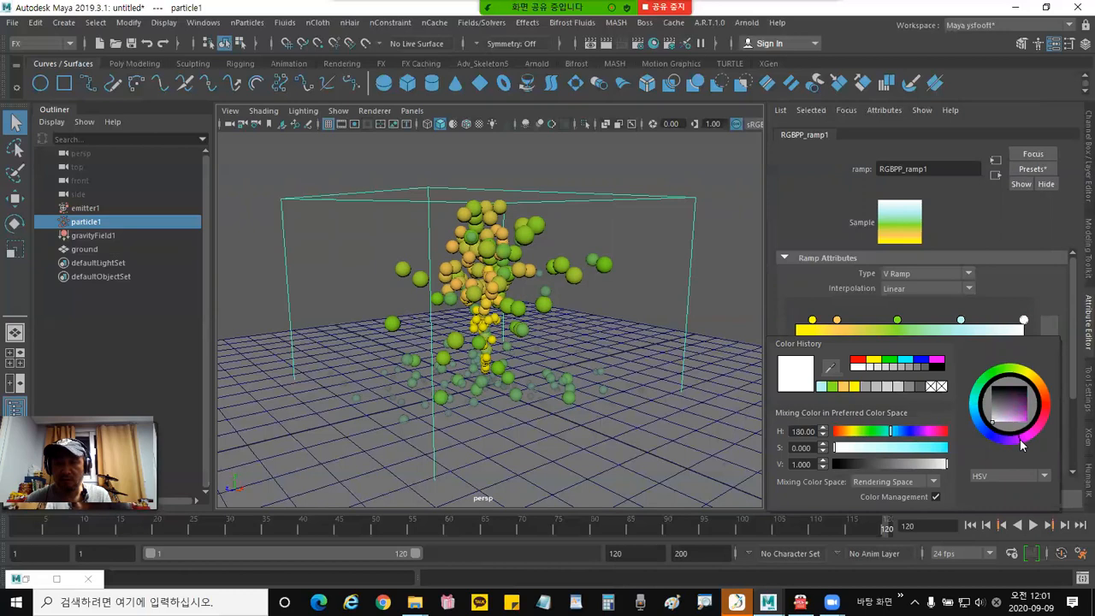
left_click(1014, 423)
mouse_move(1013, 425)
left_mouse_down()
mouse_move(1035, 428)
mouse_move(1003, 427)
mouse_move(1016, 427)
left_mouse_up()
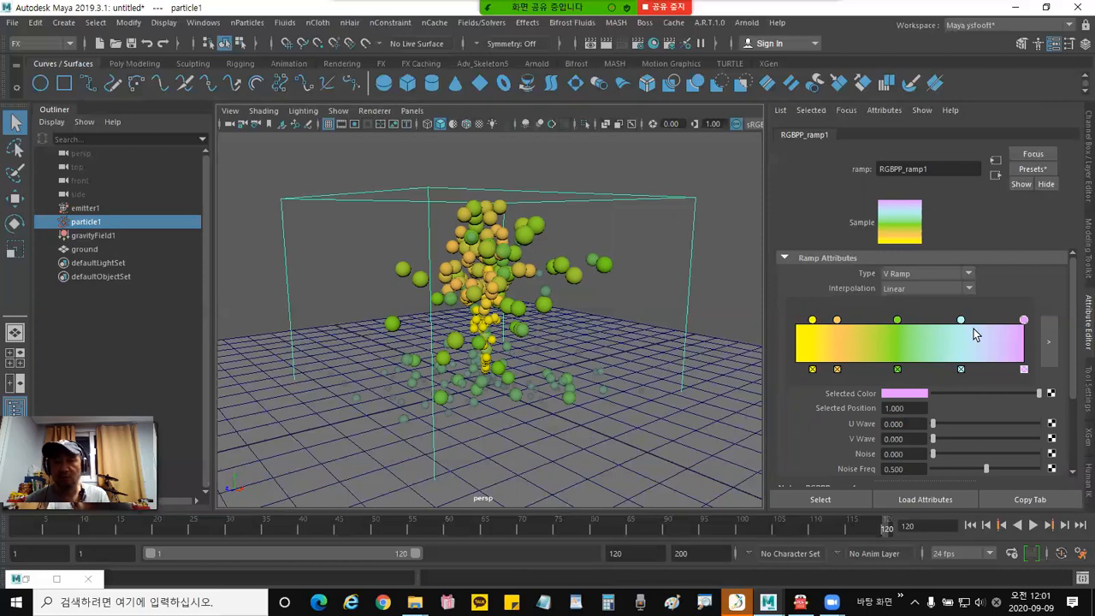
Redistribute the ramp markers: yellow at the start, green at about 0.422, light cyan at about 0.641, and violet shortly beyond the cyan.
left_click_drag(961, 322, 876, 323)
mouse_move(1024, 322)
left_mouse_down()
mouse_move(961, 323)
mouse_move(982, 325)
left_mouse_up()
left_click(940, 321)
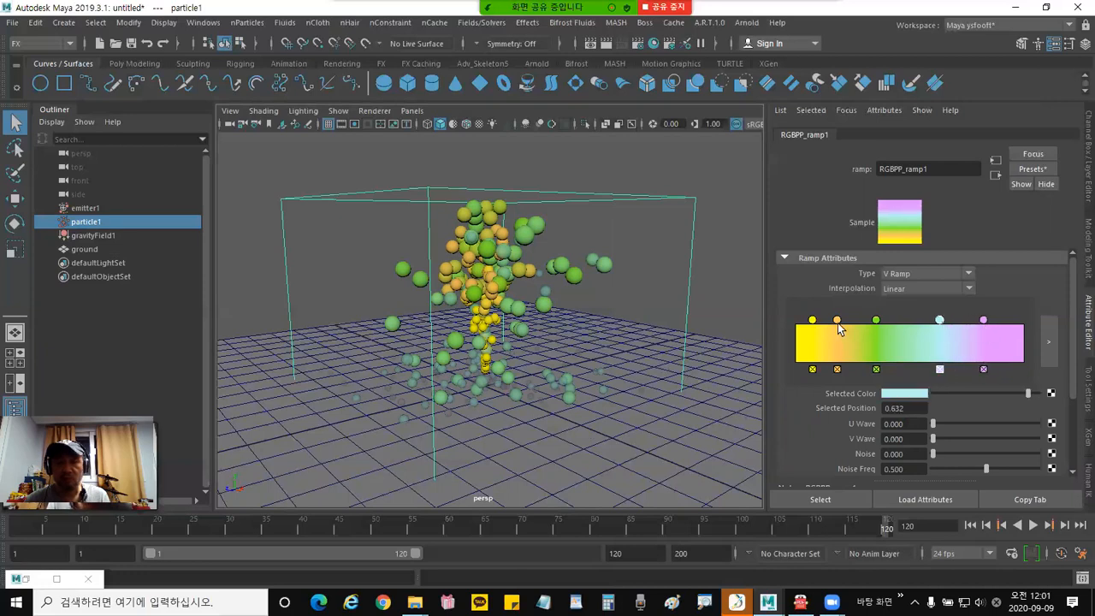
mouse_move(812, 322)
left_mouse_down()
mouse_move(795, 321)
mouse_move(891, 322)
left_mouse_up()
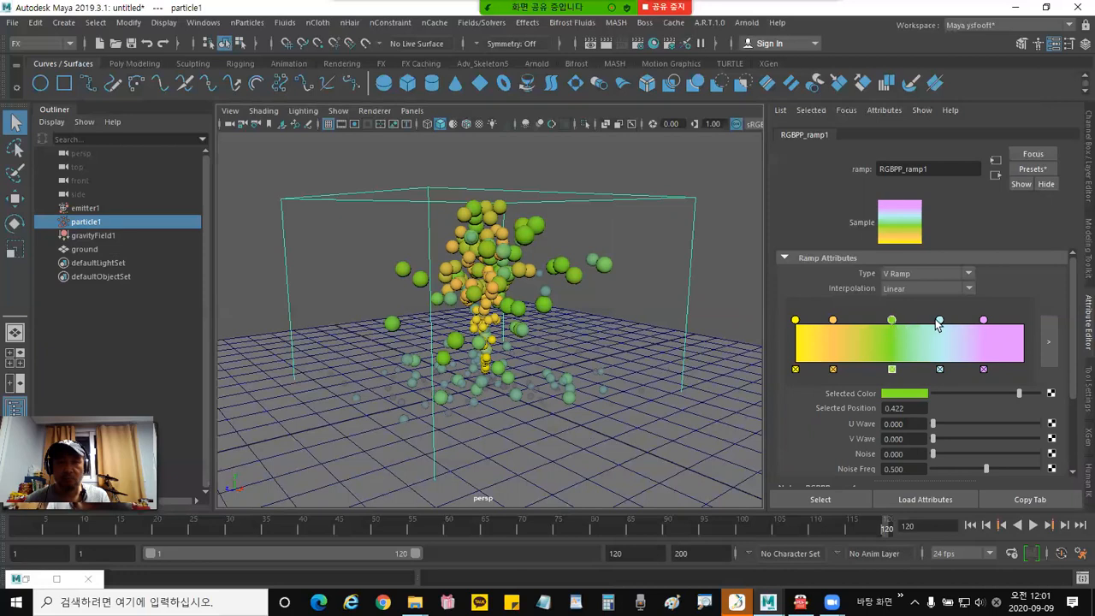
left_click_drag(982, 321, 946, 322)
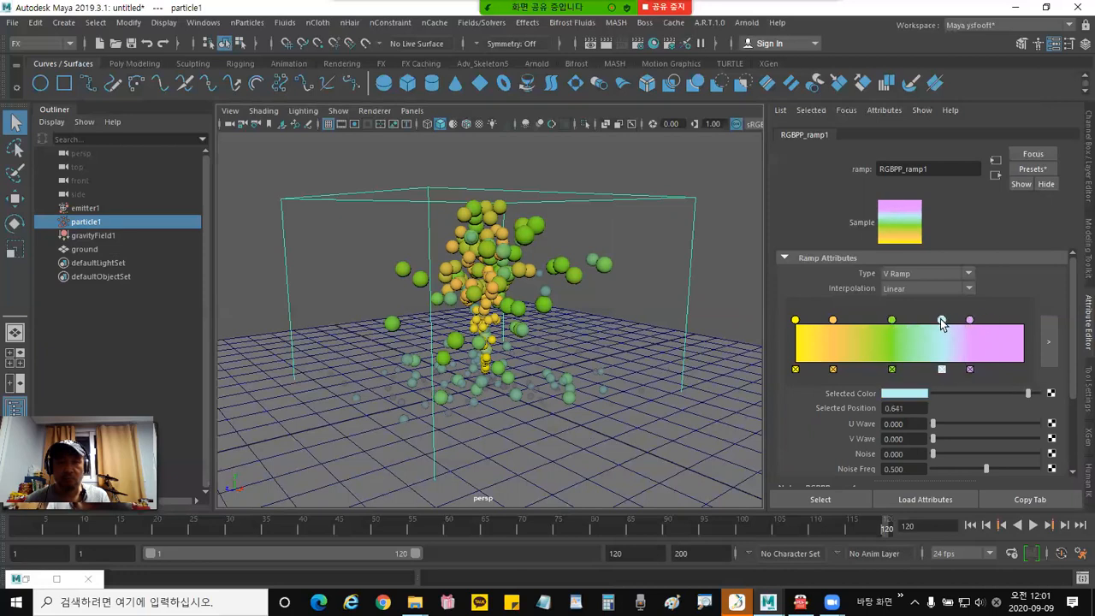
left_click(892, 320)
Set the ramp's interpolation to Exponential Down and move the green marker to about 0.446 and the orange one to about 0.180.
left_click(901, 288)
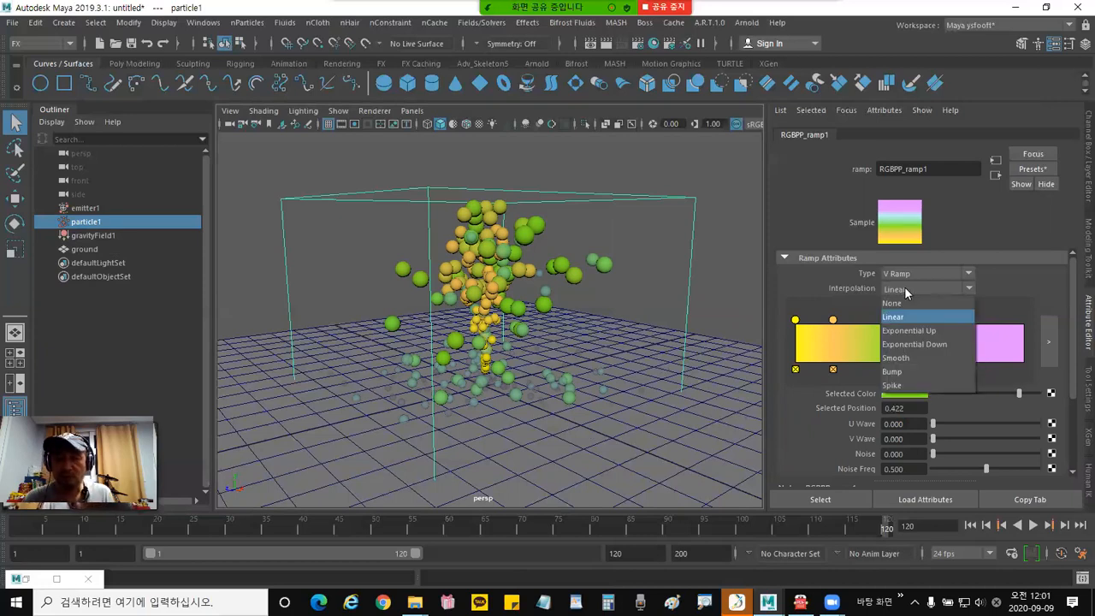
left_click(908, 330)
left_click(909, 288)
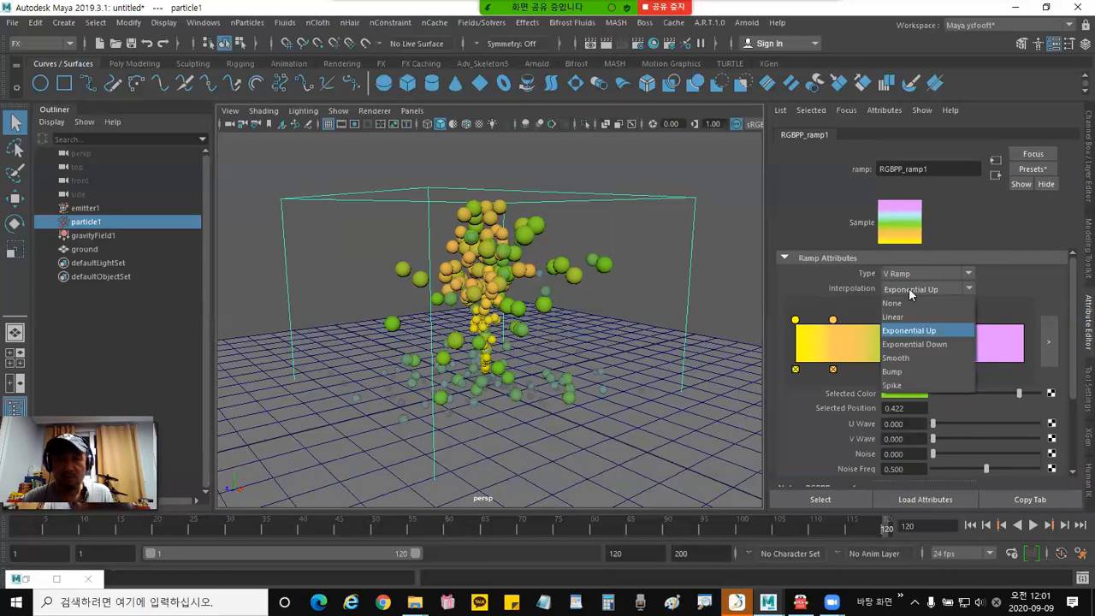
left_click(905, 344)
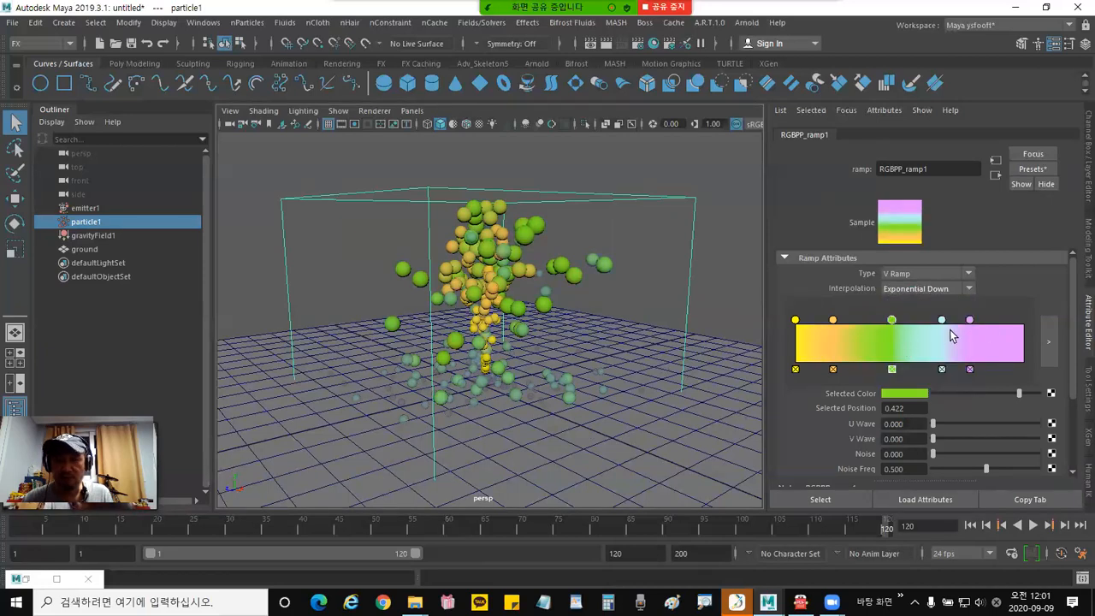
left_click_drag(892, 320, 897, 321)
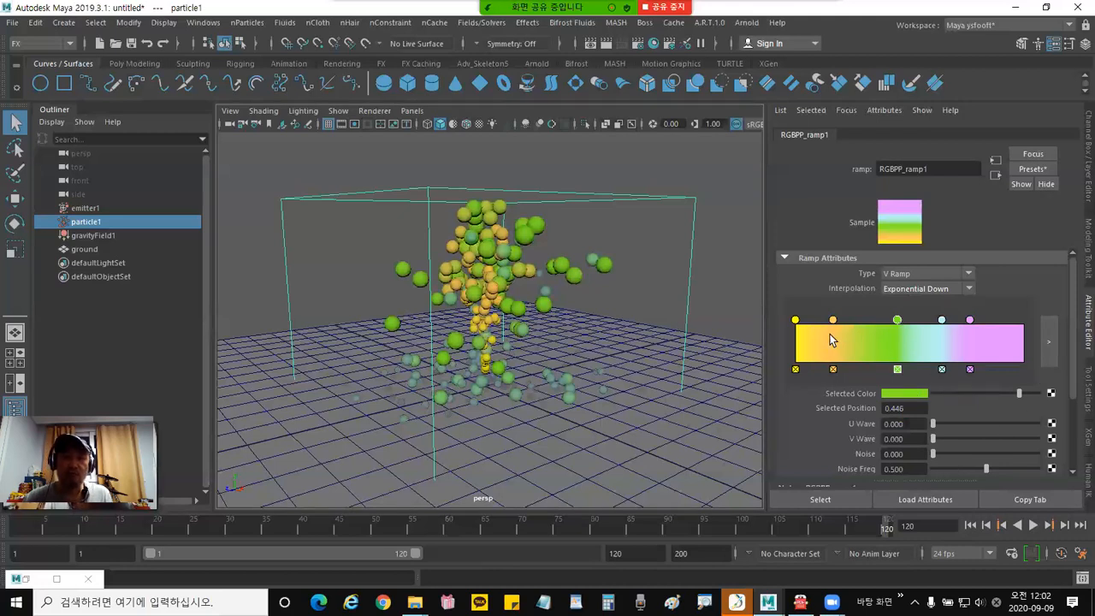
left_click_drag(833, 319, 837, 326)
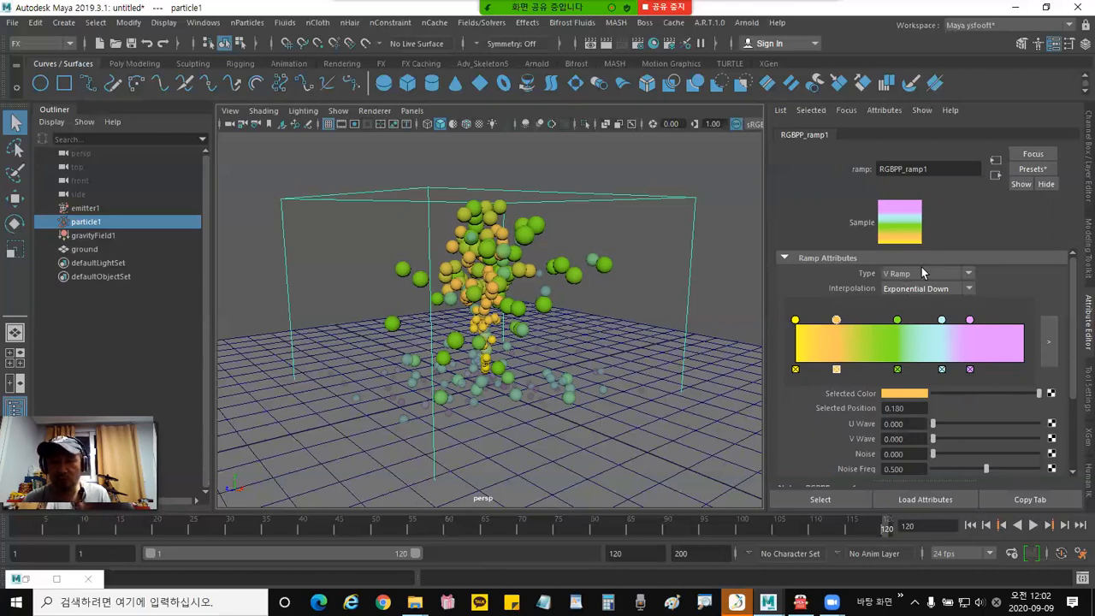
Replay the particle simulation from frame 1 and inspect the colored particles from another angle.
left_click(719, 236)
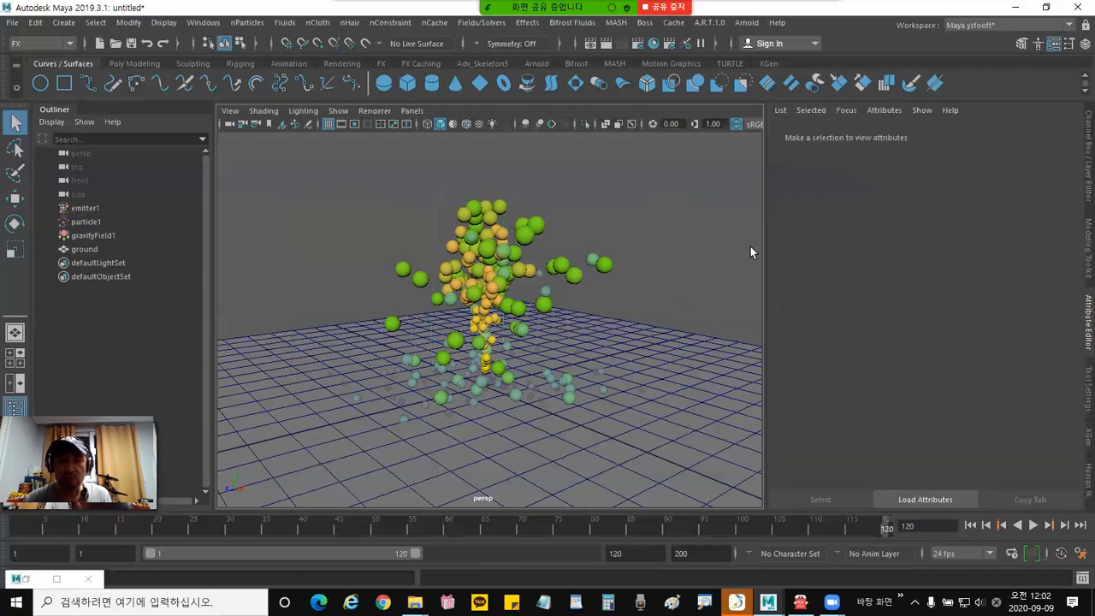
left_click(969, 525)
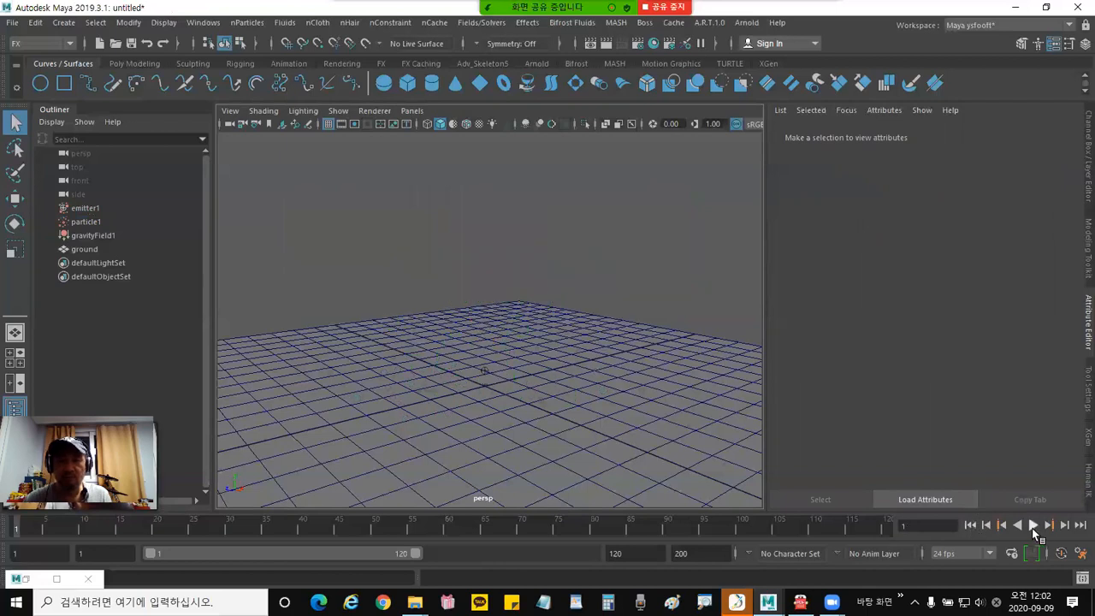
left_click(1032, 528)
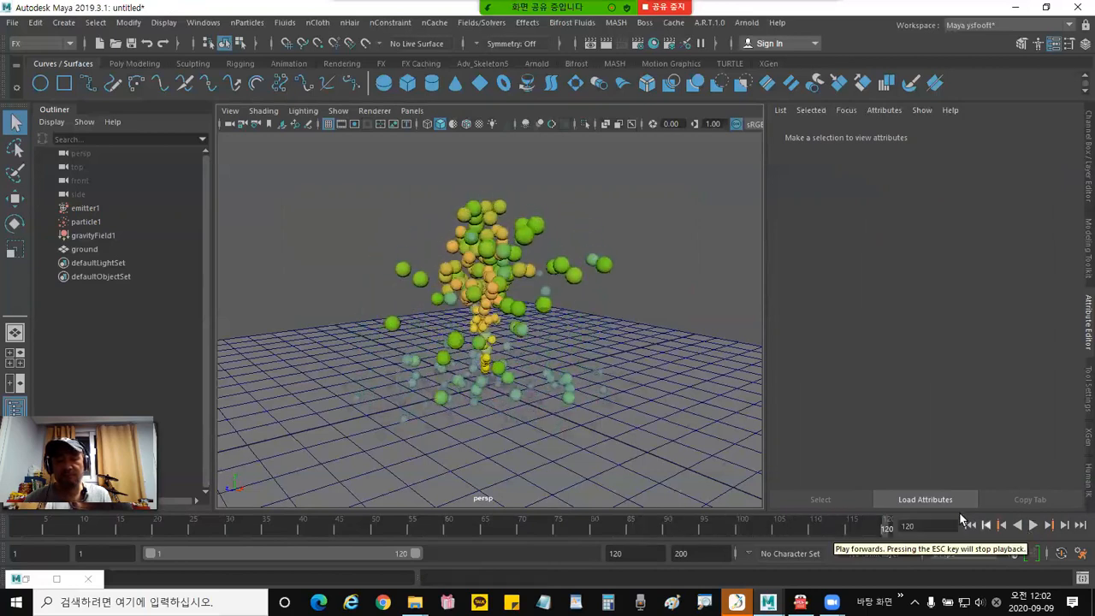
left_click(487, 291)
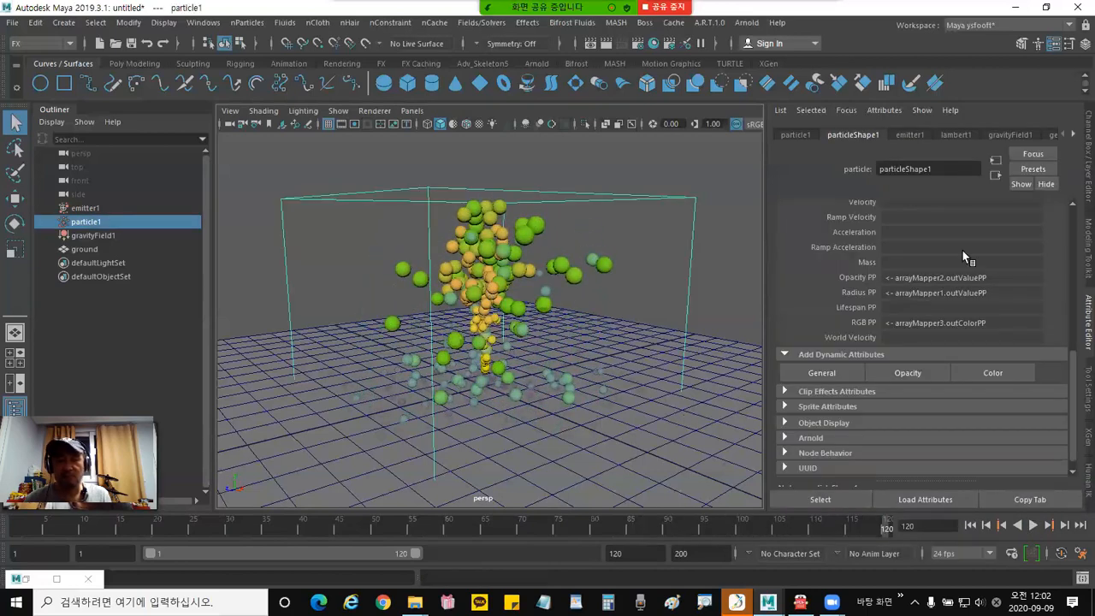
left_click_drag(634, 335, 603, 344, "alt")
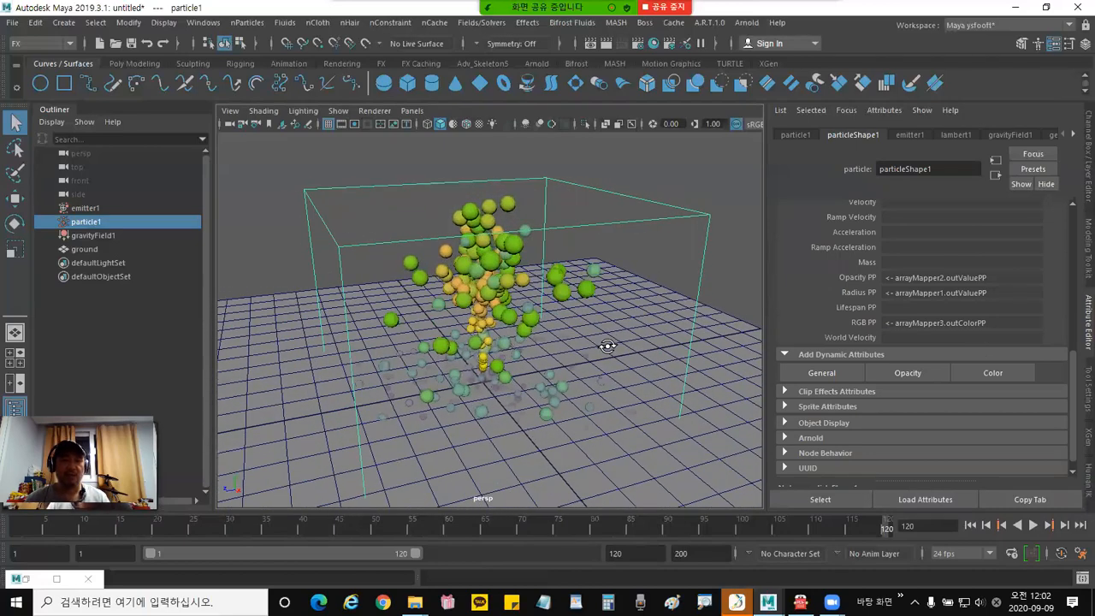
left_click(731, 283)
left_click_drag(689, 307, 689, 300, "alt")
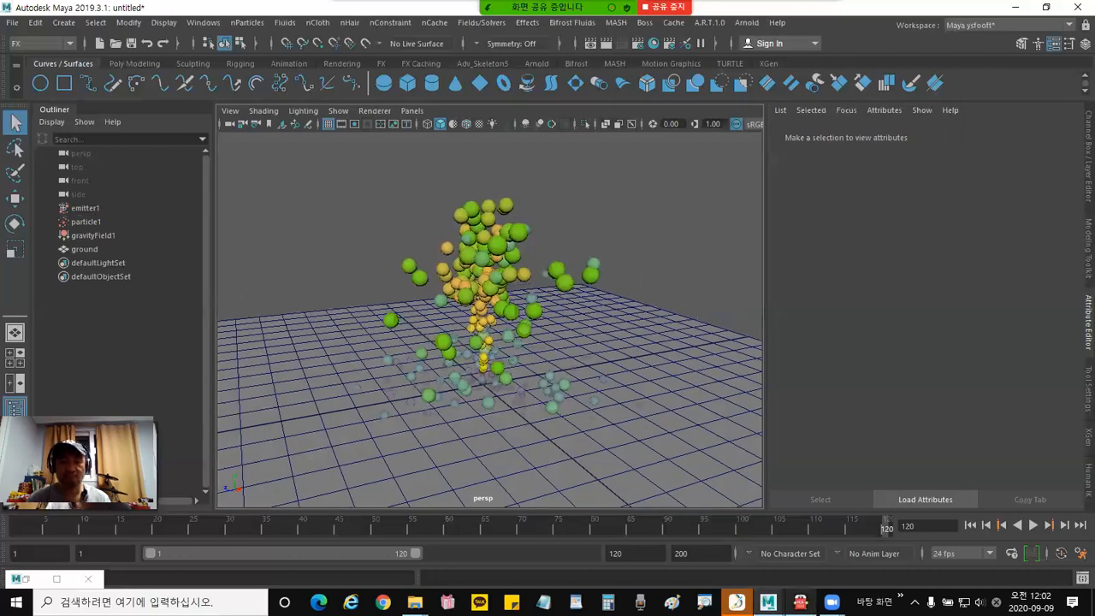
Switch to the PDF handout and review sections 8.0 to 10.1 on editing the particle color, opacity and radius ramps.
left_click(799, 601)
scroll(507, 393, "down", 4)
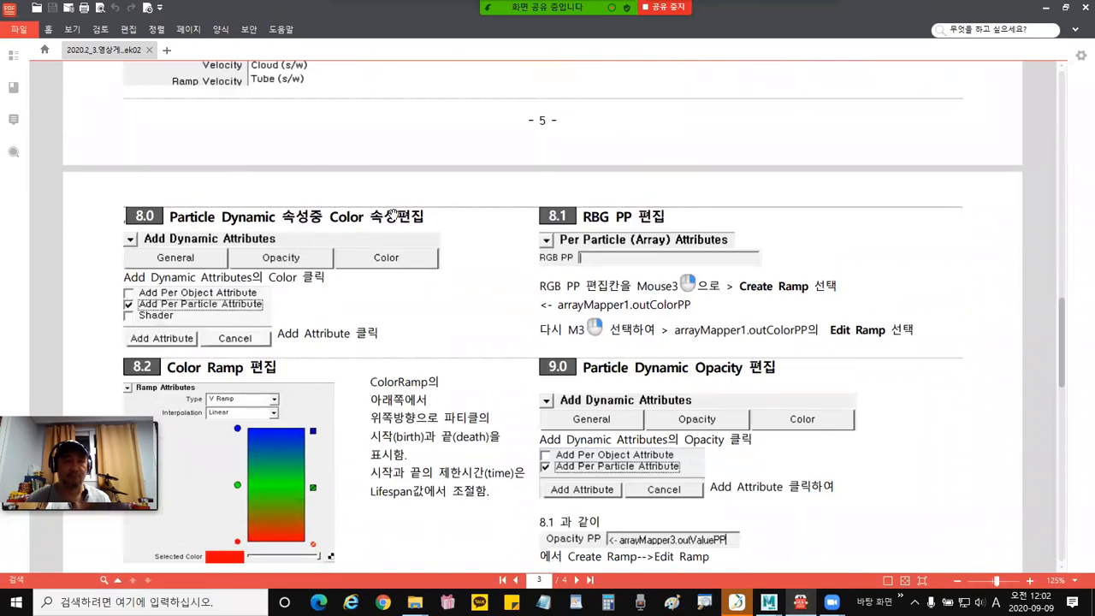
scroll(446, 420, "up", 1)
scroll(447, 421, "up", 1)
scroll(446, 420, "down", 3)
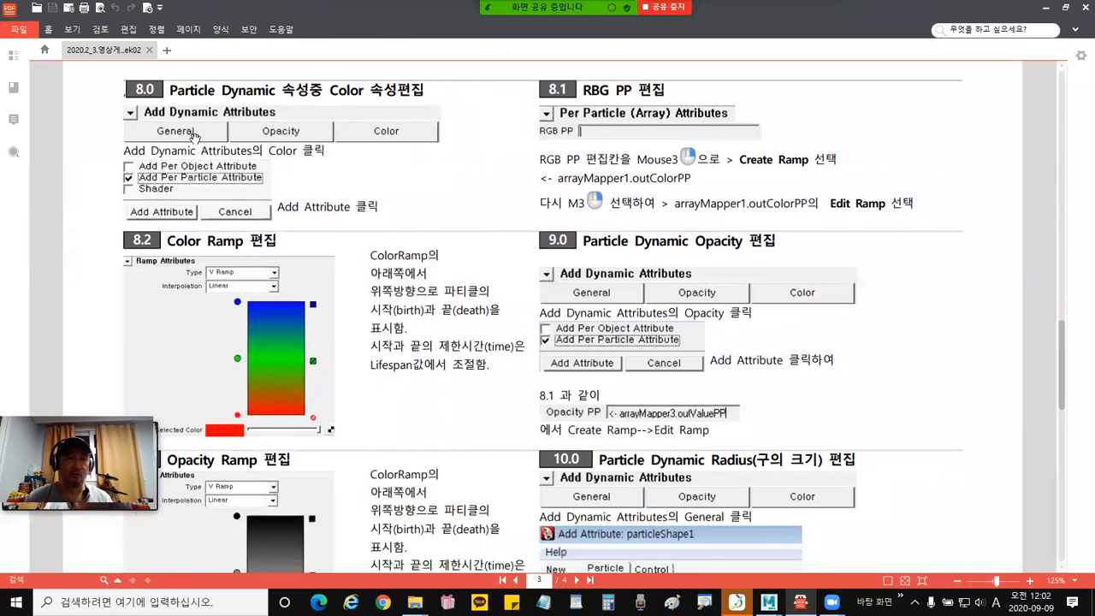
left_click_drag(448, 227, 450, 215)
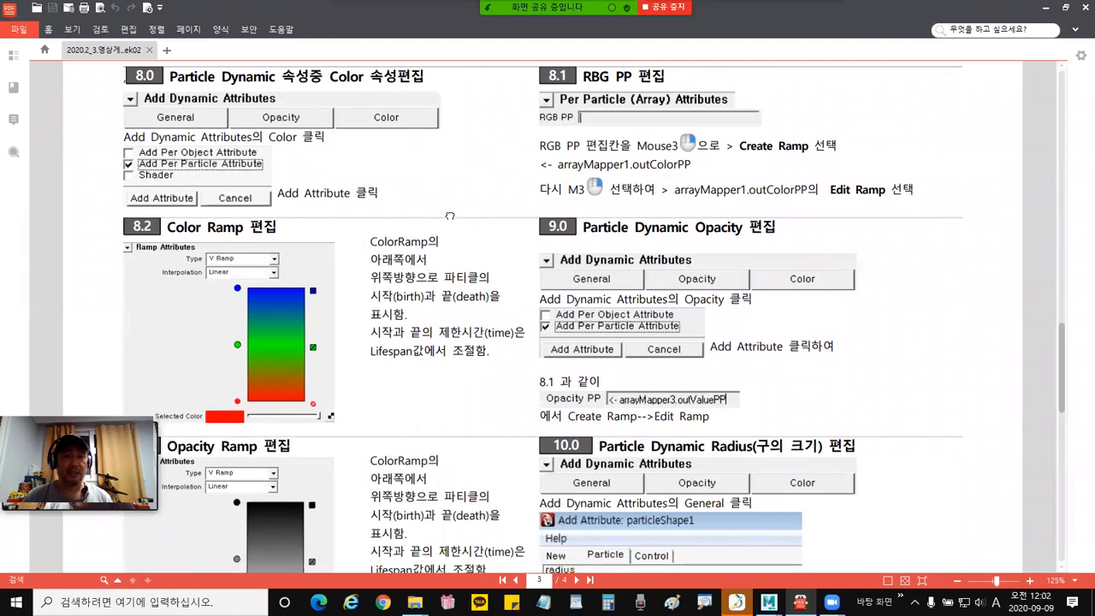
scroll(458, 342, "down", 3)
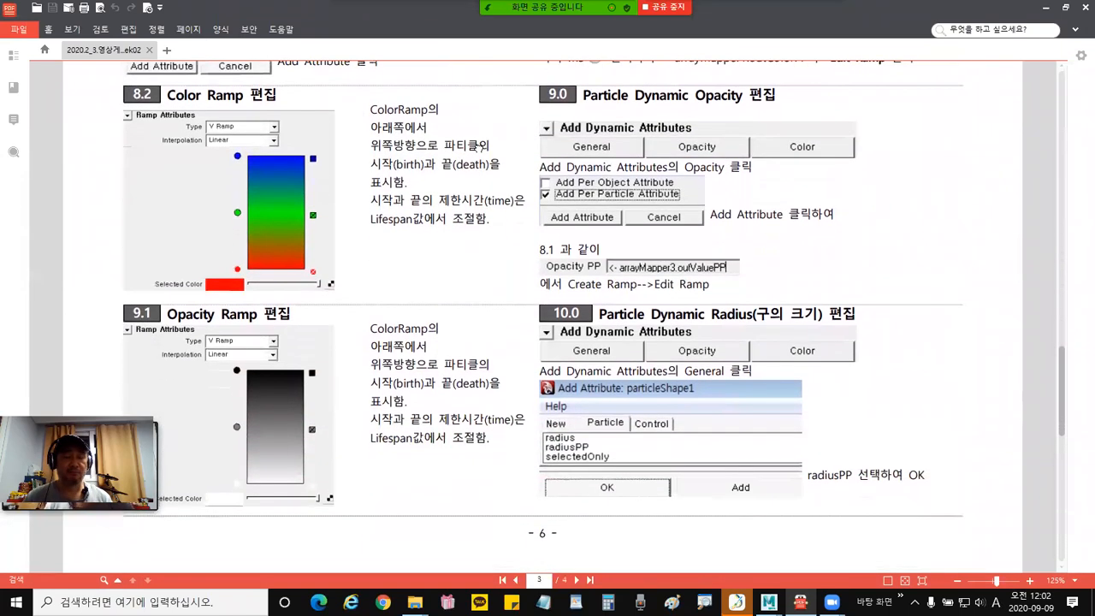
left_click_drag(454, 382, 462, 167)
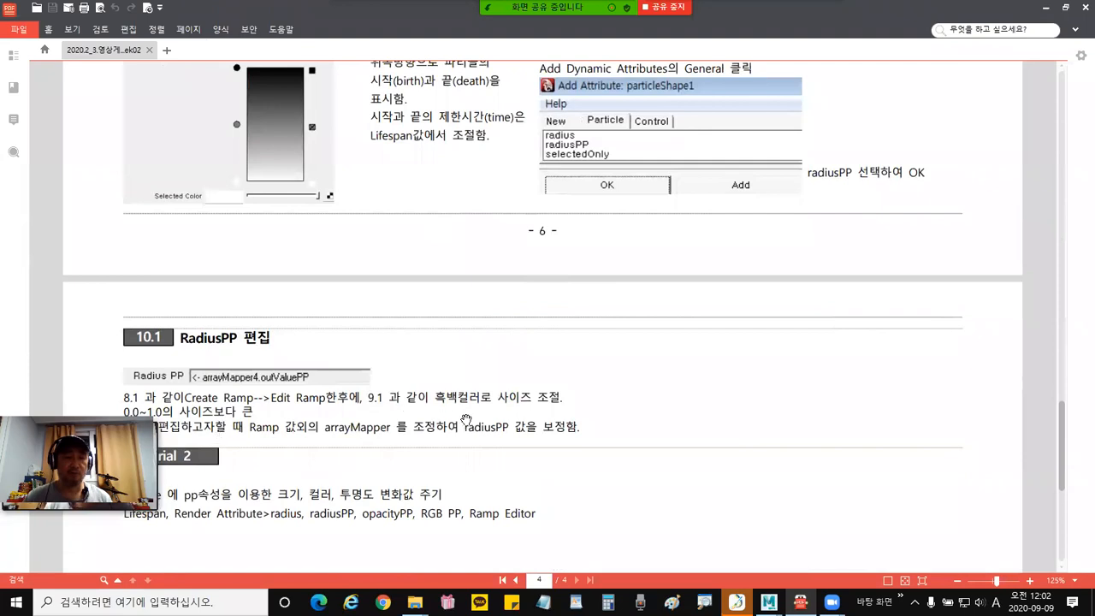
scroll(462, 416, "up", 5)
mouse_move(438, 360)
left_mouse_down()
mouse_move(437, 342)
mouse_move(441, 363)
left_mouse_up()
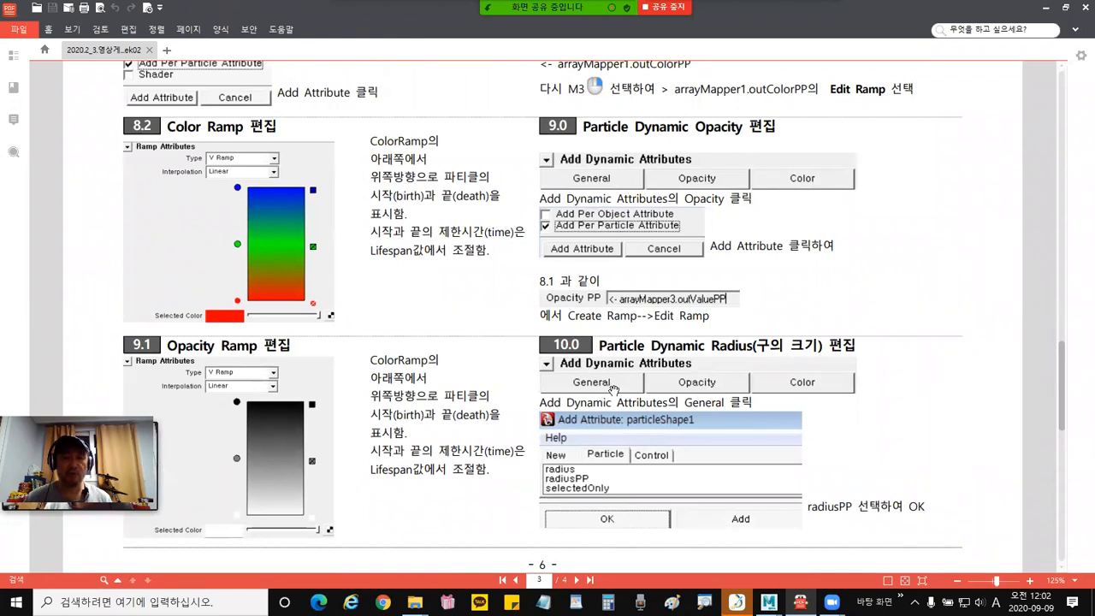
scroll(701, 428, "down", 1)
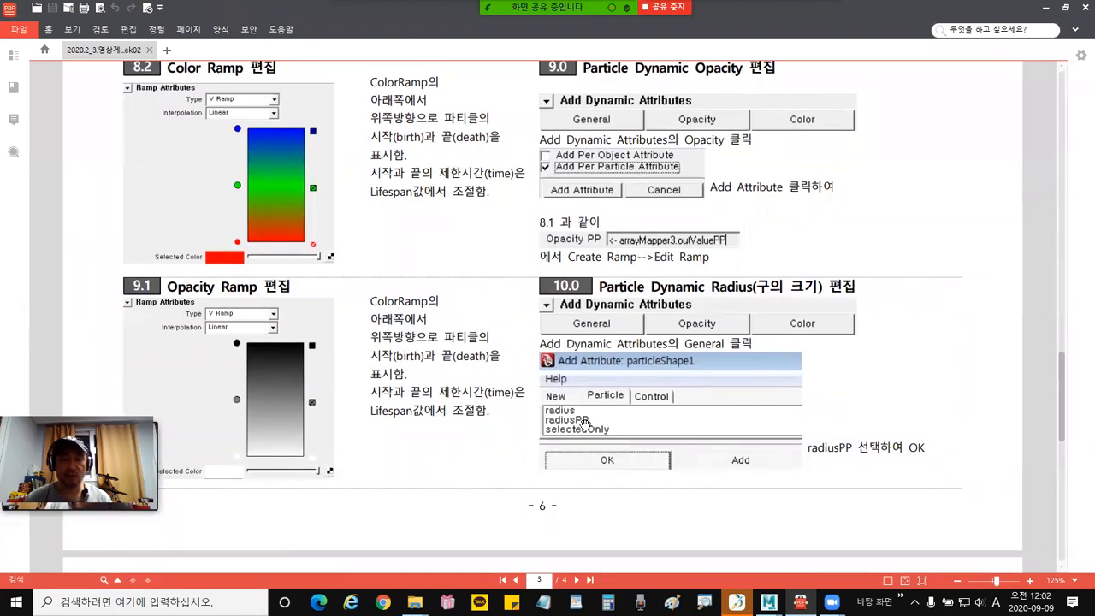
scroll(454, 273, "up", 4)
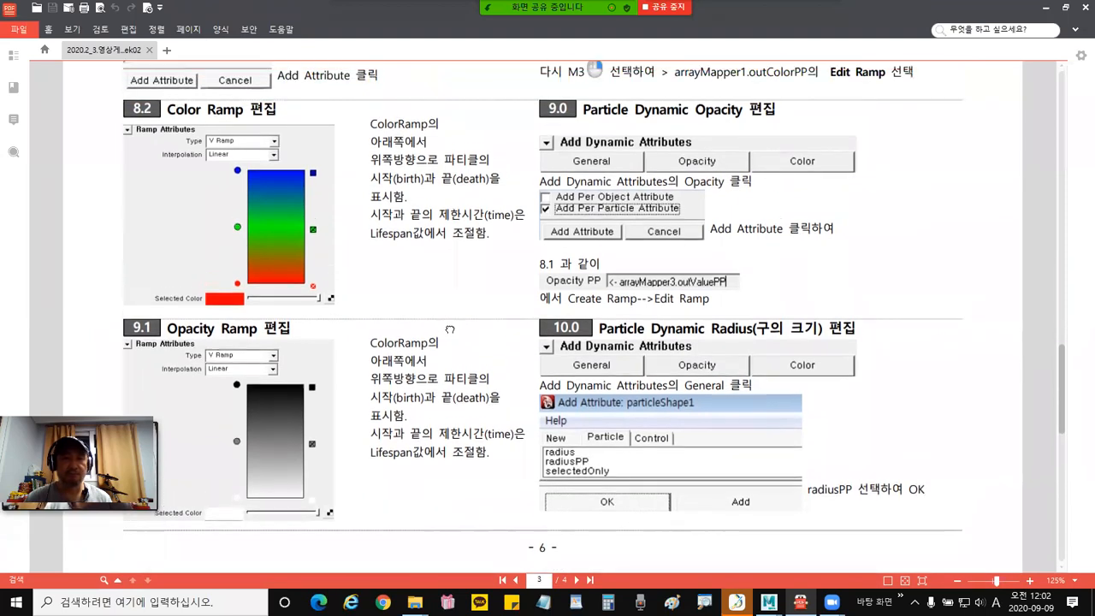
scroll(455, 343, "up", 1)
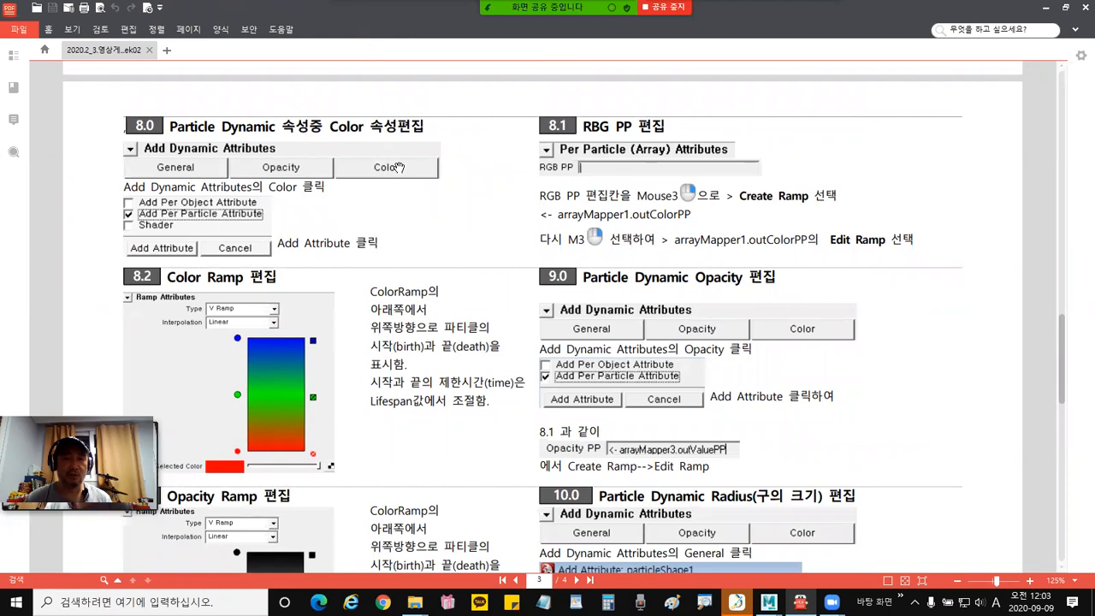
scroll(425, 364, "down", 2)
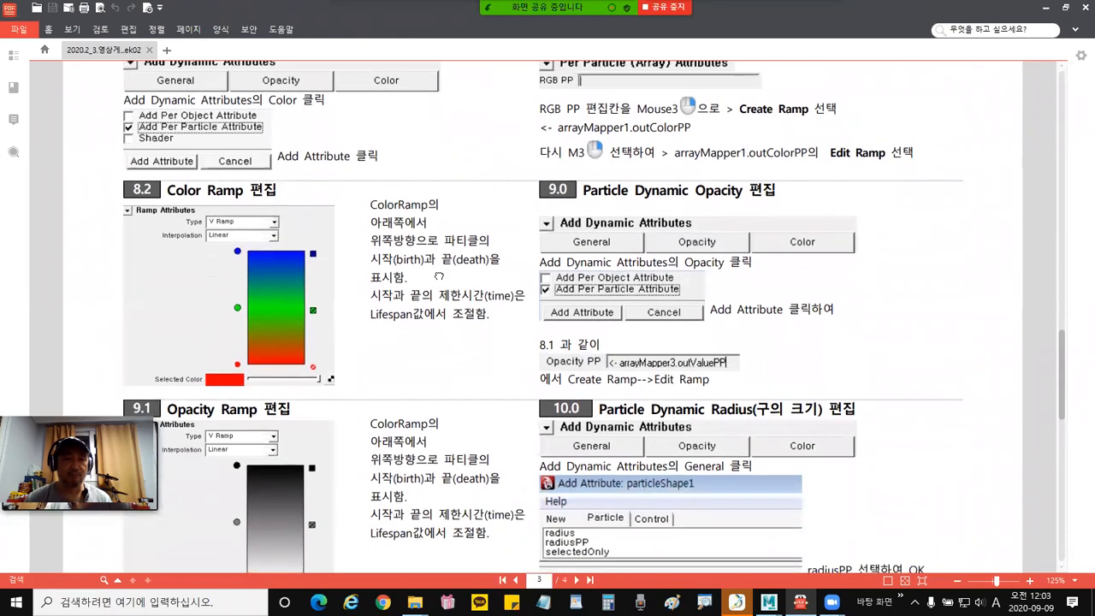
scroll(411, 312, "down", 1)
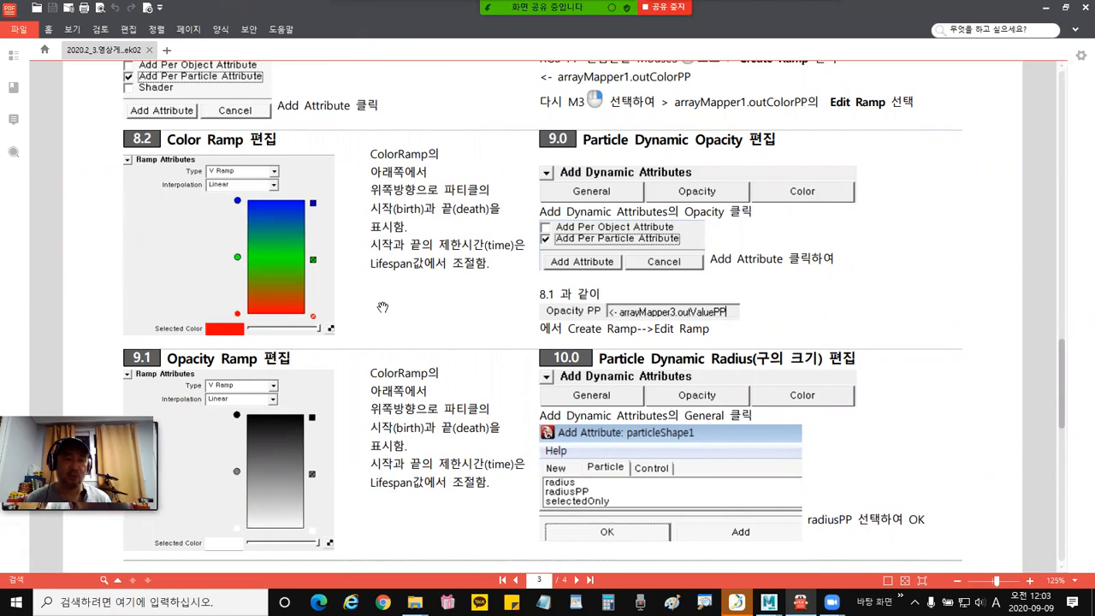
scroll(411, 329, "down", 3)
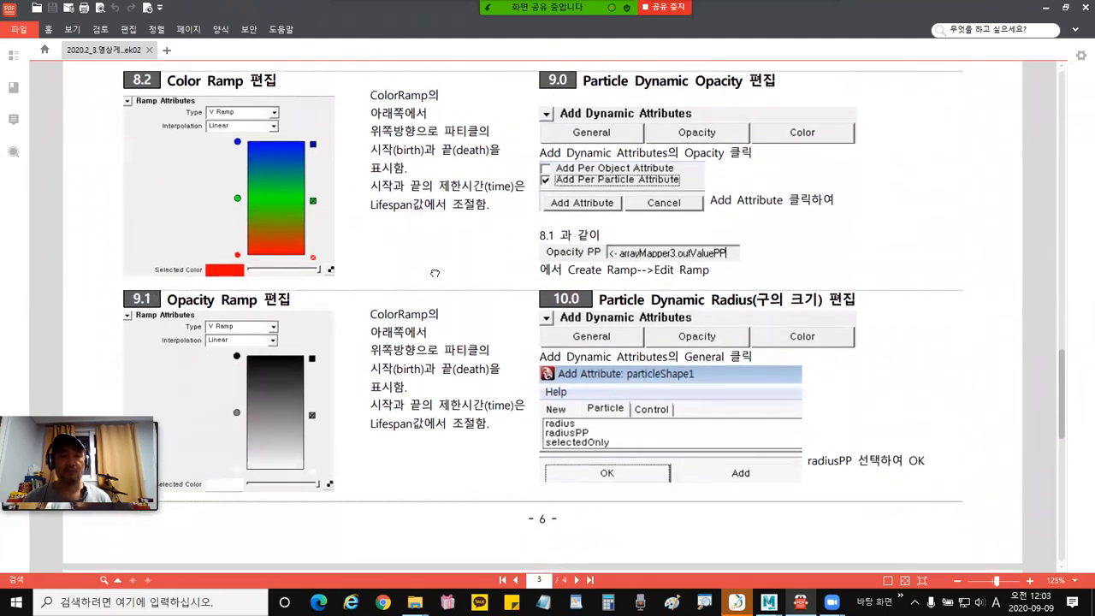
scroll(441, 357, "down", 4)
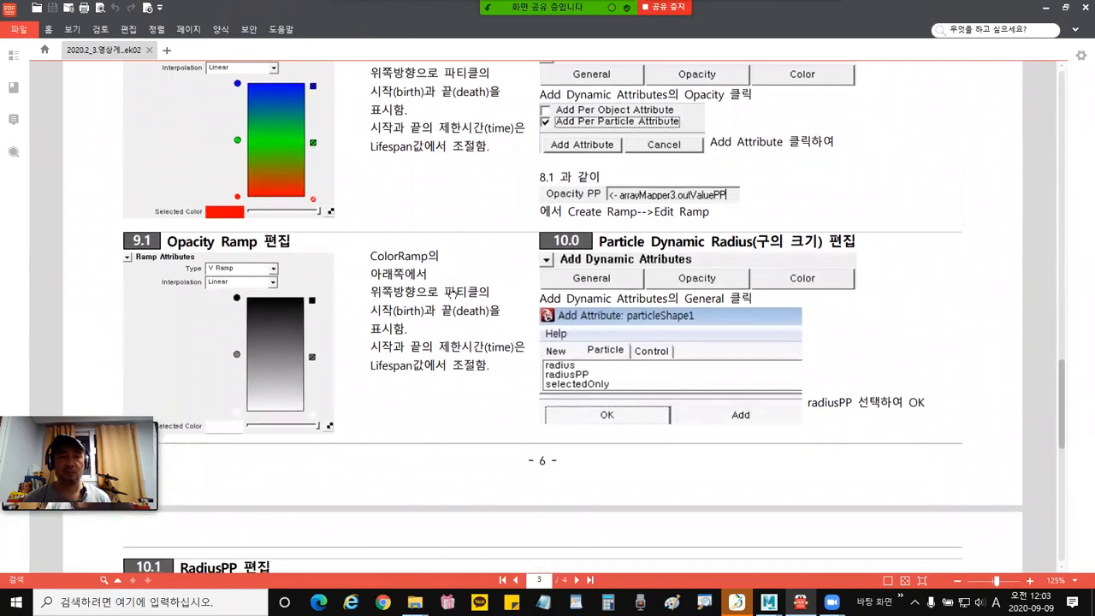
Review the opacity ramp and RadiusPP sections of the handout, ending at the Tutorial 2 assignment on the last page.
scroll(461, 342, "down", 7)
scroll(482, 357, "up", 4)
scroll(481, 356, "up", 1)
scroll(482, 361, "down", 6)
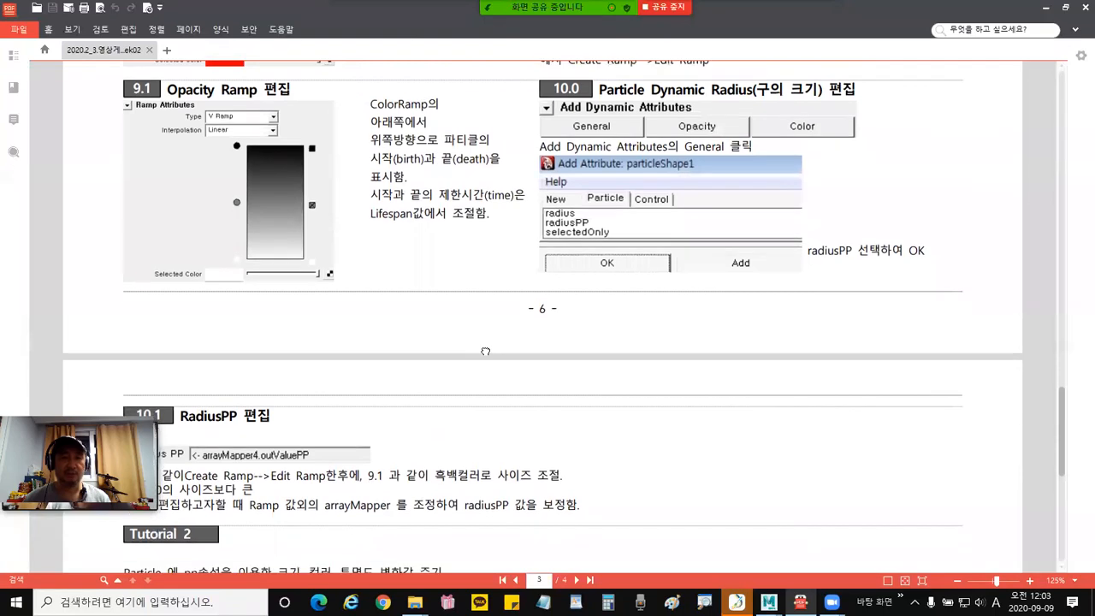
scroll(506, 381, "down", 5)
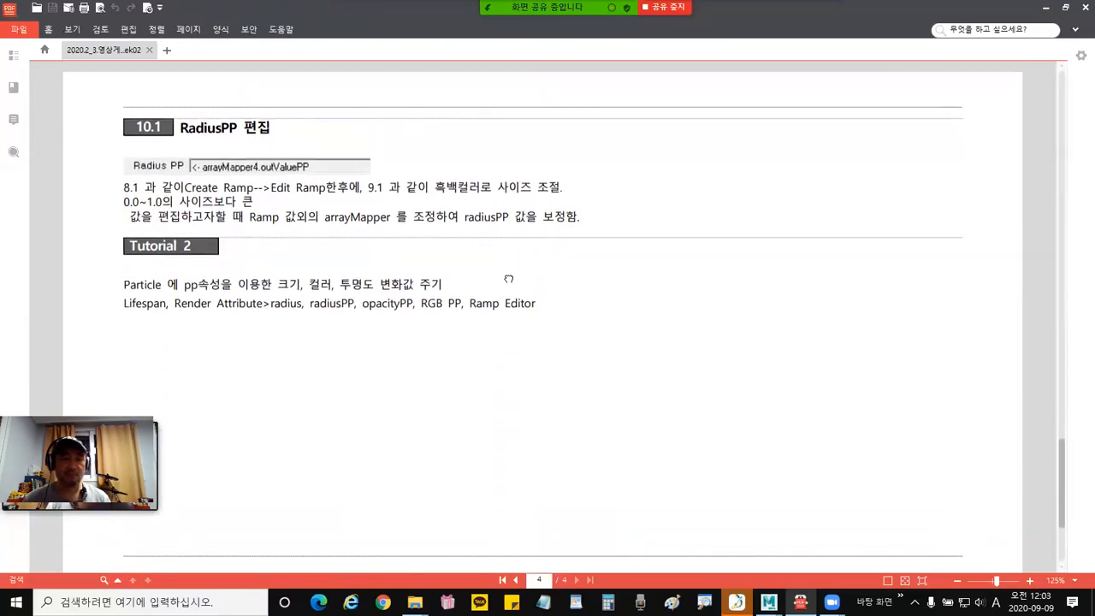
scroll(506, 379, "up", 4)
scroll(518, 286, "down", 9)
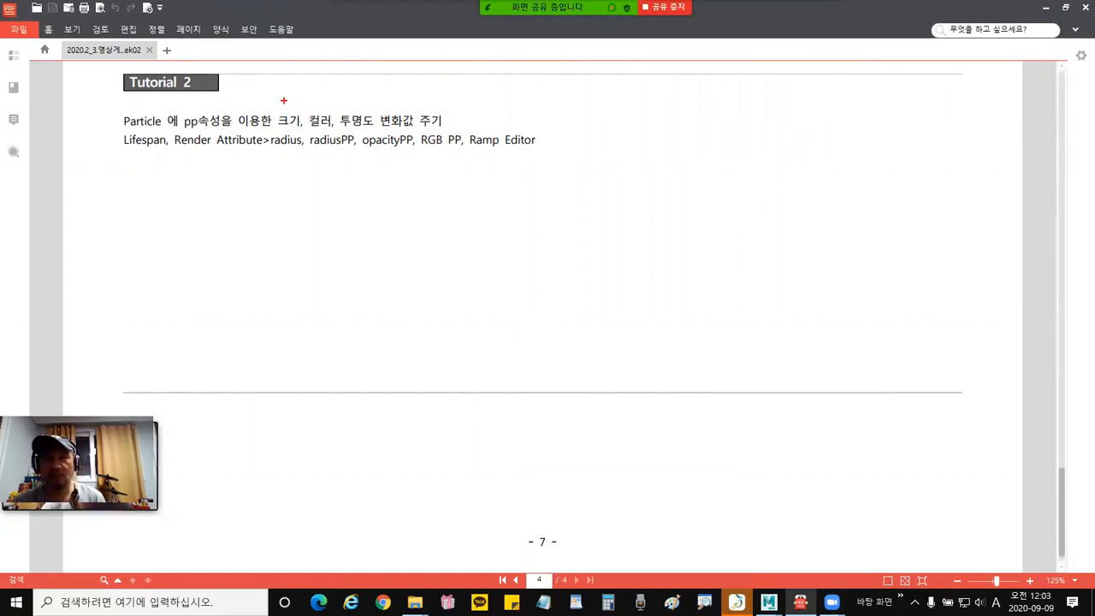
left_click_drag(260, 93, 262, 91)
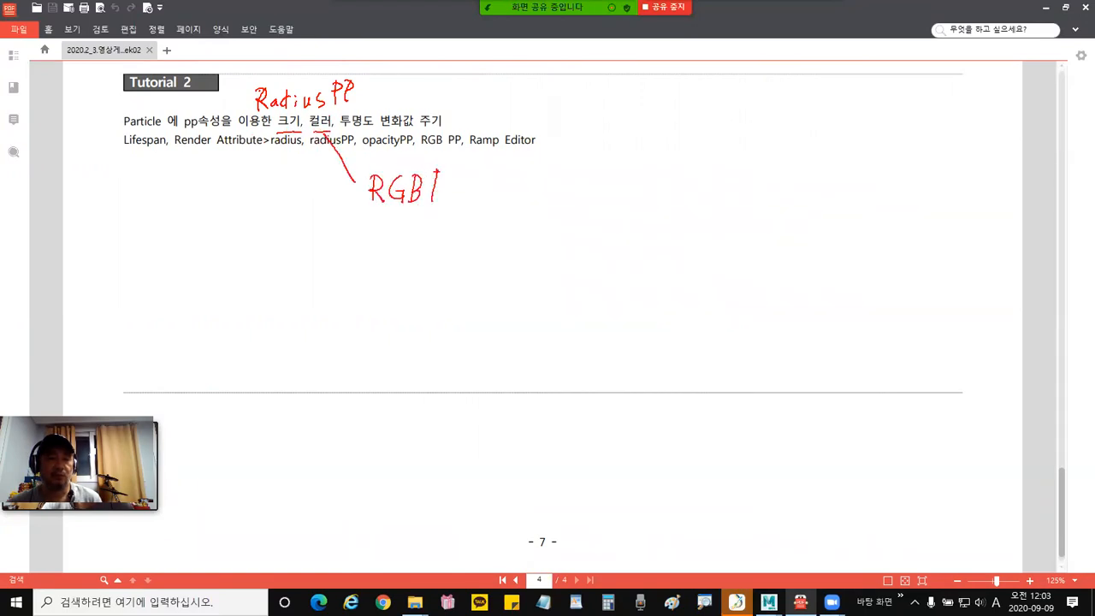
left_click_drag(364, 218, 441, 208)
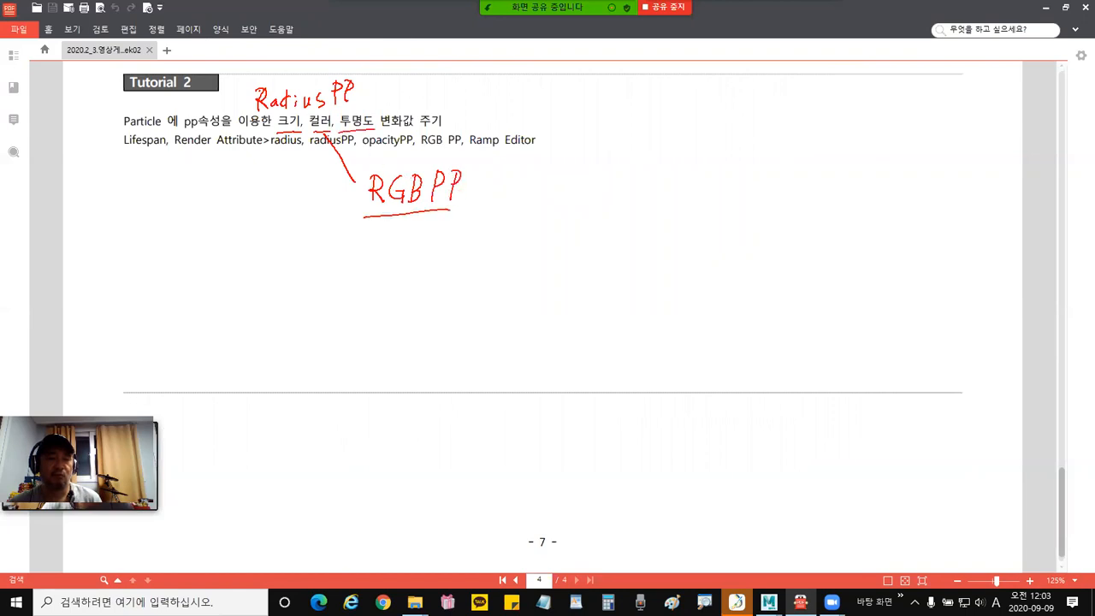
left_click_drag(362, 132, 494, 164)
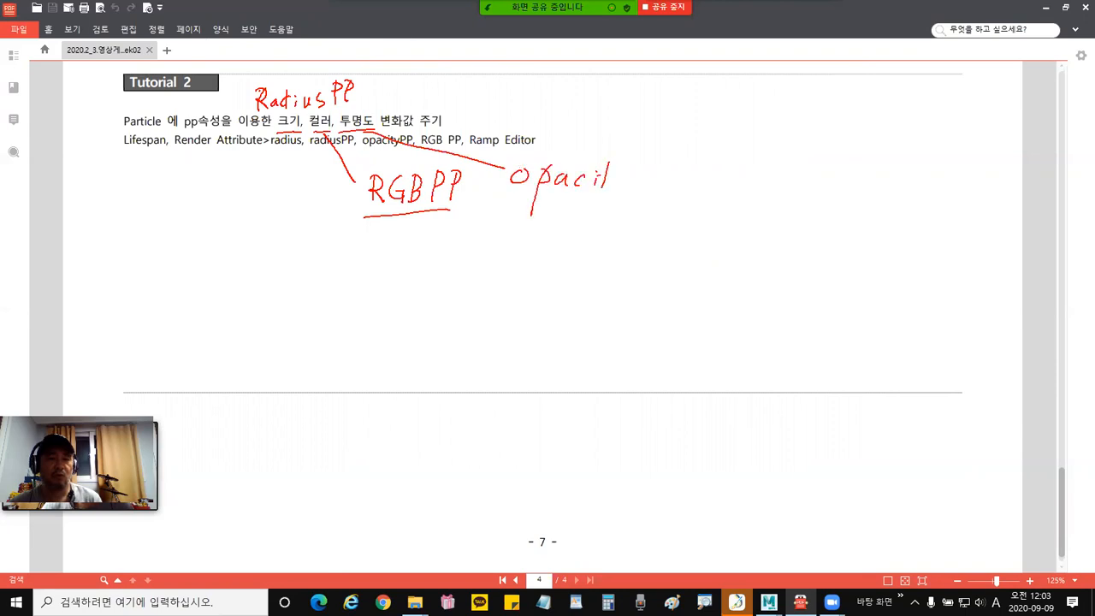
left_click_drag(634, 174, 659, 170)
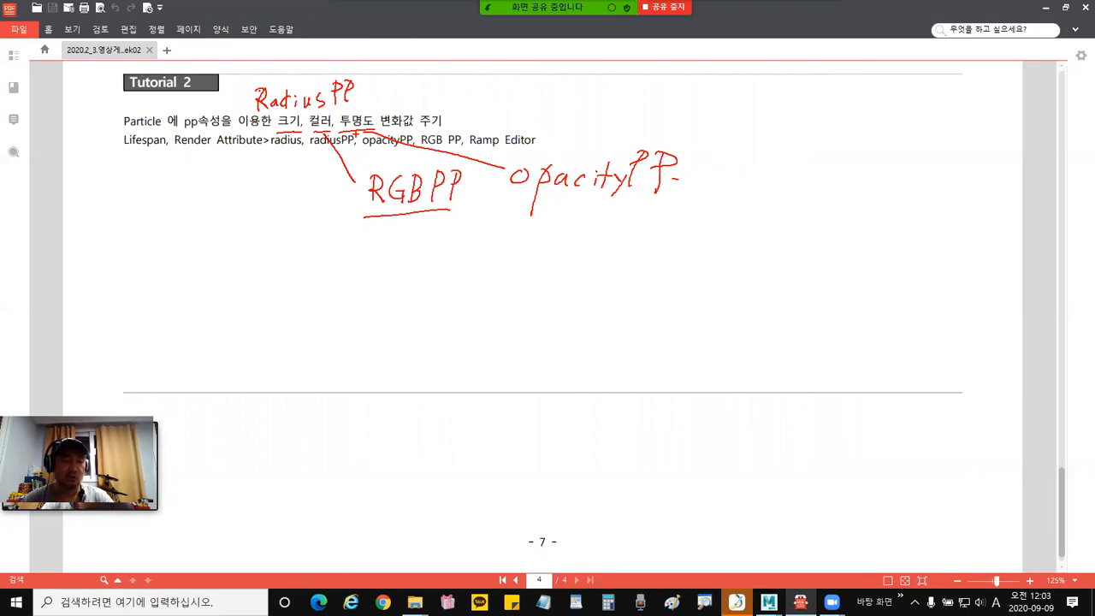
key("Escape")
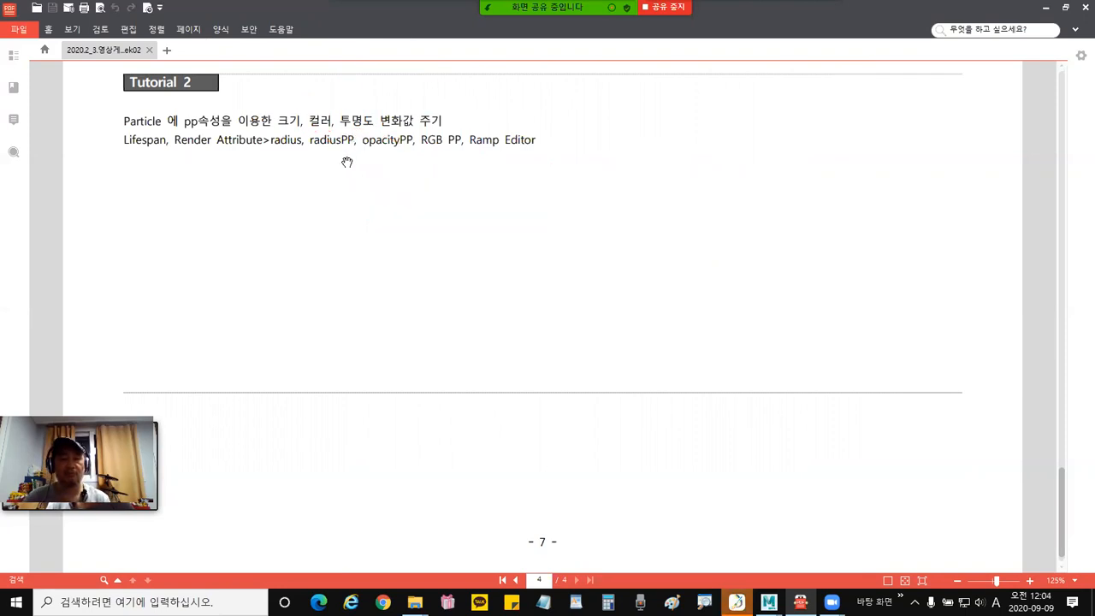
Switch to Maya and begin saving the scene under a new name, creating a folder named VisualGameDesign inside the project's scenes folder.
left_click(1045, 8)
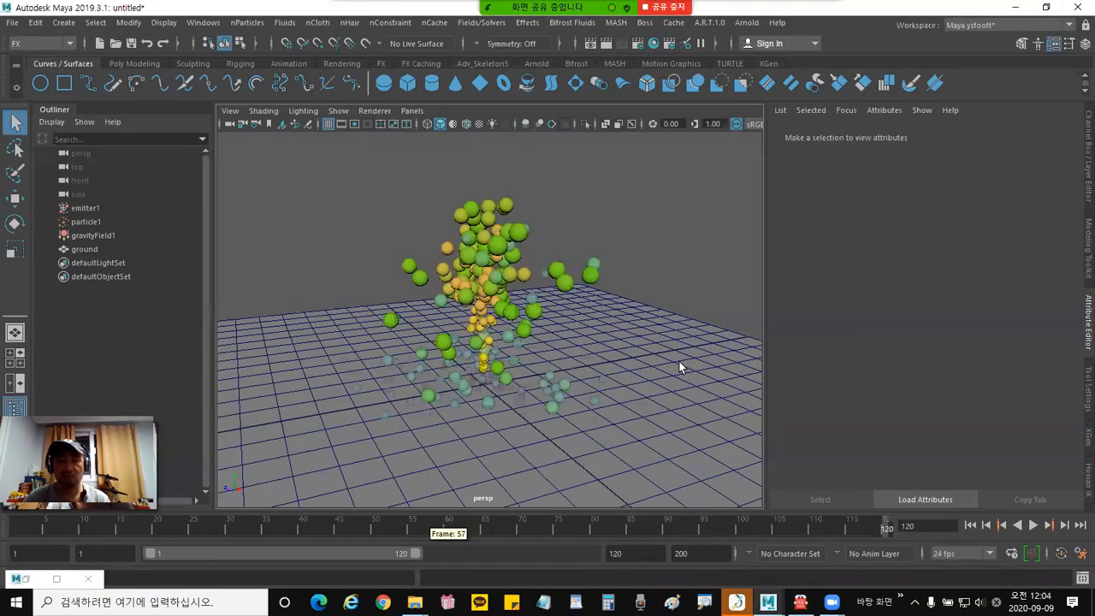
left_click_drag(664, 312, 620, 347, "alt")
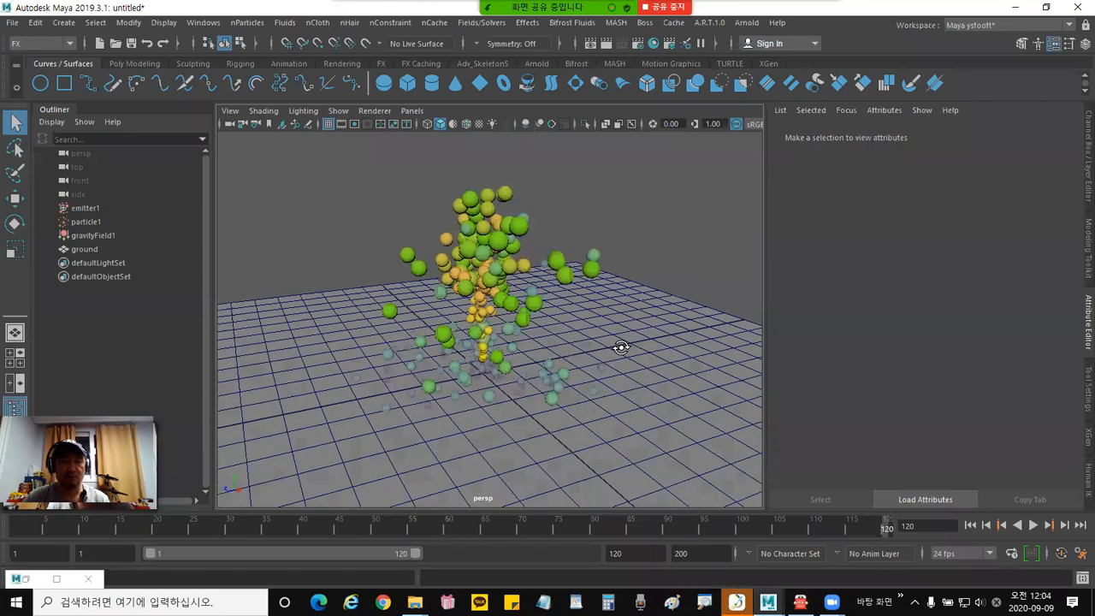
left_click(13, 24)
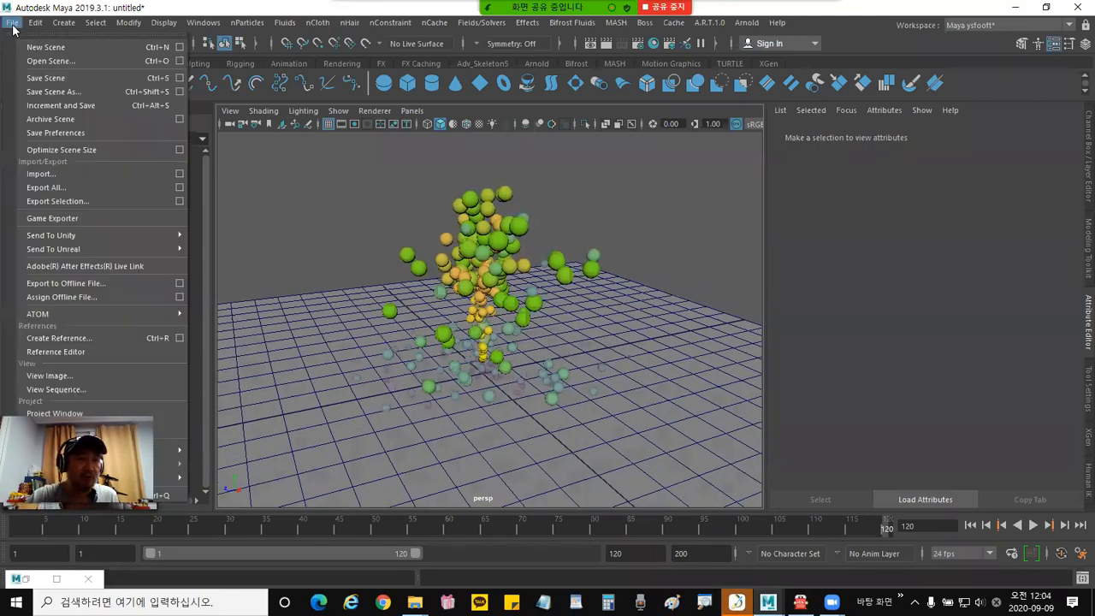
left_click(37, 94)
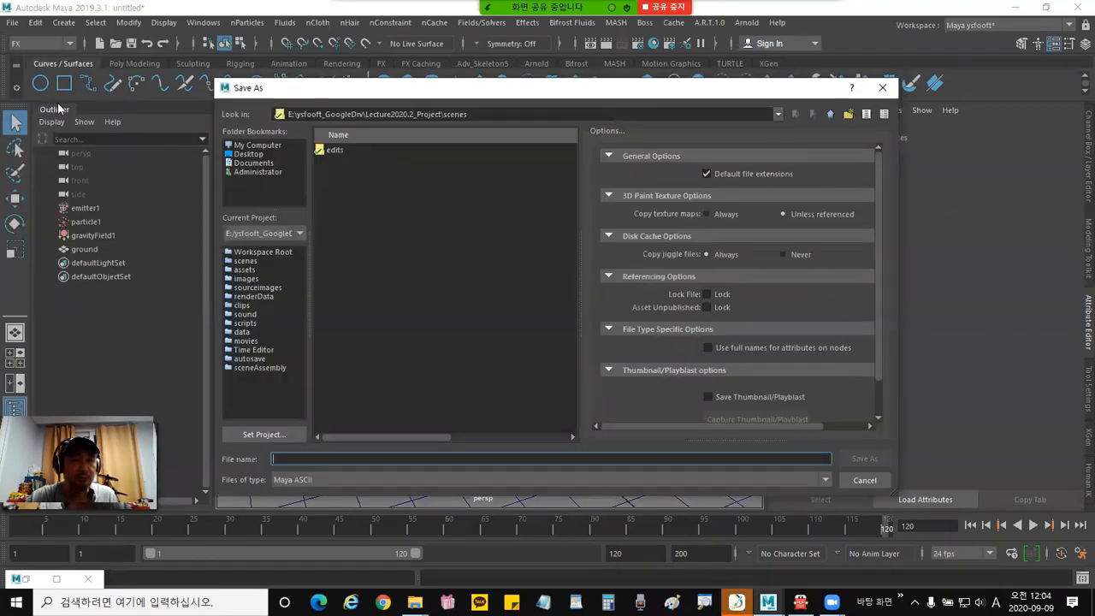
left_click_drag(364, 114, 494, 118)
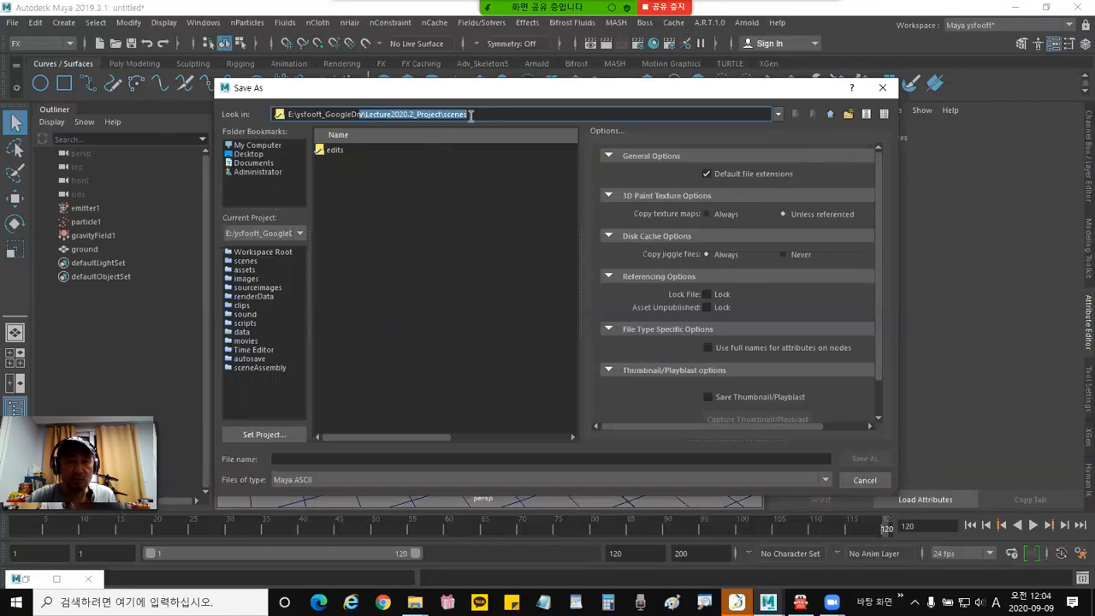
left_click(369, 458)
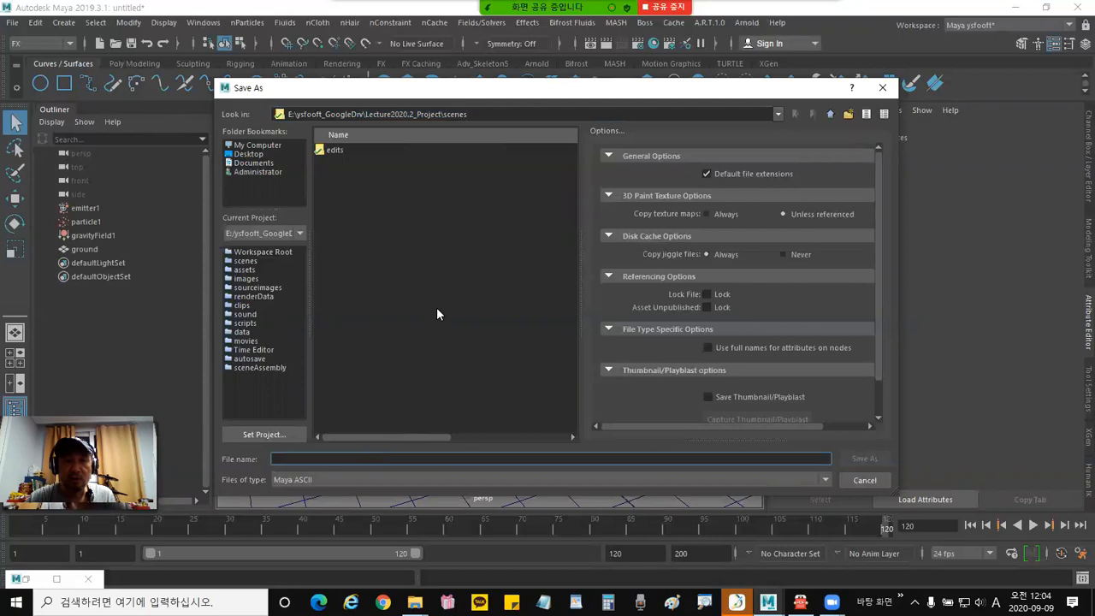
left_click(848, 114)
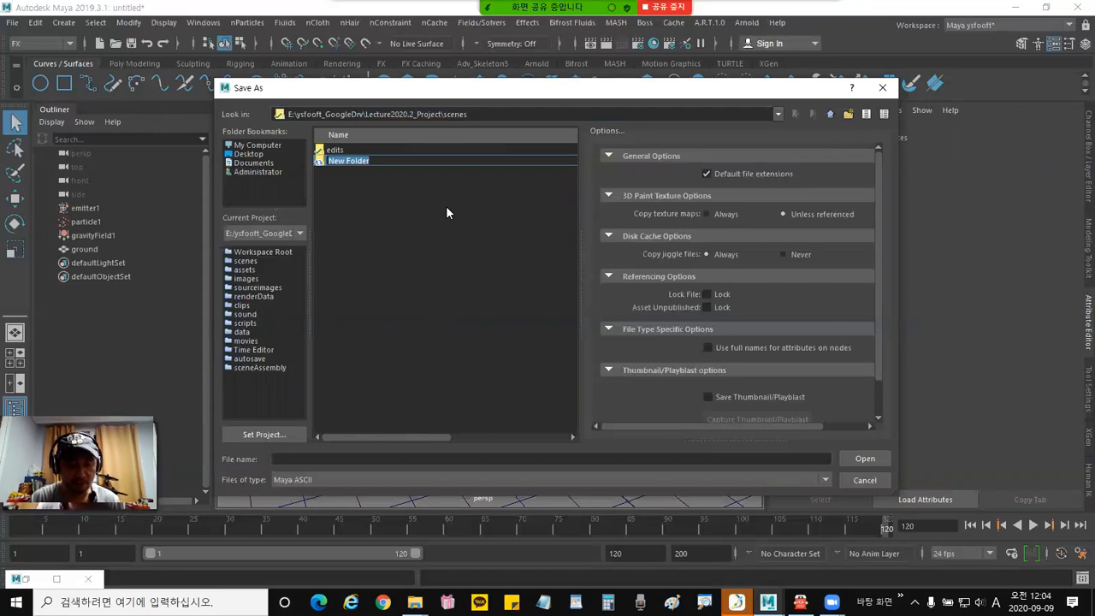
type("Visua")
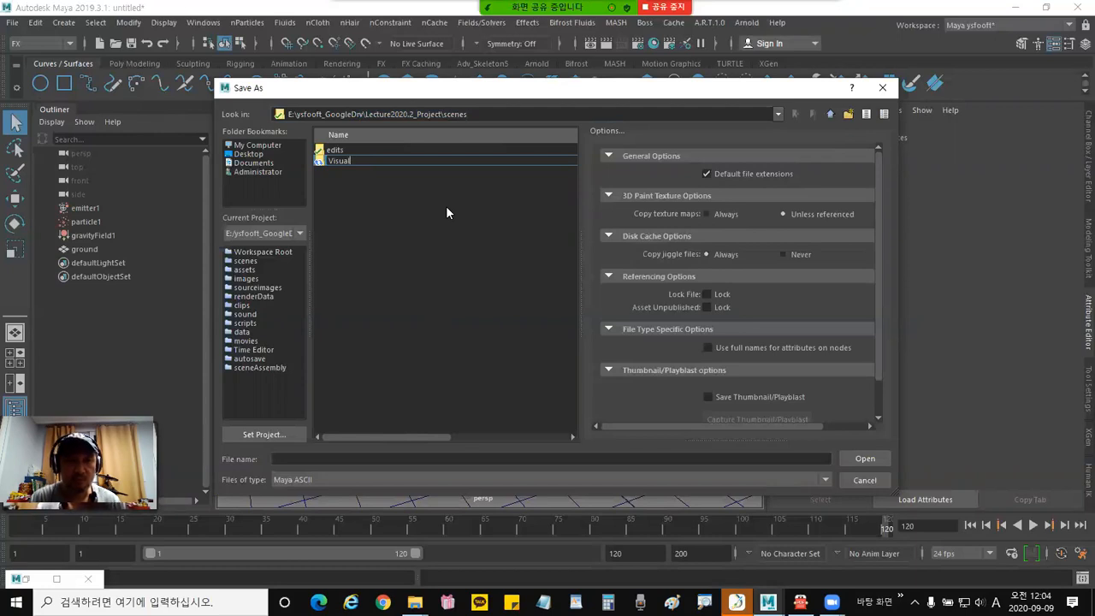
type("lGame")
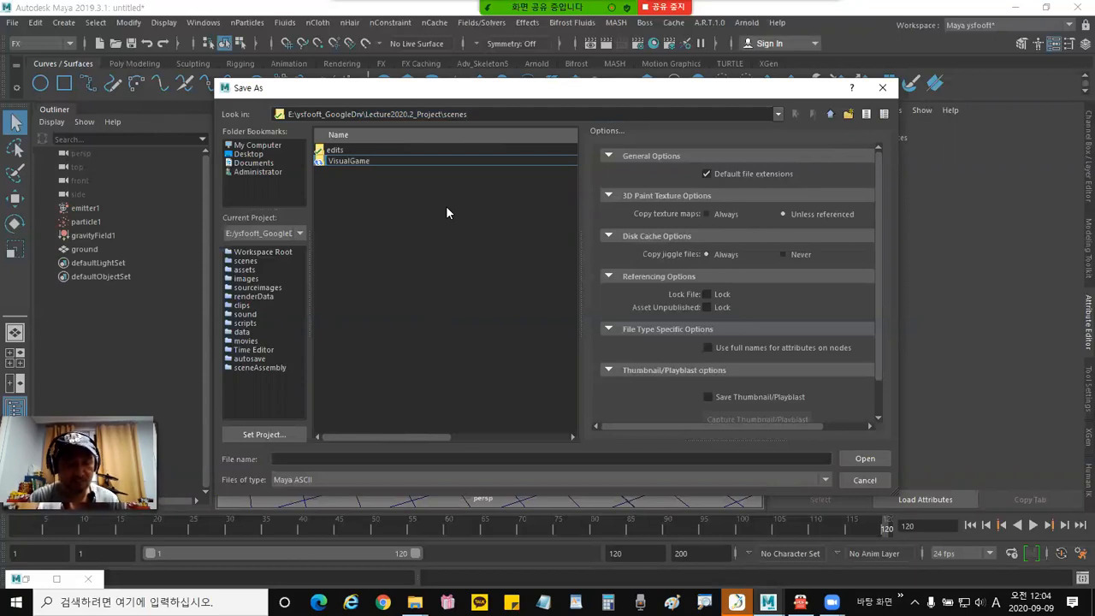
type("Design")
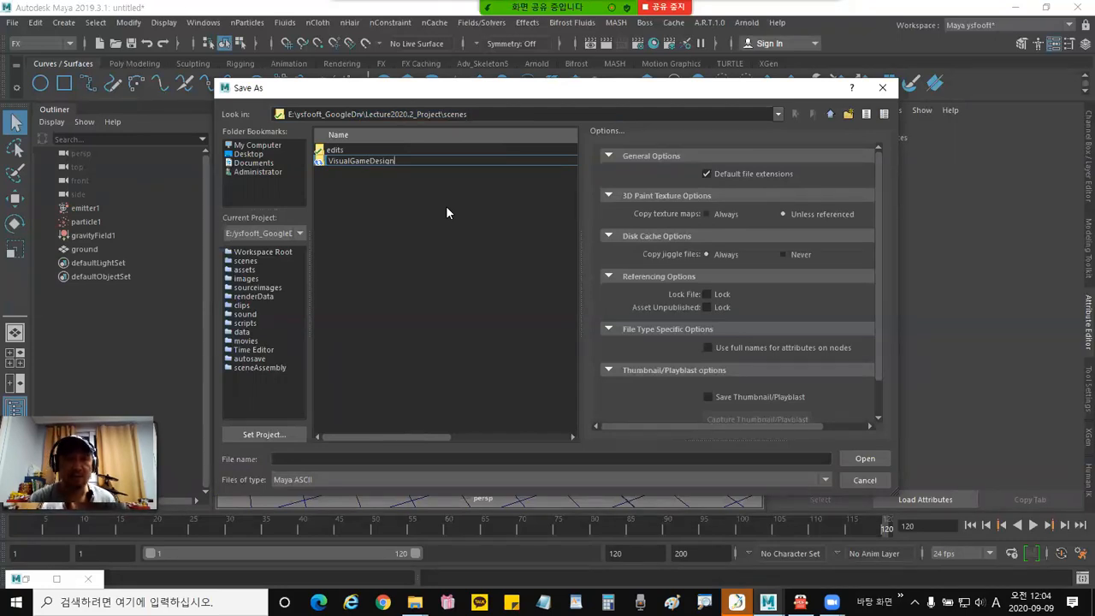
key("Return")
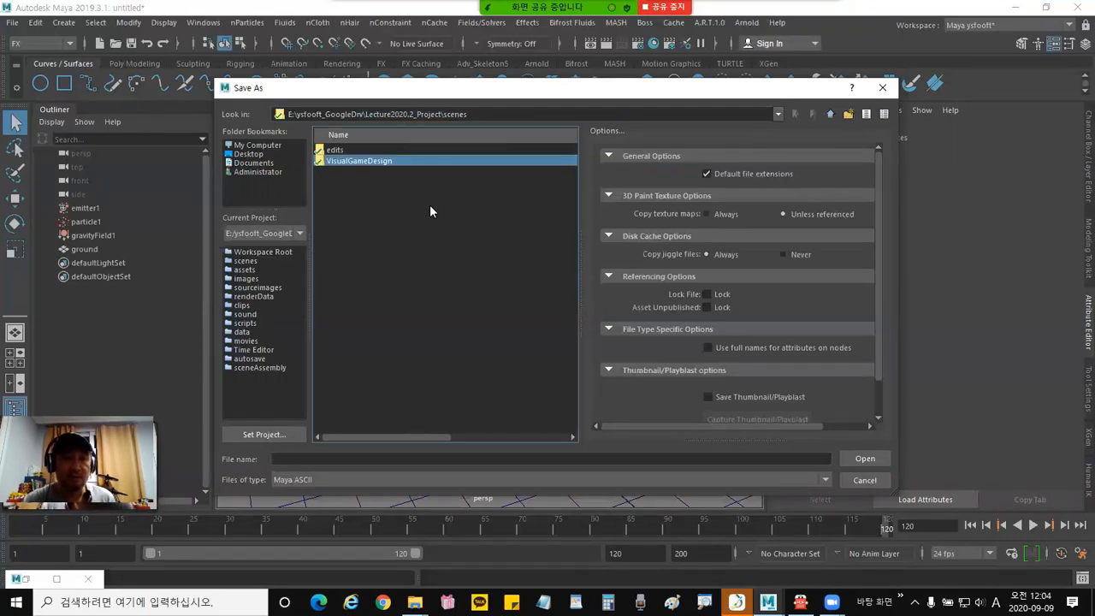
Save the scene in the VisualGameDesign folder as Week01_1 with the Maya ASCII file type.
double_click(384, 162)
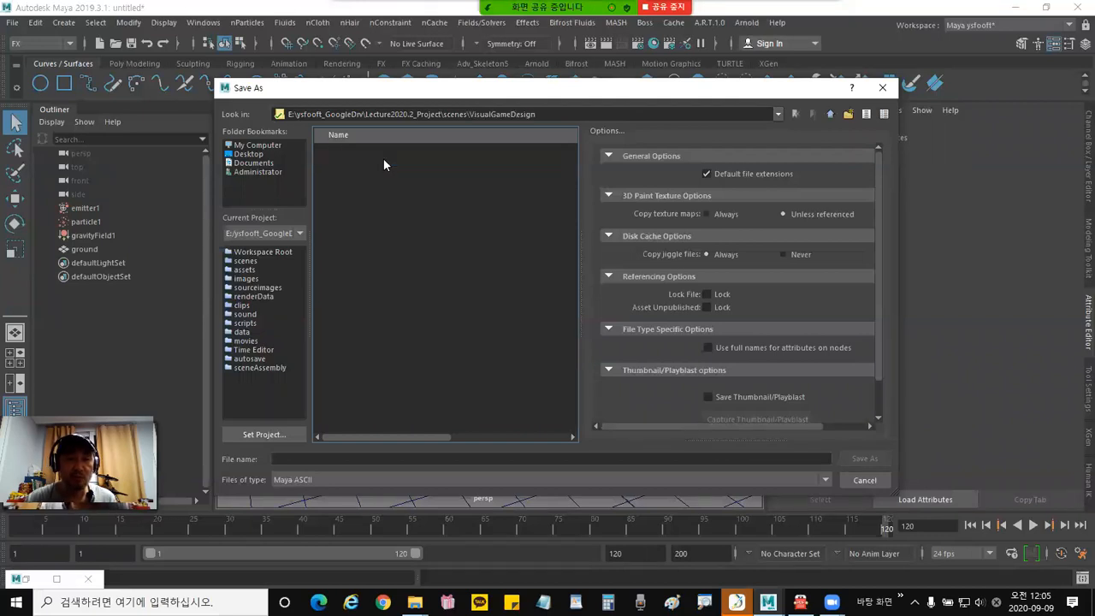
left_click(323, 458)
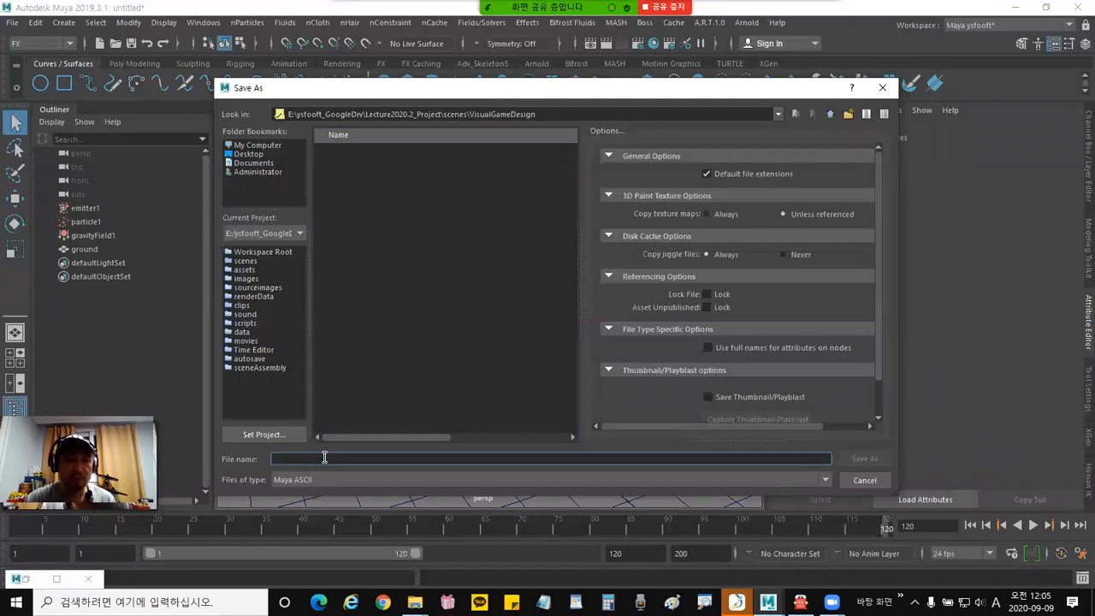
type("W")
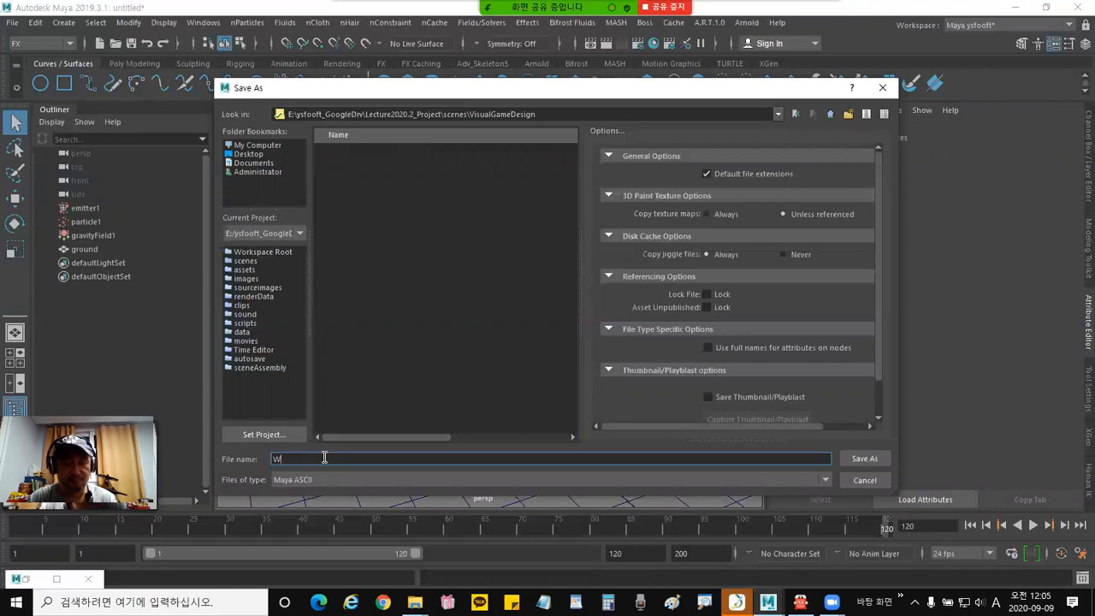
type("eek01")
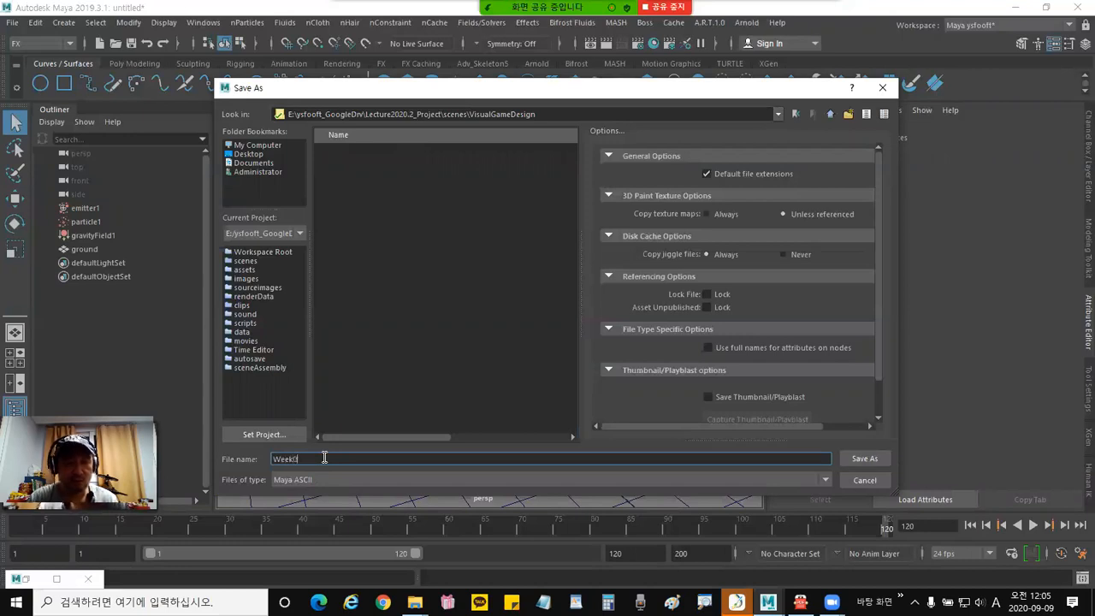
type("_1")
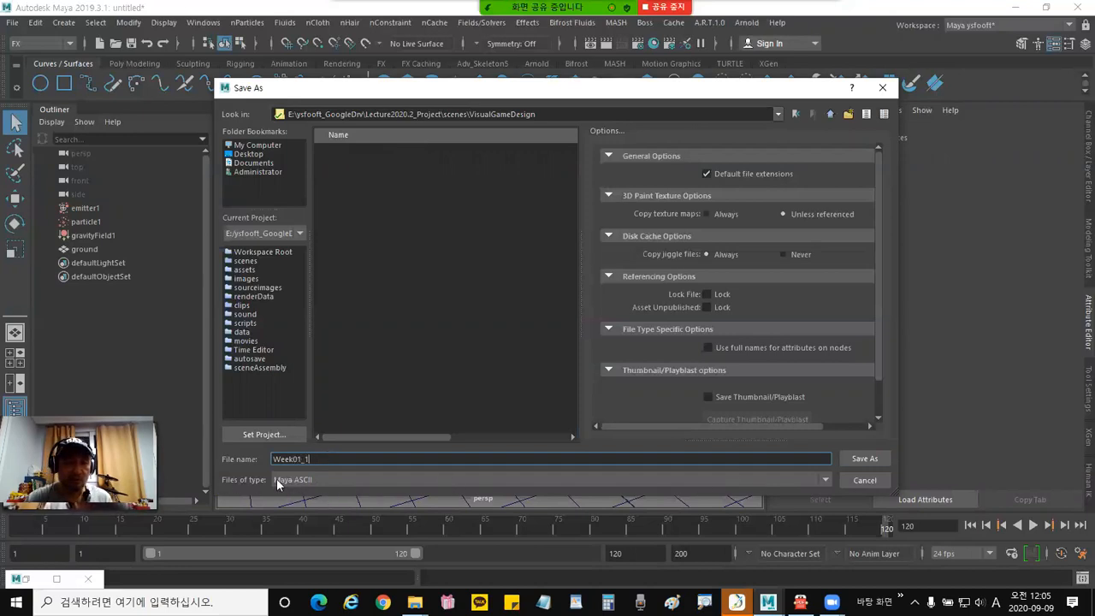
left_click(325, 478)
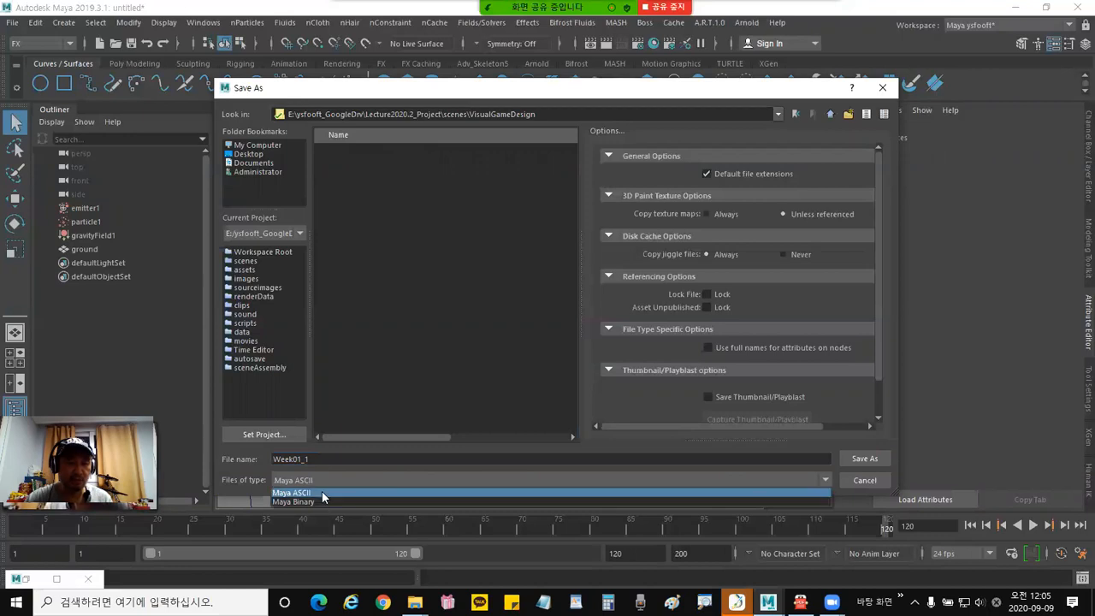
left_click(321, 491)
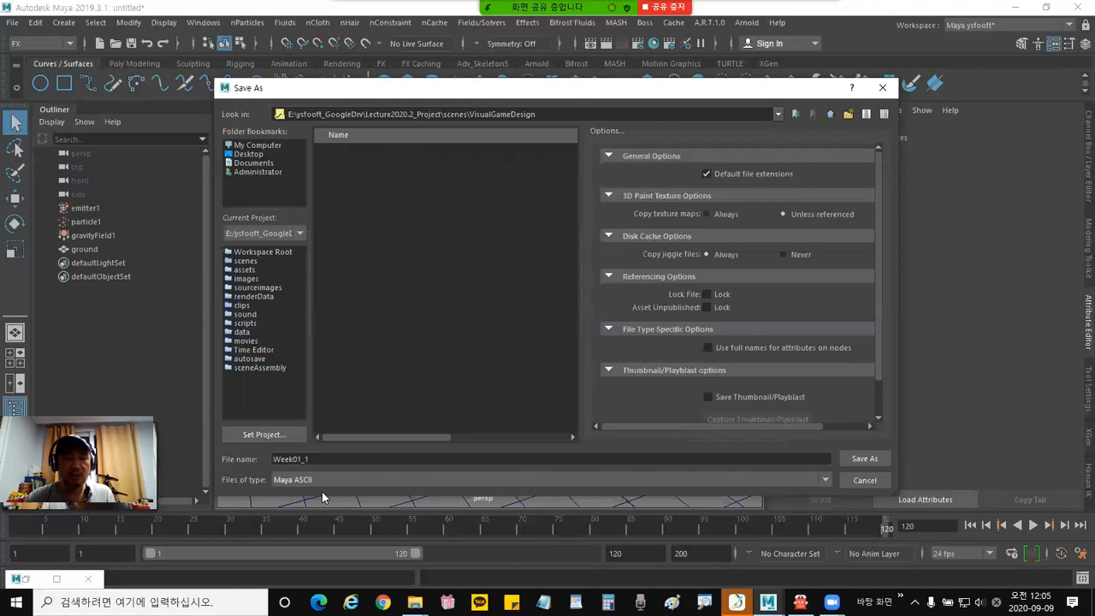
left_click(370, 457)
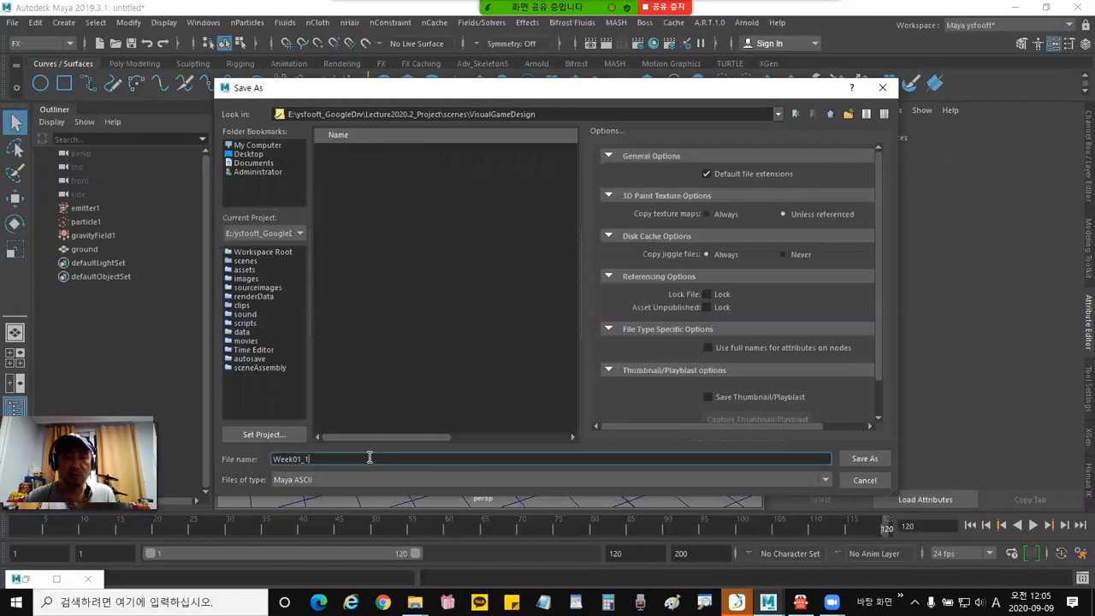
left_click(863, 460)
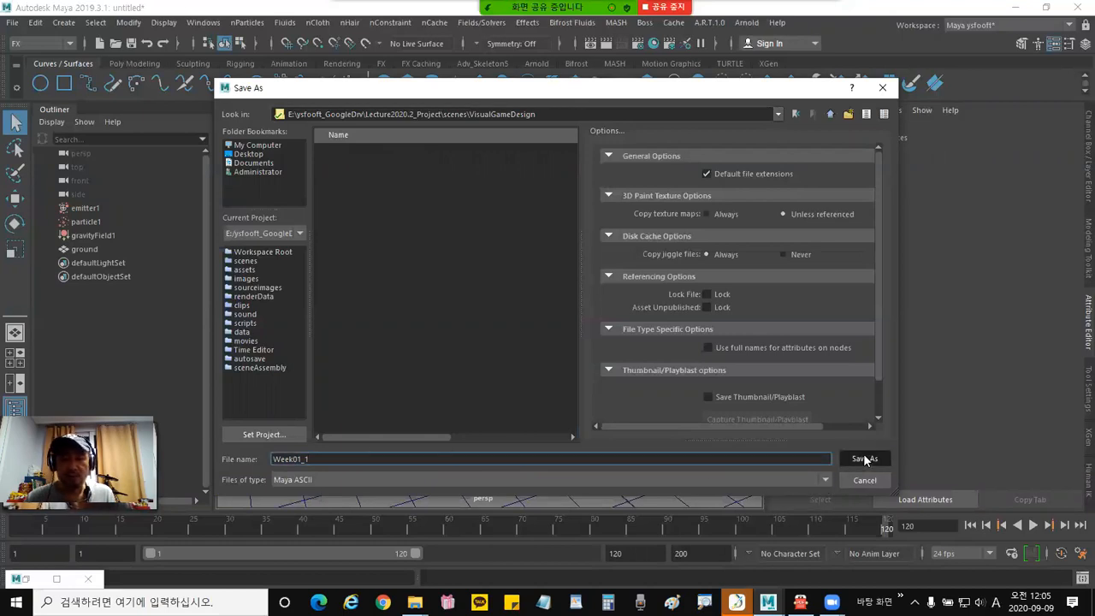
left_click(864, 459)
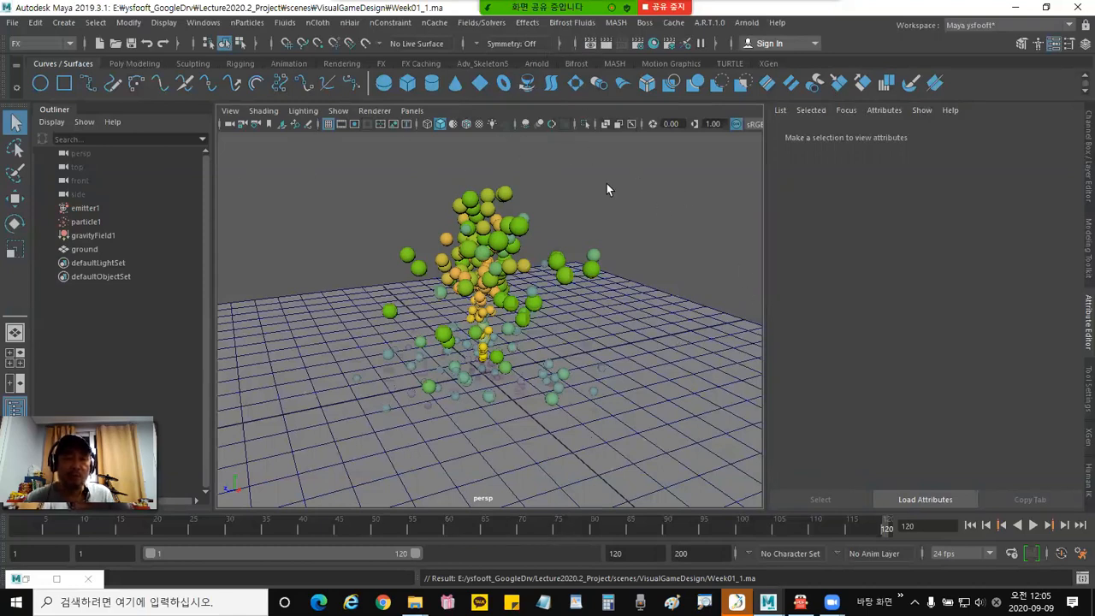
Show the Resolution Gate in the perspective camera view.
left_click(229, 112)
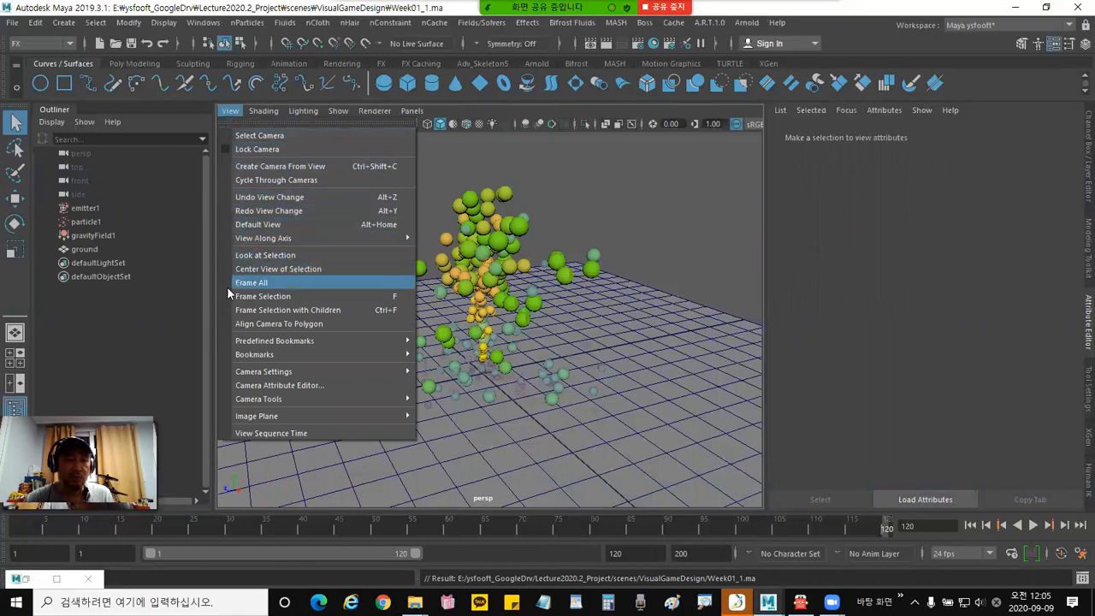
mouse_move(231, 356)
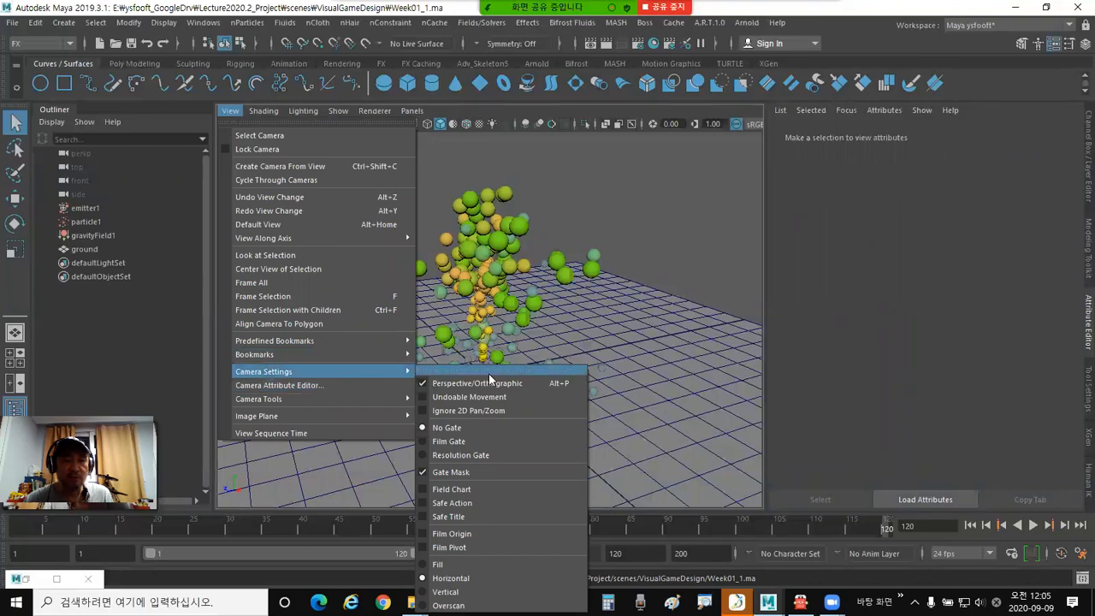
left_click(444, 459)
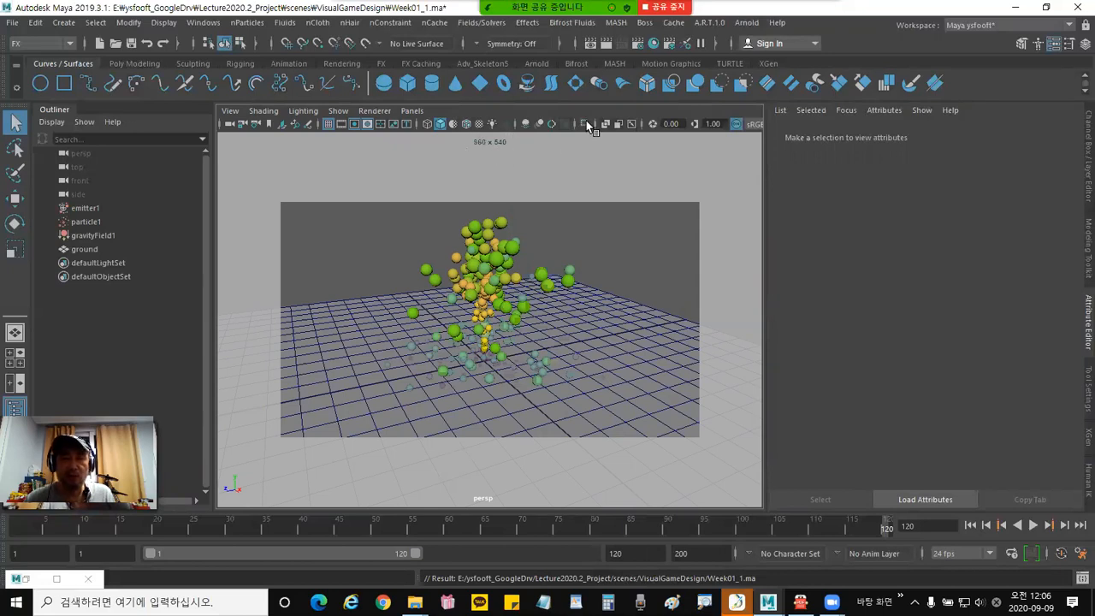
left_click(636, 44)
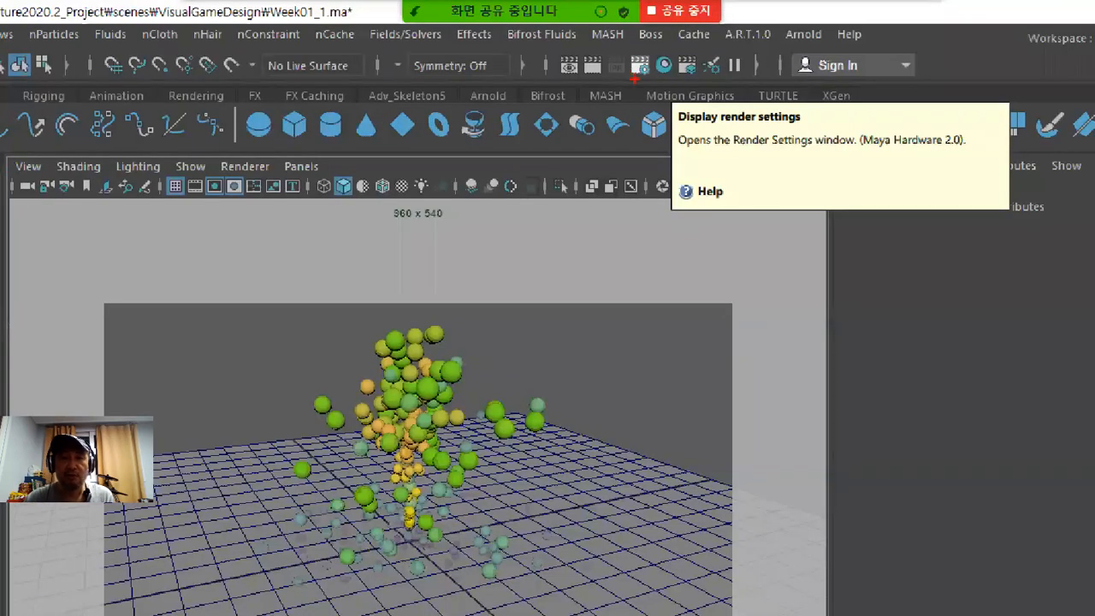
mouse_move(647, 83)
left_mouse_down()
mouse_move(656, 72)
mouse_move(626, 52)
left_mouse_up()
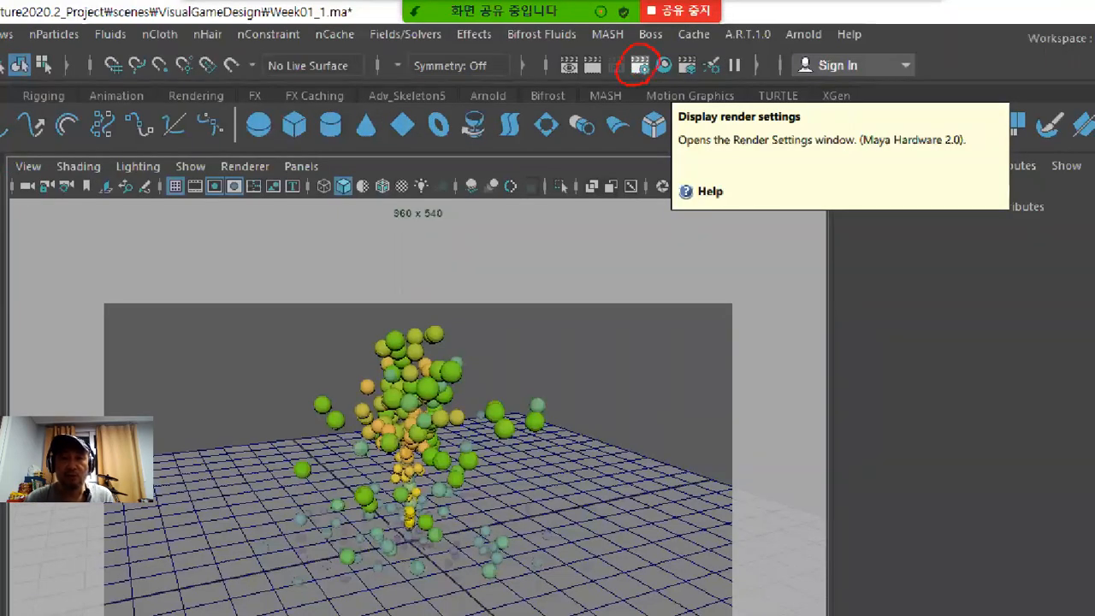
left_click_drag(575, 81, 579, 52)
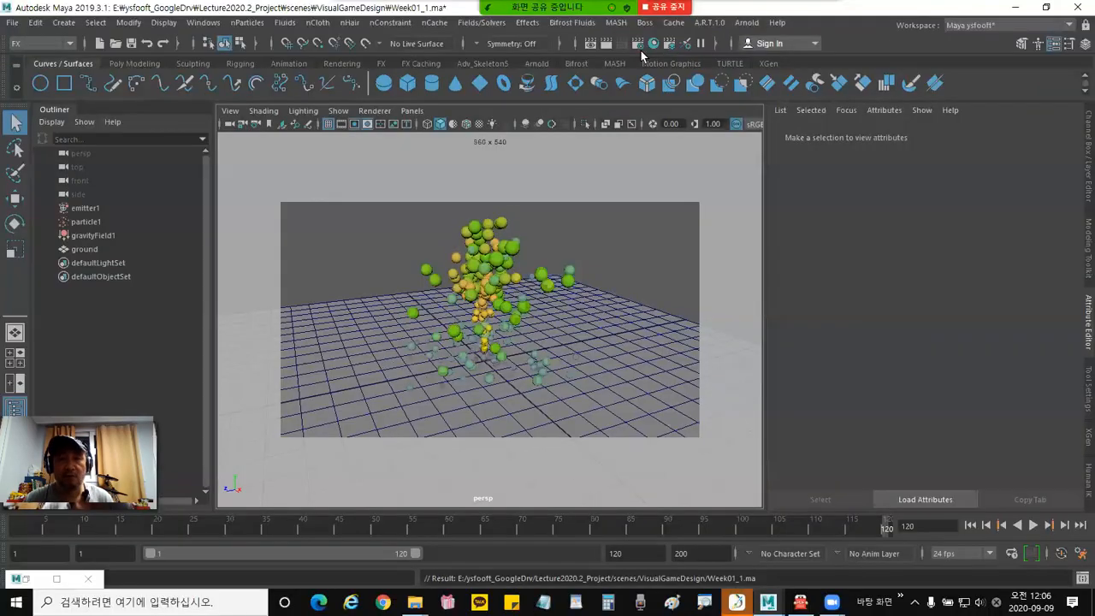
Set the image size preset to HD 720 in the Render Settings.
left_click(638, 47)
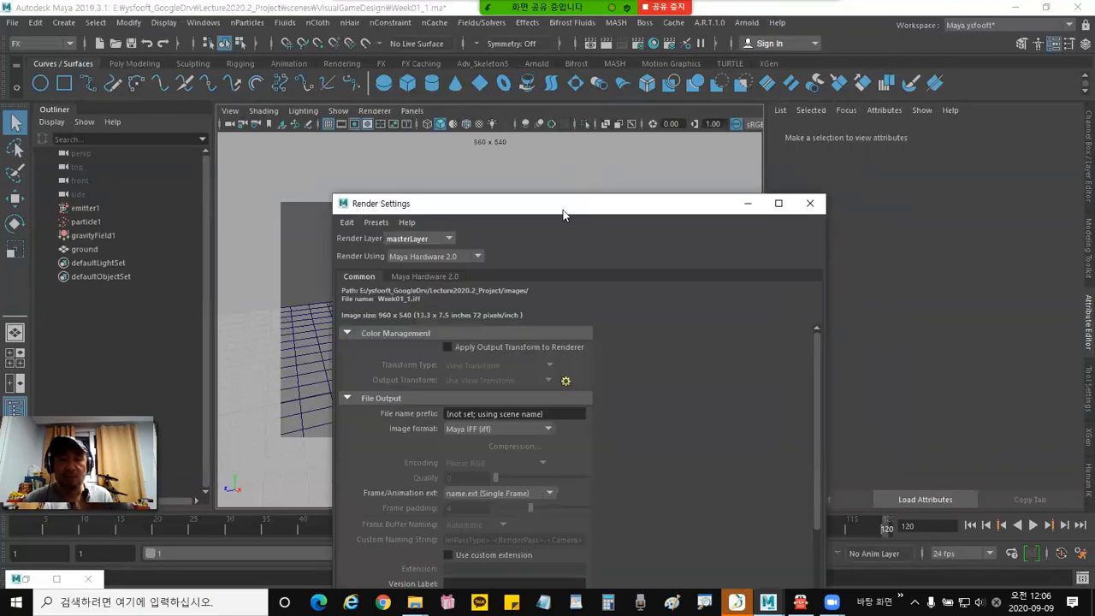
left_click_drag(563, 214, 797, 70)
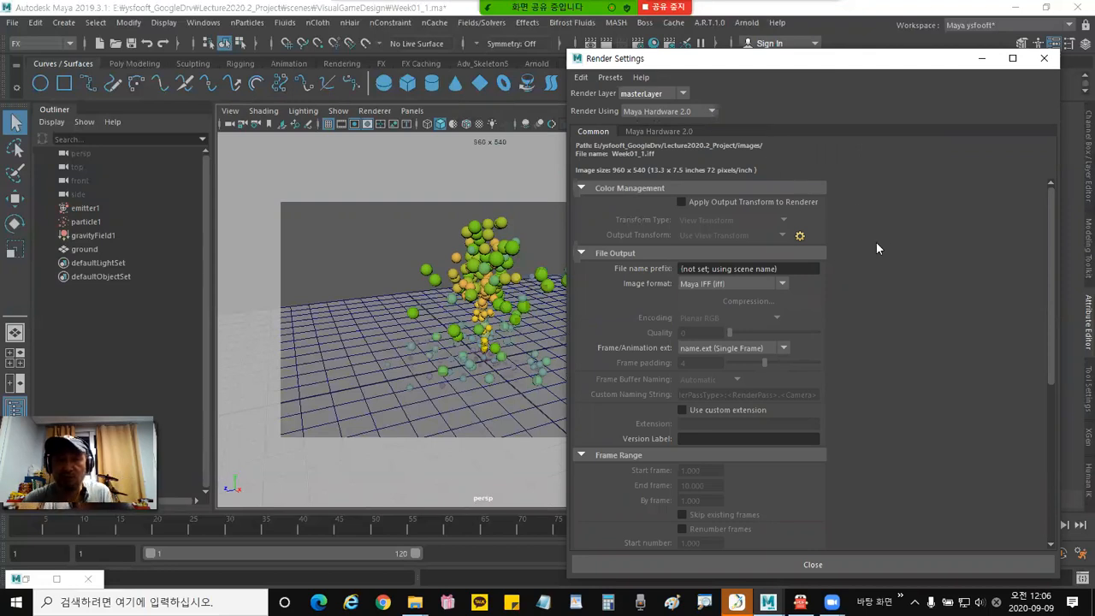
scroll(863, 295, "down", 2)
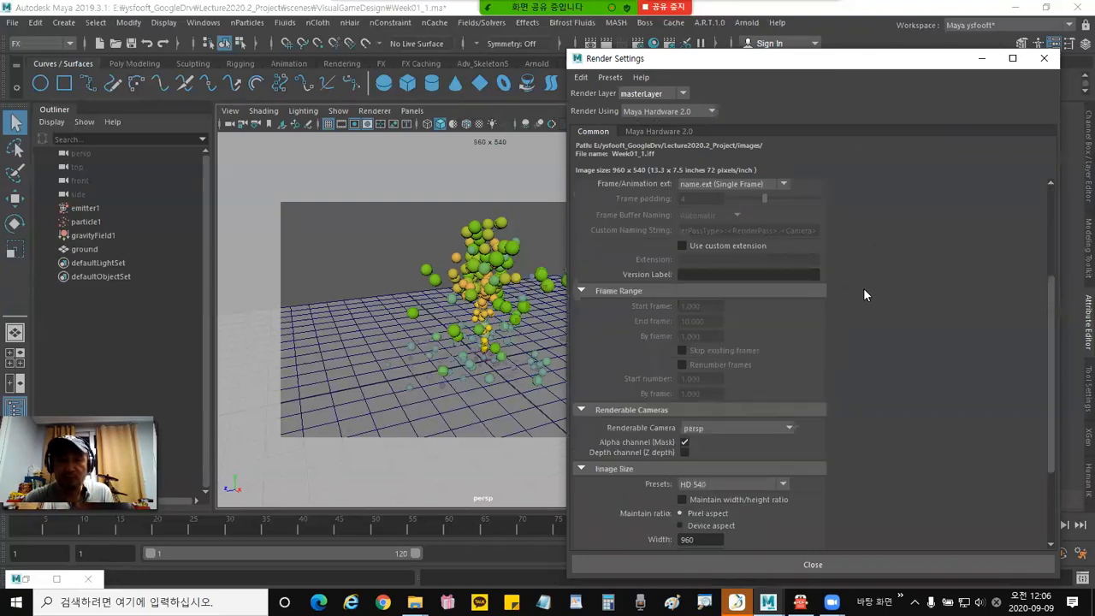
scroll(862, 295, "up", 1)
scroll(805, 277, "up", 1)
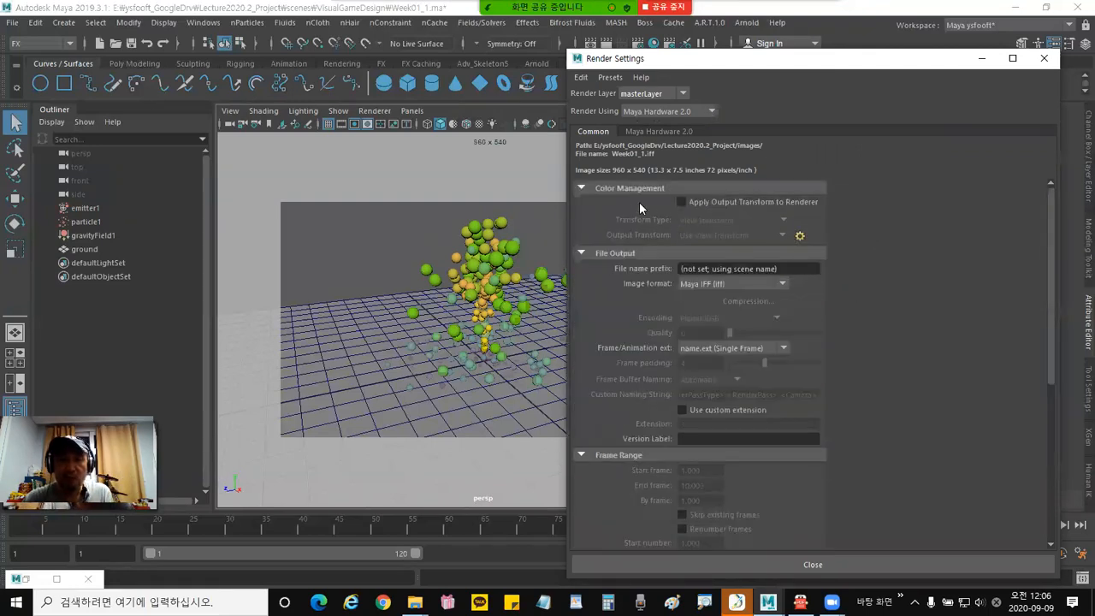
left_click(581, 189)
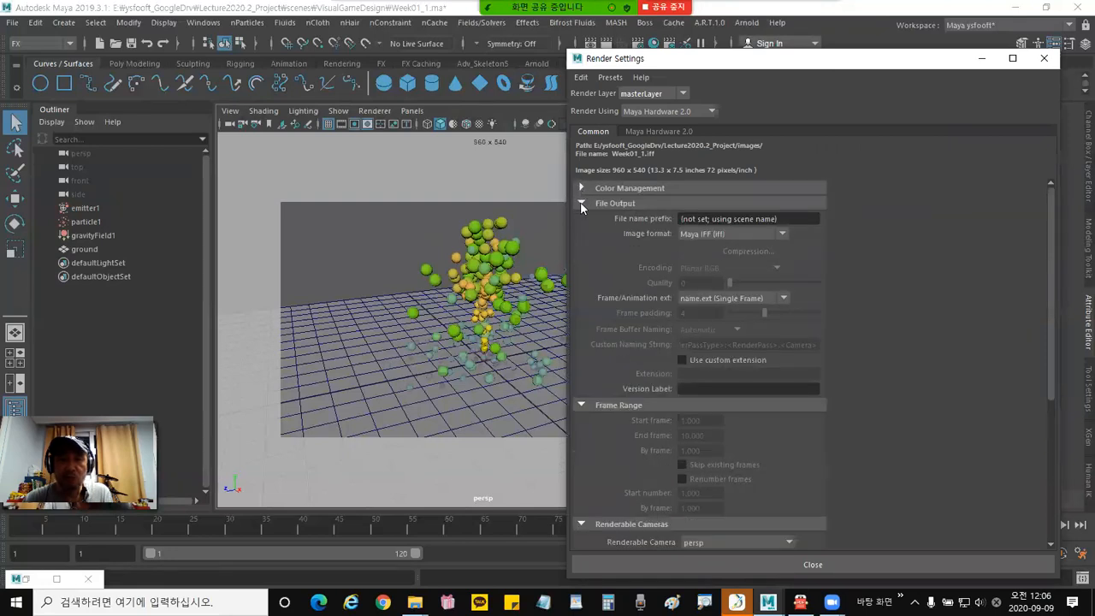
left_click(581, 203)
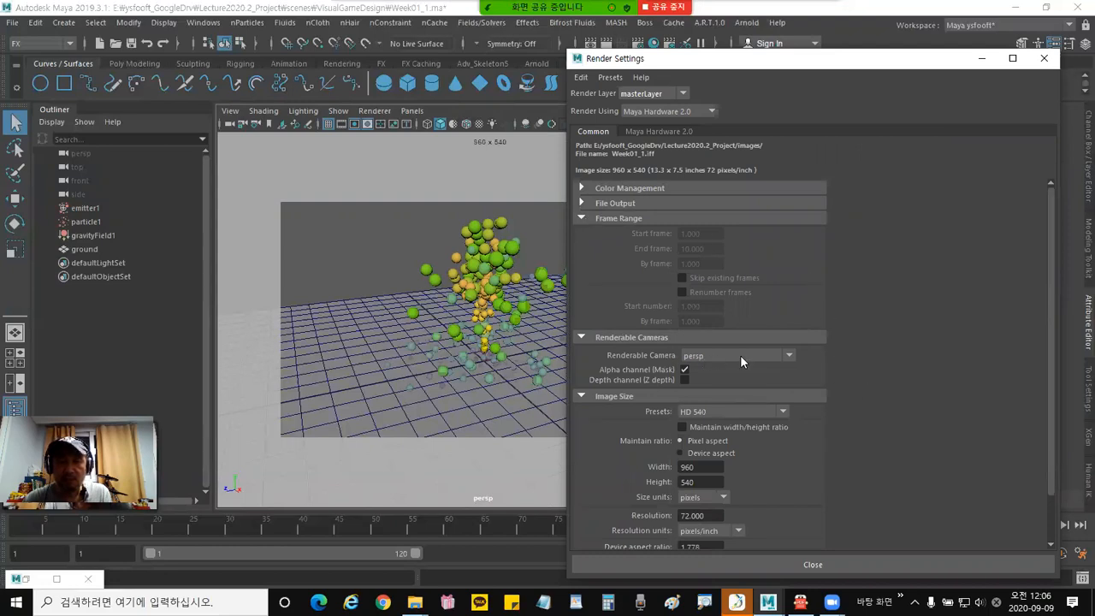
left_click(716, 413)
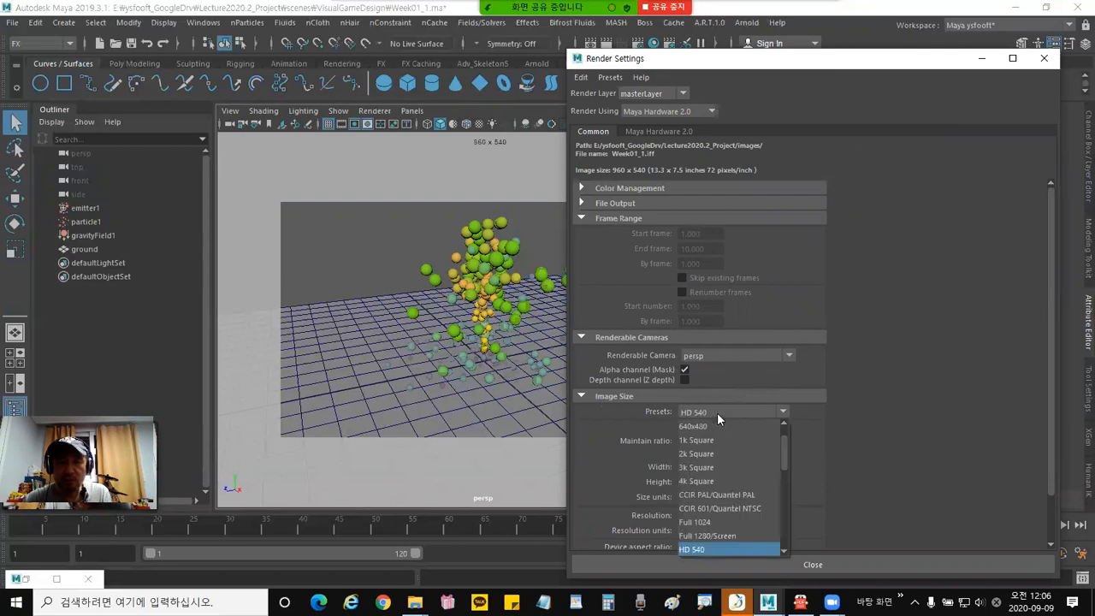
left_click_drag(784, 454, 784, 465)
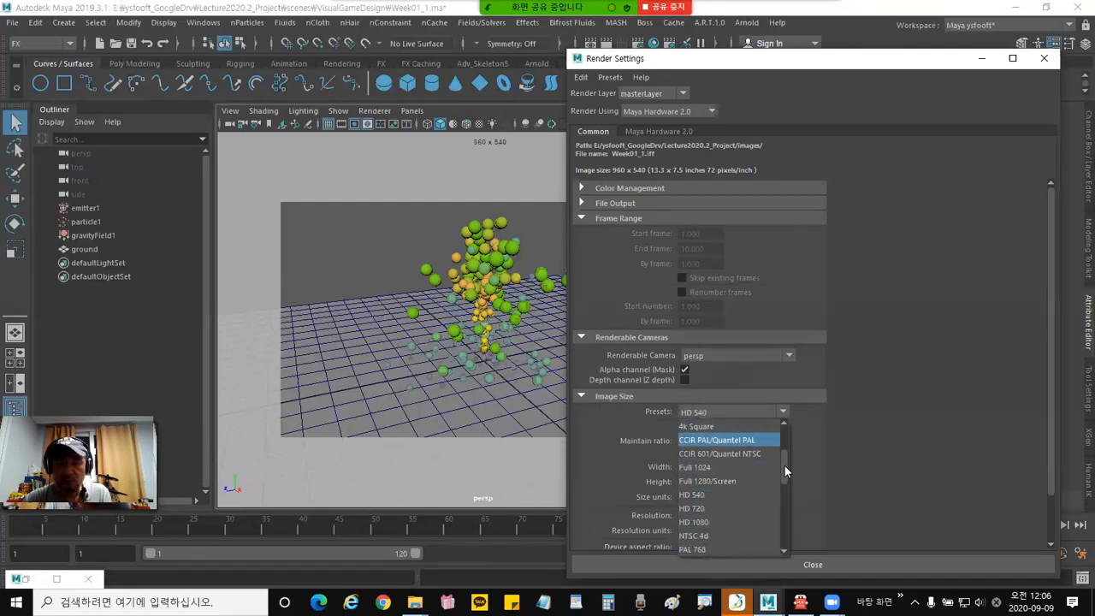
left_click(714, 508)
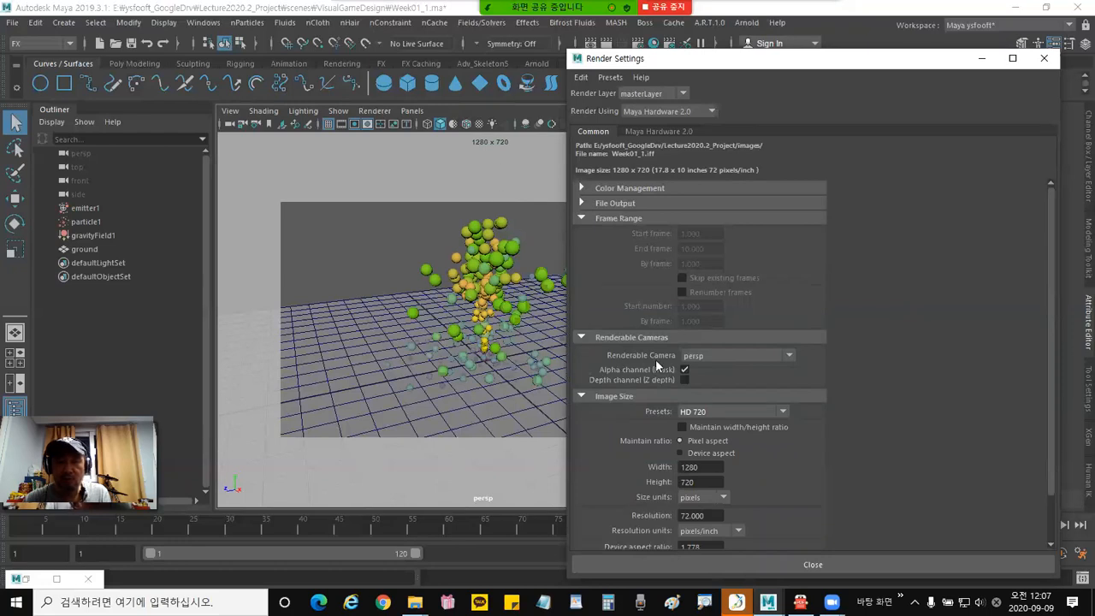
Choose persp as the renderable camera and close the Render Settings.
left_click(728, 359)
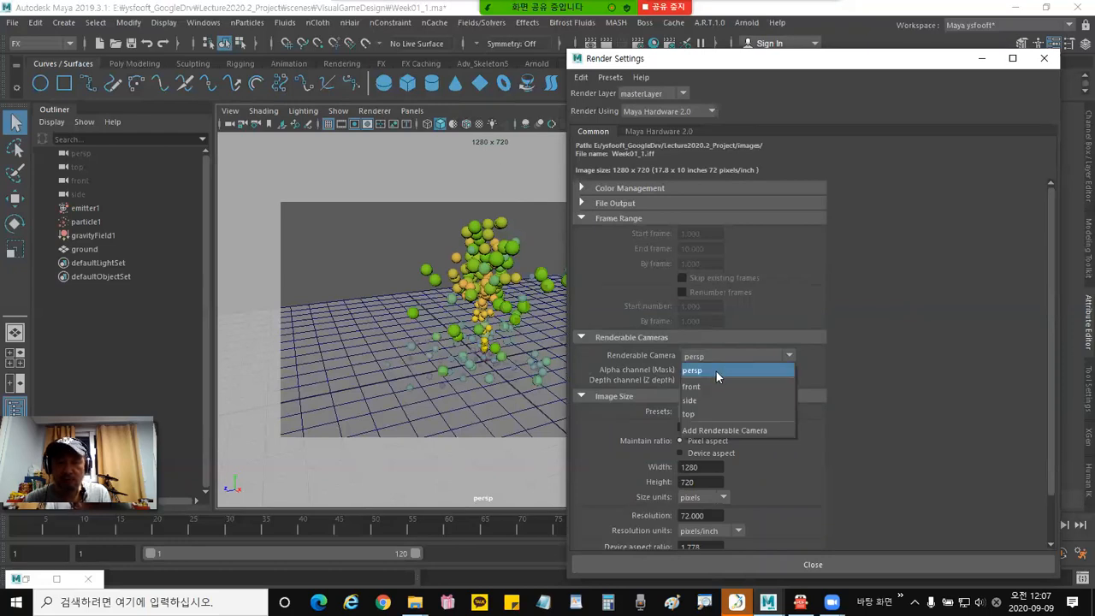
left_click(716, 371)
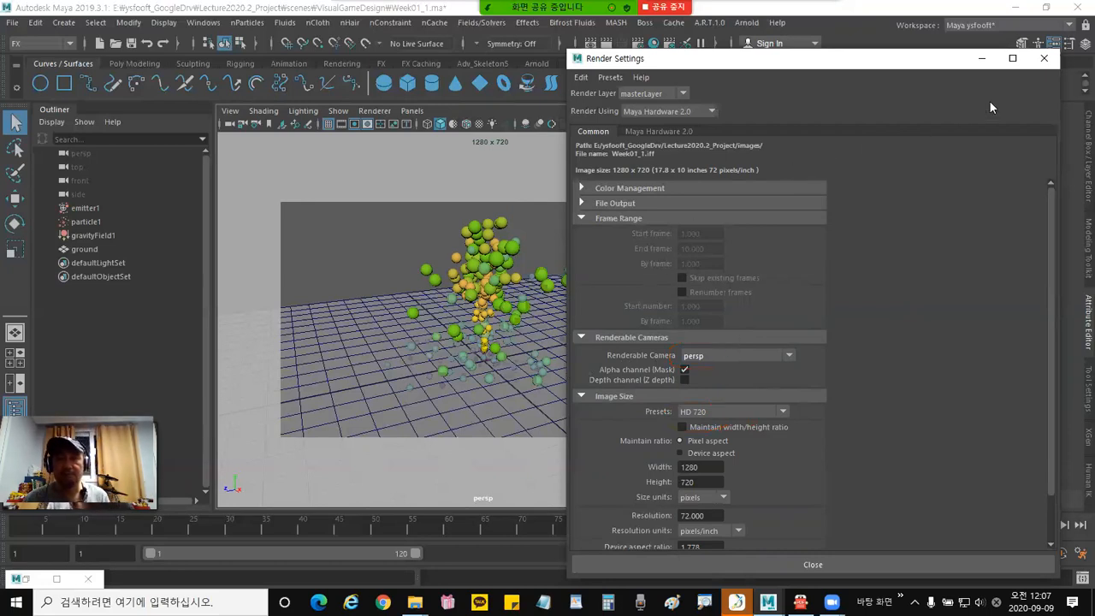
left_click(1045, 59)
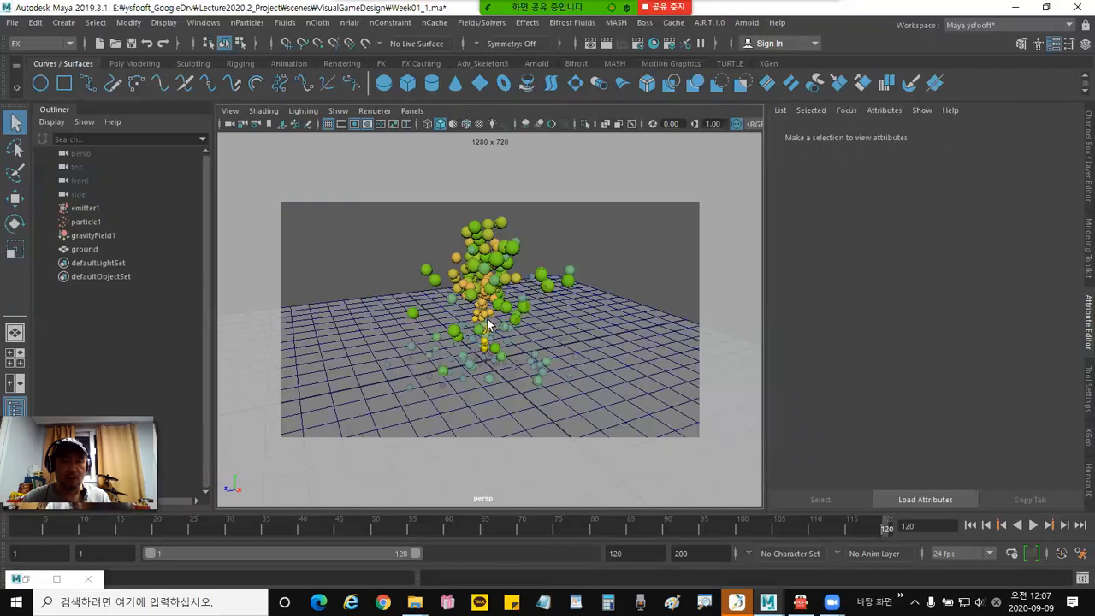
Adjust the camera framing of the particles within the resolution gate and play the simulation from the first frame.
scroll(489, 321, "up", 1)
left_click_drag(489, 322, 486, 342, "alt")
left_click(969, 525)
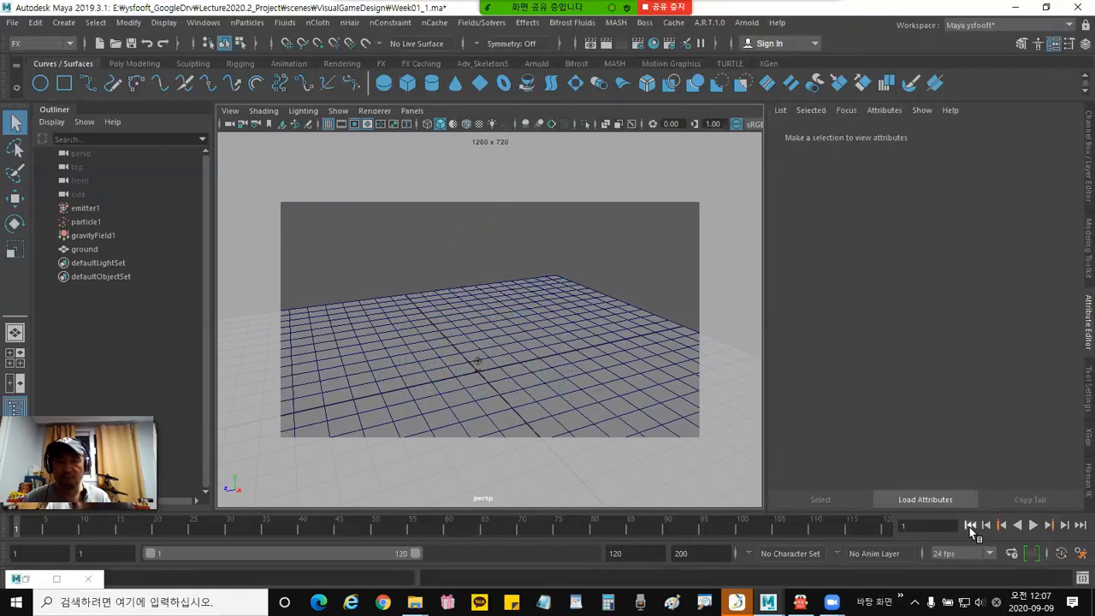
left_click(1038, 527)
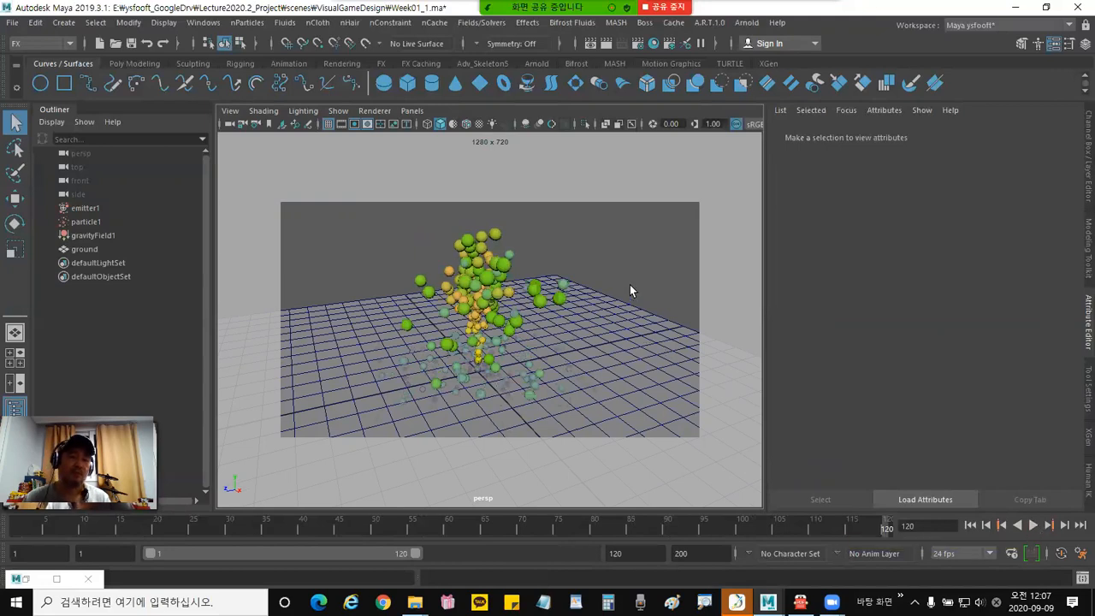
left_click(491, 273)
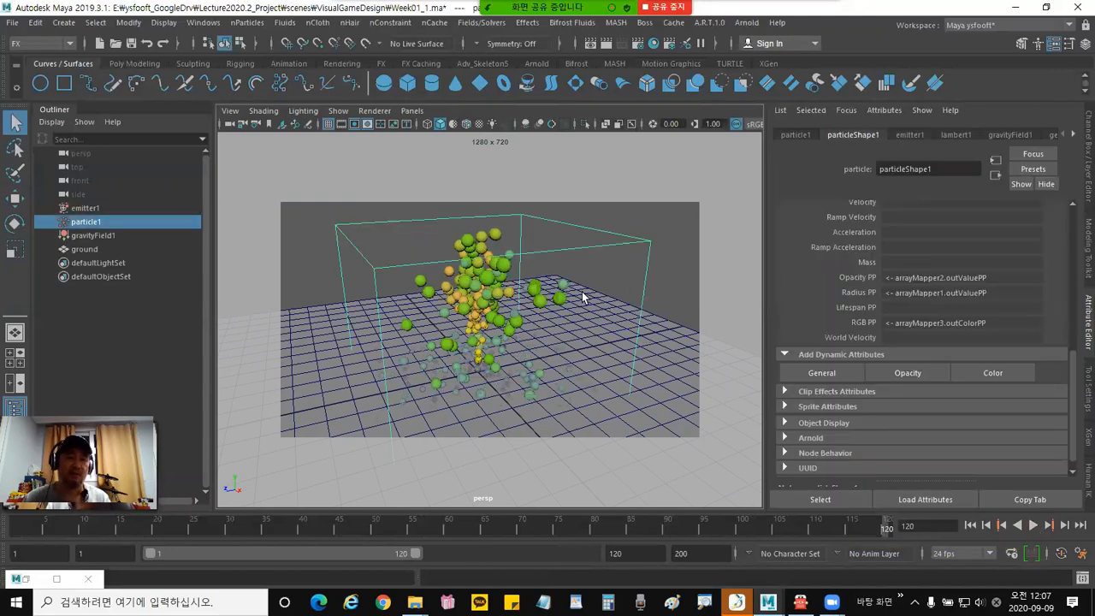
left_click(669, 250)
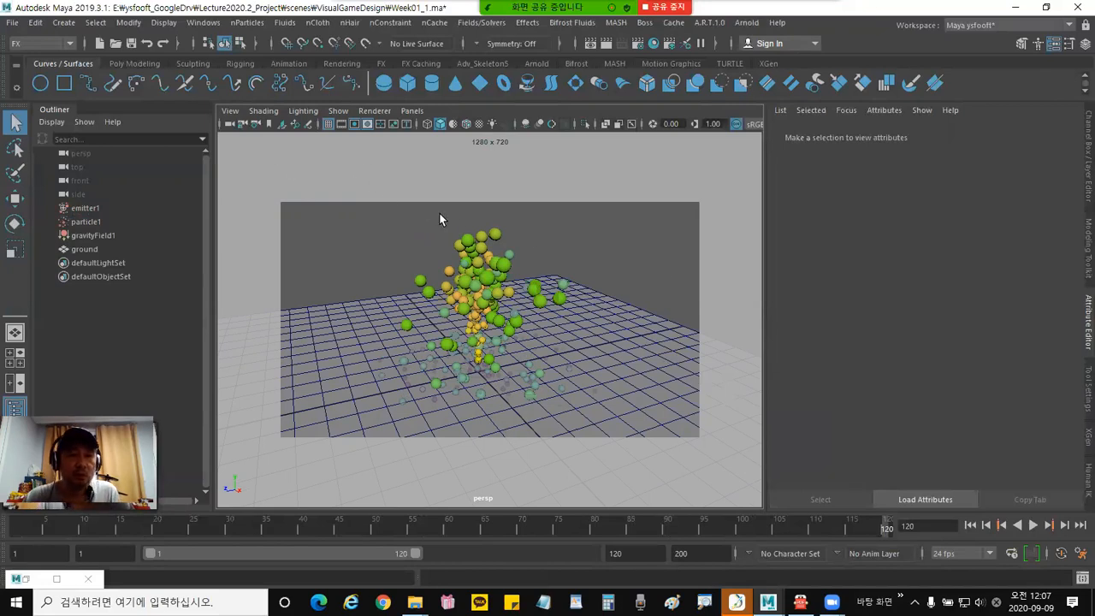
Open the Playblast options and choose the qt format with H.264 encoding, leaving the quality at 100.
left_click(195, 24)
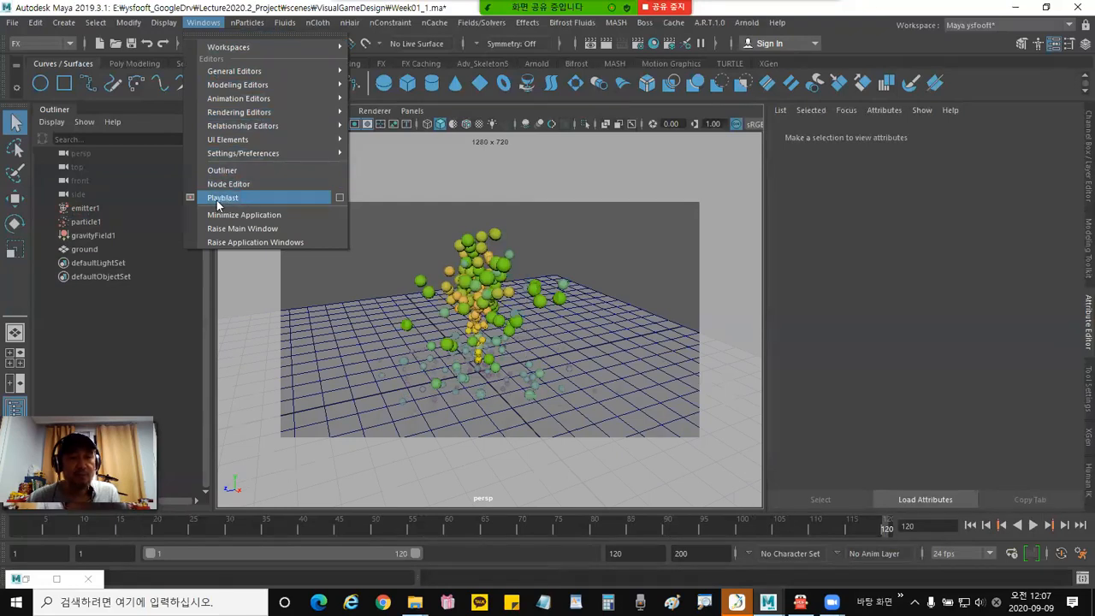
left_click(339, 199)
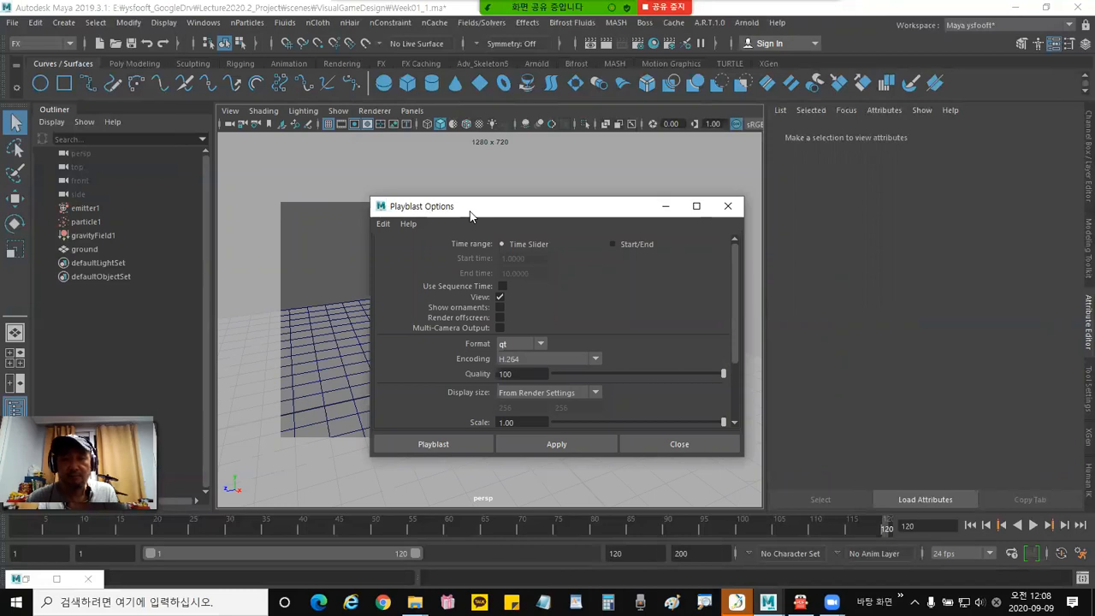
left_click_drag(470, 207, 820, 157)
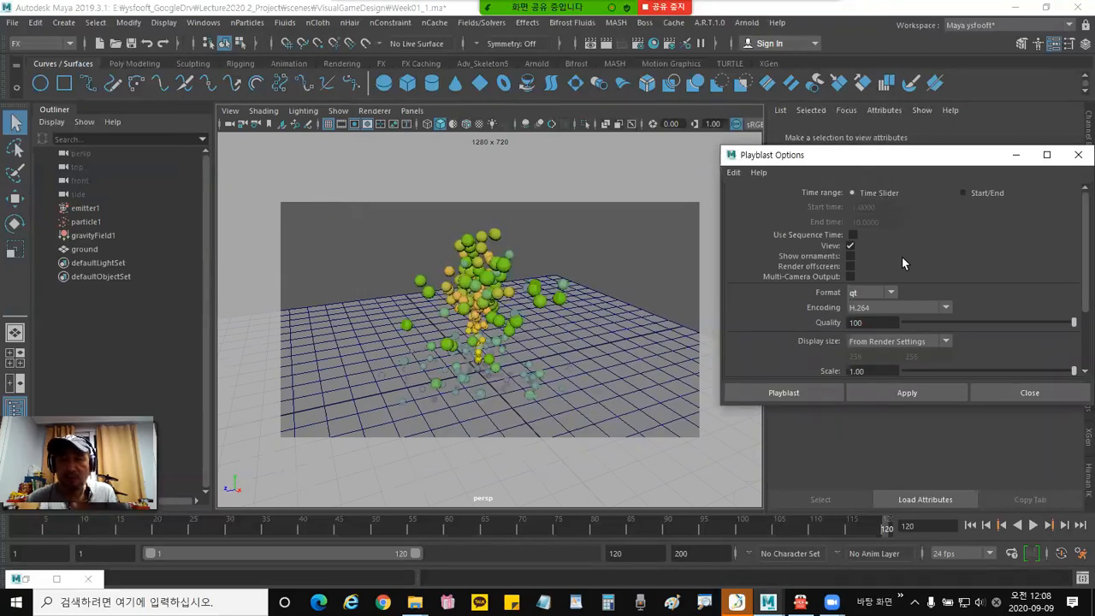
left_click_drag(1083, 233, 1082, 272)
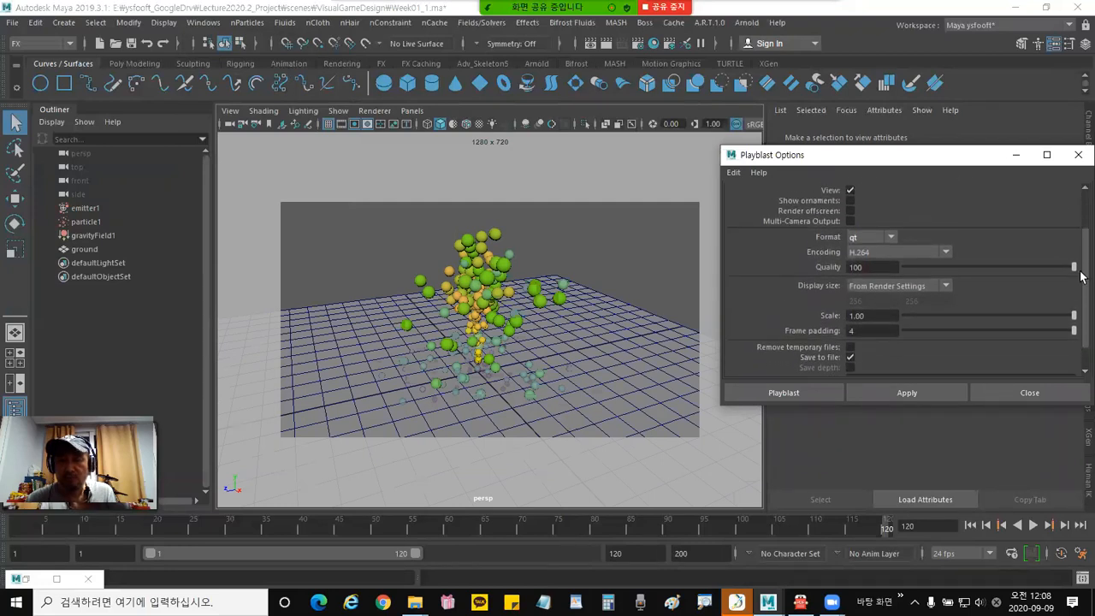
left_click(879, 240)
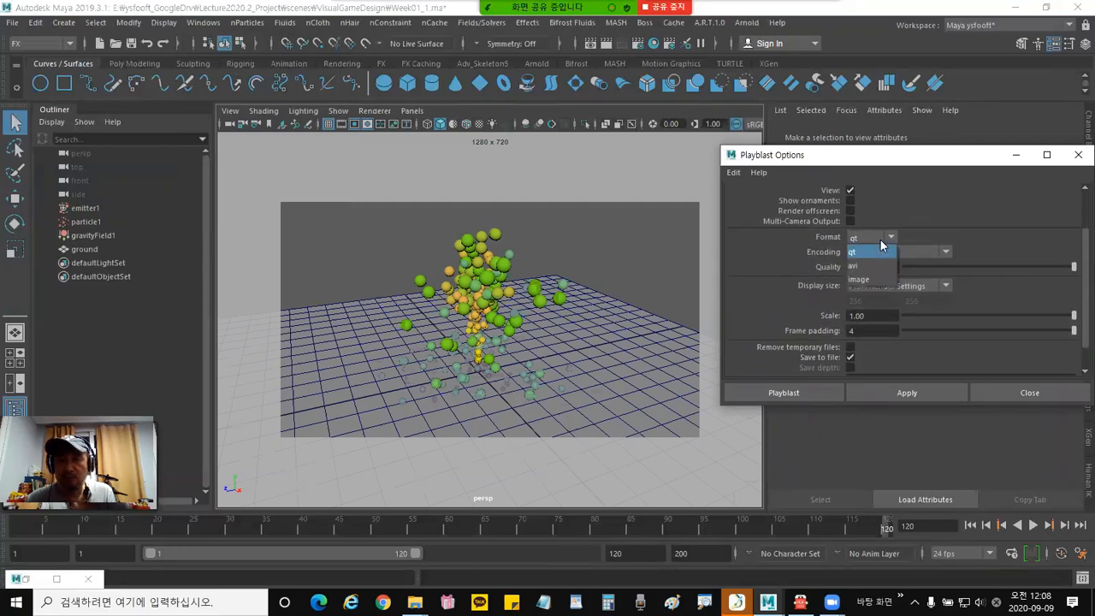
left_click(874, 251)
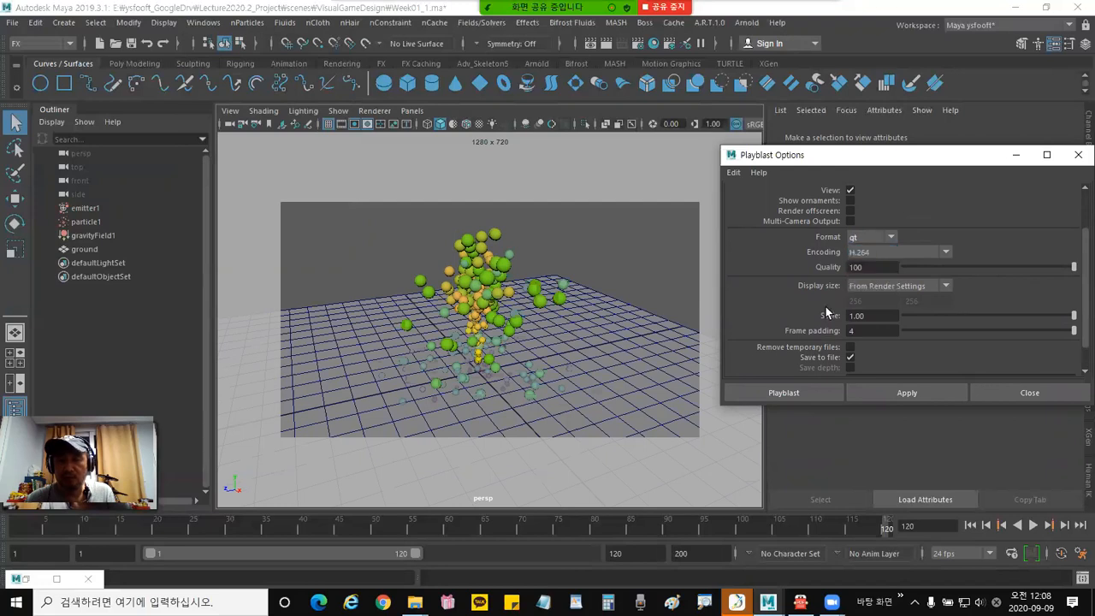
left_click(904, 253)
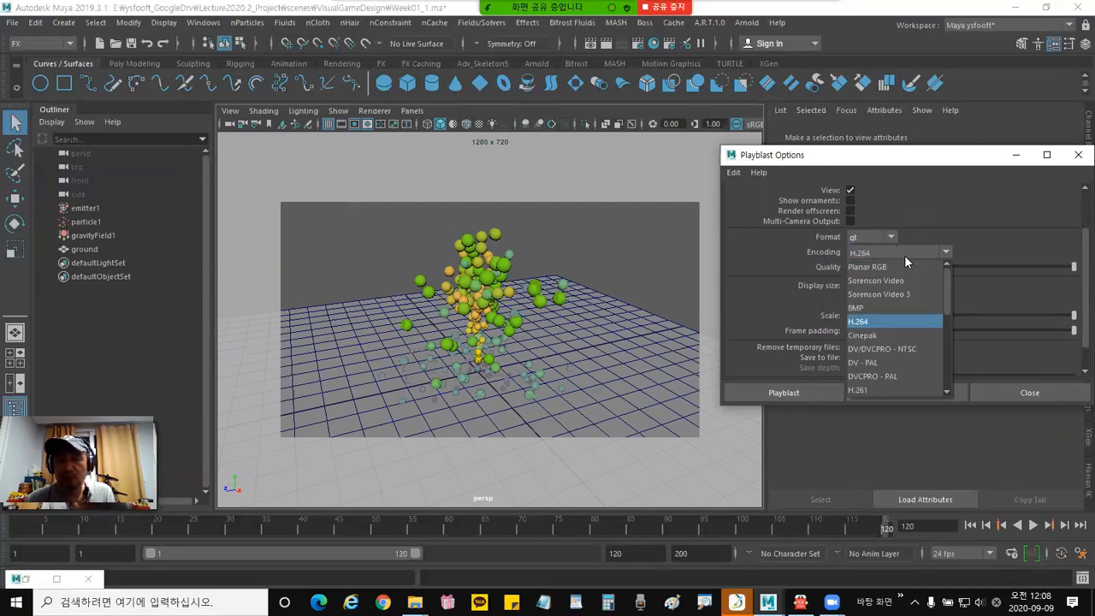
left_click(888, 320)
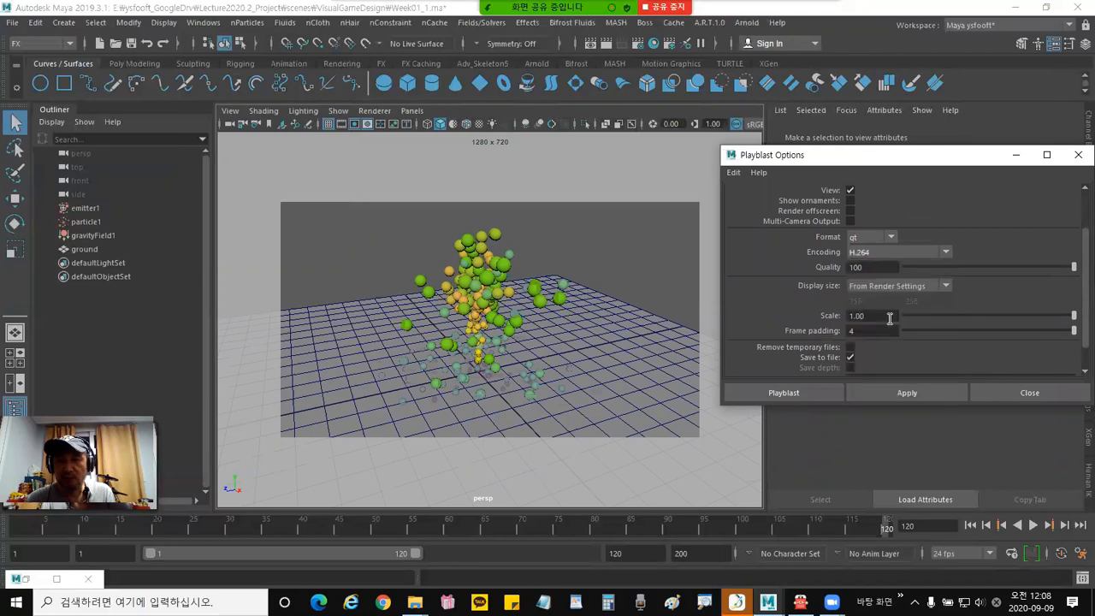
left_click(874, 269)
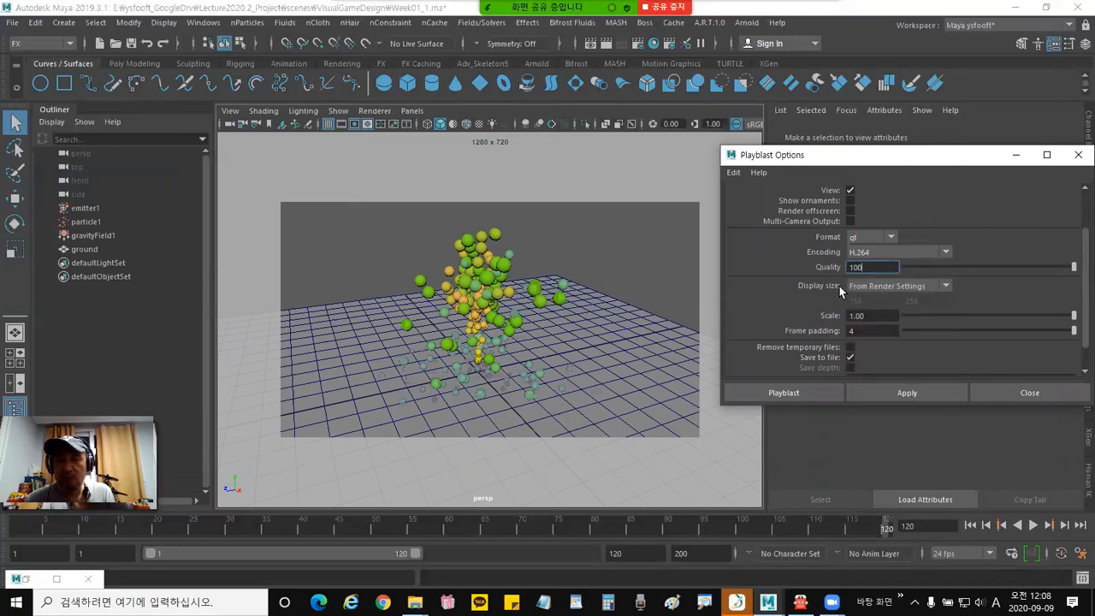
Set the playblast display size to From Render Settings, with scale 1.00 and frame padding 4.
left_click(923, 285)
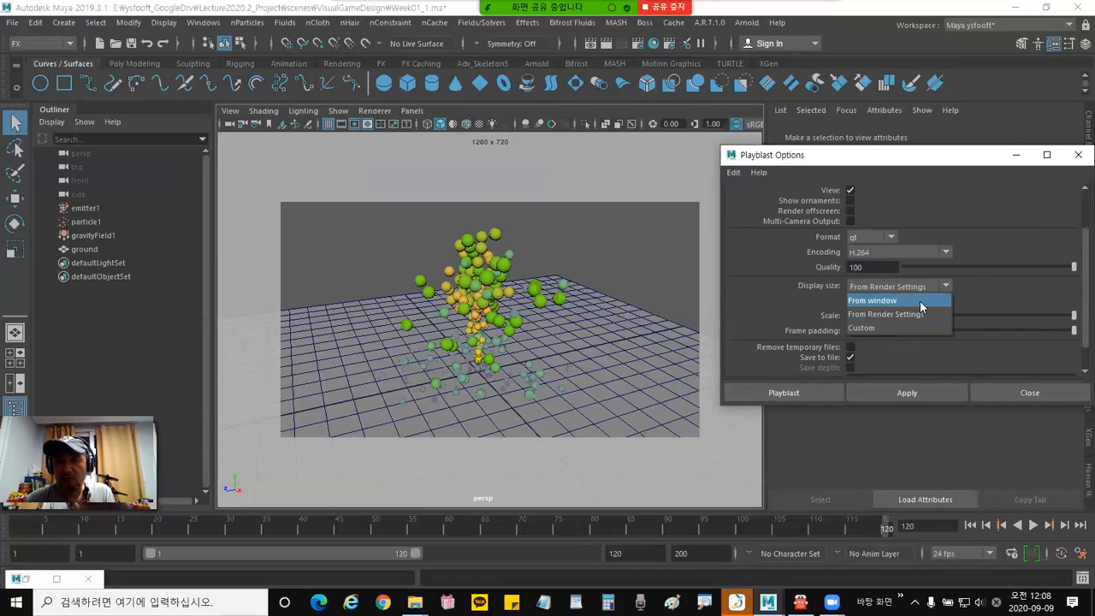
left_click(920, 302)
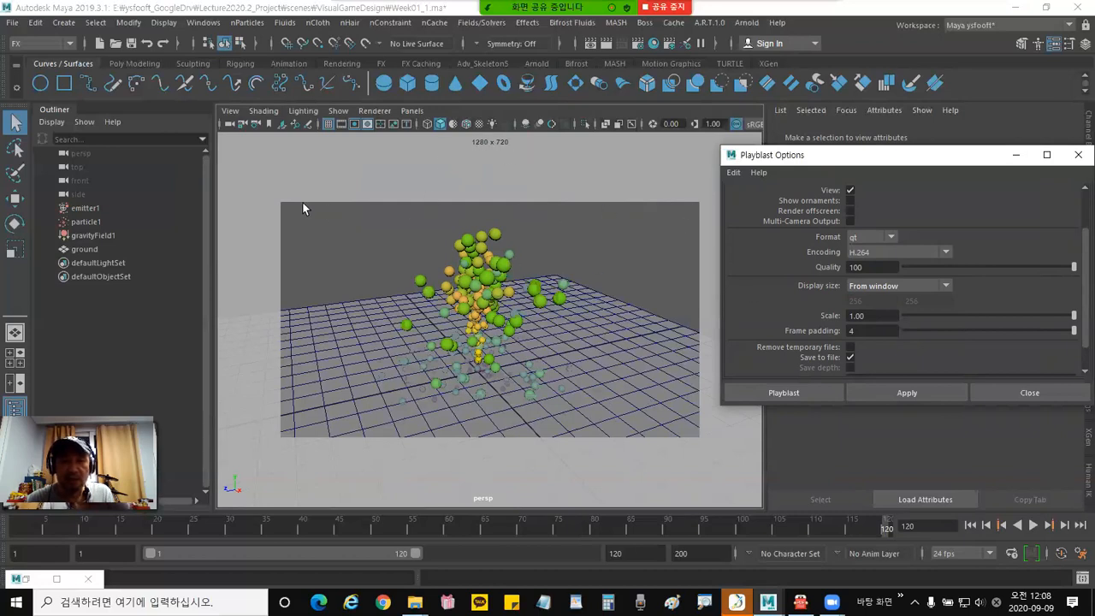
left_click(924, 287)
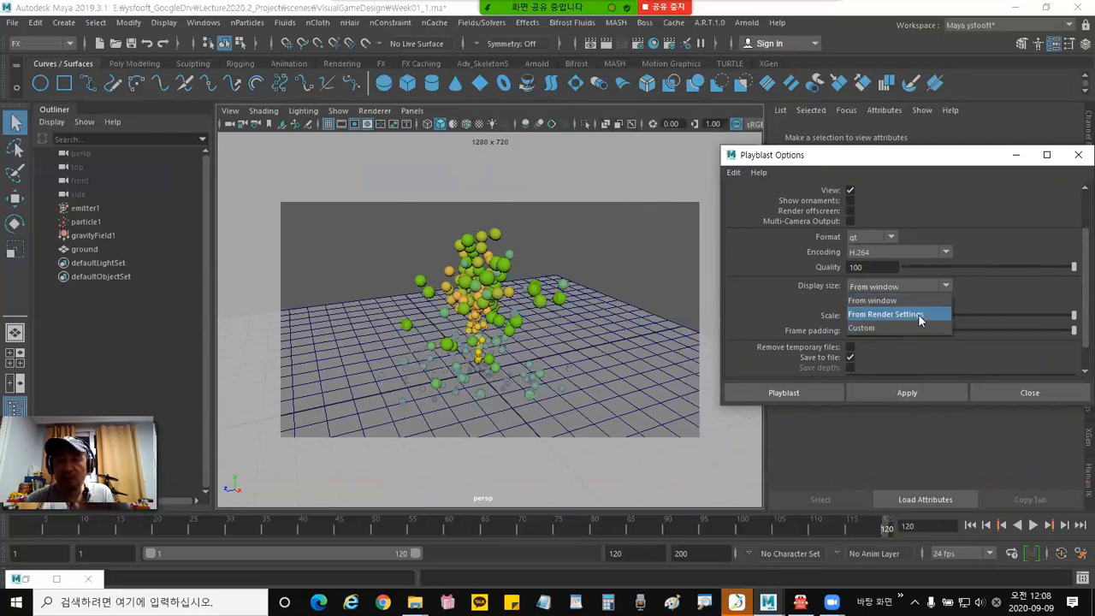
left_click(917, 314)
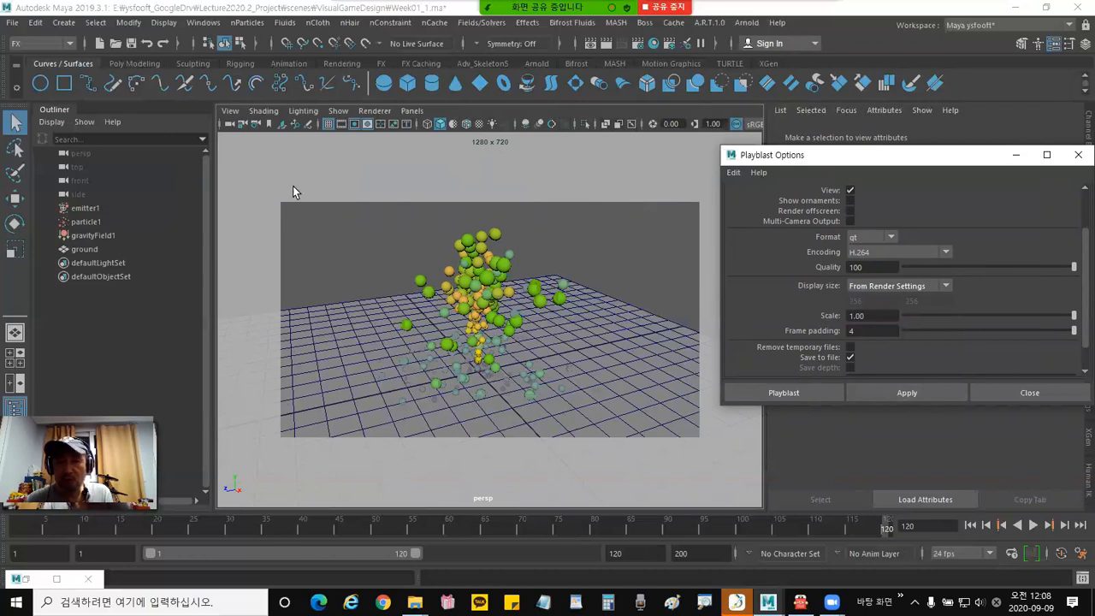
left_click(883, 316)
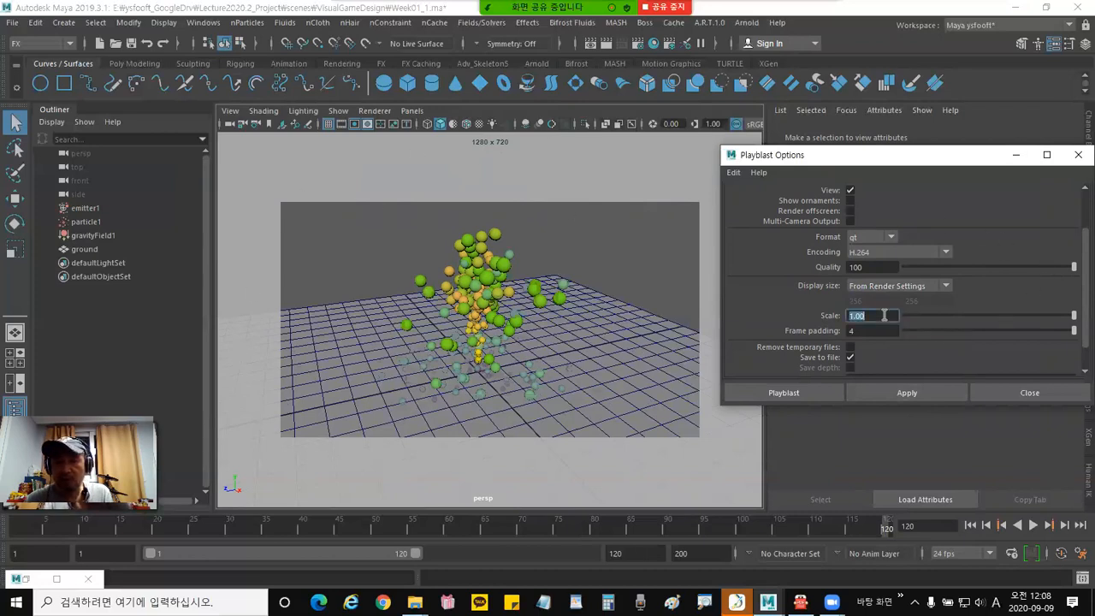
left_click(883, 330)
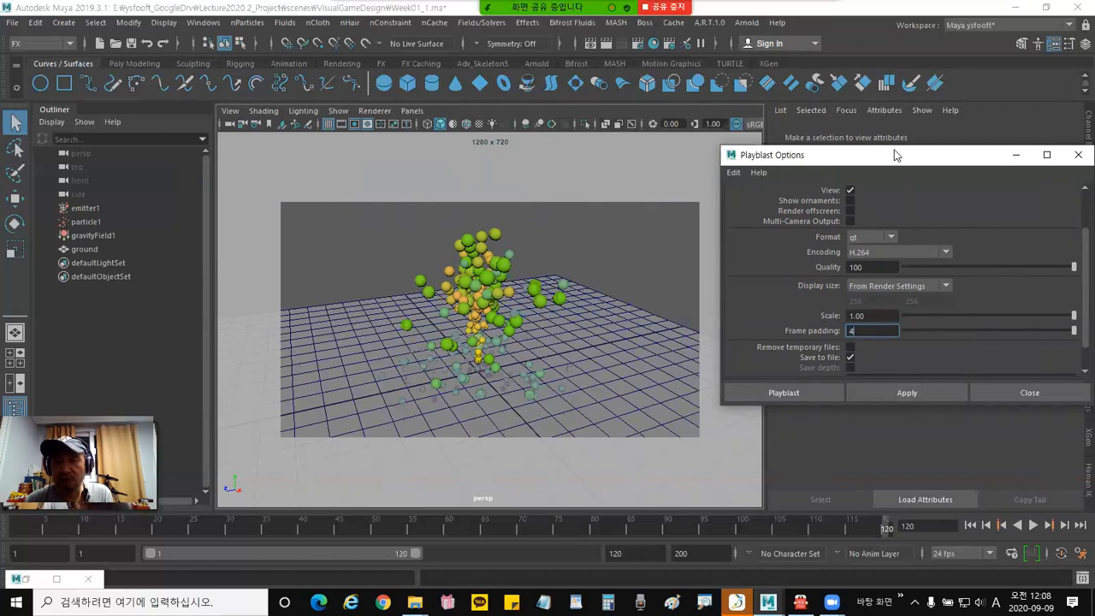
Set the playblast's movie file to Week01_work_playblast in the project's movies folder.
left_click_drag(900, 155, 866, 86)
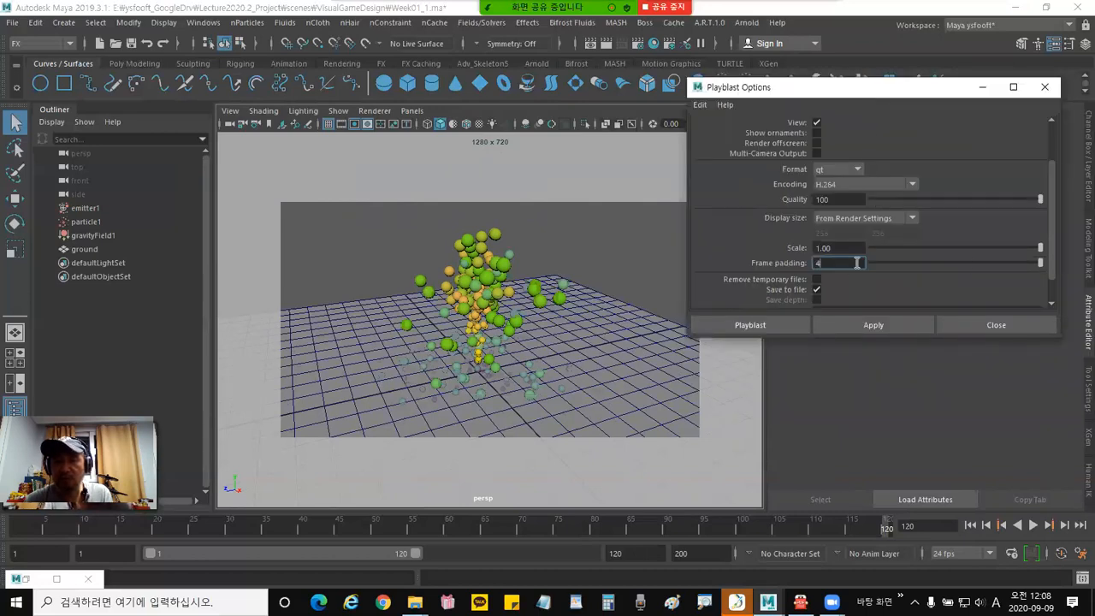
scroll(1053, 277, "down", 2)
scroll(1054, 276, "down", 1)
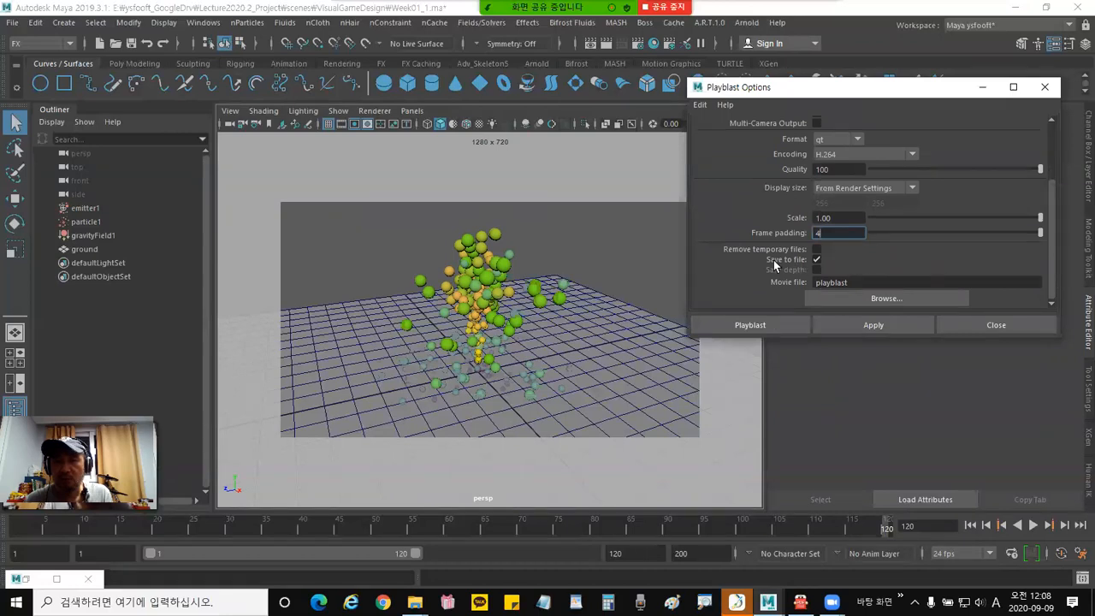
double_click(834, 282)
left_click(837, 282)
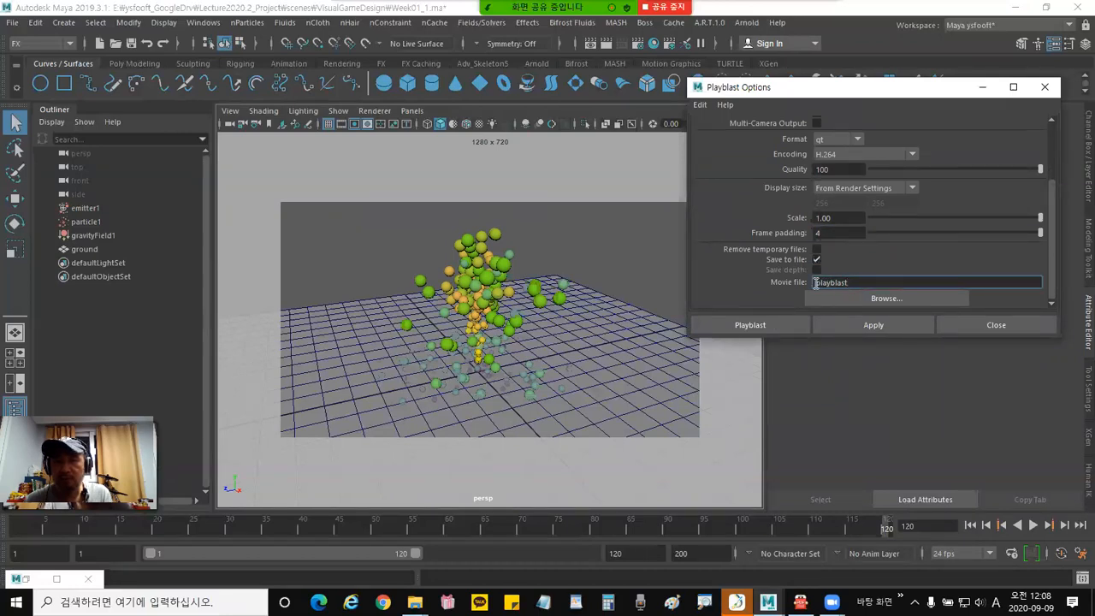
left_click(886, 299)
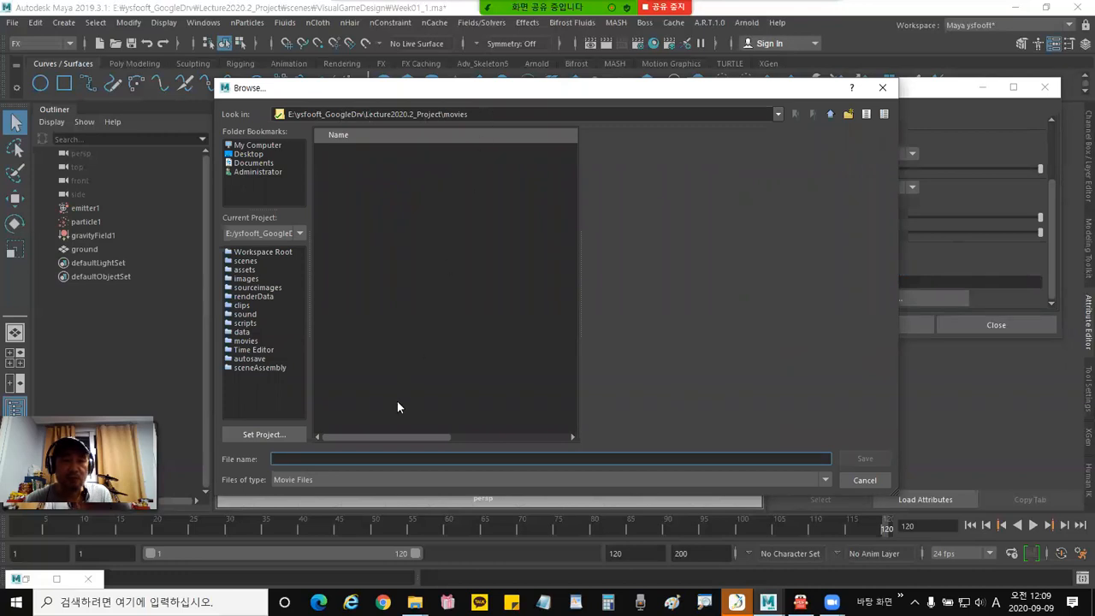
left_click_drag(501, 90, 710, 102)
left_click(513, 470)
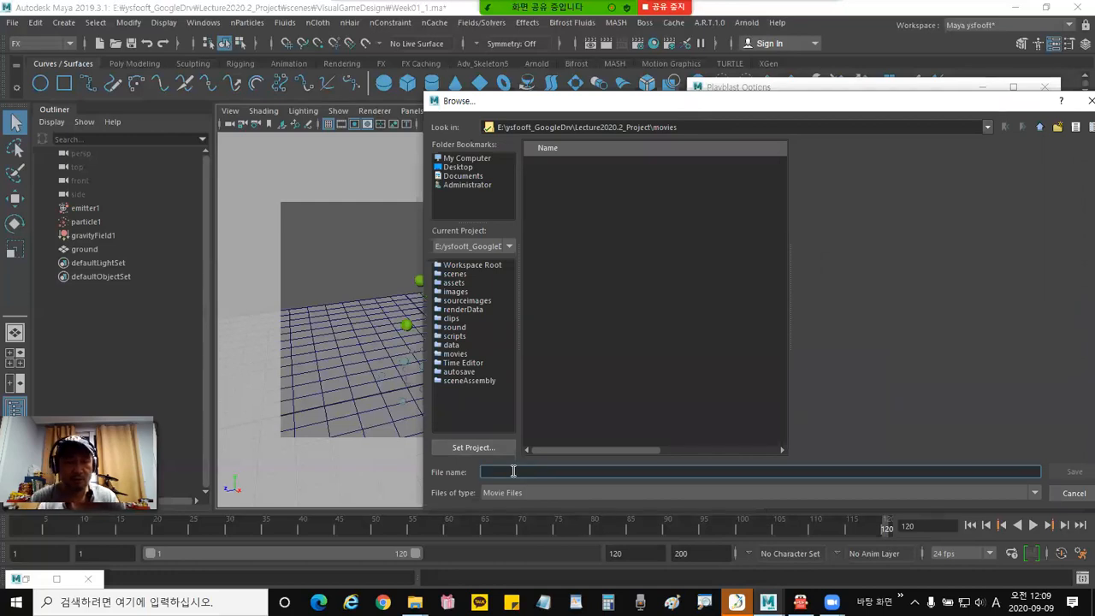
type("Week01")
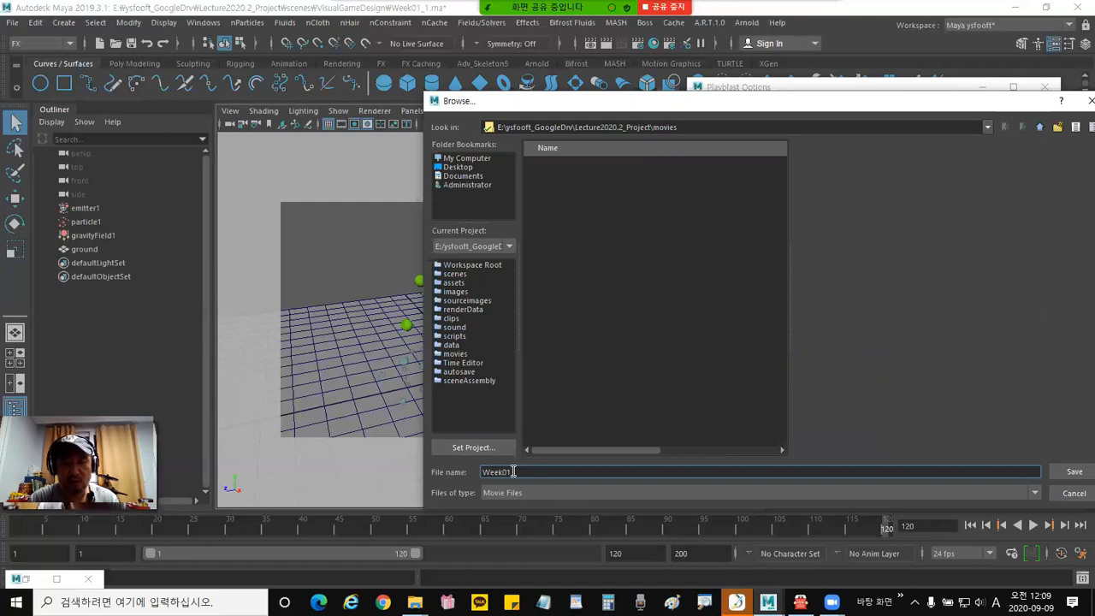
type("_work")
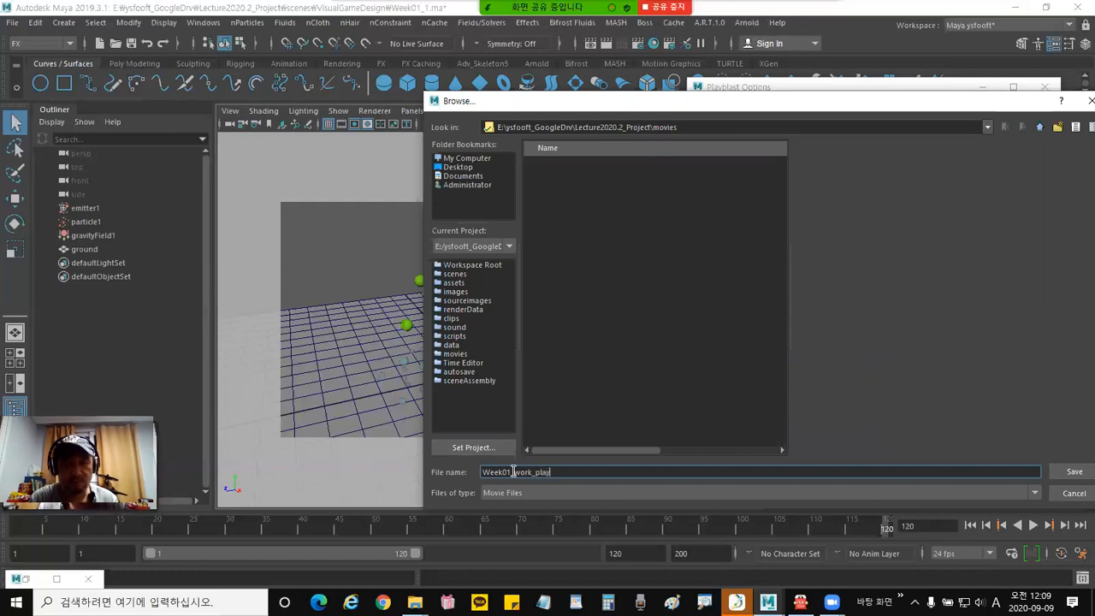
type("_playblast")
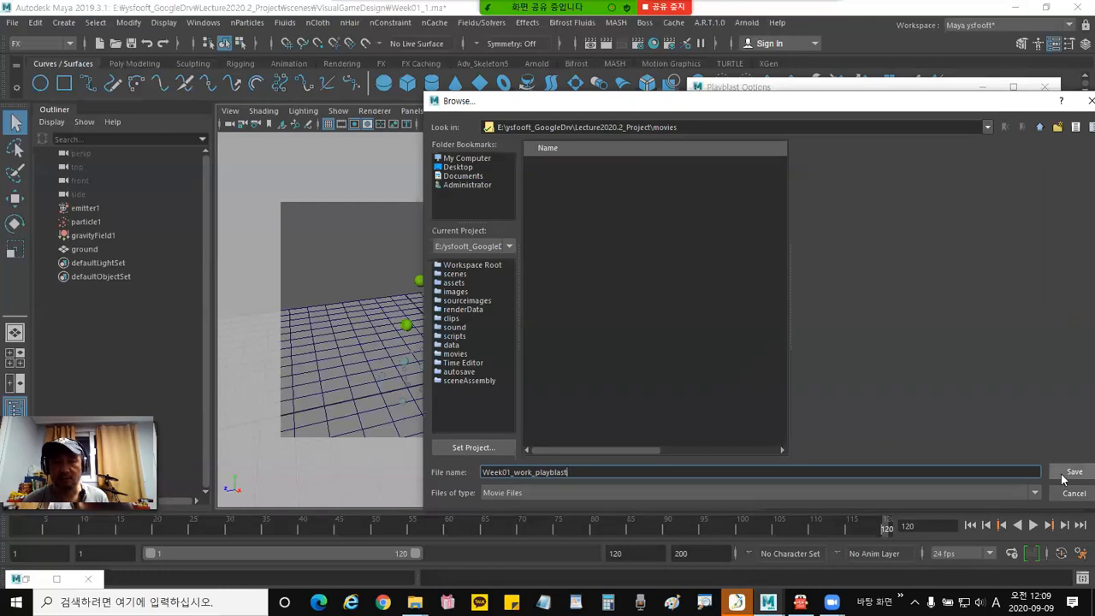
left_click(1074, 473)
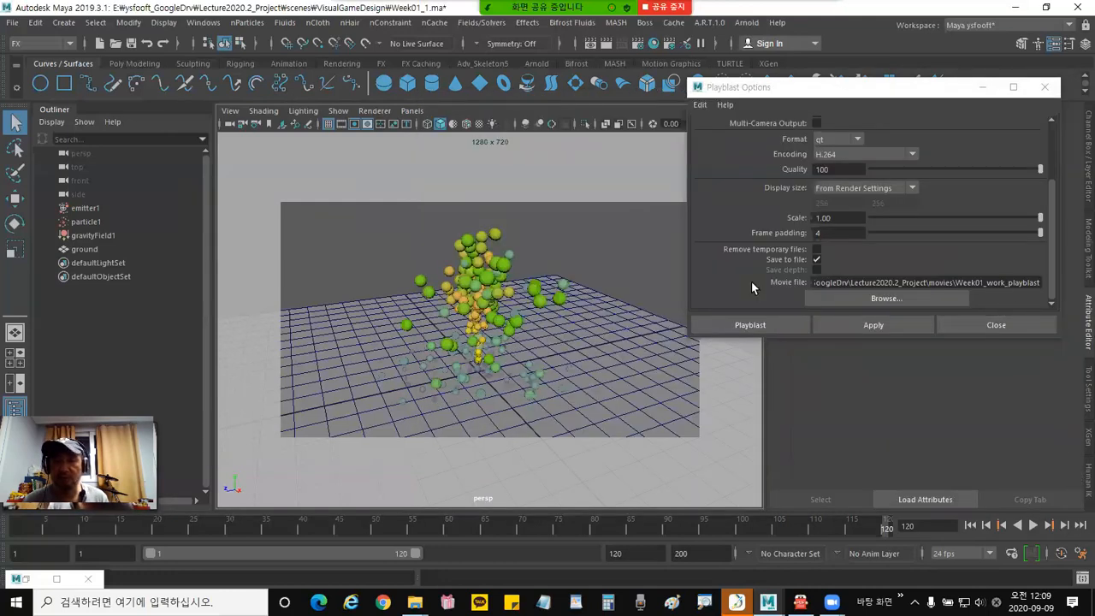
Generate the playblast movie, watch it in GOM Player, and close the player.
left_click(753, 325)
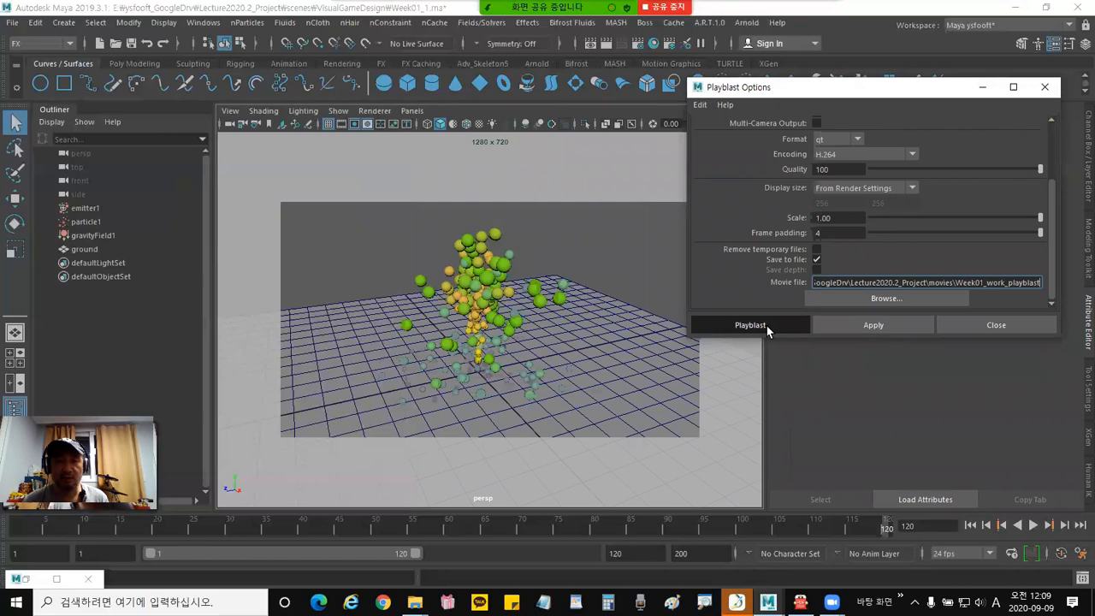
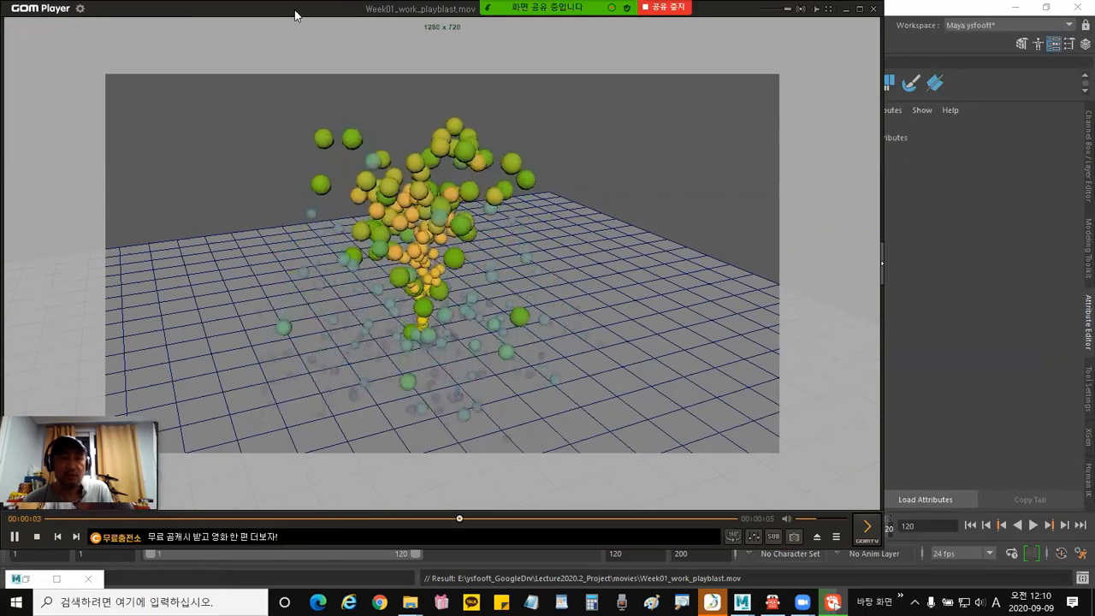
left_click_drag(295, 15, 216, 538)
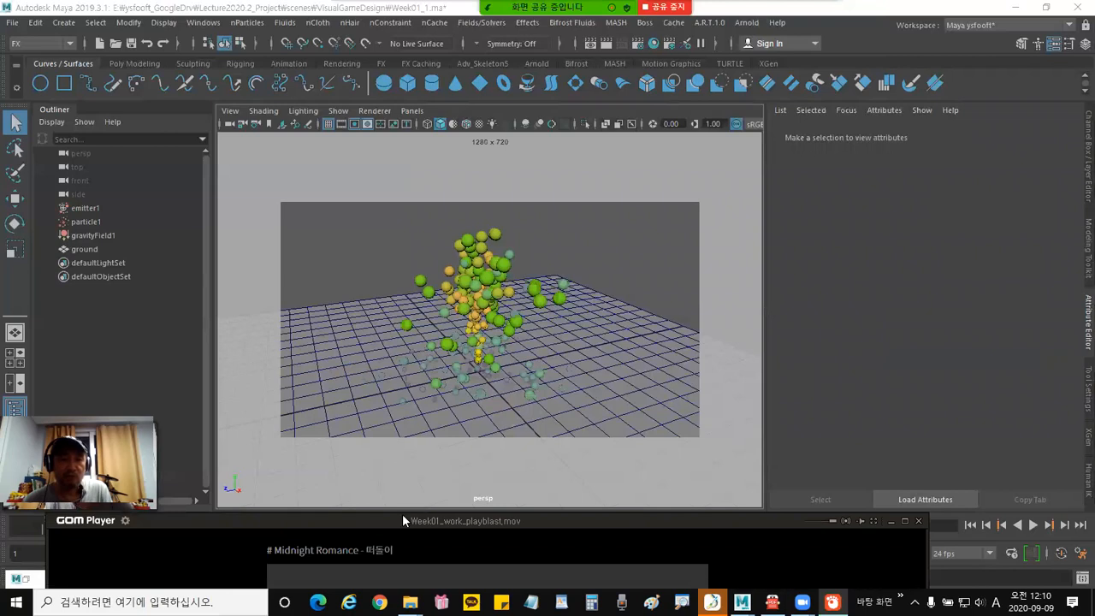
left_click_drag(402, 516, 462, 129)
left_click(987, 126)
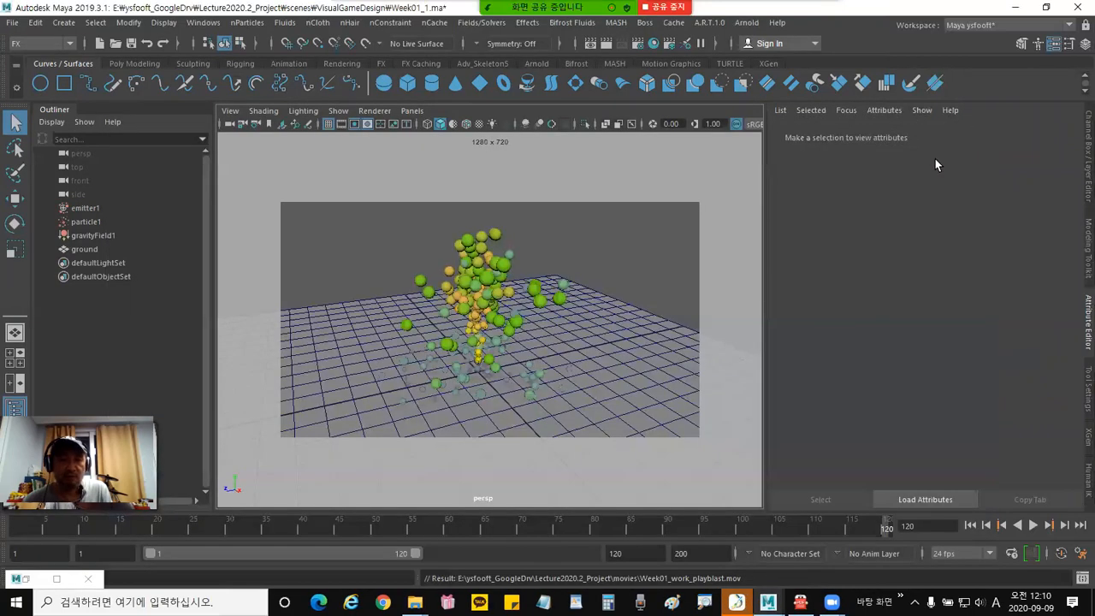
Switch to File Explorer and open Lecture2020.2_Project inside the Google Drive folder on the work (E:) drive.
mouse_move(414, 602)
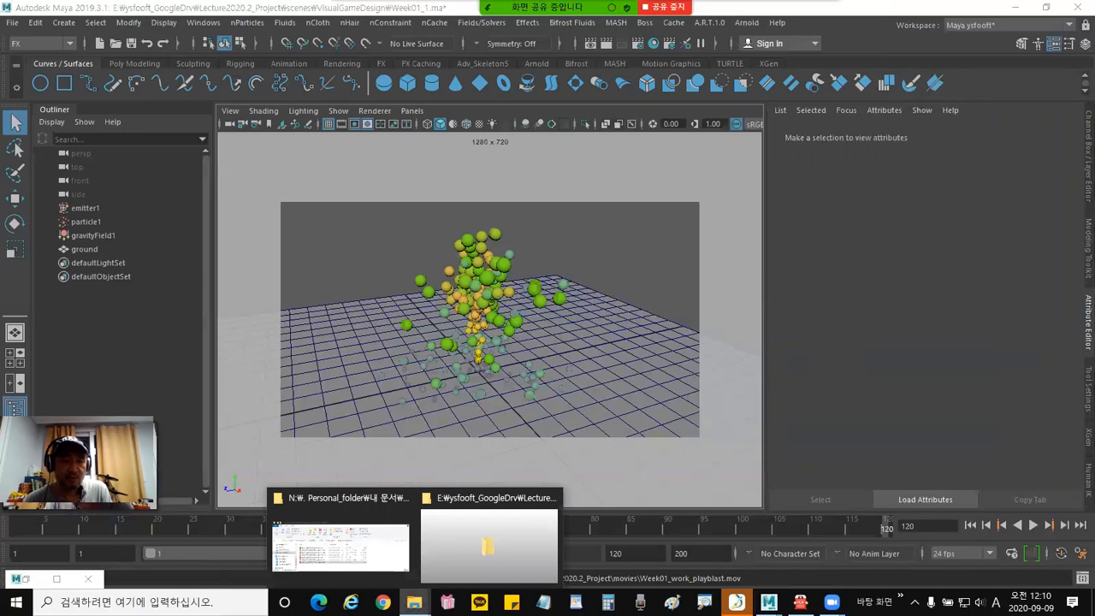
left_click(357, 556)
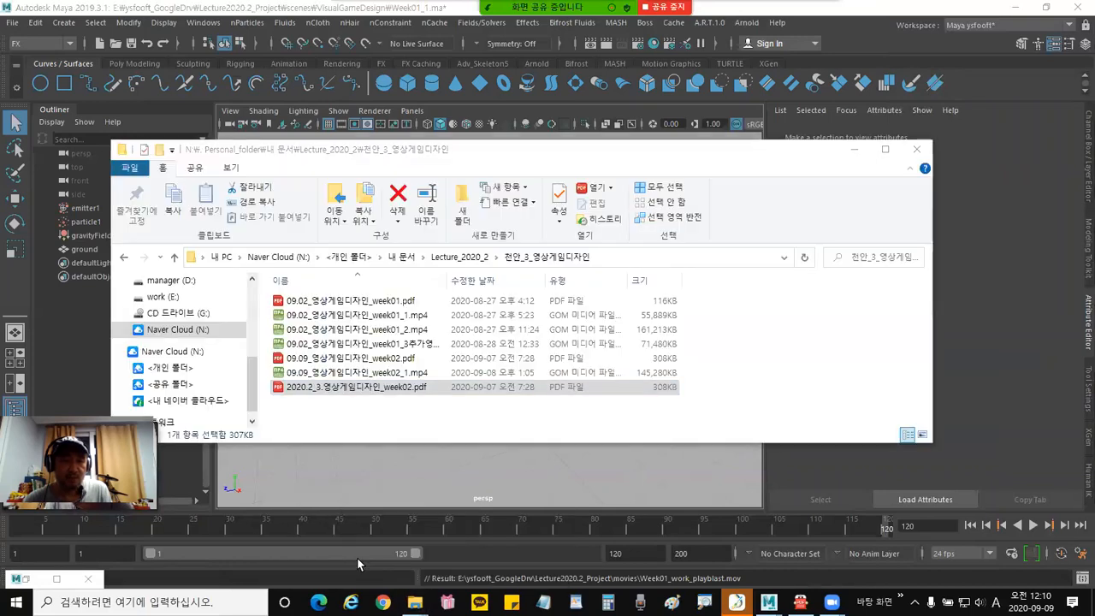
left_click(333, 415)
left_click_drag(252, 384, 253, 370)
left_click(163, 346)
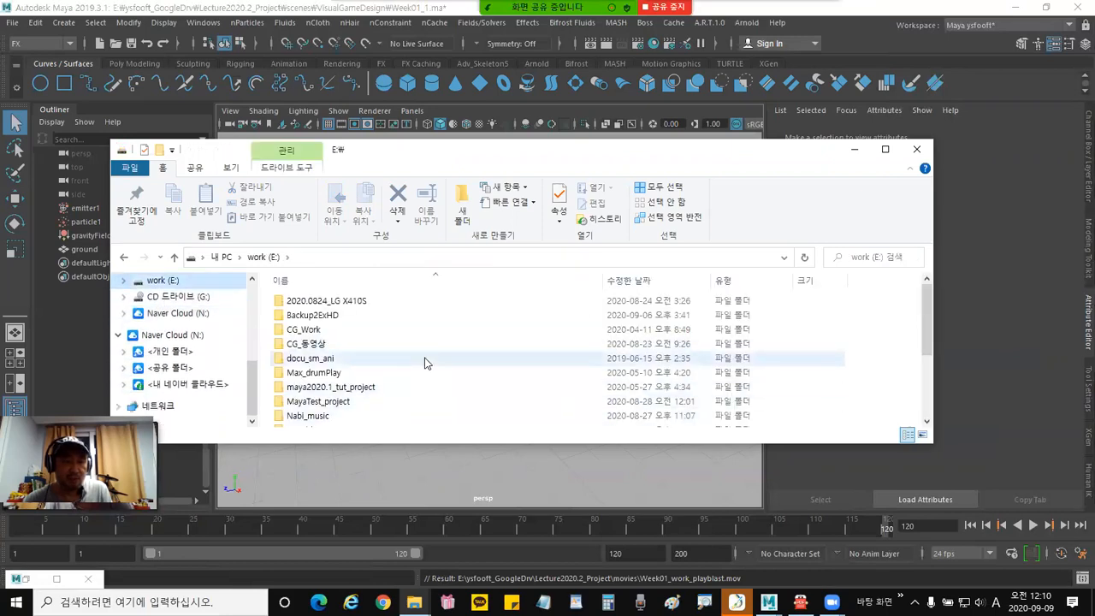
left_click_drag(928, 350, 928, 413)
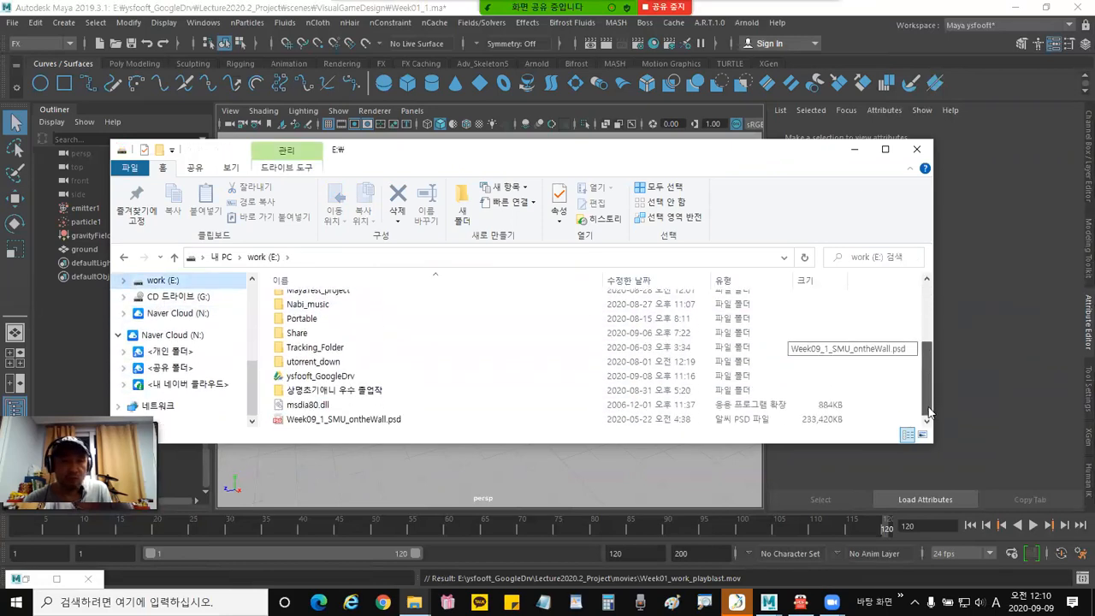
left_click(334, 380)
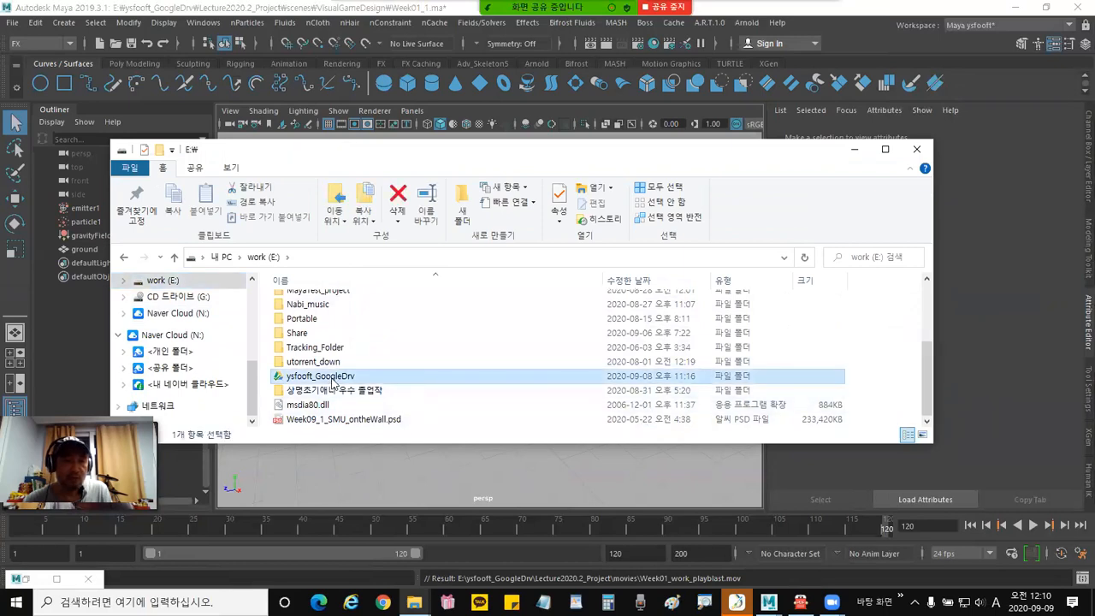
double_click(333, 382)
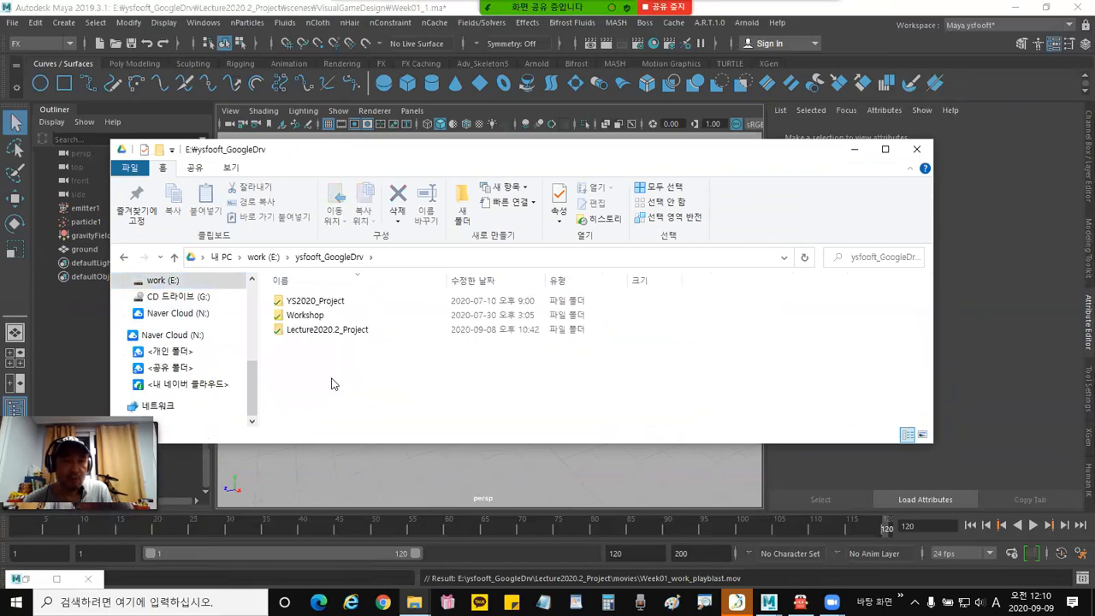
left_click(314, 334)
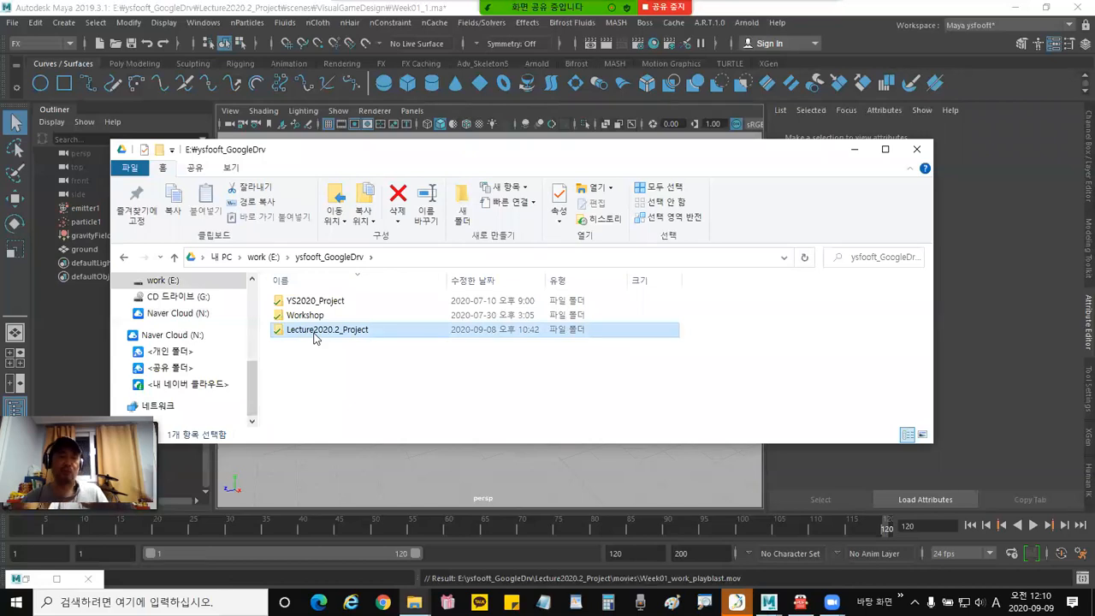
mouse_move(314, 339)
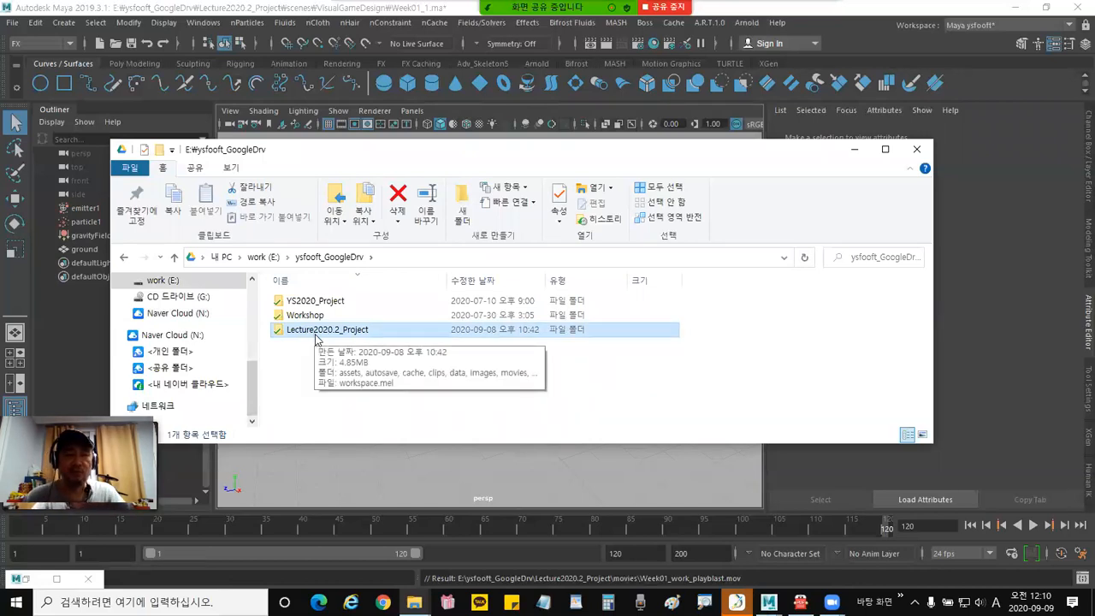
double_click(336, 332)
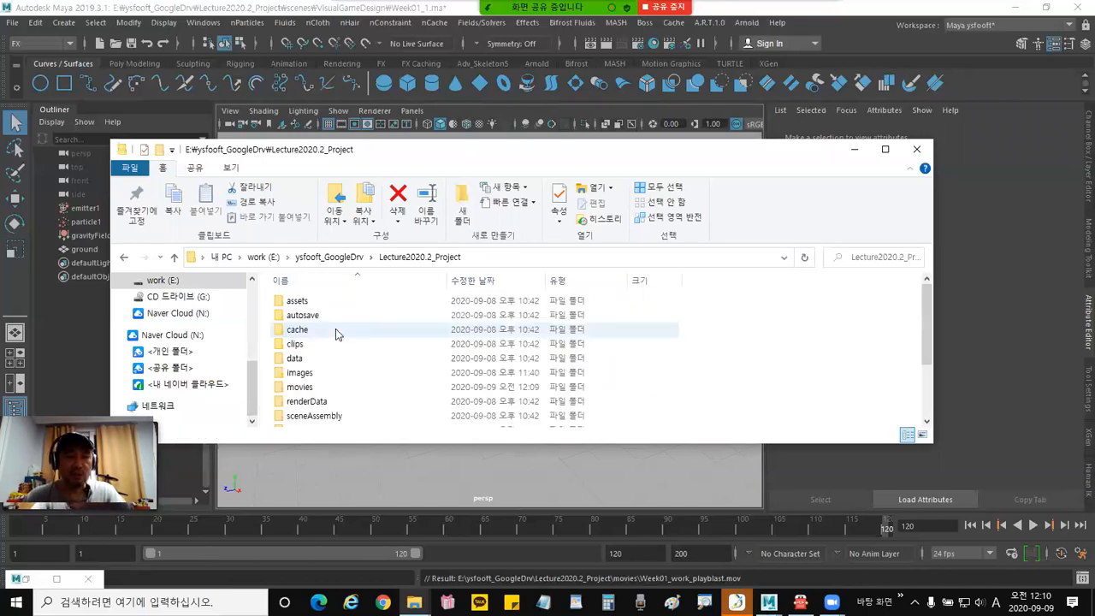
Open the VisualGameDesign folder inside scenes to check the saved Week01_1.ma scene file.
scroll(334, 373, "down", 1)
double_click(322, 394)
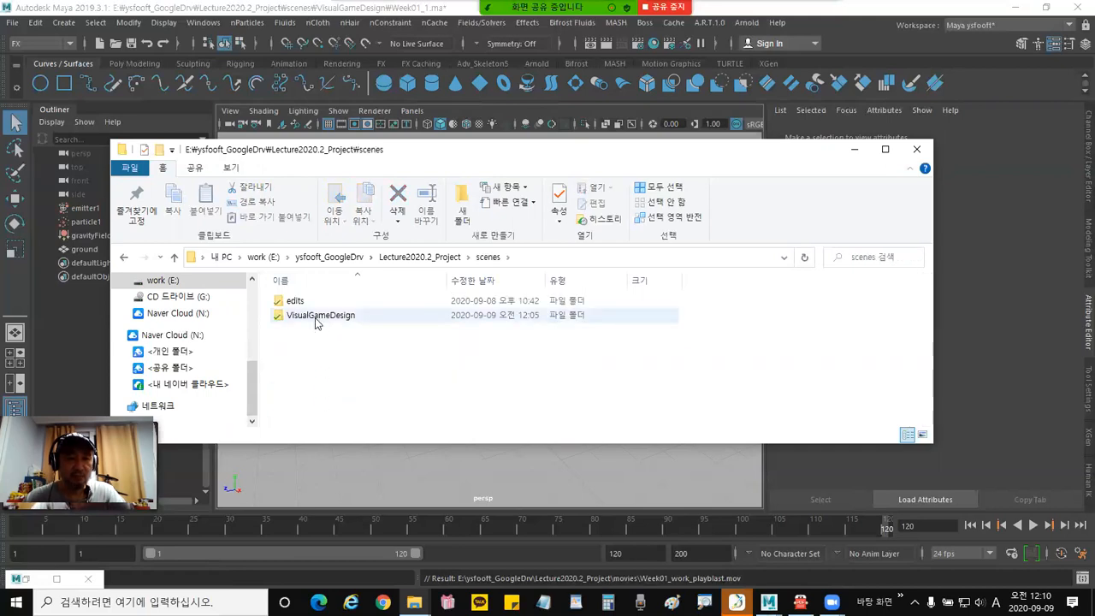
double_click(314, 316)
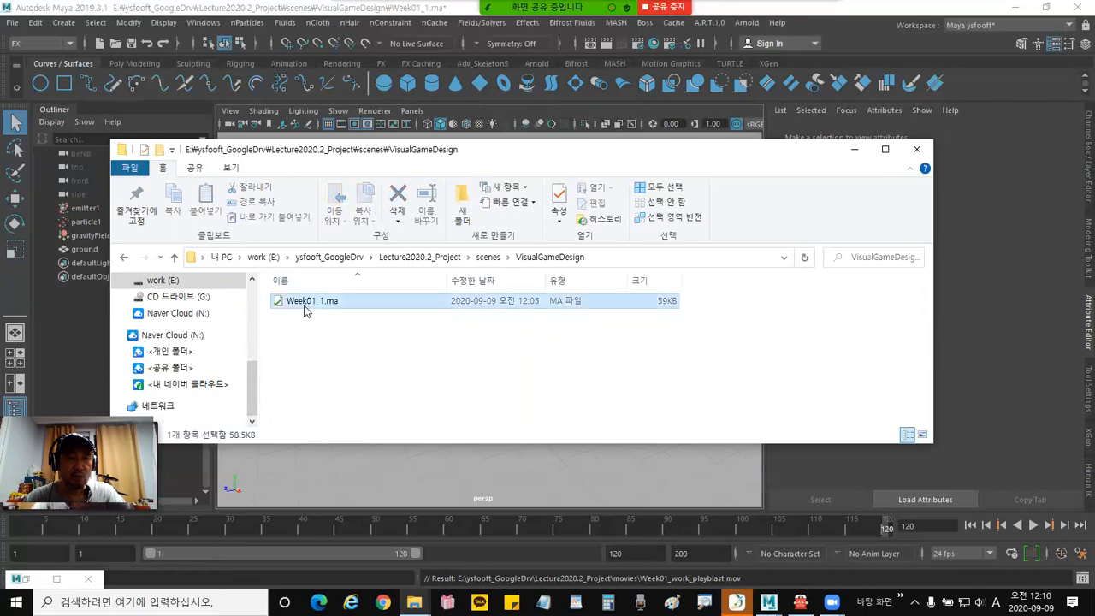
Return to Lecture2020.2_Project, open its movies folder and select Week01_work_playblast.mov to check its file size.
left_click(419, 259)
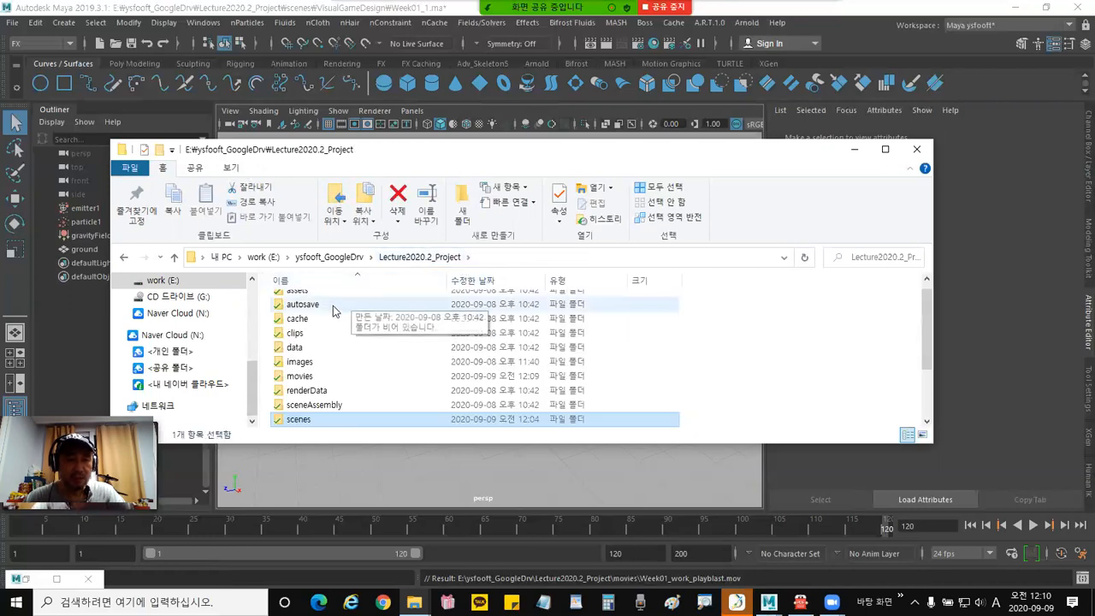
left_click(315, 379)
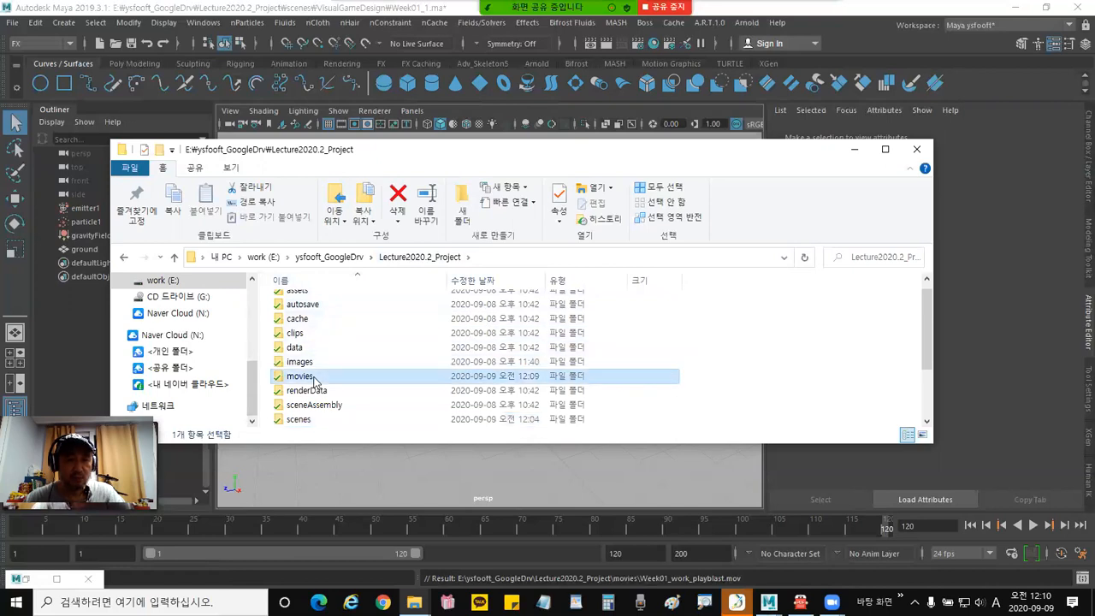
double_click(313, 380)
left_click(304, 324)
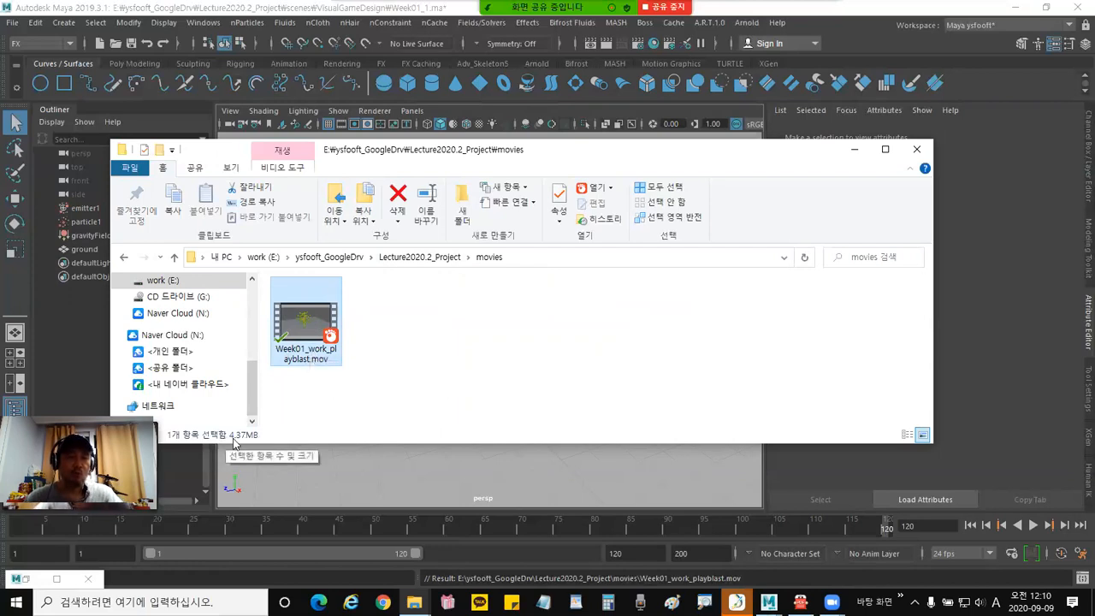
Open Week01_work_playblast.mov with QuickTime Player and play the movie.
double_click(299, 321)
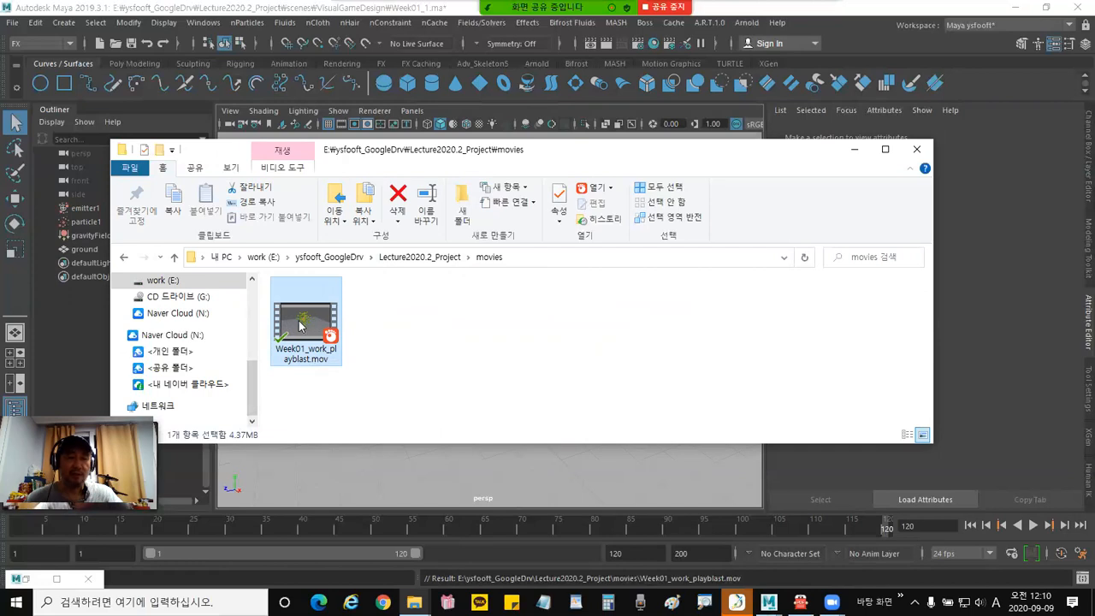
right_click(298, 321)
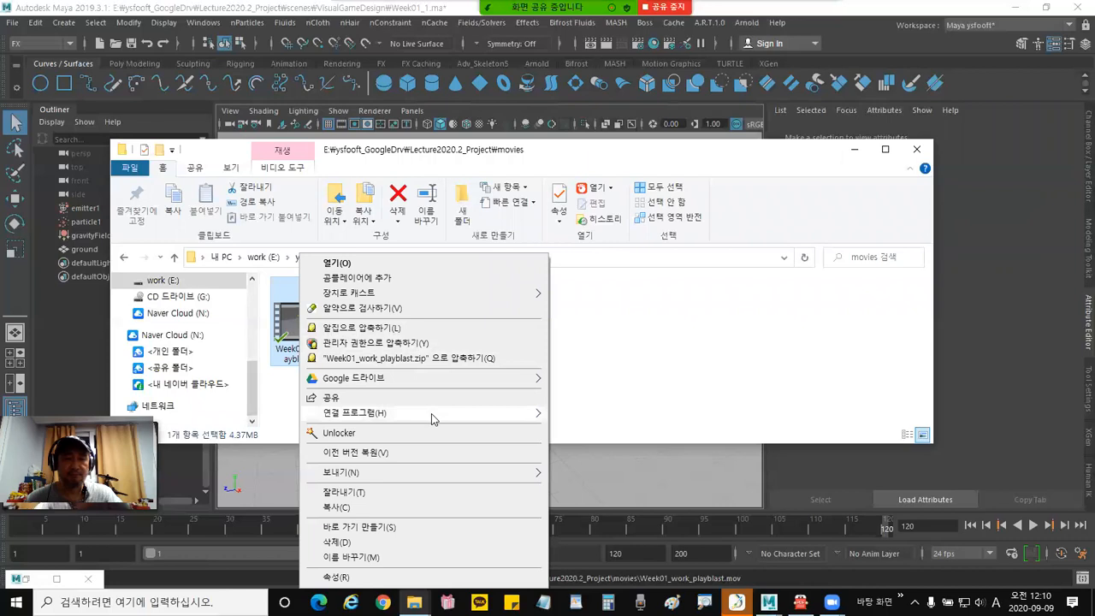
mouse_move(432, 412)
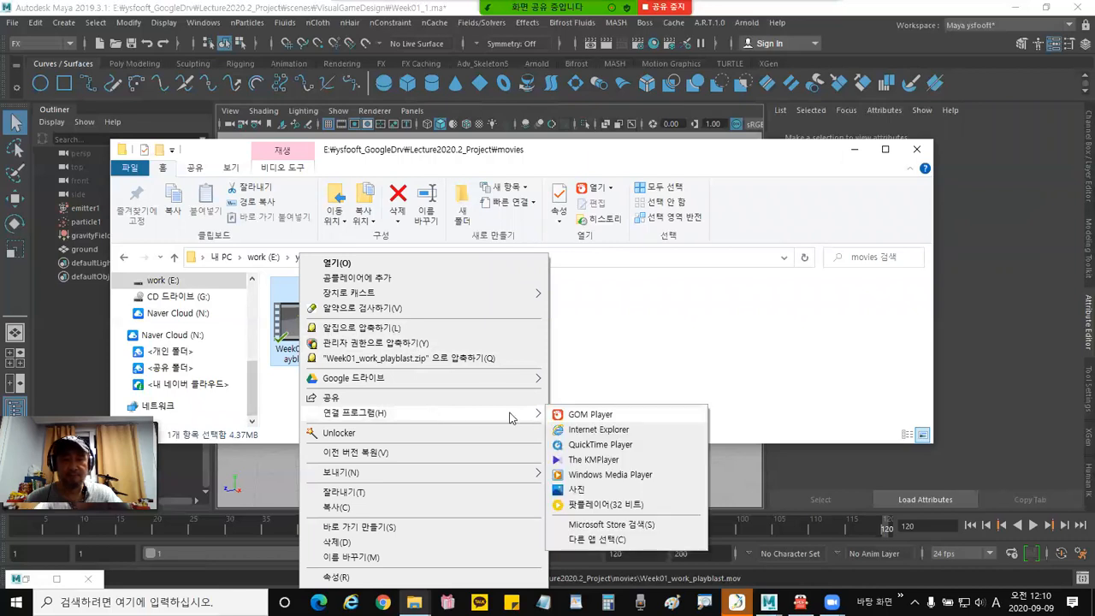
left_click(623, 416)
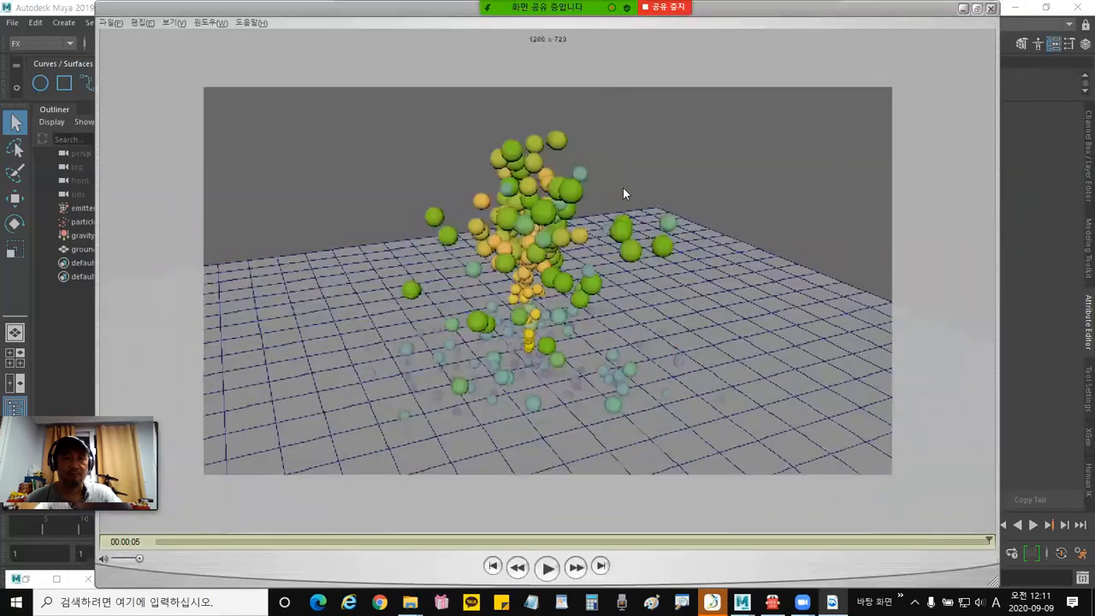
left_click(547, 567)
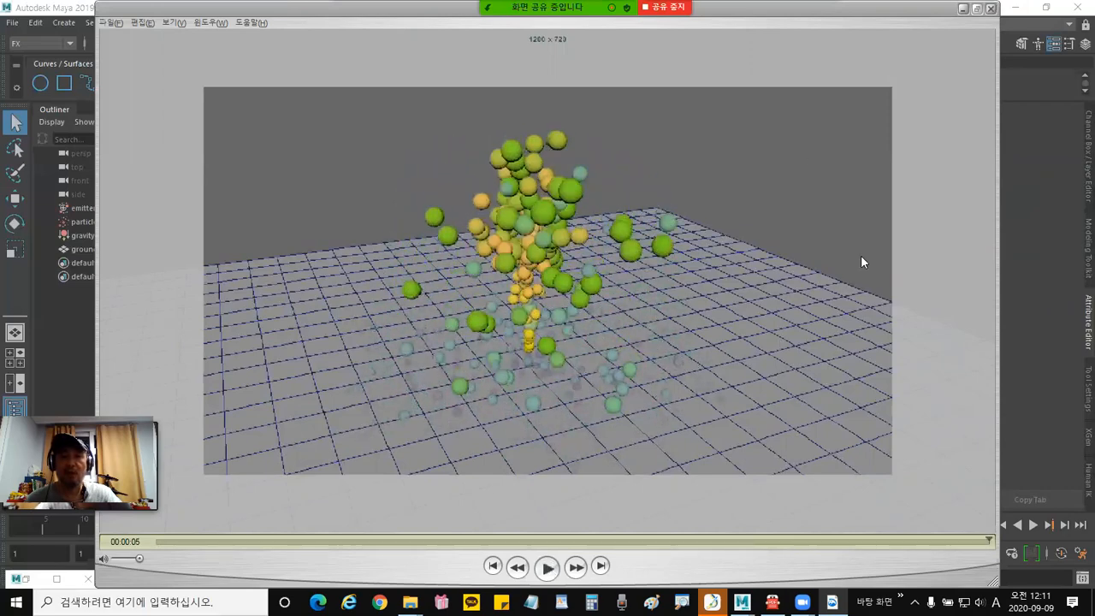
View the playblast movie at normal size and close QuickTime Player.
left_click(171, 21)
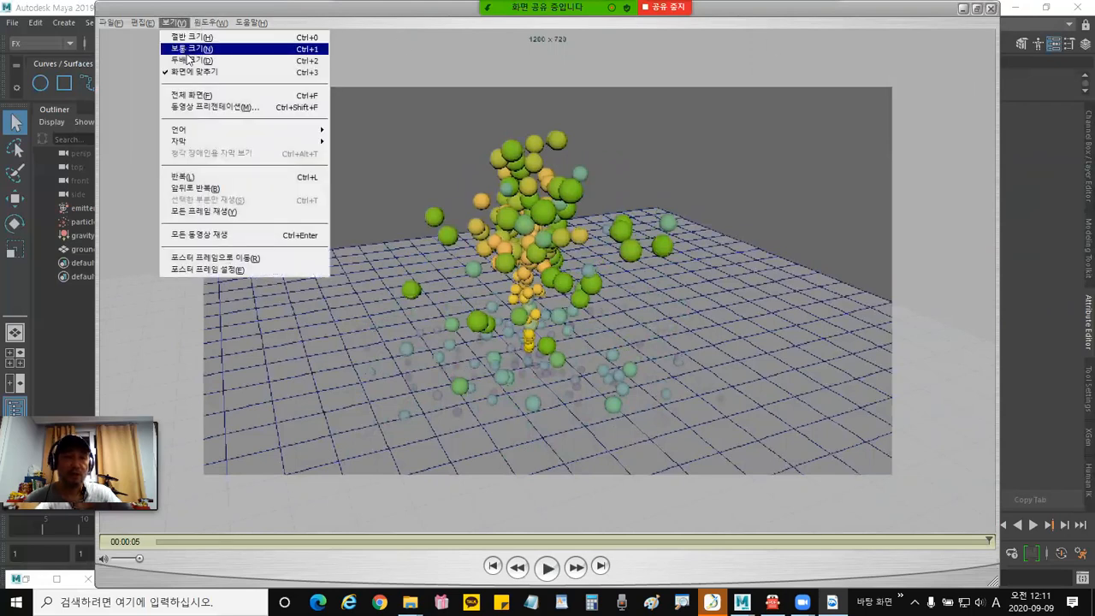
left_click(192, 48)
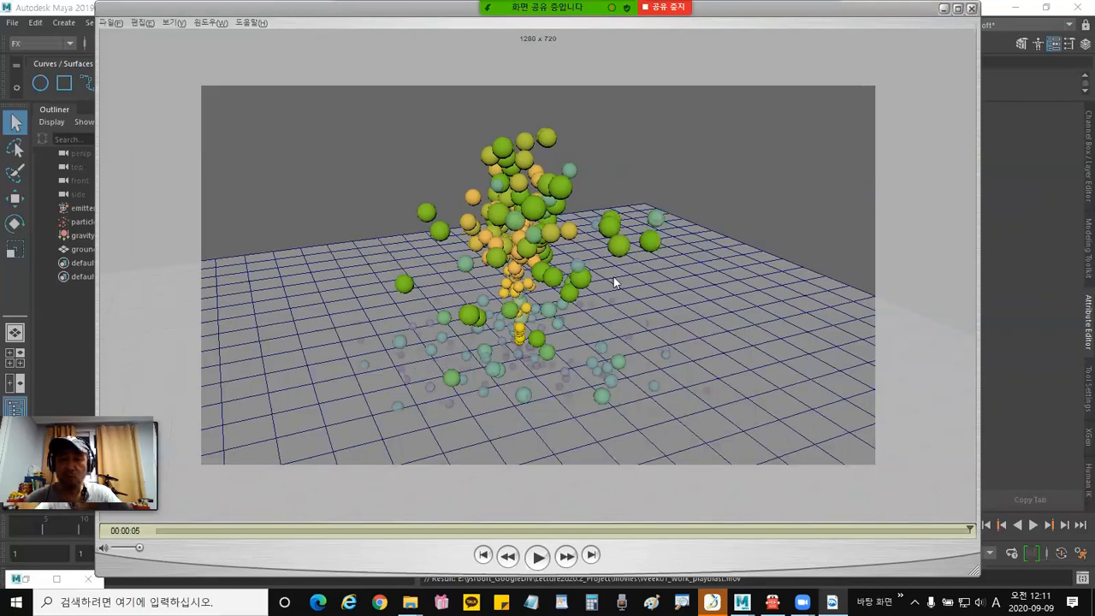
left_click(971, 10)
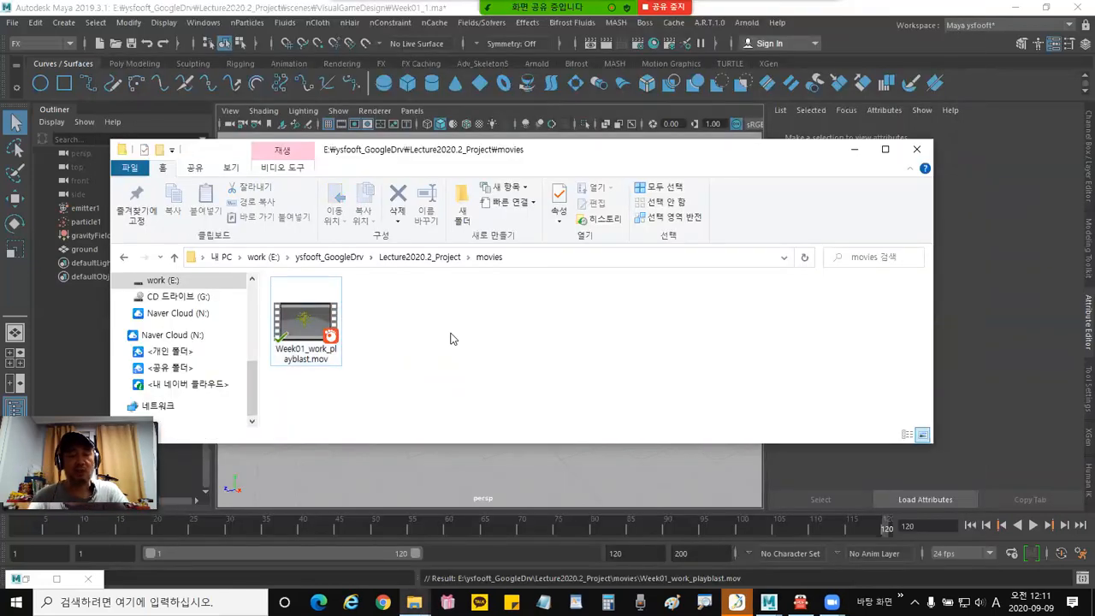
Select Week01_work_playblast.mov in the movies folder to recheck its file size, and minimize the folder window to return to Maya.
left_click_drag(484, 152, 531, 149)
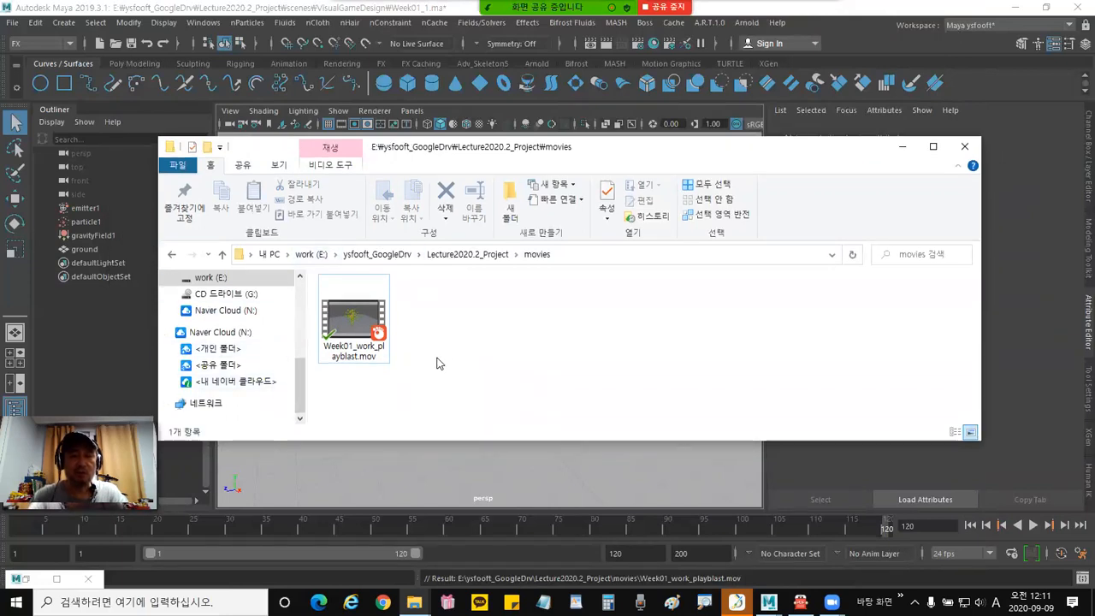
left_click(352, 335)
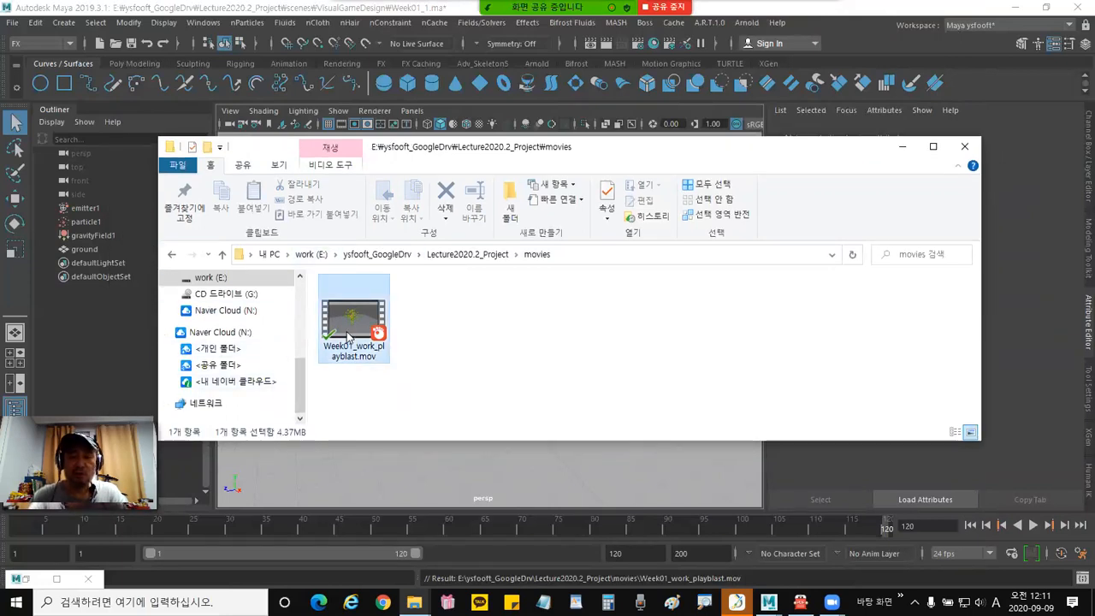
left_click(430, 358)
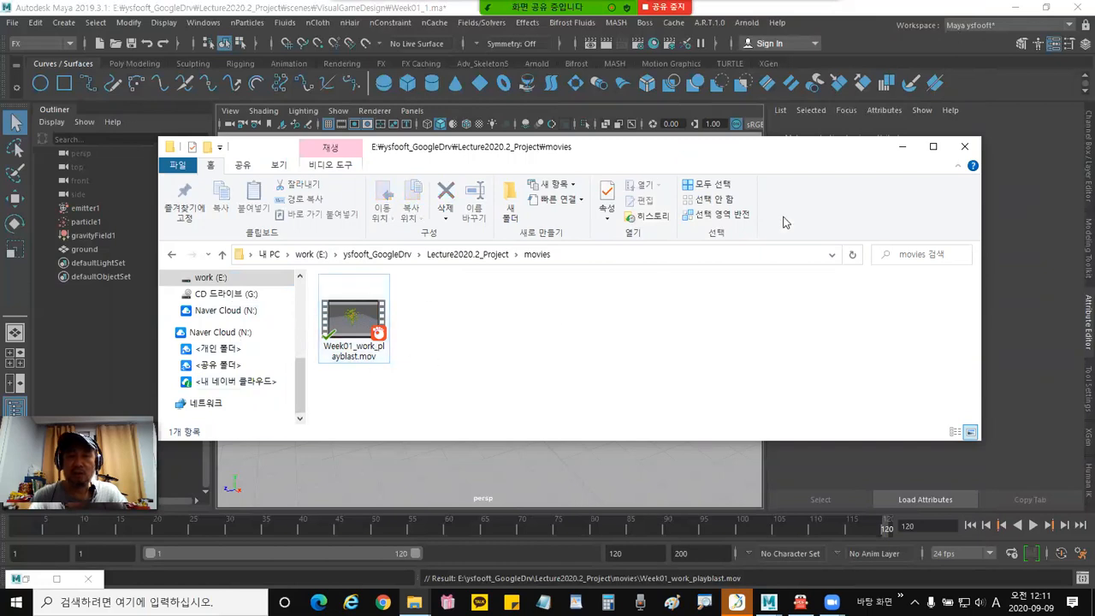
left_click_drag(844, 154, 852, 129)
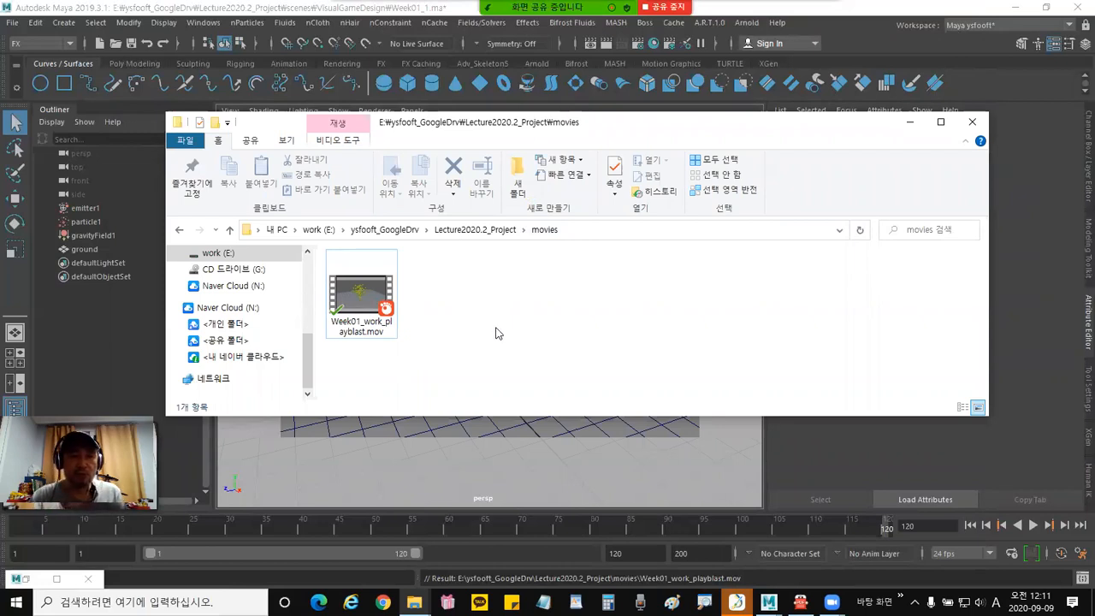
left_click(363, 308)
left_click(427, 309)
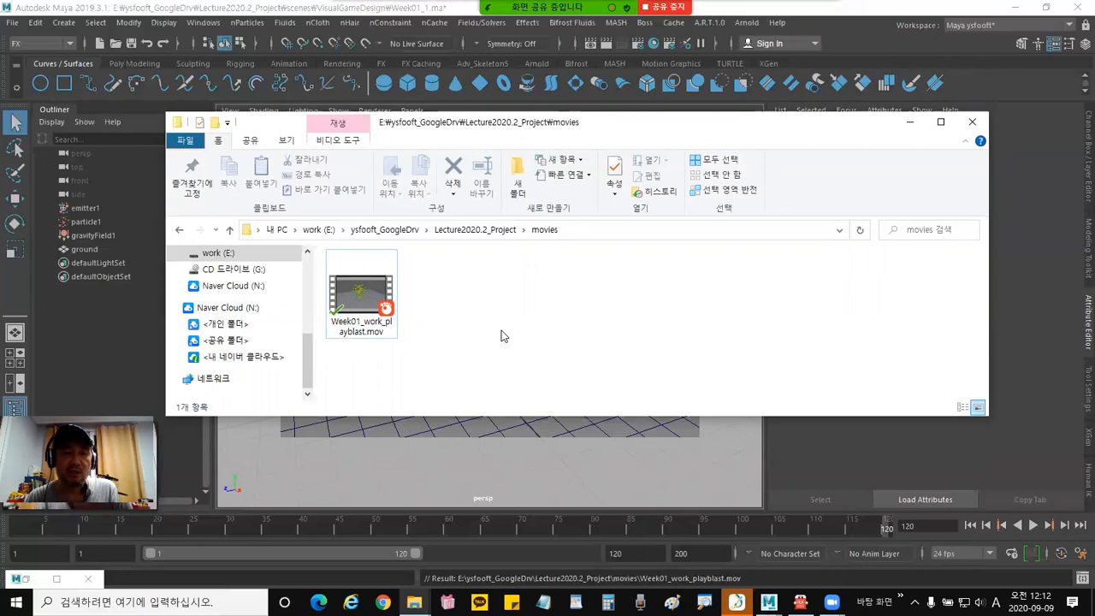
left_click(383, 321)
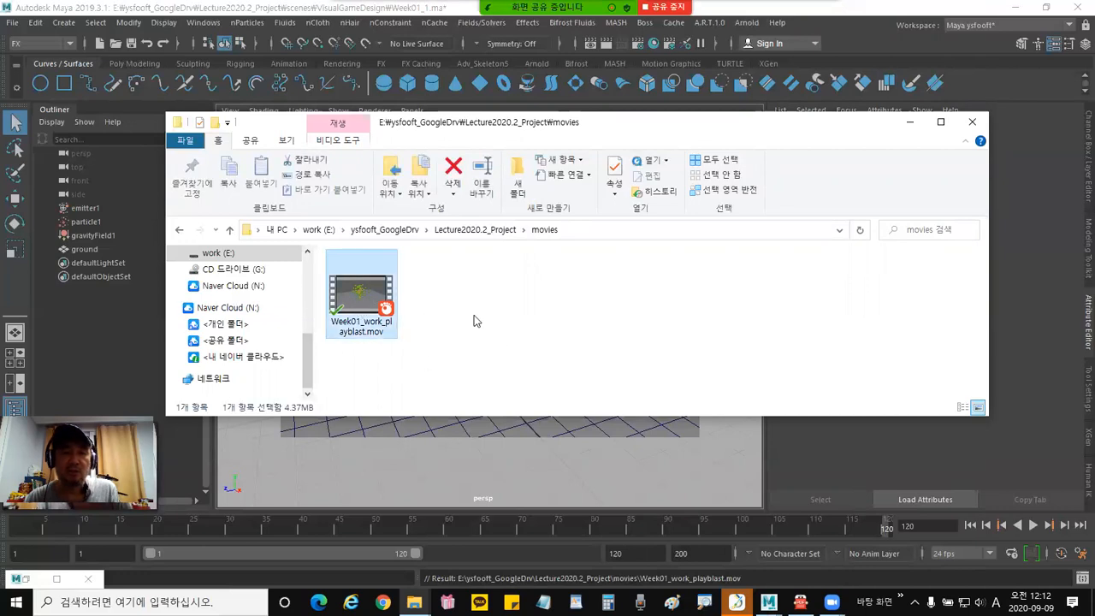
left_click(477, 320)
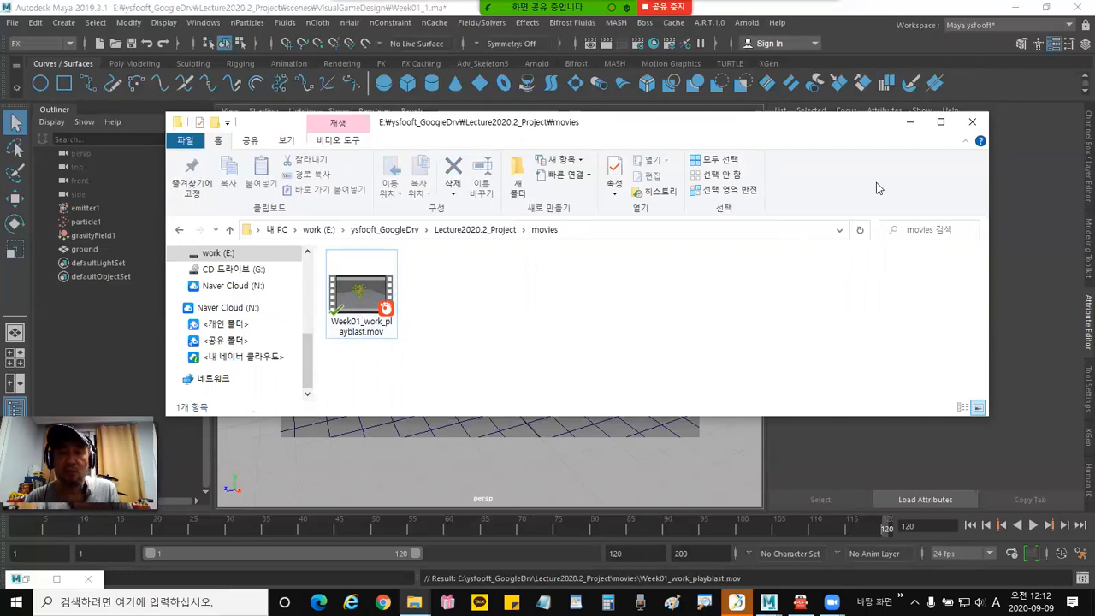
left_click(909, 124)
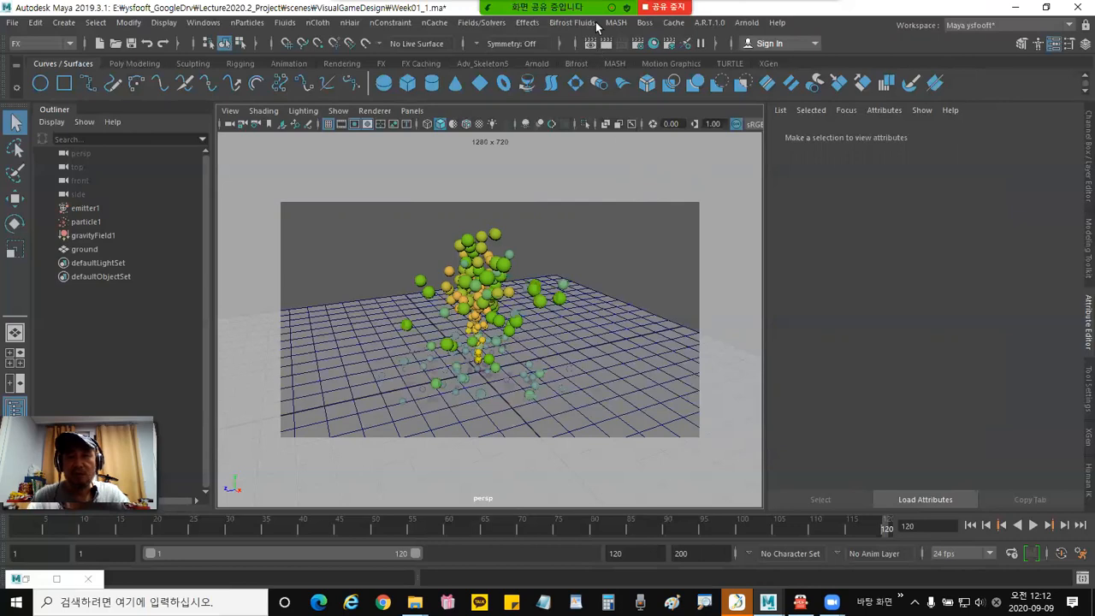
left_click(819, 19)
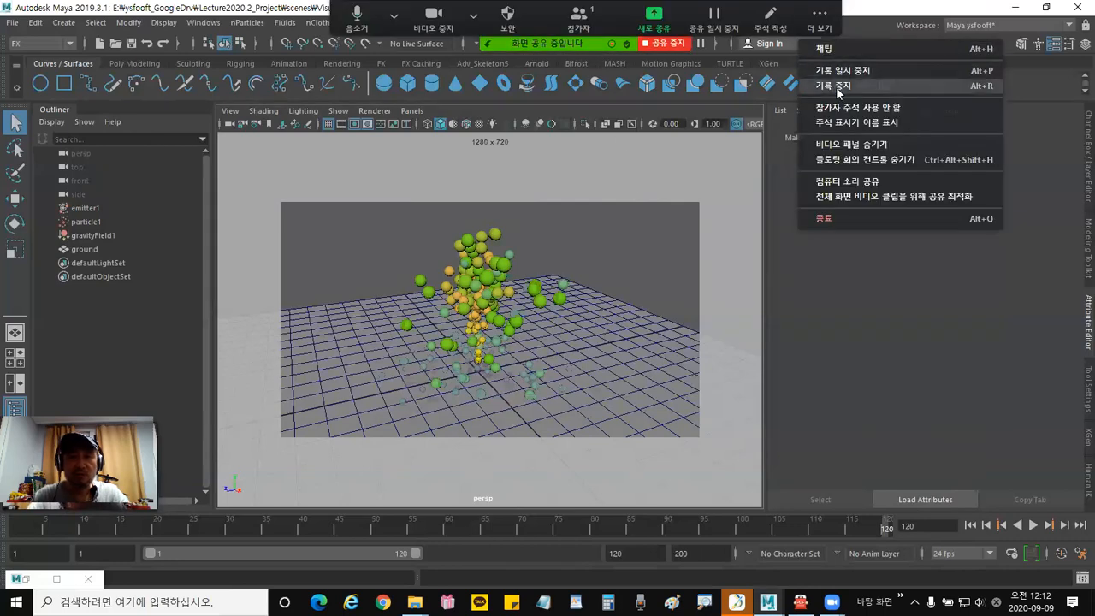